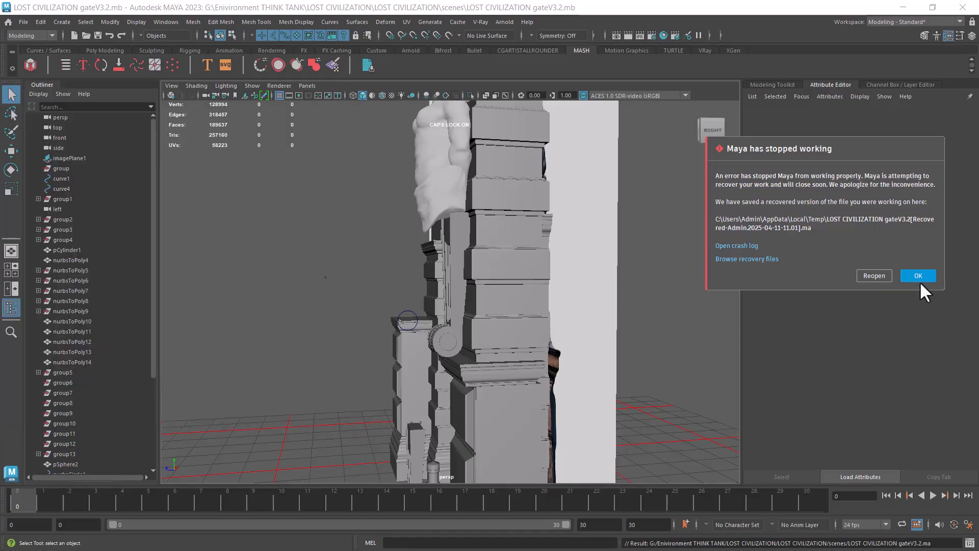
# Step: Switch to the LOST CIVILIZATION gateV3.1 scene and bring the arch and statue column into view
pyautogui.press('super')
pyautogui.moveTo(297, 547)
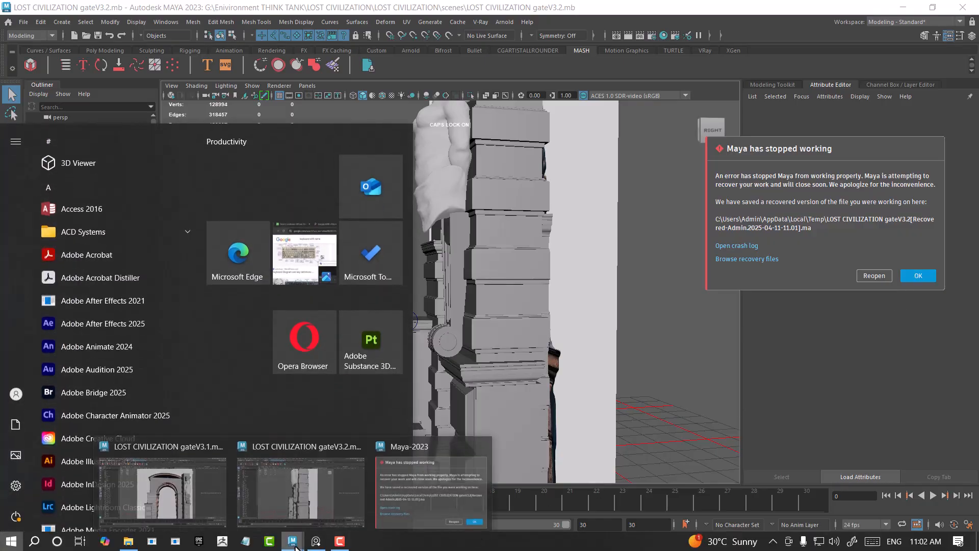
pyautogui.click(165, 488)
pyautogui.keyDown('alt'); pyautogui.moveTo(644, 401); pyautogui.dragTo(597, 345); pyautogui.keyUp('alt')
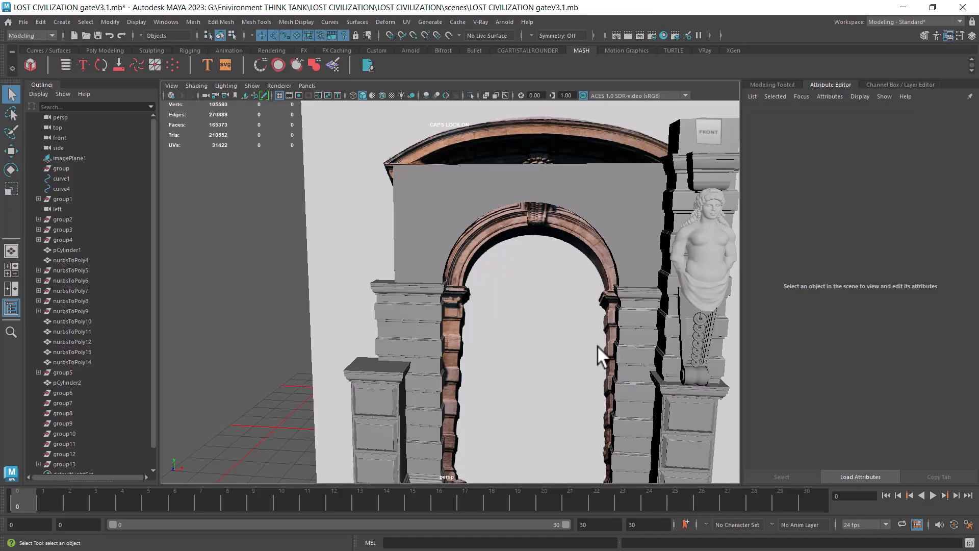
pyautogui.keyDown('alt'); pyautogui.moveTo(614, 302); pyautogui.dragTo(472, 292); pyautogui.keyUp('alt')
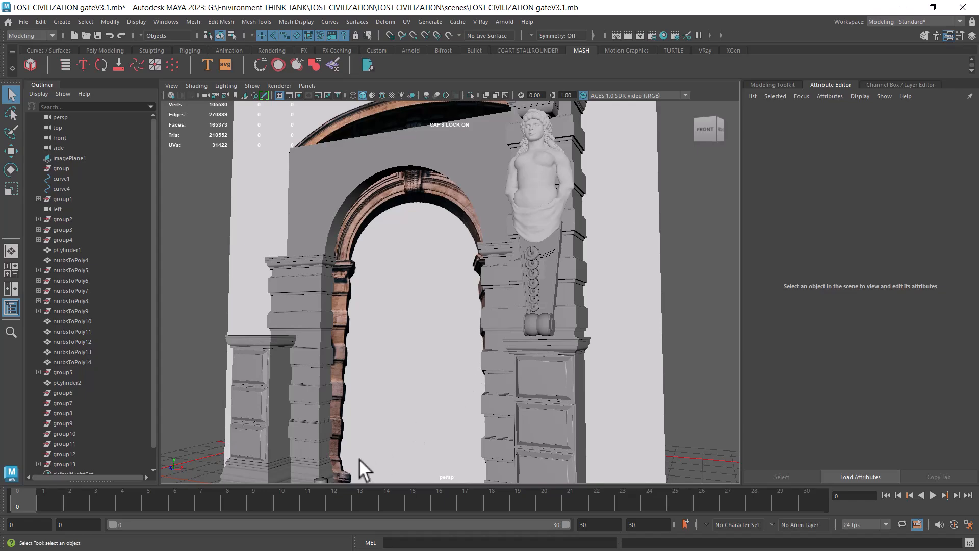
# Step: Open the PureRef reference board and enlarge the gate photo around the statue beside the matching part of the model
pyautogui.press('super')
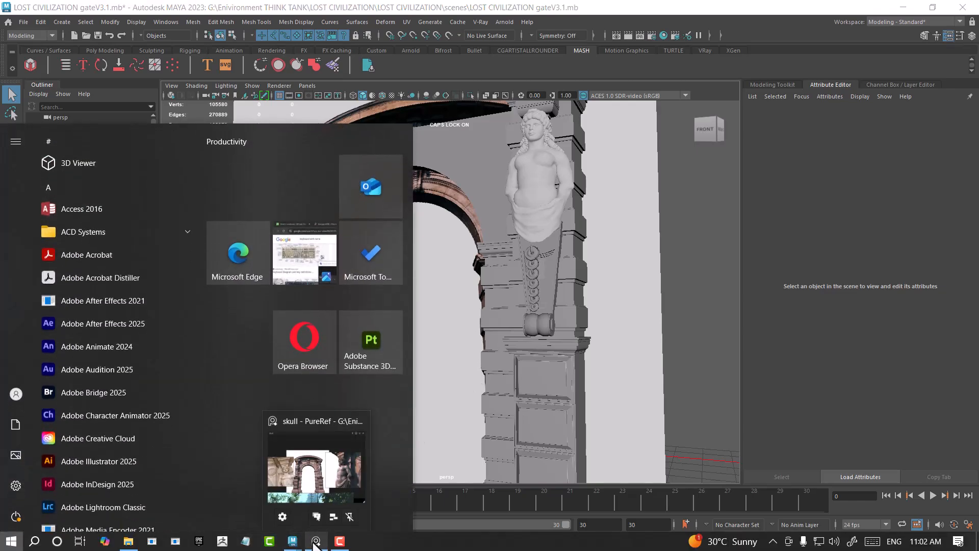
pyautogui.click(315, 541)
pyautogui.moveTo(136, 277); pyautogui.dragTo(249, 299, button='middle')
pyautogui.scroll(5, 236, 290)
pyautogui.keyDown('alt'); pyautogui.moveTo(457, 283); pyautogui.dragTo(616, 291); pyautogui.keyUp('alt')
pyautogui.keyDown('alt'); pyautogui.moveTo(616, 239); pyautogui.dragTo(603, 306); pyautogui.keyUp('alt')
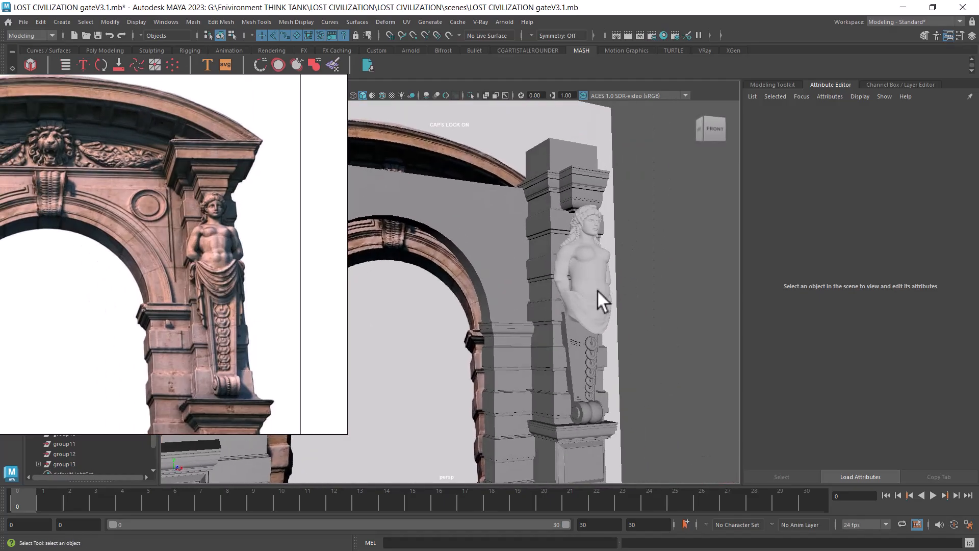
# Step: Assign the blinn1 material to the female statue mesh and deselect it
pyautogui.click(595, 270)
pyautogui.click(551, 303)
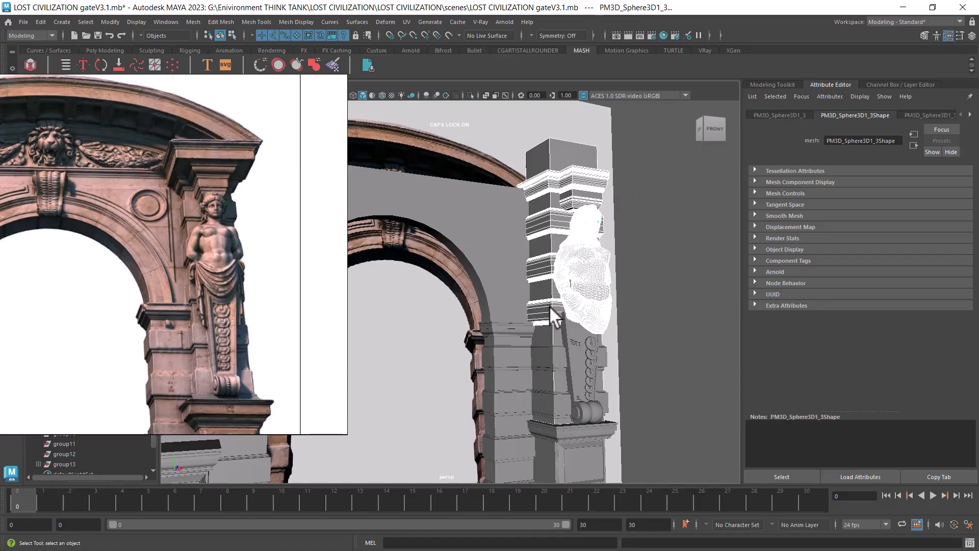
pyautogui.moveTo(562, 216); pyautogui.dragTo(636, 447, button='right')
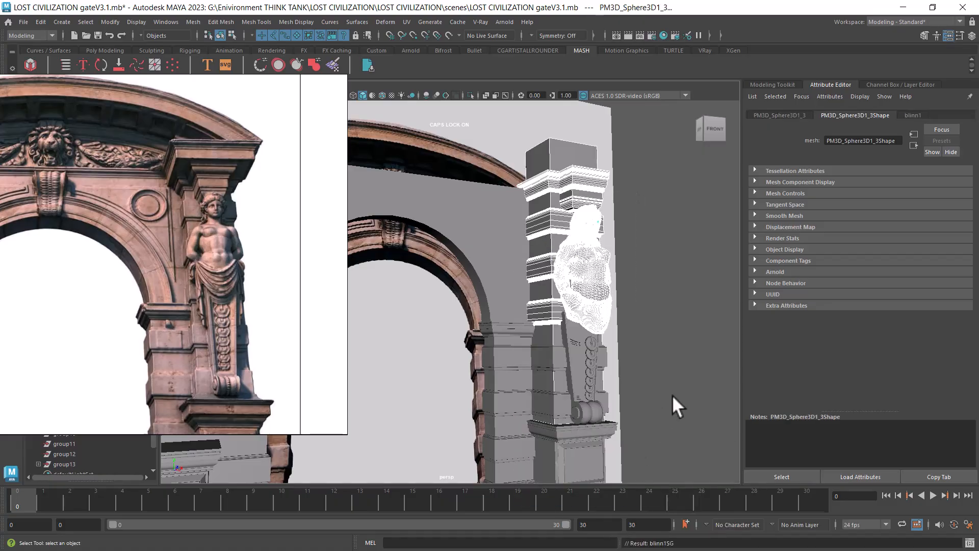
pyautogui.click(662, 349)
# Step: Compare the model's column, statue and capital with the reference photo from several angles
pyautogui.keyDown('alt'); pyautogui.moveTo(662, 348); pyautogui.dragTo(617, 275, button='right'); pyautogui.keyUp('alt')
pyautogui.keyDown('alt'); pyautogui.moveTo(617, 274); pyautogui.dragTo(475, 305); pyautogui.keyUp('alt')
pyautogui.keyDown('alt'); pyautogui.moveTo(476, 305); pyautogui.dragTo(506, 324, button='middle'); pyautogui.keyUp('alt')
pyautogui.keyDown('alt'); pyautogui.moveTo(507, 324); pyautogui.dragTo(528, 338, button='right'); pyautogui.keyUp('alt')
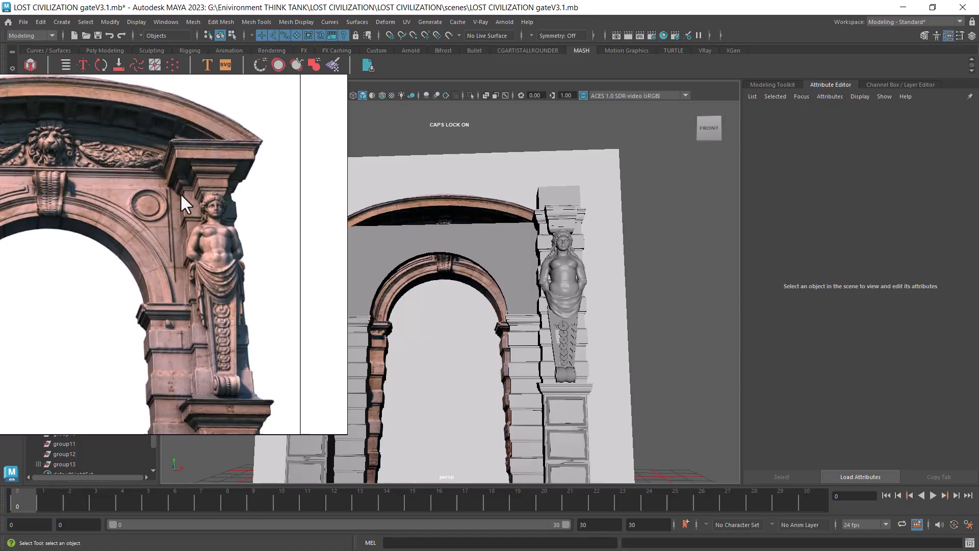
pyautogui.keyDown('alt'); pyautogui.moveTo(492, 236); pyautogui.dragTo(555, 240); pyautogui.keyUp('alt')
pyautogui.keyDown('alt'); pyautogui.moveTo(555, 240); pyautogui.dragTo(606, 241, button='right'); pyautogui.keyUp('alt')
pyautogui.keyDown('alt'); pyautogui.moveTo(606, 240); pyautogui.dragTo(577, 276, button='middle'); pyautogui.keyUp('alt')
pyautogui.keyDown('alt'); pyautogui.moveTo(576, 277); pyautogui.dragTo(566, 284, button='right'); pyautogui.keyUp('alt')
pyautogui.scroll(5, 206, 289)
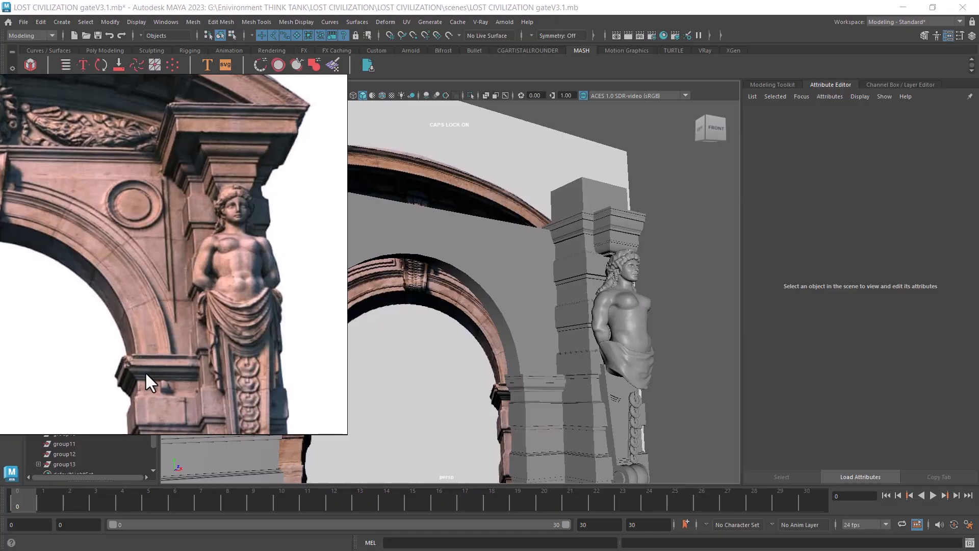
pyautogui.keyDown('alt'); pyautogui.moveTo(515, 256); pyautogui.dragTo(543, 272); pyautogui.keyUp('alt')
pyautogui.scroll(-3, 526, 265)
# Step: Show the front view in wireframe, framed on the cornice above the statue
pyautogui.press('space')
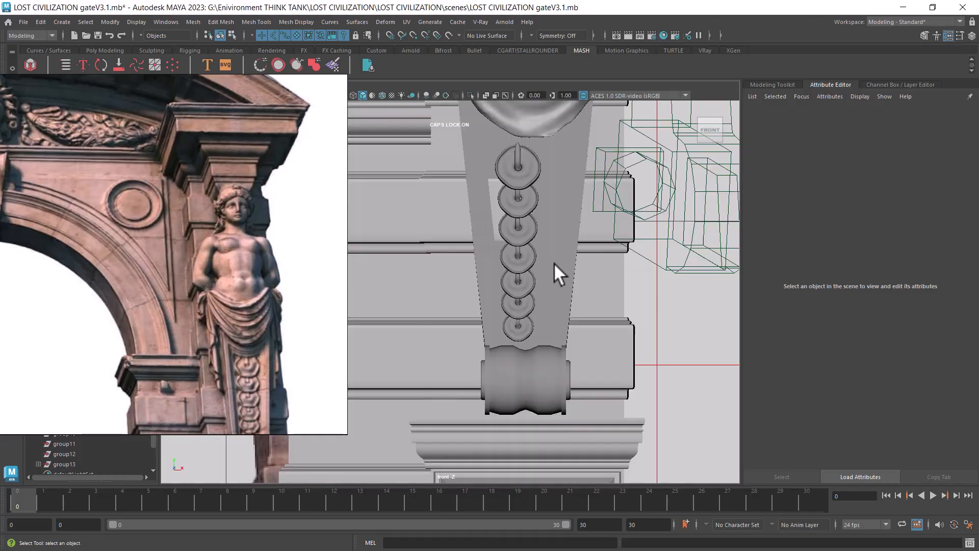
pyautogui.scroll(-8, 546, 263)
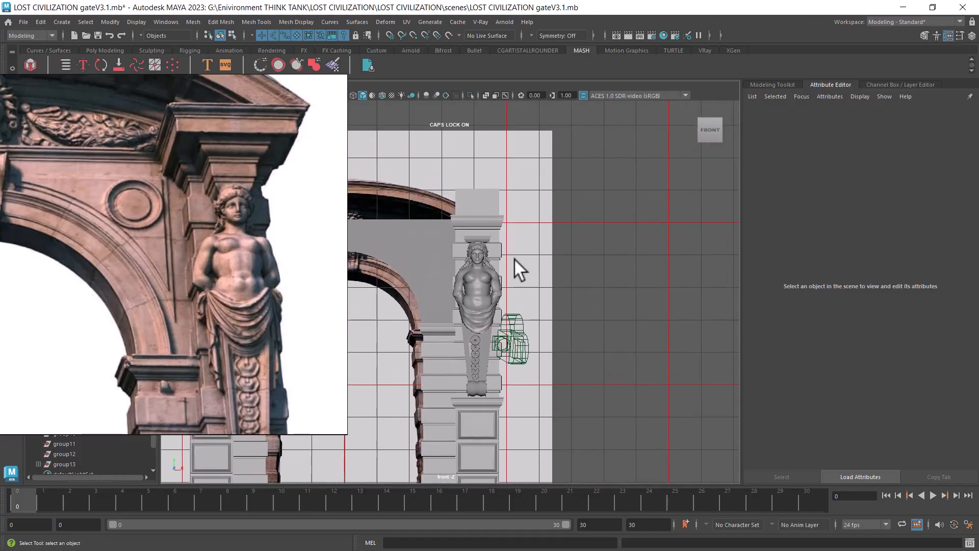
pyautogui.keyDown('alt'); pyautogui.moveTo(515, 265); pyautogui.dragTo(502, 331, button='middle'); pyautogui.keyUp('alt')
pyautogui.keyDown('alt'); pyautogui.moveTo(494, 299); pyautogui.dragTo(555, 325, button='right'); pyautogui.keyUp('alt')
pyautogui.press('4')
pyautogui.keyDown('alt'); pyautogui.moveTo(503, 285); pyautogui.dragTo(555, 336, button='right'); pyautogui.keyUp('alt')
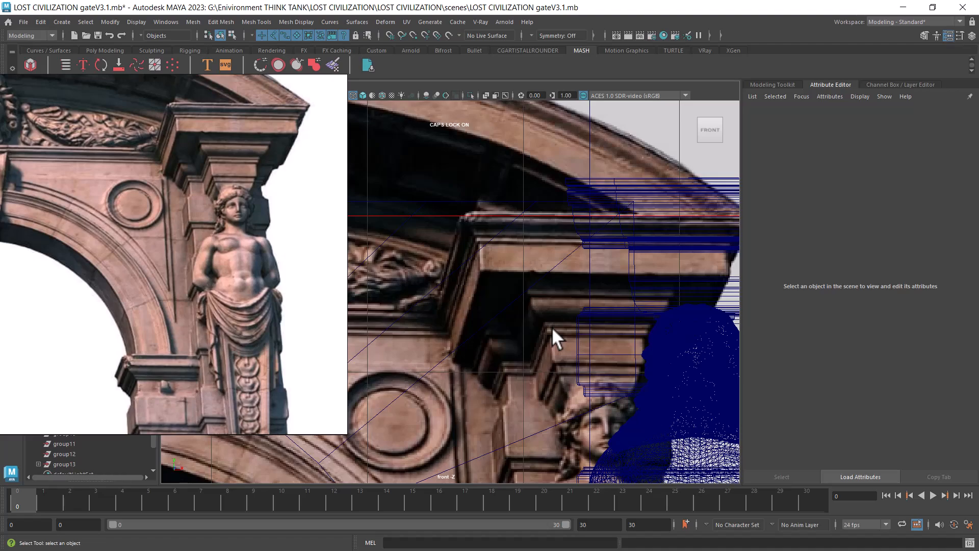
pyautogui.keyDown('alt'); pyautogui.moveTo(553, 342); pyautogui.dragTo(566, 288, button='right'); pyautogui.keyUp('alt')
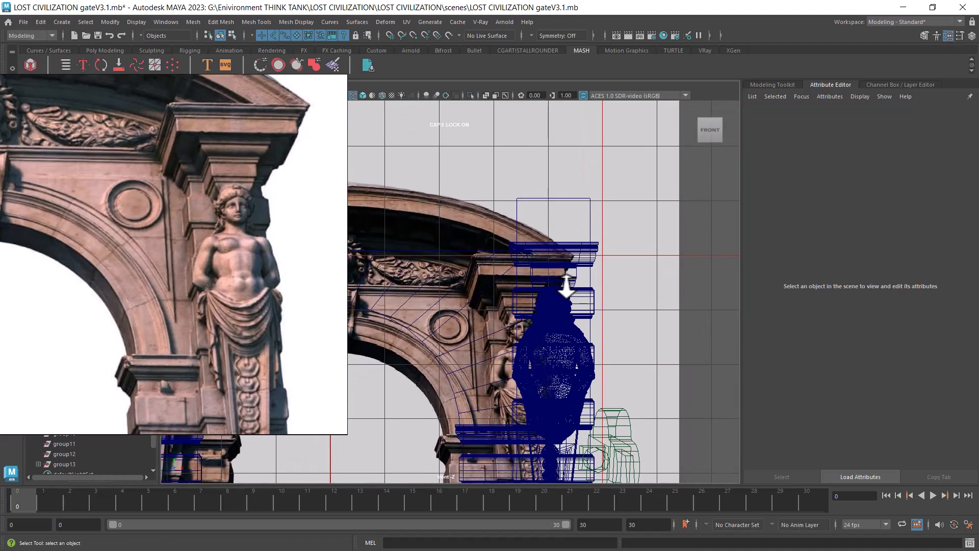
# Step: Hide the arch, column and statue meshes that cover the cornice and statue on the front image plane
pyautogui.moveTo(623, 196); pyautogui.dragTo(449, 445)
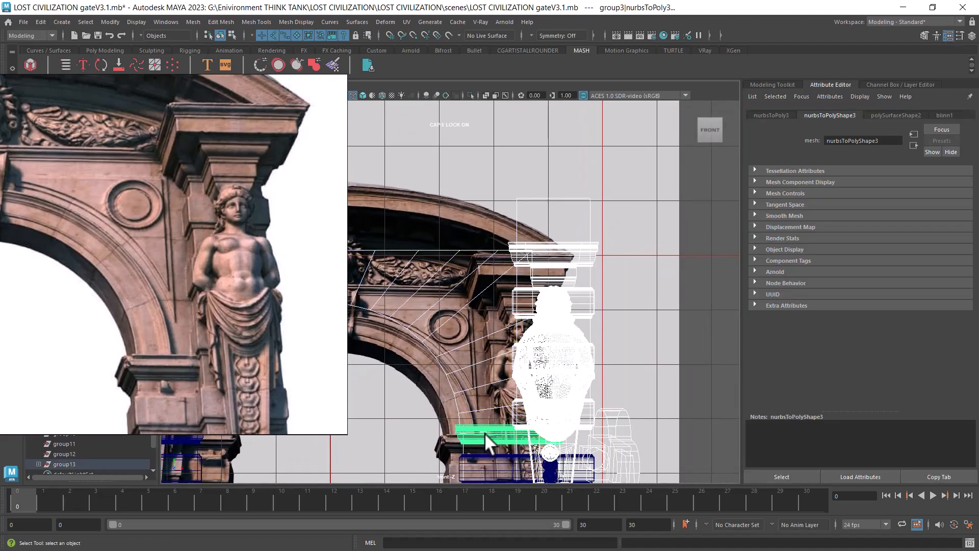
pyautogui.press('h')
pyautogui.keyDown('alt'); pyautogui.moveTo(520, 357); pyautogui.dragTo(653, 420, button='right'); pyautogui.keyUp('alt')
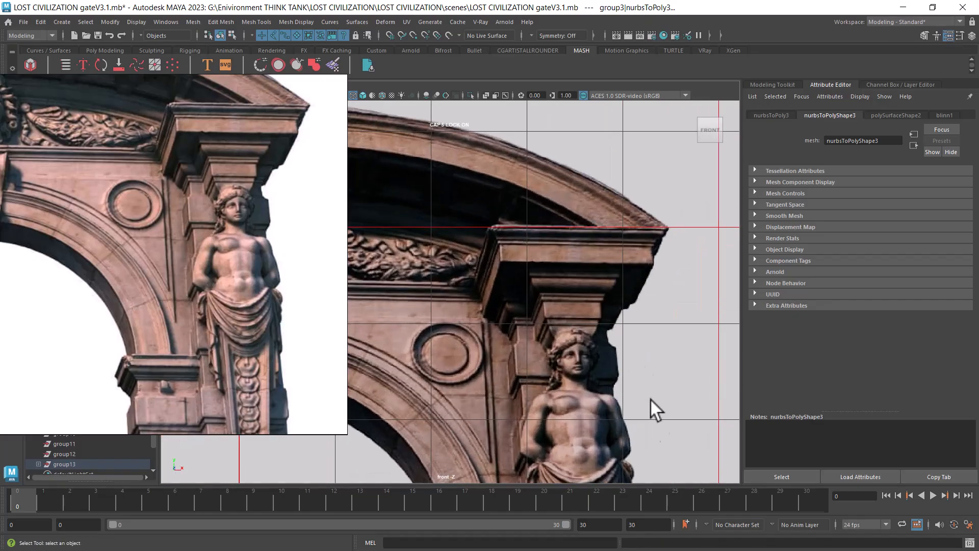
pyautogui.keyDown('alt'); pyautogui.moveTo(582, 300); pyautogui.dragTo(617, 316, button='right'); pyautogui.keyUp('alt')
# Step: Move the reference photo clear and start a CV curve along the cornice's top edge, from its middle toward its left corner
pyautogui.moveTo(169, 84); pyautogui.dragTo(108, 163)
pyautogui.click(69, 21)
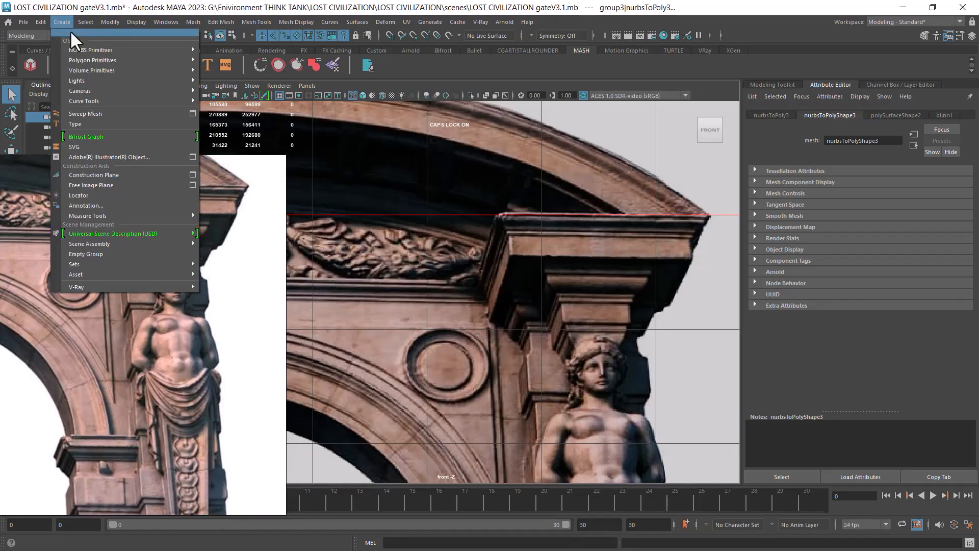
pyautogui.moveTo(83, 101)
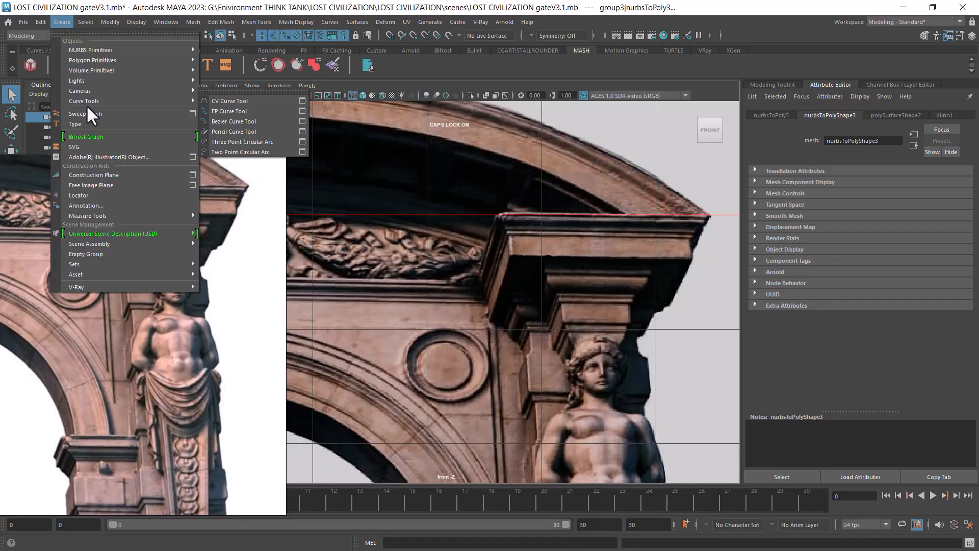
pyautogui.click(245, 100)
pyautogui.scroll(1, 614, 208)
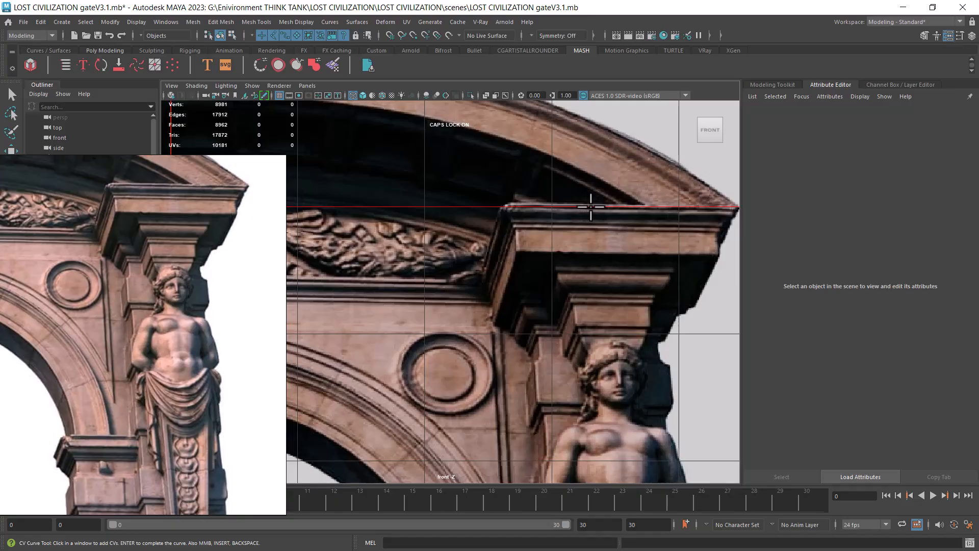
pyautogui.click(590, 207)
pyautogui.click(493, 208)
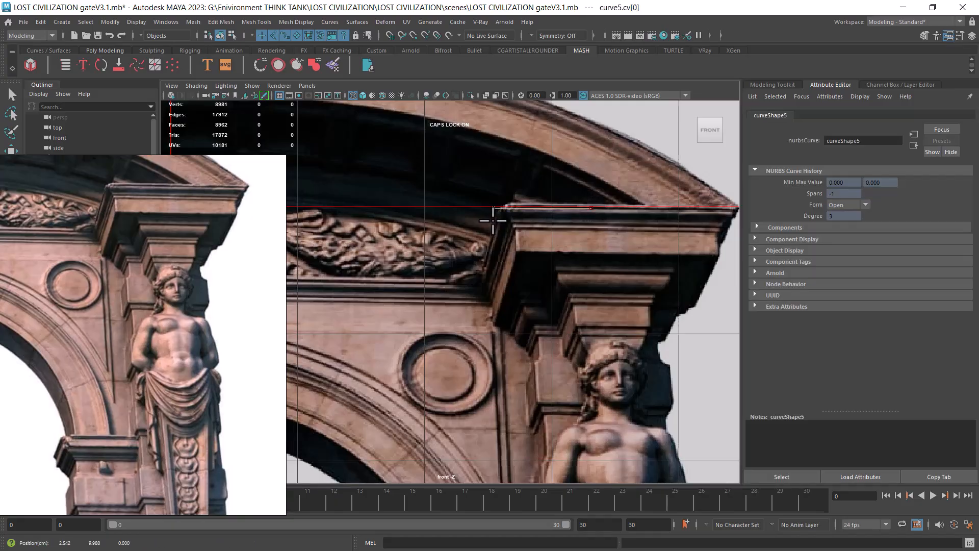
pyautogui.press('BackSpace')
pyautogui.click(553, 207)
pyautogui.click(534, 208)
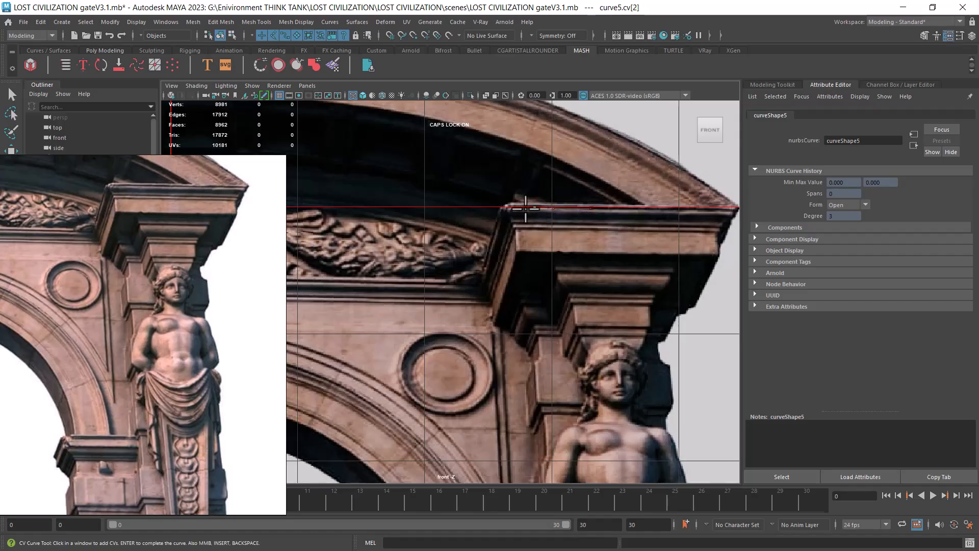
# Step: Continue the curve around the cornice's upper left corner, down the outer lip and into the first small ledge
pyautogui.scroll(6, 497, 209)
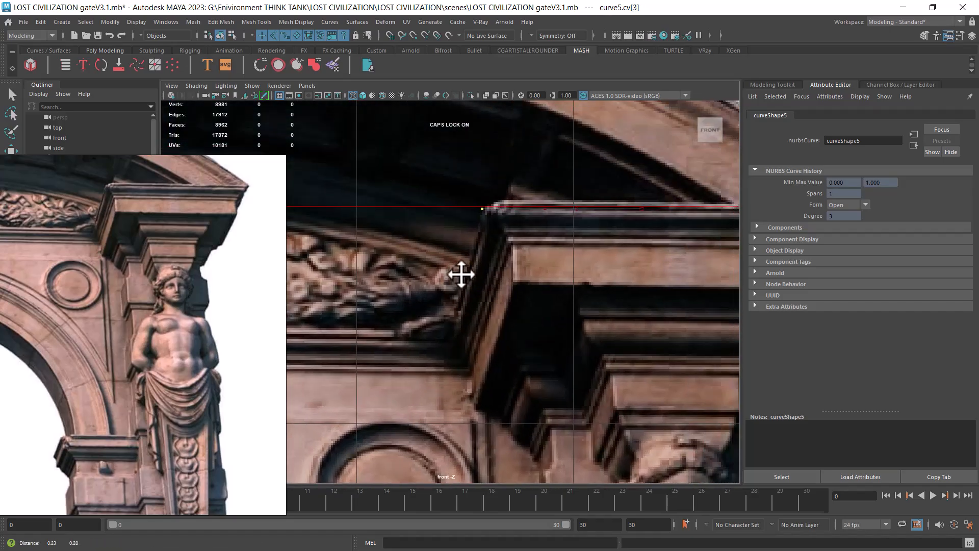
pyautogui.click(483, 211)
pyautogui.click(484, 221)
pyautogui.click(484, 232)
pyautogui.click(490, 235)
pyautogui.click(494, 231)
pyautogui.click(493, 233)
# Step: Extend the cornice curve down the second riser and inward across the wider ledge below it
pyautogui.click(494, 246)
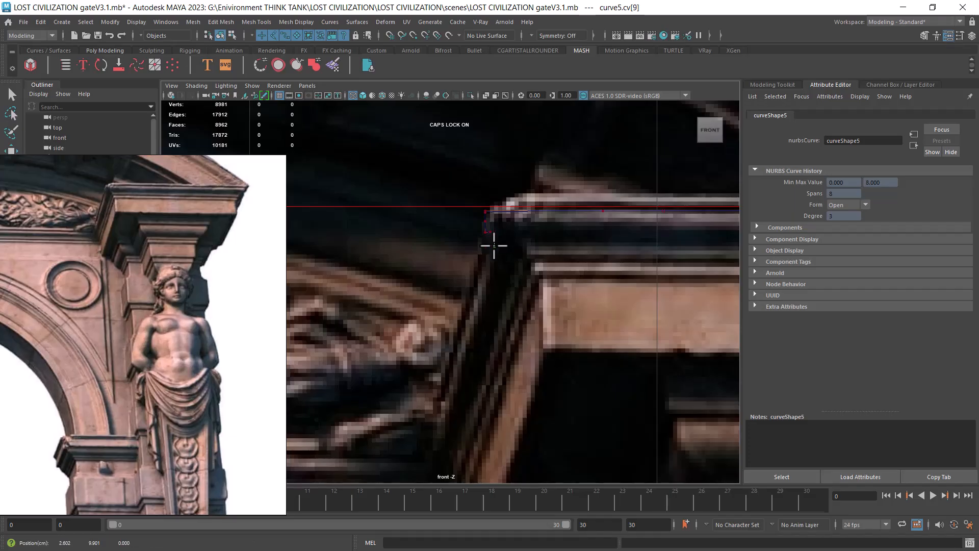
pyautogui.click(494, 252)
pyautogui.click(501, 252)
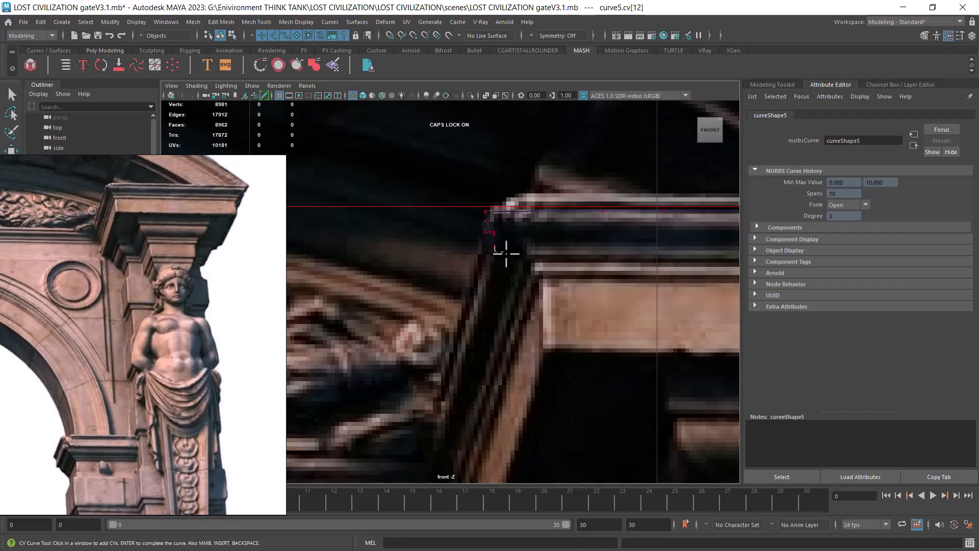
pyautogui.click(509, 254)
pyautogui.click(515, 254)
# Step: Add points to the cornice curve down the third riser and around its small ledge
pyautogui.keyDown('alt'); pyautogui.moveTo(535, 281); pyautogui.dragTo(456, 255, button='middle'); pyautogui.keyUp('alt')
pyautogui.keyDown('alt'); pyautogui.moveTo(456, 255); pyautogui.dragTo(496, 294, button='right'); pyautogui.keyUp('alt')
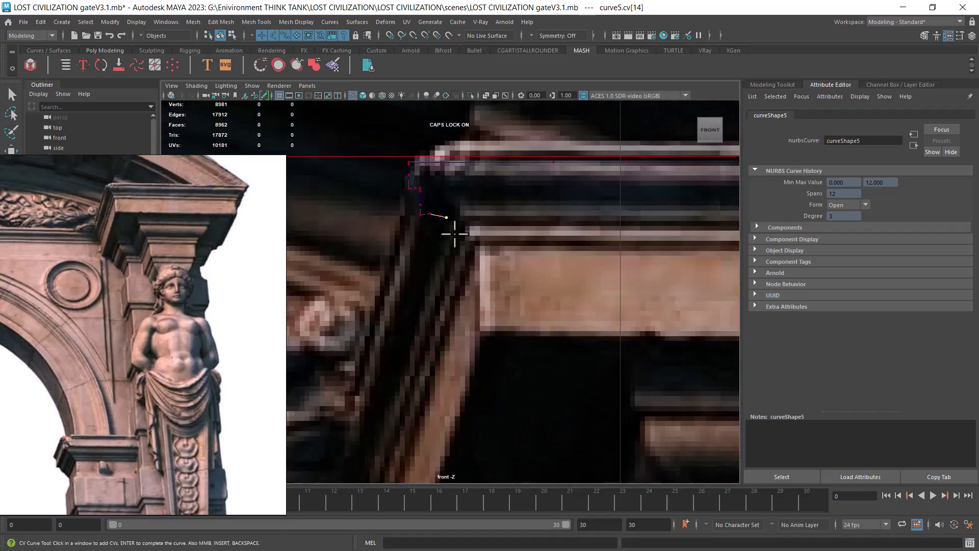
pyautogui.click(446, 228)
pyautogui.click(447, 239)
pyautogui.click(451, 240)
pyautogui.click(454, 239)
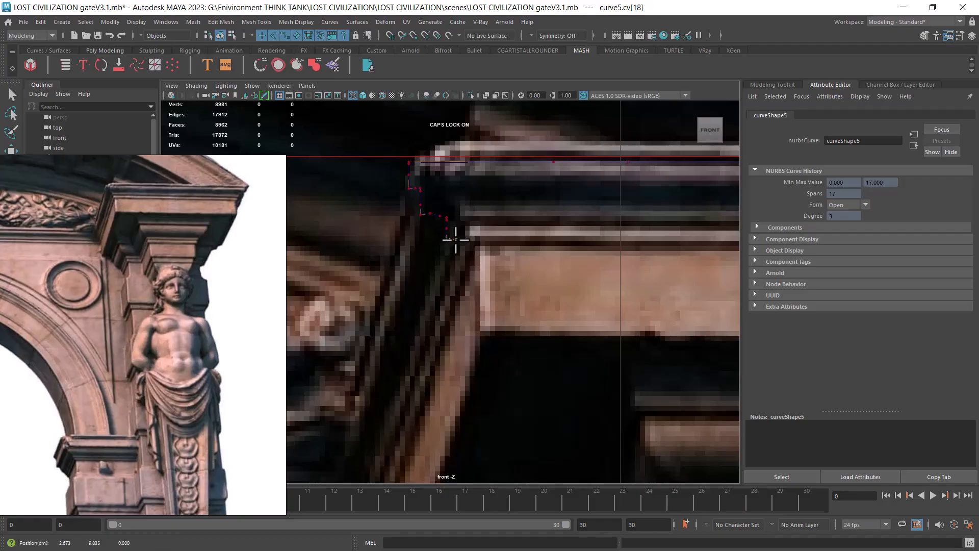
# Step: Trace the last small riser and ledge of the cornice molding just above the flat fascia
pyautogui.click(459, 245)
pyautogui.keyDown('shift'); pyautogui.click(458, 256); pyautogui.keyUp('shift')
pyautogui.keyDown('shift'); pyautogui.click(462, 264); pyautogui.keyUp('shift')
pyautogui.click(461, 263)
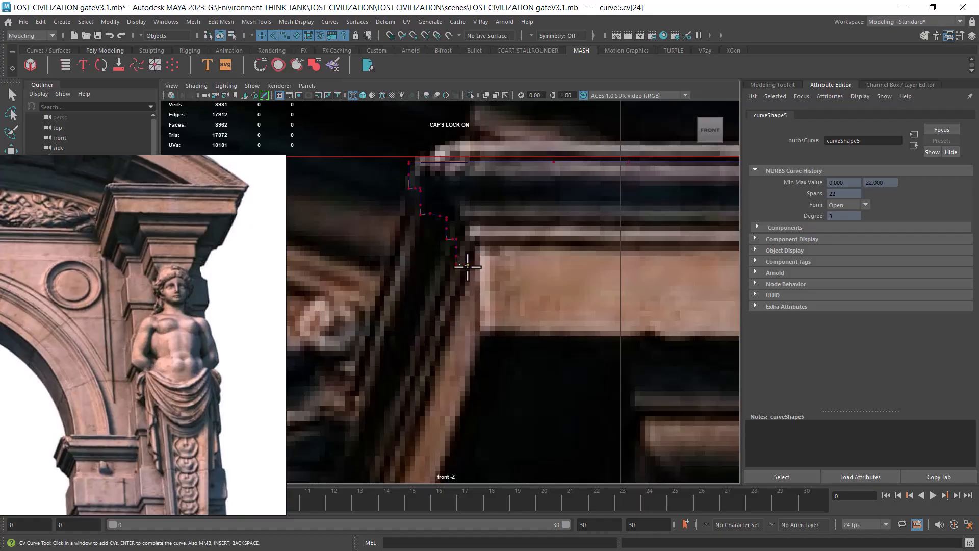
pyautogui.click(467, 267)
# Step: Extend the cornice curve straight down the flat fascia to its lower corner, removing the misplaced corner point
pyautogui.scroll(-5, 479, 255)
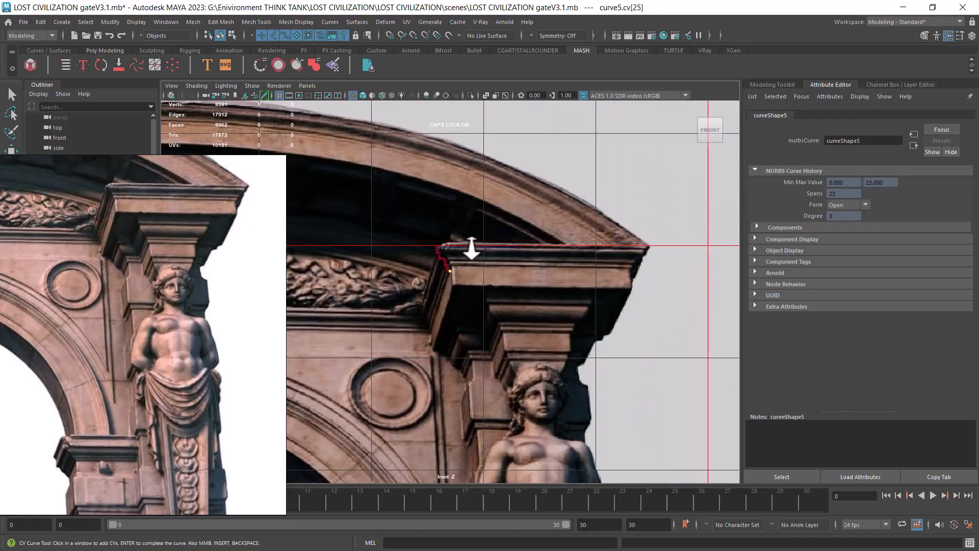
pyautogui.scroll(5, 473, 241)
pyautogui.click(452, 277)
pyautogui.click(450, 288)
pyautogui.click(450, 299)
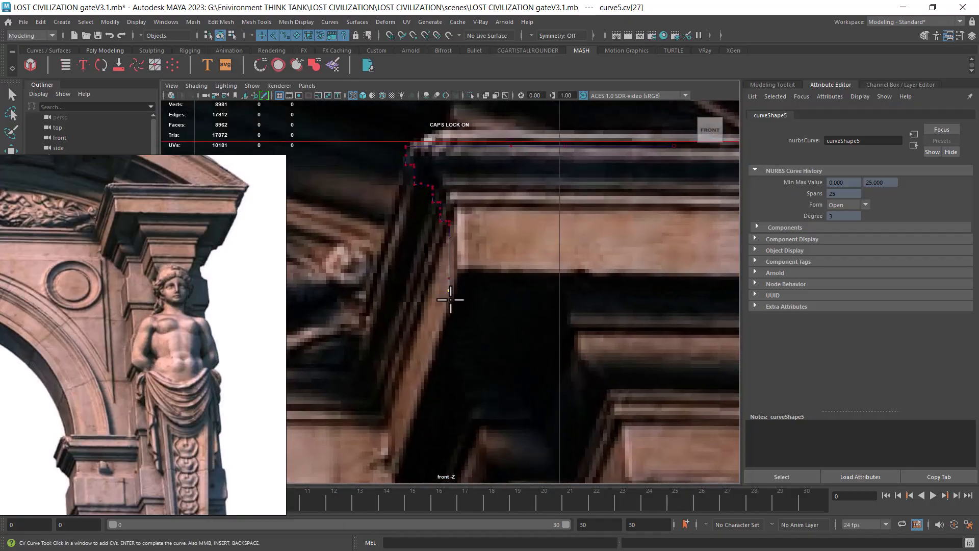
pyautogui.click(459, 301)
pyautogui.press('BackSpace')
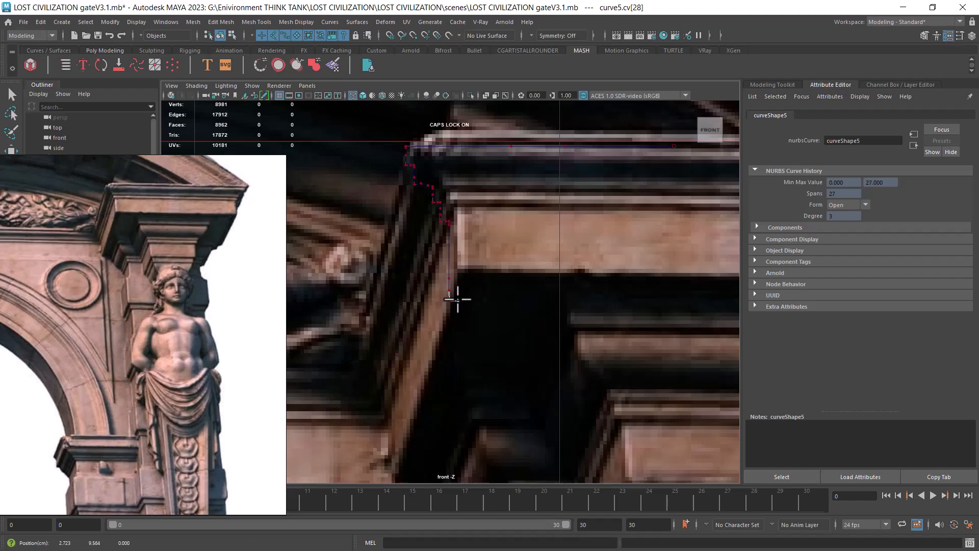
# Step: Turn the curve at the fascia's lower corner, run it horizontally toward the cornice's middle and finish it
pyautogui.click(454, 298)
pyautogui.keyDown('shift'); pyautogui.click(459, 301); pyautogui.keyUp('shift')
pyautogui.keyDown('shift'); pyautogui.click(601, 308); pyautogui.keyUp('shift')
pyautogui.keyDown('alt'); pyautogui.moveTo(663, 310); pyautogui.dragTo(638, 306, button='right'); pyautogui.keyUp('alt')
pyautogui.moveTo(590, 302)
pyautogui.mouseDown()
pyautogui.moveTo(598, 301)
pyautogui.moveTo(587, 302)
pyautogui.mouseUp()
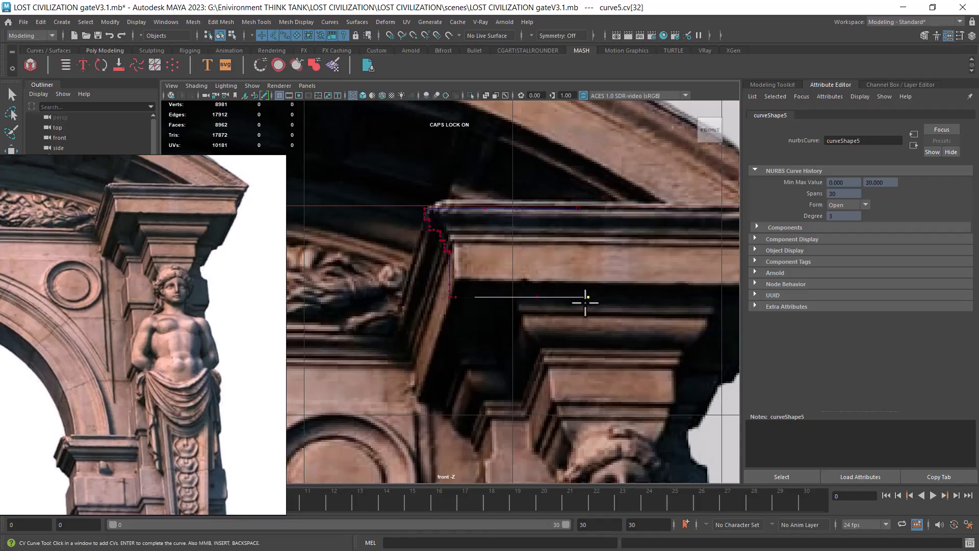
pyautogui.press('q')
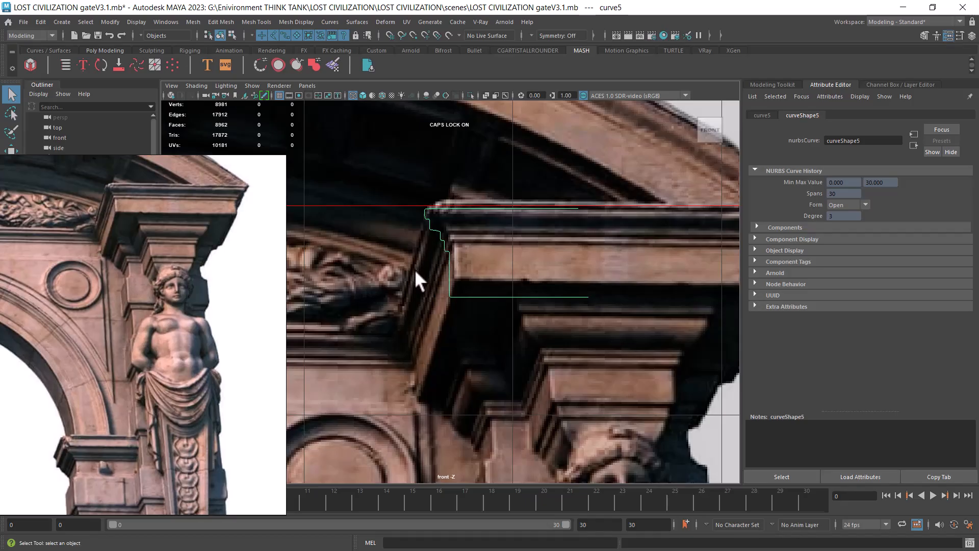
# Step: Hide everything except the cornice profile curve and snap its pivot to the inner end of its lower horizontal line
pyautogui.scroll(-5, 466, 249)
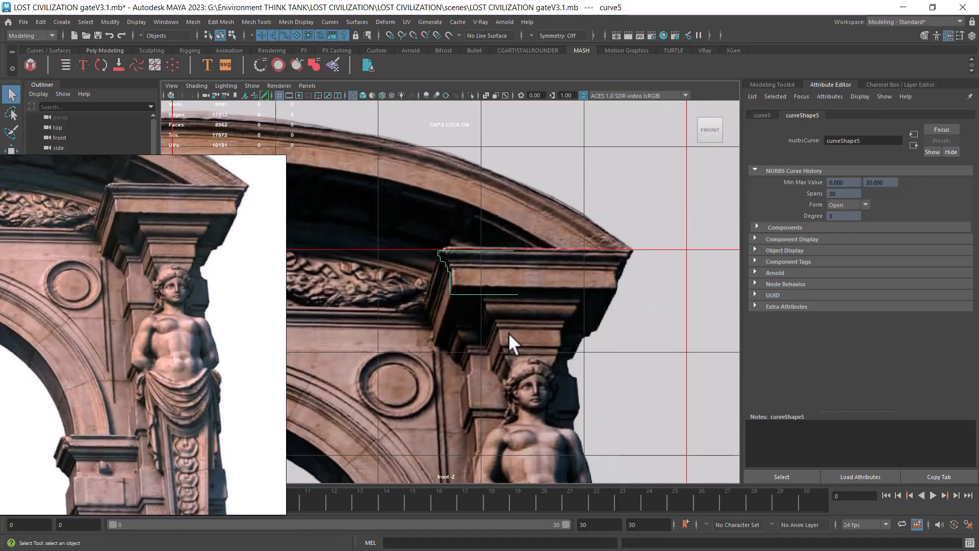
pyautogui.hotkey('alt', 'h')
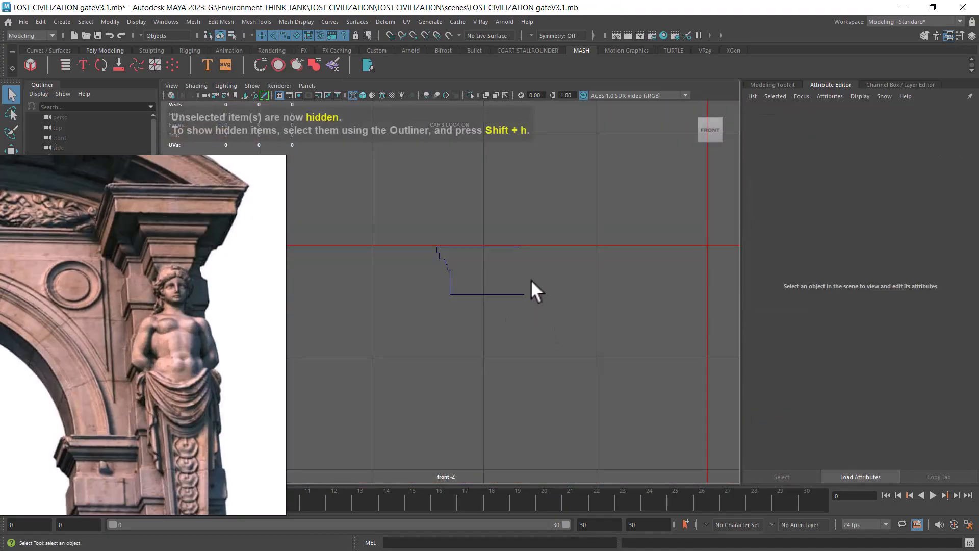
pyautogui.press('w')
pyautogui.press('d')
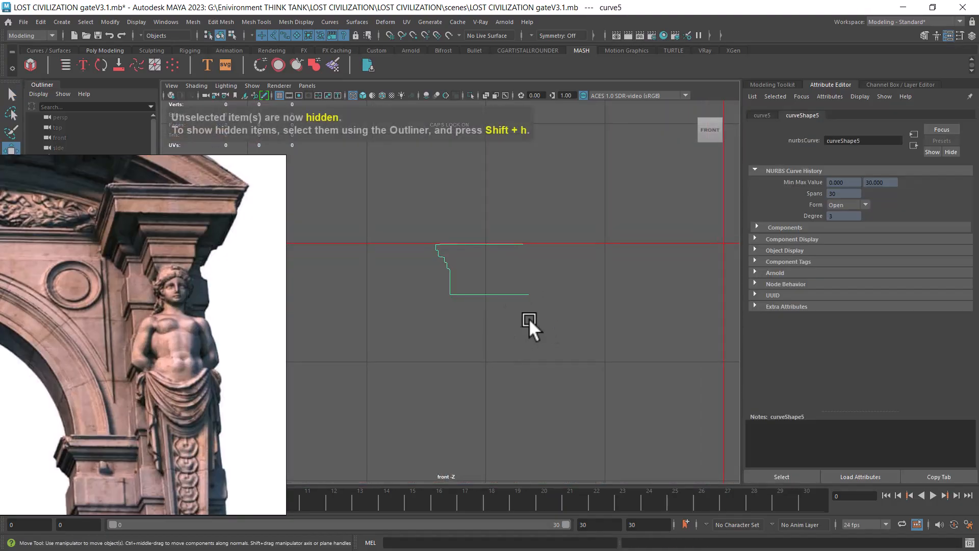
pyautogui.click(521, 291)
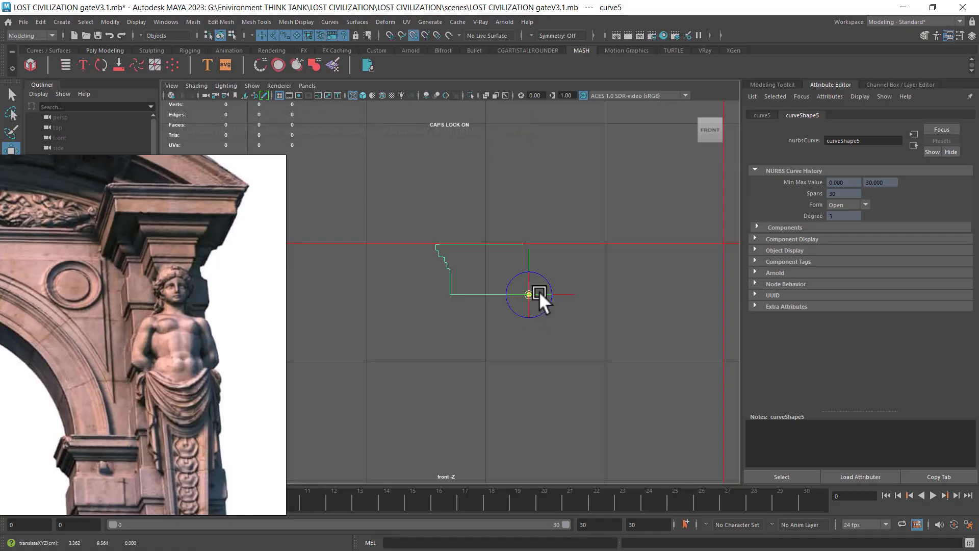
# Step: Revolve the cornice profile curve 360 degrees around the Y axis into a cubic NURBS surface with 8 segments
pyautogui.scroll(-2, 564, 337)
pyautogui.press('space')
pyautogui.moveTo(561, 336); pyautogui.dragTo(562, 234)
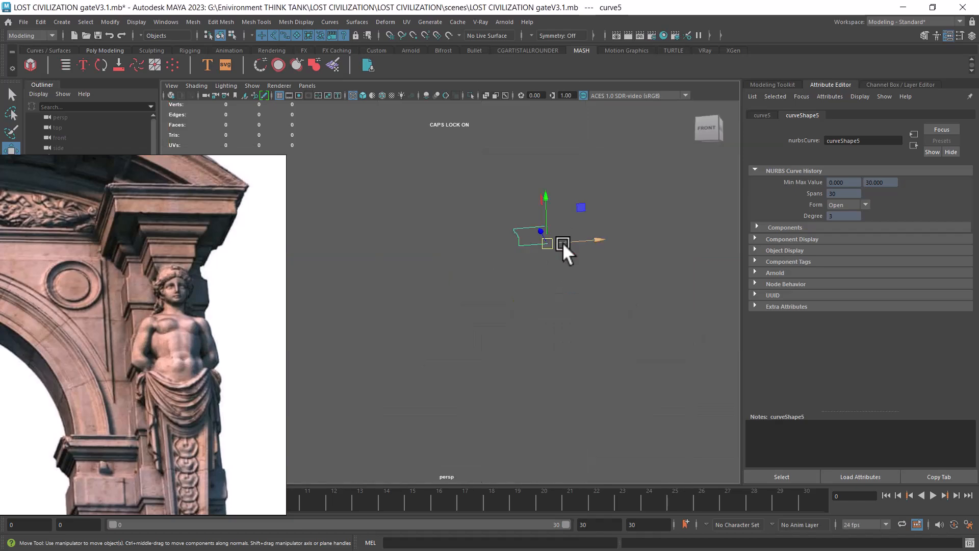
pyautogui.click(351, 22)
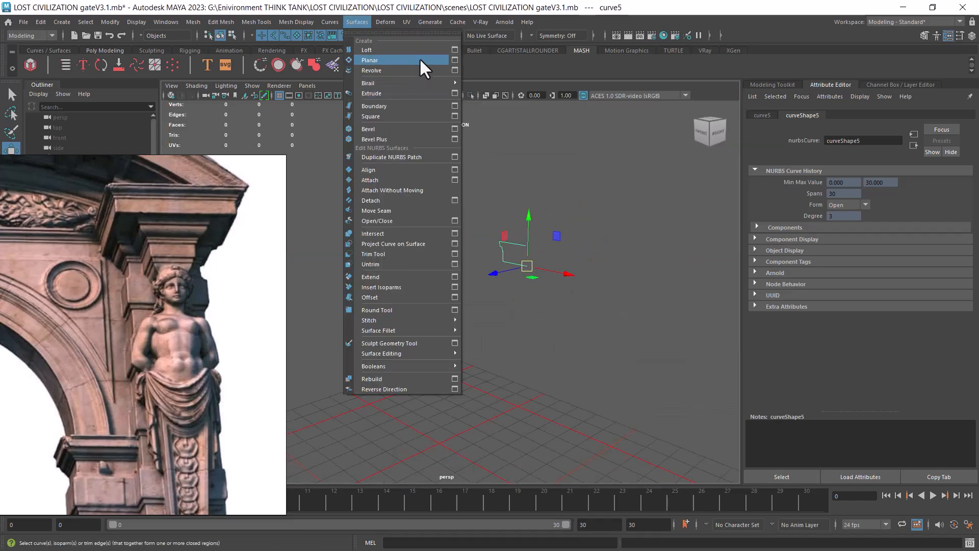
pyautogui.click(458, 72)
pyautogui.click(736, 404)
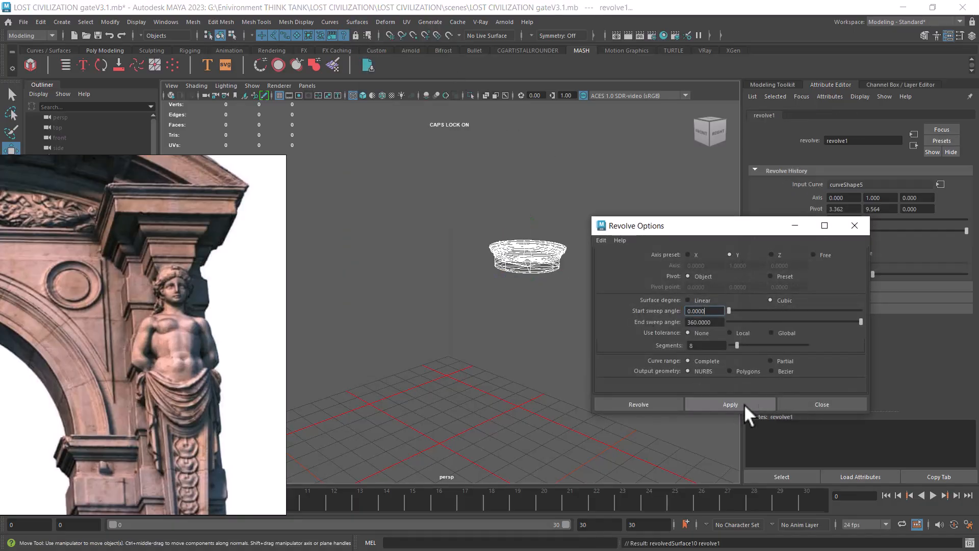
pyautogui.click(804, 404)
# Step: Display the revolved cornice shaded and reverse the direction of its surface
pyautogui.scroll(5, 577, 377)
pyautogui.keyDown('alt'); pyautogui.moveTo(578, 378); pyautogui.dragTo(642, 302); pyautogui.keyUp('alt')
pyautogui.keyDown('alt'); pyautogui.moveTo(643, 303); pyautogui.dragTo(484, 359, button='middle'); pyautogui.keyUp('alt')
pyautogui.press('4')
pyautogui.press('5')
pyautogui.click(522, 264)
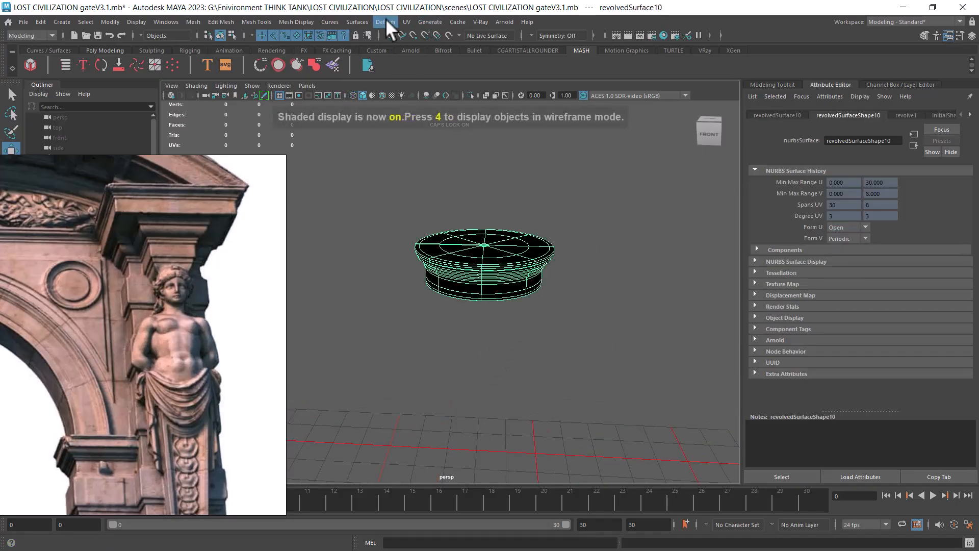
pyautogui.click(363, 22)
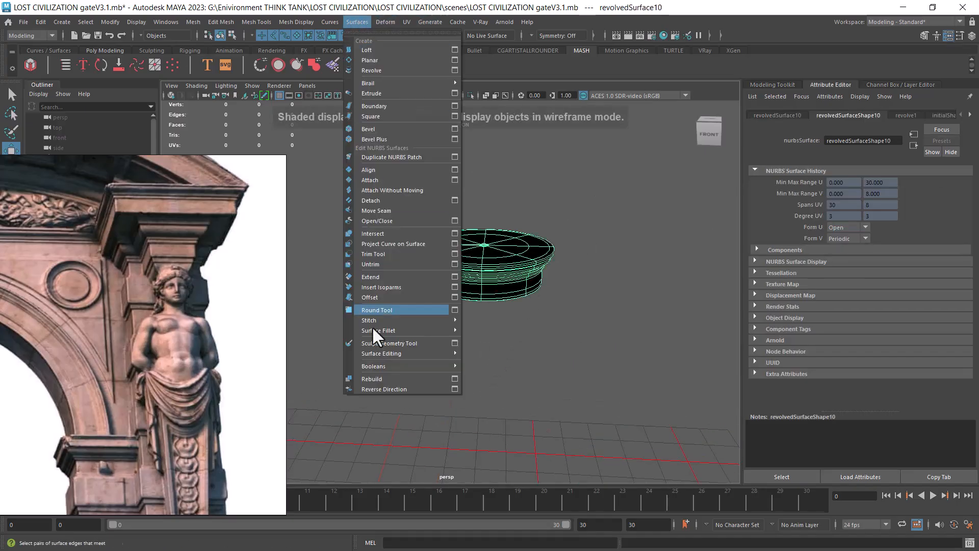
pyautogui.click(380, 389)
pyautogui.click(505, 265)
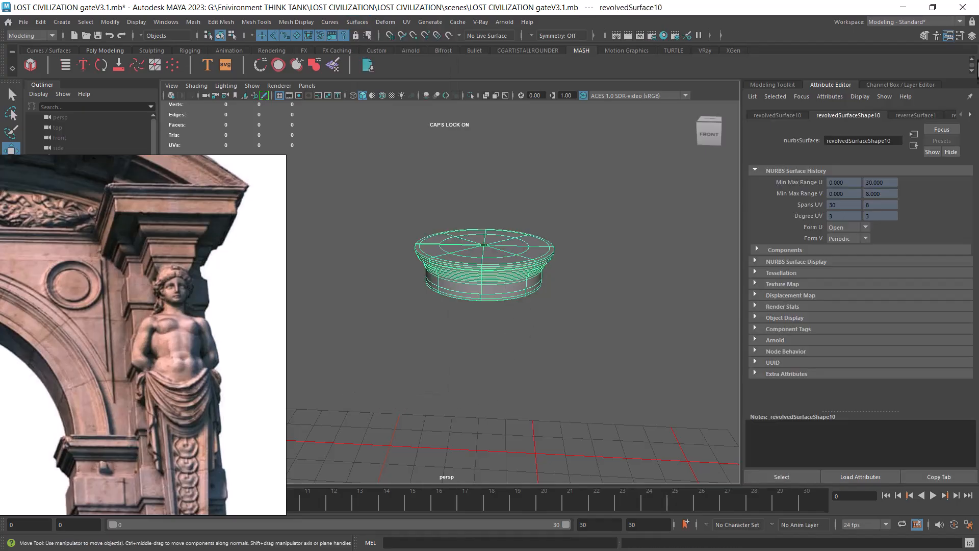
# Step: Try to select the profile curve's end control vertex beside the hole in the cornice's upper face
pyautogui.keyDown('alt'); pyautogui.moveTo(612, 174); pyautogui.dragTo(591, 313); pyautogui.keyUp('alt')
pyautogui.keyDown('alt'); pyautogui.moveTo(591, 313); pyautogui.dragTo(639, 384, button='right'); pyautogui.keyUp('alt')
pyautogui.keyDown('alt'); pyautogui.moveTo(640, 384); pyautogui.dragTo(594, 250, button='middle'); pyautogui.keyUp('alt')
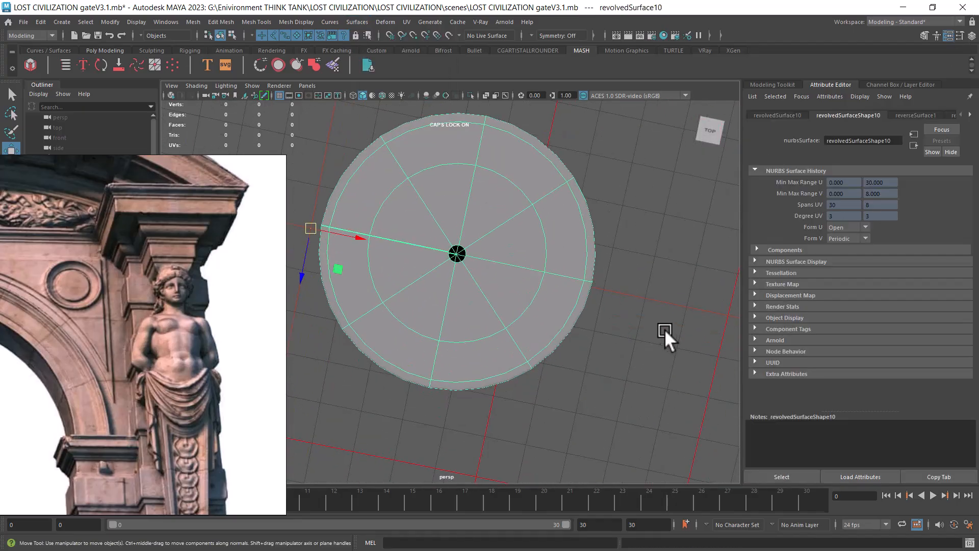
pyautogui.click(654, 321)
pyautogui.click(437, 248)
pyautogui.moveTo(650, 191); pyautogui.dragTo(557, 187, button='right')
pyautogui.keyDown('alt'); pyautogui.moveTo(489, 278); pyautogui.dragTo(491, 230); pyautogui.keyUp('alt')
pyautogui.scroll(3, 488, 232)
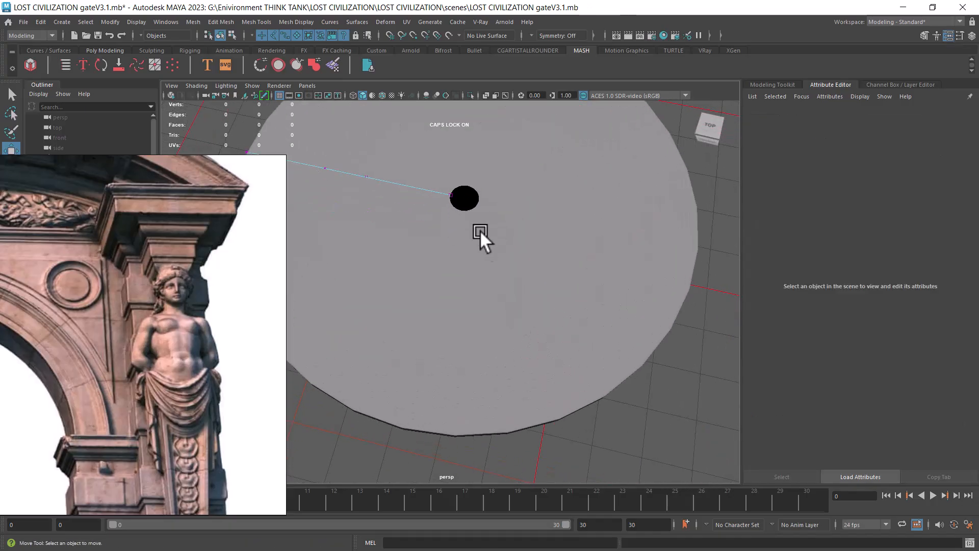
pyautogui.click(450, 194)
pyautogui.keyDown('alt'); pyautogui.moveTo(607, 301); pyautogui.dragTo(555, 296, button='right'); pyautogui.keyUp('alt')
pyautogui.keyDown('alt'); pyautogui.moveTo(555, 297); pyautogui.dragTo(551, 228); pyautogui.keyUp('alt')
pyautogui.keyDown('alt'); pyautogui.moveTo(551, 228); pyautogui.dragTo(568, 276, button='right'); pyautogui.keyUp('alt')
pyautogui.keyDown('alt'); pyautogui.moveTo(568, 276); pyautogui.dragTo(568, 323, button='middle'); pyautogui.keyUp('alt')
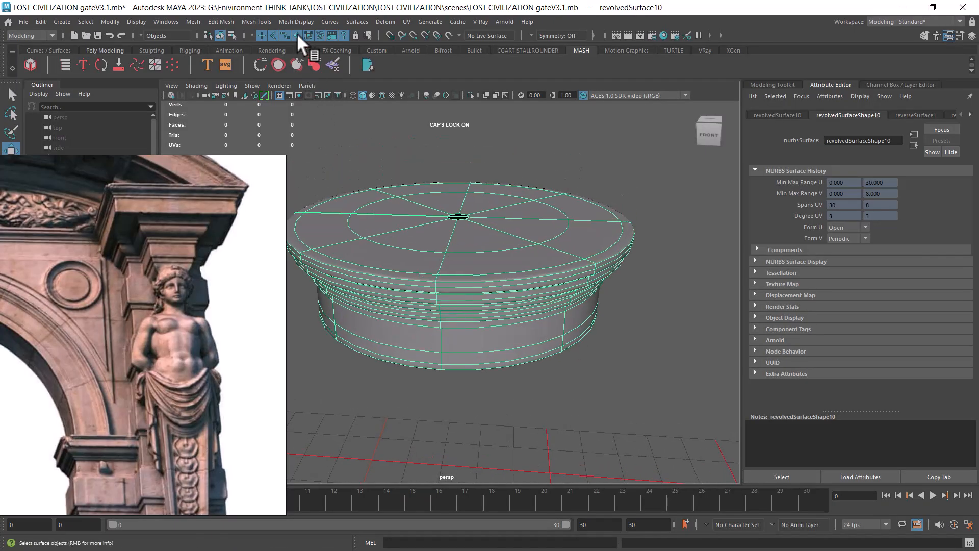
# Step: With surface picking disabled, move the profile curve's upper end control vertex along X to close the hole at the center
pyautogui.click(402, 213)
pyautogui.moveTo(659, 158); pyautogui.dragTo(444, 207, button='right')
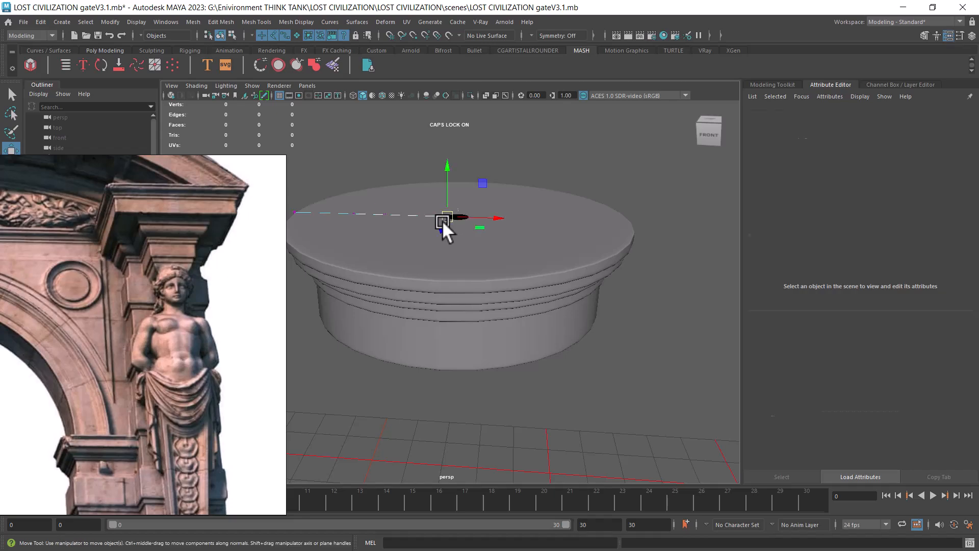
pyautogui.click(445, 218)
pyautogui.moveTo(500, 217); pyautogui.dragTo(500, 211)
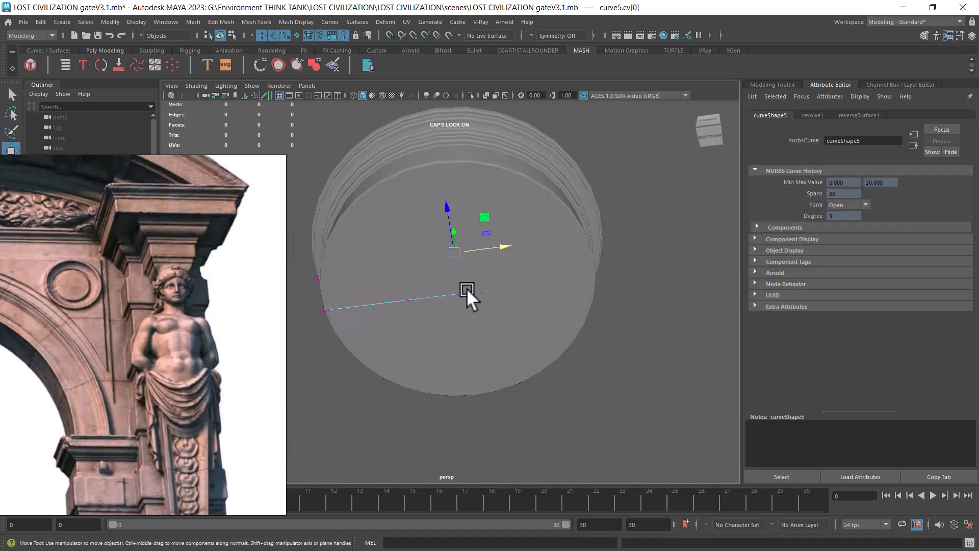
pyautogui.keyDown('alt'); pyautogui.moveTo(460, 299); pyautogui.dragTo(529, 291); pyautogui.keyUp('alt')
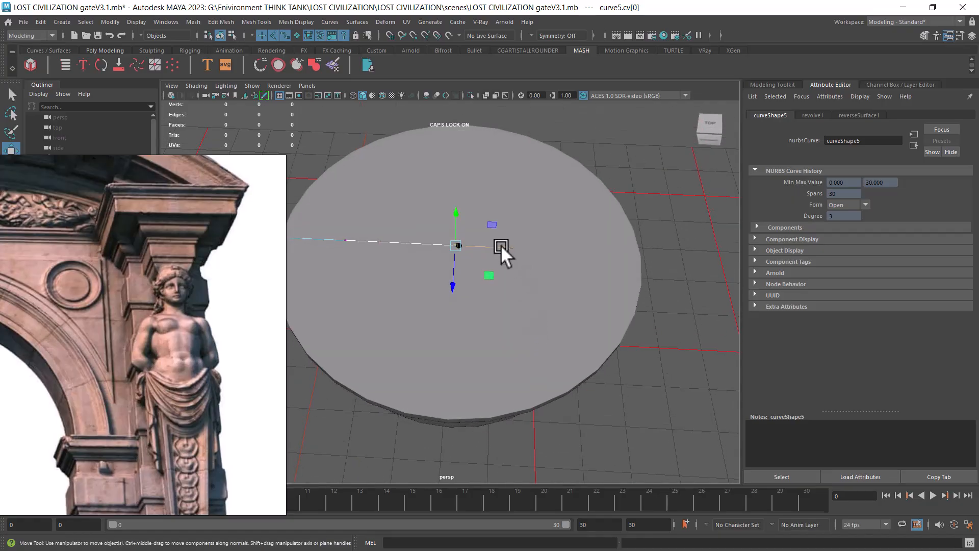
pyautogui.moveTo(500, 244); pyautogui.dragTo(506, 246)
# Step: Return the curve to object mode, re-enable surface picking and select the revolved cornice surface
pyautogui.moveTo(548, 207); pyautogui.dragTo(625, 162, button='right')
pyautogui.keyDown('alt'); pyautogui.moveTo(603, 284); pyautogui.dragTo(533, 283); pyautogui.keyUp('alt')
pyautogui.click(296, 35)
pyautogui.click(446, 256)
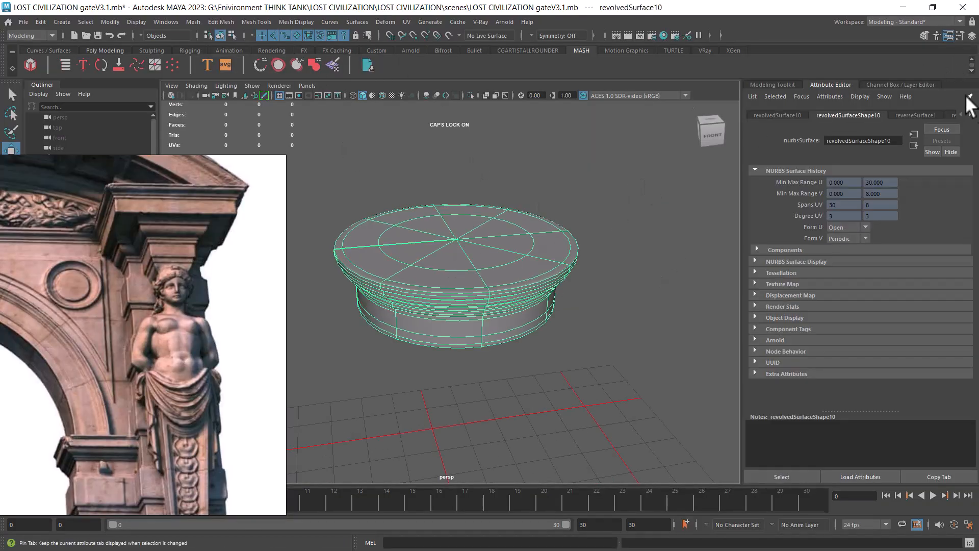
# Step: Set the revolve's Sections to 4 and its Degree to Linear to make the cornice square
pyautogui.click(972, 36)
pyautogui.click(972, 35)
pyautogui.click(972, 36)
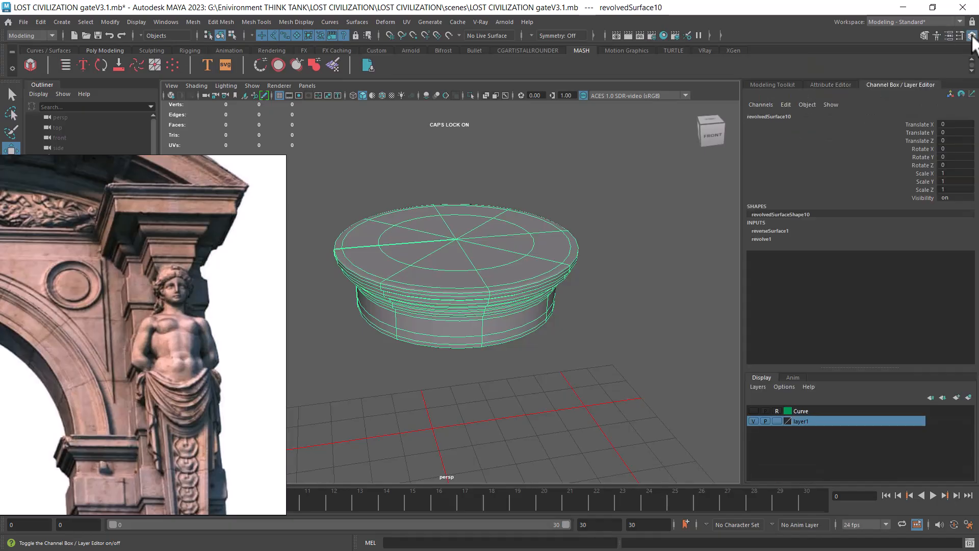
pyautogui.click(760, 239)
pyautogui.click(761, 238)
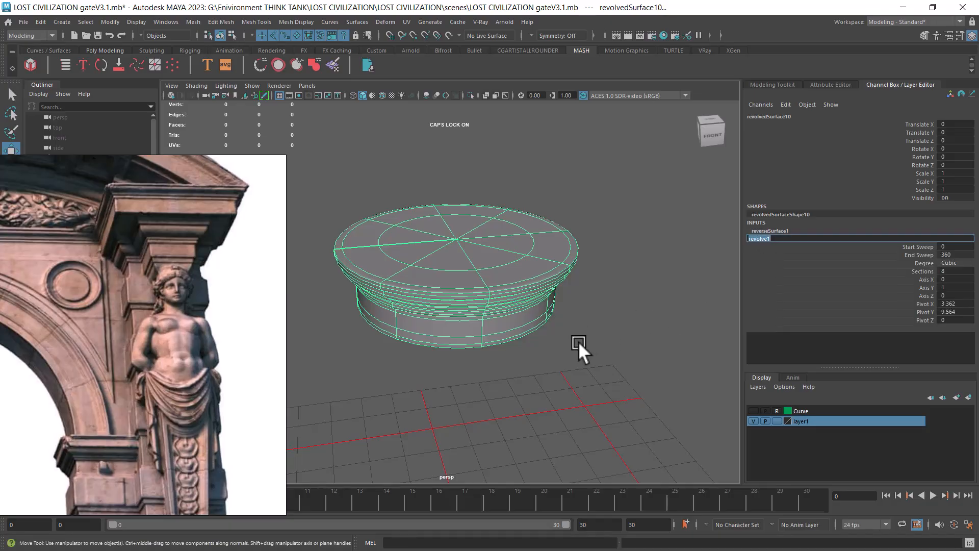
pyautogui.click(972, 36)
pyautogui.click(972, 35)
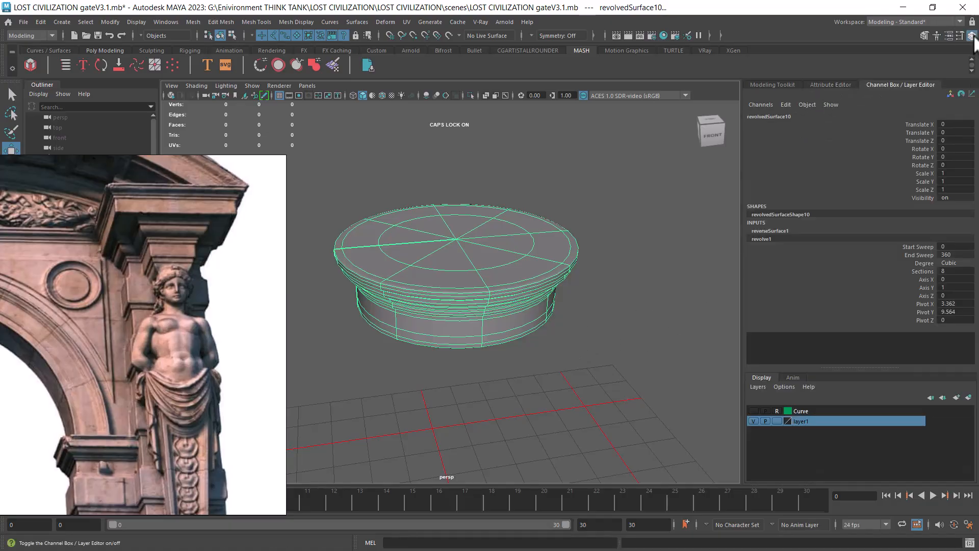
pyautogui.click(951, 271)
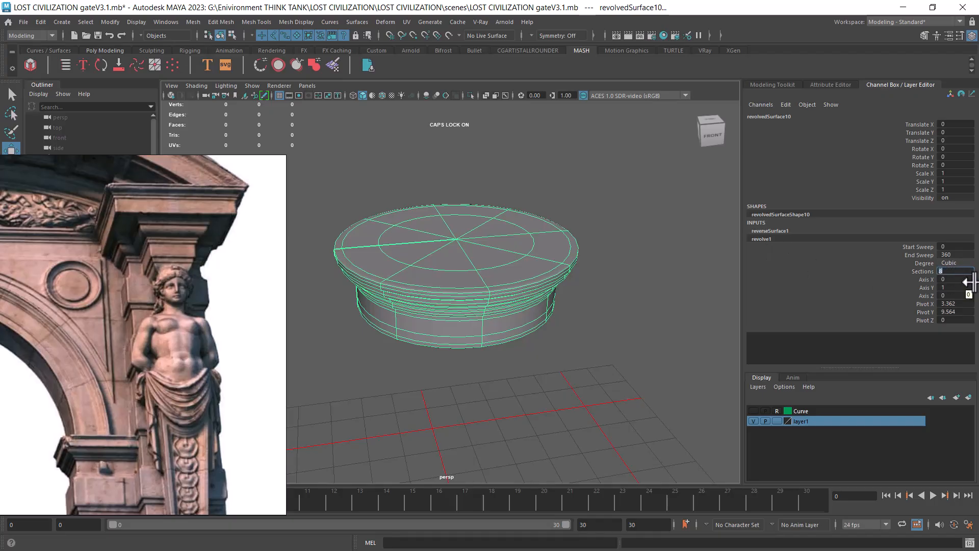
pyautogui.write('4')
pyautogui.press('Return')
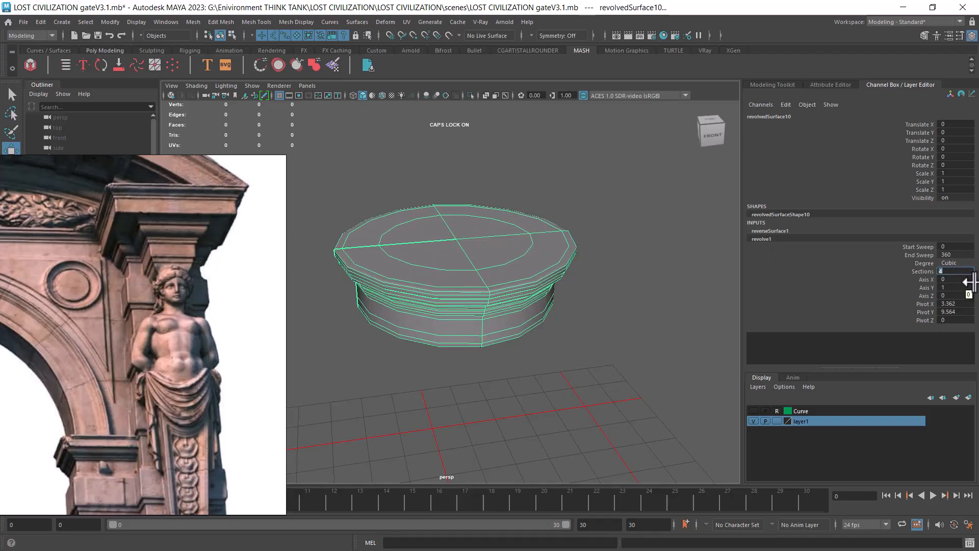
pyautogui.click(955, 262)
pyautogui.click(948, 272)
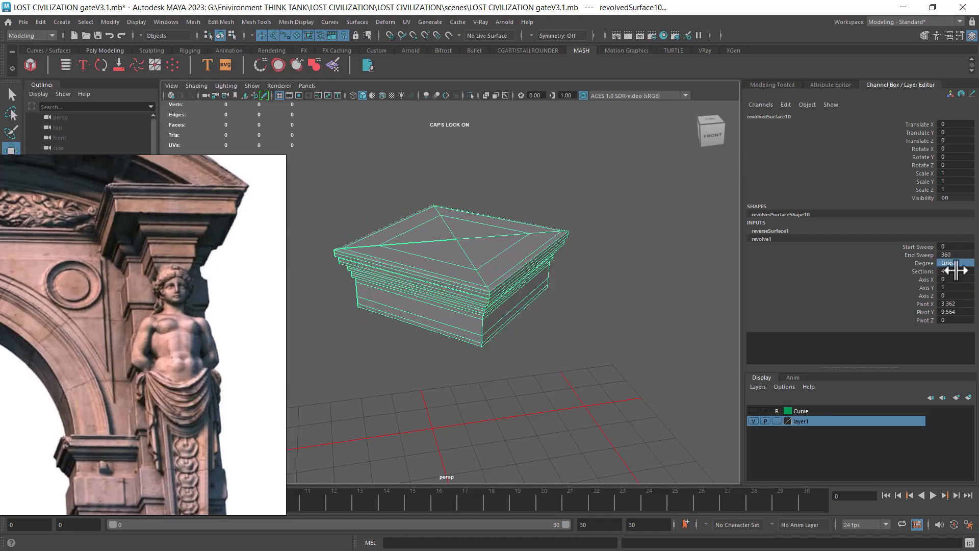
pyautogui.keyDown('alt'); pyautogui.moveTo(510, 328); pyautogui.dragTo(557, 326); pyautogui.keyUp('alt')
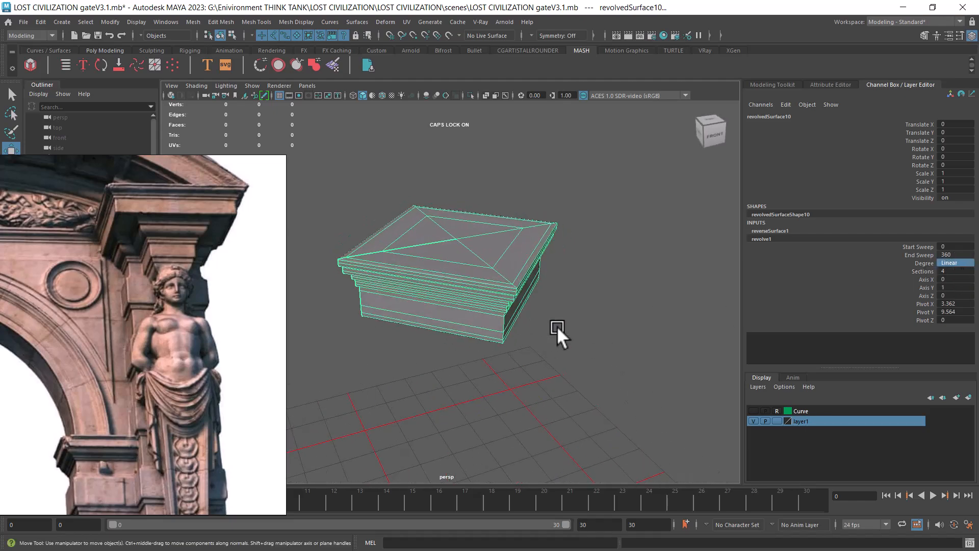
# Step: Select the square cornice surface and center its pivot
pyautogui.click(504, 280)
pyautogui.click(445, 347)
pyautogui.click(430, 286)
pyautogui.keyDown('alt'); pyautogui.moveTo(461, 295); pyautogui.dragTo(528, 332); pyautogui.keyUp('alt')
pyautogui.click(527, 331)
pyautogui.click(479, 305)
pyautogui.press('e')
pyautogui.press('w')
pyautogui.keyDown('alt'); pyautogui.moveTo(552, 381); pyautogui.dragTo(448, 252, button='right'); pyautogui.keyUp('alt')
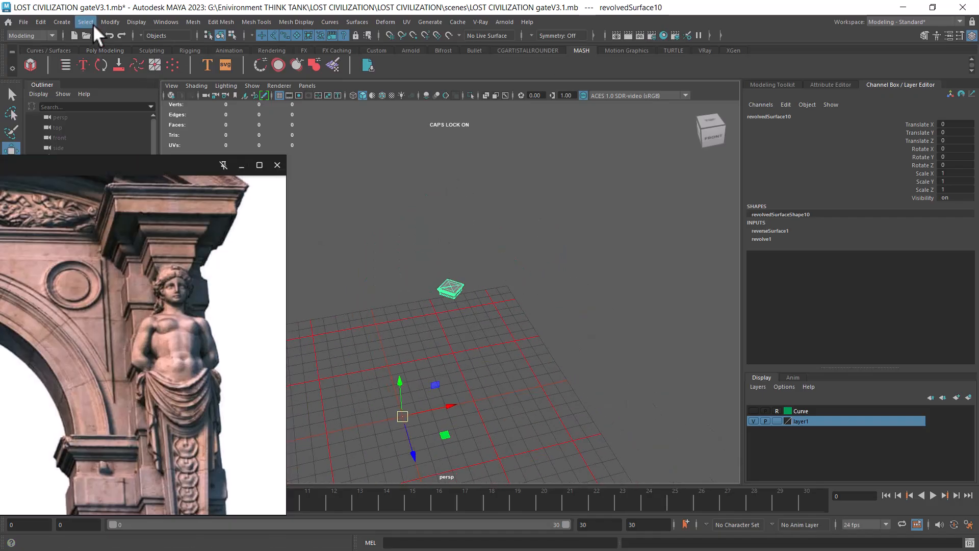
pyautogui.click(110, 22)
pyautogui.click(149, 98)
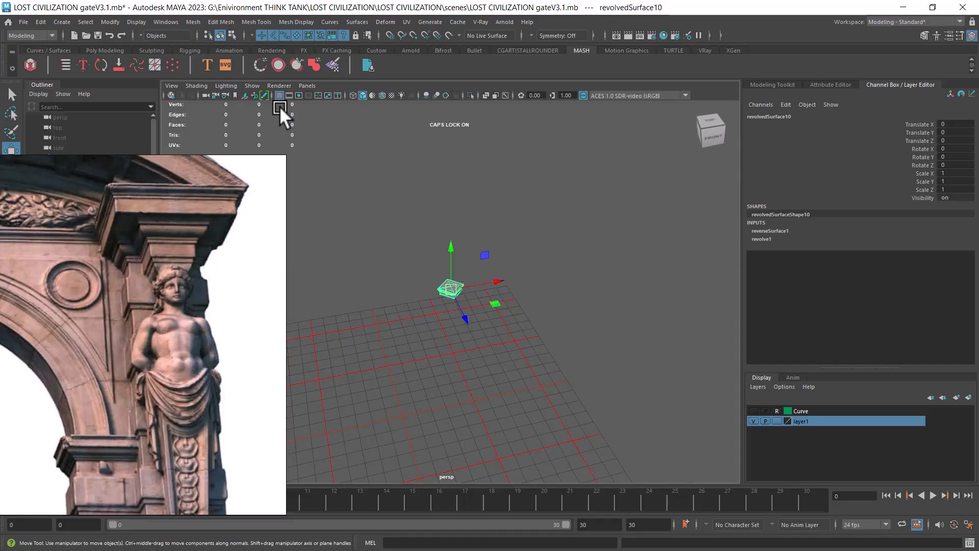
# Step: Rotate the cornice 45 degrees around the Y axis so its sides align with the grid
pyautogui.scroll(5, 498, 354)
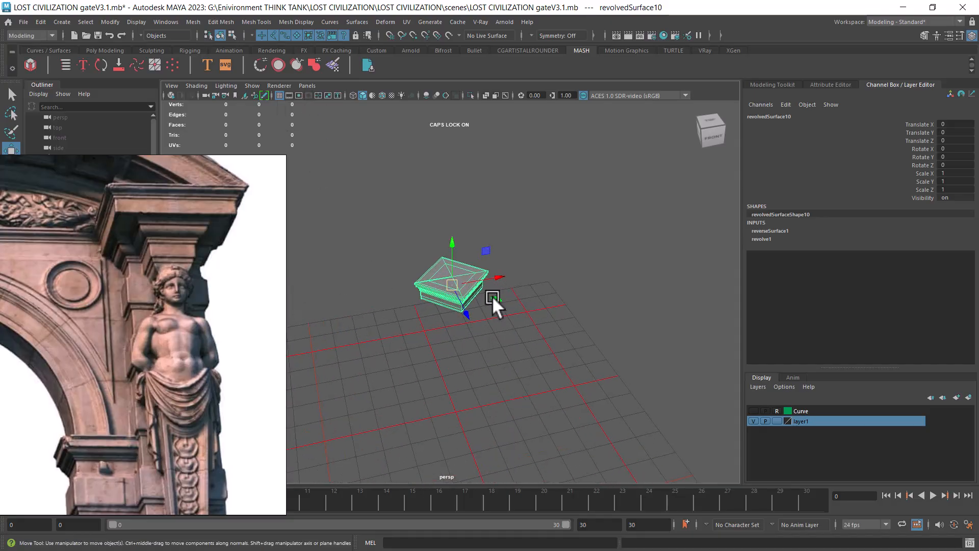
pyautogui.press('e')
pyautogui.moveTo(447, 312); pyautogui.dragTo(564, 302)
pyautogui.click(954, 157)
pyautogui.write('45')
pyautogui.press('Return')
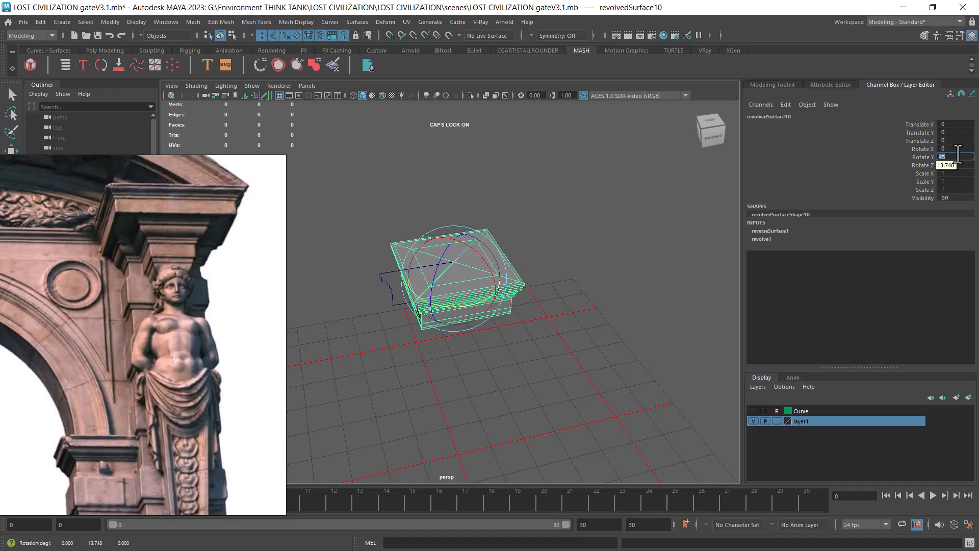
# Step: Examine the rotated cornice from above and below, checking its stepped molding and flat fascia
pyautogui.moveTo(500, 366)
pyautogui.keyDown('alt'); pyautogui.mouseDown()
pyautogui.moveTo(467, 326)
pyautogui.moveTo(512, 373)
pyautogui.mouseUp(); pyautogui.keyUp('alt')
pyautogui.keyDown('alt'); pyautogui.moveTo(522, 305); pyautogui.dragTo(559, 231); pyautogui.keyUp('alt')
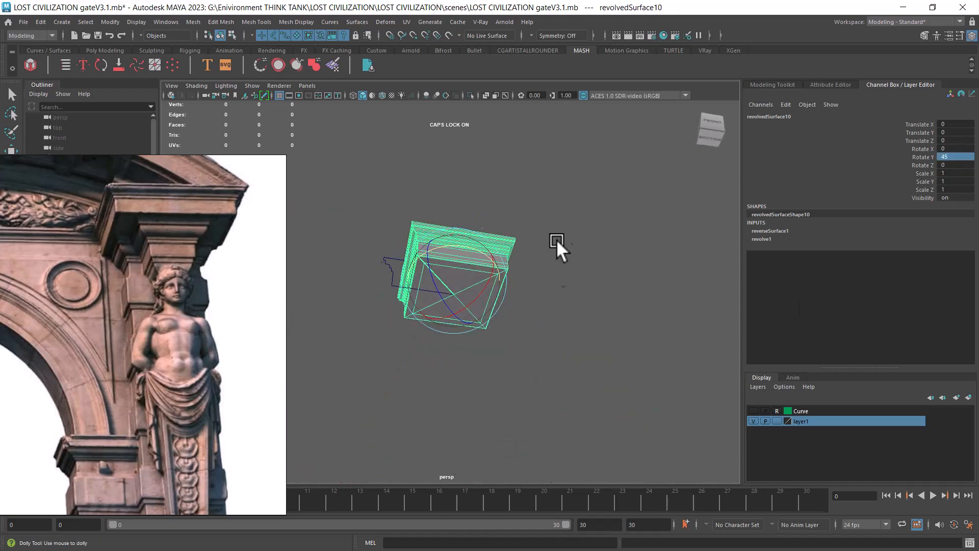
pyautogui.keyDown('alt'); pyautogui.moveTo(559, 232); pyautogui.dragTo(585, 353, button='right'); pyautogui.keyUp('alt')
pyautogui.keyDown('alt'); pyautogui.moveTo(585, 353); pyautogui.dragTo(574, 352); pyautogui.keyUp('alt')
pyautogui.keyDown('alt'); pyautogui.moveTo(573, 352); pyautogui.dragTo(589, 364, button='right'); pyautogui.keyUp('alt')
pyautogui.keyDown('alt'); pyautogui.moveTo(589, 363); pyautogui.dragTo(597, 388); pyautogui.keyUp('alt')
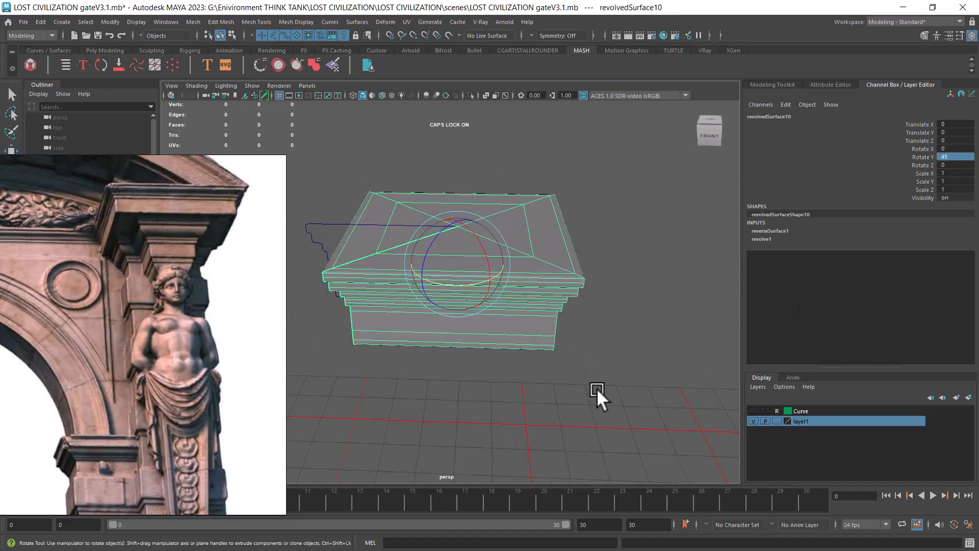
pyautogui.press('w')
pyautogui.click(634, 372)
pyautogui.click(582, 286)
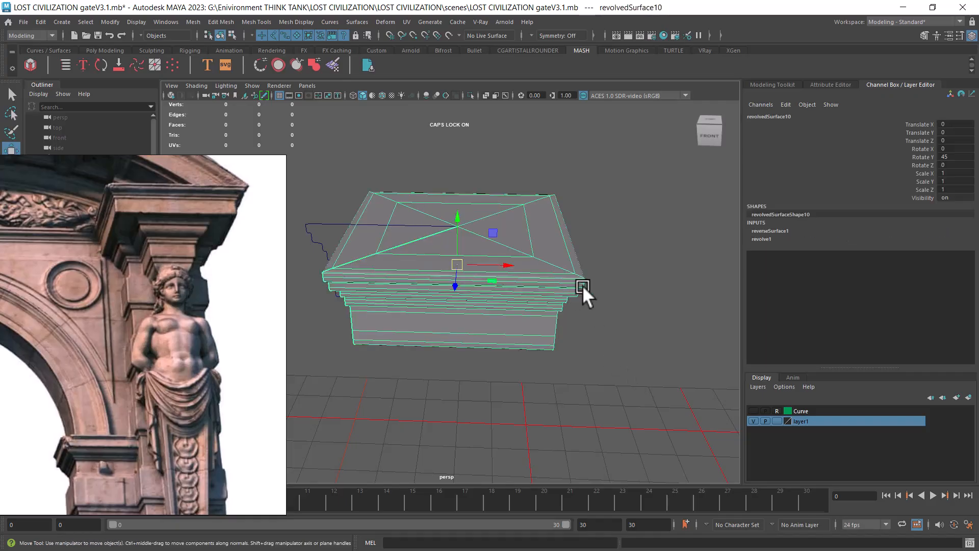
pyautogui.keyDown('alt'); pyautogui.moveTo(598, 354); pyautogui.dragTo(586, 274); pyautogui.keyUp('alt')
pyautogui.scroll(5, 551, 354)
pyautogui.keyDown('alt'); pyautogui.moveTo(500, 305); pyautogui.dragTo(537, 313, button='middle'); pyautogui.keyUp('alt')
pyautogui.click(511, 396)
pyautogui.click(503, 283)
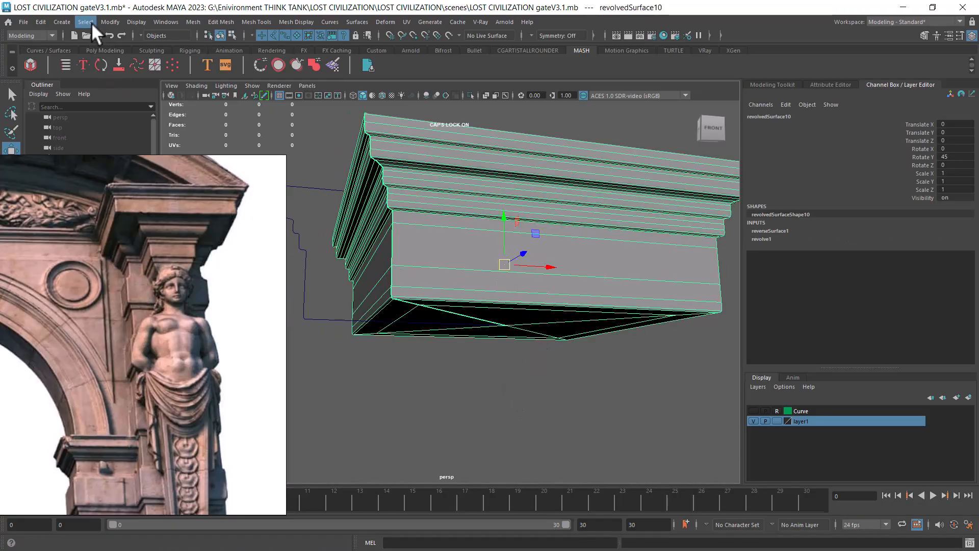
# Step: Open the NURBS to Polygons conversion options for the selected cornice surface
pyautogui.click(108, 22)
pyautogui.moveTo(204, 273)
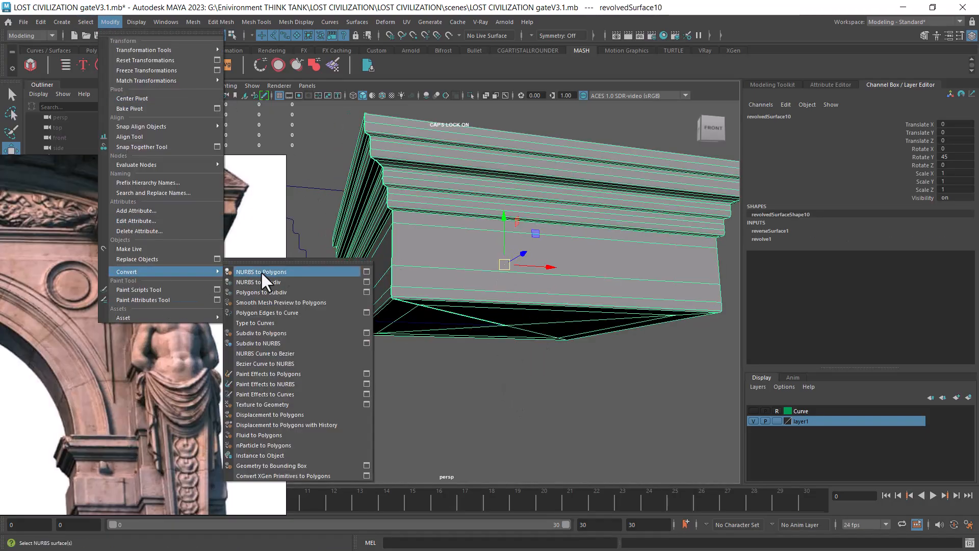
pyautogui.click(367, 272)
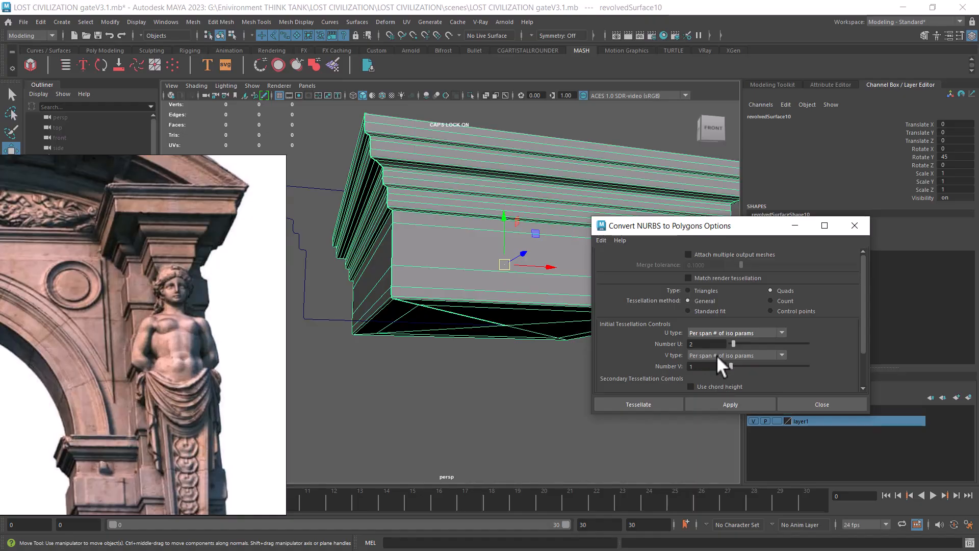
# Step: Try converting the cornice to quads with Number U 2 and Number V 1, and undo the conversion
pyautogui.click(732, 404)
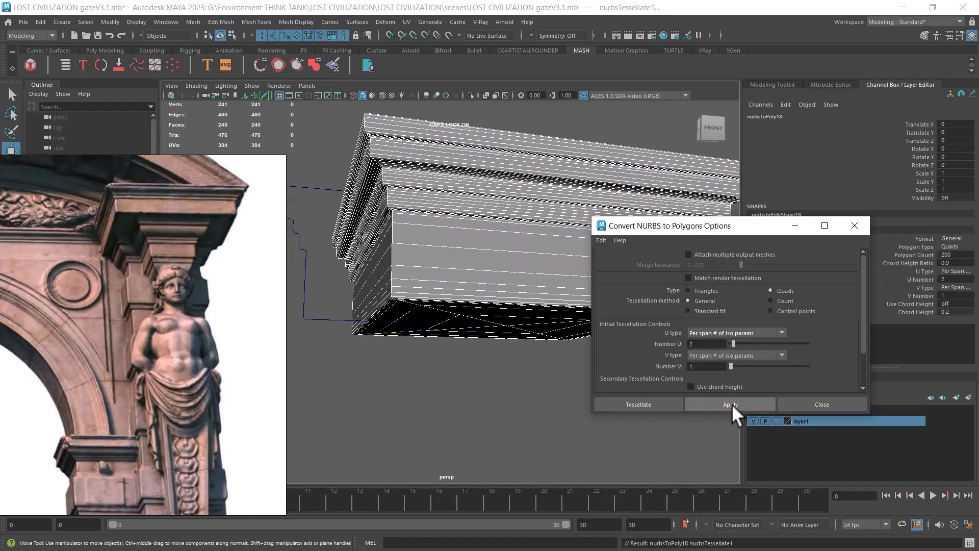
pyautogui.keyDown('alt'); pyautogui.moveTo(388, 240); pyautogui.dragTo(439, 347, button='right'); pyautogui.keyUp('alt')
pyautogui.keyDown('alt'); pyautogui.moveTo(439, 347); pyautogui.dragTo(438, 316); pyautogui.keyUp('alt')
pyautogui.hotkey('ctrl', 'z')
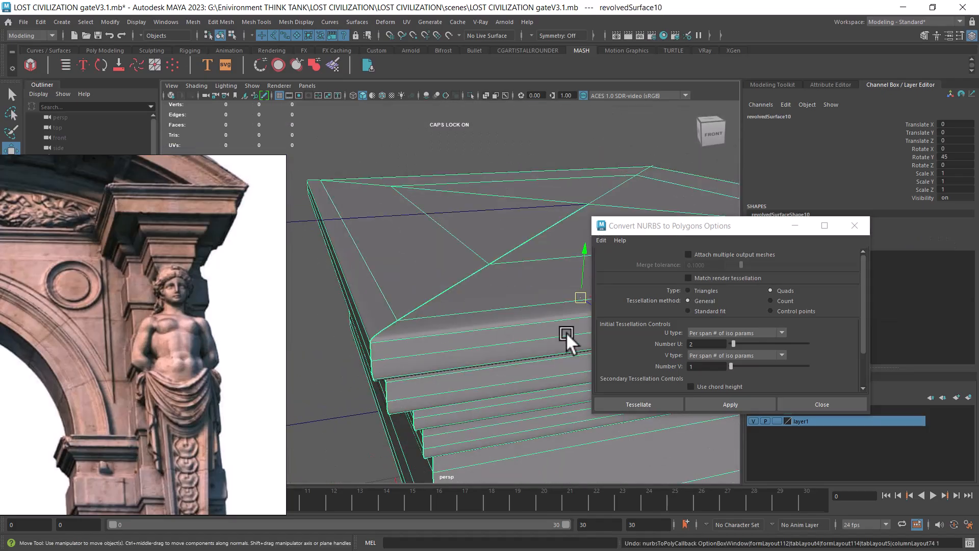
# Step: Convert the cornice surface to quad polygons with Number U and Number V at 1 per span
pyautogui.doubleClick(708, 344)
pyautogui.write('1')
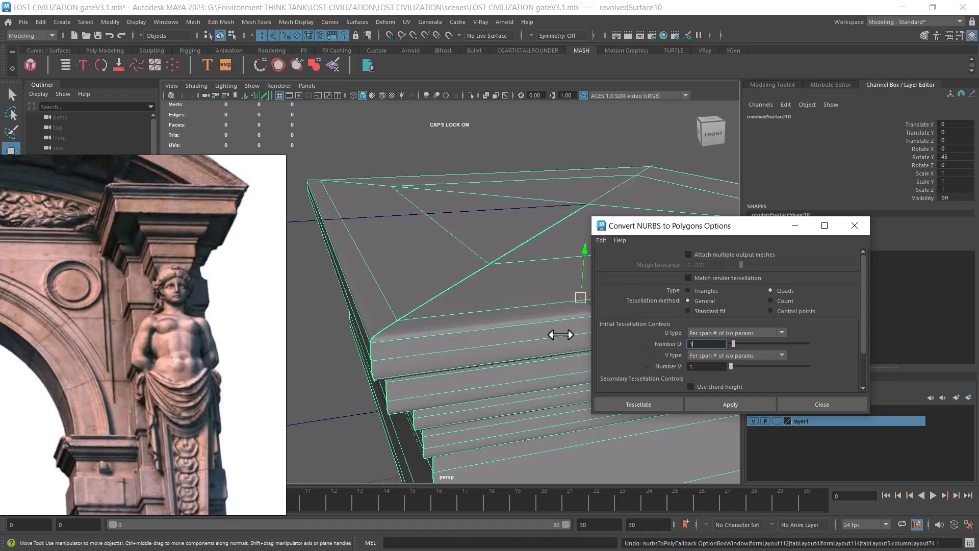
pyautogui.keyDown('alt'); pyautogui.moveTo(430, 320); pyautogui.dragTo(420, 285); pyautogui.keyUp('alt')
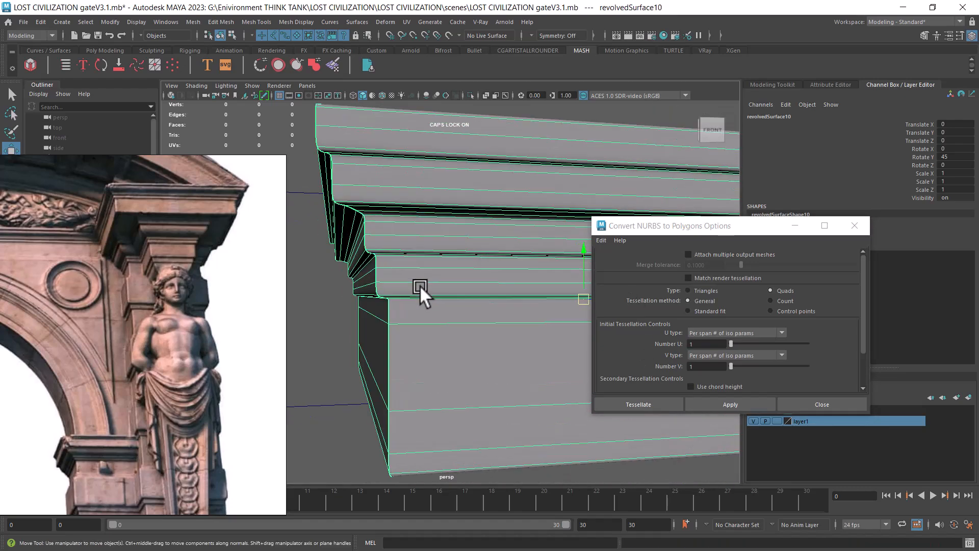
pyautogui.click(726, 402)
pyautogui.keyDown('alt'); pyautogui.moveTo(475, 296); pyautogui.dragTo(390, 224, button='right'); pyautogui.keyUp('alt')
pyautogui.keyDown('alt'); pyautogui.moveTo(391, 225); pyautogui.dragTo(395, 263); pyautogui.keyUp('alt')
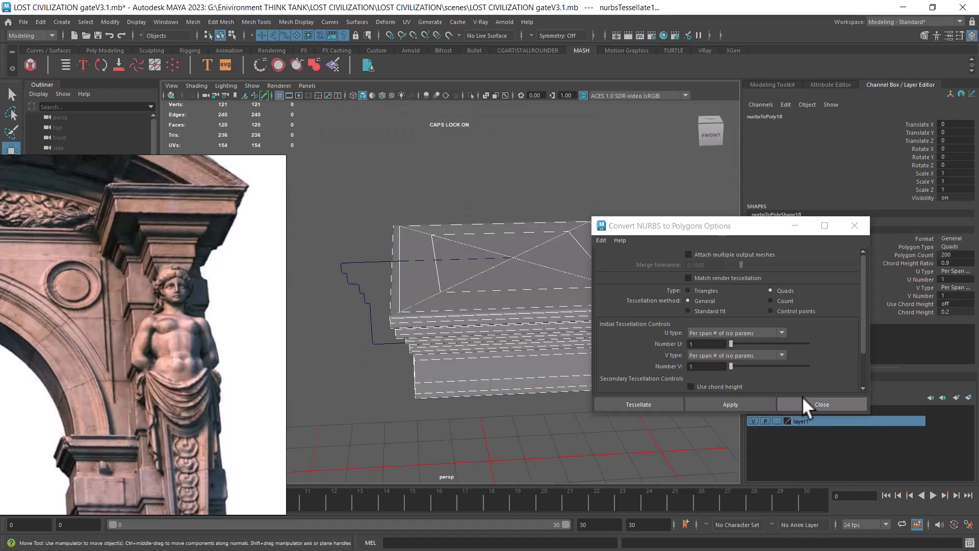
# Step: Close the conversion options and examine the converted cornice mesh from above and at its front corner
pyautogui.click(829, 402)
pyautogui.click(562, 341)
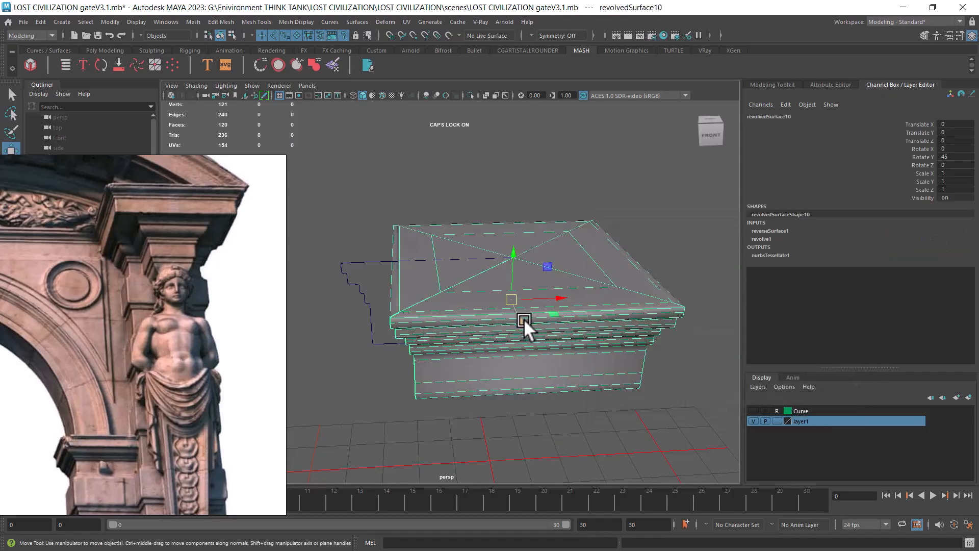
pyautogui.rightClick(661, 198)
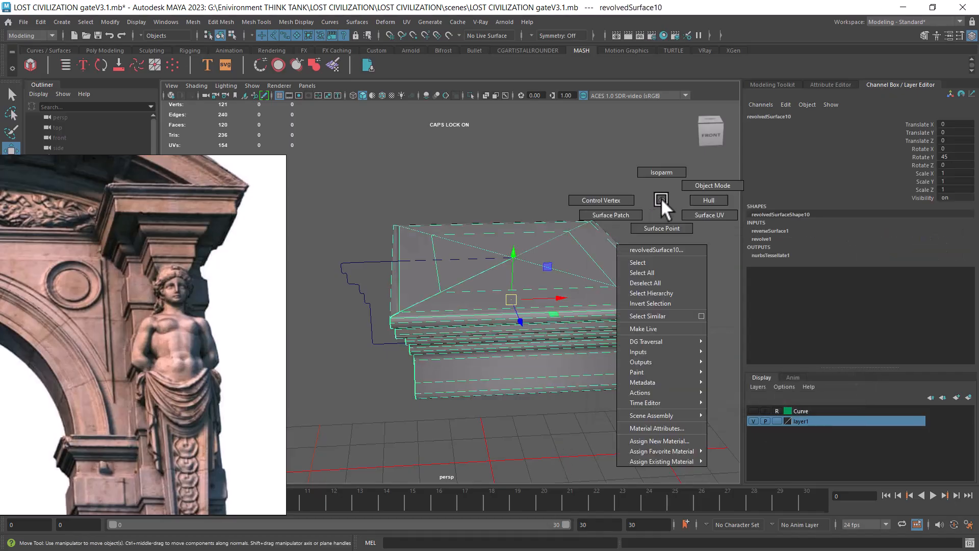
pyautogui.click(610, 280)
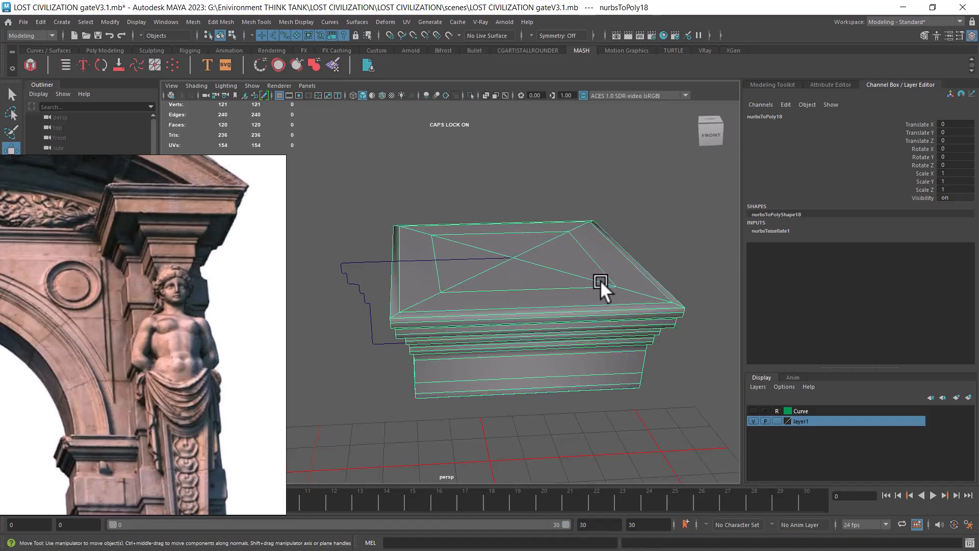
pyautogui.keyDown('alt'); pyautogui.moveTo(613, 282); pyautogui.dragTo(634, 284); pyautogui.keyUp('alt')
pyautogui.click(611, 393)
pyautogui.keyDown('alt'); pyautogui.moveTo(610, 393); pyautogui.dragTo(622, 350); pyautogui.keyUp('alt')
pyautogui.scroll(5, 550, 357)
pyautogui.click(522, 281)
pyautogui.keyDown('alt'); pyautogui.moveTo(521, 281); pyautogui.dragTo(562, 328); pyautogui.keyUp('alt')
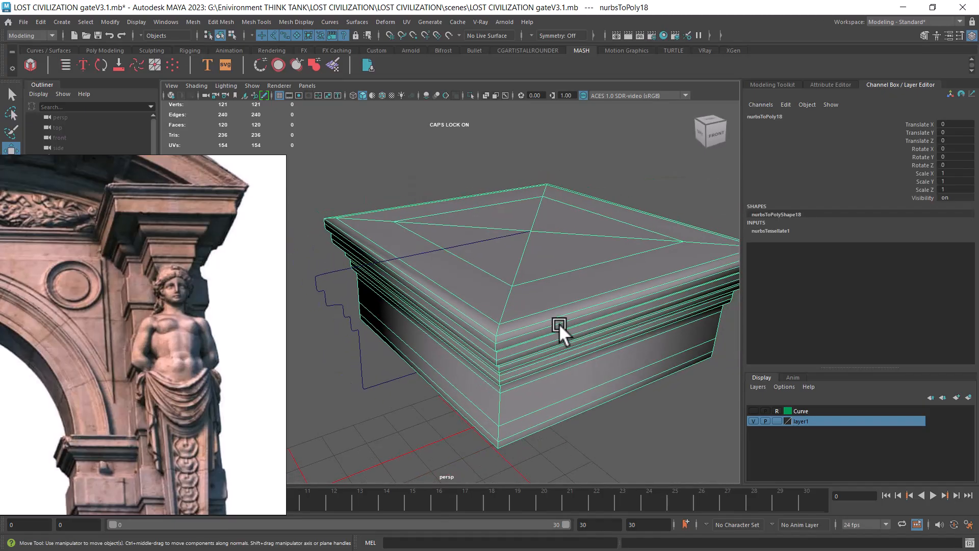
pyautogui.click(615, 289)
pyautogui.keyDown('alt'); pyautogui.moveTo(615, 289); pyautogui.dragTo(530, 293, button='right'); pyautogui.keyUp('alt')
# Step: Delete the construction history of the polygon cornice, its source surface and the profile curve
pyautogui.moveTo(620, 188); pyautogui.dragTo(367, 405)
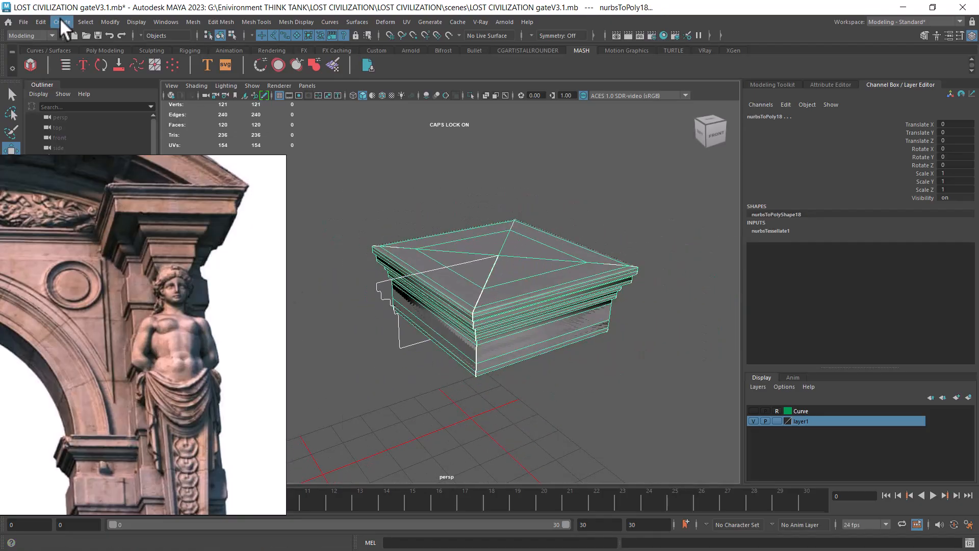
pyautogui.click(41, 22)
pyautogui.moveTo(140, 143)
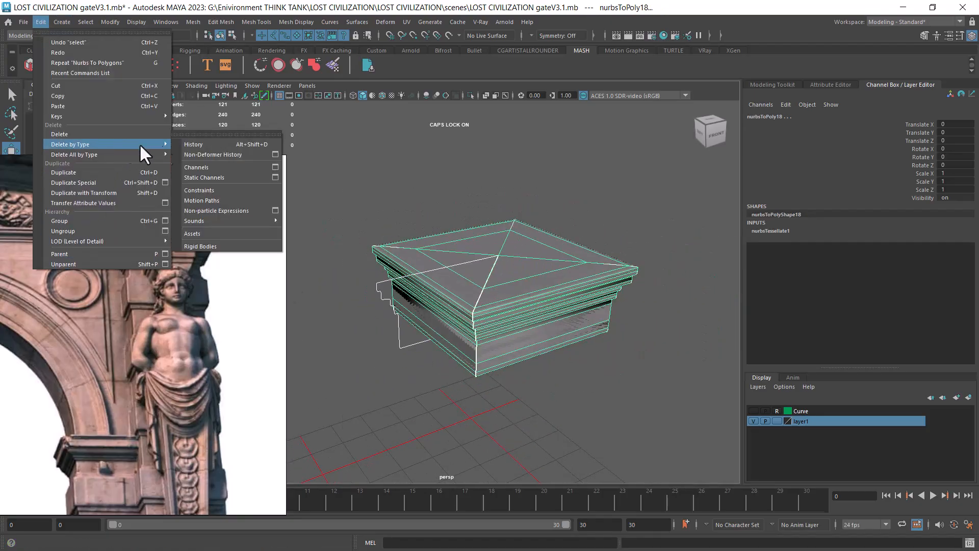
pyautogui.click(194, 144)
pyautogui.click(551, 377)
# Step: Hide the polygon cornice mesh and select the original revolved surface beneath it
pyautogui.click(578, 293)
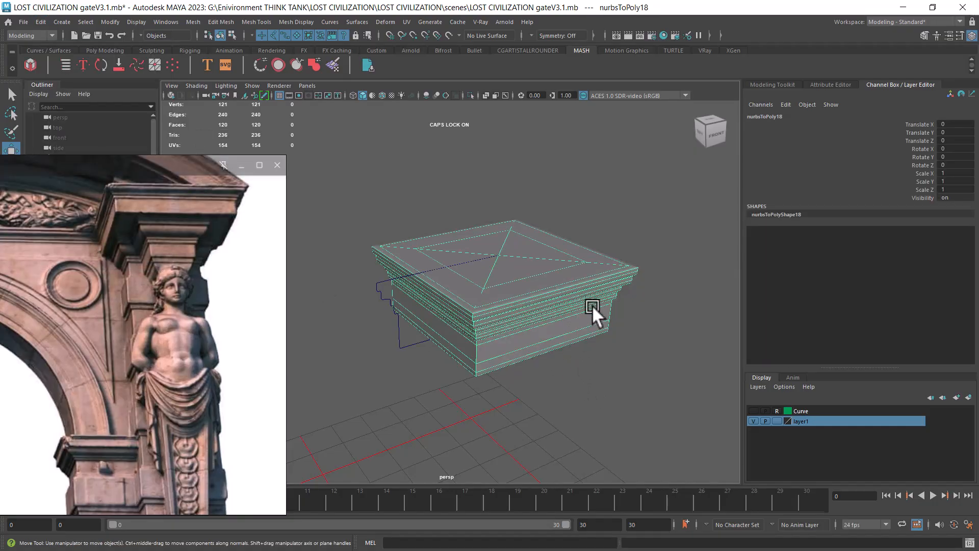
pyautogui.moveTo(592, 201); pyautogui.dragTo(601, 194, button='right')
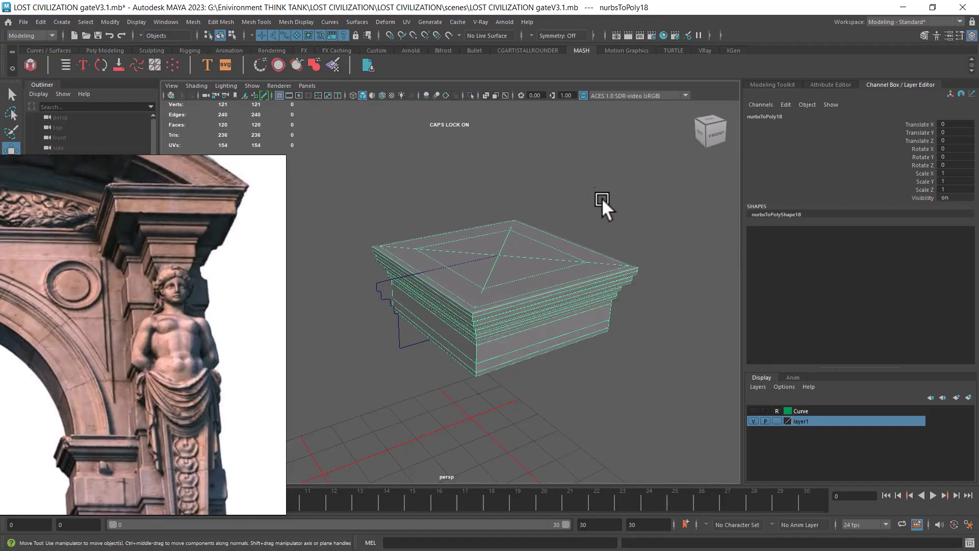
pyautogui.click(574, 357)
pyautogui.click(580, 310)
pyautogui.moveTo(631, 188); pyautogui.dragTo(604, 279, button='right')
pyautogui.click(540, 265)
pyautogui.click(536, 287)
# Step: Delete the original revolved cornice surface
pyautogui.rightClick(626, 211)
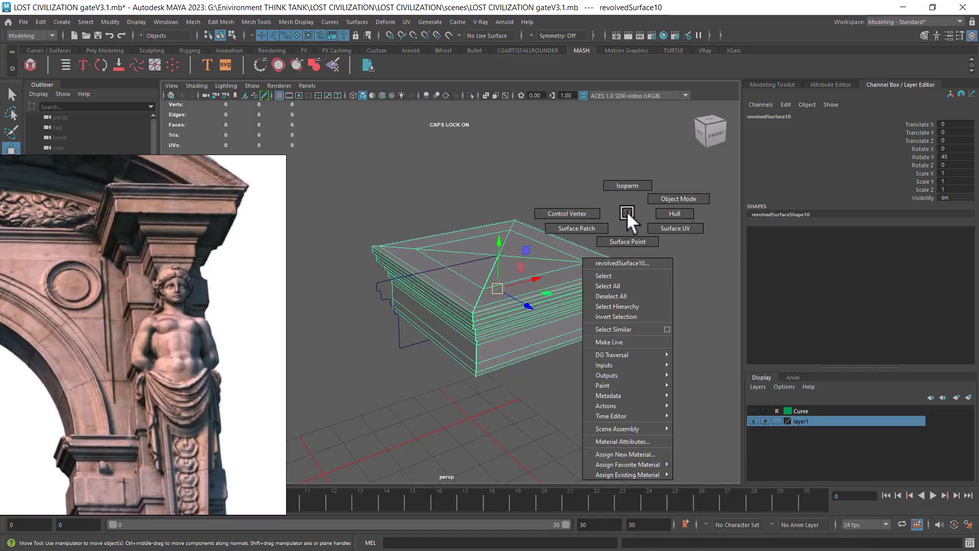
pyautogui.click(626, 212)
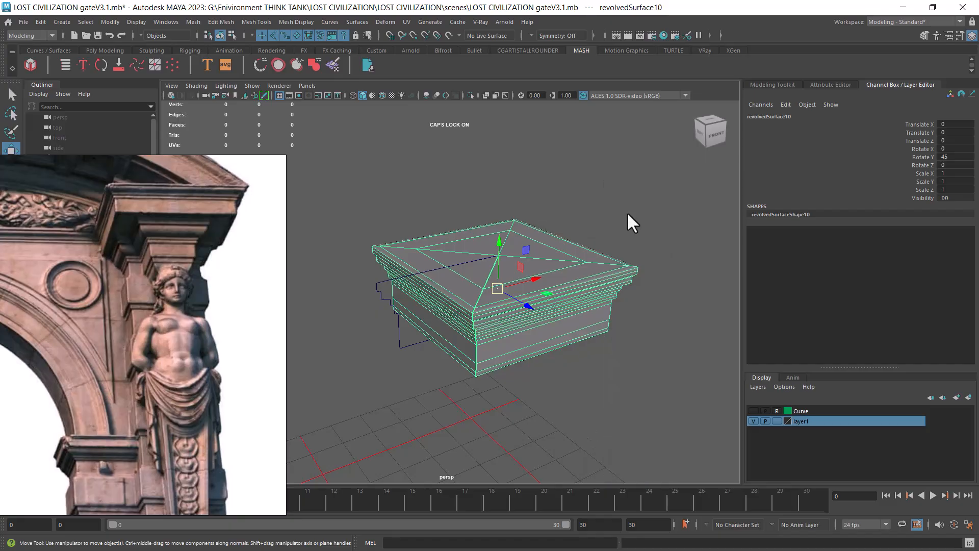
pyautogui.click(648, 232)
pyautogui.click(569, 275)
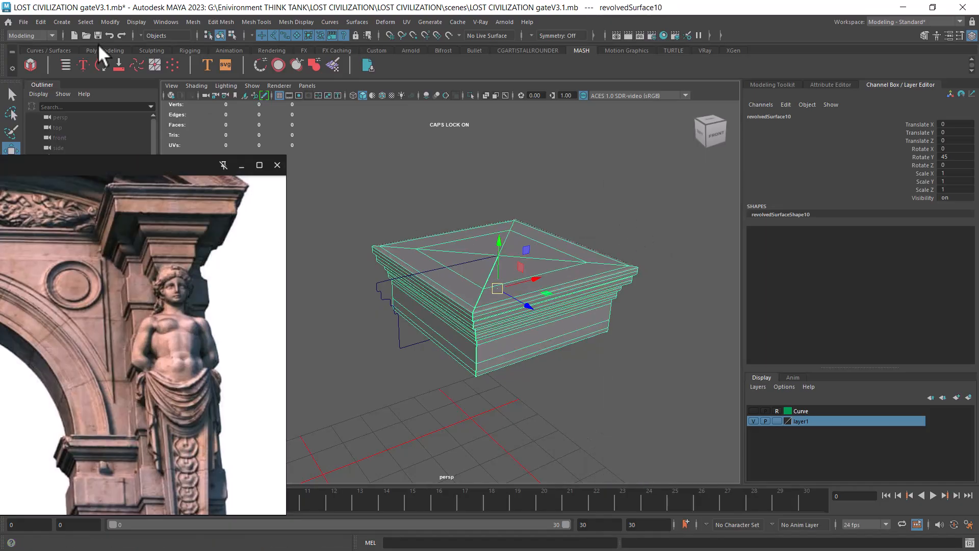
pyautogui.click(624, 366)
pyautogui.click(595, 255)
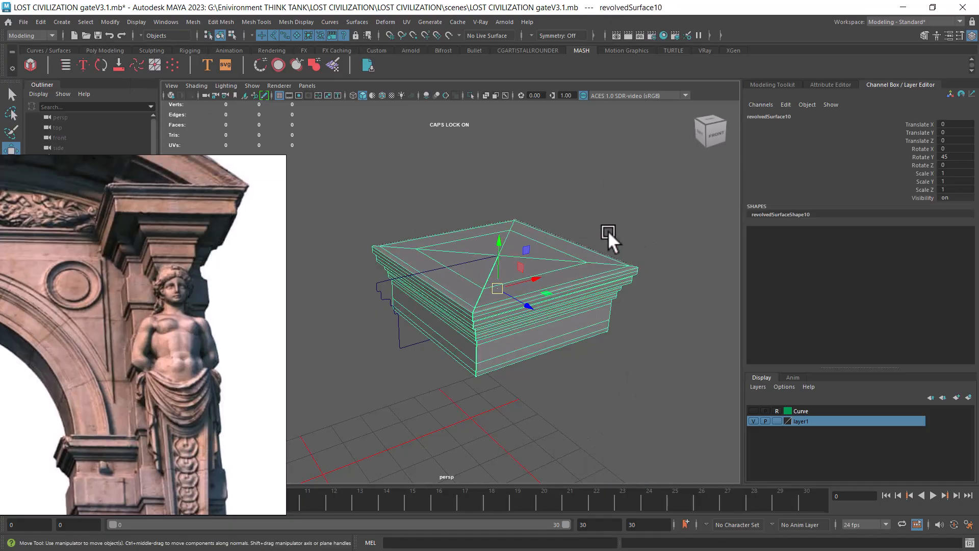
pyautogui.press('Delete')
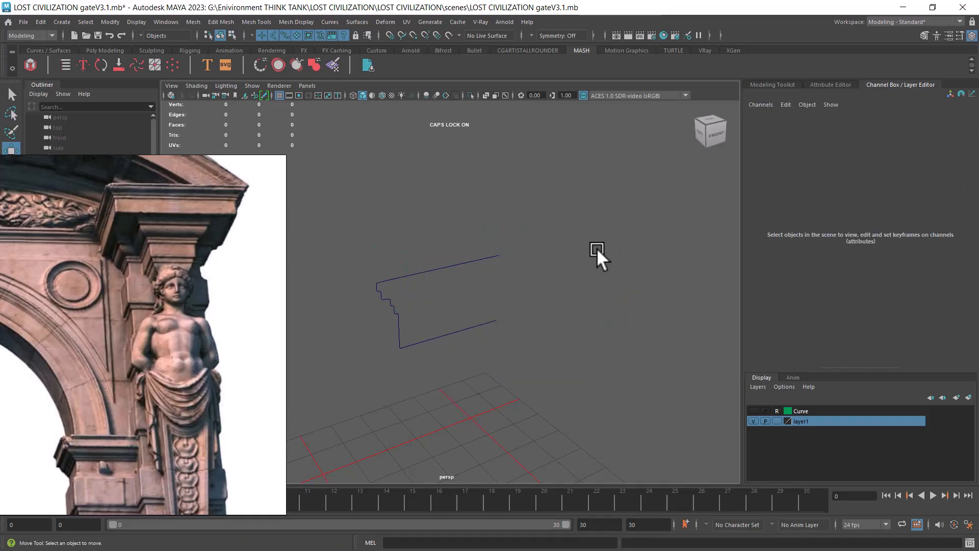
# Step: Unhide the polygon cornice mesh and keep it selected
pyautogui.hotkey('ctrl', 'shift', 'h')
pyautogui.click(513, 322)
pyautogui.keyDown('alt'); pyautogui.moveTo(578, 362); pyautogui.dragTo(570, 339); pyautogui.keyUp('alt')
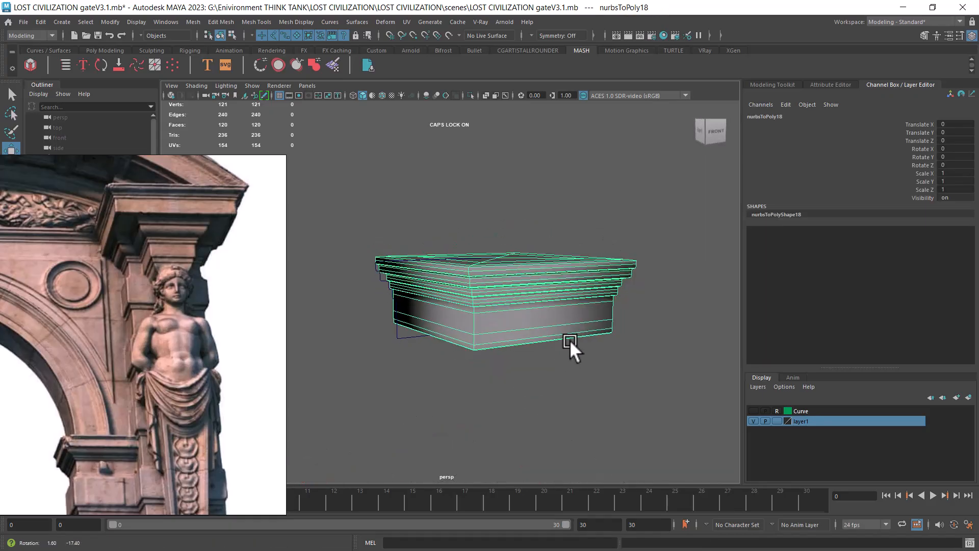
pyautogui.click(632, 360)
pyautogui.hotkey('ctrl', 'z')
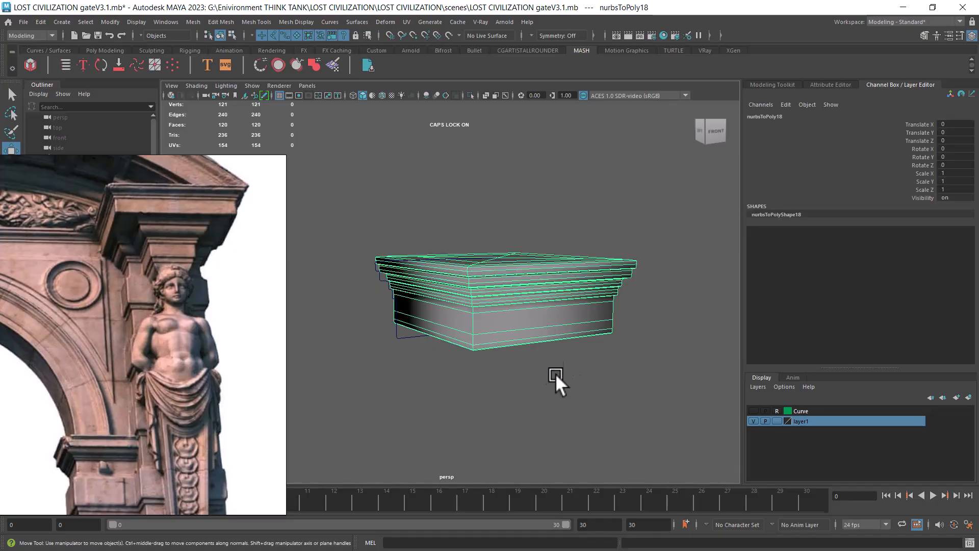
# Step: Apply Soften/Harden to the edges of the polygon cornice, then return to object mode and clear the selection
pyautogui.keyDown('shift'); pyautogui.rightClick(526, 145); pyautogui.keyUp('shift')
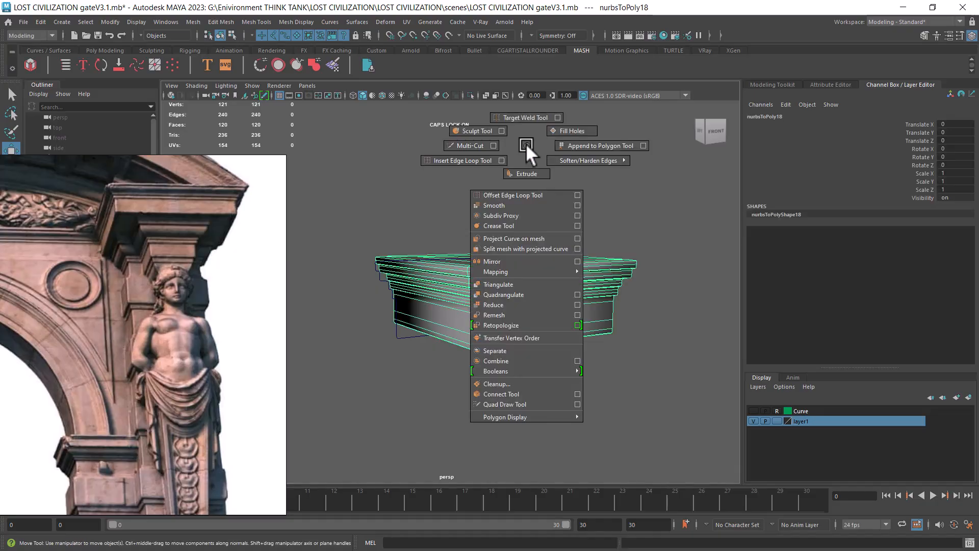
pyautogui.keyDown('shift'); pyautogui.moveTo(525, 143); pyautogui.dragTo(589, 167, button='right'); pyautogui.keyUp('shift')
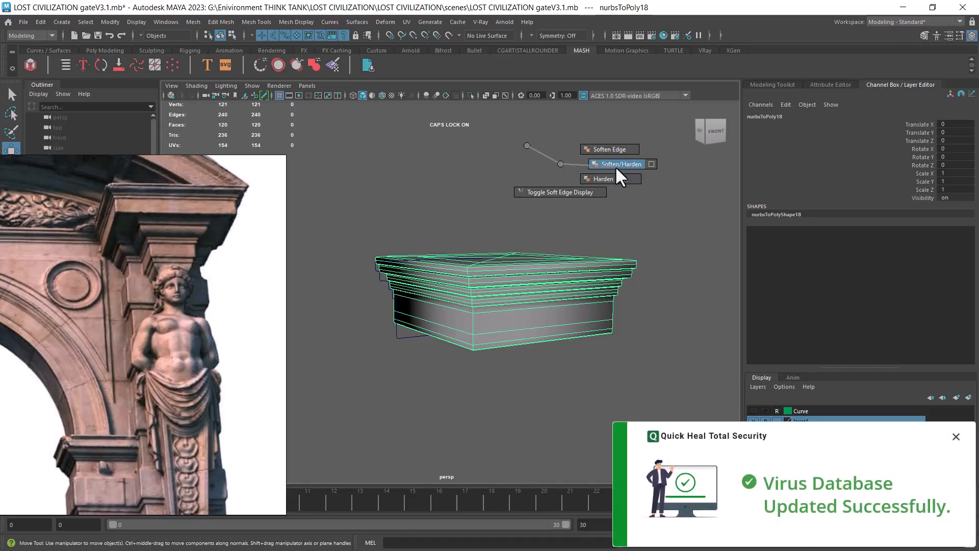
pyautogui.keyDown('shift'); pyautogui.moveTo(615, 166); pyautogui.dragTo(616, 163, button='right'); pyautogui.keyUp('shift')
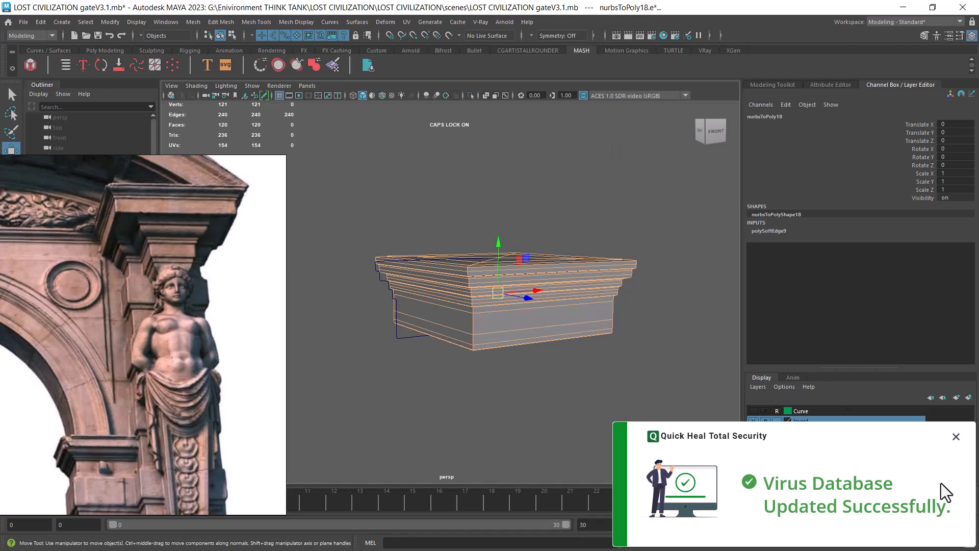
pyautogui.click(956, 436)
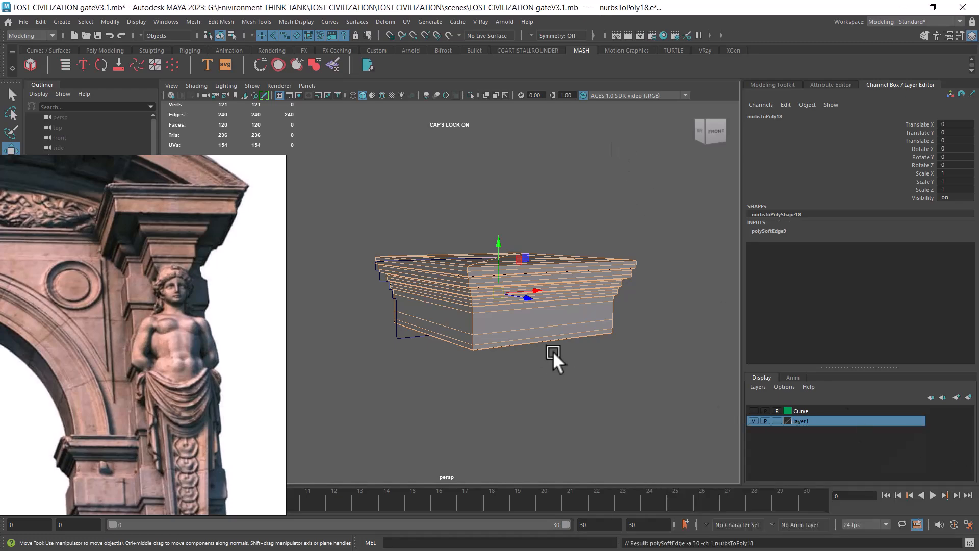
pyautogui.moveTo(547, 306); pyautogui.dragTo(644, 182, button='right')
pyautogui.click(659, 225)
# Step: Inspect the edge shading of the cornice's stepped molding and flat fascia up close
pyautogui.keyDown('alt'); pyautogui.moveTo(616, 331); pyautogui.dragTo(569, 322); pyautogui.keyUp('alt')
pyautogui.keyDown('alt'); pyautogui.moveTo(568, 322); pyautogui.dragTo(553, 374, button='right'); pyautogui.keyUp('alt')
pyautogui.keyDown('alt'); pyautogui.moveTo(552, 374); pyautogui.dragTo(573, 410, button='middle'); pyautogui.keyUp('alt')
pyautogui.keyDown('alt'); pyautogui.moveTo(573, 410); pyautogui.dragTo(576, 405); pyautogui.keyUp('alt')
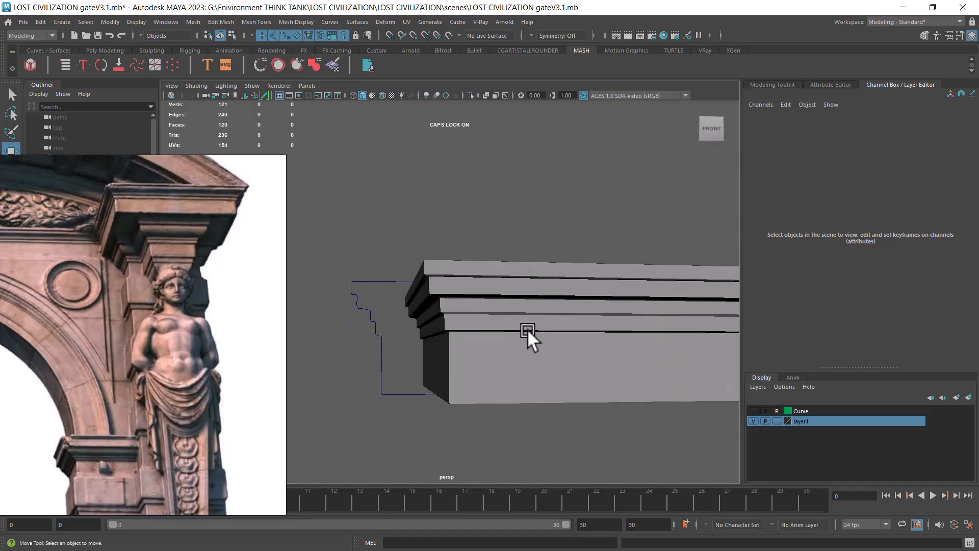
pyautogui.click(527, 329)
pyautogui.keyDown('alt'); pyautogui.moveTo(529, 327); pyautogui.dragTo(534, 326); pyautogui.keyUp('alt')
pyautogui.click(518, 204)
pyautogui.moveTo(573, 267)
pyautogui.keyDown('alt'); pyautogui.mouseDown()
pyautogui.moveTo(616, 255)
pyautogui.moveTo(633, 238)
pyautogui.moveTo(581, 265)
pyautogui.moveTo(552, 263)
pyautogui.moveTo(575, 262)
pyautogui.mouseUp(); pyautogui.keyUp('alt')
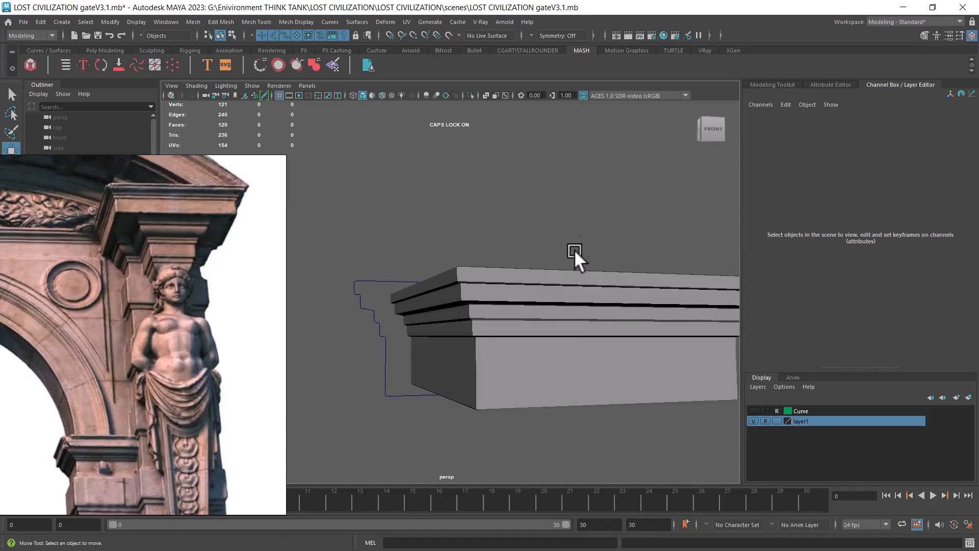
pyautogui.keyDown('alt'); pyautogui.moveTo(596, 341); pyautogui.dragTo(527, 353); pyautogui.keyUp('alt')
pyautogui.click(524, 332)
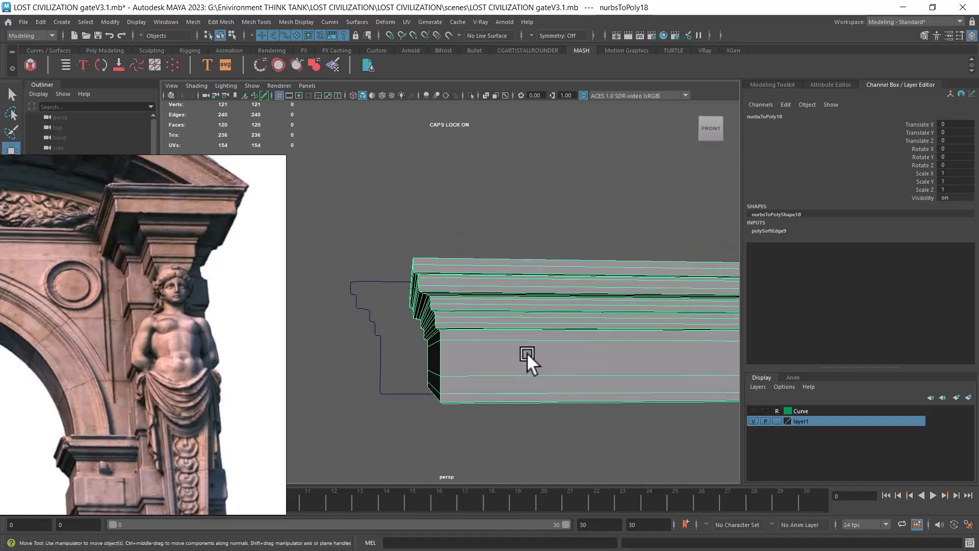
# Step: Undo the edge softening, the deletion of the revolved surface and the hiding of the polygon cornice
pyautogui.hotkey('ctrl', 'z')
pyautogui.hotkey('ctrl', 'z')
pyautogui.hotkey('ctrl', 'z')
pyautogui.hotkey('ctrl', 'z')
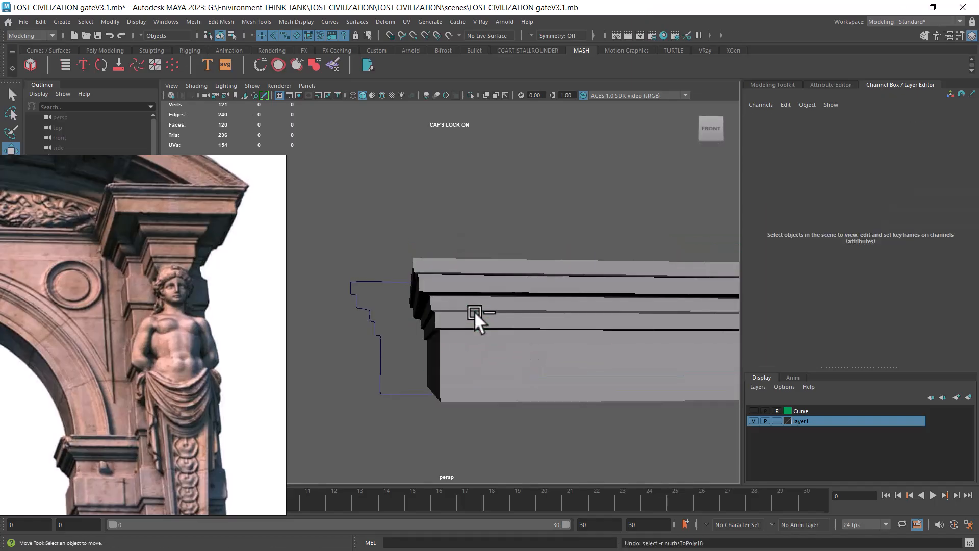
pyautogui.hotkey('ctrl', 'z')
pyautogui.hotkey('ctrl', 'z')
pyautogui.hotkey('ctrl', 'z')
pyautogui.hotkey('ctrl', 'z')
pyautogui.hotkey('ctrl', 'z')
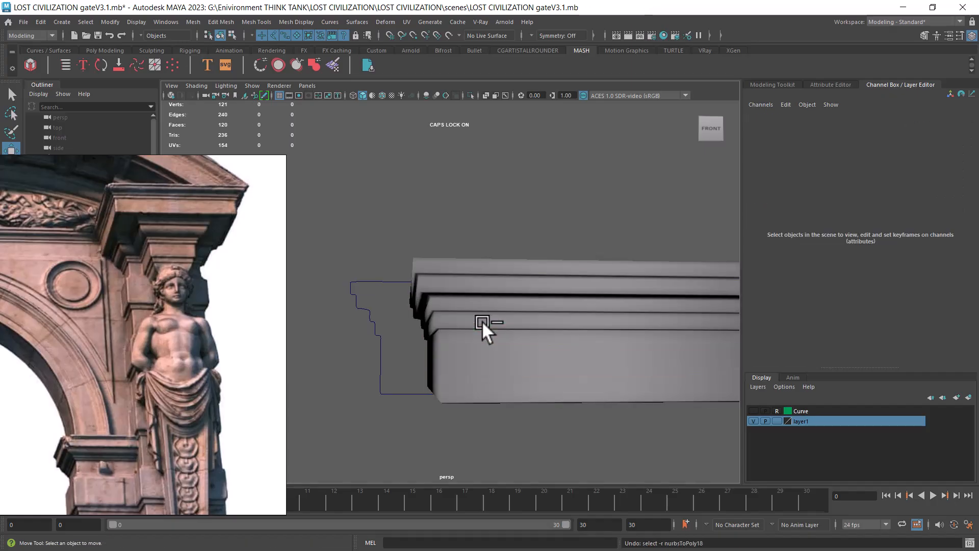
pyautogui.hotkey('ctrl', 'z')
pyautogui.hotkey('ctrl', 'z')
pyautogui.hotkey('ctrl', 'z')
pyautogui.hotkey('ctrl', 'z')
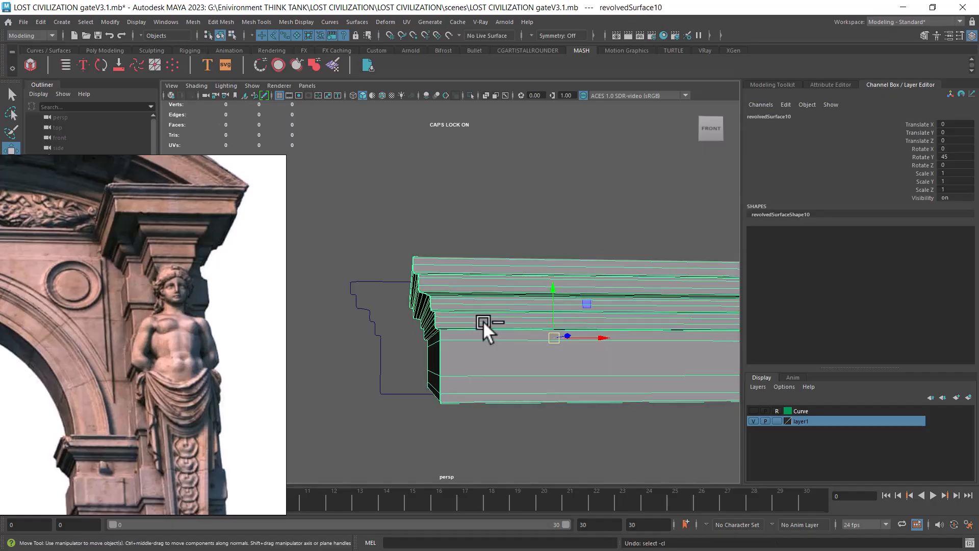
pyautogui.hotkey('ctrl', 'z')
pyautogui.hotkey('ctrl', 'z')
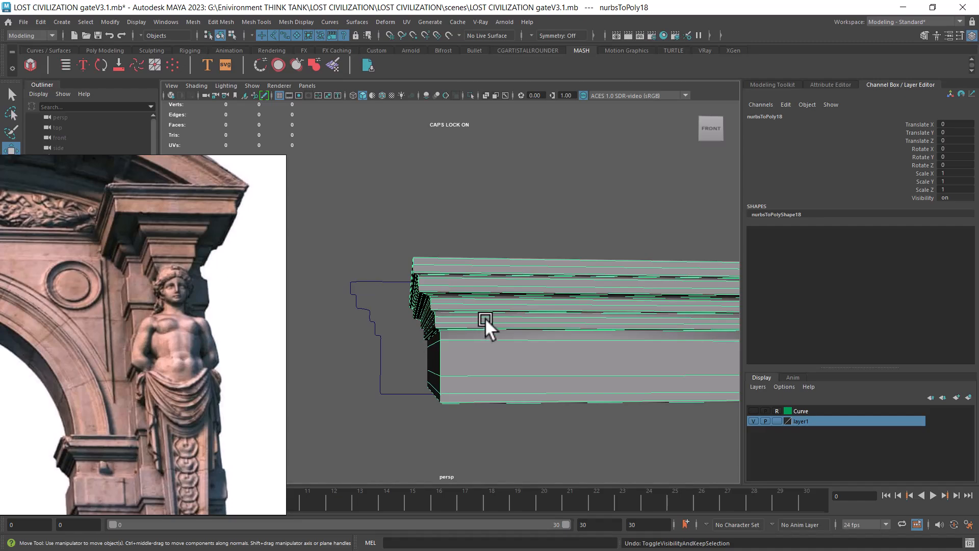
# Step: Remove the converted polygon cornice and restore the revolved surface as the selected object
pyautogui.keyDown('alt'); pyautogui.moveTo(524, 330); pyautogui.dragTo(593, 345); pyautogui.keyUp('alt')
pyautogui.moveTo(672, 240); pyautogui.dragTo(673, 240, button='right')
pyautogui.hotkey('ctrl', 'z')
pyautogui.hotkey('ctrl', 'z')
pyautogui.hotkey('ctrl', 'z')
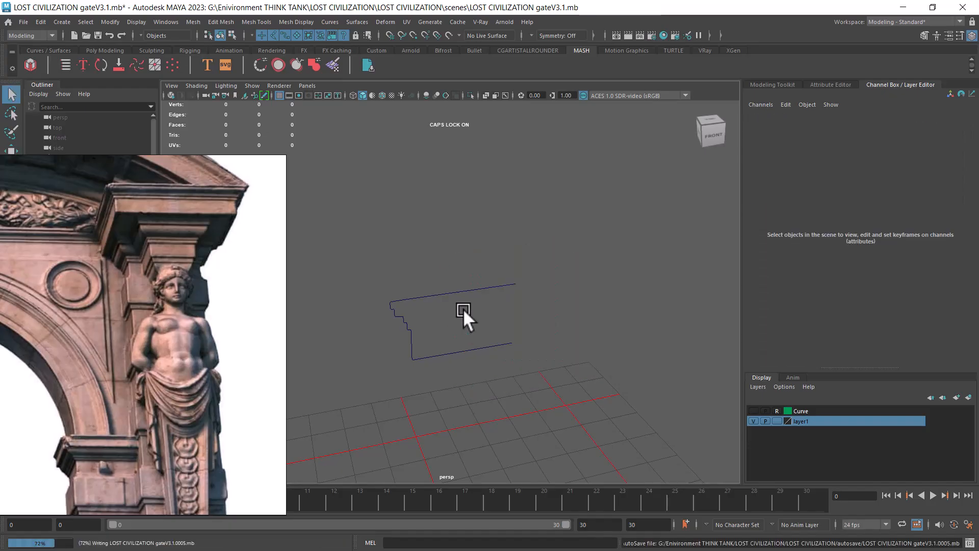
pyautogui.hotkey('shift', 'z')
pyautogui.hotkey('shift', 'z')
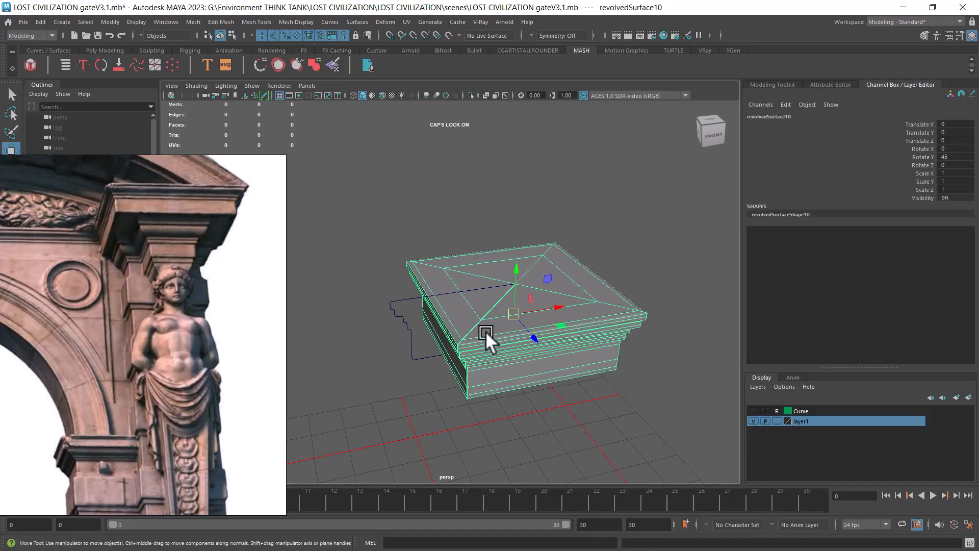
# Step: Convert the revolved cornice surface to quad polygons with Number U 2 and Number V 1 per span, and select the resulting mesh
pyautogui.click(107, 24)
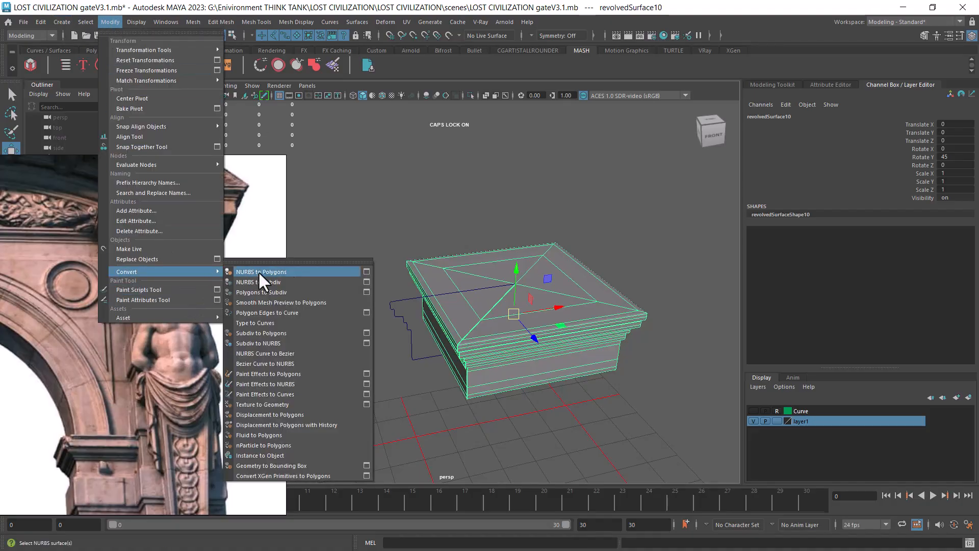
pyautogui.moveTo(209, 274)
pyautogui.click(367, 271)
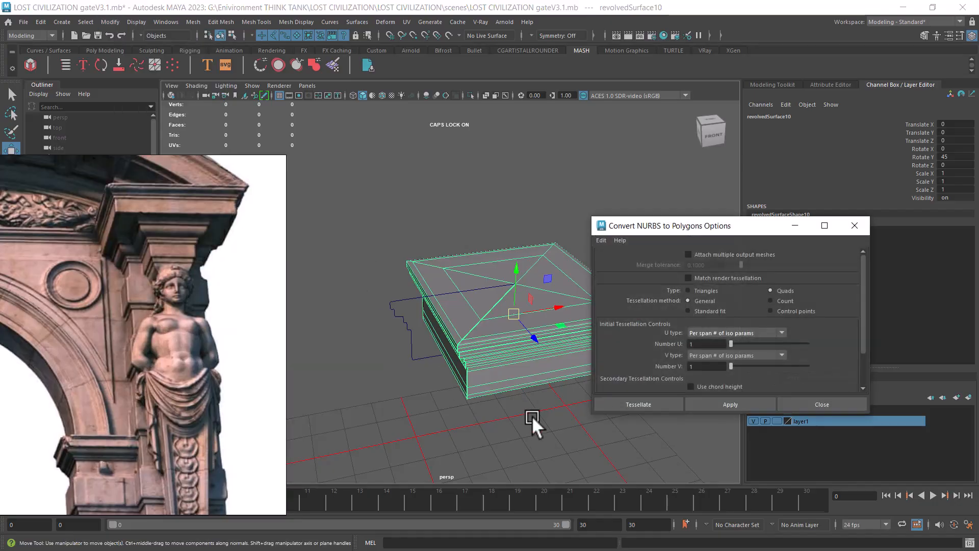
pyautogui.press('super')
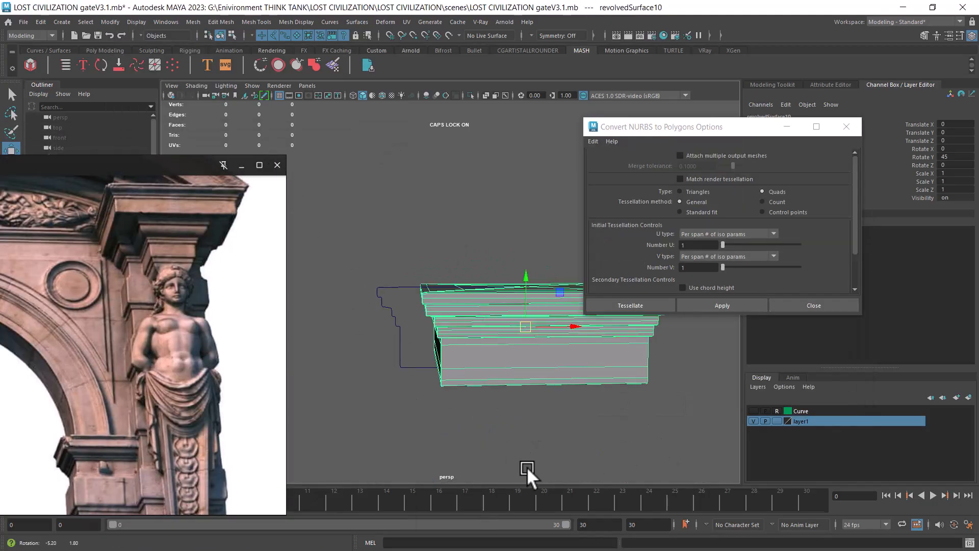
pyautogui.keyDown('alt'); pyautogui.moveTo(527, 467); pyautogui.dragTo(612, 367); pyautogui.keyUp('alt')
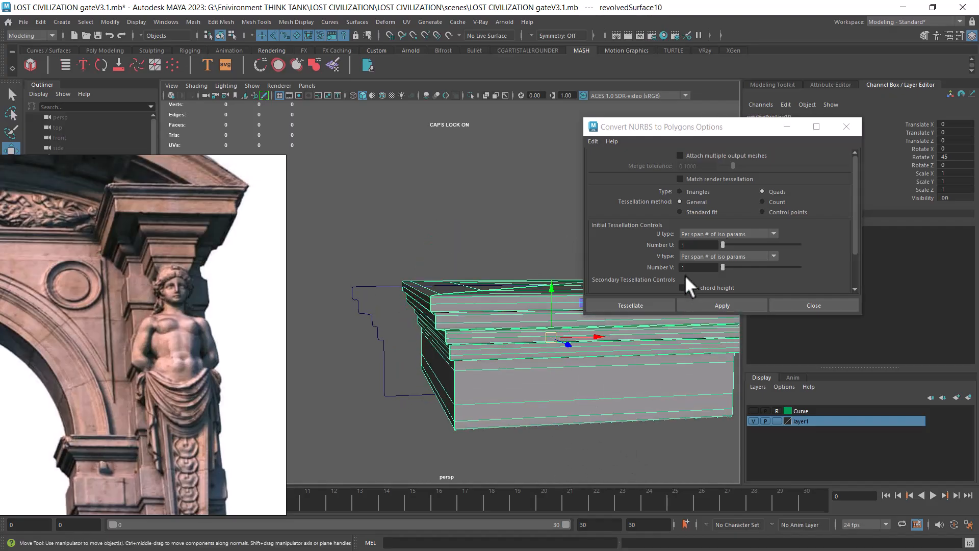
pyautogui.click(694, 245)
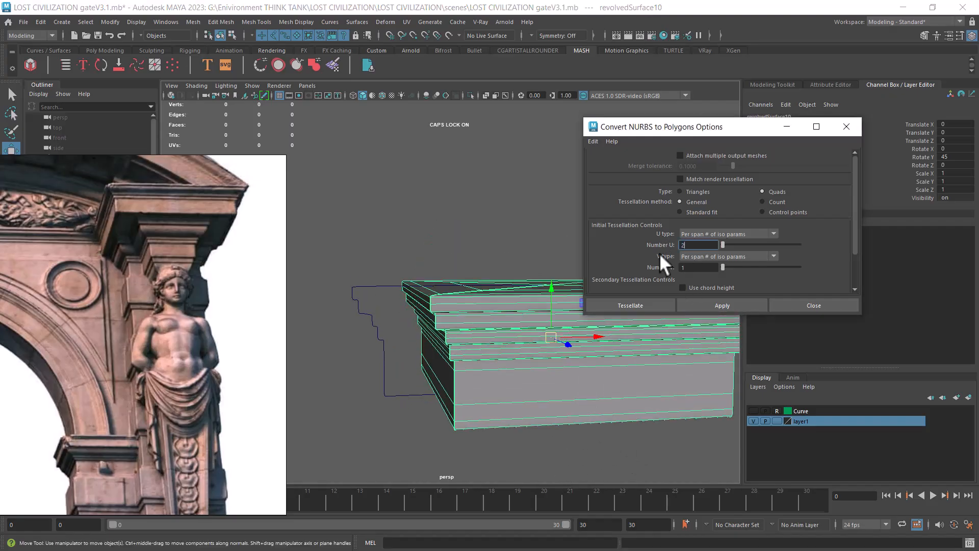
pyautogui.write('2')
pyautogui.click(736, 303)
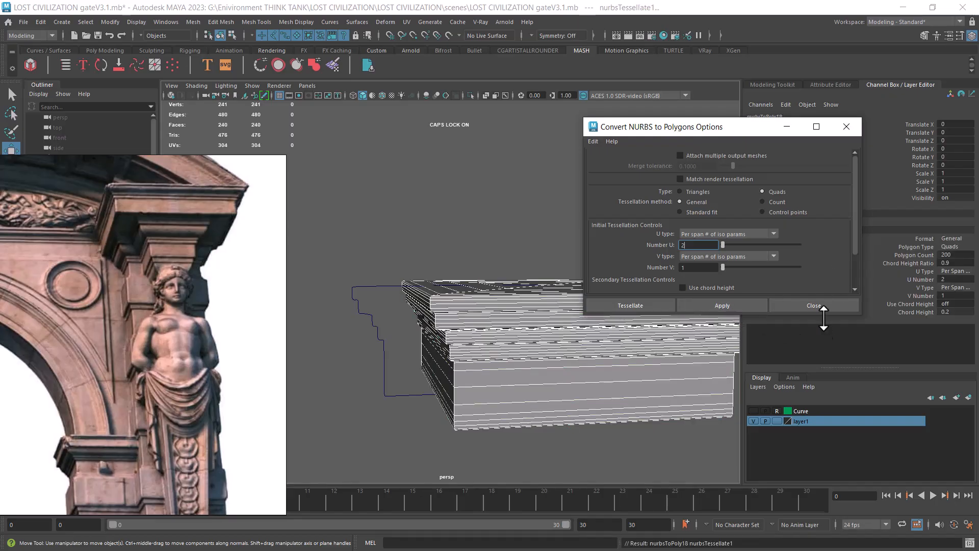
pyautogui.click(814, 306)
pyautogui.click(571, 405)
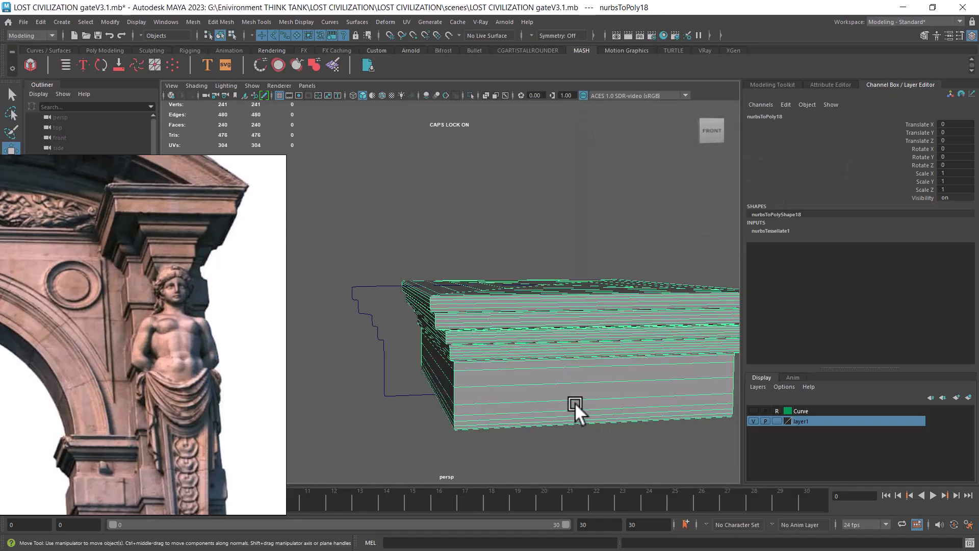
# Step: Delete the construction history of the polygon cornice, the revolved surface and the profile curve together
pyautogui.press('h')
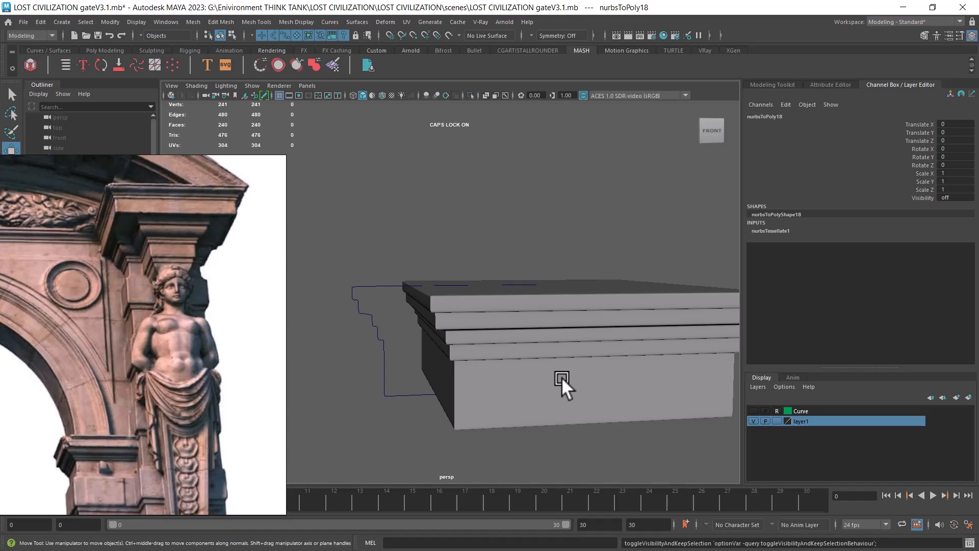
pyautogui.press('h')
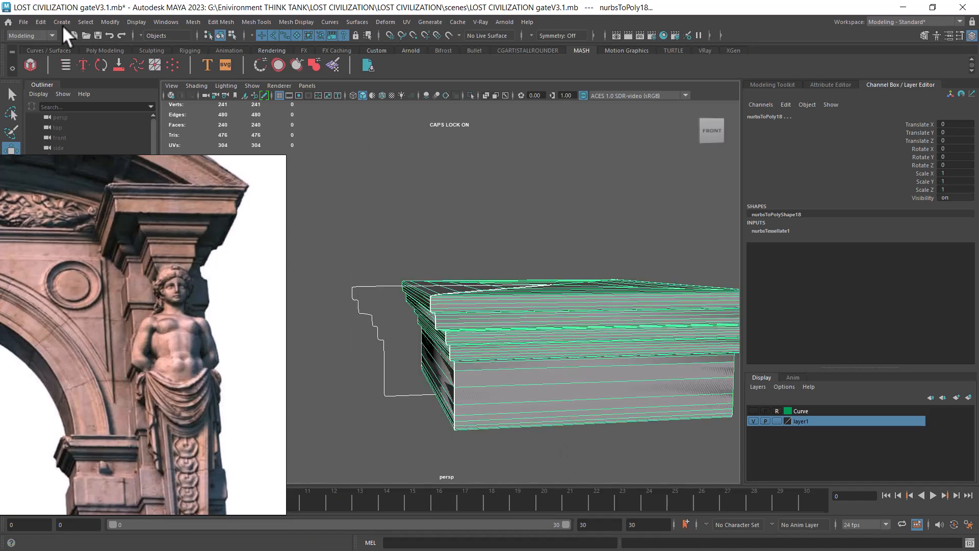
pyautogui.click(40, 21)
pyautogui.moveTo(150, 148)
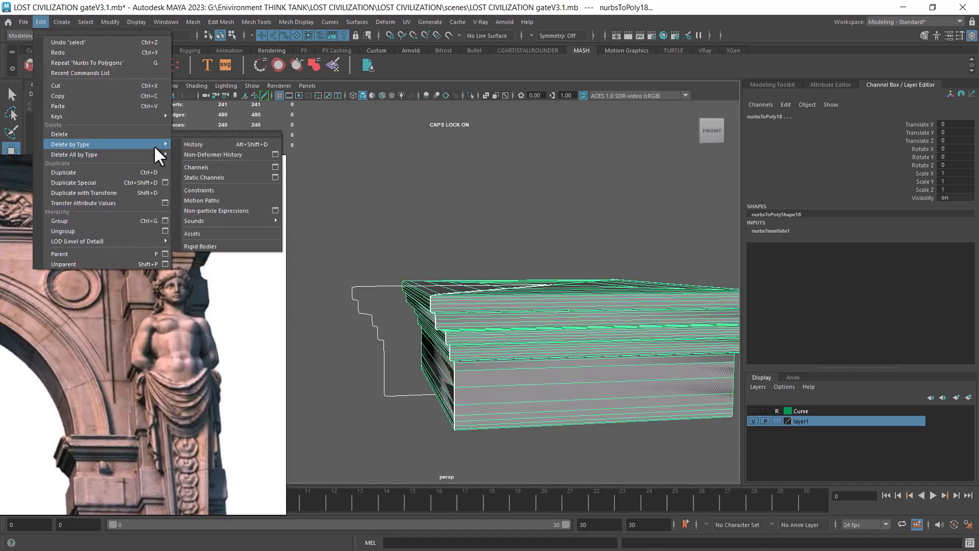
pyautogui.click(210, 144)
pyautogui.click(541, 200)
# Step: Delete the profile curve and the original revolved surface, keeping the converted polygon cornice in the scene
pyautogui.click(379, 318)
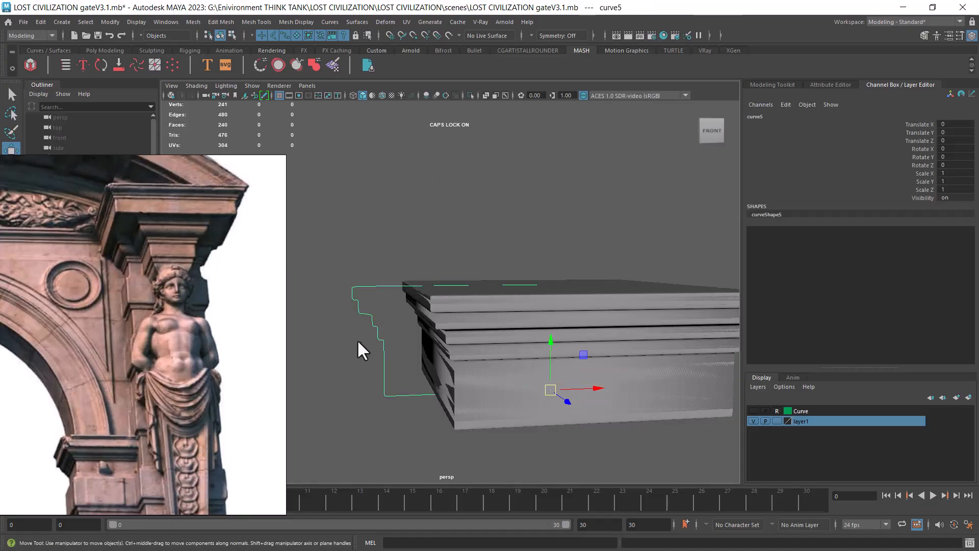
pyautogui.press('Delete')
pyautogui.click(482, 322)
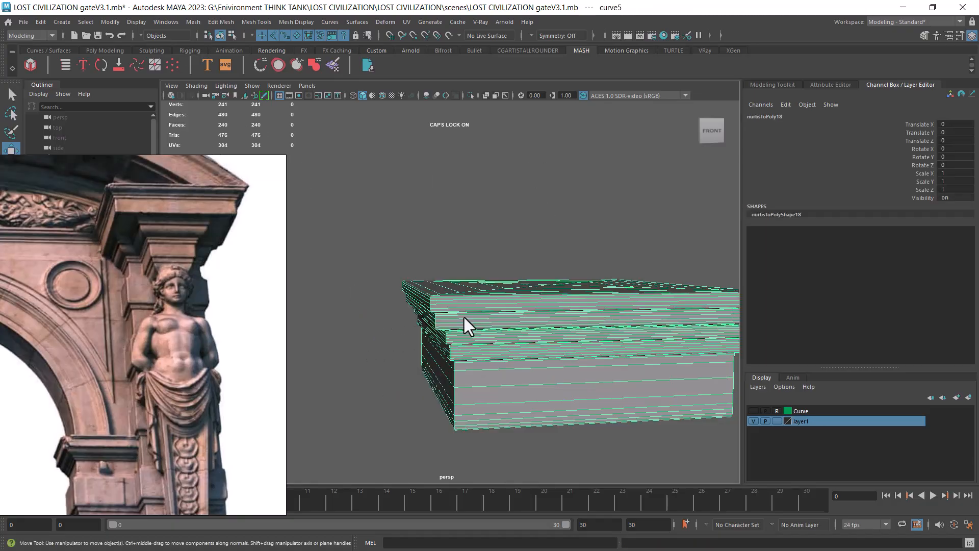
pyautogui.press('Delete')
pyautogui.click(475, 347)
pyautogui.press('Delete')
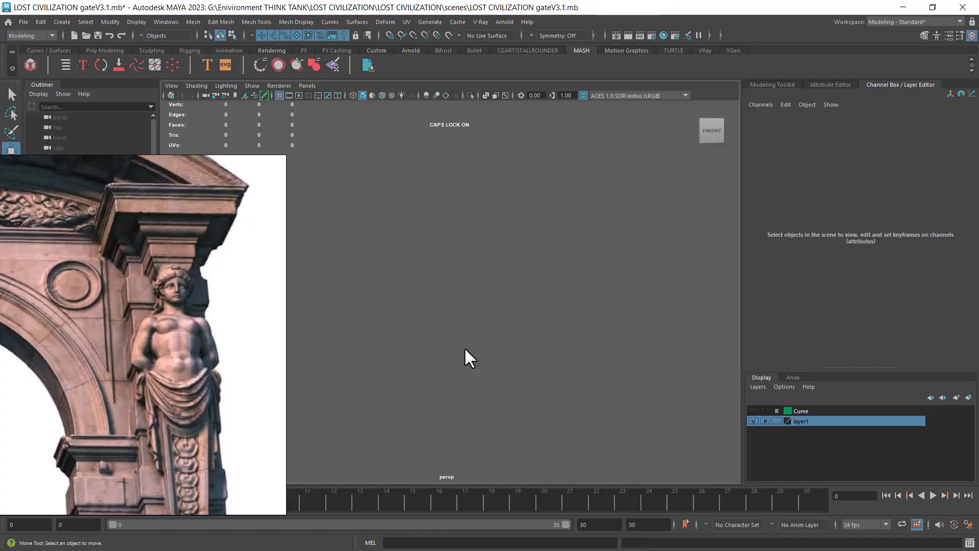
pyautogui.hotkey('ctrl', 'z')
# Step: Apply Soften/Harden Edges to the polygon cornice with an angle of 30, and reselect it as an object
pyautogui.click(531, 402)
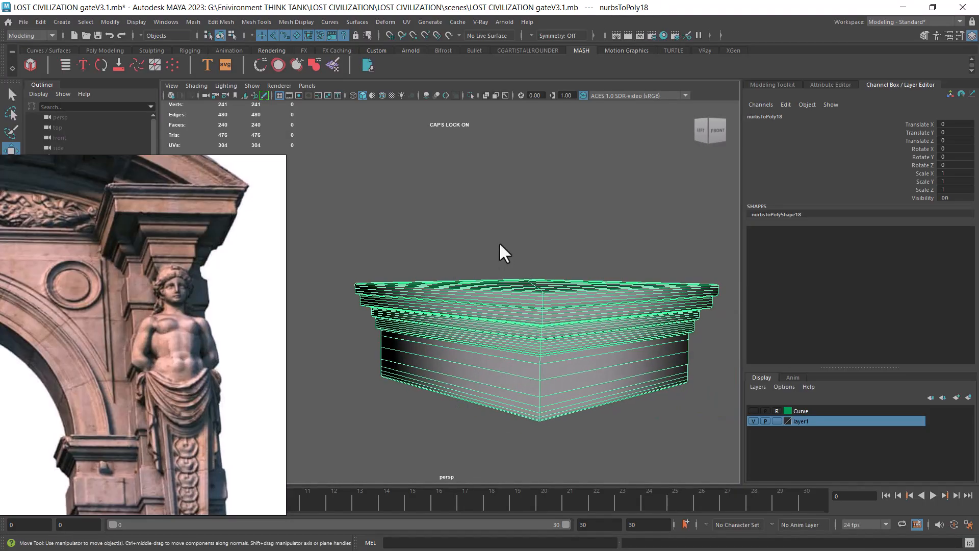
pyautogui.keyDown('shift'); pyautogui.moveTo(473, 228); pyautogui.dragTo(604, 243, button='right'); pyautogui.keyUp('shift')
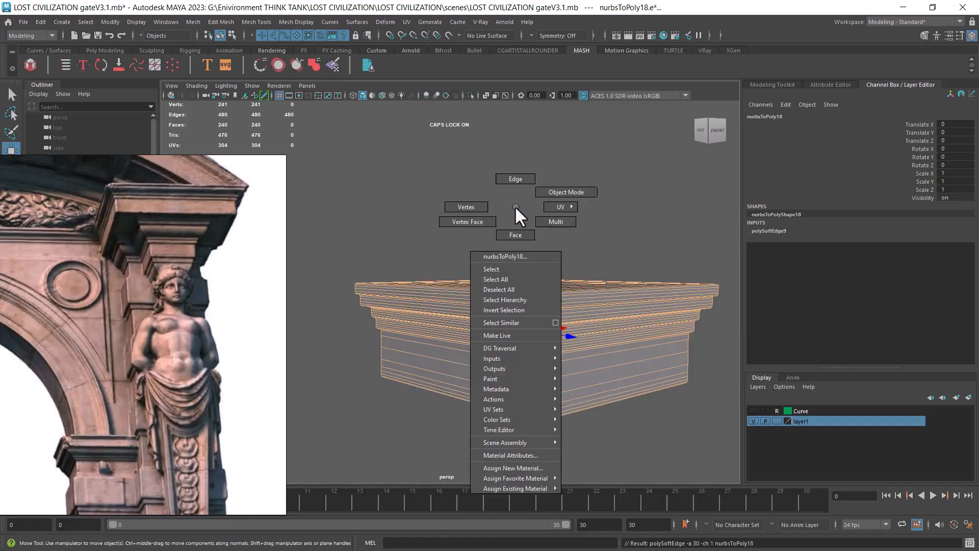
pyautogui.click(607, 204)
pyautogui.keyDown('alt'); pyautogui.moveTo(594, 326); pyautogui.dragTo(496, 356); pyautogui.keyUp('alt')
pyautogui.scroll(3, 549, 295)
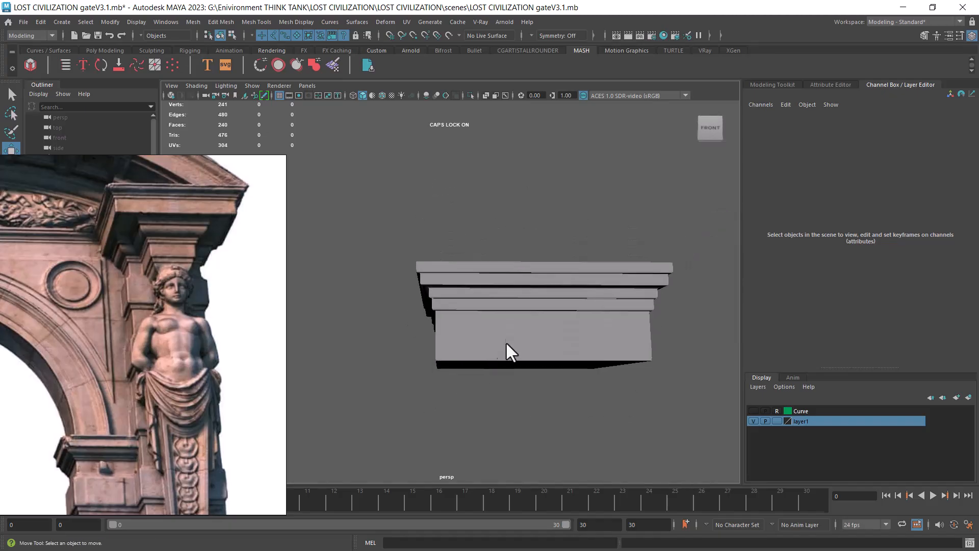
pyautogui.click(496, 356)
pyautogui.keyDown('alt'); pyautogui.moveTo(516, 396); pyautogui.dragTo(556, 429); pyautogui.keyUp('alt')
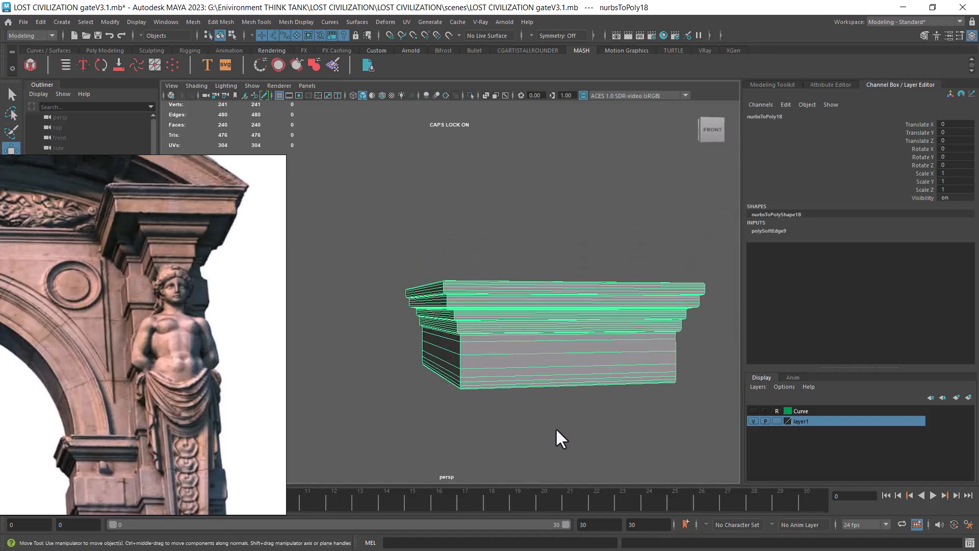
# Step: Show all hidden objects so the whole gate surrounds the new cornice
pyautogui.hotkey('ctrl', 'shift', 'h')
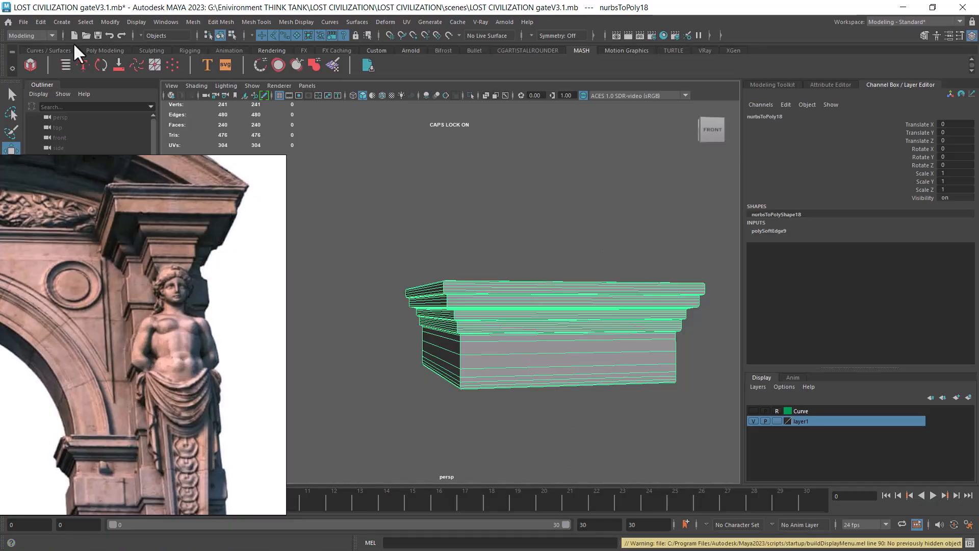
pyautogui.click(130, 21)
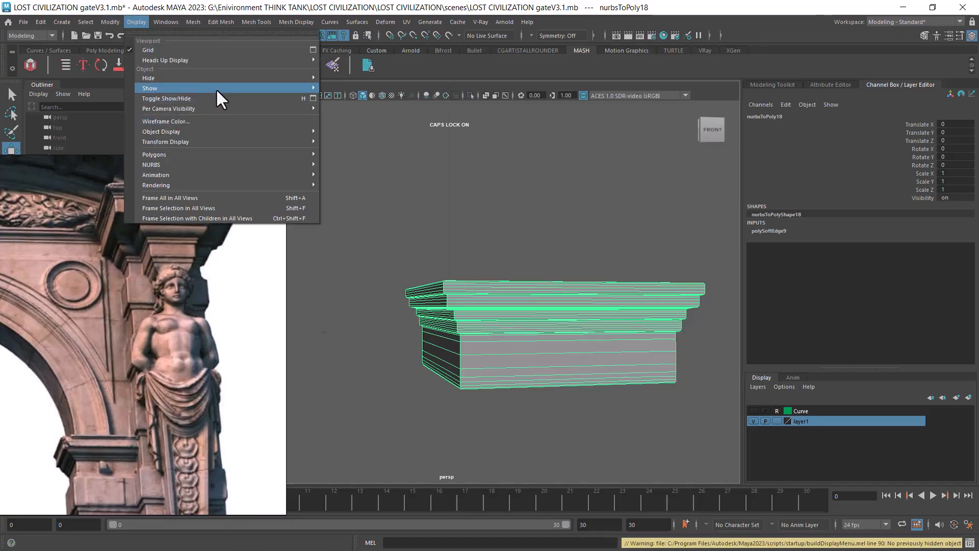
pyautogui.moveTo(215, 88)
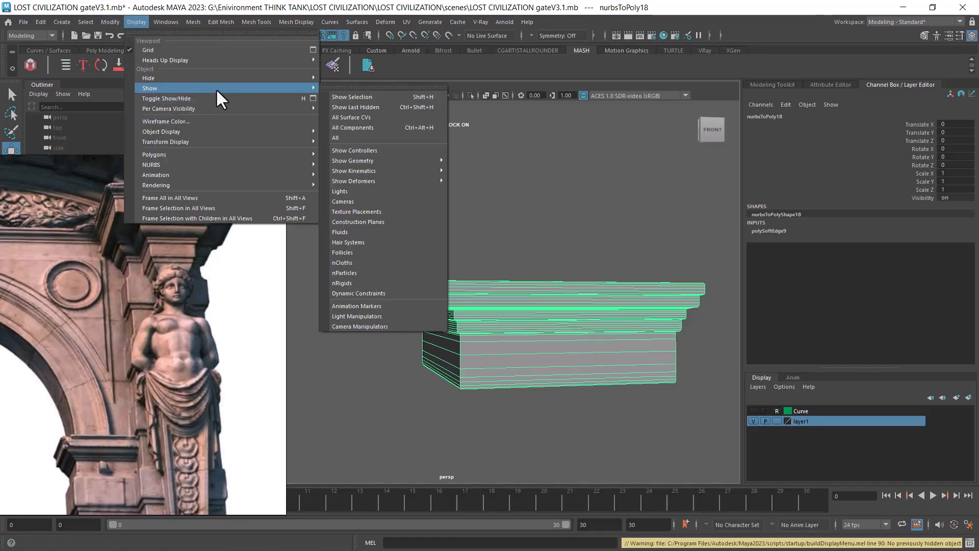
pyautogui.click(350, 137)
pyautogui.keyDown('alt'); pyautogui.moveTo(513, 317); pyautogui.dragTo(560, 344, button='right'); pyautogui.keyUp('alt')
# Step: Center the cornice's pivot and, in the left view, move it over the statue column to Translate Z 1.196
pyautogui.press('space')
pyautogui.moveTo(643, 338); pyautogui.dragTo(597, 320)
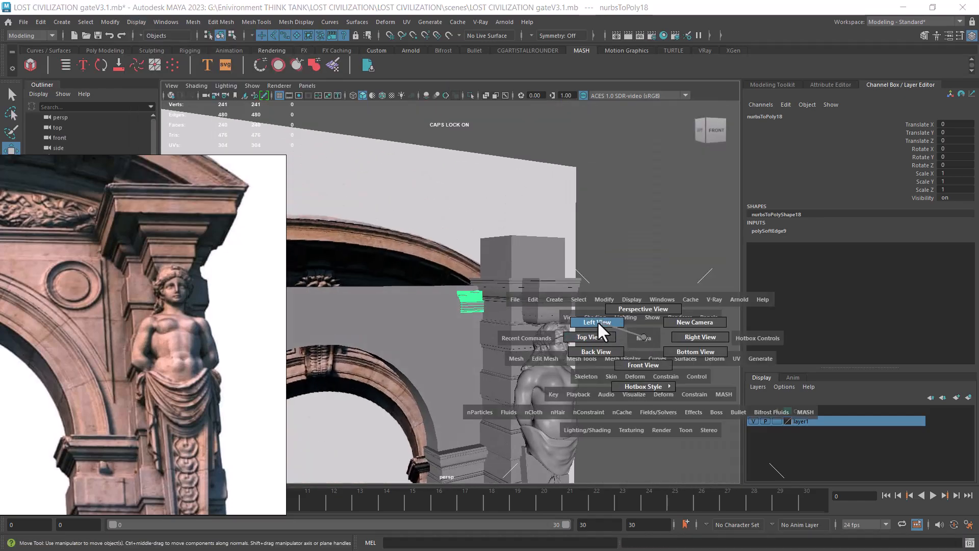
pyautogui.keyDown('alt'); pyautogui.moveTo(637, 335); pyautogui.dragTo(640, 379, button='right'); pyautogui.keyUp('alt')
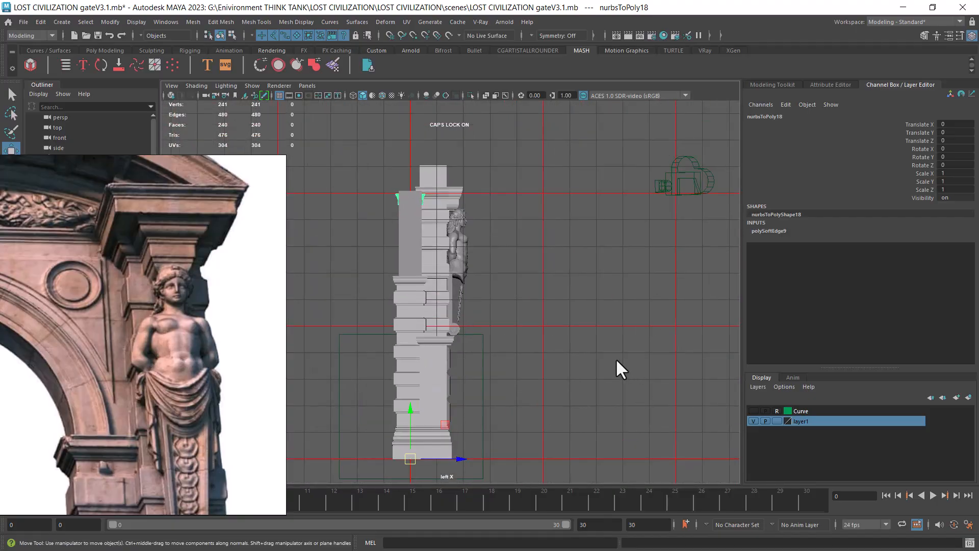
pyautogui.click(110, 22)
pyautogui.click(152, 102)
pyautogui.keyDown('alt'); pyautogui.moveTo(474, 352); pyautogui.dragTo(527, 334, button='right'); pyautogui.keyUp('alt')
pyautogui.press('4')
pyautogui.moveTo(459, 258); pyautogui.dragTo(516, 257)
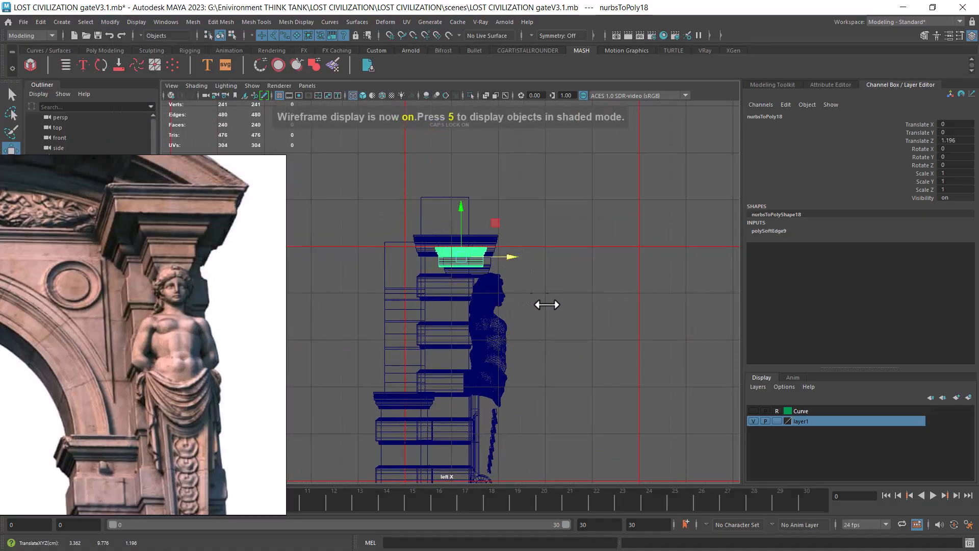
# Step: In the front view, raise the cornice to Translate Y 0.61 and scale it uniformly to 1.715
pyautogui.press('space')
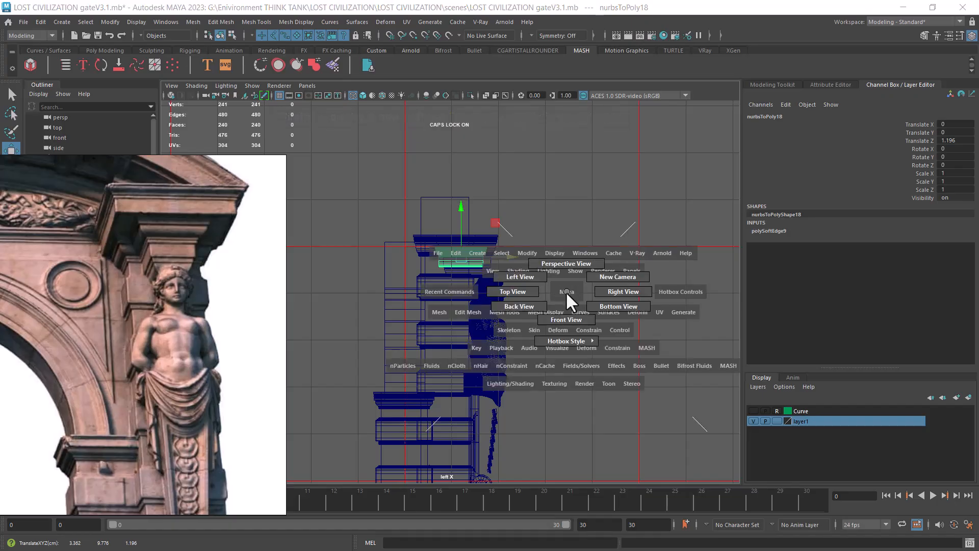
pyautogui.click(566, 319)
pyautogui.moveTo(526, 227); pyautogui.dragTo(535, 161)
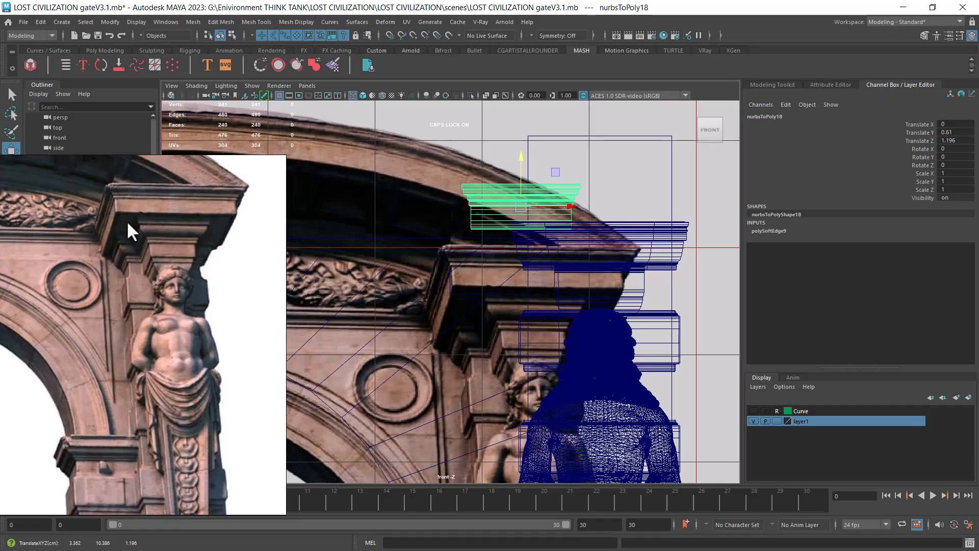
pyautogui.press('r')
pyautogui.moveTo(522, 212); pyautogui.dragTo(583, 208)
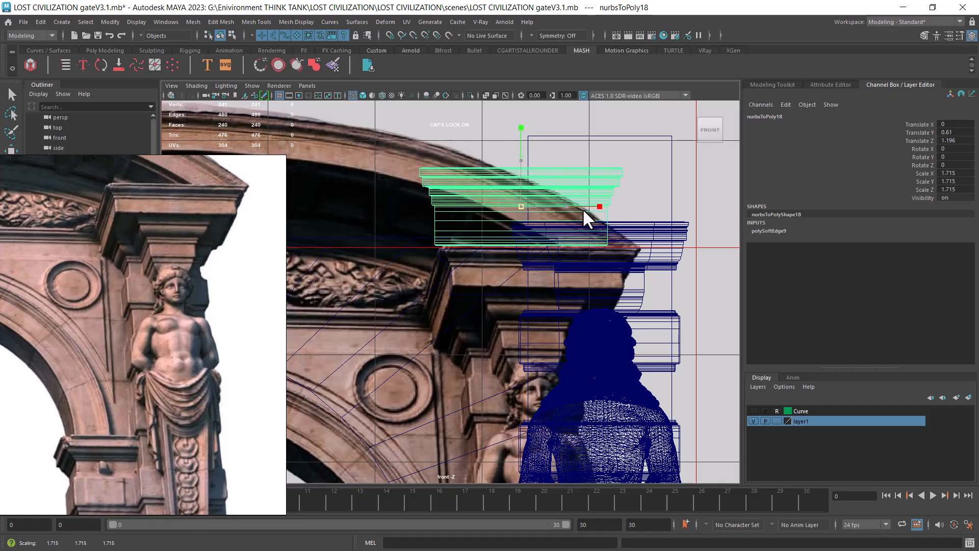
# Step: In the shaded perspective view, move the cornice sideways over the statue column to Translate X 0.535
pyautogui.press('space')
pyautogui.moveTo(630, 328)
pyautogui.mouseDown()
pyautogui.moveTo(607, 328)
pyautogui.moveTo(602, 307)
pyautogui.moveTo(583, 298)
pyautogui.mouseUp()
pyautogui.press('5')
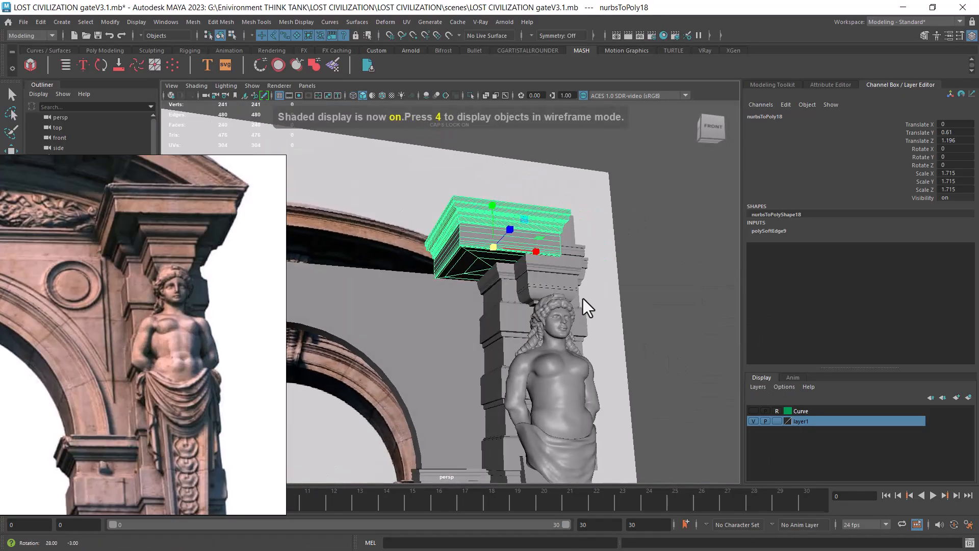
pyautogui.press('w')
pyautogui.moveTo(541, 255); pyautogui.dragTo(606, 307)
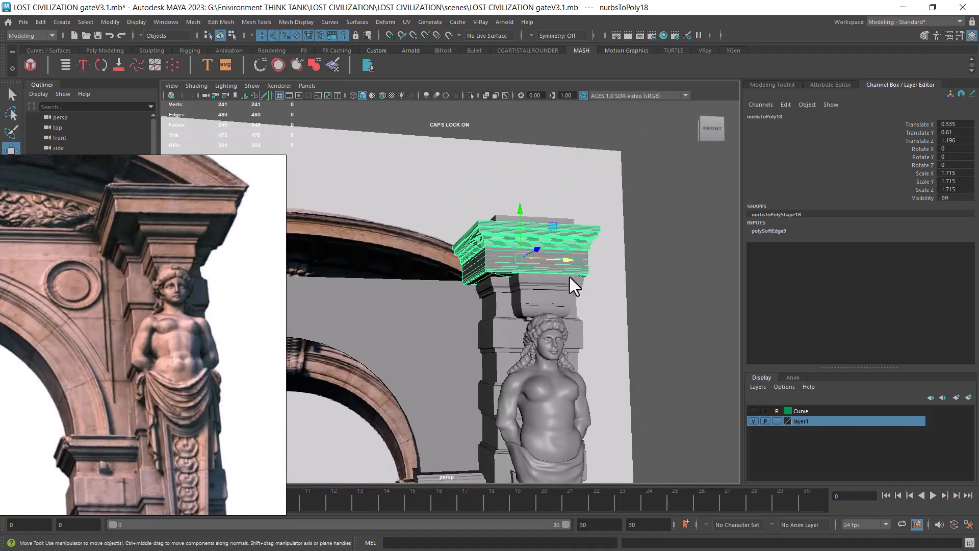
# Step: Move the cornice's pivot to its bottom edge in the front view and scale it uniformly to 2.036
pyautogui.press('space')
pyautogui.moveTo(571, 255); pyautogui.dragTo(574, 278)
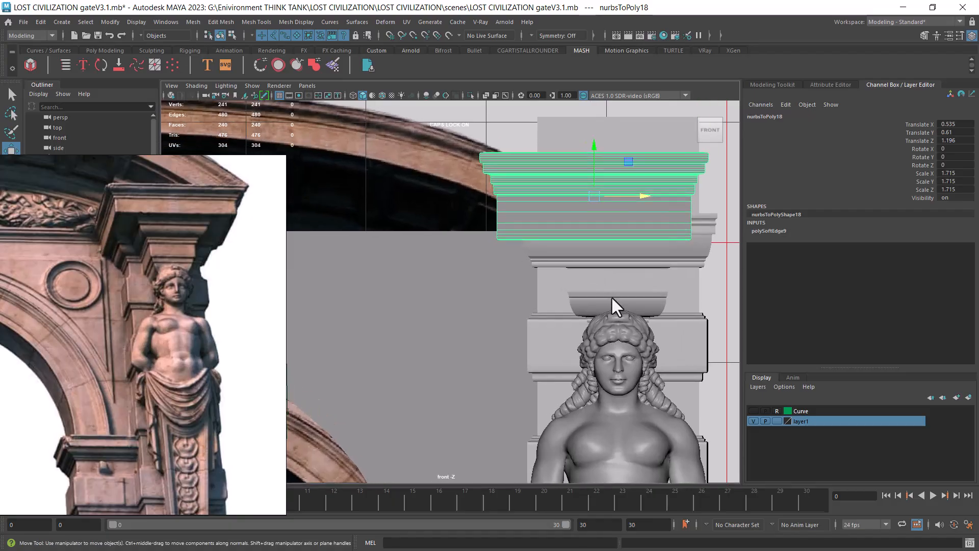
pyautogui.press('d')
pyautogui.moveTo(595, 161); pyautogui.dragTo(601, 194)
pyautogui.press('d')
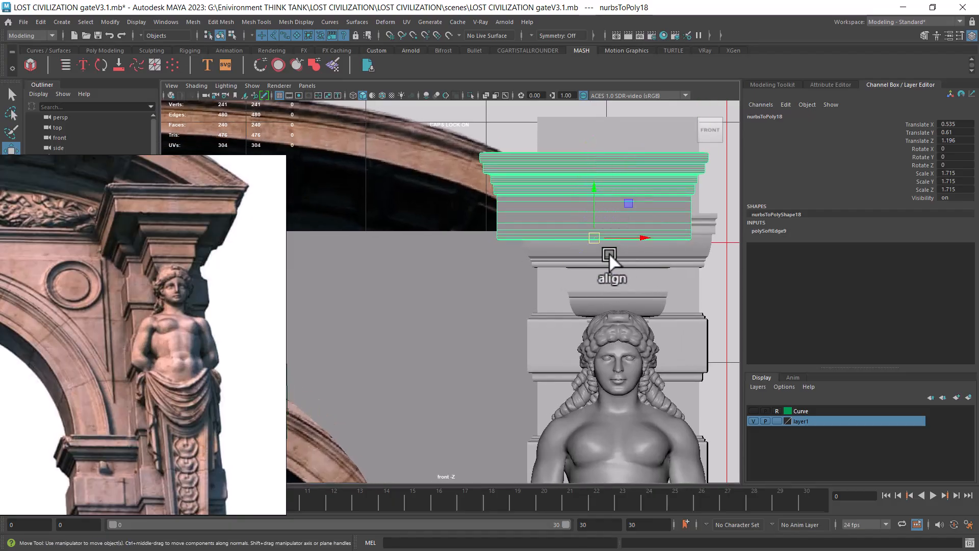
pyautogui.press('r')
pyautogui.moveTo(595, 238); pyautogui.dragTo(629, 237)
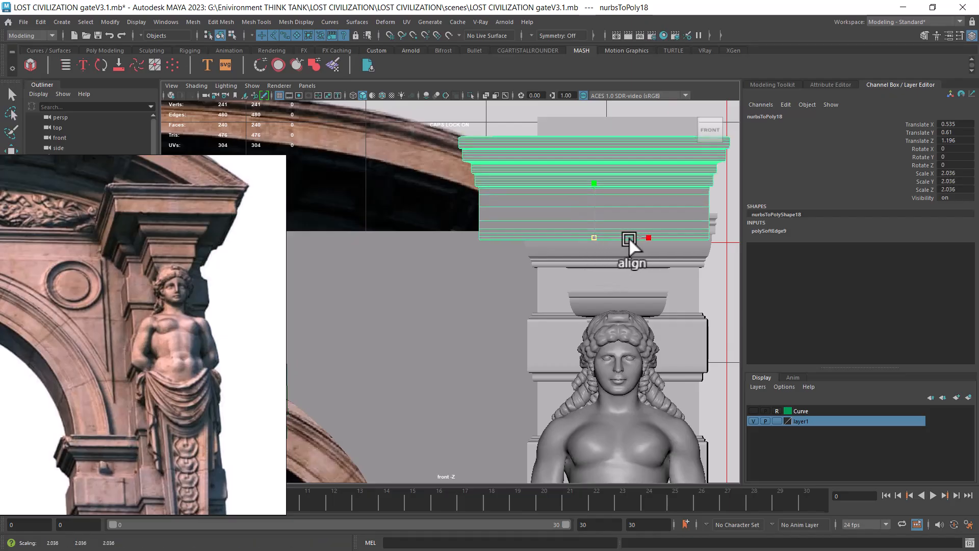
# Step: Shift the enlarged cornice sideways to Translate X 0.666 and return to the shaded perspective view
pyautogui.press('w')
pyautogui.keyDown('alt'); pyautogui.moveTo(651, 256); pyautogui.dragTo(598, 277, button='middle'); pyautogui.keyUp('alt')
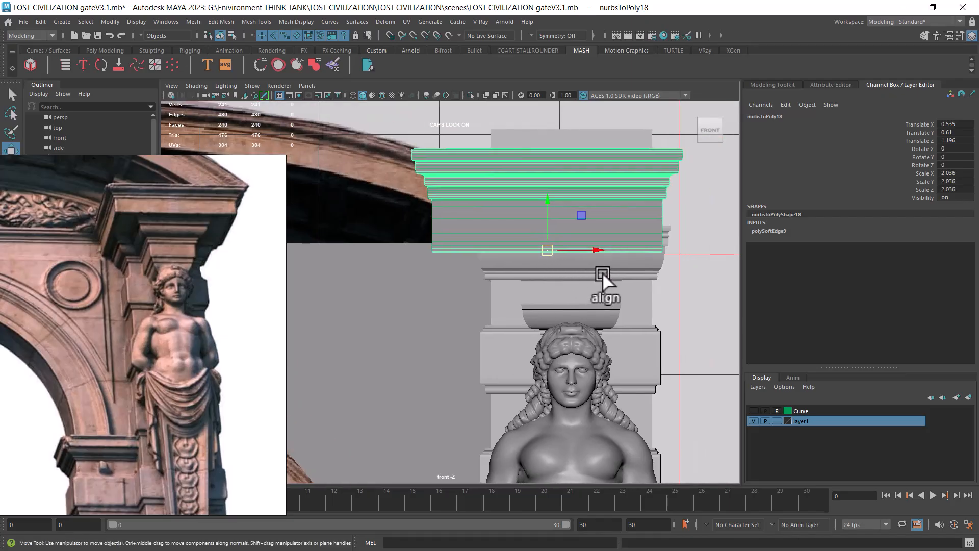
pyautogui.press('4')
pyautogui.moveTo(601, 250); pyautogui.dragTo(634, 201)
pyautogui.press('space')
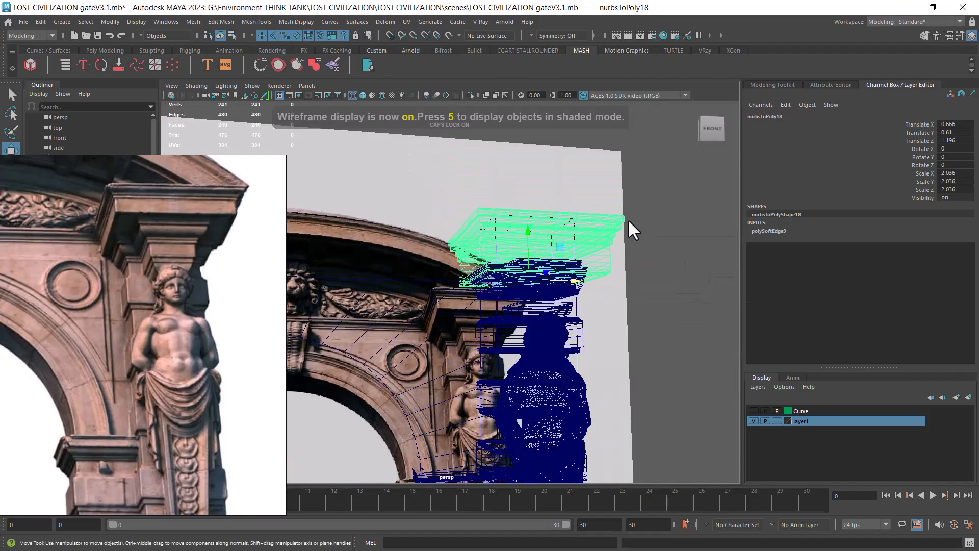
pyautogui.press('5')
# Step: Isolate the cornice and the smaller molding directly beneath it by hiding all other objects
pyautogui.keyDown('alt'); pyautogui.moveTo(603, 252); pyautogui.dragTo(592, 300); pyautogui.keyUp('alt')
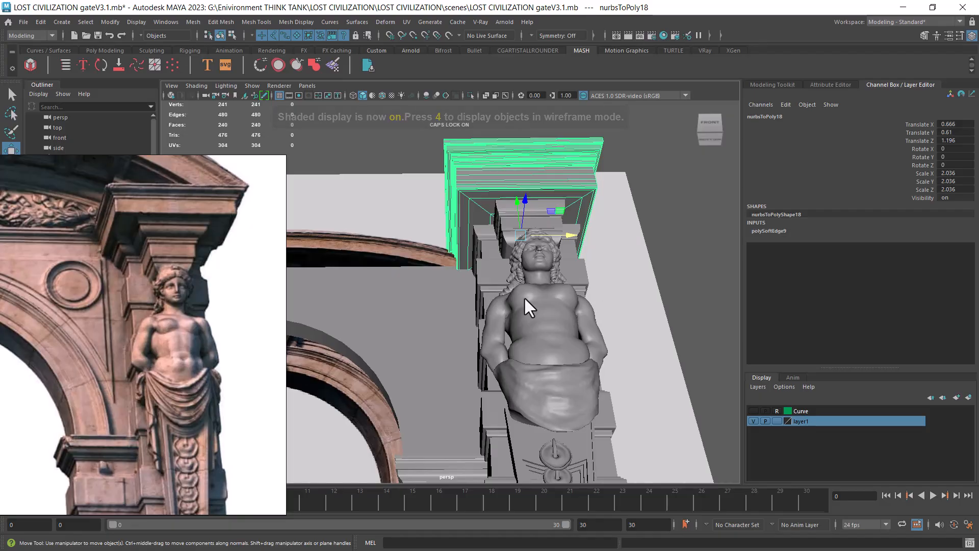
pyautogui.moveTo(675, 267)
pyautogui.keyDown('alt'); pyautogui.mouseDown()
pyautogui.moveTo(649, 285)
pyautogui.moveTo(579, 246)
pyautogui.mouseUp(); pyautogui.keyUp('alt')
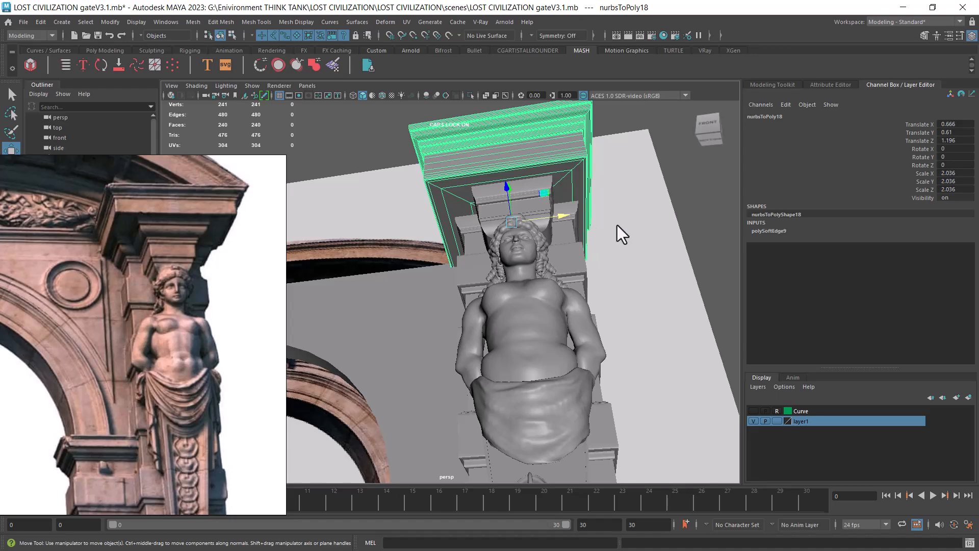
pyautogui.keyDown('alt'); pyautogui.moveTo(590, 224); pyautogui.dragTo(611, 243); pyautogui.keyUp('alt')
pyautogui.keyDown('shift'); pyautogui.click(567, 207); pyautogui.keyUp('shift')
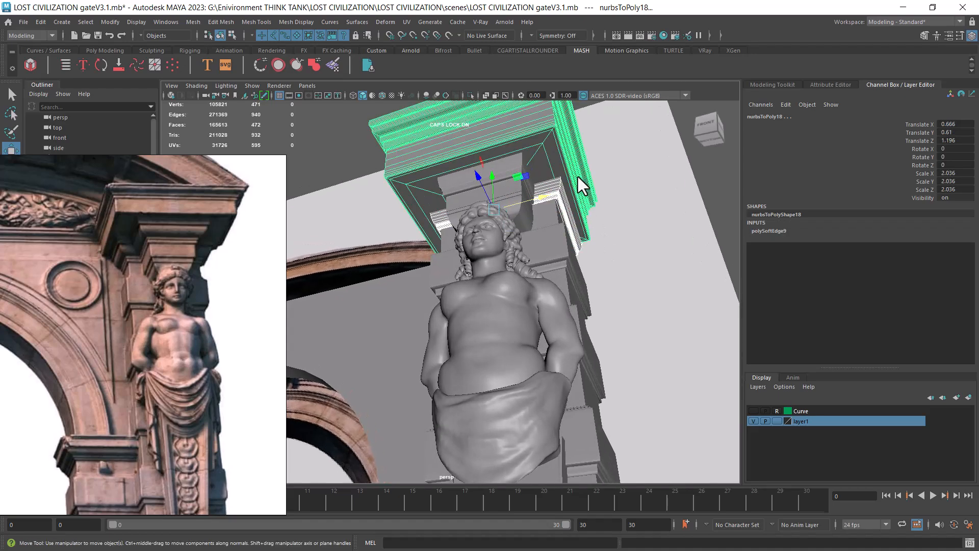
pyautogui.hotkey('alt', 'h')
pyautogui.click(680, 249)
# Step: Select the smaller molding followed by the large cornice, and open the Align Objects options
pyautogui.keyDown('alt'); pyautogui.moveTo(680, 249); pyautogui.dragTo(519, 236); pyautogui.keyUp('alt')
pyautogui.click(530, 261)
pyautogui.keyDown('shift'); pyautogui.click(468, 195); pyautogui.keyUp('shift')
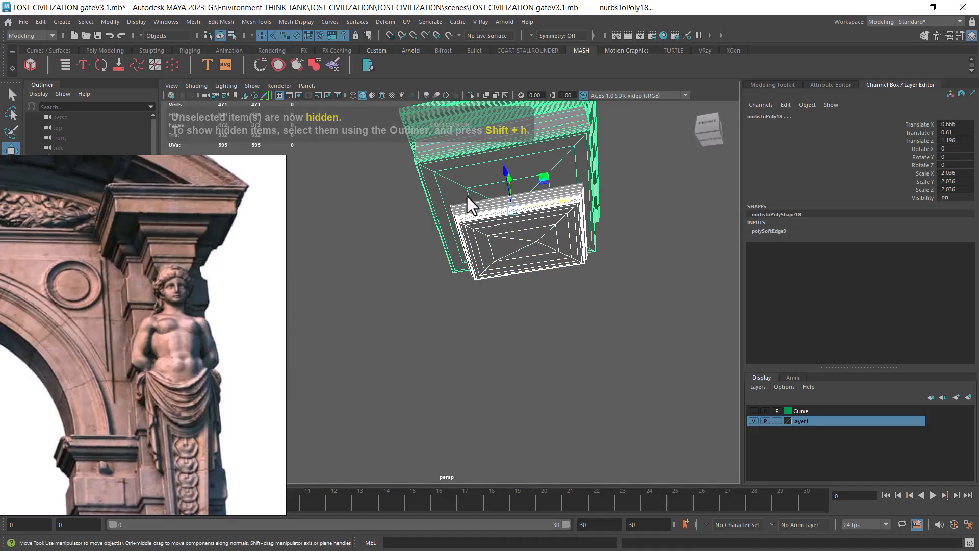
pyautogui.click(110, 22)
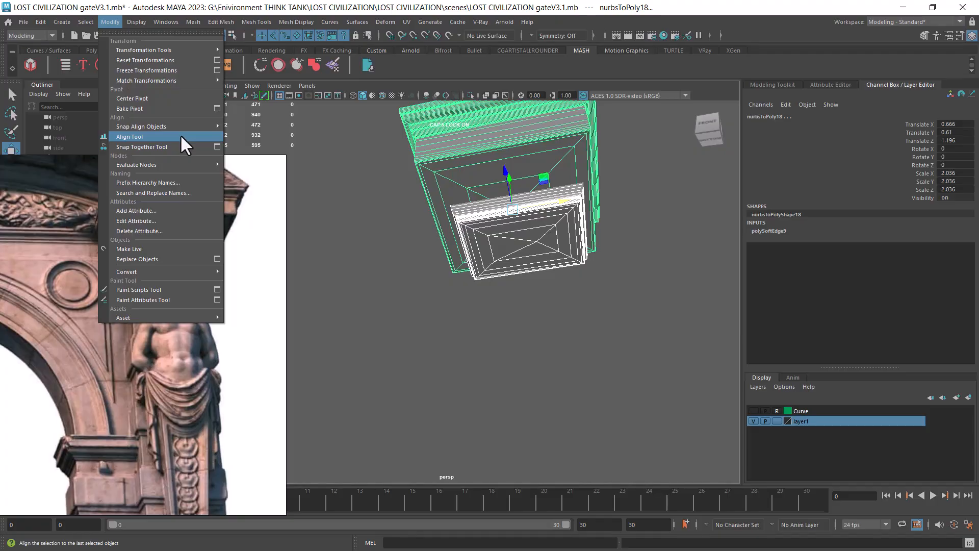
pyautogui.moveTo(187, 127)
pyautogui.click(321, 157)
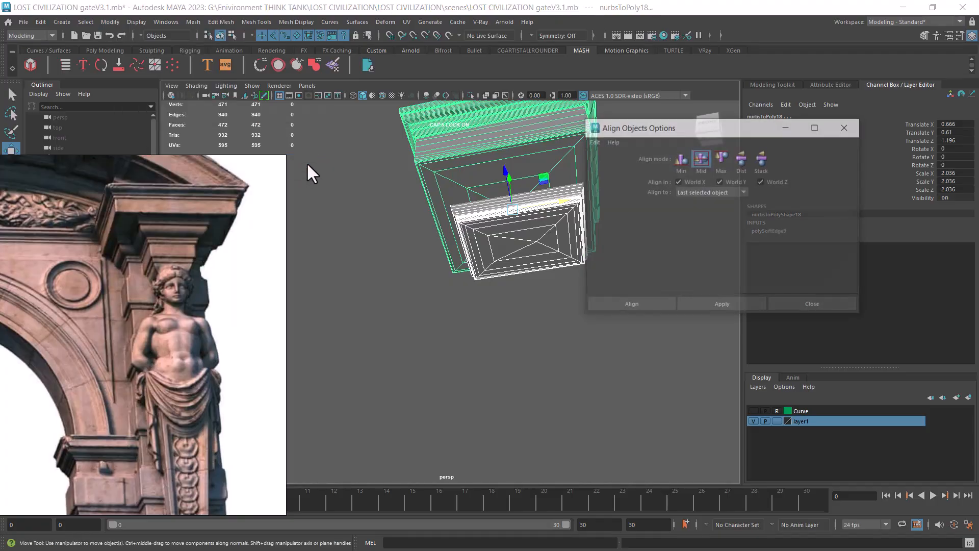
# Step: Try to align the smaller molding to the cornice with Mid mode in World X, Y and Z
pyautogui.click(727, 302)
pyautogui.scroll(-3, 510, 286)
pyautogui.click(506, 271)
# Step: Align the large cornice to the smaller molding as last selected object, using Mid mode in World X and World Z only
pyautogui.click(515, 207)
pyautogui.keyDown('shift'); pyautogui.click(508, 261); pyautogui.keyUp('shift')
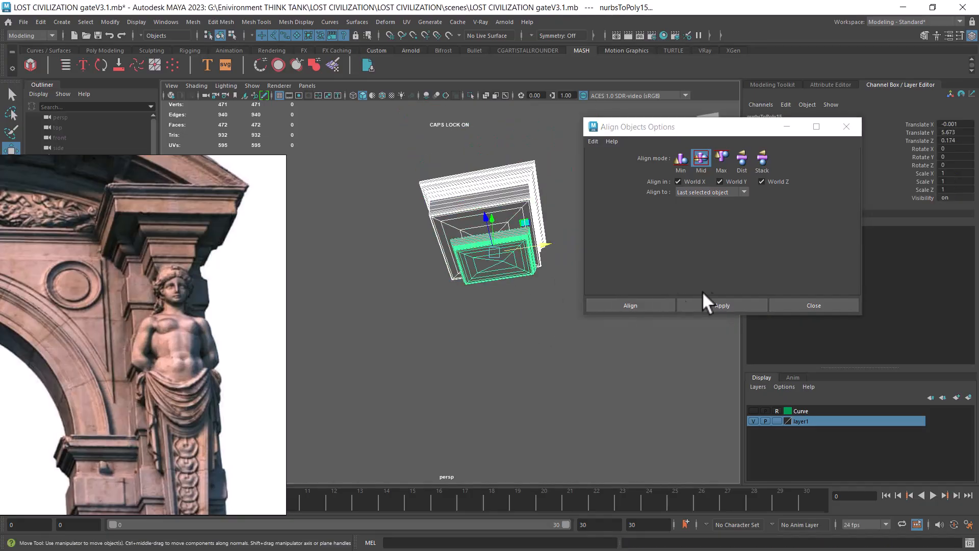
pyautogui.click(721, 301)
pyautogui.hotkey('ctrl', 'z')
pyautogui.keyDown('alt'); pyautogui.moveTo(544, 310); pyautogui.dragTo(533, 339); pyautogui.keyUp('alt')
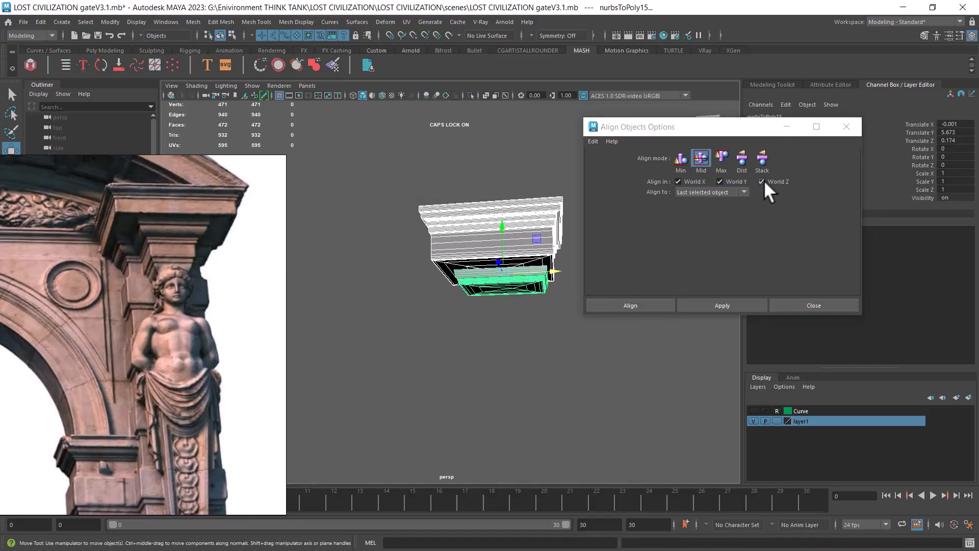
pyautogui.click(736, 180)
pyautogui.click(715, 303)
pyautogui.keyDown('alt'); pyautogui.moveTo(591, 372); pyautogui.dragTo(401, 319); pyautogui.keyUp('alt')
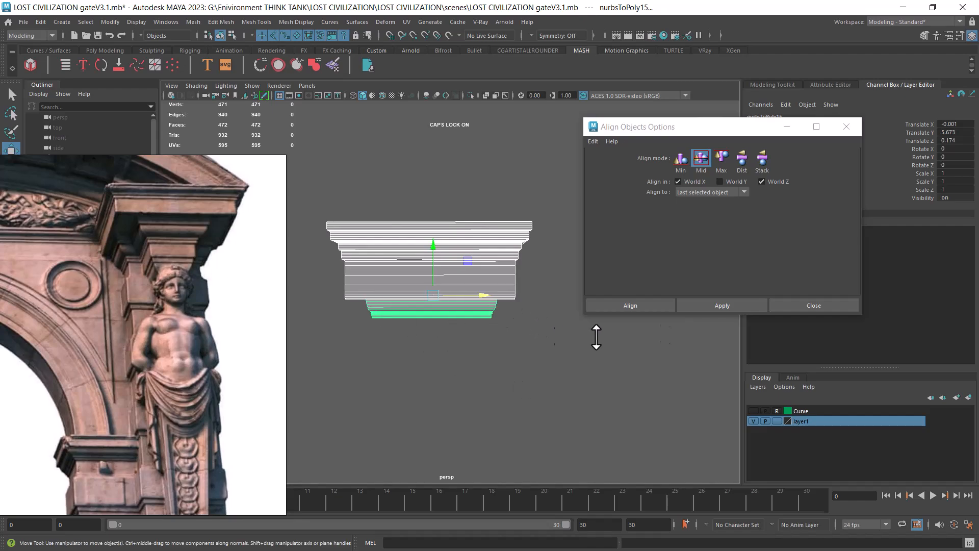
# Step: Close the alignment options and bring all hidden objects of the gate back into the scene
pyautogui.click(814, 305)
pyautogui.keyDown('alt'); pyautogui.moveTo(633, 340); pyautogui.dragTo(615, 355, button='middle'); pyautogui.keyUp('alt')
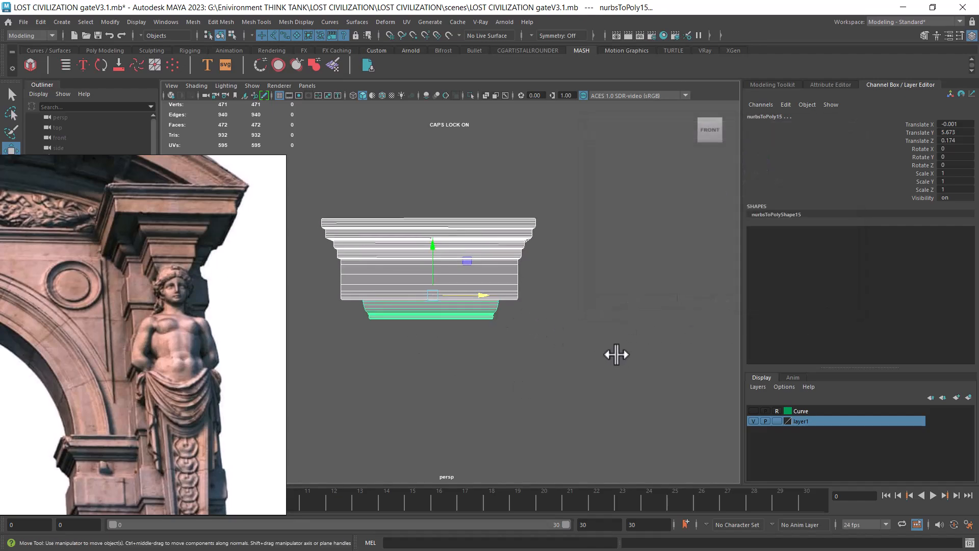
pyautogui.click(617, 355)
pyautogui.hotkey('ctrl', 'shift', 'h')
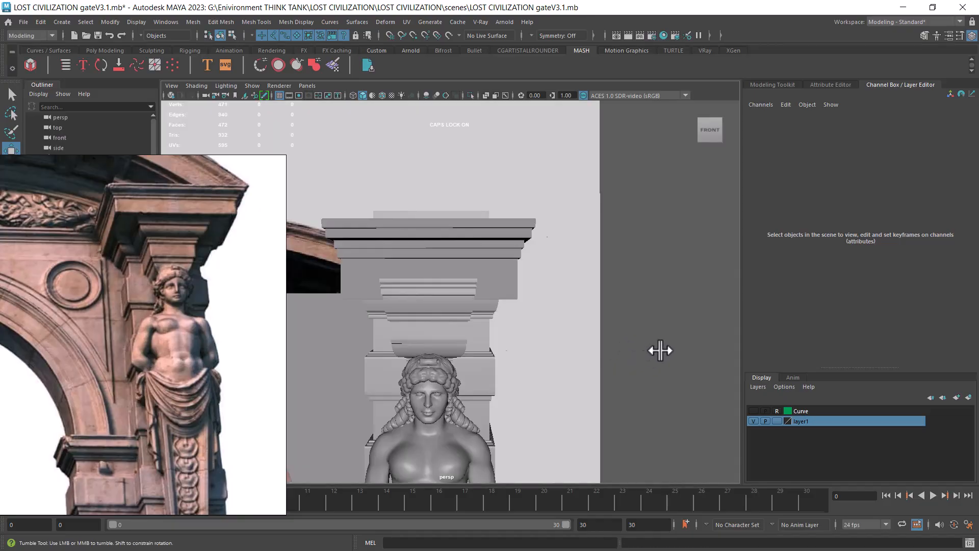
# Step: Move the large cornice up and forward onto the column's molding, to about Translate Y 0.825 and Translate Z 1.213
pyautogui.keyDown('alt'); pyautogui.moveTo(651, 355); pyautogui.dragTo(704, 341); pyautogui.keyUp('alt')
pyautogui.click(530, 226)
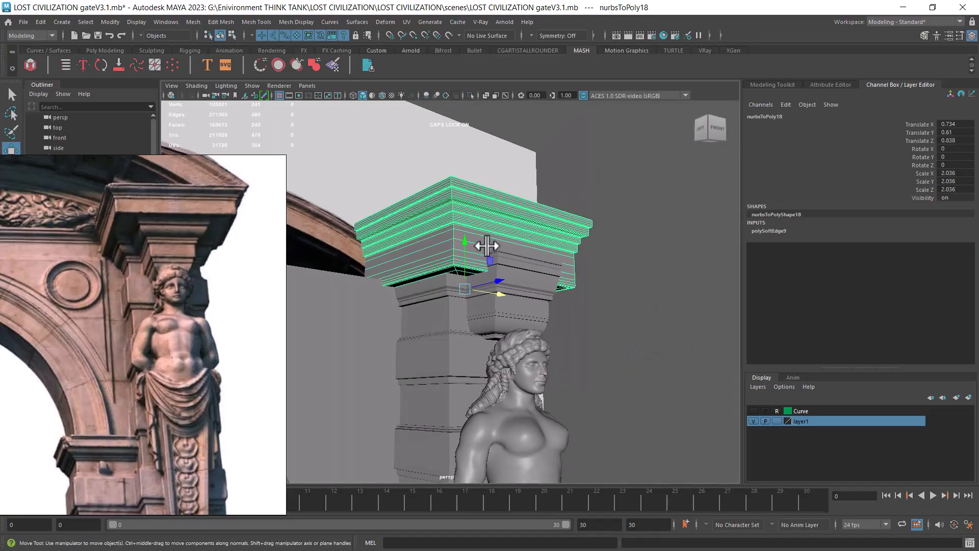
pyautogui.press('space')
pyautogui.moveTo(497, 243); pyautogui.dragTo(494, 270)
pyautogui.moveTo(579, 203); pyautogui.dragTo(576, 169)
pyautogui.press('space')
pyautogui.moveTo(556, 257); pyautogui.dragTo(559, 218)
pyautogui.keyDown('alt'); pyautogui.moveTo(560, 222); pyautogui.dragTo(542, 287); pyautogui.keyUp('alt')
pyautogui.press('space')
pyautogui.keyDown('alt'); pyautogui.moveTo(544, 287); pyautogui.dragTo(580, 299, button='right'); pyautogui.keyUp('alt')
pyautogui.keyDown('alt'); pyautogui.moveTo(576, 283); pyautogui.dragTo(547, 313, button='middle'); pyautogui.keyUp('alt')
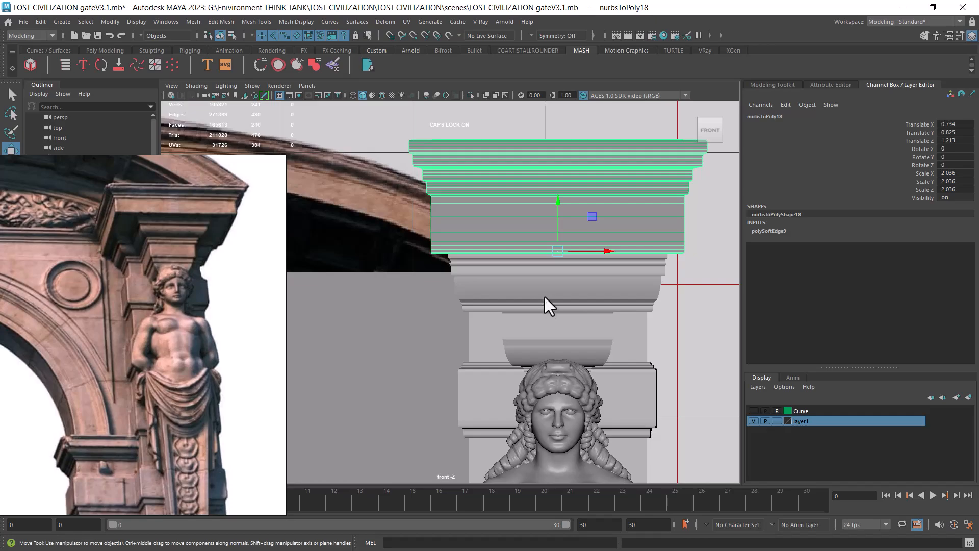
# Step: Widen the large cornice along X only, to a Scale X of about 2.149
pyautogui.keyDown('alt'); pyautogui.moveTo(580, 294); pyautogui.dragTo(561, 256); pyautogui.keyUp('alt')
pyautogui.press('r')
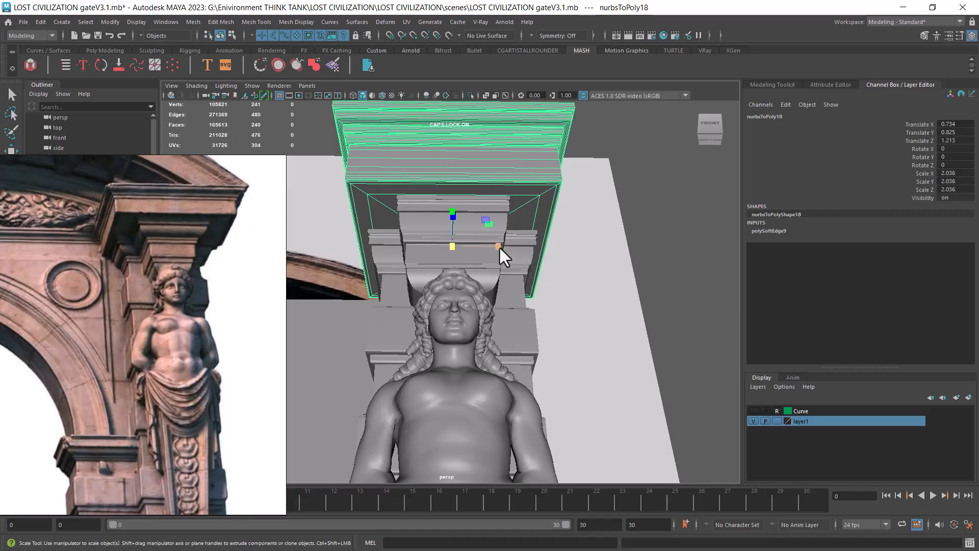
pyautogui.moveTo(498, 246); pyautogui.dragTo(519, 265)
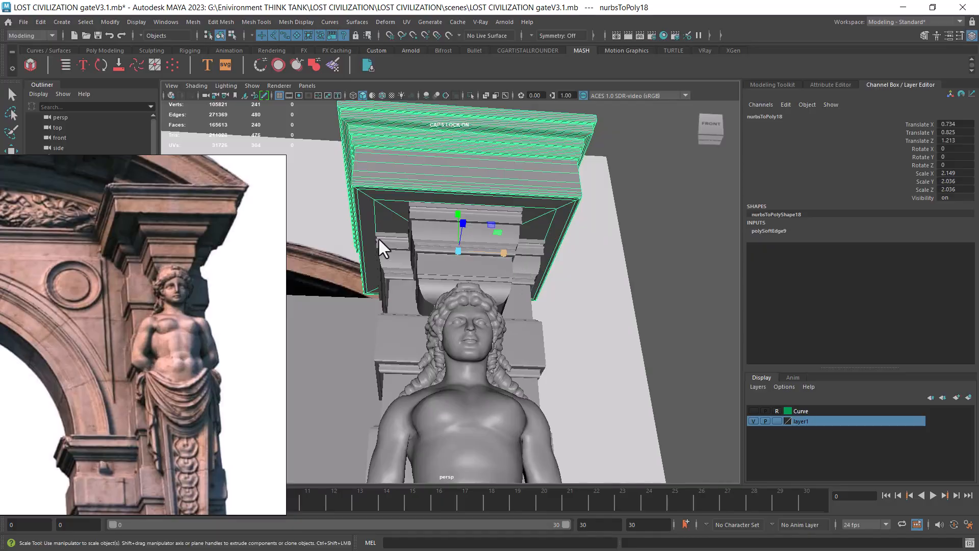
pyautogui.keyDown('alt'); pyautogui.moveTo(306, 271); pyautogui.dragTo(405, 335); pyautogui.keyUp('alt')
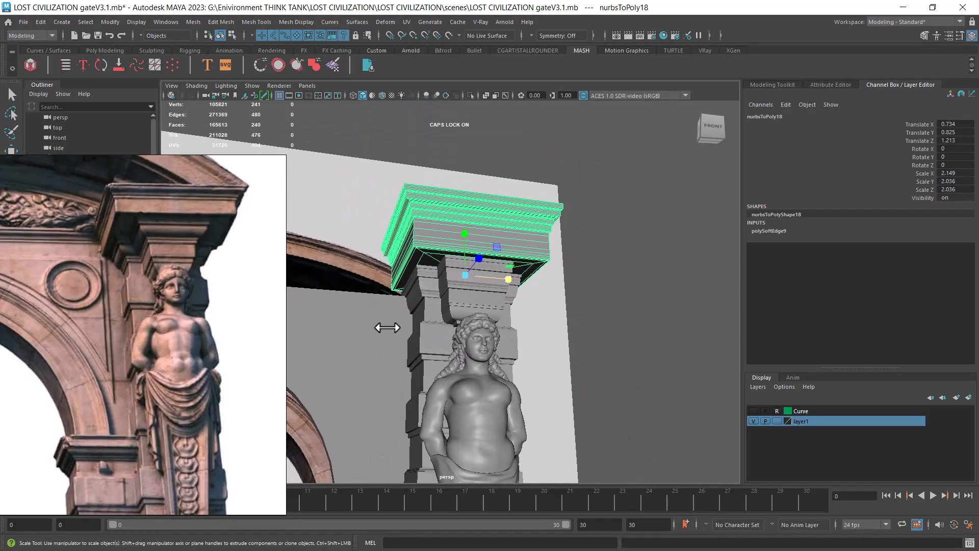
# Step: Compare the modeled cornice with the reference photo where the cornice meets the arch wall
pyautogui.keyDown('alt'); pyautogui.moveTo(564, 352); pyautogui.dragTo(510, 272, button='right'); pyautogui.keyUp('alt')
pyautogui.click(600, 303)
pyautogui.keyDown('alt'); pyautogui.moveTo(415, 310); pyautogui.dragTo(507, 313, button='middle'); pyautogui.keyUp('alt')
pyautogui.keyDown('alt'); pyautogui.moveTo(507, 313); pyautogui.dragTo(515, 307, button='right'); pyautogui.keyUp('alt')
pyautogui.moveTo(73, 267); pyautogui.dragTo(219, 213, button='middle')
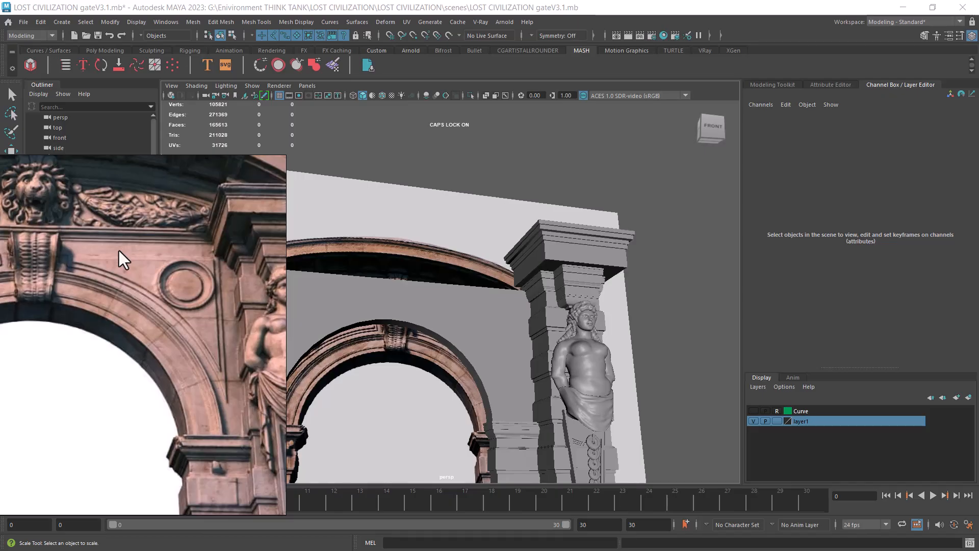
pyautogui.moveTo(119, 256); pyautogui.dragTo(126, 275, button='middle')
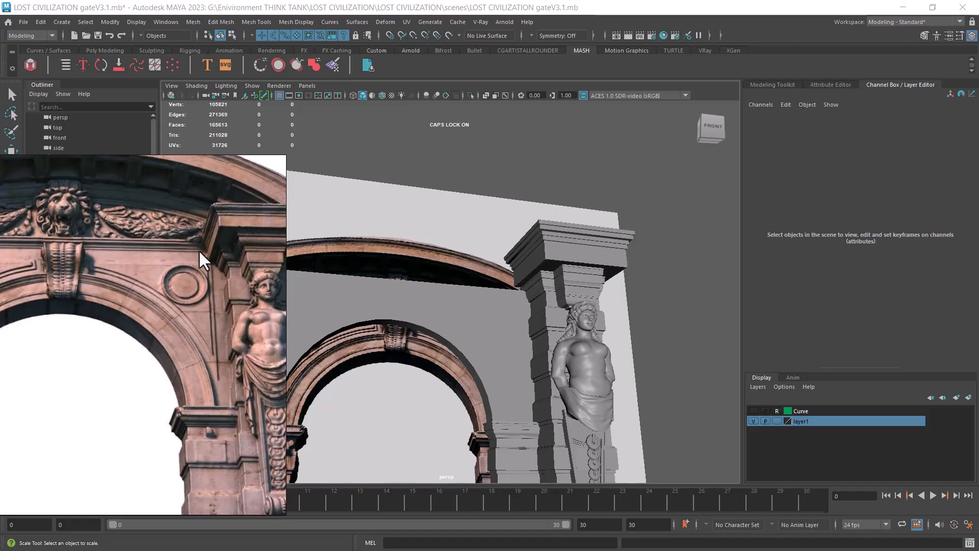
pyautogui.scroll(3, 223, 253)
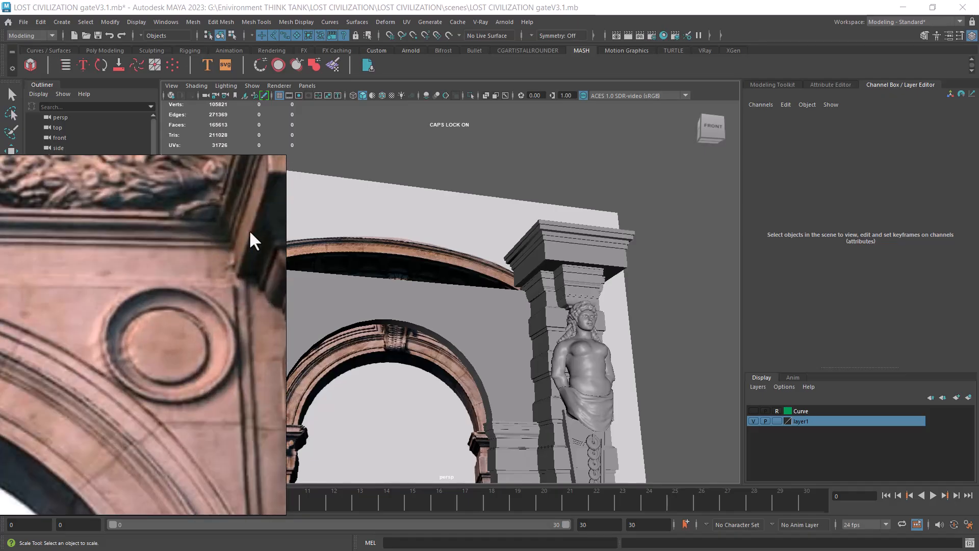
pyautogui.keyDown('alt'); pyautogui.moveTo(609, 295); pyautogui.dragTo(583, 281); pyautogui.keyUp('alt')
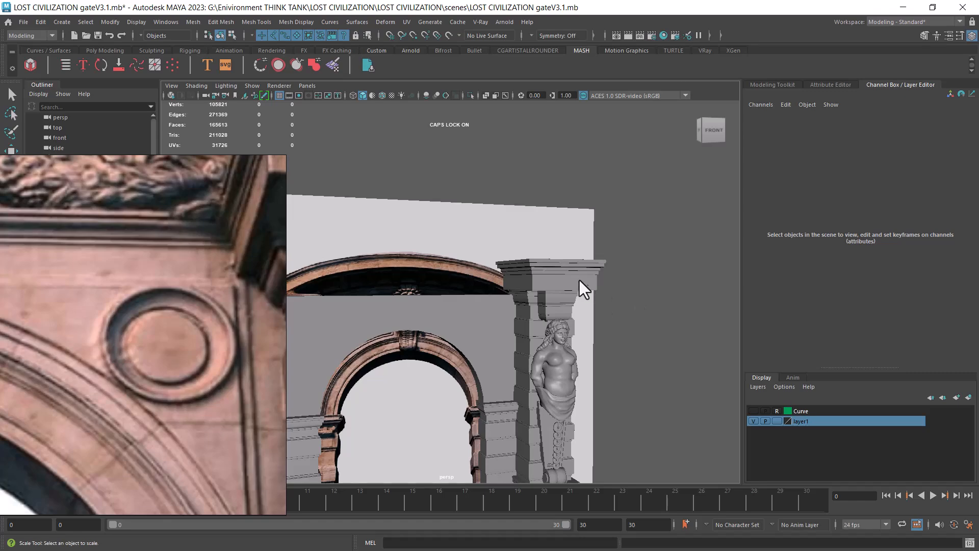
pyautogui.click(582, 280)
pyautogui.keyDown('alt'); pyautogui.moveTo(626, 318); pyautogui.dragTo(636, 336); pyautogui.keyUp('alt')
pyautogui.press('w')
pyautogui.hotkey('ctrl', 'd')
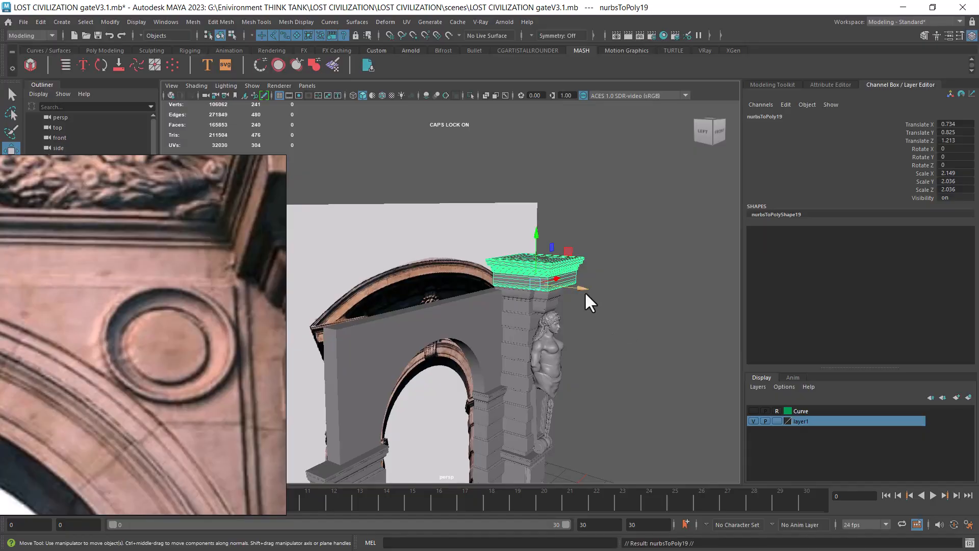
pyautogui.press('Delete')
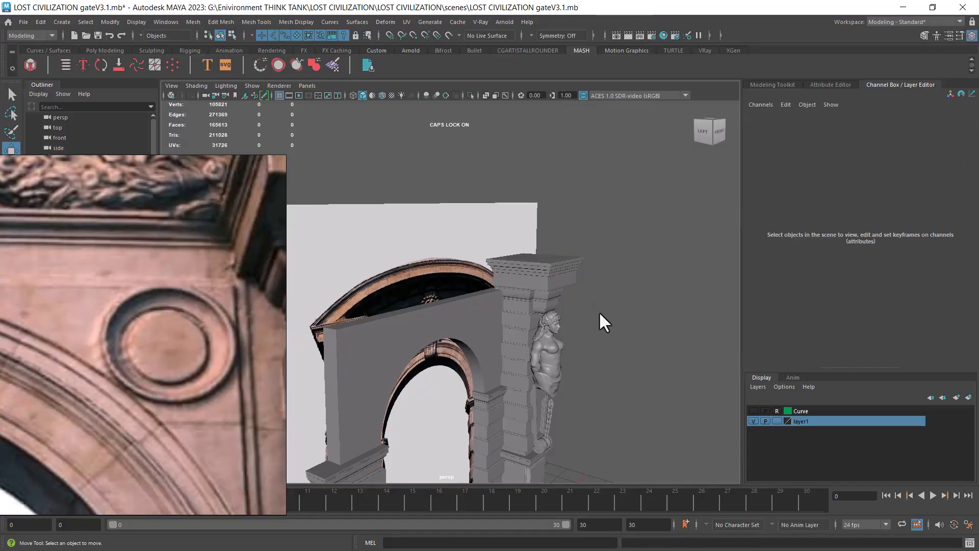
# Step: Isolate the large cornice above the statue column by hiding all other objects
pyautogui.click(563, 286)
pyautogui.hotkey('alt', 'h')
pyautogui.keyDown('alt'); pyautogui.moveTo(574, 296); pyautogui.dragTo(569, 334); pyautogui.keyUp('alt')
# Step: Select all vertices of the cornice and open the Merge Vertices options
pyautogui.moveTo(602, 237); pyautogui.dragTo(497, 271, button='right')
pyautogui.moveTo(329, 190); pyautogui.dragTo(552, 320)
pyautogui.scroll(4, 561, 377)
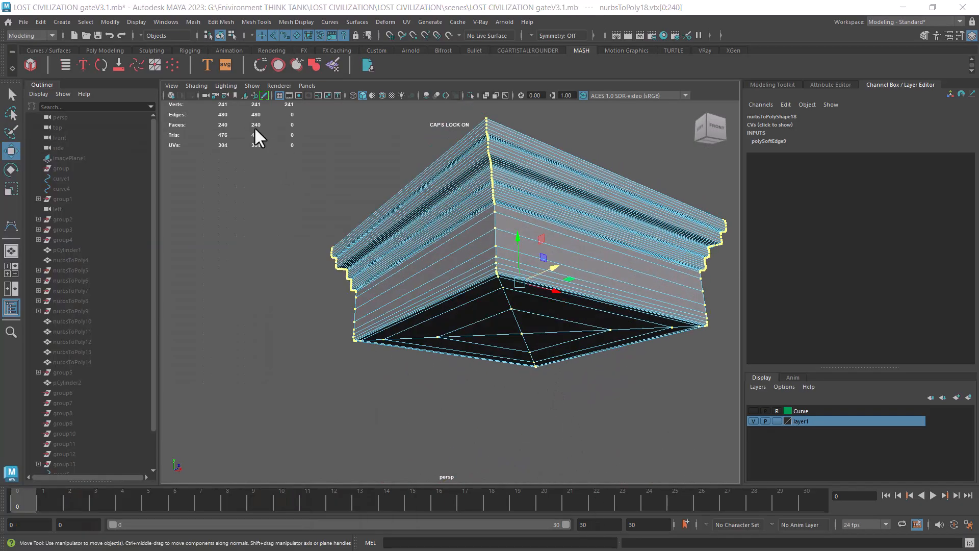
pyautogui.keyDown('alt'); pyautogui.moveTo(565, 276); pyautogui.dragTo(502, 258); pyautogui.keyUp('alt')
pyautogui.keyDown('shift'); pyautogui.moveTo(499, 238); pyautogui.dragTo(584, 185, button='right'); pyautogui.keyUp('shift')
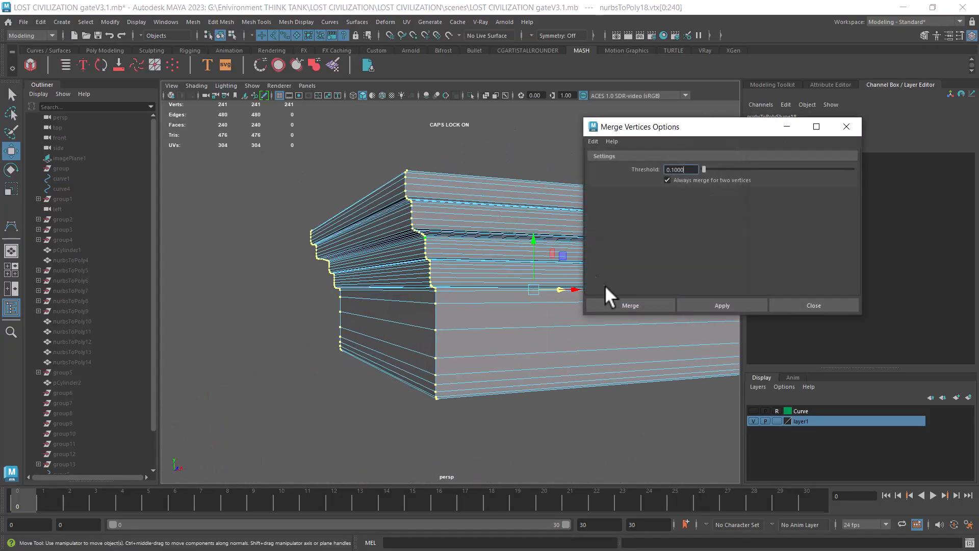
# Step: Try to merge the selected cornice vertices with a threshold of 0.1, and undo the merge
pyautogui.click(721, 305)
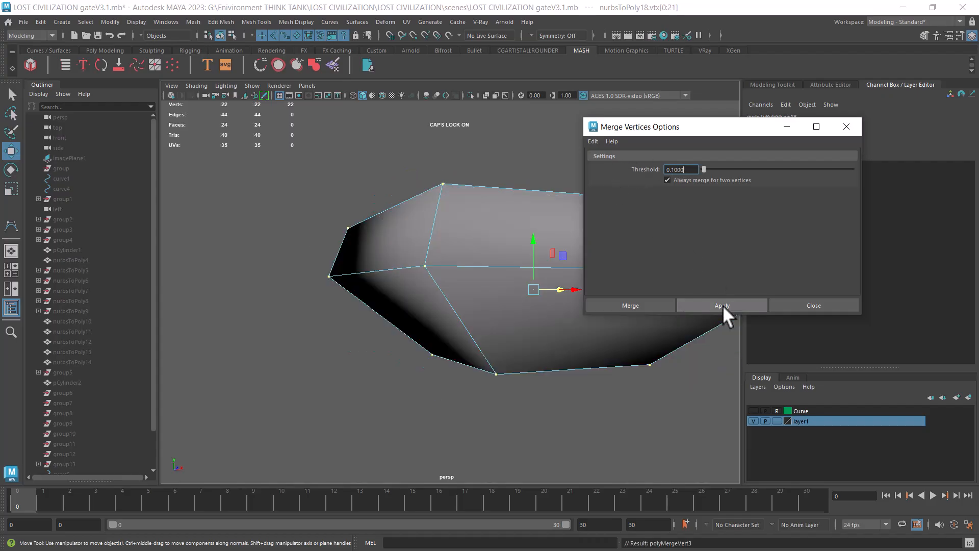
pyautogui.hotkey('ctrl', 'z')
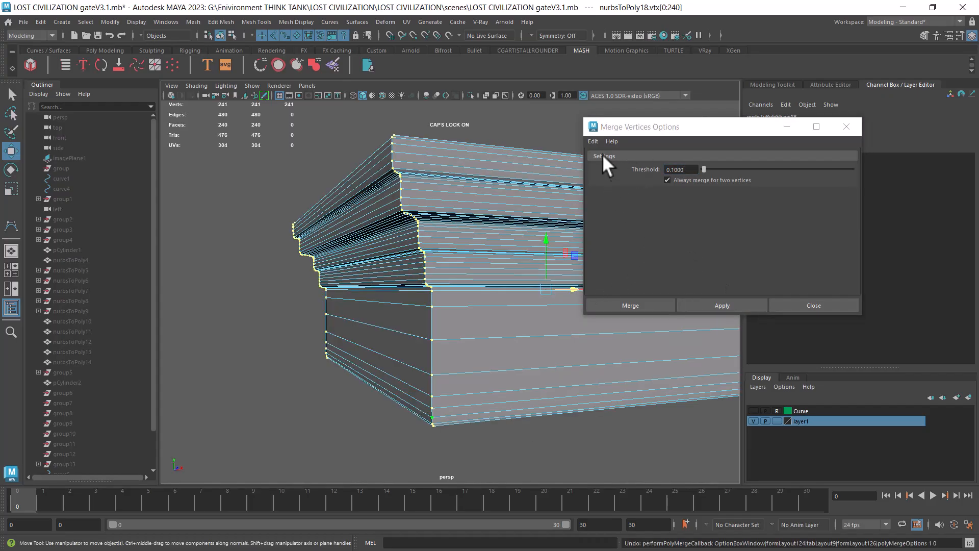
# Step: Merge the selected cornice vertices with a threshold of 0.001 and close the options
pyautogui.click(600, 155)
pyautogui.write('0.001')
pyautogui.press('Return')
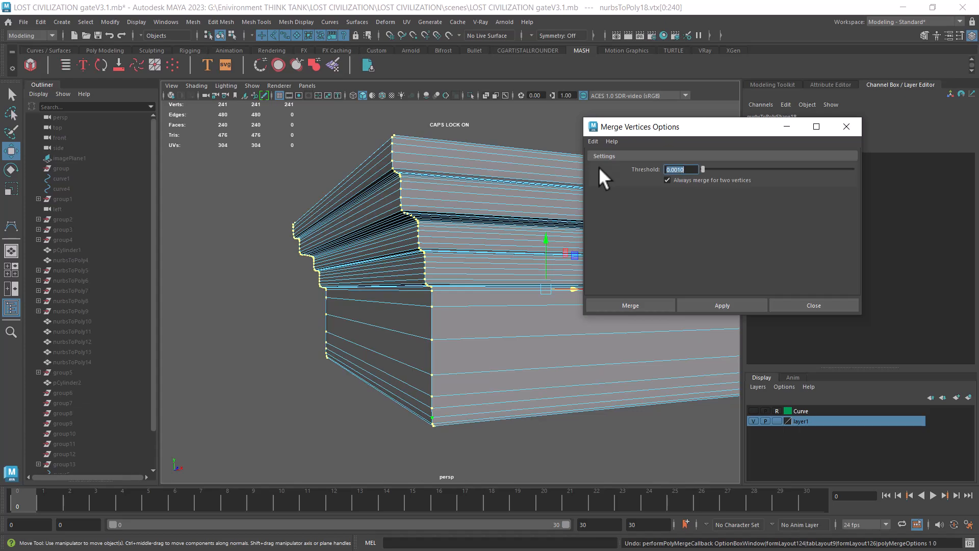
pyautogui.click(710, 304)
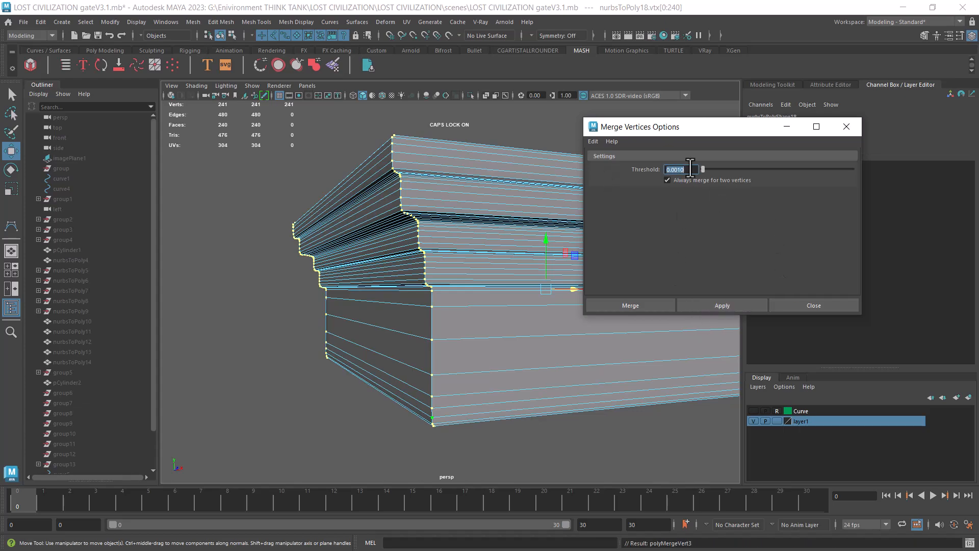
pyautogui.keyDown('alt'); pyautogui.moveTo(412, 230); pyautogui.dragTo(424, 305); pyautogui.keyUp('alt')
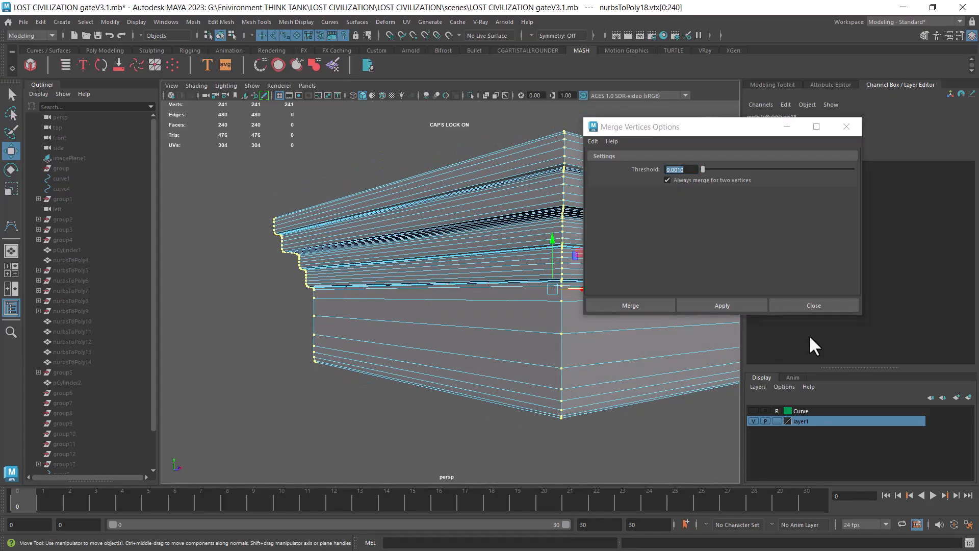
pyautogui.click(821, 305)
# Step: Return the cornice to object mode and end its isolation to show the whole gate
pyautogui.press('f')
pyautogui.moveTo(526, 259); pyautogui.dragTo(595, 171, button='right')
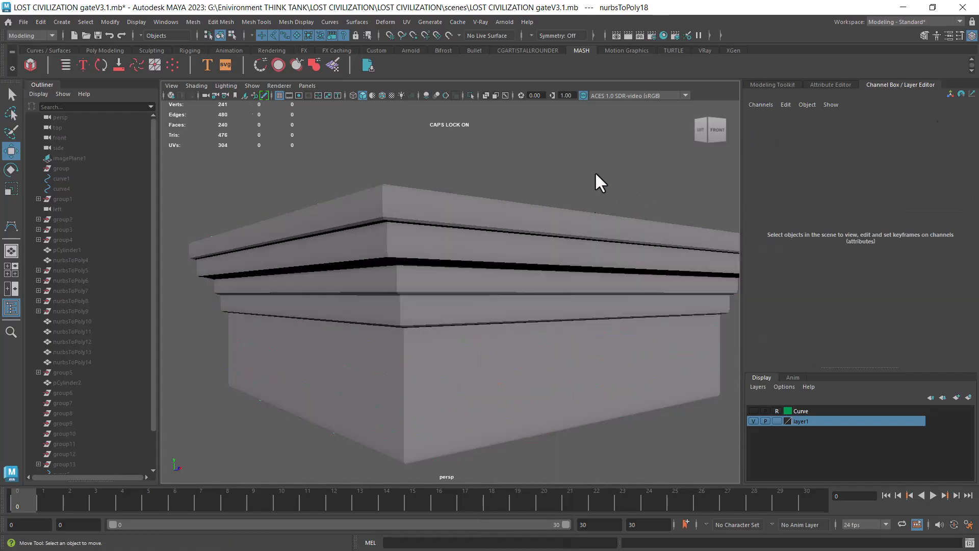
pyautogui.keyDown('alt'); pyautogui.moveTo(529, 310); pyautogui.dragTo(595, 338); pyautogui.keyUp('alt')
pyautogui.click(621, 358)
pyautogui.hotkey('ctrl', '1')
# Step: Bring the reference photo back in front of the scene and examine how the cornice continues across the arch
pyautogui.press('super')
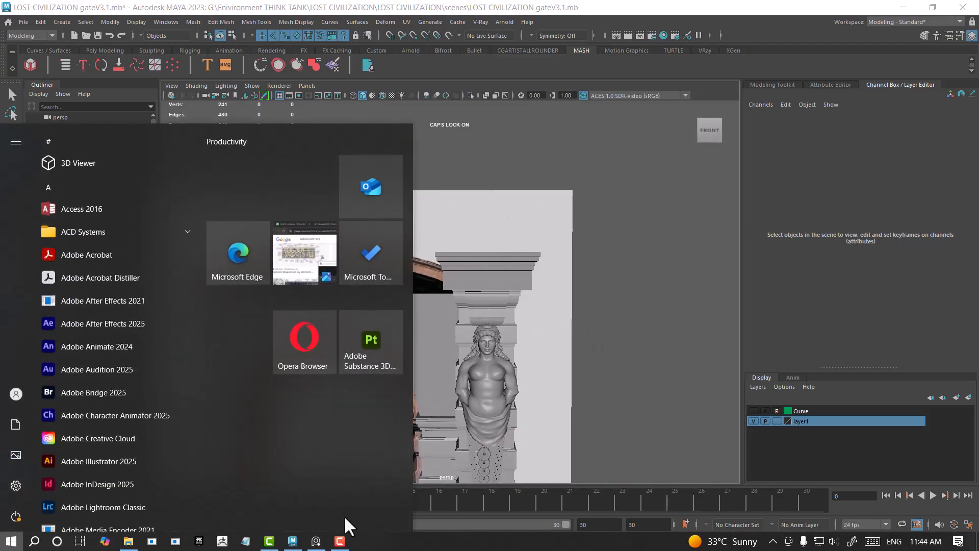
pyautogui.click(326, 543)
pyautogui.scroll(-2, 122, 273)
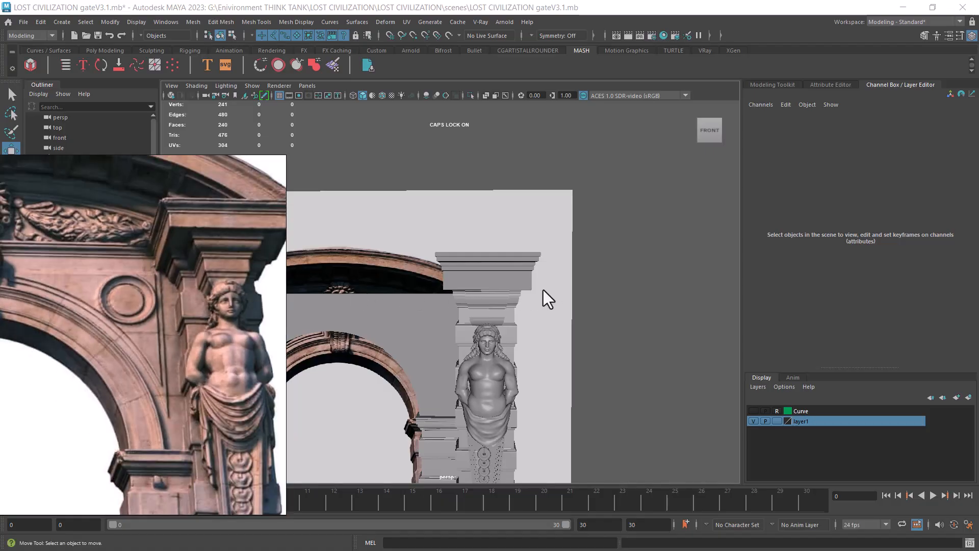
pyautogui.click(517, 285)
pyautogui.keyDown('alt'); pyautogui.moveTo(521, 281); pyautogui.dragTo(587, 298); pyautogui.keyUp('alt')
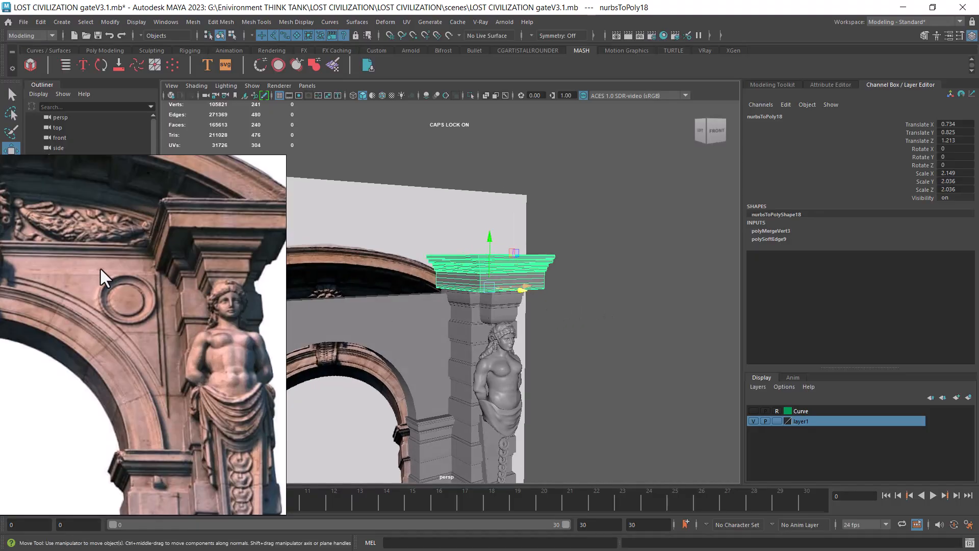
pyautogui.moveTo(102, 268); pyautogui.dragTo(133, 255, button='middle')
pyautogui.scroll(-2, 215, 256)
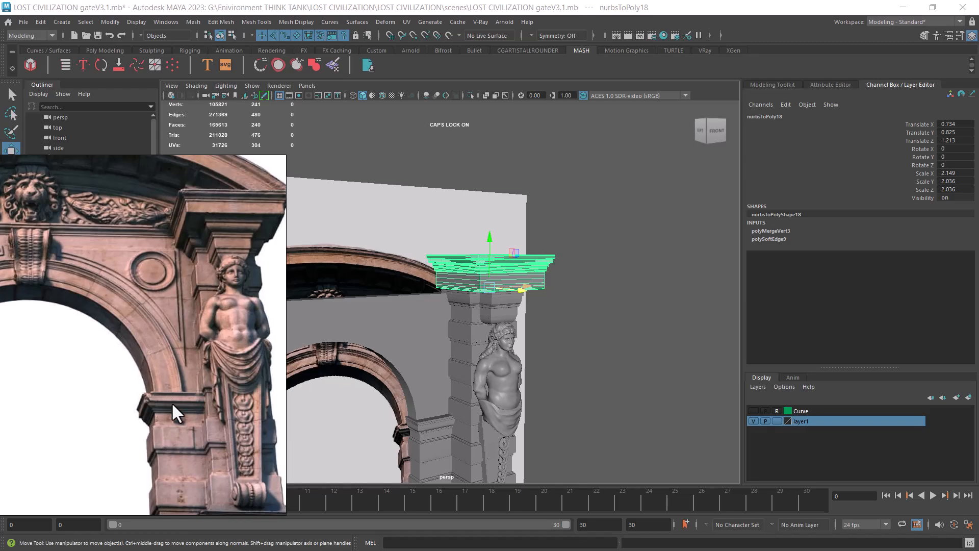
# Step: Duplicate the large cornice above the statue column while working in the front view
pyautogui.click(407, 314)
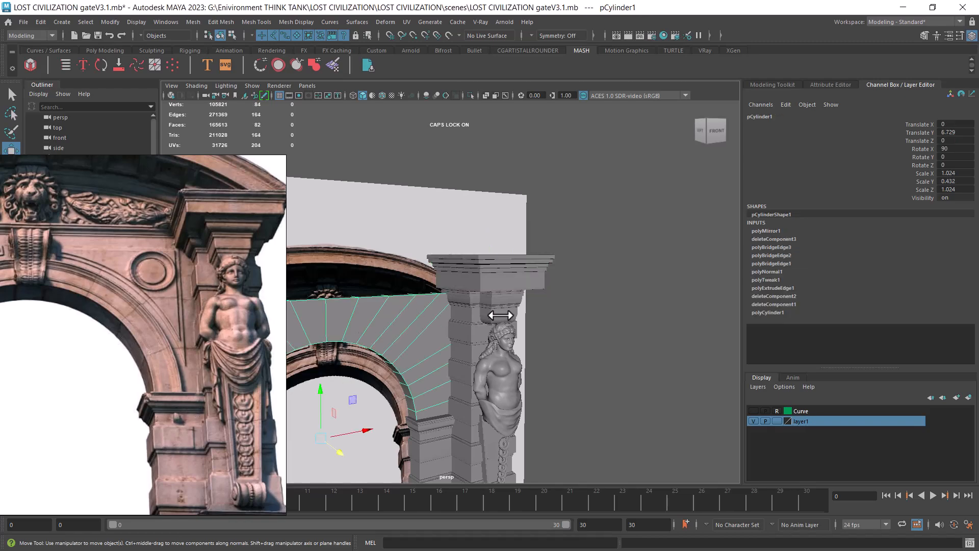
pyautogui.scroll(-2, 423, 329)
pyautogui.press('space')
pyautogui.click(431, 346)
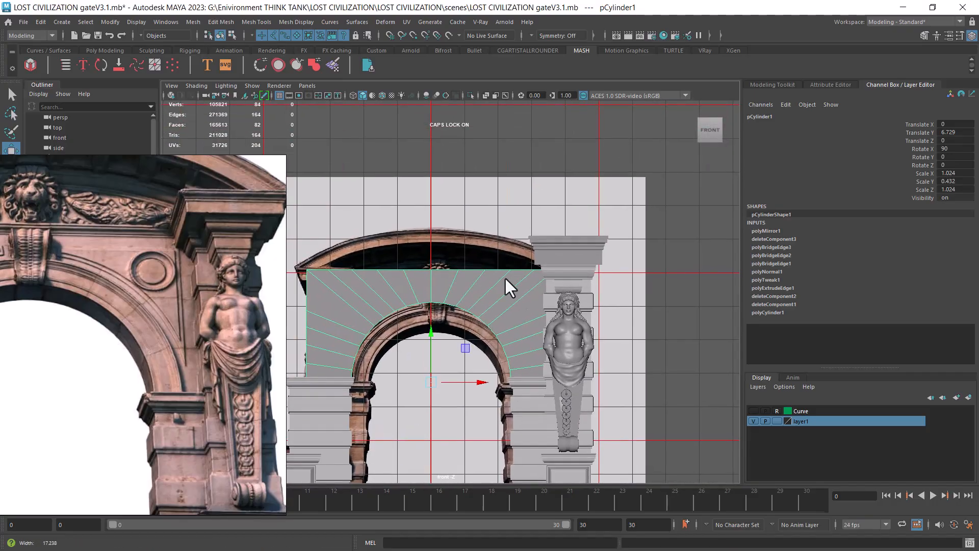
pyautogui.click(573, 251)
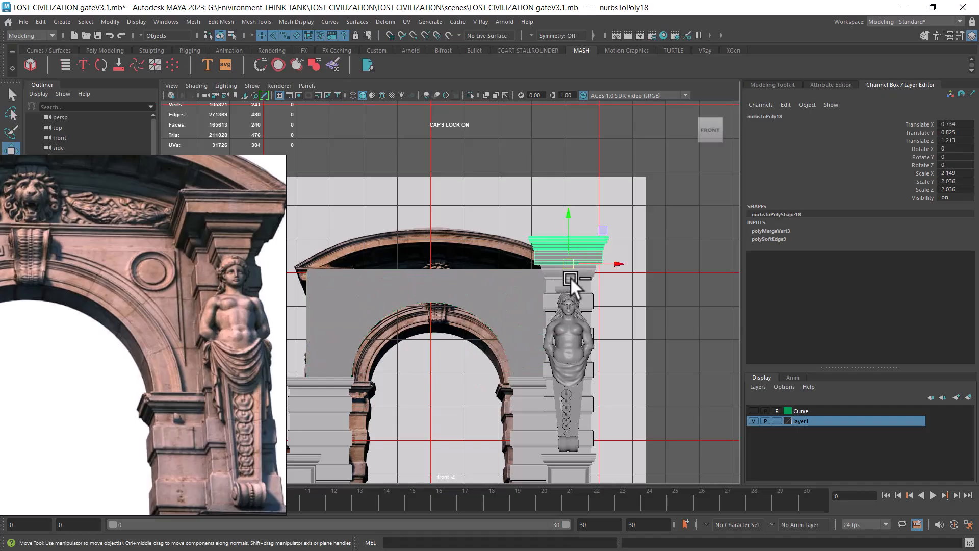
pyautogui.hotkey('ctrl', 'd')
# Step: Move the duplicated cornice back and sideways above the arch wall, to about Translate X -1.291 and Translate Z -0.788
pyautogui.press('space')
pyautogui.click(480, 301)
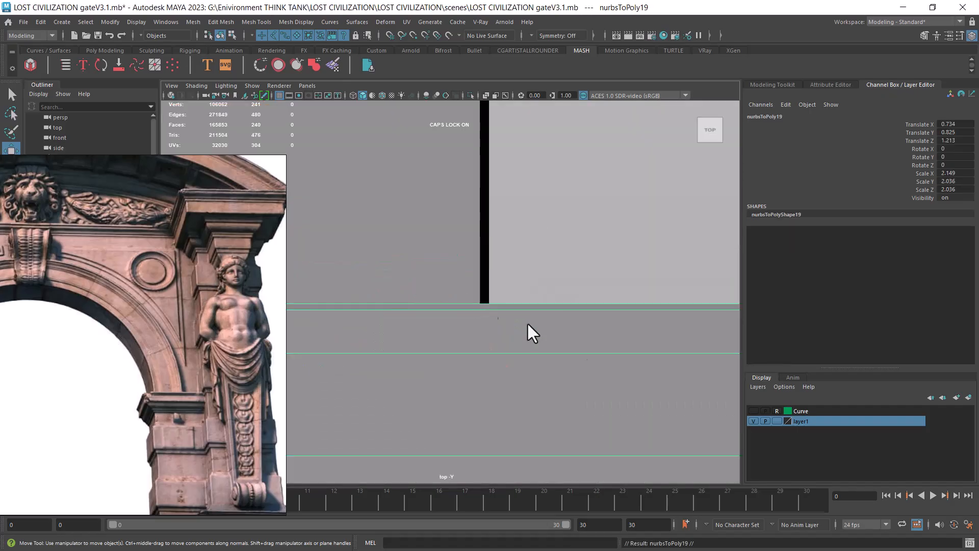
pyautogui.moveTo(458, 366); pyautogui.dragTo(454, 324)
pyautogui.moveTo(504, 274); pyautogui.dragTo(477, 357)
pyautogui.press('space')
pyautogui.scroll(4, 596, 369)
pyautogui.keyDown('alt'); pyautogui.moveTo(633, 299); pyautogui.dragTo(566, 359, button='middle'); pyautogui.keyUp('alt')
pyautogui.scroll(5, 604, 378)
pyautogui.moveTo(540, 287); pyautogui.dragTo(581, 275)
# Step: Shift the duplicated cornice slightly forward to about Translate Z -0.695 and check its corner against the column's cornice
pyautogui.press('space')
pyautogui.scroll(4, 587, 326)
pyautogui.keyDown('alt'); pyautogui.moveTo(624, 426); pyautogui.dragTo(602, 424); pyautogui.keyUp('alt')
pyautogui.scroll(5, 510, 352)
pyautogui.keyDown('alt'); pyautogui.moveTo(486, 334); pyautogui.dragTo(592, 293); pyautogui.keyUp('alt')
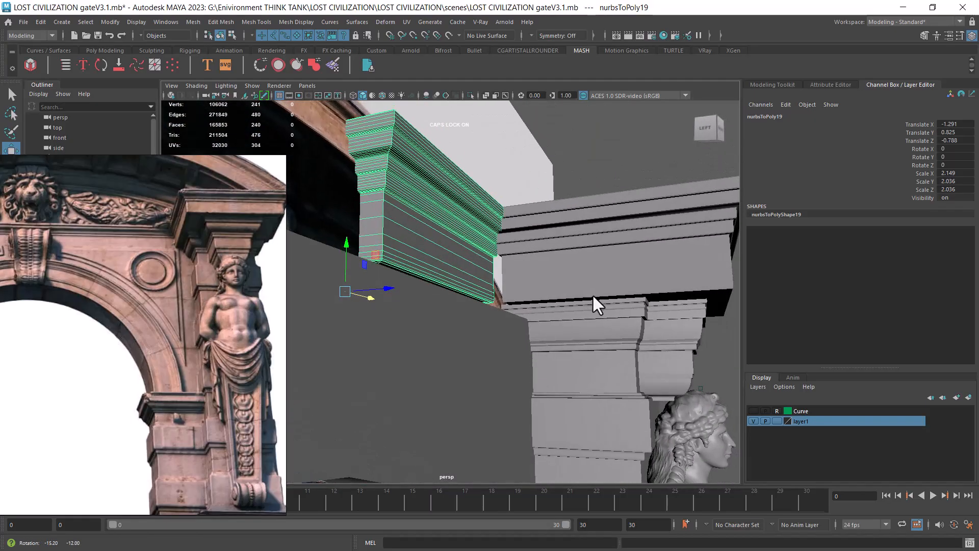
pyautogui.keyDown('alt'); pyautogui.moveTo(473, 289); pyautogui.dragTo(476, 318); pyautogui.keyUp('alt')
pyautogui.moveTo(387, 288); pyautogui.dragTo(397, 288)
pyautogui.keyDown('alt'); pyautogui.moveTo(397, 289); pyautogui.dragTo(511, 313); pyautogui.keyUp('alt')
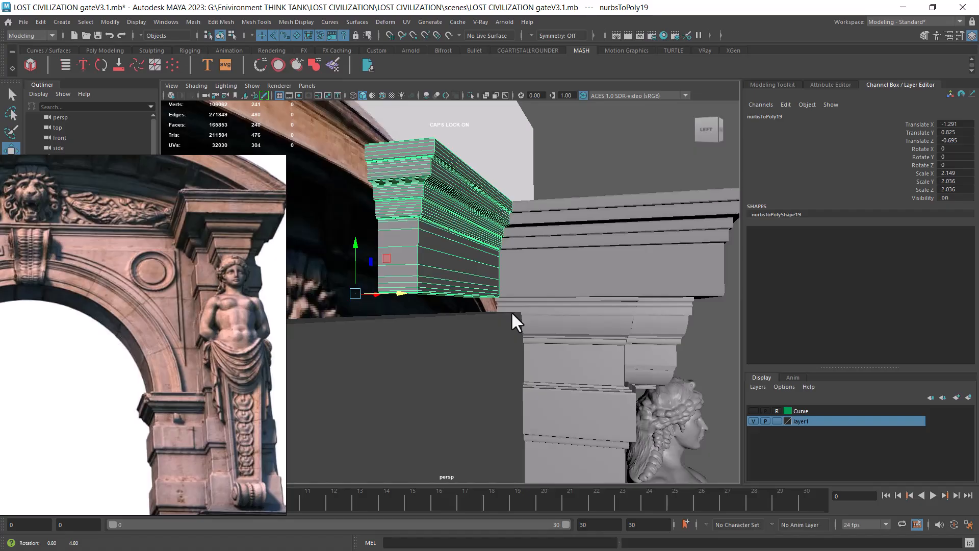
pyautogui.keyDown('alt'); pyautogui.moveTo(511, 311); pyautogui.dragTo(527, 312); pyautogui.keyUp('alt')
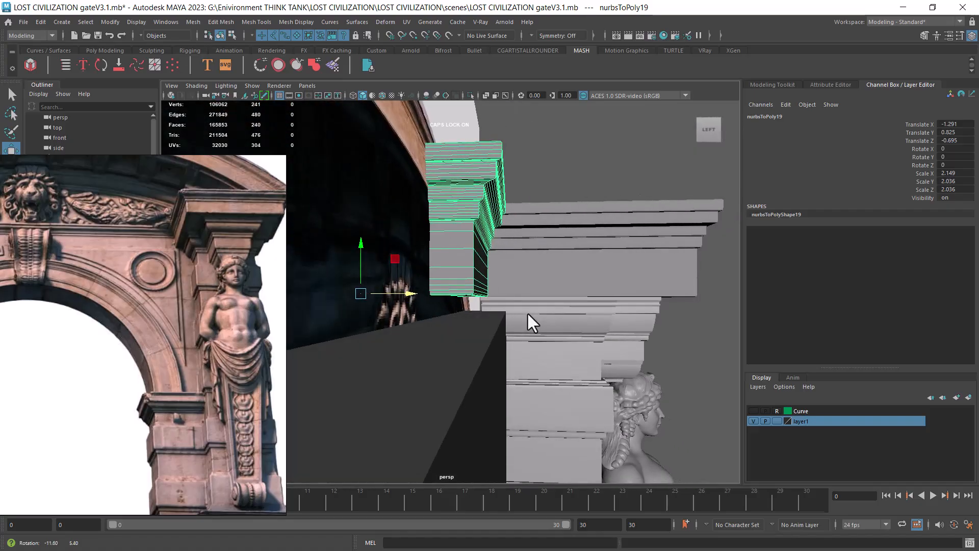
pyautogui.keyDown('alt'); pyautogui.moveTo(529, 218); pyautogui.dragTo(513, 213); pyautogui.keyUp('alt')
pyautogui.click(568, 163)
pyautogui.keyDown('alt'); pyautogui.moveTo(571, 257); pyautogui.dragTo(552, 216); pyautogui.keyUp('alt')
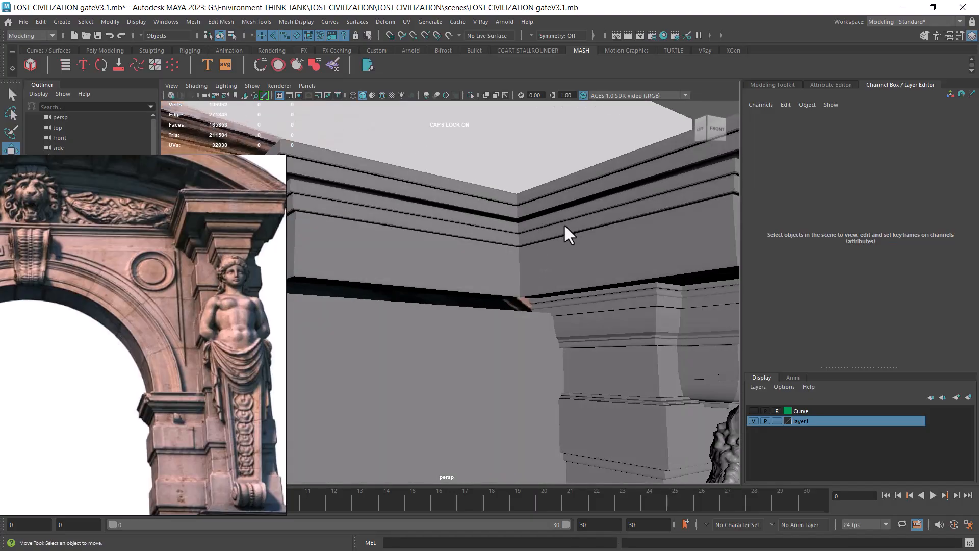
# Step: Raise the arch wall's top vertices in the side view to meet the duplicated cornice's underside, and return to object mode
pyautogui.click(488, 332)
pyautogui.keyDown('alt'); pyautogui.moveTo(494, 332); pyautogui.dragTo(485, 275); pyautogui.keyUp('alt')
pyautogui.press('space')
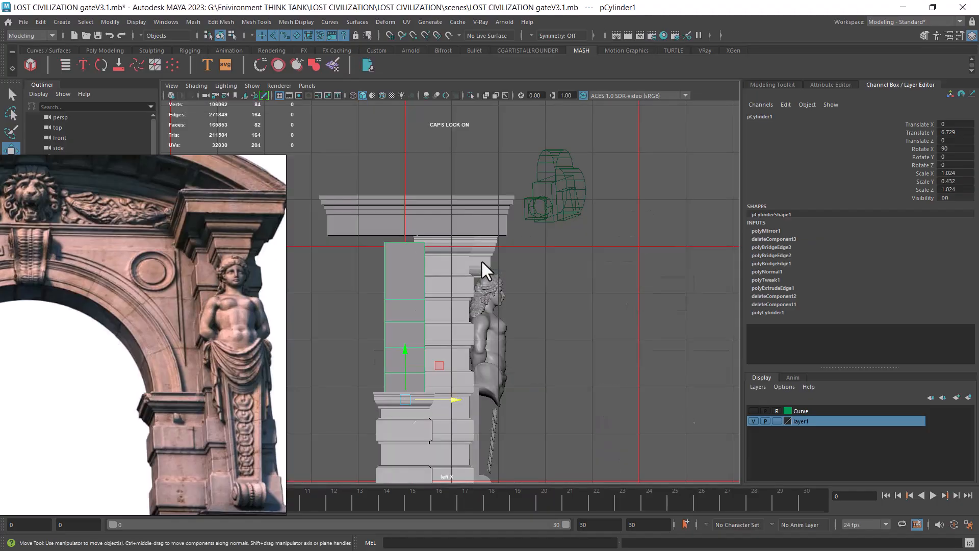
pyautogui.moveTo(418, 242); pyautogui.dragTo(369, 225, button='right')
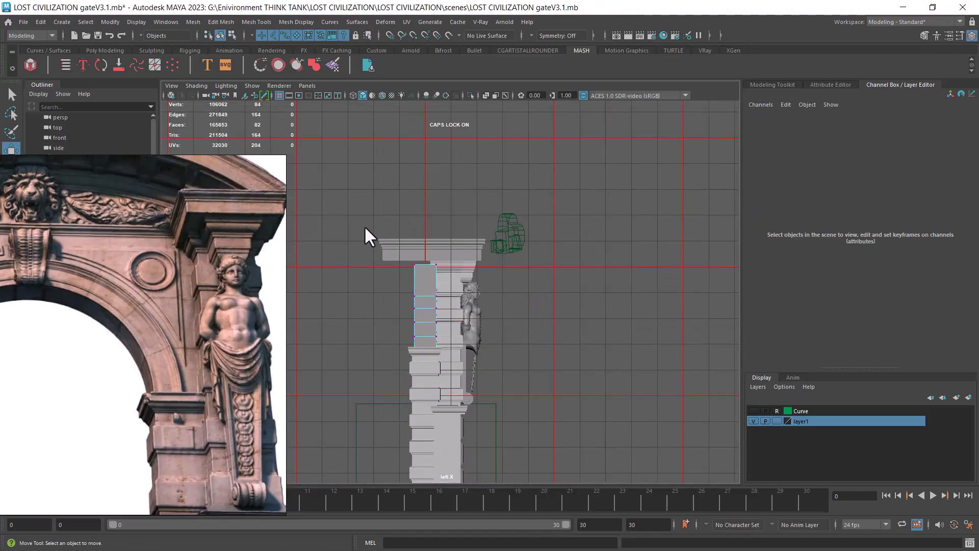
pyautogui.moveTo(478, 267); pyautogui.dragTo(478, 267)
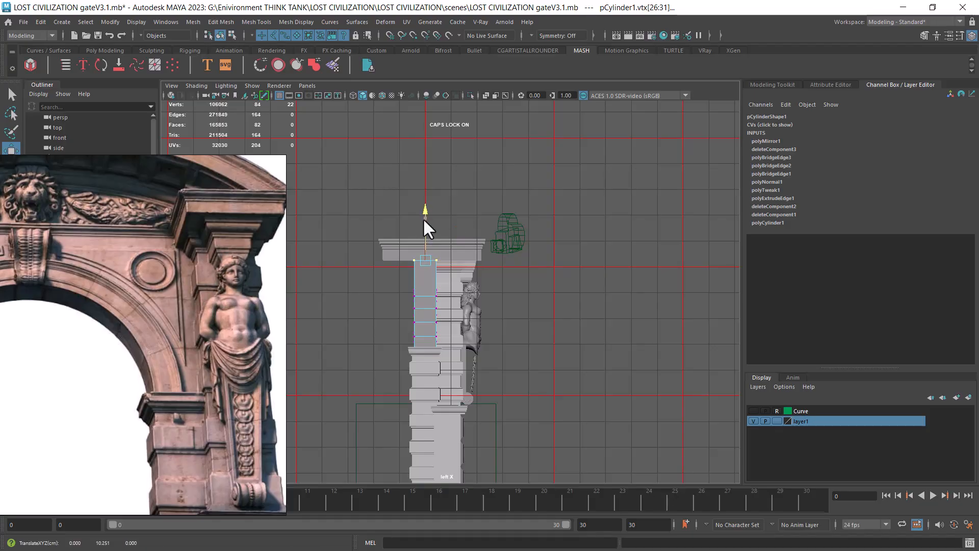
pyautogui.scroll(6, 549, 397)
pyautogui.moveTo(460, 207); pyautogui.dragTo(461, 209)
pyautogui.press('space')
pyautogui.moveTo(485, 266); pyautogui.dragTo(479, 179)
pyautogui.keyDown('alt'); pyautogui.moveTo(515, 219); pyautogui.dragTo(552, 255); pyautogui.keyUp('alt')
pyautogui.keyDown('alt'); pyautogui.moveTo(552, 255); pyautogui.dragTo(546, 311, button='right'); pyautogui.keyUp('alt')
pyautogui.keyDown('alt'); pyautogui.moveTo(546, 311); pyautogui.dragTo(524, 323); pyautogui.keyUp('alt')
pyautogui.keyDown('alt'); pyautogui.moveTo(530, 334); pyautogui.dragTo(518, 337, button='right'); pyautogui.keyUp('alt')
pyautogui.keyDown('alt'); pyautogui.moveTo(519, 337); pyautogui.dragTo(598, 316); pyautogui.keyUp('alt')
pyautogui.moveTo(576, 259); pyautogui.dragTo(641, 210, button='right')
# Step: Move the duplicated cornice above the arch wall forward to about Translate Z -0.524
pyautogui.keyDown('alt'); pyautogui.moveTo(641, 210); pyautogui.dragTo(597, 256); pyautogui.keyUp('alt')
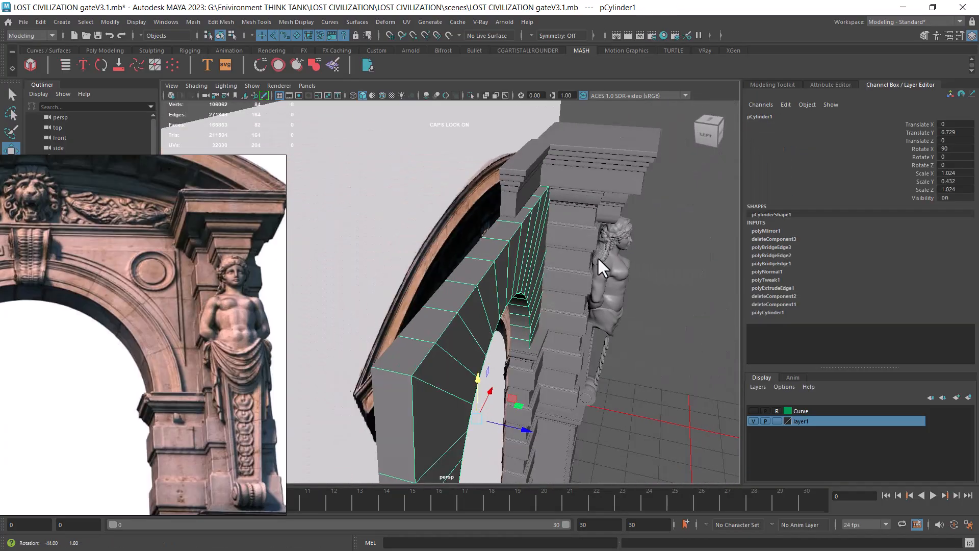
pyautogui.click(522, 183)
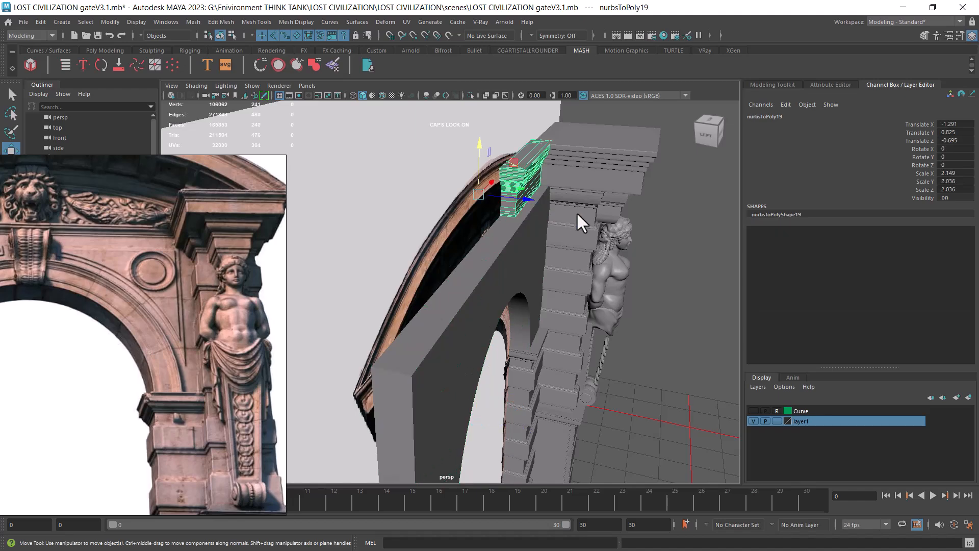
pyautogui.keyDown('alt'); pyautogui.moveTo(576, 213); pyautogui.dragTo(558, 257, button='right'); pyautogui.keyUp('alt')
pyautogui.keyDown('alt'); pyautogui.moveTo(559, 257); pyautogui.dragTo(527, 294, button='middle'); pyautogui.keyUp('alt')
pyautogui.moveTo(487, 233); pyautogui.dragTo(476, 280)
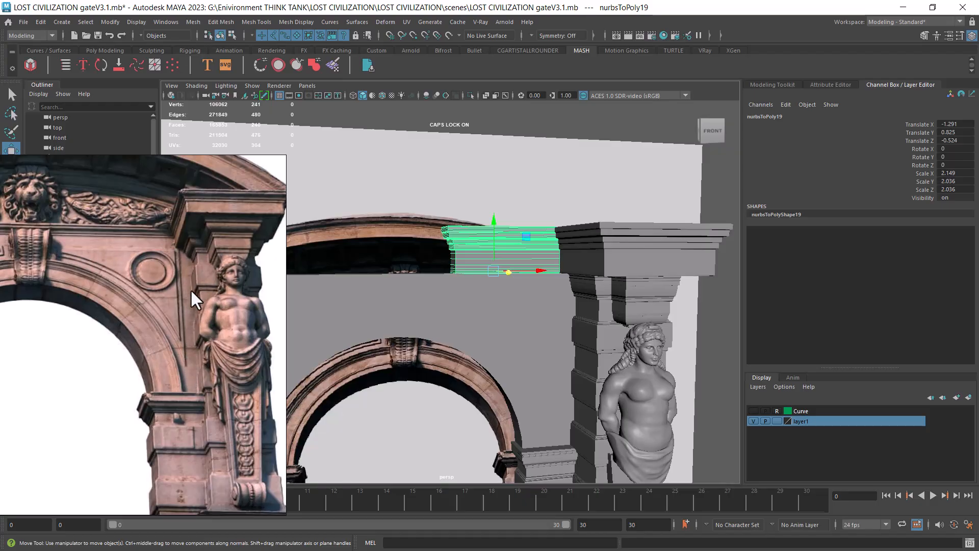
# Step: Compare the cornice above the arch with the reference photo, and hide layer1 containing the scene's reference image
pyautogui.moveTo(64, 341); pyautogui.dragTo(136, 326, button='middle')
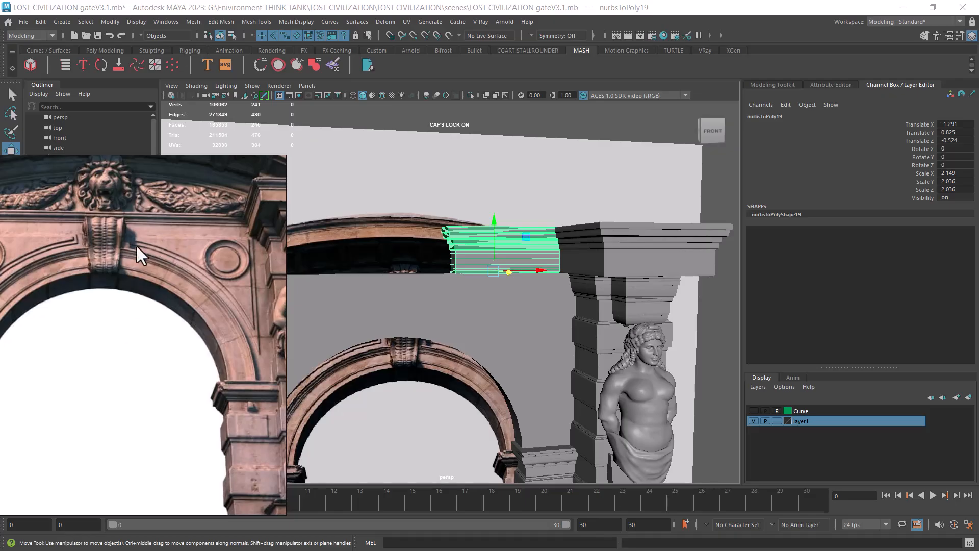
pyautogui.moveTo(146, 249); pyautogui.dragTo(118, 243, button='middle')
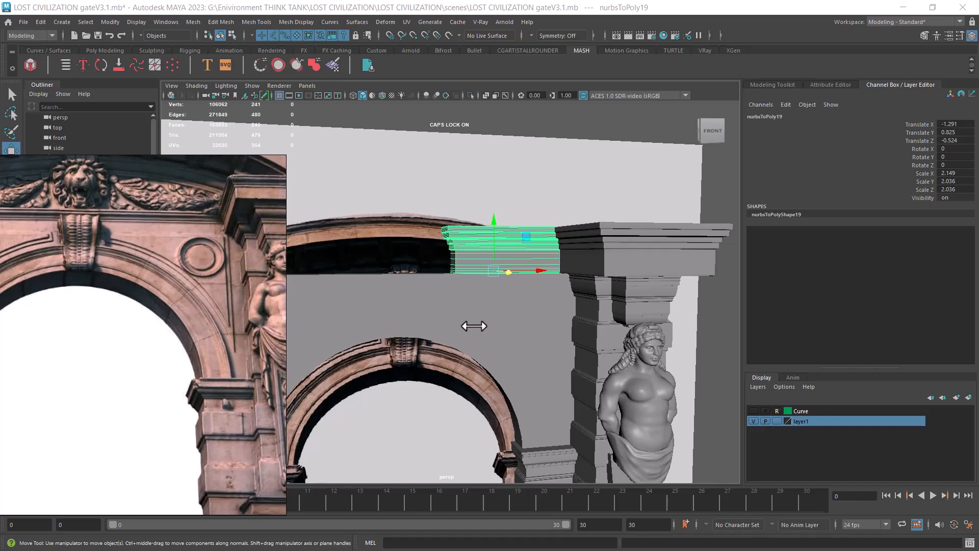
pyautogui.keyDown('alt'); pyautogui.moveTo(543, 350); pyautogui.dragTo(536, 304, button='right'); pyautogui.keyUp('alt')
pyautogui.keyDown('alt'); pyautogui.moveTo(536, 304); pyautogui.dragTo(521, 308); pyautogui.keyUp('alt')
pyautogui.click(692, 351)
pyautogui.keyDown('alt'); pyautogui.moveTo(692, 352); pyautogui.dragTo(534, 232, button='right'); pyautogui.keyUp('alt')
pyautogui.keyDown('alt'); pyautogui.moveTo(535, 232); pyautogui.dragTo(488, 287); pyautogui.keyUp('alt')
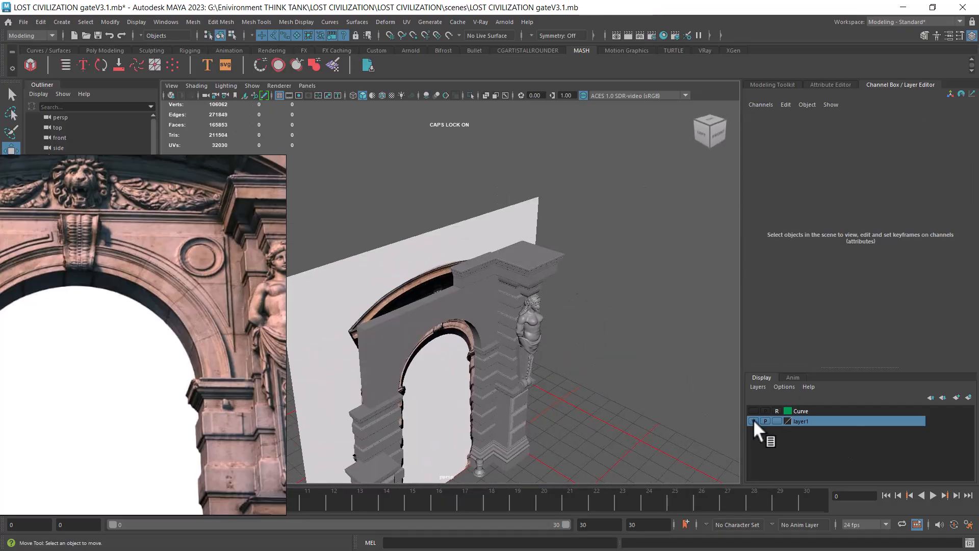
# Step: Lengthen the duplicated cornice across the arch wall by moving its far-end vertices away from the statue column in the front view
pyautogui.click(466, 273)
pyautogui.keyDown('alt'); pyautogui.moveTo(579, 299); pyautogui.dragTo(625, 363); pyautogui.keyUp('alt')
pyautogui.moveTo(636, 239); pyautogui.dragTo(602, 227, button='right')
pyautogui.keyDown('alt'); pyautogui.moveTo(396, 255); pyautogui.dragTo(411, 215); pyautogui.keyUp('alt')
pyautogui.keyDown('alt'); pyautogui.moveTo(424, 408); pyautogui.dragTo(431, 297); pyautogui.keyUp('alt')
pyautogui.press('space')
pyautogui.scroll(-5, 480, 296)
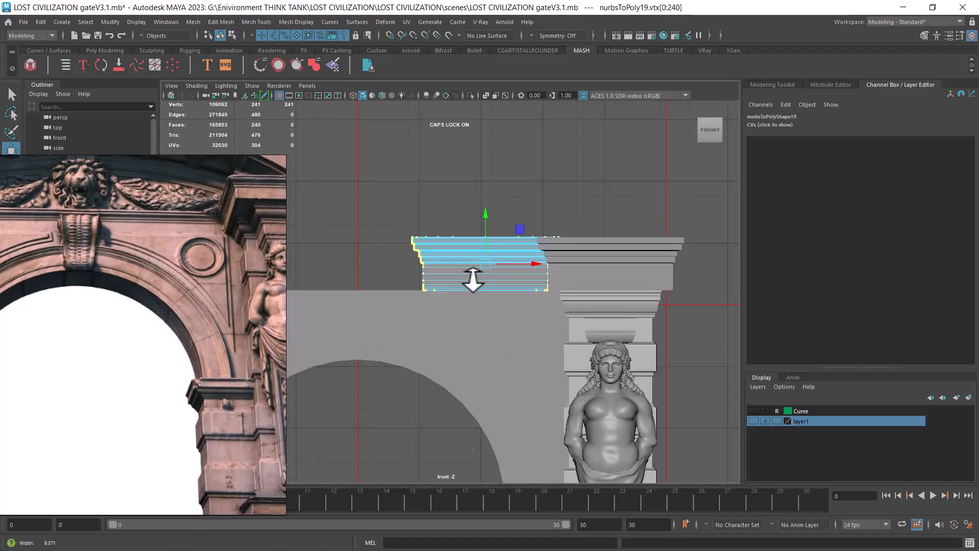
pyautogui.keyDown('alt'); pyautogui.moveTo(451, 279); pyautogui.dragTo(581, 284, button='middle'); pyautogui.keyUp('alt')
pyautogui.moveTo(491, 188); pyautogui.dragTo(603, 316)
pyautogui.moveTo(623, 277); pyautogui.dragTo(442, 280)
pyautogui.moveTo(566, 278); pyautogui.dragTo(582, 176, button='right')
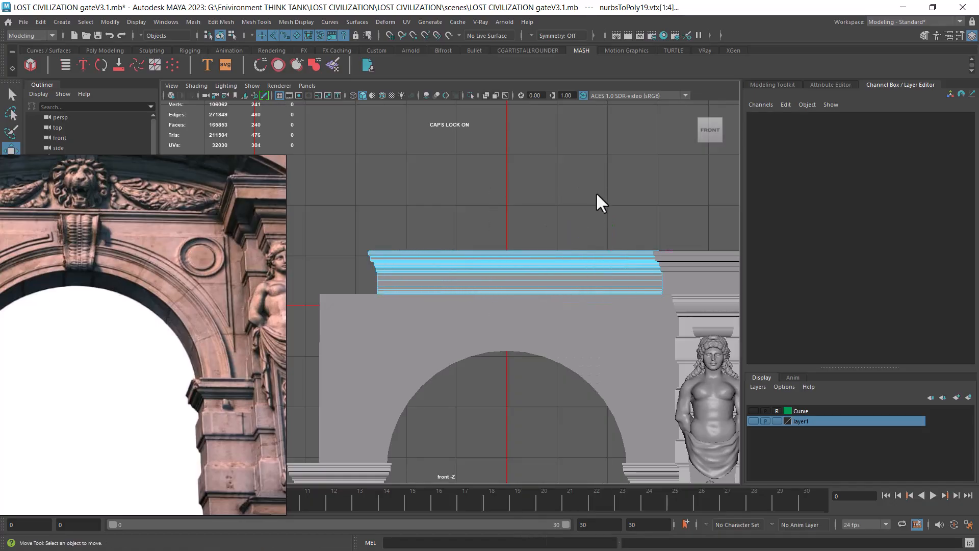
pyautogui.press('space')
pyautogui.moveTo(623, 339); pyautogui.dragTo(613, 199)
pyautogui.moveTo(515, 259); pyautogui.dragTo(619, 174, button='right')
pyautogui.click(619, 173)
pyautogui.keyDown('alt'); pyautogui.moveTo(612, 296); pyautogui.dragTo(655, 247); pyautogui.keyUp('alt')
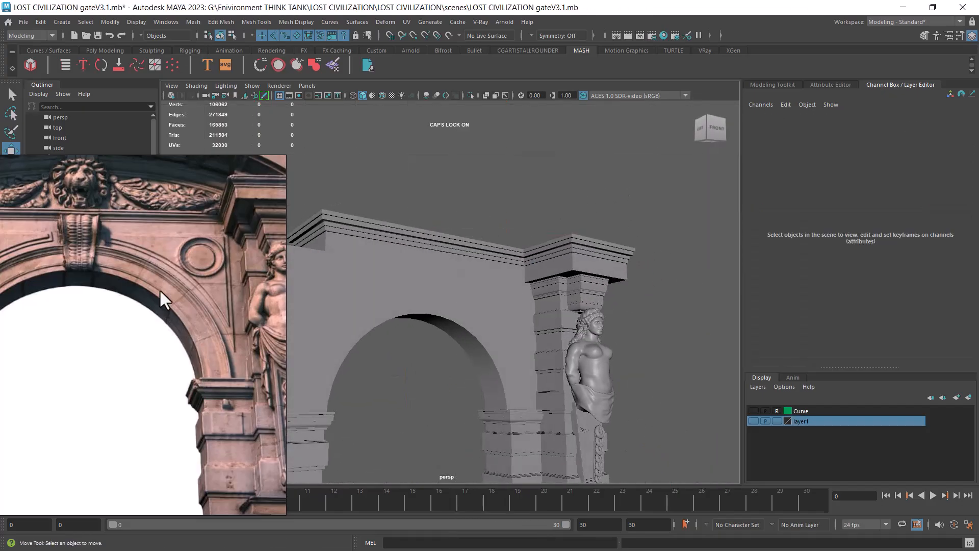
# Step: Compare the lengthened cornice with the reference photo, examining the thin molding band below the carved frieze closely
pyautogui.moveTo(156, 260); pyautogui.dragTo(173, 369, button='middle')
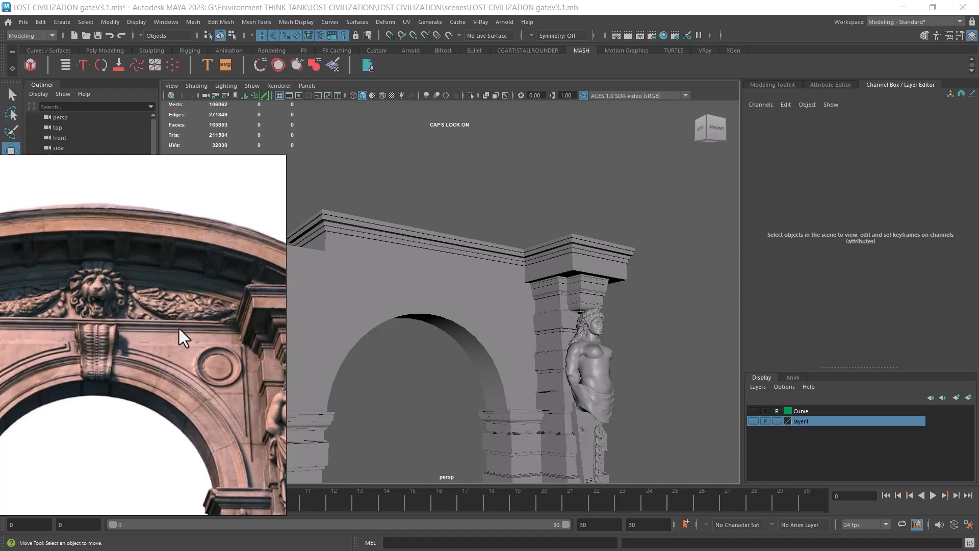
pyautogui.keyDown('alt'); pyautogui.moveTo(613, 289); pyautogui.dragTo(599, 292, button='right'); pyautogui.keyUp('alt')
pyautogui.moveTo(224, 352); pyautogui.dragTo(145, 308, button='middle')
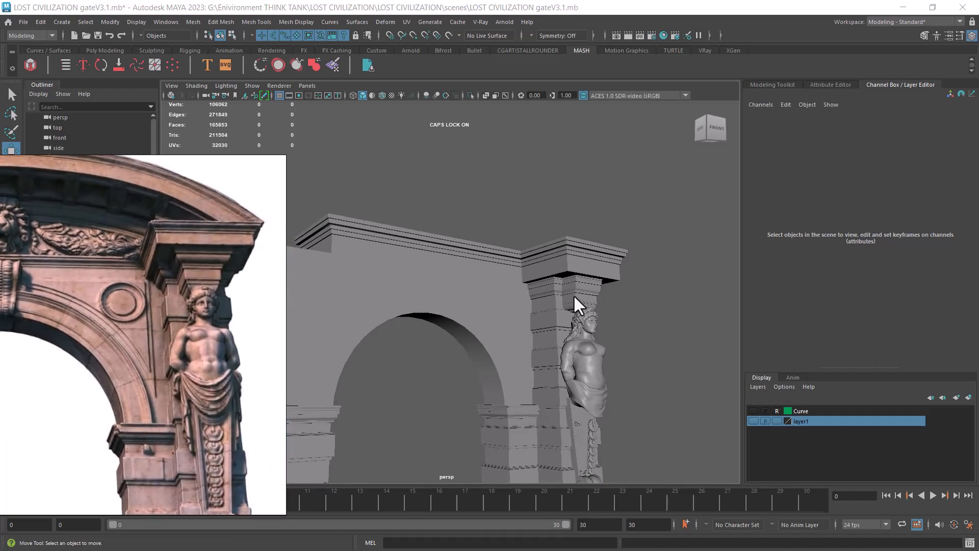
pyautogui.keyDown('alt'); pyautogui.moveTo(637, 348); pyautogui.dragTo(534, 317, button='right'); pyautogui.keyUp('alt')
pyautogui.keyDown('alt'); pyautogui.moveTo(534, 316); pyautogui.dragTo(633, 308, button='middle'); pyautogui.keyUp('alt')
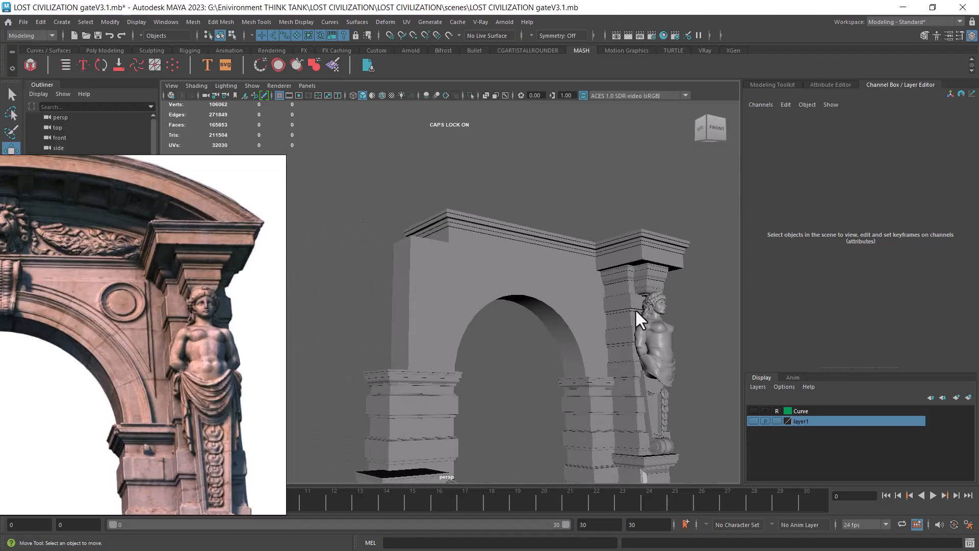
pyautogui.keyDown('alt'); pyautogui.moveTo(634, 308); pyautogui.dragTo(671, 346, button='right'); pyautogui.keyUp('alt')
pyautogui.moveTo(78, 270); pyautogui.dragTo(89, 337, button='middle')
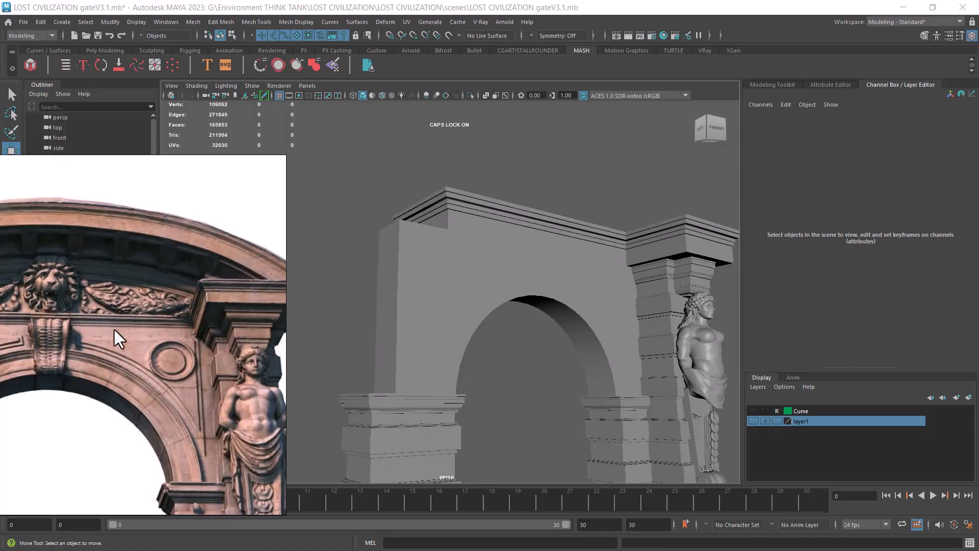
pyautogui.scroll(5, 115, 327)
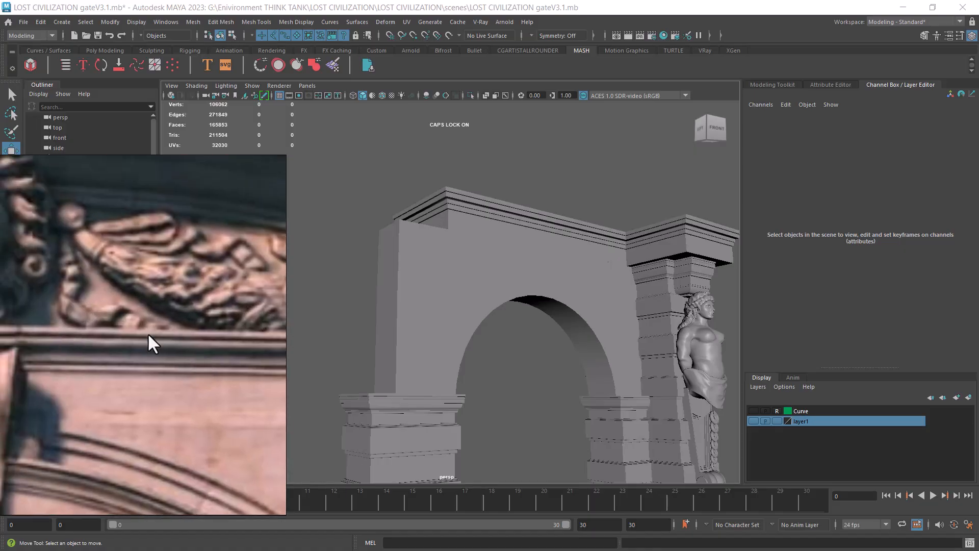
pyautogui.scroll(-5, 87, 304)
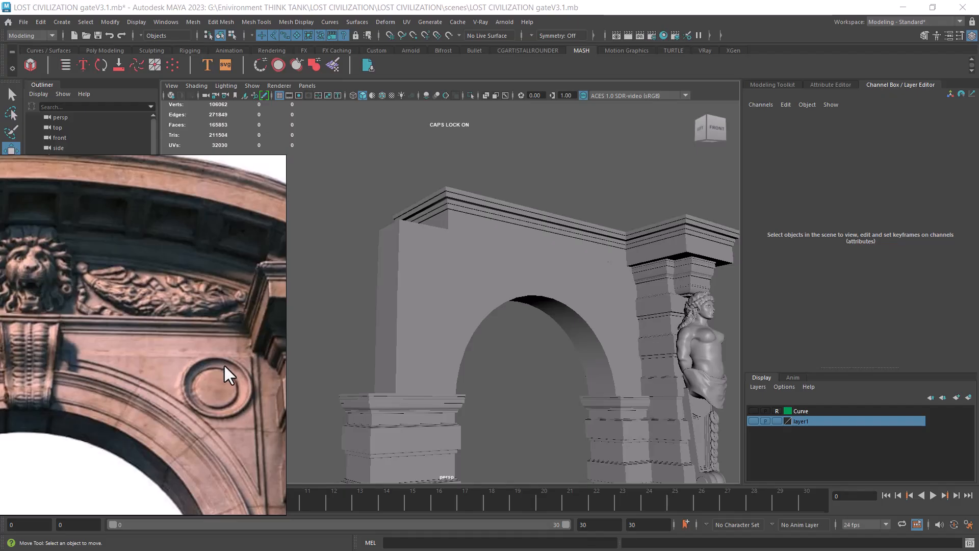
# Step: Examine the curved pediment, lion-head frieze and both column cornices in the reference photo
pyautogui.moveTo(159, 340); pyautogui.dragTo(233, 323, button='middle')
pyautogui.scroll(-2, 173, 333)
pyautogui.scroll(-2, 169, 337)
pyautogui.scroll(1, 128, 342)
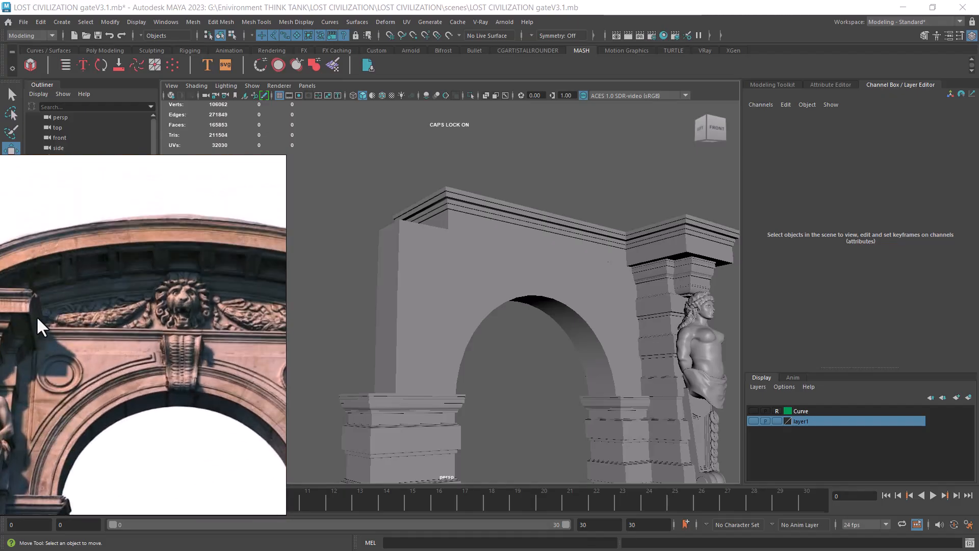
pyautogui.moveTo(271, 347); pyautogui.dragTo(163, 338, button='middle')
pyautogui.scroll(3, 163, 338)
pyautogui.moveTo(231, 320); pyautogui.dragTo(160, 347, button='middle')
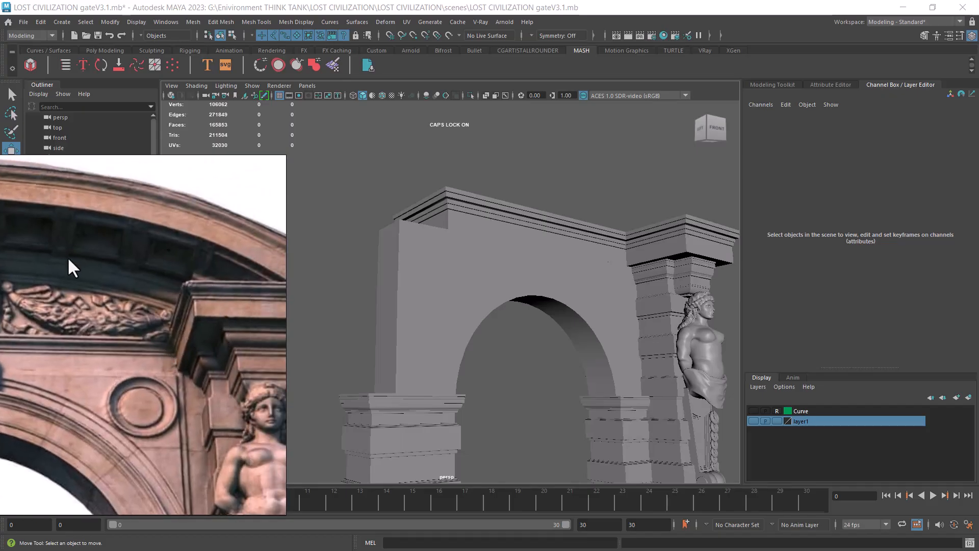
pyautogui.scroll(-2, 127, 312)
pyautogui.moveTo(104, 334); pyautogui.dragTo(115, 339, button='middle')
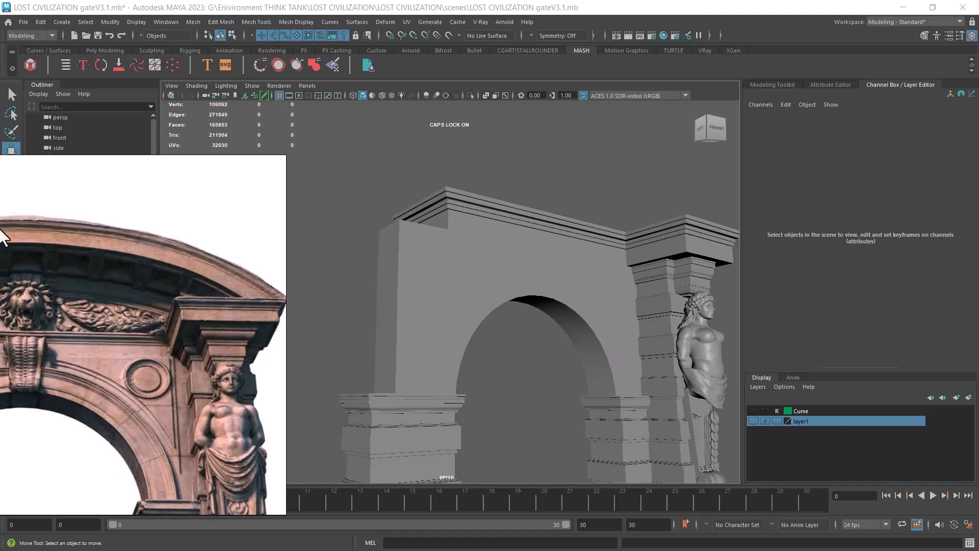
pyautogui.keyDown('alt'); pyautogui.moveTo(631, 264); pyautogui.dragTo(558, 280, button='middle'); pyautogui.keyUp('alt')
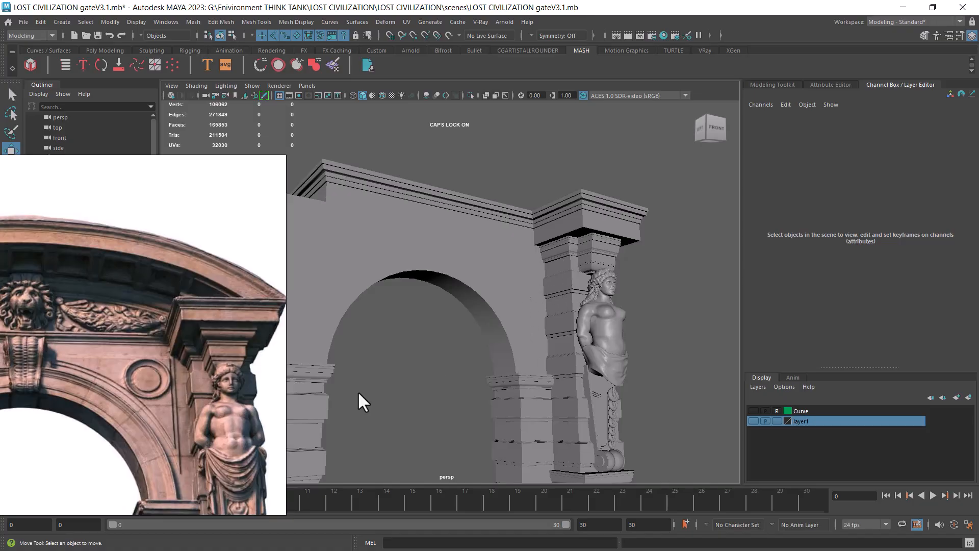
pyautogui.moveTo(89, 413); pyautogui.dragTo(115, 324, button='middle')
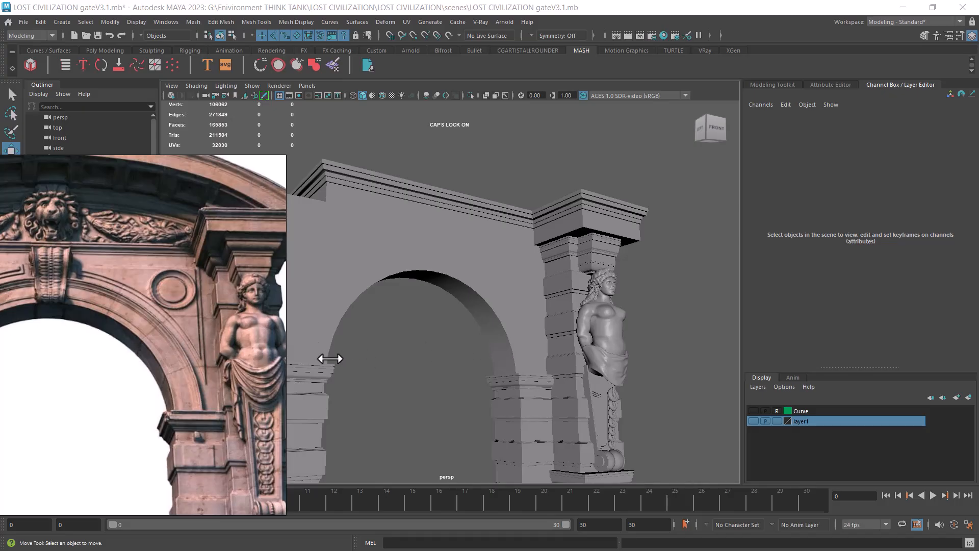
# Step: Select the arch wall and compare the gate's overall proportions from the front with the reference photo
pyautogui.click(508, 310)
pyautogui.keyDown('alt'); pyautogui.moveTo(545, 326); pyautogui.dragTo(577, 289, button='middle'); pyautogui.keyUp('alt')
pyautogui.keyDown('alt'); pyautogui.moveTo(577, 289); pyautogui.dragTo(535, 287); pyautogui.keyUp('alt')
pyautogui.moveTo(139, 322); pyautogui.dragTo(193, 365, button='middle')
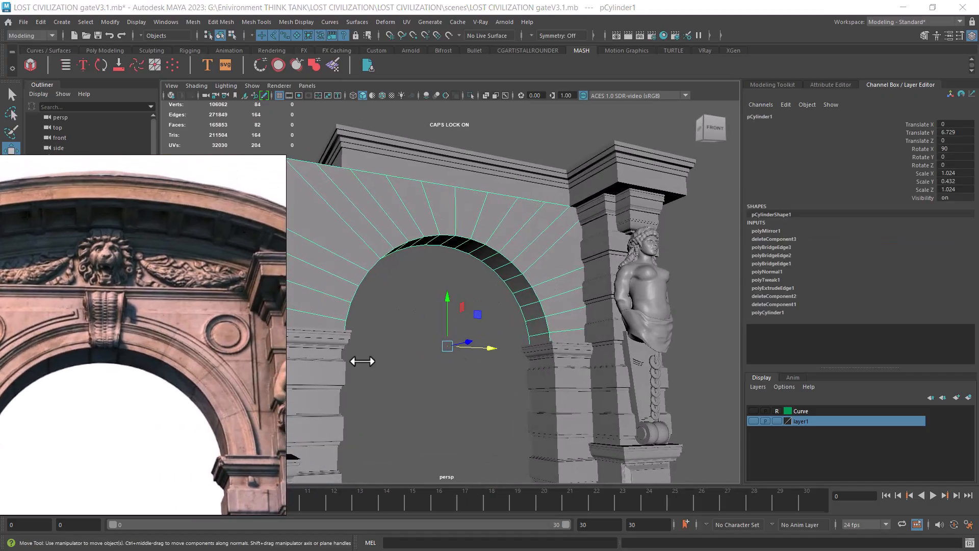
pyautogui.keyDown('alt'); pyautogui.moveTo(564, 292); pyautogui.dragTo(538, 280); pyautogui.keyUp('alt')
pyautogui.keyDown('alt'); pyautogui.moveTo(537, 280); pyautogui.dragTo(532, 300, button='right'); pyautogui.keyUp('alt')
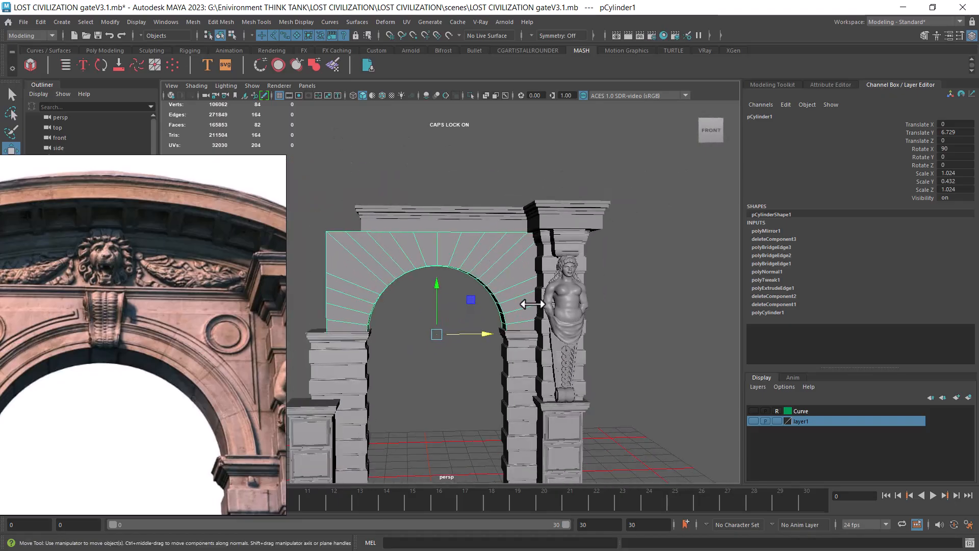
pyautogui.keyDown('alt'); pyautogui.moveTo(532, 300); pyautogui.dragTo(559, 253, button='middle'); pyautogui.keyUp('alt')
pyautogui.keyDown('alt'); pyautogui.moveTo(560, 254); pyautogui.dragTo(556, 245, button='right'); pyautogui.keyUp('alt')
pyautogui.keyDown('alt'); pyautogui.moveTo(573, 254); pyautogui.dragTo(585, 312, button='middle'); pyautogui.keyUp('alt')
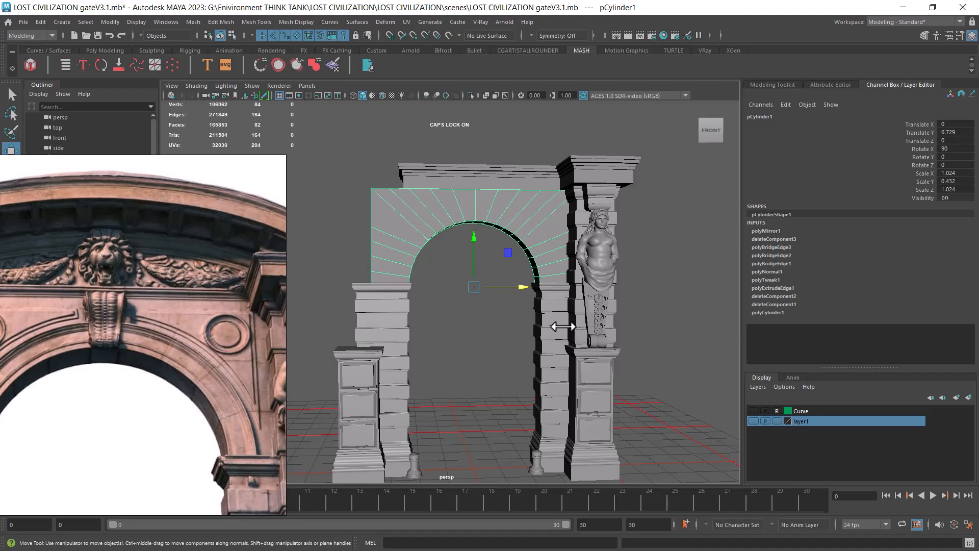
pyautogui.keyDown('alt'); pyautogui.moveTo(524, 364); pyautogui.dragTo(529, 366); pyautogui.keyUp('alt')
pyautogui.moveTo(211, 346); pyautogui.dragTo(130, 342, button='middle')
pyautogui.moveTo(202, 290); pyautogui.dragTo(138, 315, button='middle')
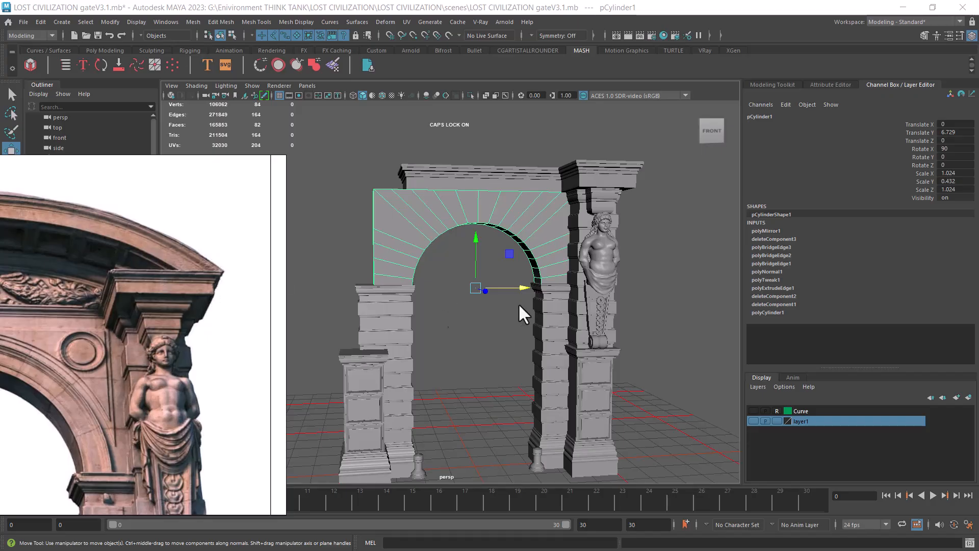
pyautogui.moveTo(108, 305); pyautogui.dragTo(166, 306, button='middle')
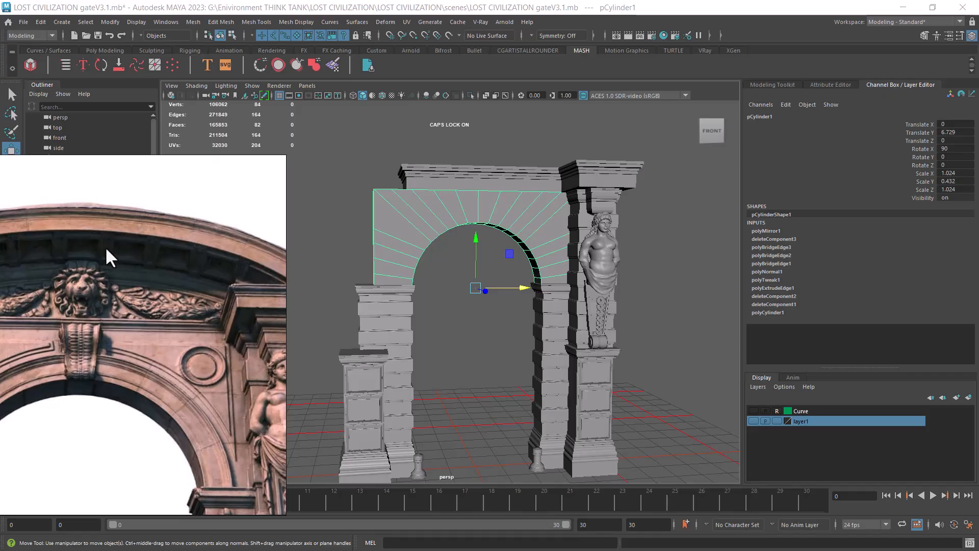
pyautogui.scroll(-2, 111, 273)
pyautogui.moveTo(72, 309); pyautogui.dragTo(135, 300, button='middle')
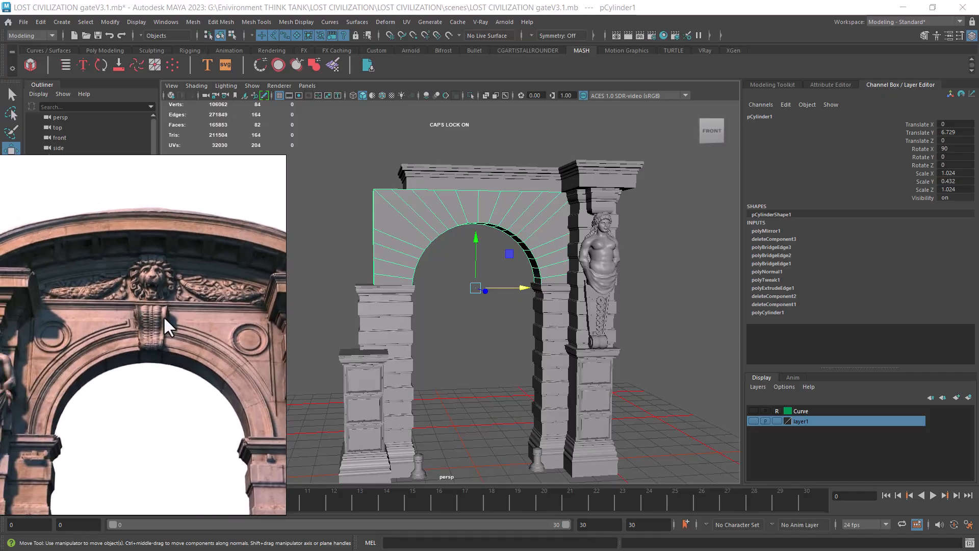
# Step: Clear the selection and examine the arch's curved molding and its seat on the pier in the reference photo
pyautogui.click(472, 337)
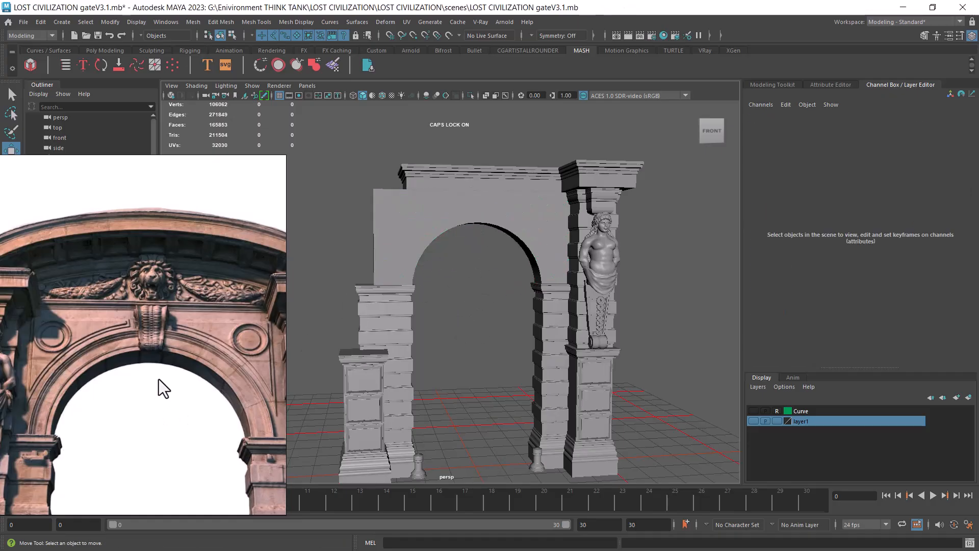
pyautogui.moveTo(158, 379); pyautogui.dragTo(102, 342, button='middle')
pyautogui.scroll(5, 176, 351)
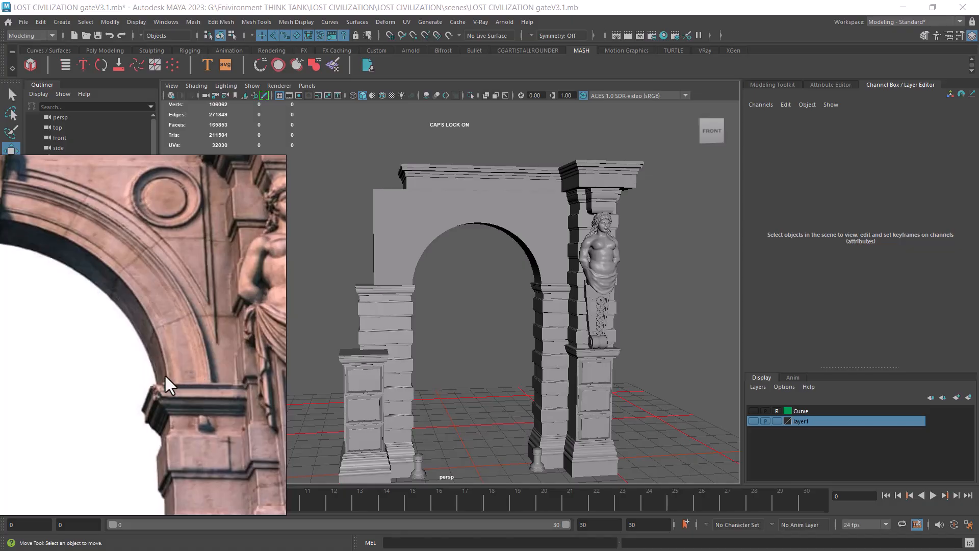
pyautogui.keyDown('alt'); pyautogui.moveTo(555, 306); pyautogui.dragTo(520, 260, button='right'); pyautogui.keyUp('alt')
pyautogui.keyDown('alt'); pyautogui.moveTo(520, 260); pyautogui.dragTo(532, 258, button='middle'); pyautogui.keyUp('alt')
pyautogui.keyDown('alt'); pyautogui.moveTo(532, 257); pyautogui.dragTo(559, 284, button='right'); pyautogui.keyUp('alt')
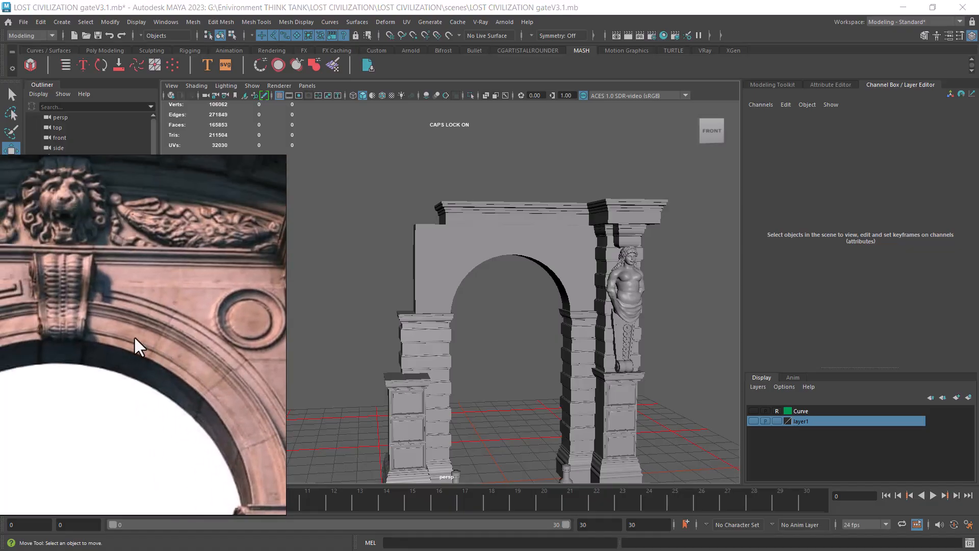
pyautogui.scroll(-5, 150, 320)
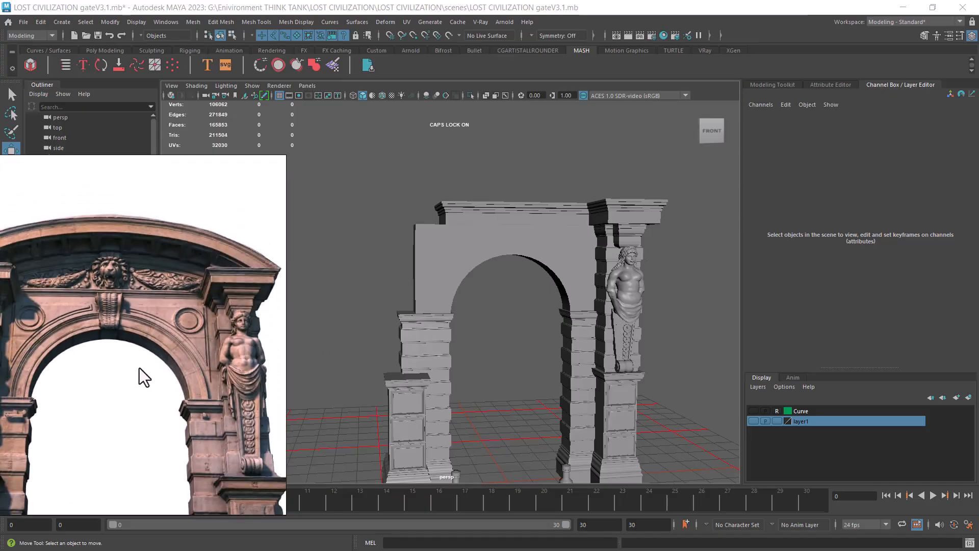
pyautogui.scroll(3, 558, 274)
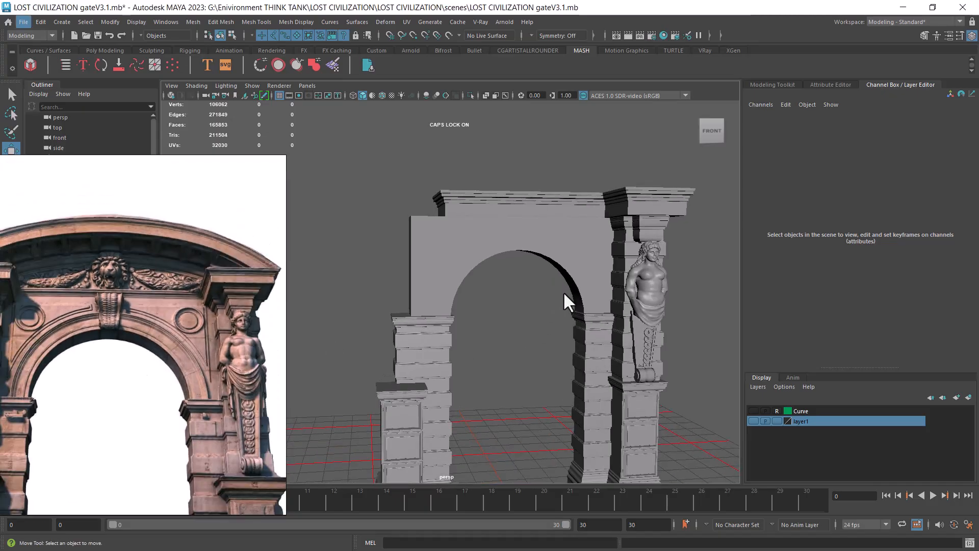
# Step: Switch to a wireframe front view and turn on the reference image layer layer1 to examine the roundel beside the arch
pyautogui.rightClick(555, 271)
pyautogui.press('space')
pyautogui.moveTo(528, 277); pyautogui.dragTo(522, 304)
pyautogui.press('4')
pyautogui.keyDown('alt'); pyautogui.moveTo(599, 303); pyautogui.dragTo(572, 240, button='middle'); pyautogui.keyUp('alt')
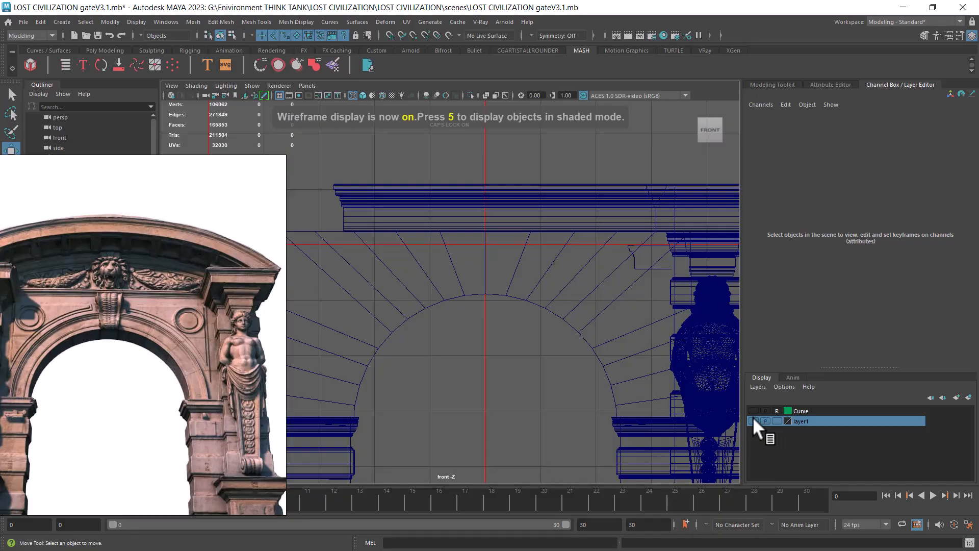
pyautogui.click(754, 421)
pyautogui.scroll(5, 619, 343)
pyautogui.scroll(5, 531, 330)
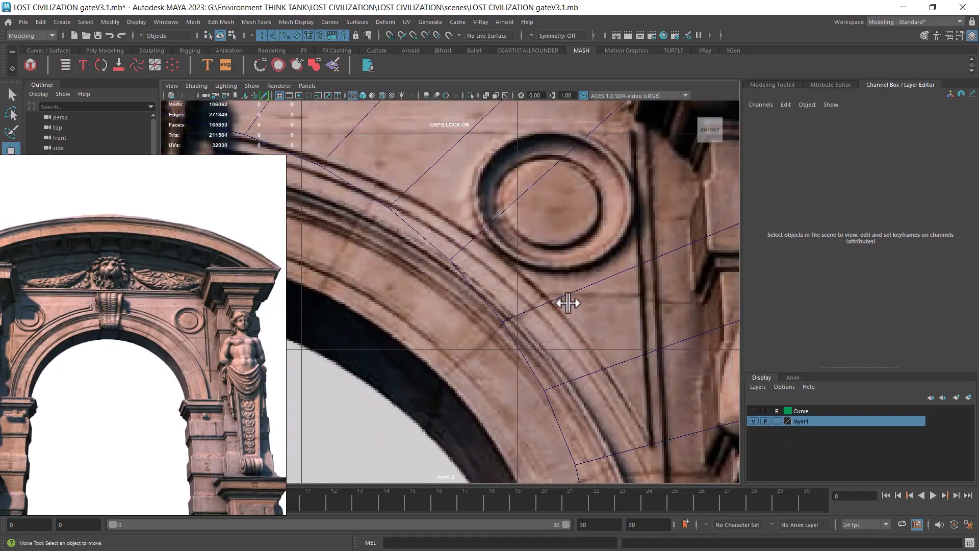
pyautogui.scroll(-8, 526, 302)
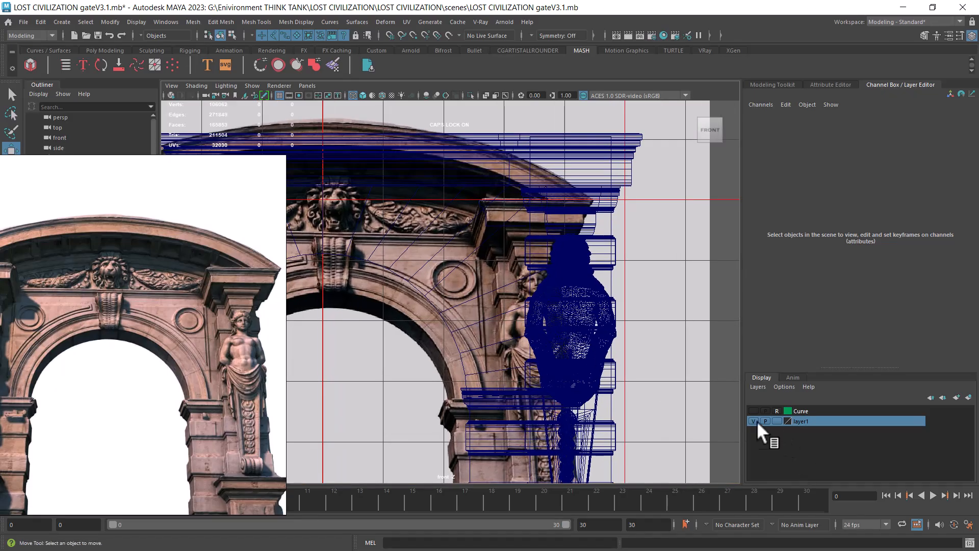
# Step: Hide everything except the reference image plane for a clear view of the roundel
pyautogui.click(684, 390)
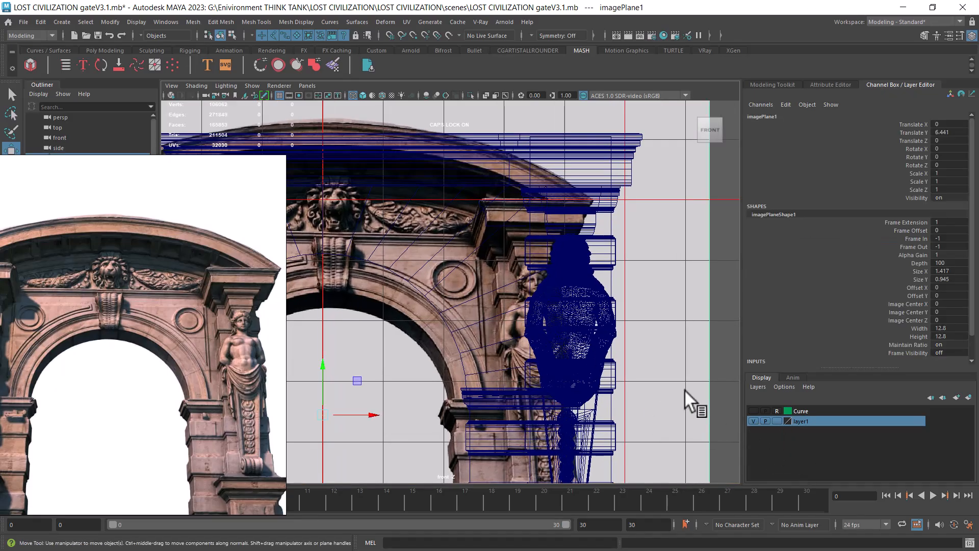
pyautogui.hotkey('alt', 'h')
pyautogui.scroll(5, 542, 448)
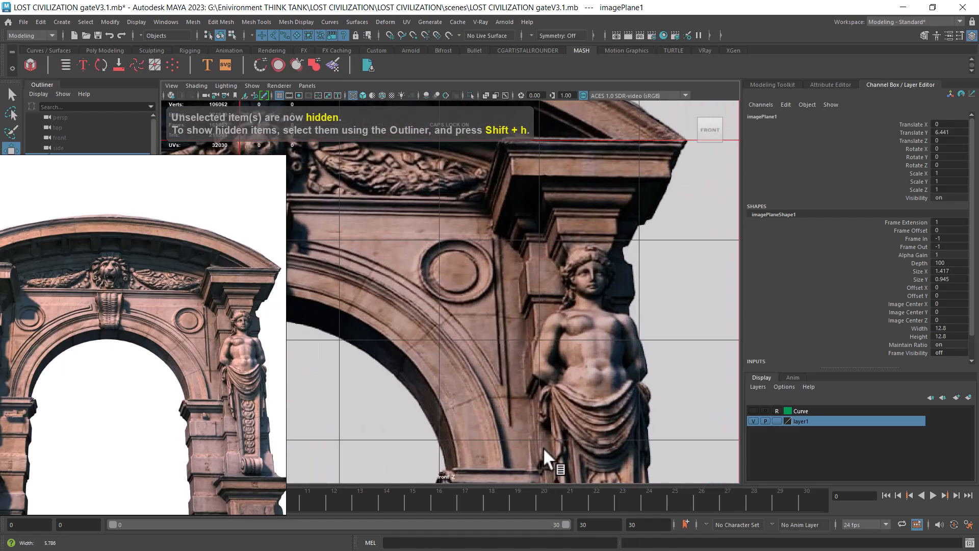
pyautogui.scroll(8, 463, 362)
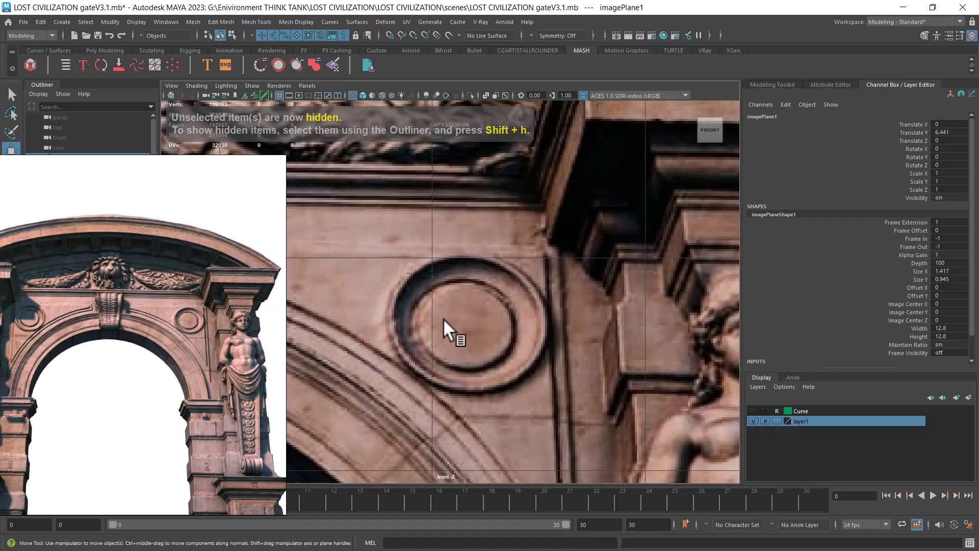
# Step: Start a CV curve at the roundel's centre and run it straight out to the inner disc's edge, beginning the downward bend
pyautogui.click(59, 23)
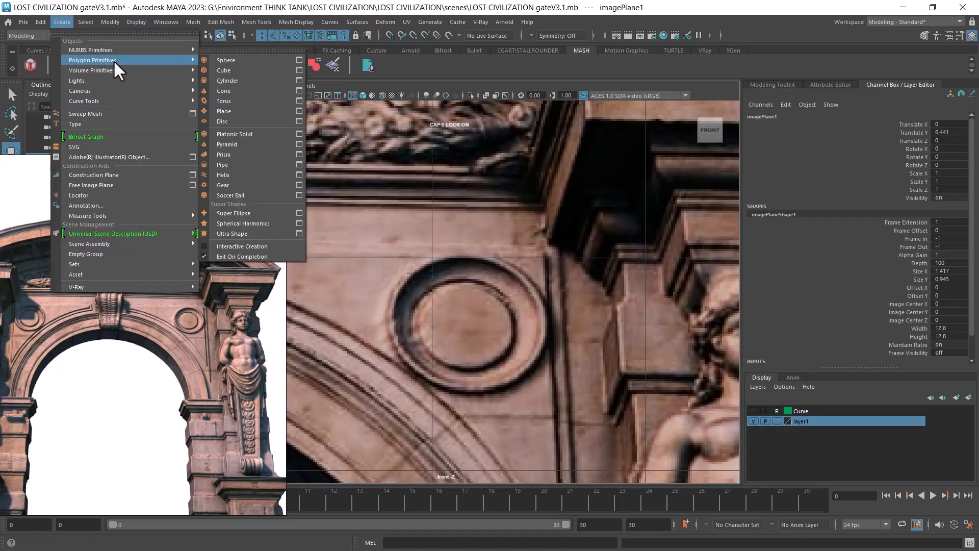
pyautogui.moveTo(118, 101)
pyautogui.click(229, 100)
pyautogui.scroll(4, 586, 389)
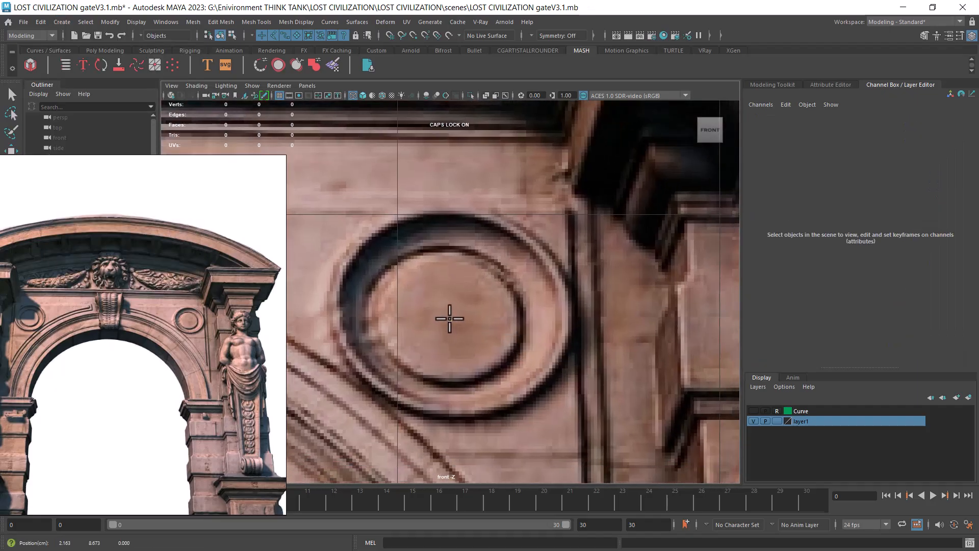
pyautogui.click(450, 319)
pyautogui.click(493, 319)
pyautogui.click(512, 320)
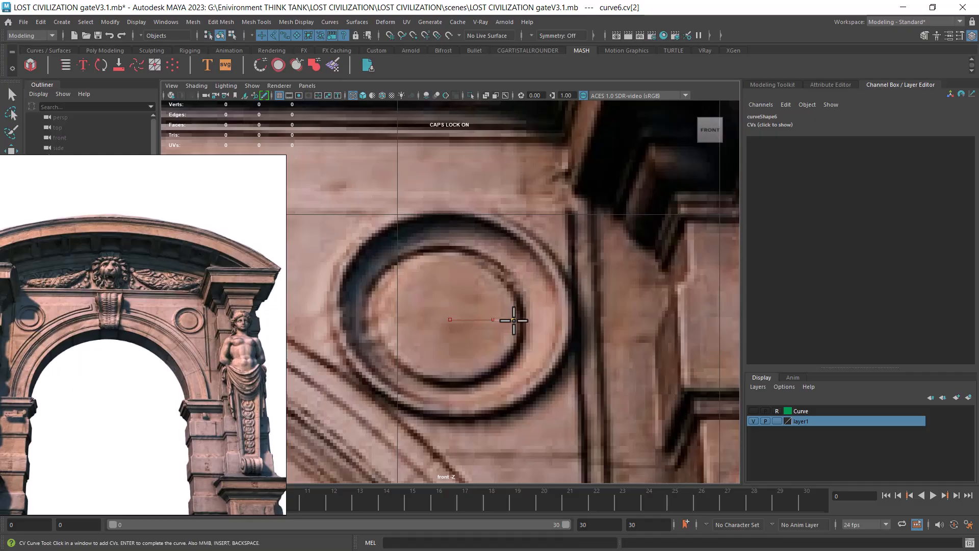
pyautogui.click(519, 321)
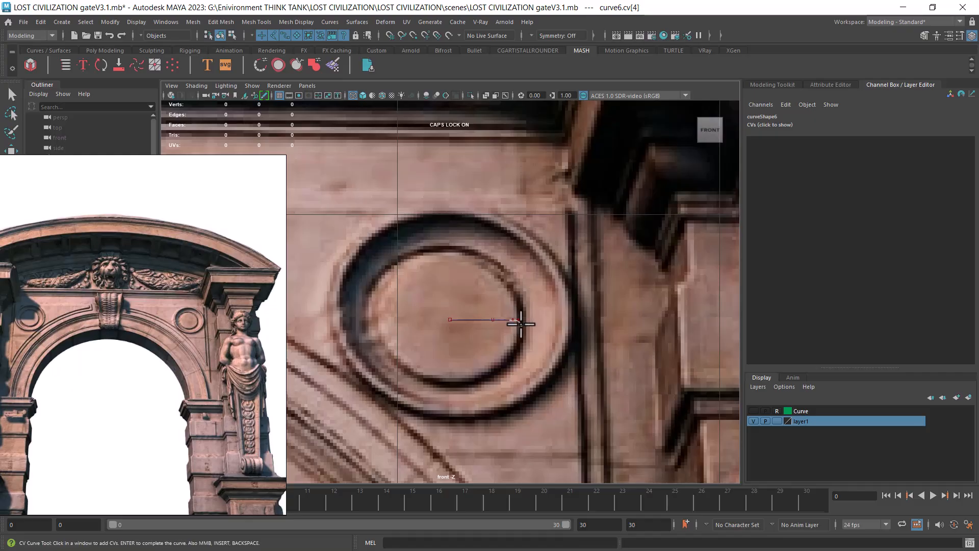
pyautogui.click(522, 329)
pyautogui.click(523, 331)
# Step: Continue the profile curve along the roundel's recessed groove and up onto the raised outer rim
pyautogui.scroll(3, 530, 339)
pyautogui.click(516, 297)
pyautogui.click(533, 295)
pyautogui.click(549, 295)
pyautogui.click(555, 294)
pyautogui.click(557, 282)
pyautogui.click(560, 277)
pyautogui.click(570, 275)
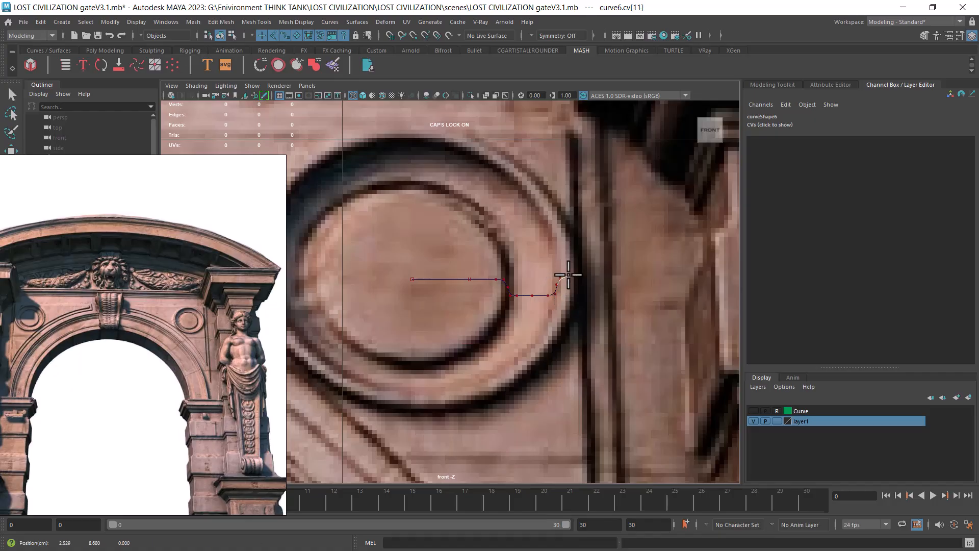
# Step: Round the profile down the rim's outer side, run it back beneath the roundel's centre, and finish the curve
pyautogui.click(571, 286)
pyautogui.click(573, 296)
pyautogui.click(574, 306)
pyautogui.click(568, 311)
pyautogui.click(553, 313)
pyautogui.click(461, 313)
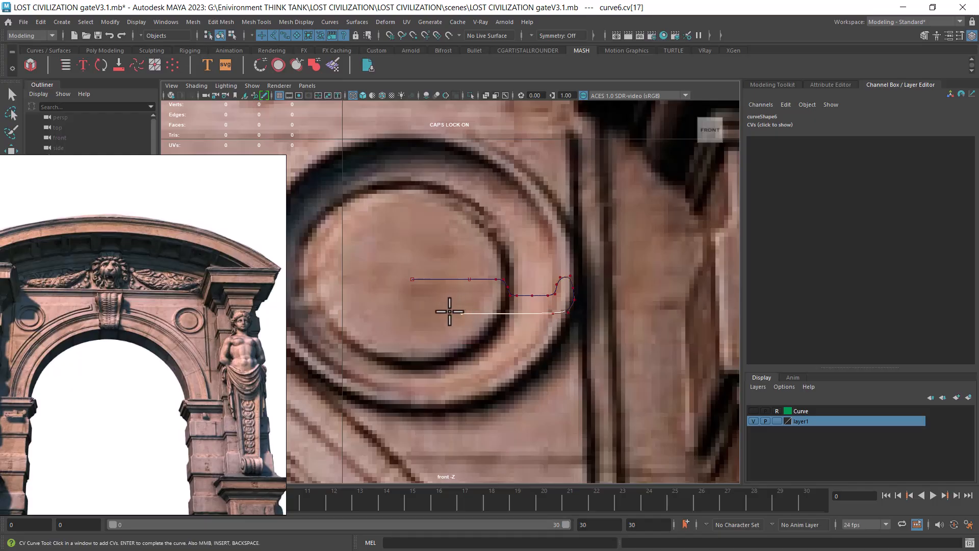
pyautogui.click(411, 312)
pyautogui.click(417, 311)
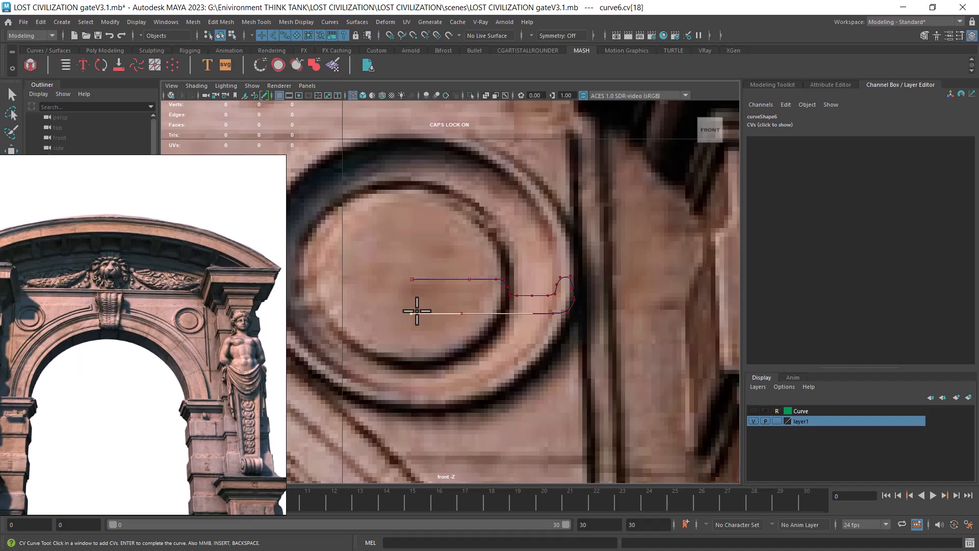
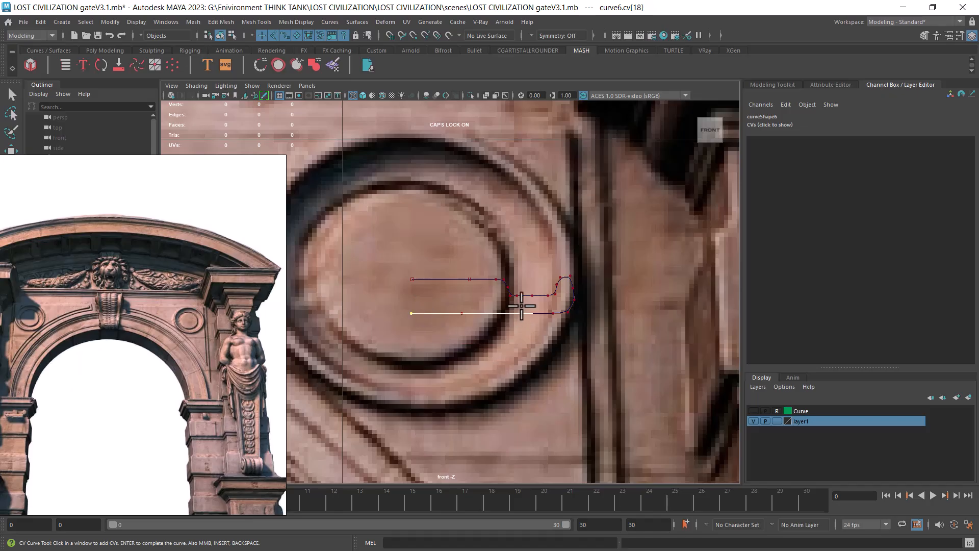
pyautogui.rightClick(493, 288)
pyautogui.moveTo(494, 288); pyautogui.dragTo(502, 284, button='right')
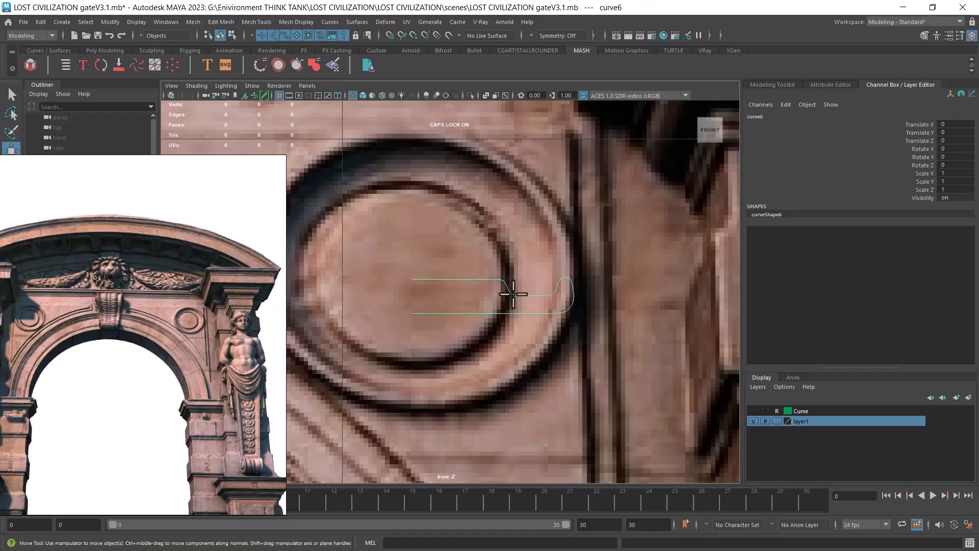
# Step: Hide everything except the roundel profile curve and return to the front view
pyautogui.hotkey('alt', 'h')
pyautogui.press('space')
pyautogui.moveTo(525, 306); pyautogui.dragTo(487, 294)
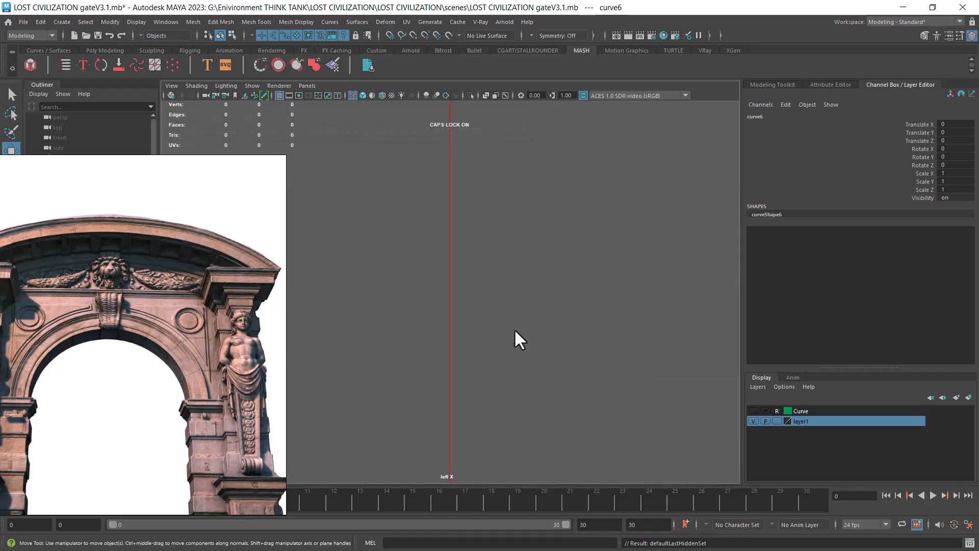
pyautogui.press('space')
pyautogui.moveTo(534, 295); pyautogui.dragTo(564, 331)
pyautogui.click(238, 164)
pyautogui.moveTo(532, 265)
pyautogui.mouseDown()
pyautogui.moveTo(504, 314)
pyautogui.moveTo(492, 315)
pyautogui.mouseUp()
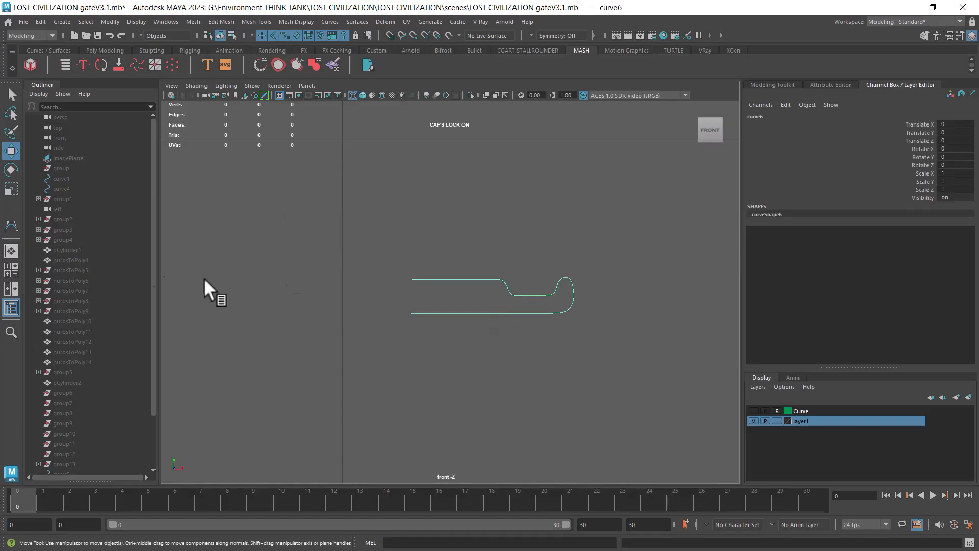
# Step: Switch to a four-view layout, enlarge the front and side views, and frame the profile curve in them
pyautogui.click(10, 269)
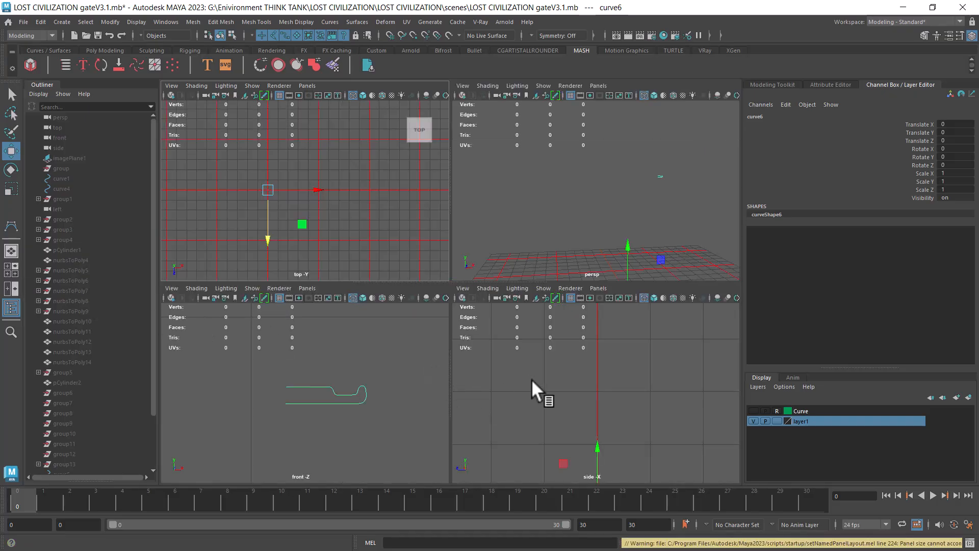
pyautogui.moveTo(459, 281); pyautogui.dragTo(466, 140)
pyautogui.scroll(5, 632, 237)
pyautogui.keyDown('alt'); pyautogui.moveTo(625, 434); pyautogui.dragTo(629, 298, button='middle'); pyautogui.keyUp('alt')
pyautogui.scroll(8, 625, 374)
pyautogui.press('f')
pyautogui.scroll(2, 346, 371)
pyautogui.press('f')
pyautogui.scroll(1, 342, 359)
pyautogui.scroll(3, 356, 382)
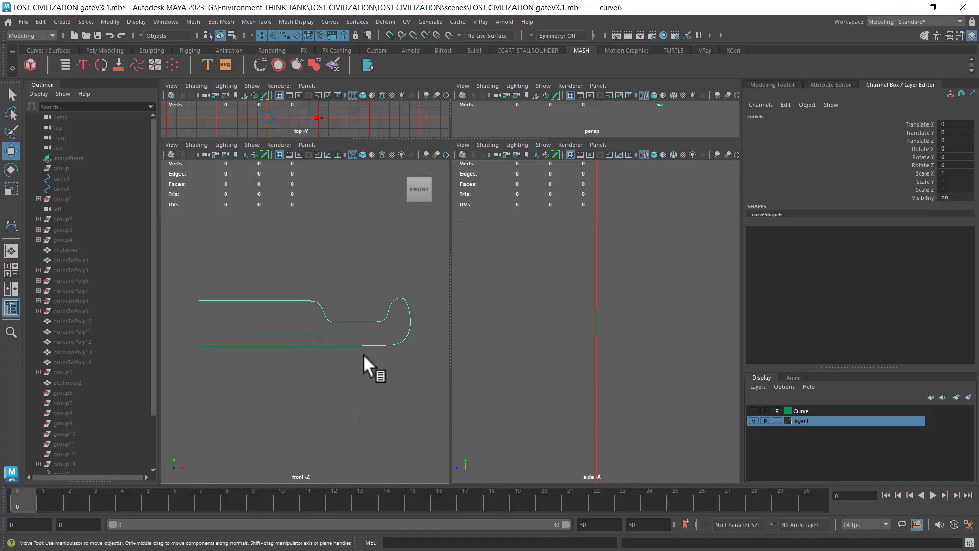
# Step: Snap the profile curve's pivot to its upper starting point at the roundel's centre
pyautogui.press('e')
pyautogui.press('w')
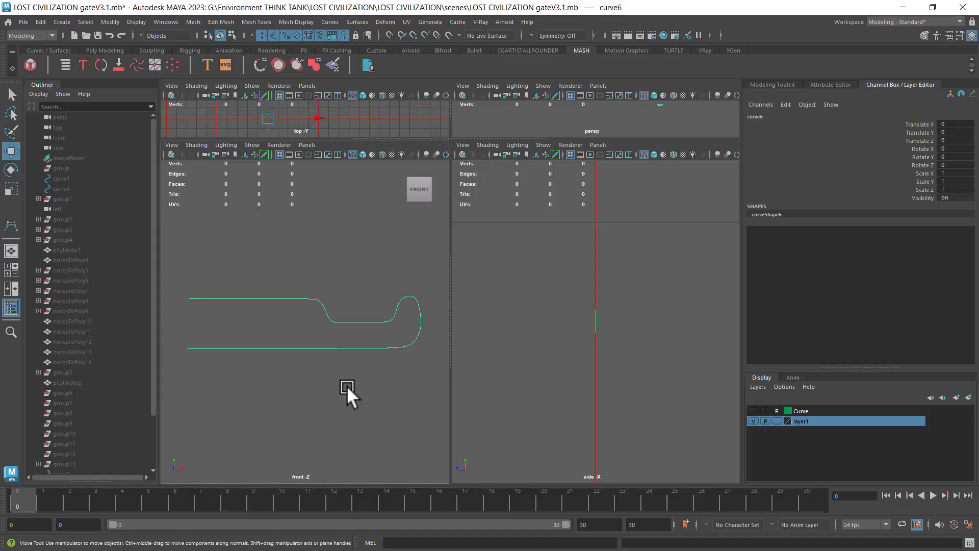
pyautogui.press('d')
pyautogui.press('v')
pyautogui.moveTo(210, 299); pyautogui.dragTo(178, 299, button='middle')
# Step: Set the profile curve's Rotate X to 90 and clear the selection
pyautogui.press('e')
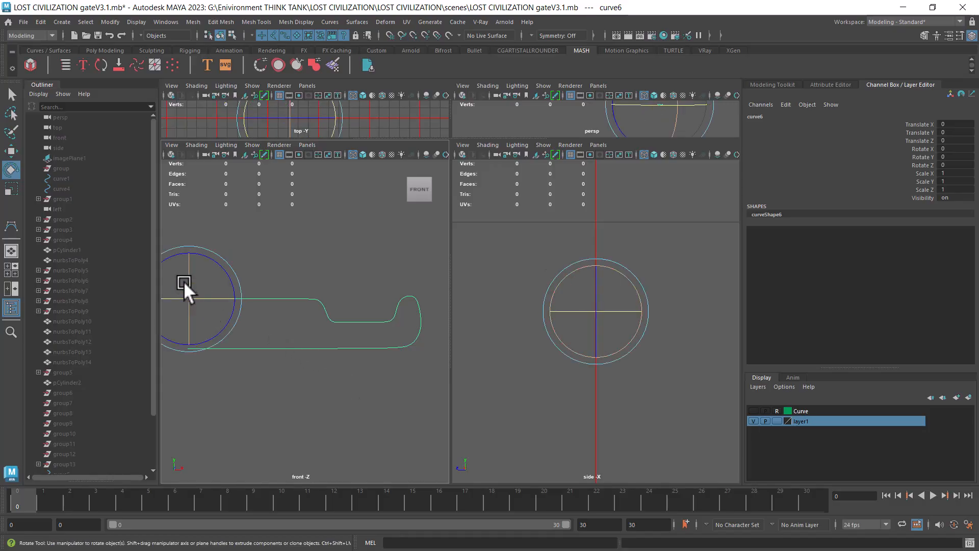
pyautogui.moveTo(187, 268); pyautogui.dragTo(188, 298)
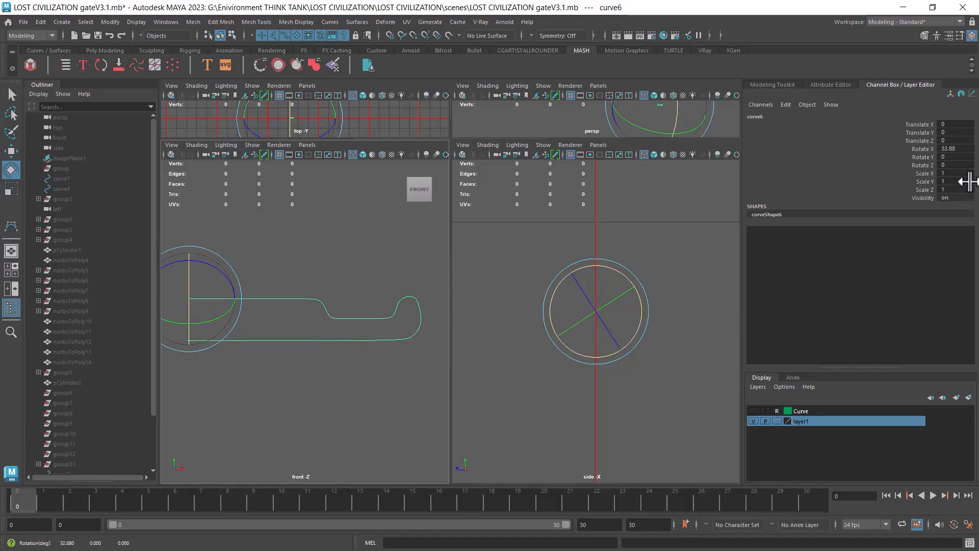
pyautogui.click(949, 148)
pyautogui.write('90')
pyautogui.press('Return')
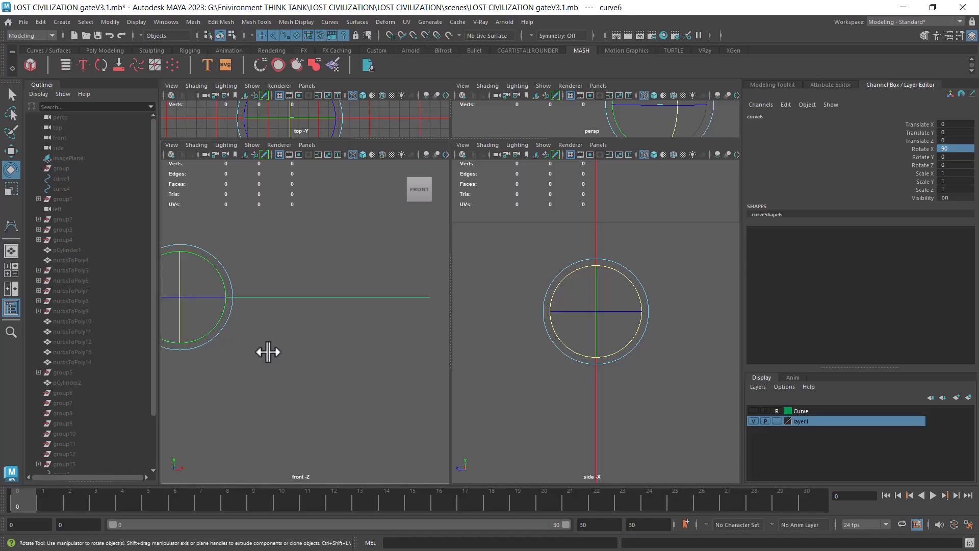
pyautogui.press('w')
pyautogui.click(644, 371)
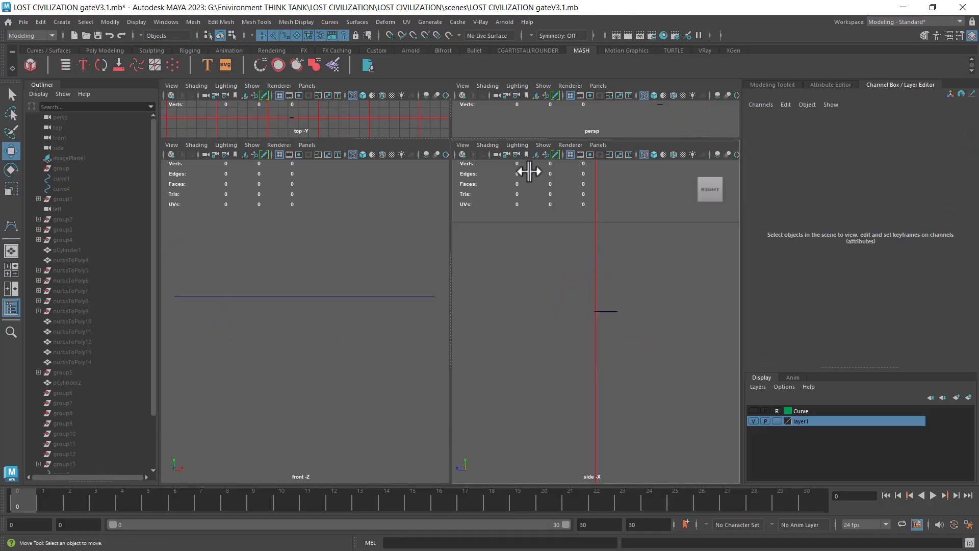
# Step: Enlarge the perspective view to inspect the rotated profile curve and show all hidden objects again
pyautogui.moveTo(512, 137); pyautogui.dragTo(511, 275)
pyautogui.moveTo(665, 159); pyautogui.dragTo(640, 180)
pyautogui.press('f')
pyautogui.keyDown('alt'); pyautogui.moveTo(665, 256); pyautogui.dragTo(632, 271); pyautogui.keyUp('alt')
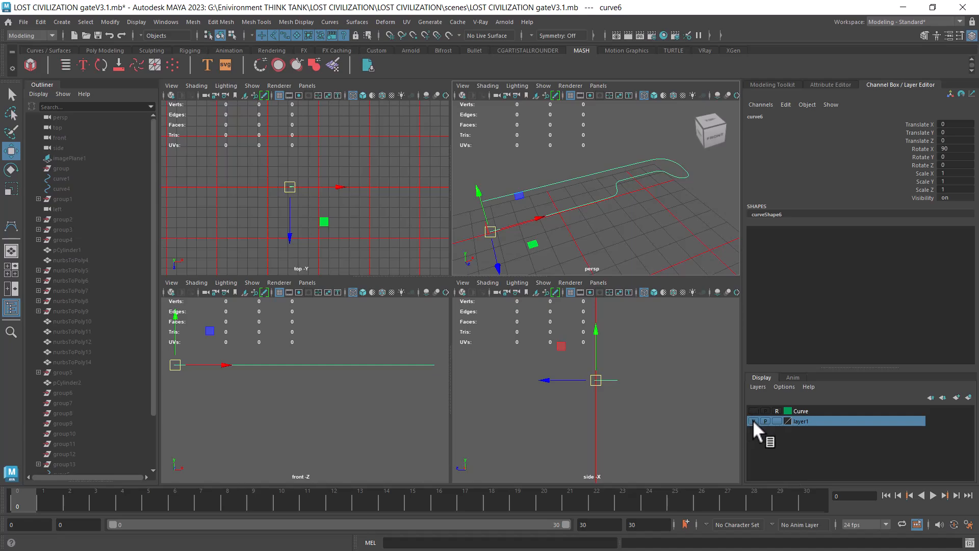
pyautogui.click(135, 22)
pyautogui.moveTo(173, 90)
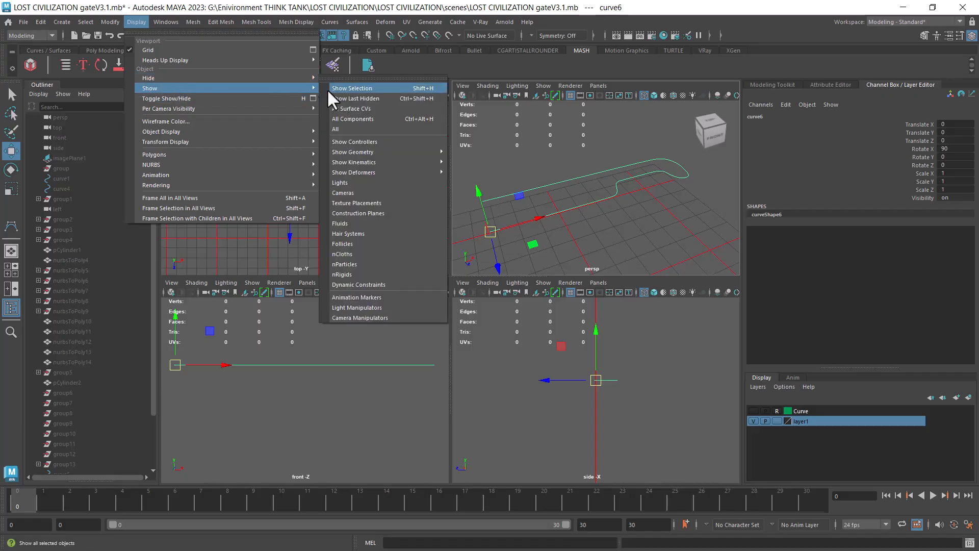
pyautogui.click(347, 128)
# Step: Move the profile curve along Z to a Translate Z of 0.058 and hide everything else
pyautogui.keyDown('alt'); pyautogui.moveTo(632, 237); pyautogui.dragTo(442, 175); pyautogui.keyUp('alt')
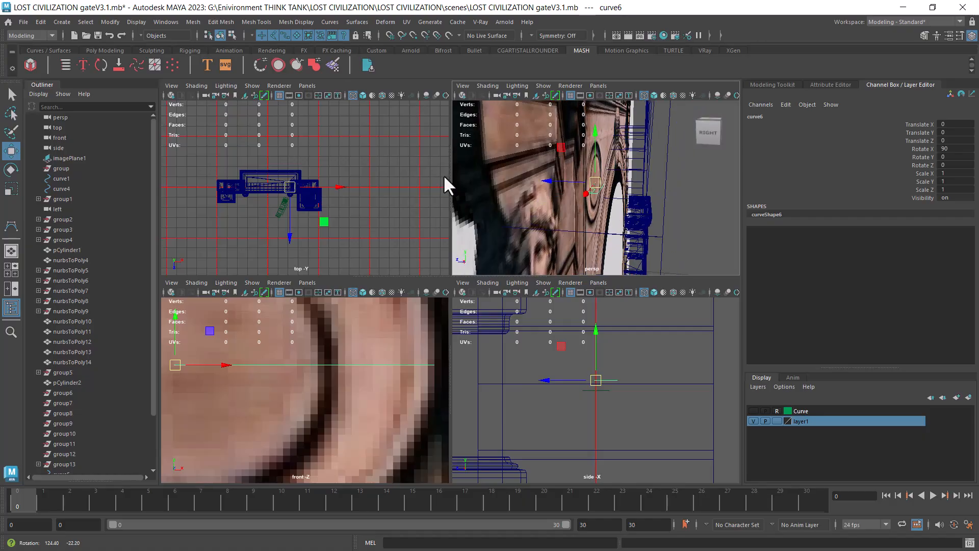
pyautogui.moveTo(549, 379); pyautogui.dragTo(534, 381)
pyautogui.keyDown('alt'); pyautogui.moveTo(564, 228); pyautogui.dragTo(685, 251); pyautogui.keyUp('alt')
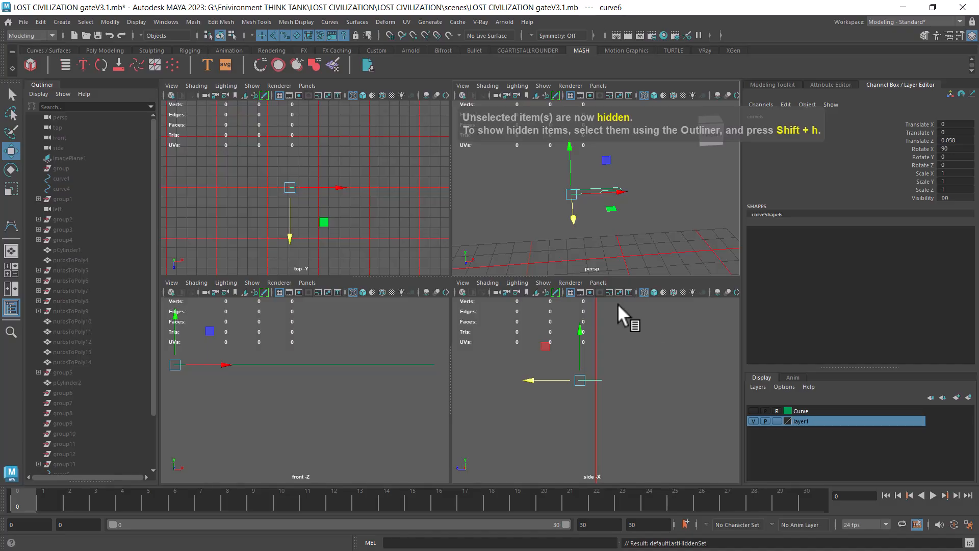
# Step: Try to revolve the profile curve about the Y axis
pyautogui.click(356, 23)
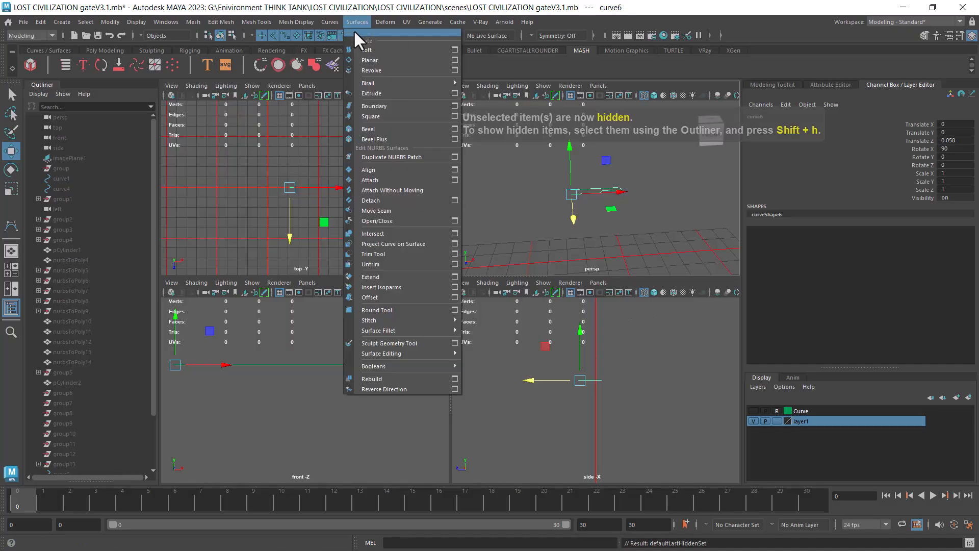
pyautogui.click(394, 69)
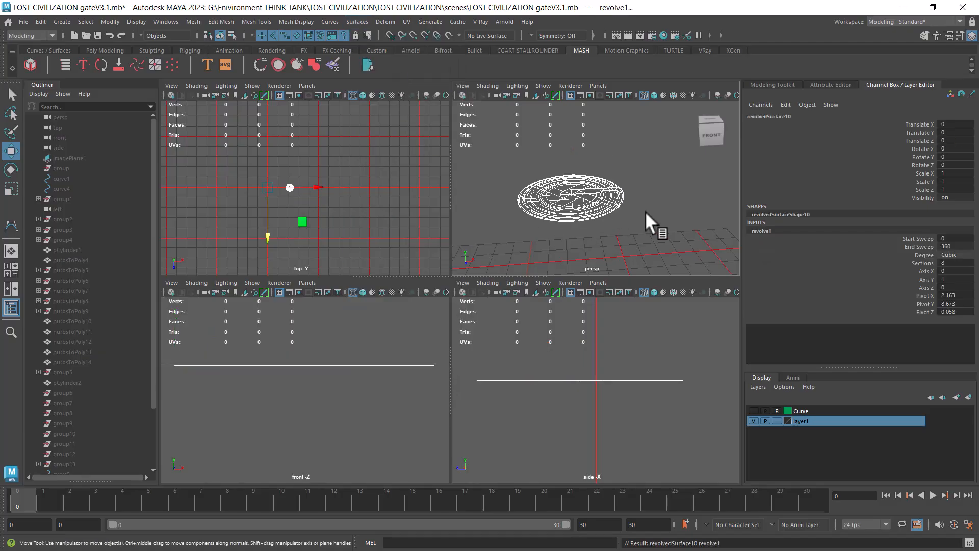
pyautogui.hotkey('ctrl', 'z')
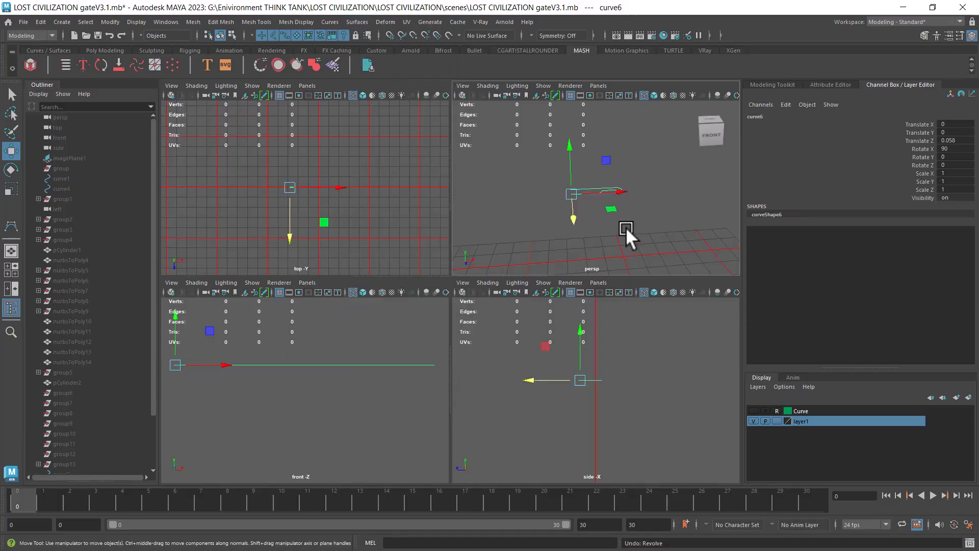
# Step: Open the Revolve options for the profile curve and move the dialog clear of the perspective view
pyautogui.click(350, 23)
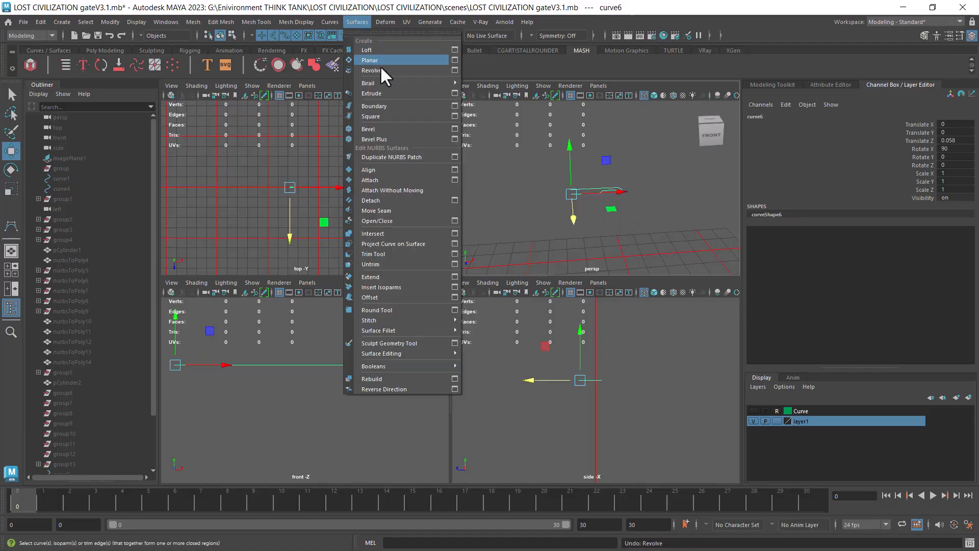
pyautogui.click(454, 70)
pyautogui.moveTo(699, 135); pyautogui.dragTo(356, 86)
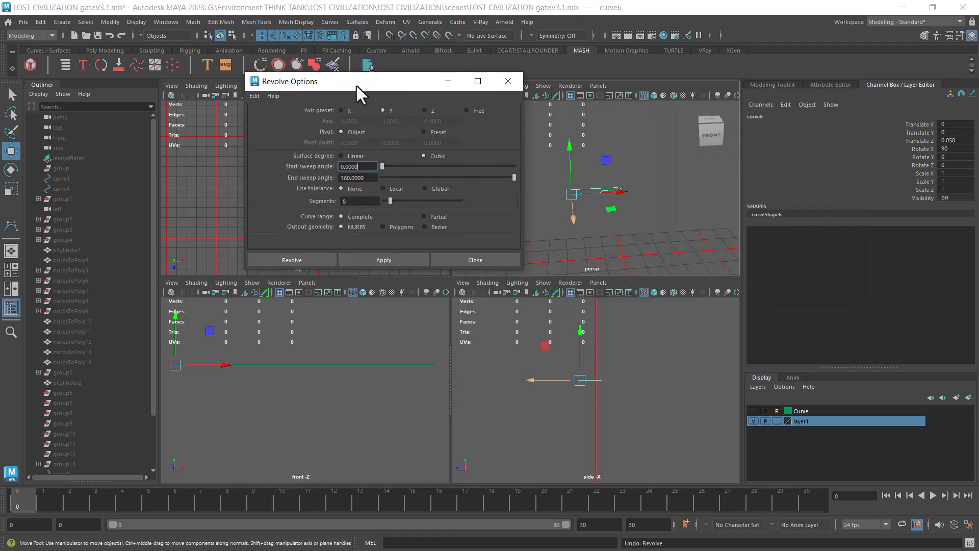
# Step: Try to revolve the profile curve about the X axis
pyautogui.click(340, 110)
pyautogui.click(382, 259)
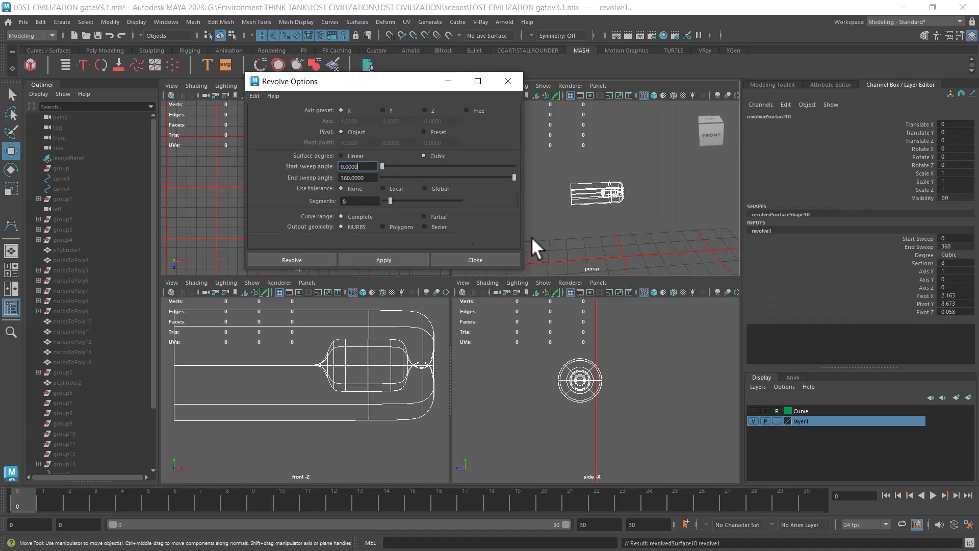
pyautogui.hotkey('ctrl', 'z')
# Step: Revolve the profile curve 360 degrees about the Z axis and inspect the resulting roundel surface in shaded display
pyautogui.click(424, 110)
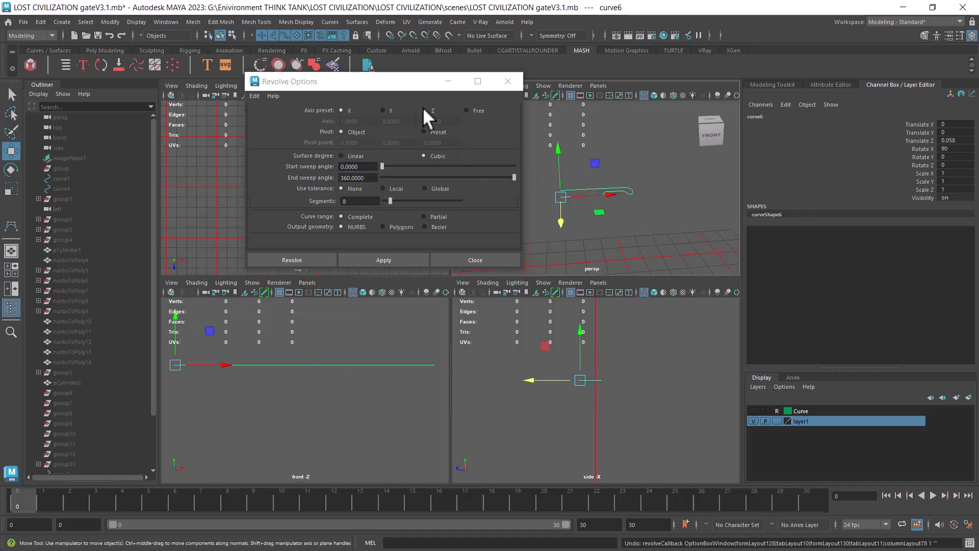
pyautogui.click(385, 259)
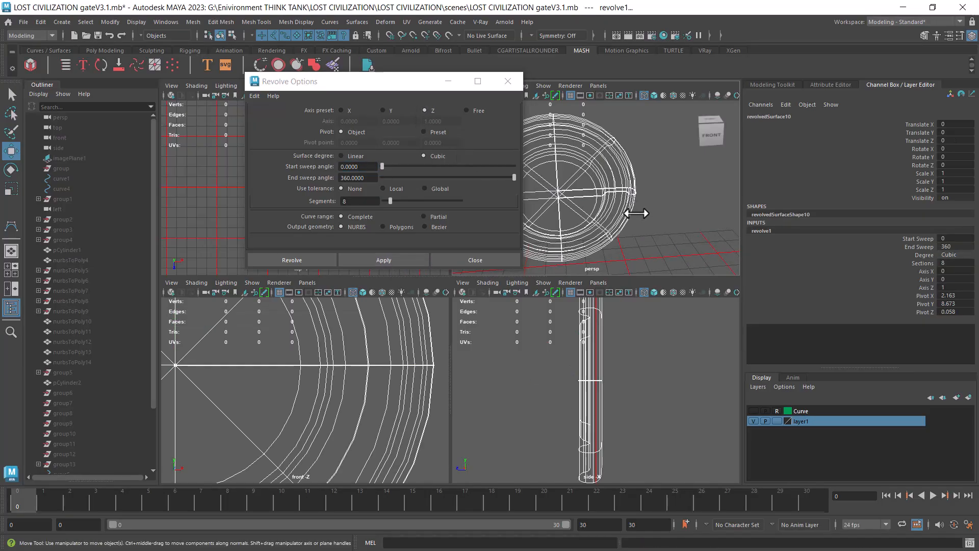
pyautogui.press('4')
pyautogui.press('5')
pyautogui.moveTo(637, 210)
pyautogui.keyDown('alt'); pyautogui.mouseDown()
pyautogui.moveTo(700, 209)
pyautogui.moveTo(652, 196)
pyautogui.mouseUp(); pyautogui.keyUp('alt')
pyautogui.click(651, 196)
pyautogui.click(623, 212)
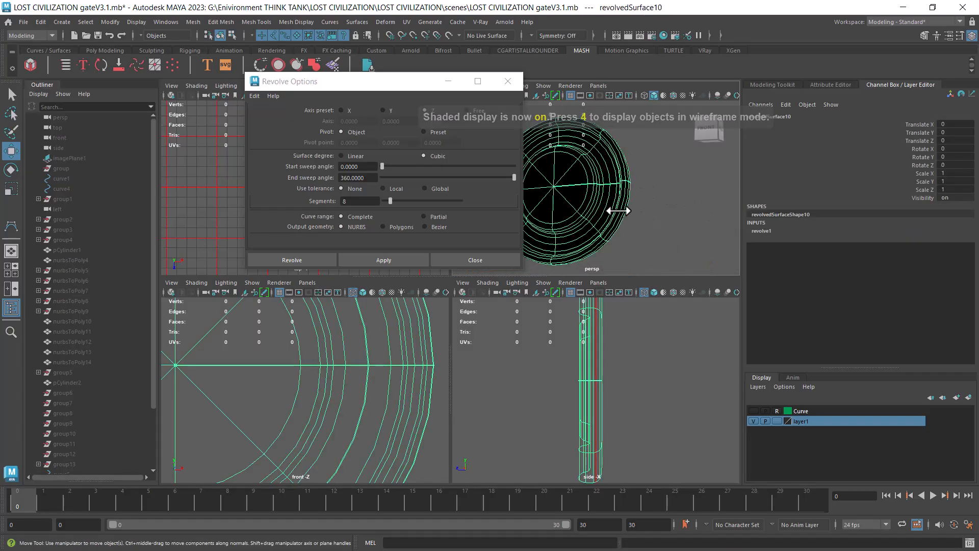
# Step: Reverse the surface direction of the revolved roundel and close the Revolve options
pyautogui.click(357, 22)
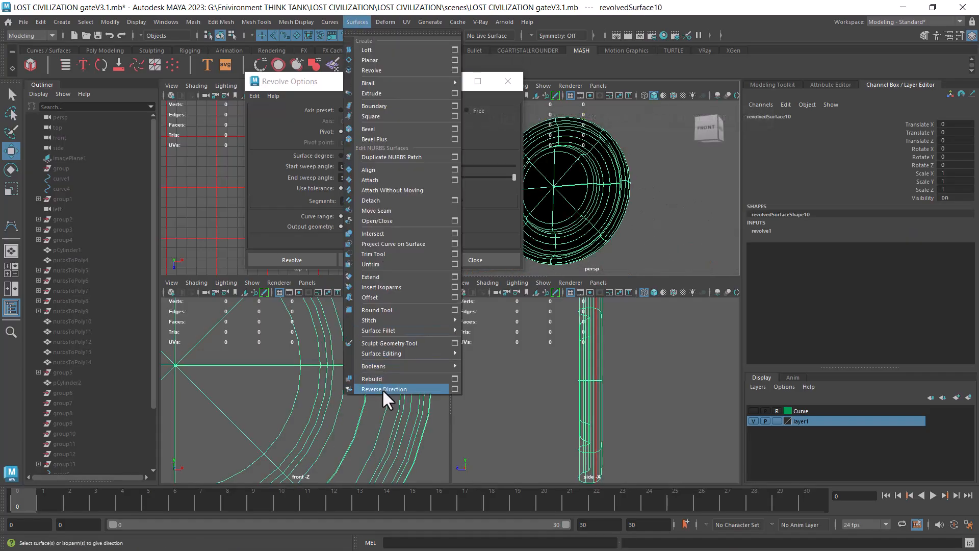
pyautogui.click(382, 388)
pyautogui.click(631, 219)
pyautogui.keyDown('alt'); pyautogui.moveTo(662, 161); pyautogui.dragTo(655, 184); pyautogui.keyUp('alt')
pyautogui.click(474, 260)
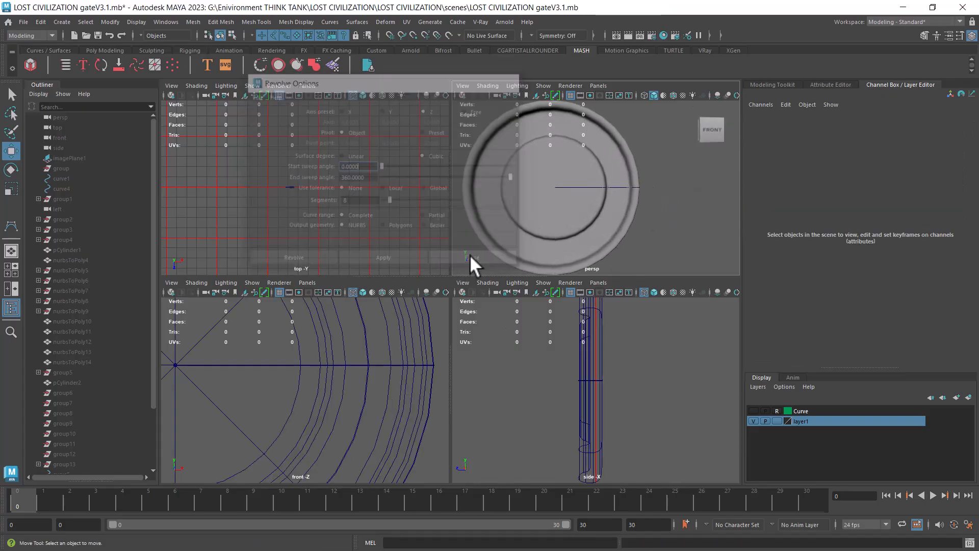
# Step: Bring up the reference photo zoomed in on the roundel and compare it with the revolved surface's profile
pyautogui.press('super')
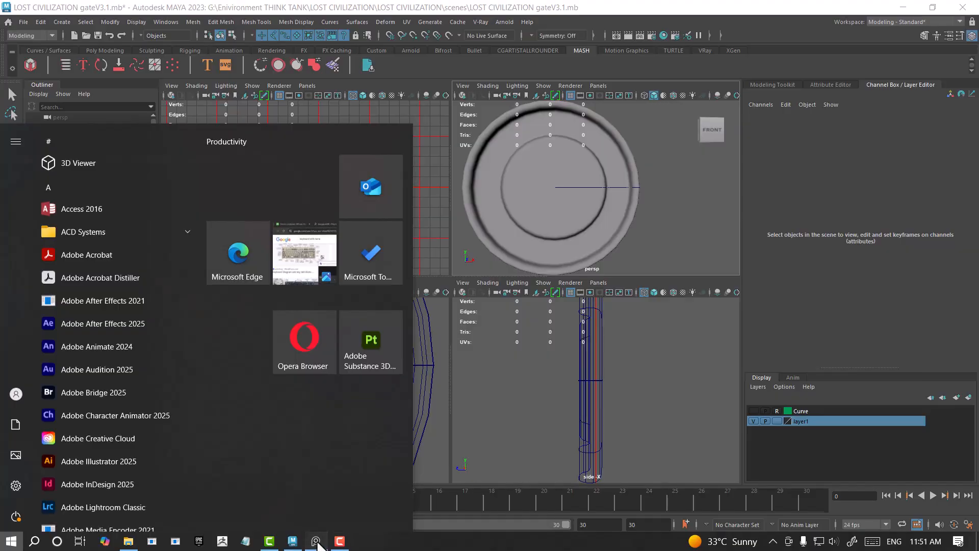
pyautogui.click(318, 540)
pyautogui.scroll(5, 194, 328)
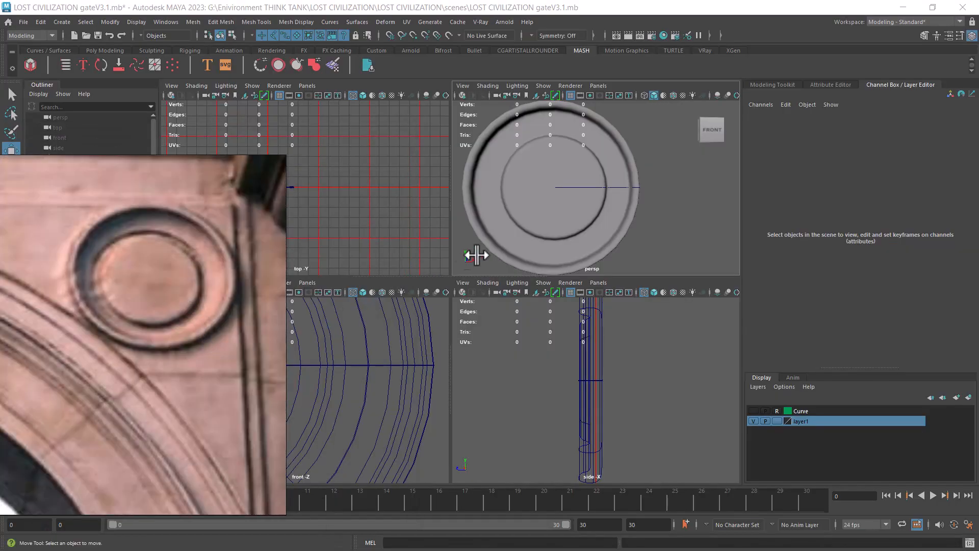
pyautogui.keyDown('alt'); pyautogui.moveTo(591, 209); pyautogui.dragTo(669, 190); pyautogui.keyUp('alt')
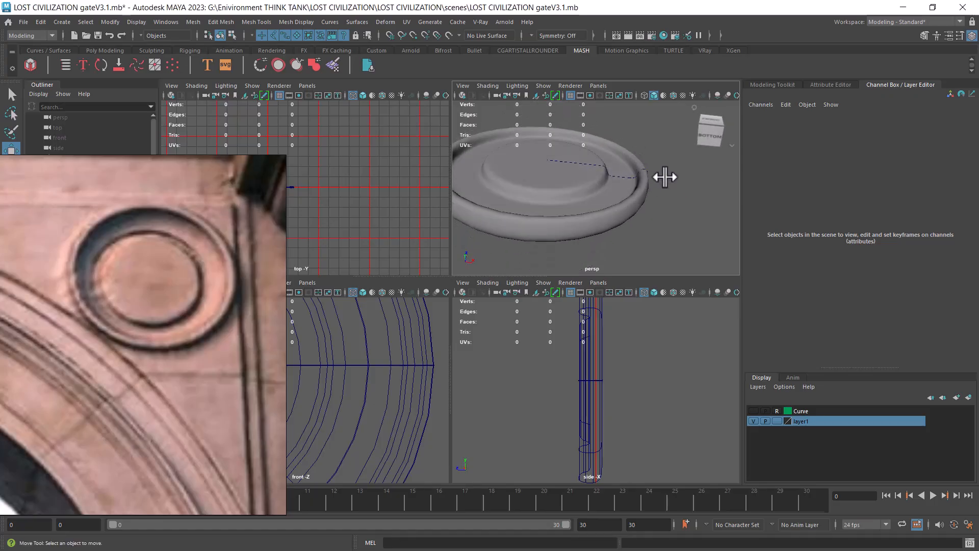
pyautogui.keyDown('alt'); pyautogui.moveTo(665, 177); pyautogui.dragTo(670, 189, button='right'); pyautogui.keyUp('alt')
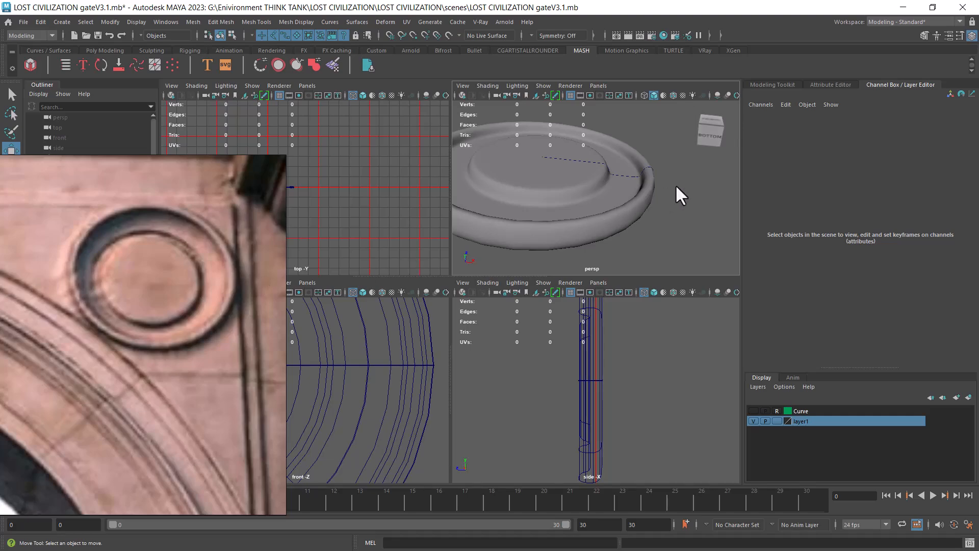
# Step: Display the profile curve's control vertices and move the outer rim's vertices 10 to 13 along Z
pyautogui.click(628, 175)
pyautogui.press('f')
pyautogui.moveTo(666, 187); pyautogui.dragTo(560, 201, button='right')
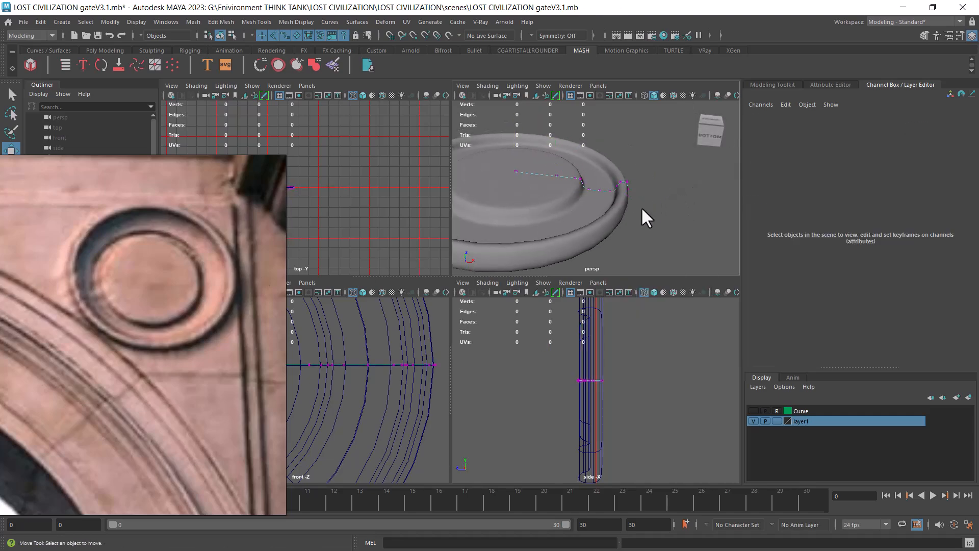
pyautogui.keyDown('alt'); pyautogui.moveTo(644, 202); pyautogui.dragTo(611, 184); pyautogui.keyUp('alt')
pyautogui.keyDown('alt'); pyautogui.moveTo(672, 204); pyautogui.dragTo(626, 193); pyautogui.keyUp('alt')
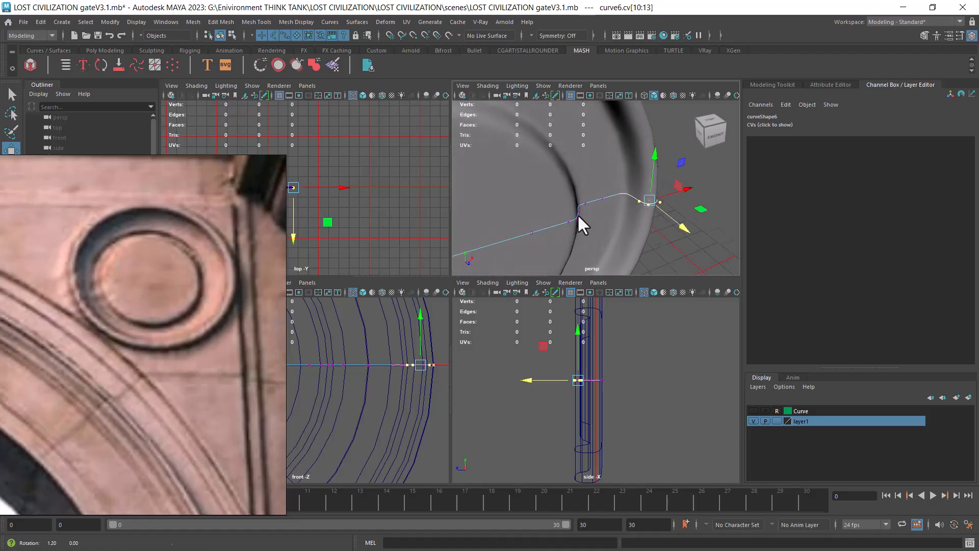
# Step: Adjust control vertices 8 and 9 between the inner disc and rim along Z, and check the surface in shaded display
pyautogui.keyDown('alt'); pyautogui.moveTo(585, 213); pyautogui.dragTo(633, 201); pyautogui.keyUp('alt')
pyautogui.press('4')
pyautogui.keyDown('alt'); pyautogui.moveTo(629, 236); pyautogui.dragTo(621, 195); pyautogui.keyUp('alt')
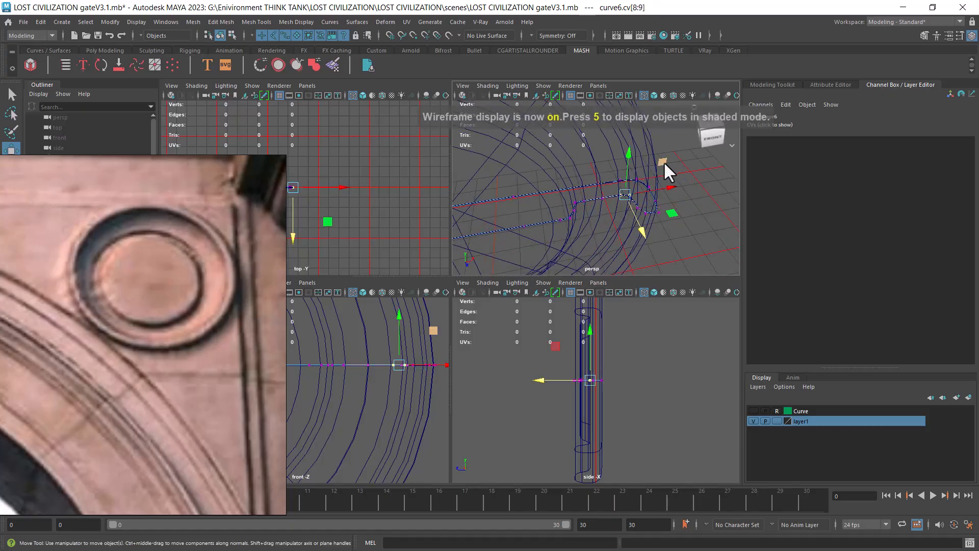
pyautogui.click(663, 162)
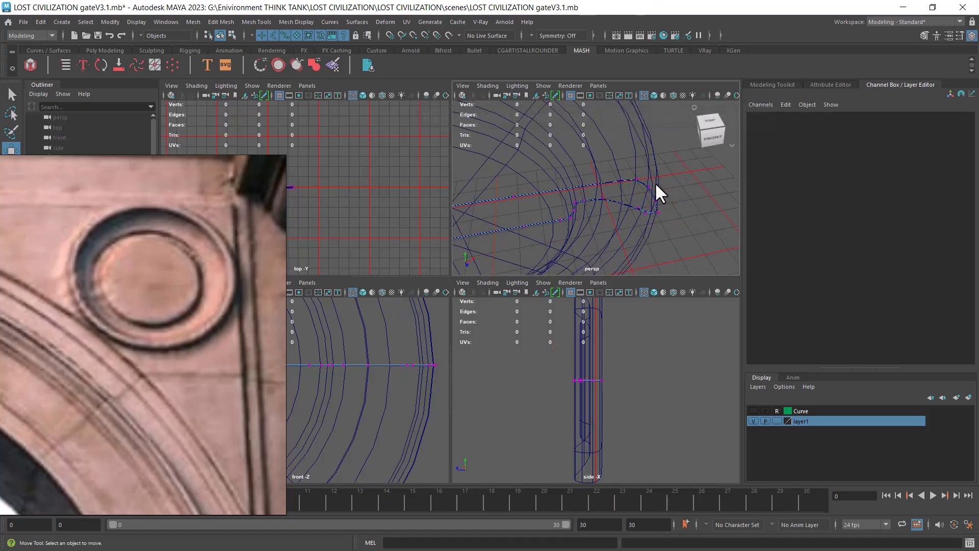
pyautogui.press('5')
pyautogui.keyDown('alt'); pyautogui.moveTo(634, 209); pyautogui.dragTo(645, 128); pyautogui.keyUp('alt')
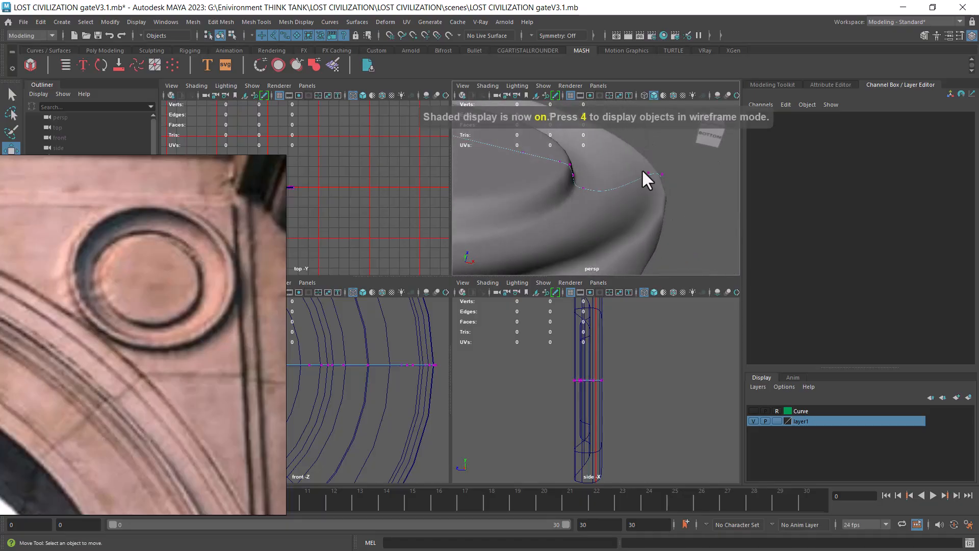
pyautogui.moveTo(623, 195)
pyautogui.keyDown('alt'); pyautogui.mouseDown()
pyautogui.moveTo(604, 185)
pyautogui.moveTo(675, 183)
pyautogui.moveTo(608, 232)
pyautogui.moveTo(651, 205)
pyautogui.moveTo(651, 240)
pyautogui.moveTo(603, 216)
pyautogui.mouseUp(); pyautogui.keyUp('alt')
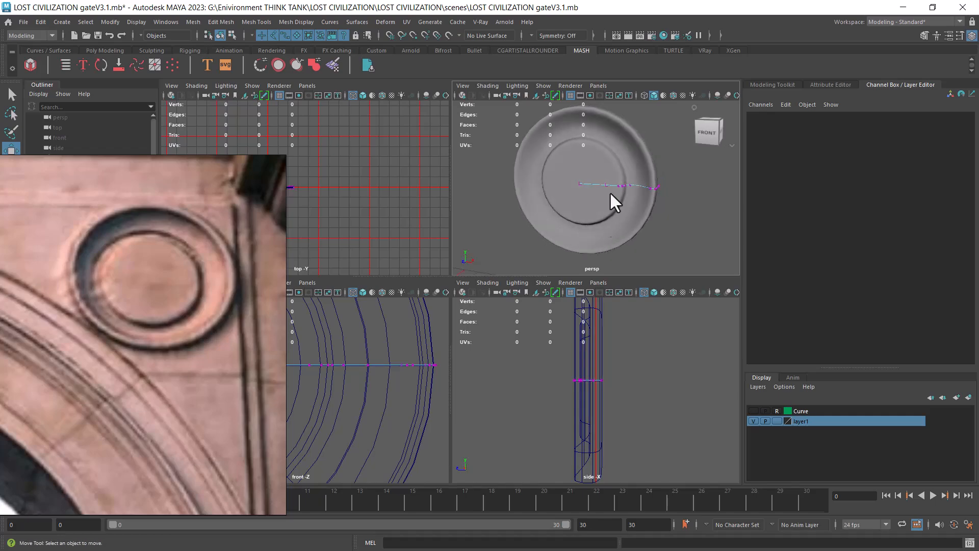
# Step: Adjust the profile curve's control vertex 5 at the inner disc's edge against the reference photo
pyautogui.scroll(4, 610, 235)
pyautogui.scroll(5, 617, 182)
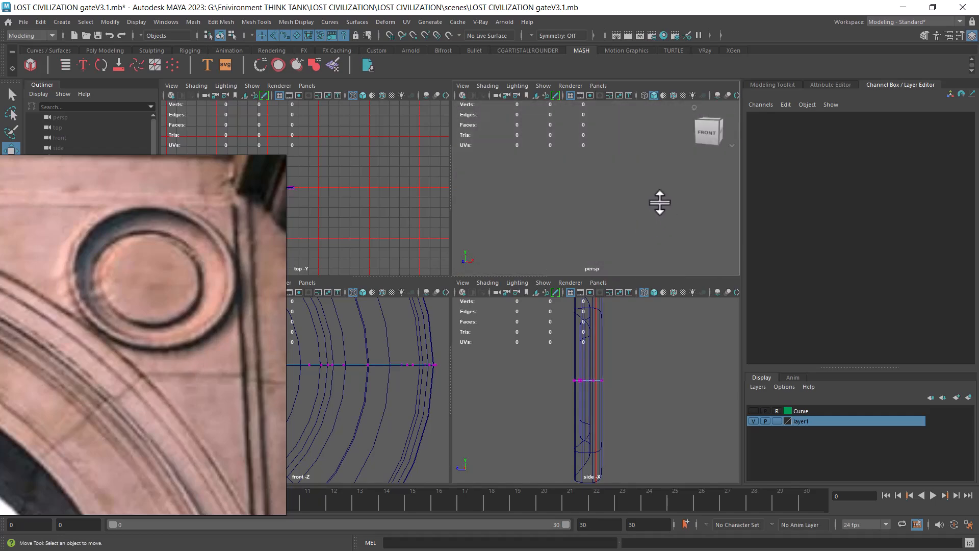
pyautogui.keyDown('alt'); pyautogui.moveTo(619, 204); pyautogui.dragTo(655, 228); pyautogui.keyUp('alt')
pyautogui.press('4')
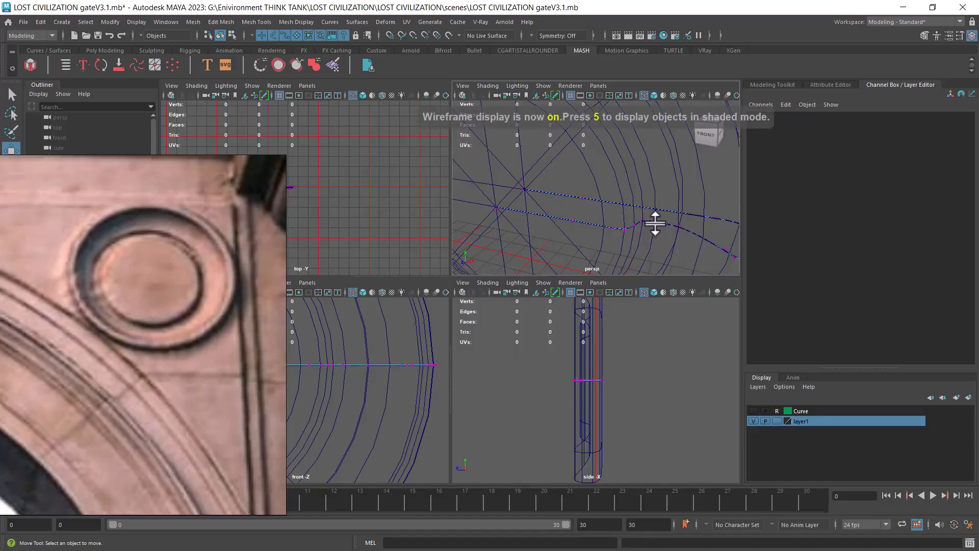
pyautogui.click(645, 222)
pyautogui.moveTo(647, 221)
pyautogui.keyDown('alt'); pyautogui.mouseDown()
pyautogui.moveTo(673, 247)
pyautogui.moveTo(668, 208)
pyautogui.moveTo(673, 231)
pyautogui.moveTo(657, 220)
pyautogui.mouseUp(); pyautogui.keyUp('alt')
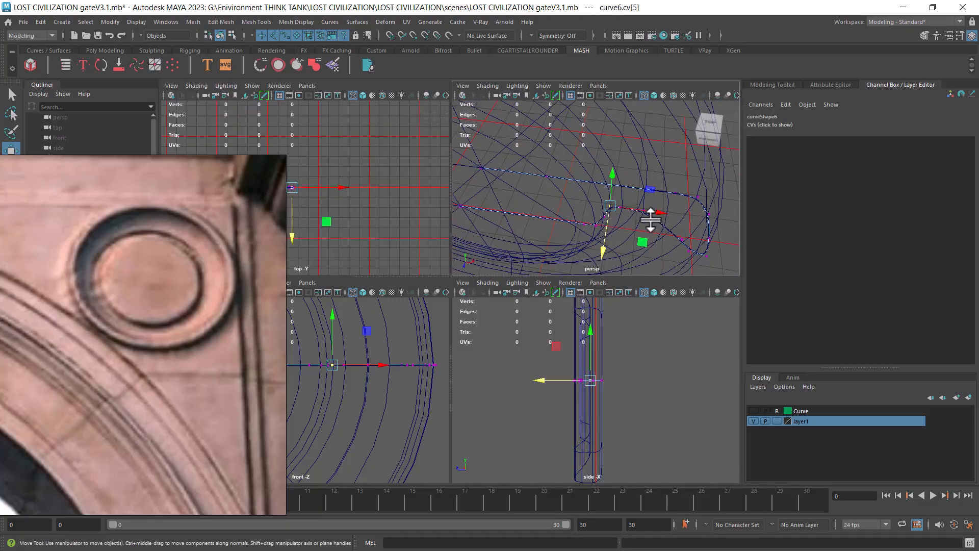
pyautogui.click(603, 214)
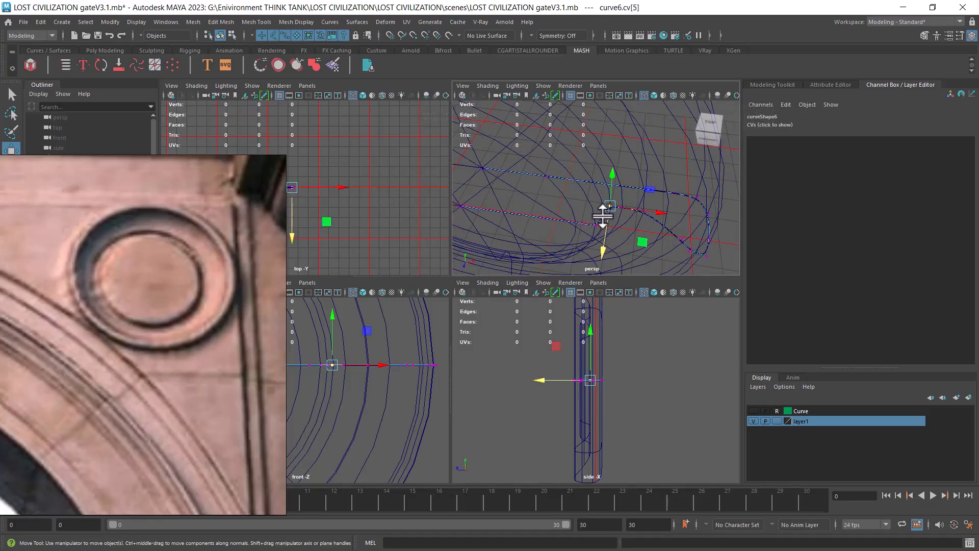
pyautogui.moveTo(640, 219); pyautogui.dragTo(652, 221)
pyautogui.press('4')
pyautogui.press('5')
# Step: Move the outer rim's control vertex 12 along X to about 2.528
pyautogui.scroll(-6, 620, 197)
pyautogui.keyDown('alt'); pyautogui.moveTo(608, 197); pyautogui.dragTo(576, 192); pyautogui.keyUp('alt')
pyautogui.moveTo(647, 216)
pyautogui.keyDown('alt'); pyautogui.mouseDown()
pyautogui.moveTo(603, 212)
pyautogui.moveTo(631, 223)
pyautogui.moveTo(616, 198)
pyautogui.moveTo(638, 231)
pyautogui.mouseUp(); pyautogui.keyUp('alt')
pyautogui.keyDown('alt'); pyautogui.moveTo(638, 231); pyautogui.dragTo(638, 179, button='middle'); pyautogui.keyUp('alt')
pyautogui.keyDown('alt'); pyautogui.moveTo(638, 179); pyautogui.dragTo(655, 269, button='right'); pyautogui.keyUp('alt')
pyautogui.keyDown('alt'); pyautogui.moveTo(609, 197); pyautogui.dragTo(560, 175); pyautogui.keyUp('alt')
pyautogui.click(640, 203)
pyautogui.click(665, 203)
pyautogui.keyDown('alt'); pyautogui.moveTo(560, 175); pyautogui.dragTo(591, 229, button='middle'); pyautogui.keyUp('alt')
pyautogui.keyDown('alt'); pyautogui.moveTo(592, 229); pyautogui.dragTo(608, 218, button='right'); pyautogui.keyUp('alt')
pyautogui.keyDown('alt'); pyautogui.moveTo(608, 217); pyautogui.dragTo(569, 179); pyautogui.keyUp('alt')
pyautogui.moveTo(587, 133); pyautogui.dragTo(595, 150)
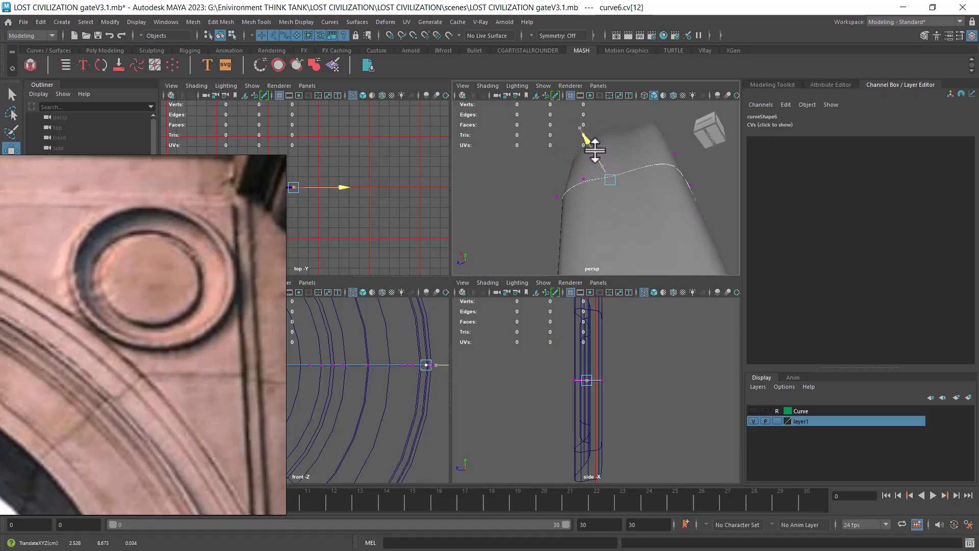
# Step: Move the outer rim's control vertex 13 along X and Z to round the rim's profile
pyautogui.click(674, 153)
pyautogui.moveTo(643, 167); pyautogui.dragTo(611, 180)
pyautogui.keyDown('alt'); pyautogui.moveTo(675, 192); pyautogui.dragTo(666, 247); pyautogui.keyUp('alt')
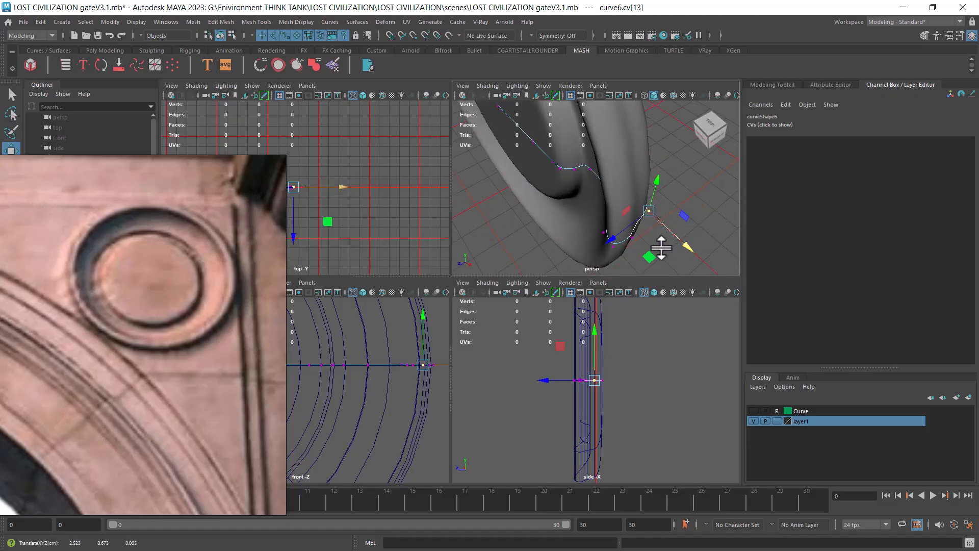
pyautogui.moveTo(613, 234); pyautogui.dragTo(605, 246, button='middle')
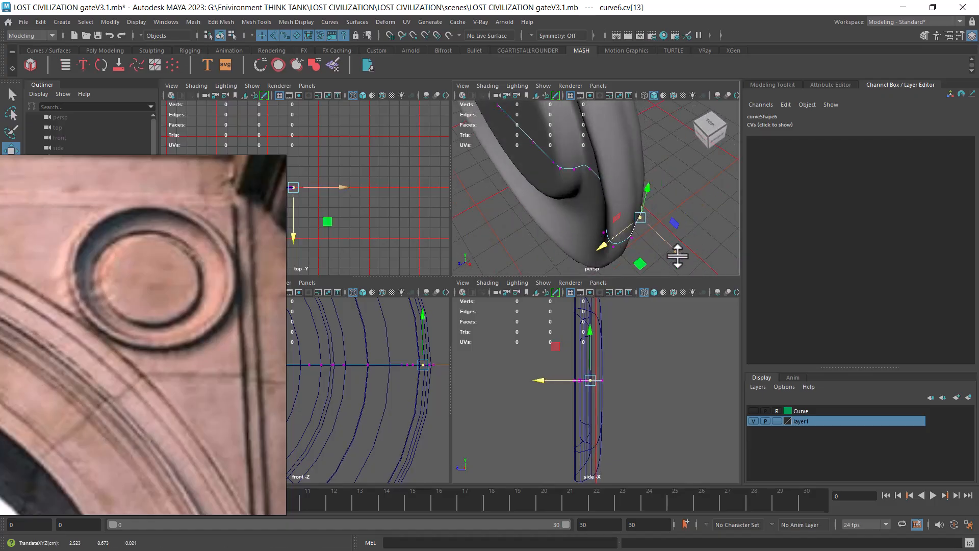
pyautogui.scroll(5, 676, 244)
pyautogui.scroll(-5, 673, 235)
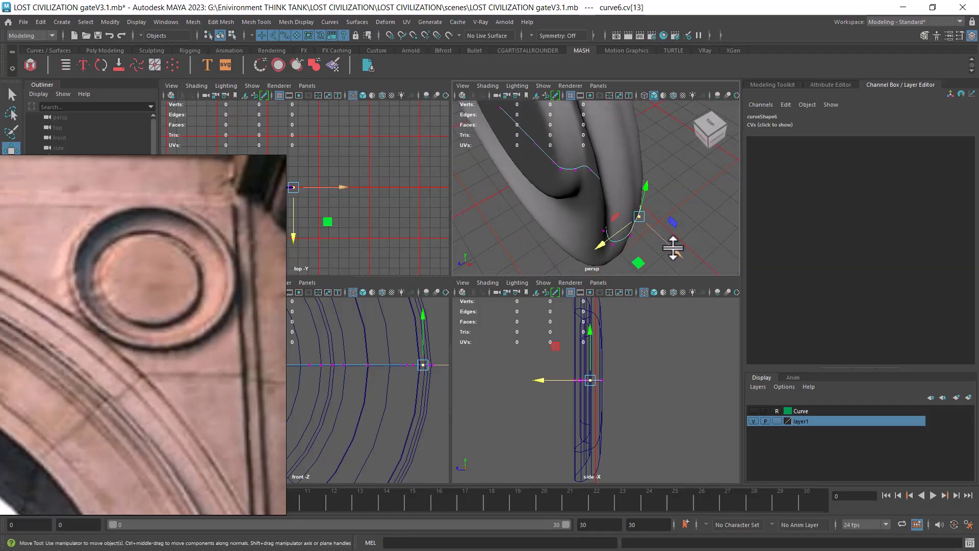
pyautogui.moveTo(667, 252); pyautogui.dragTo(671, 253, button='middle')
pyautogui.moveTo(671, 253); pyautogui.dragTo(579, 153)
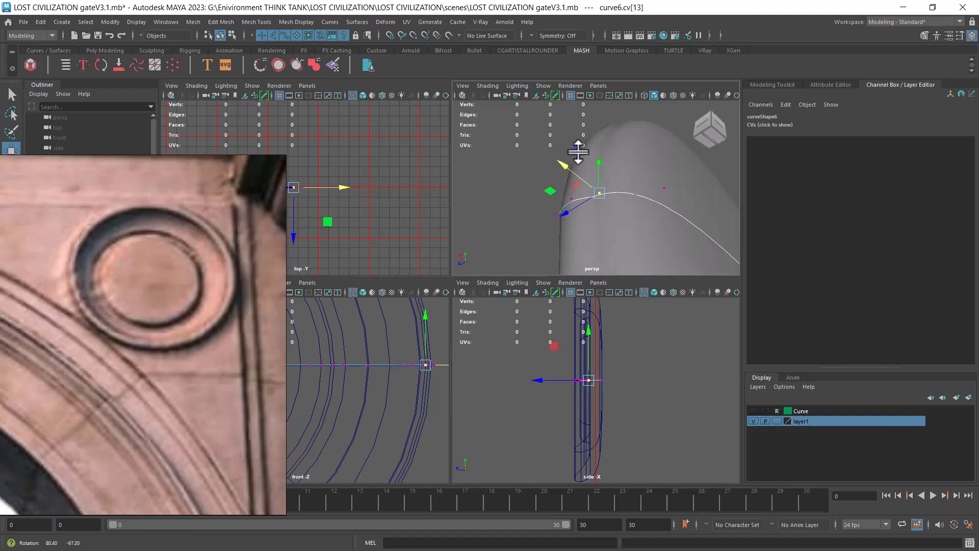
# Step: Move control vertex 14 behind the outer rim along X to shape the rim's back
pyautogui.click(665, 188)
pyautogui.keyDown('alt'); pyautogui.moveTo(663, 188); pyautogui.dragTo(636, 168); pyautogui.keyUp('alt')
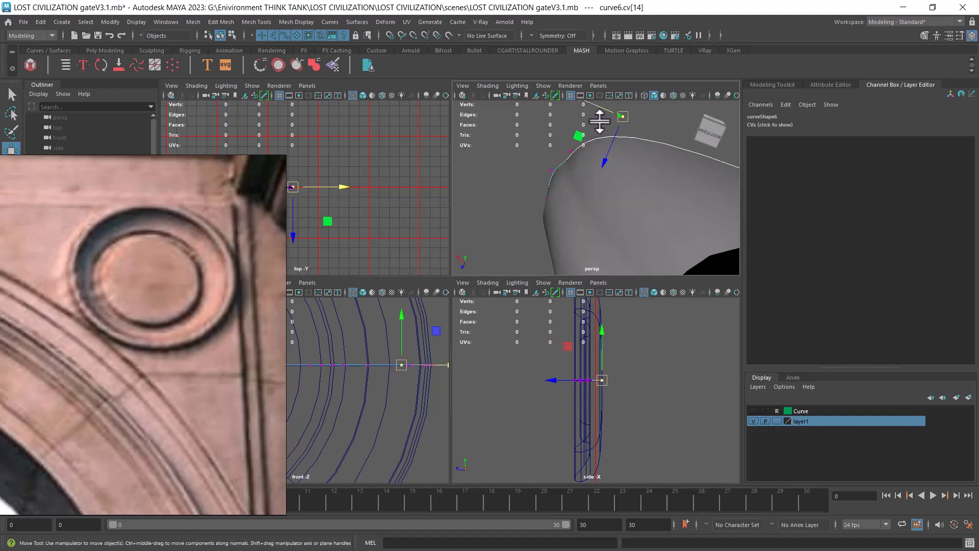
pyautogui.scroll(-4, 573, 151)
pyautogui.moveTo(571, 159); pyautogui.dragTo(587, 178, button='middle')
pyautogui.keyDown('alt'); pyautogui.moveTo(586, 179); pyautogui.dragTo(507, 265); pyautogui.keyUp('alt')
# Step: Return to object selection, select the roundel surface with its profile curve, and delete their construction history
pyautogui.rightClick(569, 176)
pyautogui.click(620, 161)
pyautogui.click(634, 209)
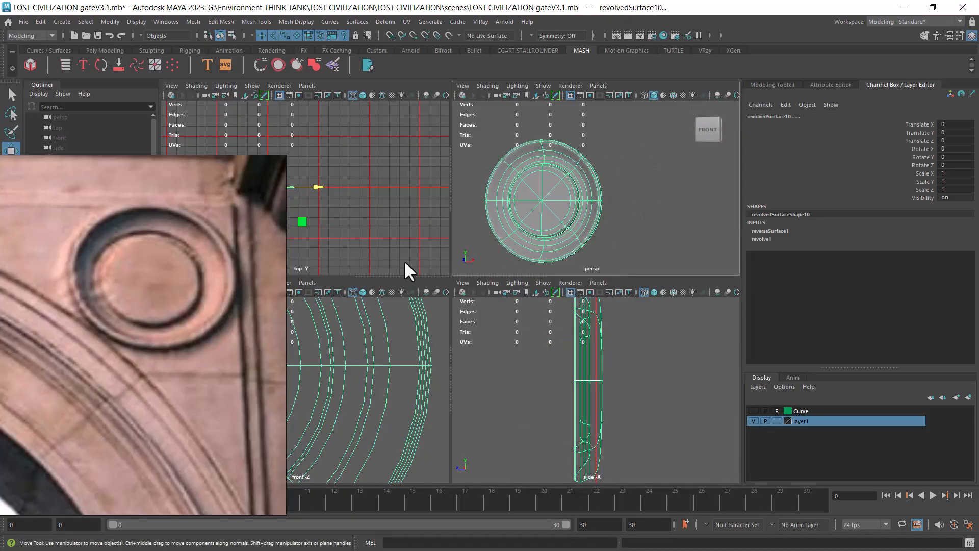
pyautogui.click(40, 22)
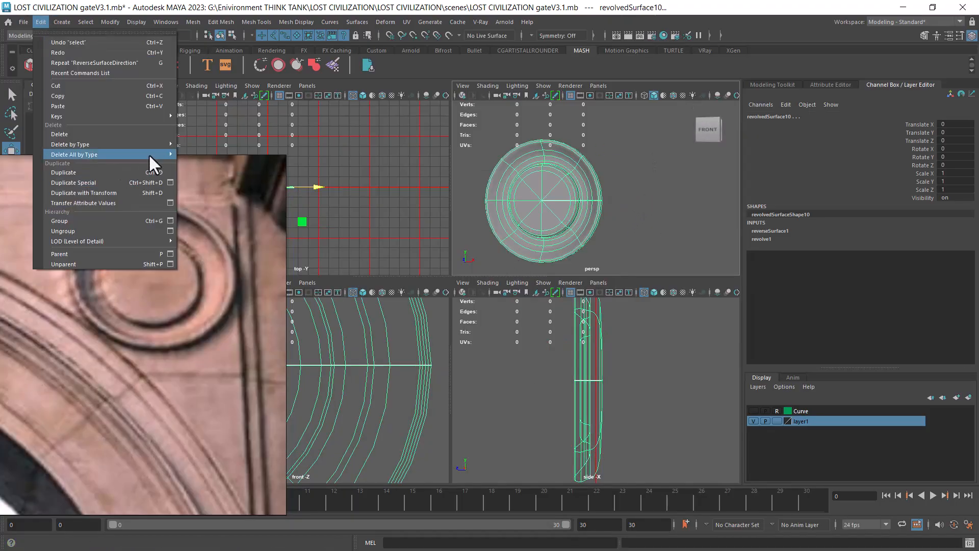
pyautogui.moveTo(156, 145)
pyautogui.click(220, 142)
pyautogui.click(627, 208)
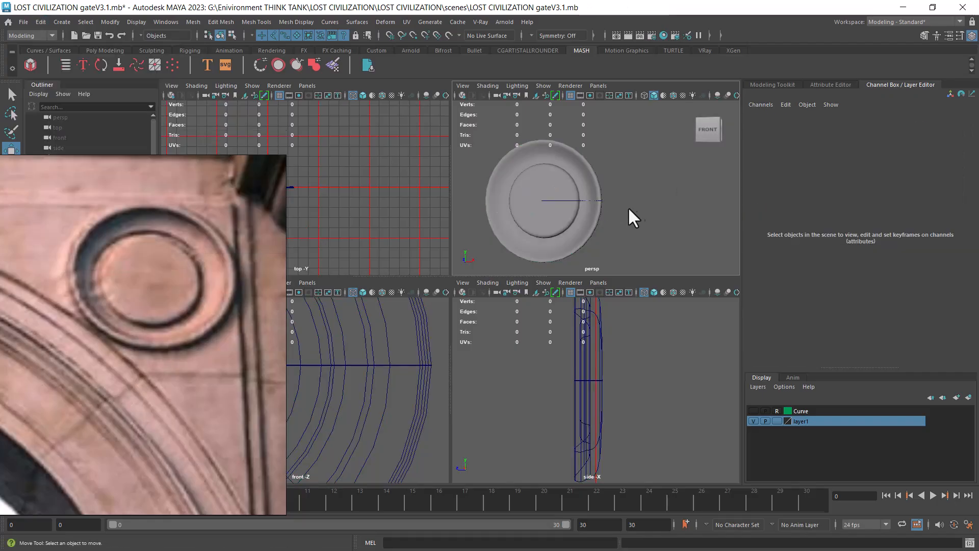
# Step: Select the leftover profile curve on the roundel and delete it
pyautogui.click(568, 150)
pyautogui.click(580, 152)
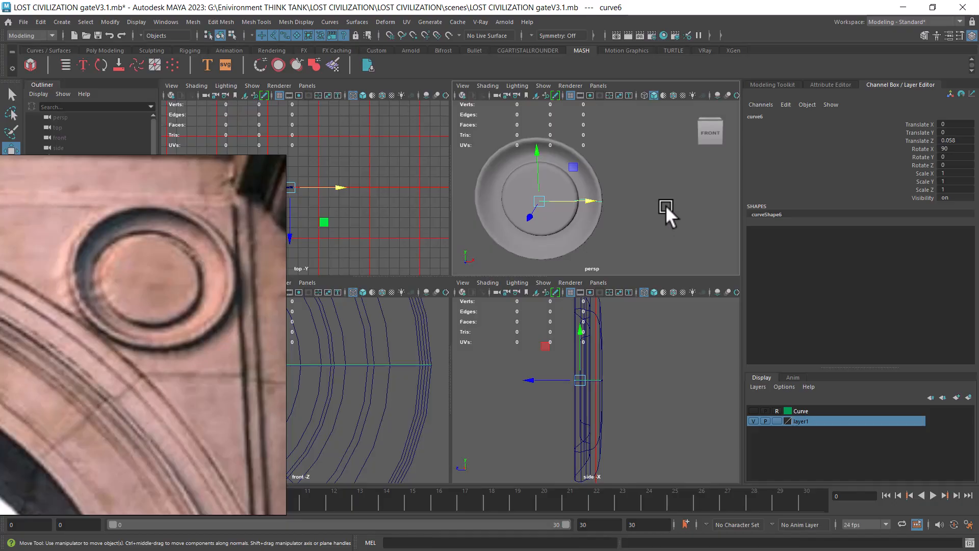
pyautogui.click(659, 203)
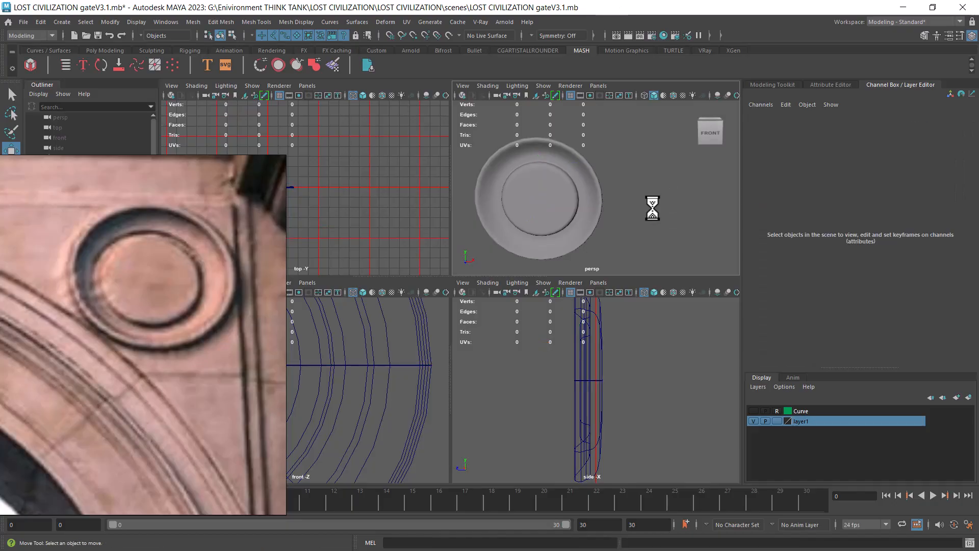
# Step: Select the roundel surface and open the NURBS to Polygons conversion options
pyautogui.click(602, 190)
pyautogui.click(108, 22)
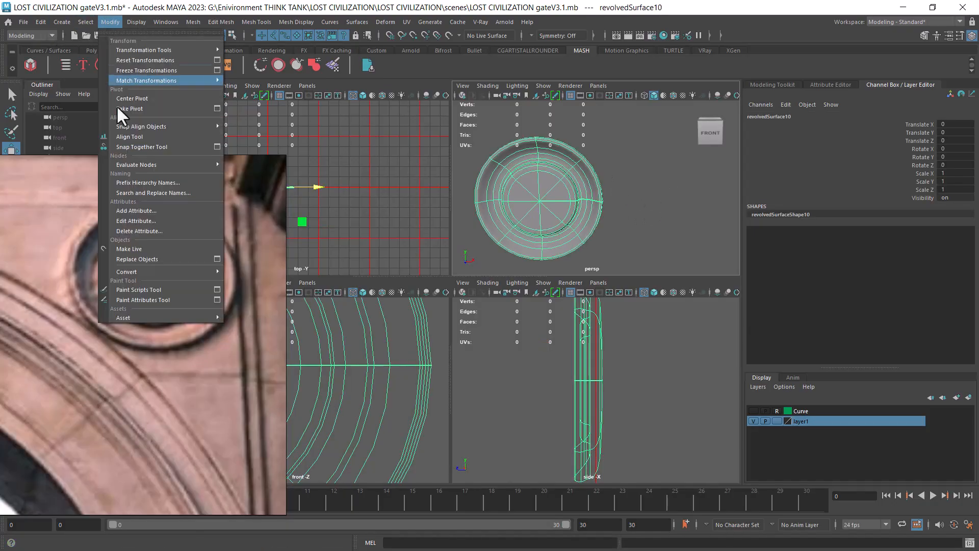
pyautogui.moveTo(210, 270)
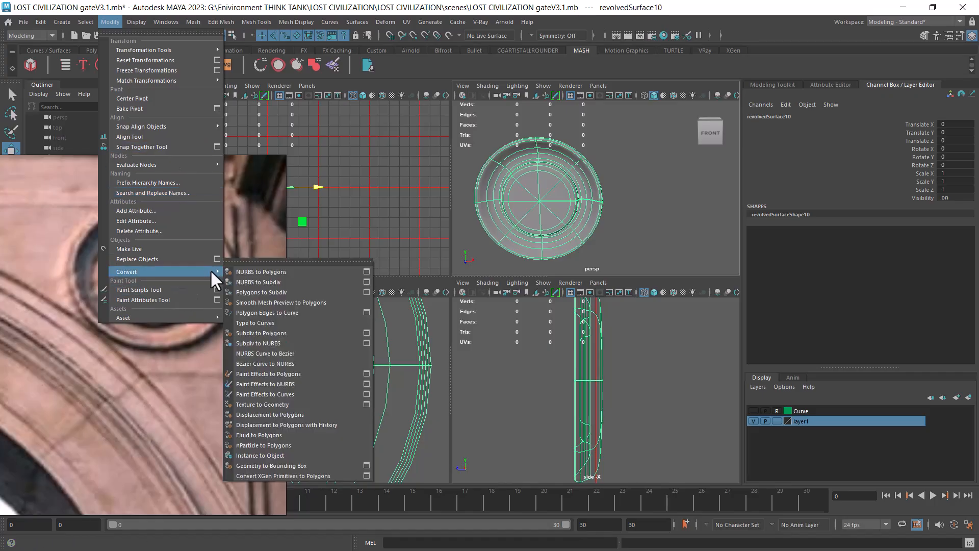
pyautogui.click(366, 271)
# Step: Try to convert the roundel to quad polygons with the General method, Number U 2 and Number V 1, and undo it
pyautogui.click(399, 261)
pyautogui.press('f')
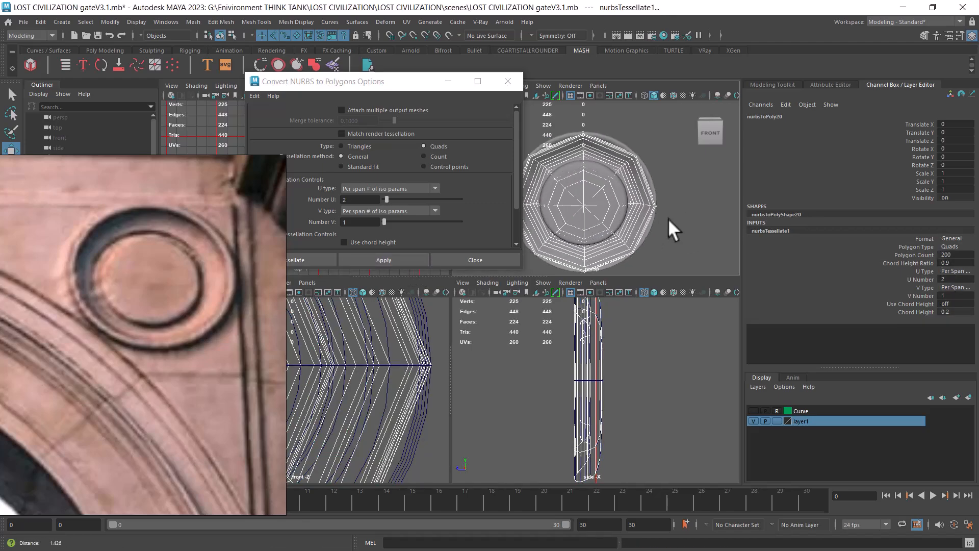
pyautogui.keyDown('alt'); pyautogui.moveTo(631, 220); pyautogui.dragTo(649, 227, button='middle'); pyautogui.keyUp('alt')
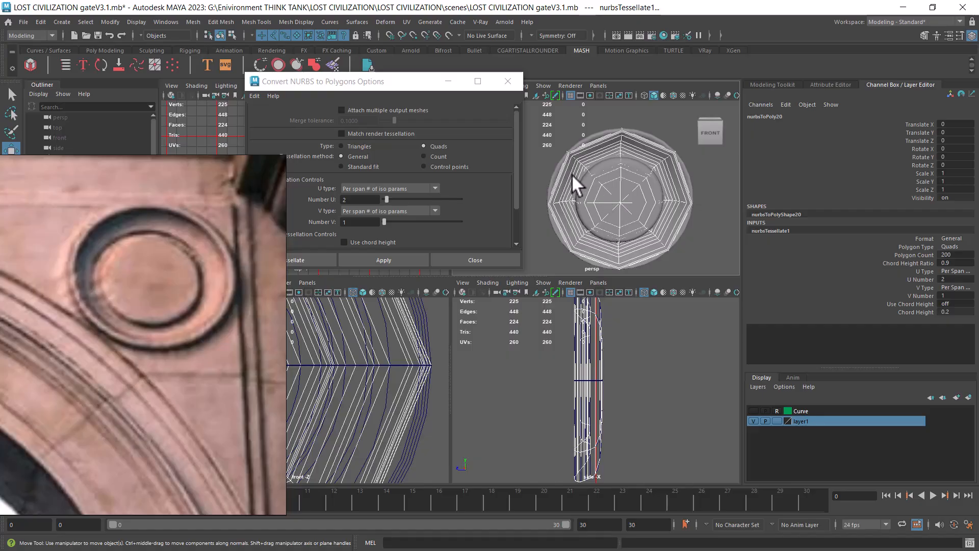
pyautogui.hotkey('ctrl', 'z')
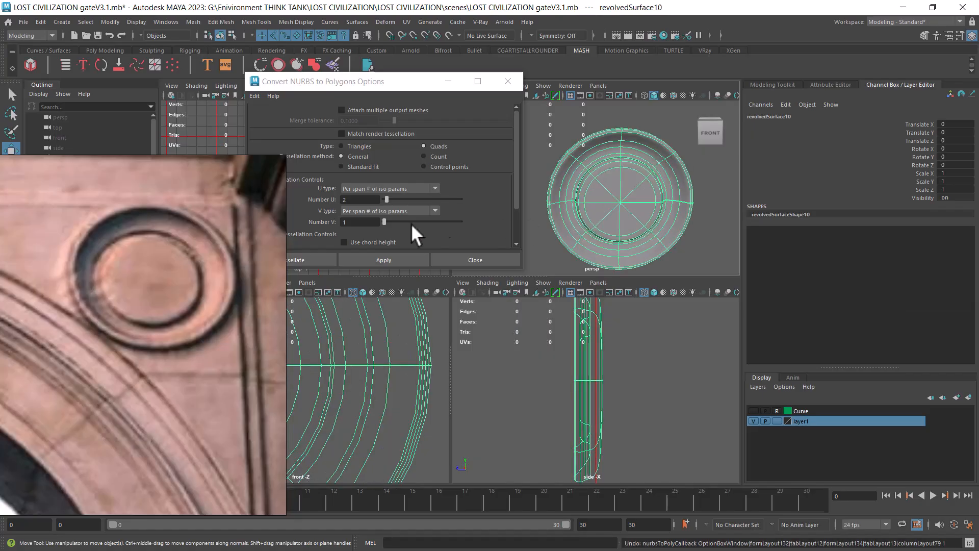
# Step: Try to convert the roundel surface to quad polygons with Number V 2, and undo it
pyautogui.doubleClick(349, 223)
pyautogui.write('2')
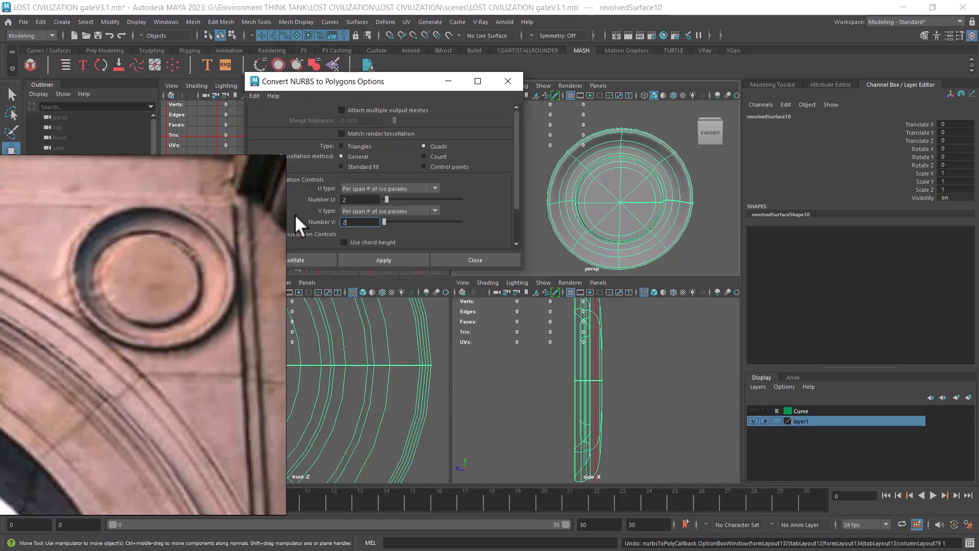
pyautogui.click(392, 259)
pyautogui.keyDown('alt'); pyautogui.moveTo(606, 174); pyautogui.dragTo(617, 200); pyautogui.keyUp('alt')
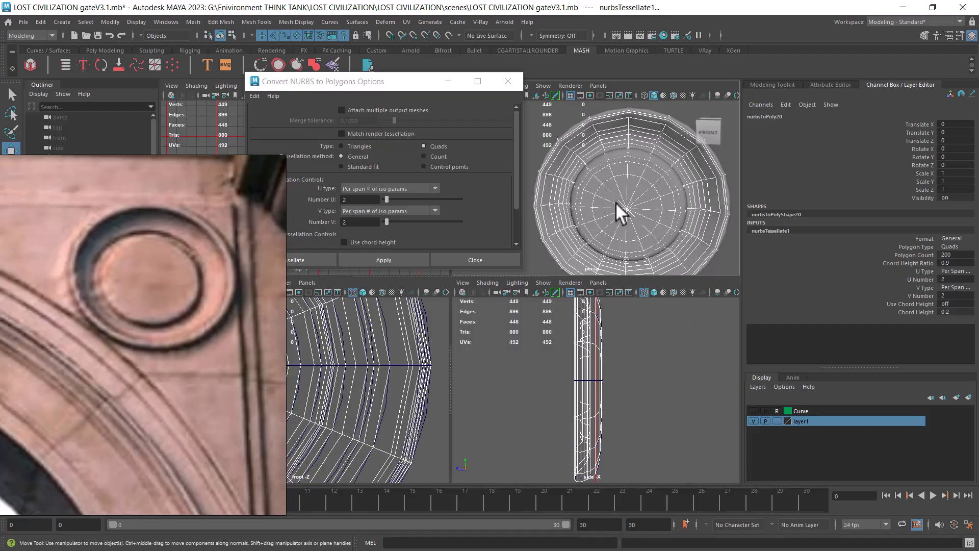
pyautogui.hotkey('ctrl', 'z')
# Step: Try to convert the roundel to quad polygons with Number V 3, inspect the mesh in isolation, and undo the conversion
pyautogui.moveTo(359, 222); pyautogui.dragTo(305, 222)
pyautogui.write('3')
pyautogui.click(373, 258)
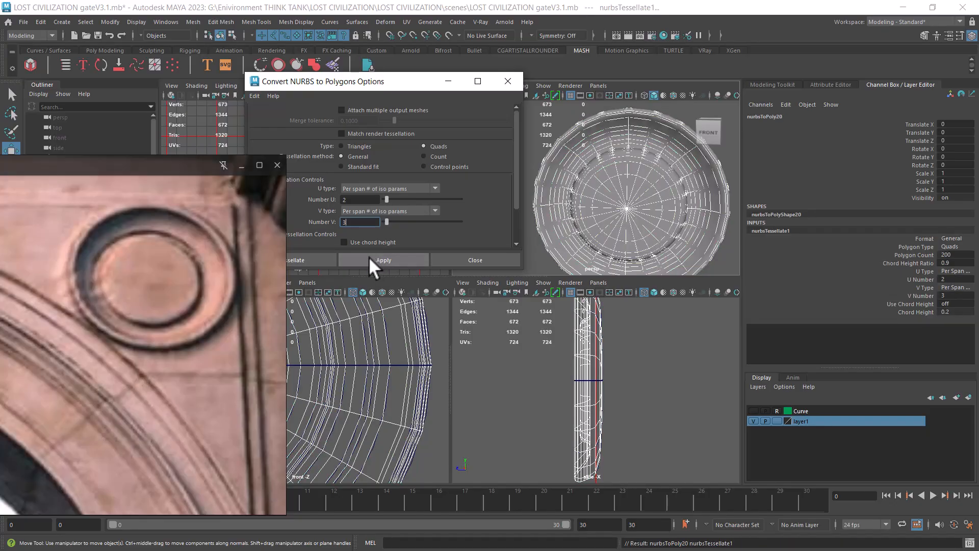
pyautogui.scroll(-3, 635, 194)
pyautogui.click(622, 207)
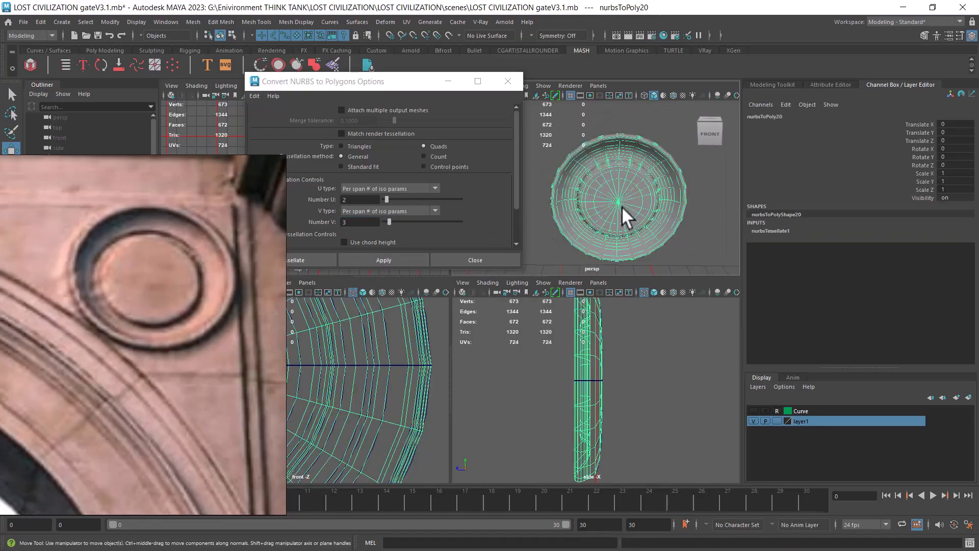
pyautogui.hotkey('alt', 'h')
pyautogui.click(667, 259)
pyautogui.keyDown('alt'); pyautogui.moveTo(668, 252); pyautogui.dragTo(665, 224); pyautogui.keyUp('alt')
pyautogui.click(680, 210)
pyautogui.hotkey('ctrl', 'z')
pyautogui.hotkey('ctrl', 'z')
pyautogui.hotkey('ctrl', 'z')
pyautogui.hotkey('ctrl', 'z')
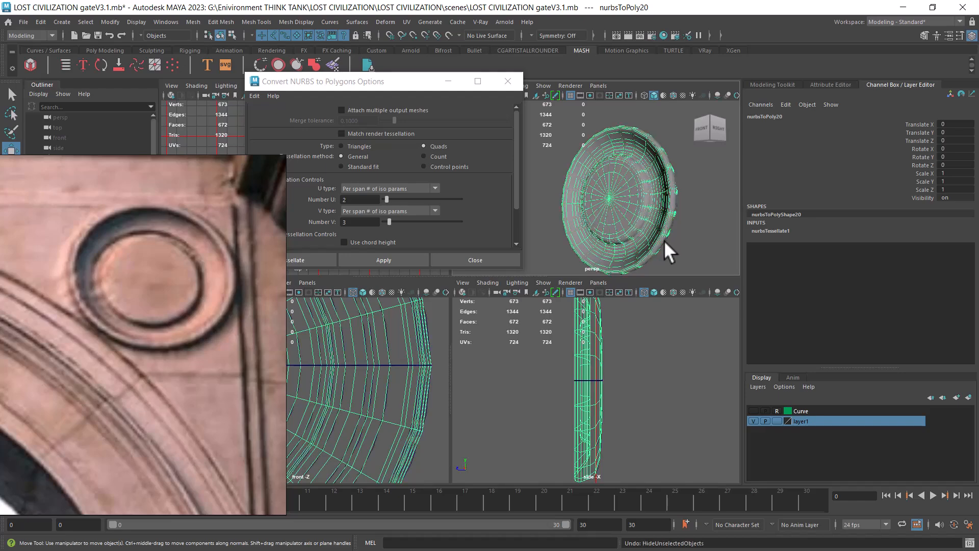
pyautogui.click(643, 229)
pyautogui.hotkey('ctrl', 'z')
pyautogui.hotkey('ctrl', 'z')
pyautogui.hotkey('ctrl', 'z')
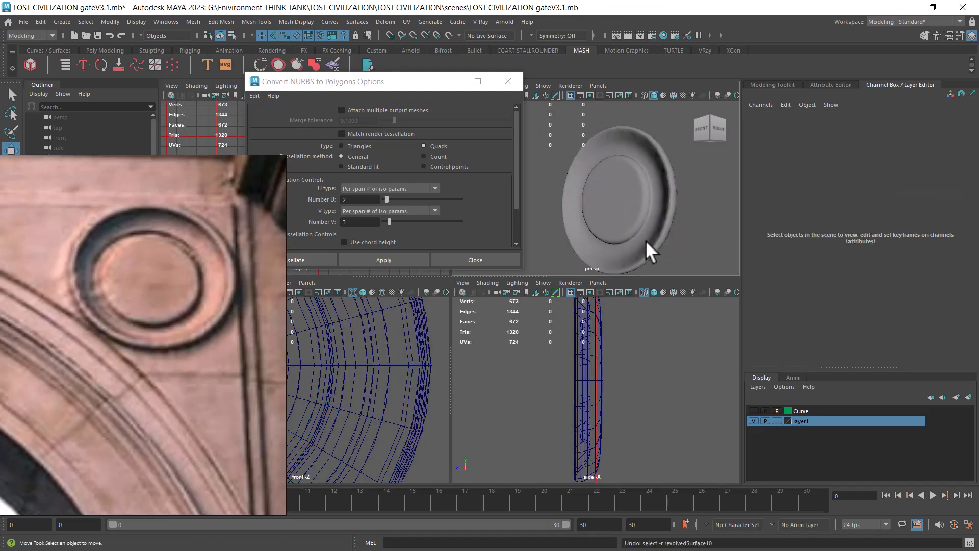
# Step: Convert the roundel surface to quad polygons with Number U 2 and Number V 4, and inspect its shape
pyautogui.doubleClick(357, 223)
pyautogui.write('4')
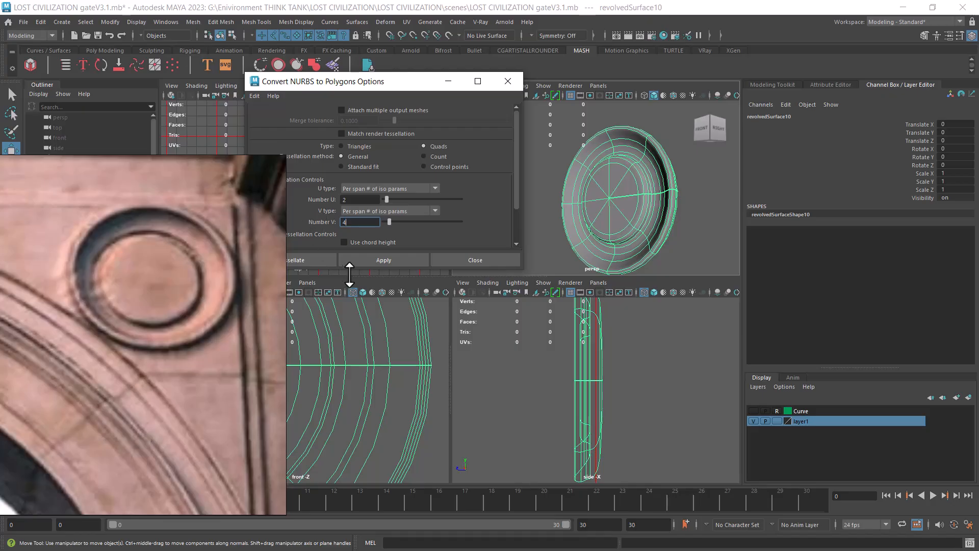
pyautogui.click(379, 261)
pyautogui.click(665, 237)
pyautogui.click(637, 216)
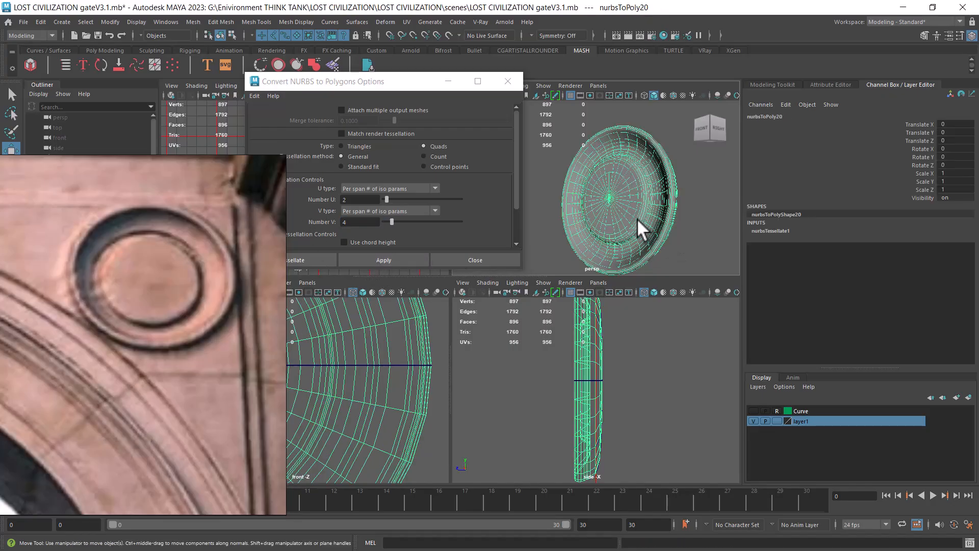
pyautogui.click(694, 230)
pyautogui.moveTo(694, 230)
pyautogui.keyDown('alt'); pyautogui.mouseDown()
pyautogui.moveTo(704, 244)
pyautogui.moveTo(691, 228)
pyautogui.moveTo(706, 237)
pyautogui.mouseUp(); pyautogui.keyUp('alt')
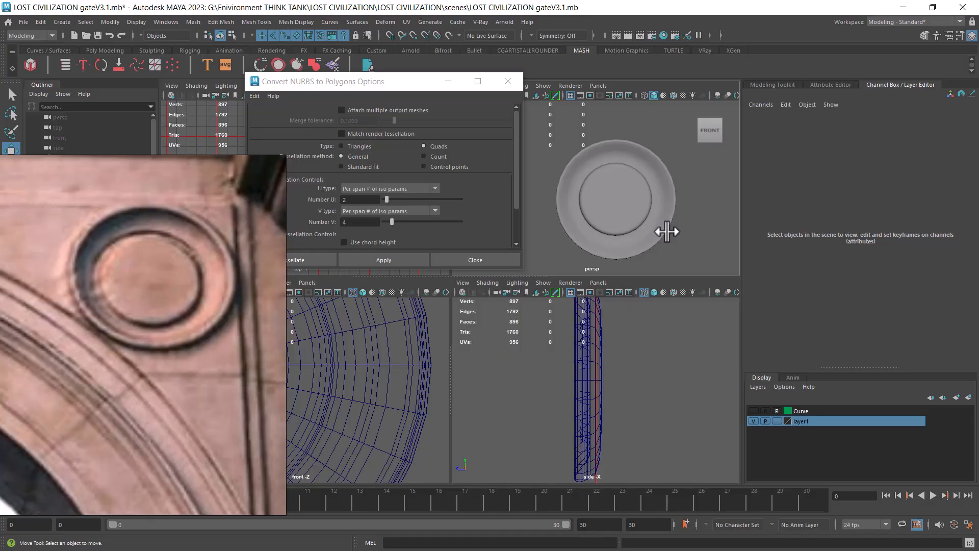
pyautogui.keyDown('alt'); pyautogui.moveTo(671, 236); pyautogui.dragTo(647, 225); pyautogui.keyUp('alt')
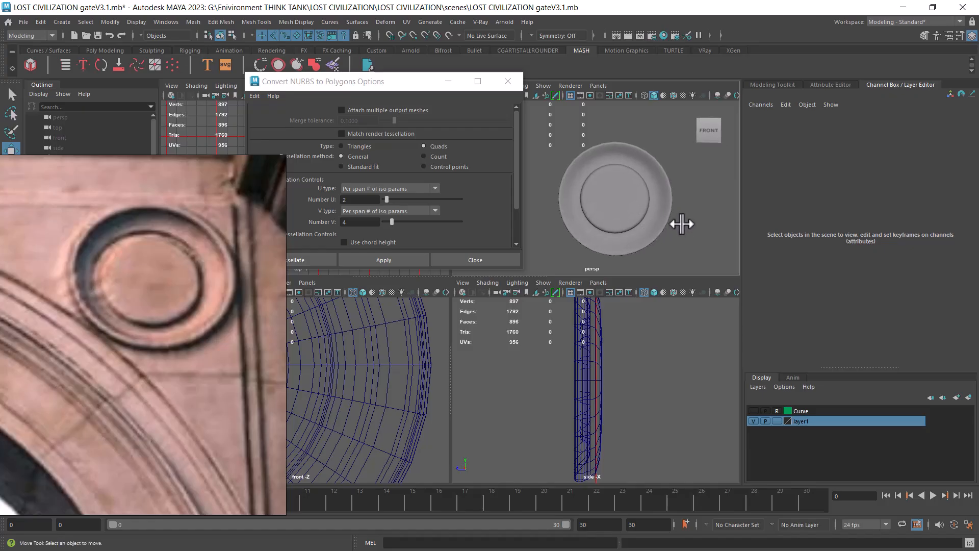
# Step: Delete the construction history of both the polygon roundel and its source surface, and close the conversion options
pyautogui.click(647, 203)
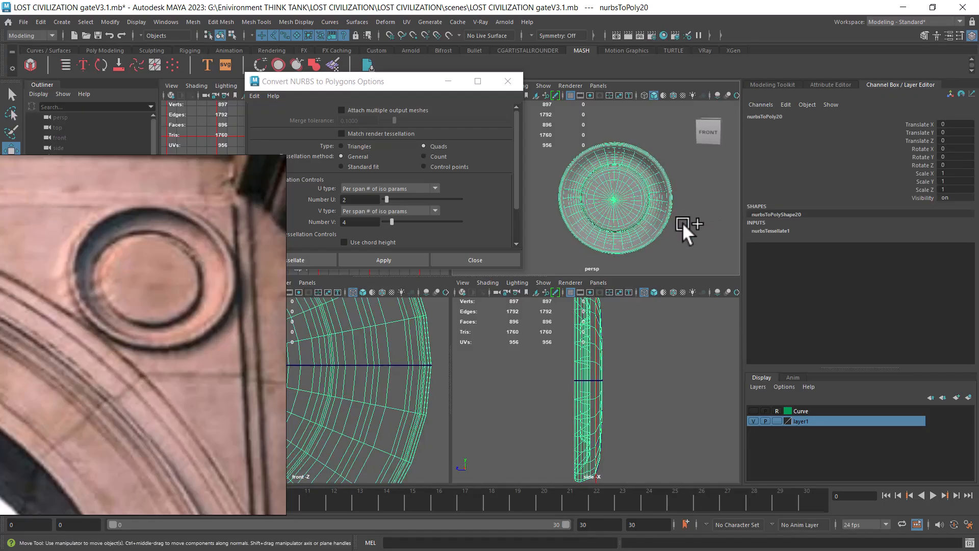
pyautogui.keyDown('shift'); pyautogui.click(670, 218); pyautogui.keyUp('shift')
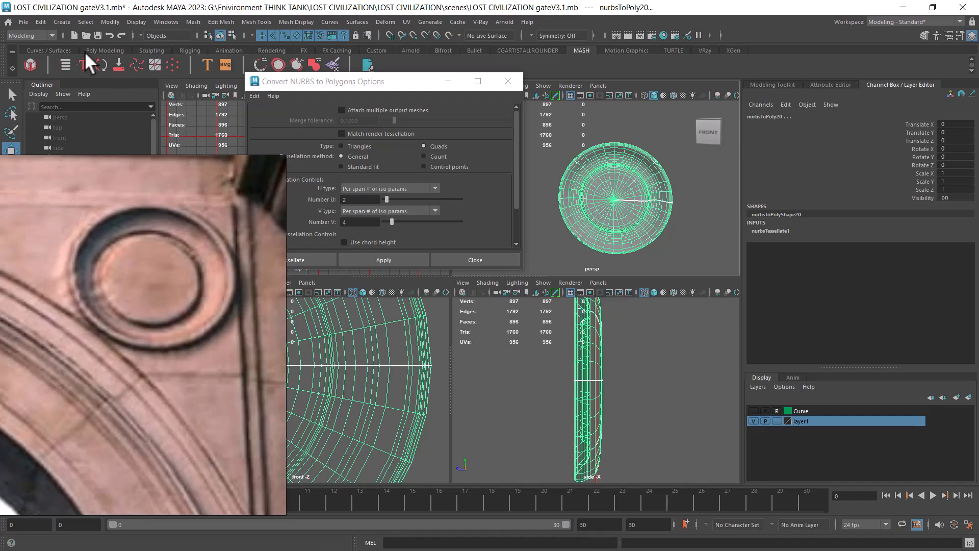
pyautogui.click(41, 21)
pyautogui.moveTo(155, 146)
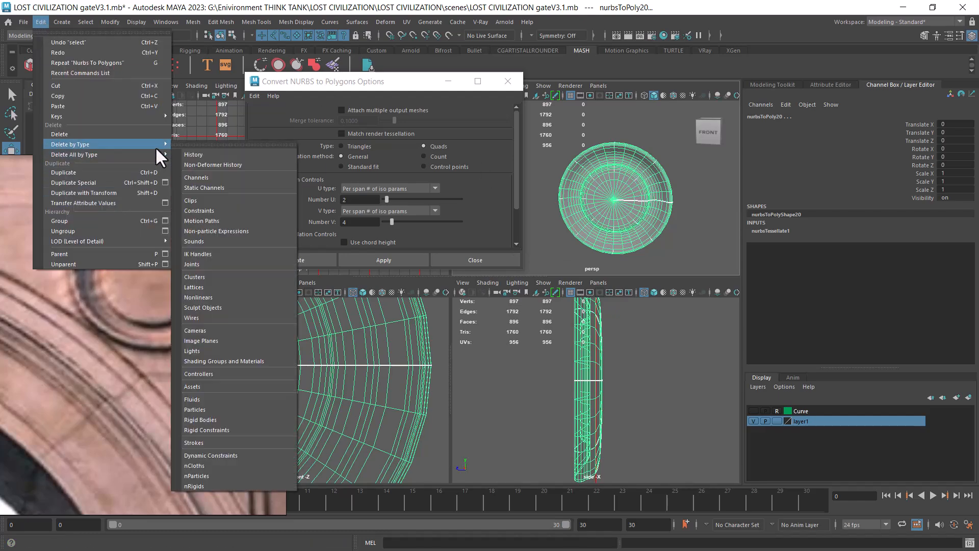
pyautogui.click(194, 144)
pyautogui.click(476, 260)
# Step: Delete the original NURBS roundel surface, keeping the polygon roundel hidden meanwhile and showing it again
pyautogui.click(676, 237)
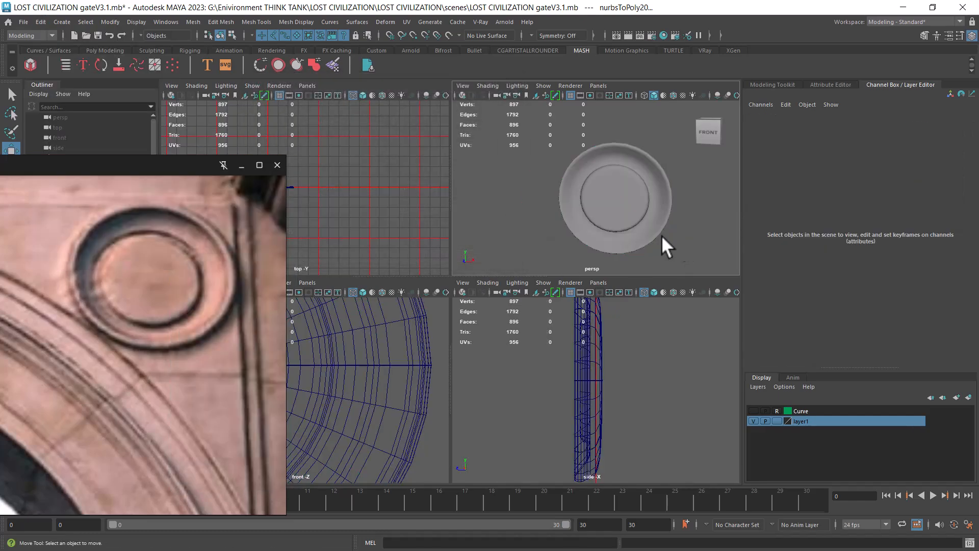
pyautogui.click(653, 227)
pyautogui.press('Delete')
pyautogui.click(634, 209)
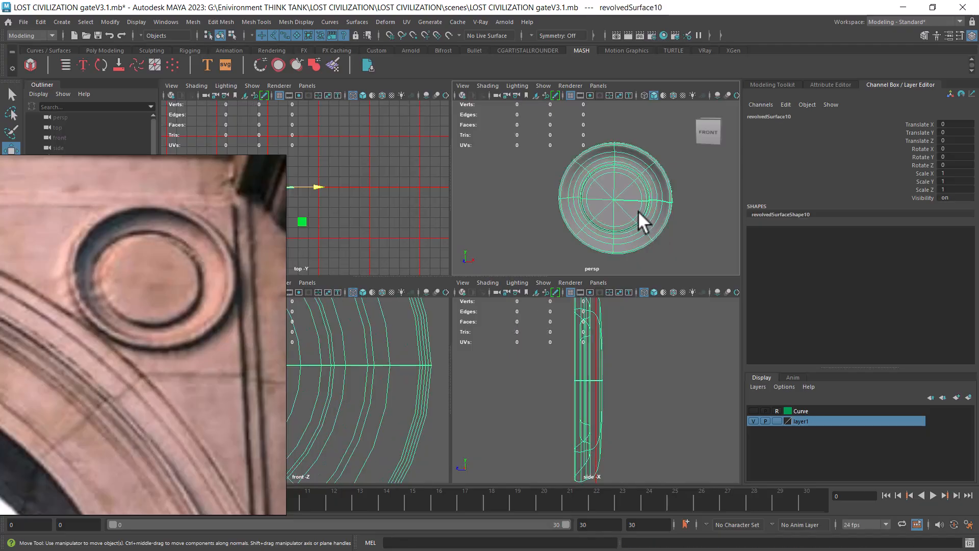
pyautogui.press('Delete')
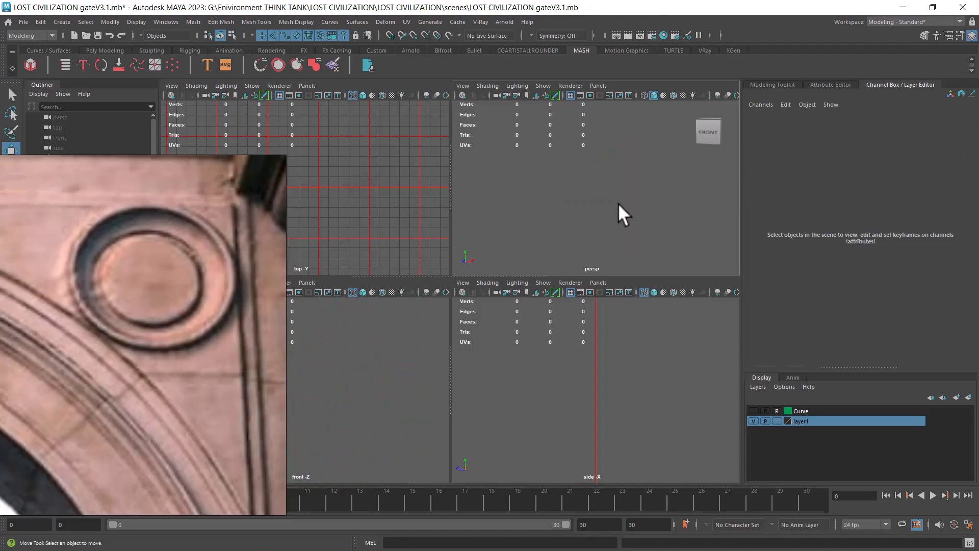
pyautogui.hotkey('ctrl', 'shift', 'h')
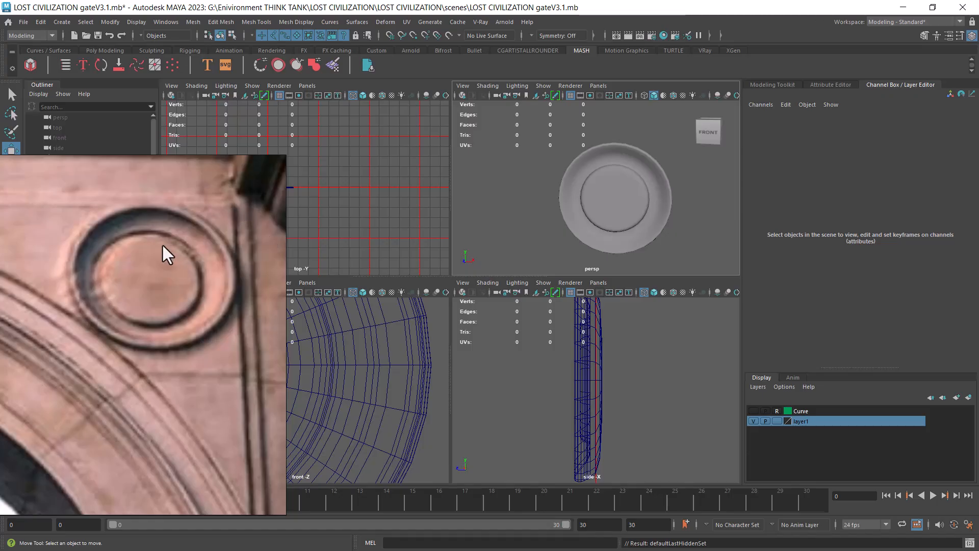
# Step: Check the roundel's surroundings in the reference photo and show all hidden objects in the scene
pyautogui.scroll(-1, 163, 246)
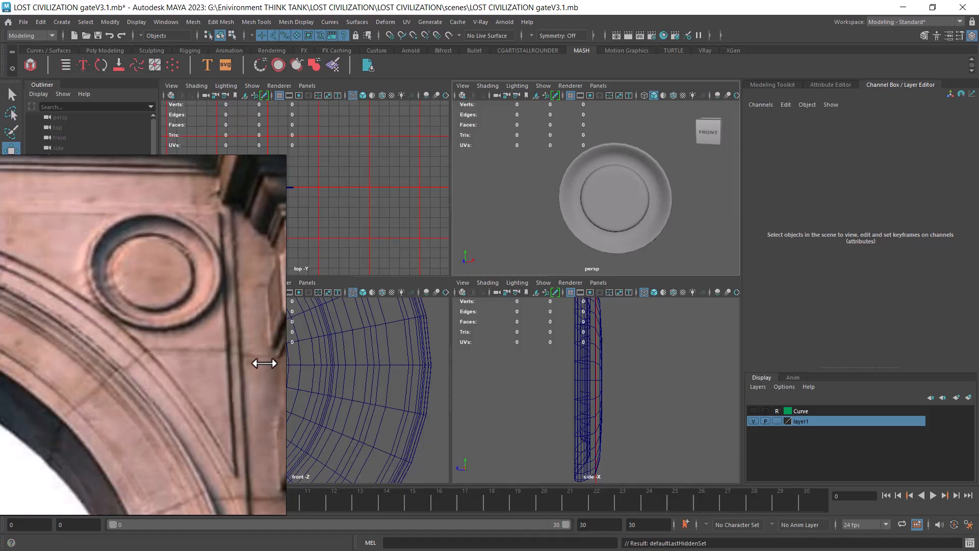
pyautogui.scroll(-3, 124, 355)
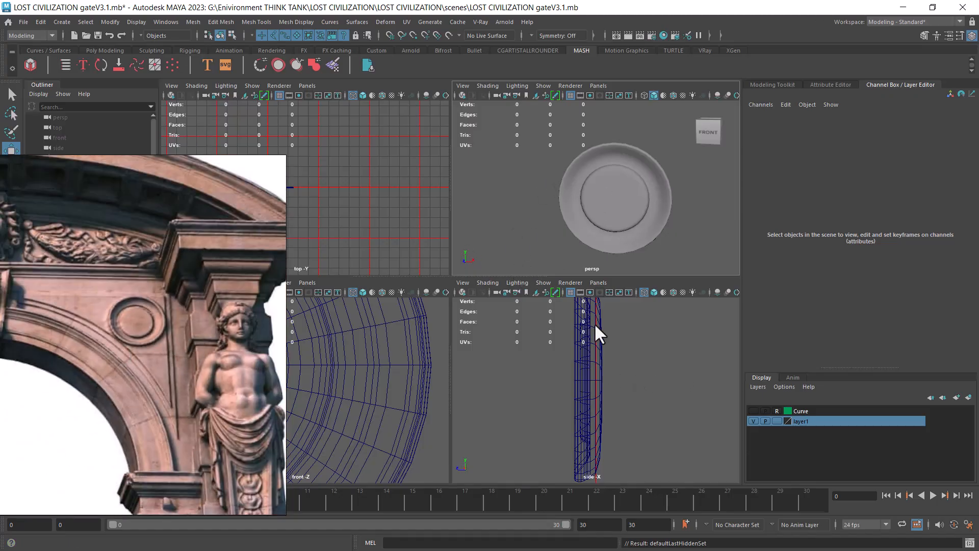
pyautogui.click(136, 22)
pyautogui.moveTo(197, 91)
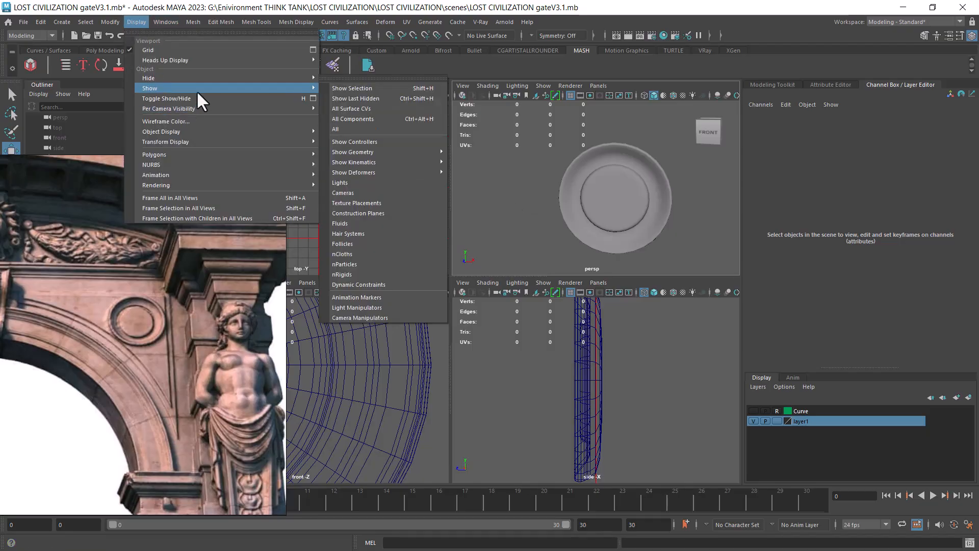
pyautogui.click(359, 127)
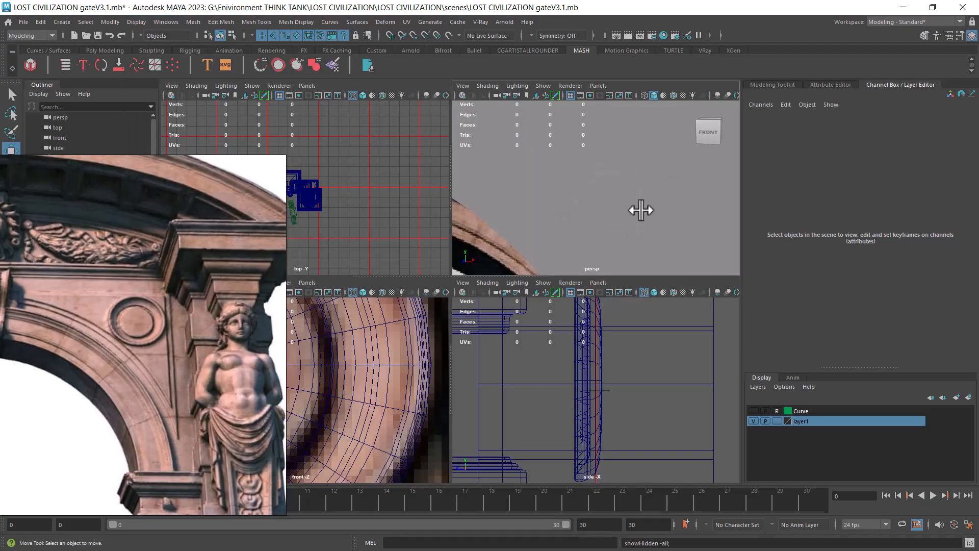
# Step: Select the polygon roundel beside the arch and center its pivot
pyautogui.keyDown('alt'); pyautogui.moveTo(642, 210); pyautogui.dragTo(555, 153, button='right'); pyautogui.keyUp('alt')
pyautogui.keyDown('alt'); pyautogui.moveTo(555, 153); pyautogui.dragTo(617, 184, button='middle'); pyautogui.keyUp('alt')
pyautogui.keyDown('alt'); pyautogui.moveTo(616, 184); pyautogui.dragTo(604, 225); pyautogui.keyUp('alt')
pyautogui.keyDown('alt'); pyautogui.moveTo(603, 225); pyautogui.dragTo(622, 210, button='right'); pyautogui.keyUp('alt')
pyautogui.press('4')
pyautogui.keyDown('alt'); pyautogui.moveTo(640, 214); pyautogui.dragTo(552, 217); pyautogui.keyUp('alt')
pyautogui.keyDown('alt'); pyautogui.moveTo(553, 217); pyautogui.dragTo(579, 203, button='right'); pyautogui.keyUp('alt')
pyautogui.click(591, 187)
pyautogui.keyDown('alt'); pyautogui.moveTo(579, 203); pyautogui.dragTo(681, 193); pyautogui.keyUp('alt')
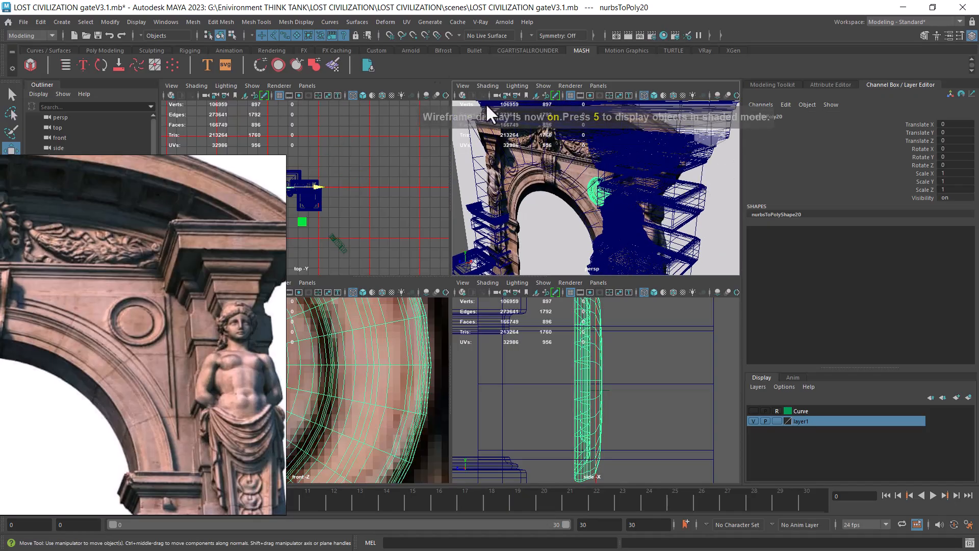
pyautogui.click(137, 22)
pyautogui.click(111, 22)
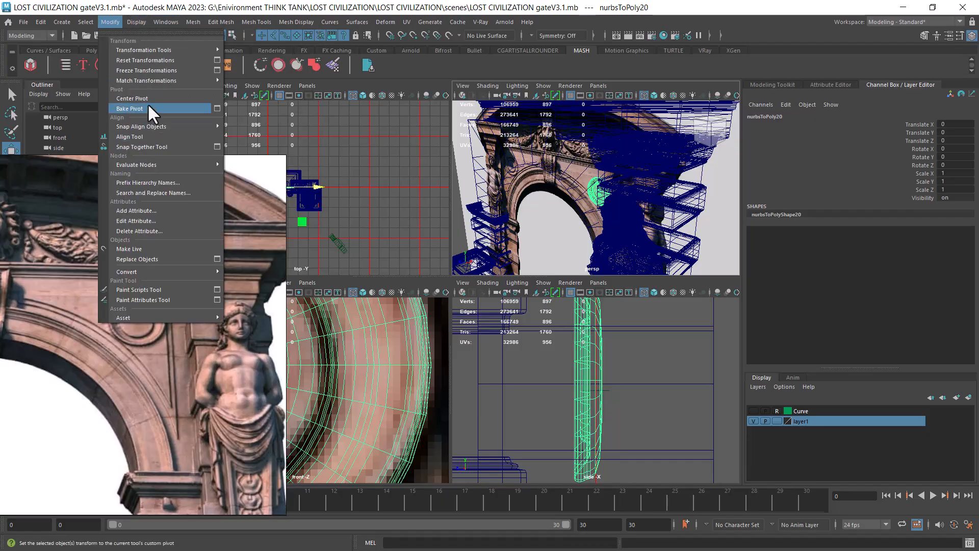
pyautogui.click(148, 108)
# Step: Move the roundel forward along Z to about 0.477, checking its depth against the gate in shaded display
pyautogui.keyDown('alt'); pyautogui.moveTo(572, 204); pyautogui.dragTo(606, 206); pyautogui.keyUp('alt')
pyautogui.keyDown('alt'); pyautogui.moveTo(632, 365); pyautogui.dragTo(629, 408, button='right'); pyautogui.keyUp('alt')
pyautogui.keyDown('alt'); pyautogui.moveTo(629, 408); pyautogui.dragTo(595, 390, button='middle'); pyautogui.keyUp('alt')
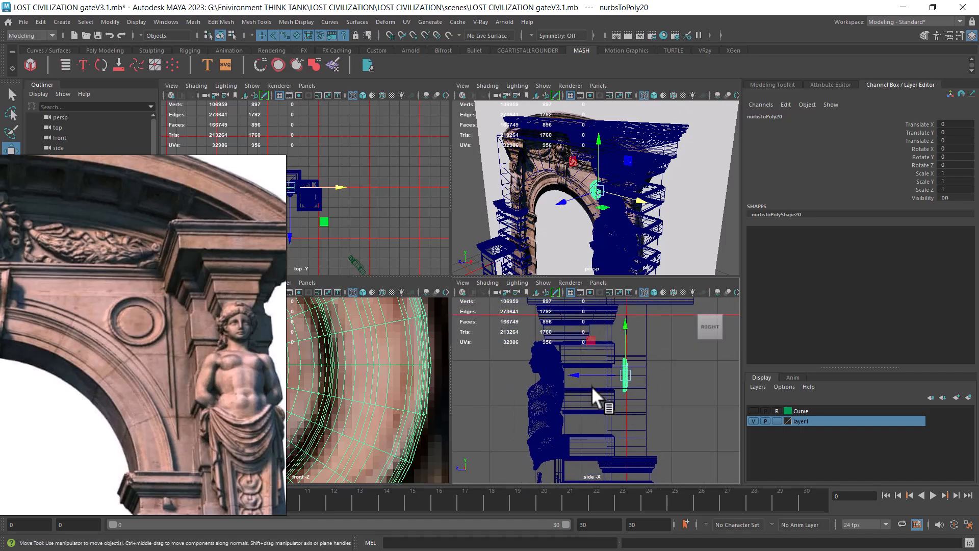
pyautogui.moveTo(580, 374); pyautogui.dragTo(517, 372)
pyautogui.keyDown('alt'); pyautogui.moveTo(663, 204); pyautogui.dragTo(658, 217, button='right'); pyautogui.keyUp('alt')
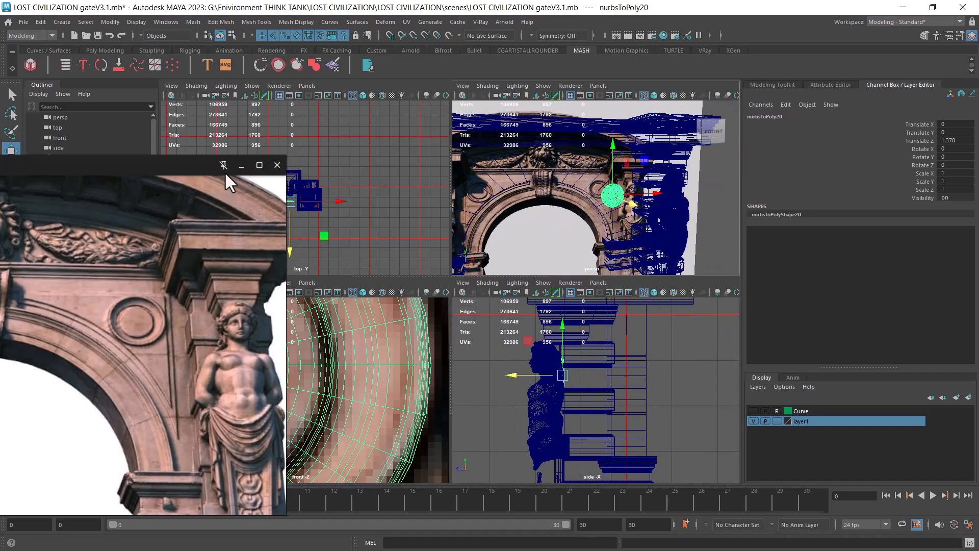
pyautogui.keyDown('alt'); pyautogui.moveTo(368, 343); pyautogui.dragTo(332, 392, button='right'); pyautogui.keyUp('alt')
pyautogui.keyDown('alt'); pyautogui.moveTo(333, 392); pyautogui.dragTo(378, 387, button='middle'); pyautogui.keyUp('alt')
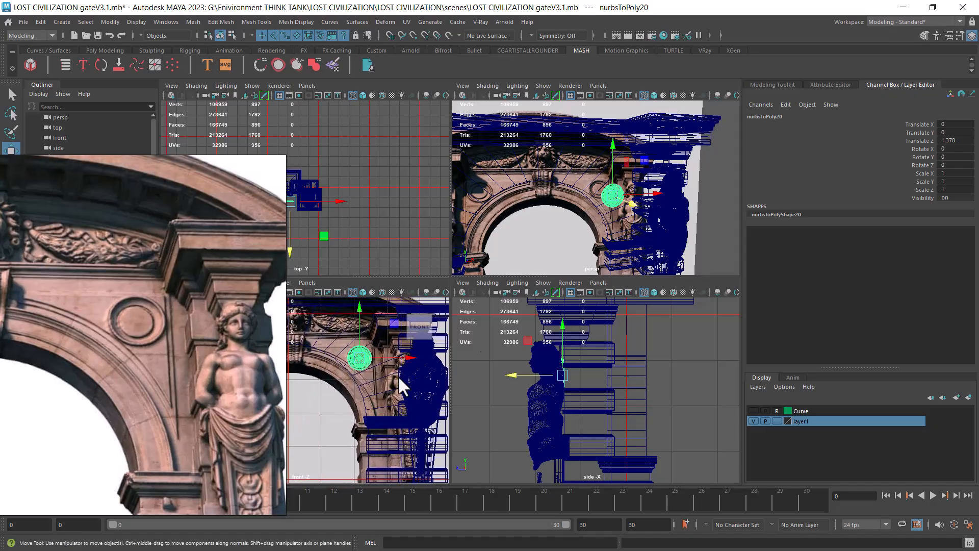
pyautogui.moveTo(701, 179)
pyautogui.keyDown('alt'); pyautogui.mouseDown()
pyautogui.moveTo(667, 201)
pyautogui.moveTo(687, 213)
pyautogui.moveTo(668, 175)
pyautogui.moveTo(718, 196)
pyautogui.moveTo(729, 223)
pyautogui.moveTo(665, 201)
pyautogui.mouseUp(); pyautogui.keyUp('alt')
pyautogui.press('5')
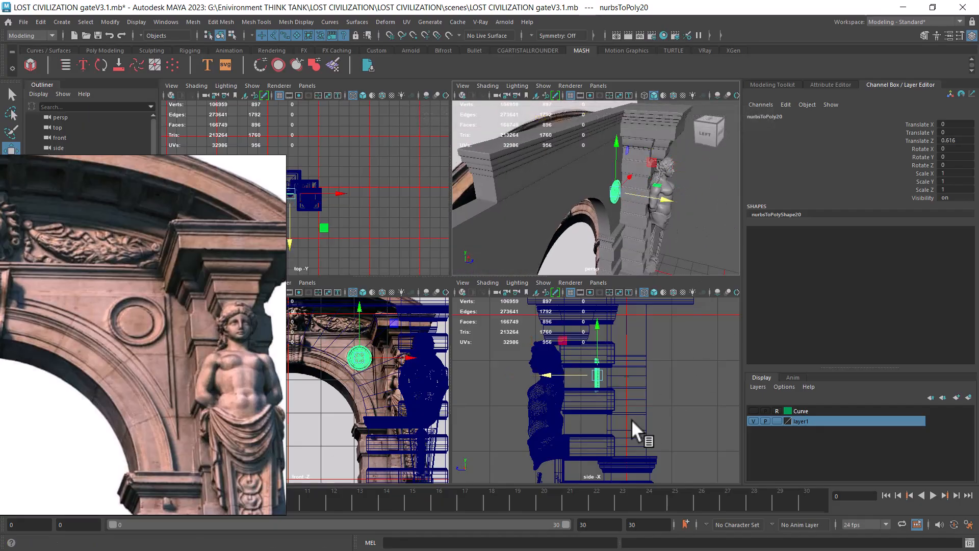
pyautogui.scroll(3, 592, 399)
pyautogui.moveTo(550, 367); pyautogui.dragTo(560, 368)
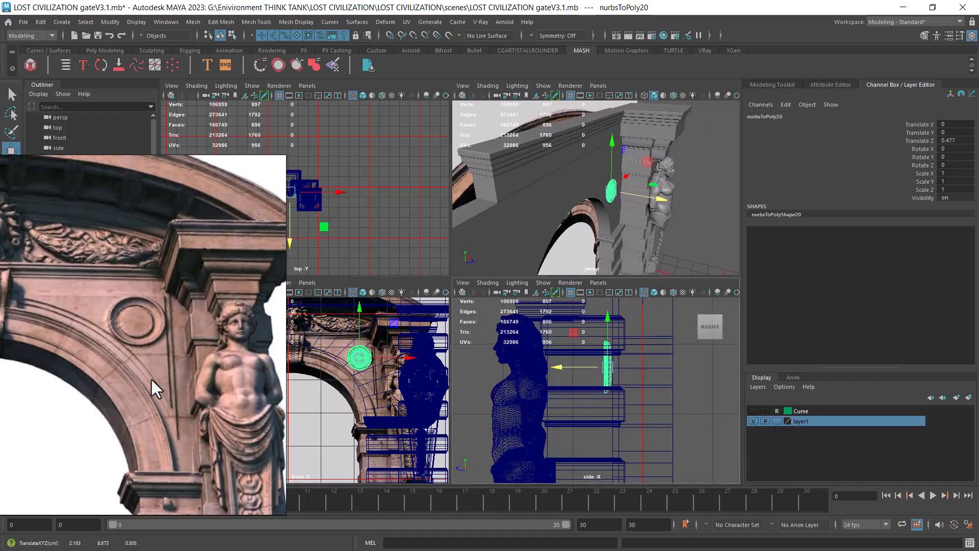
# Step: Hide everything except the reference image plane and maximize the front view on the roundel area
pyautogui.keyDown('alt'); pyautogui.moveTo(630, 198); pyautogui.dragTo(547, 188); pyautogui.keyUp('alt')
pyautogui.keyDown('alt'); pyautogui.moveTo(563, 229); pyautogui.dragTo(565, 187, button='middle'); pyautogui.keyUp('alt')
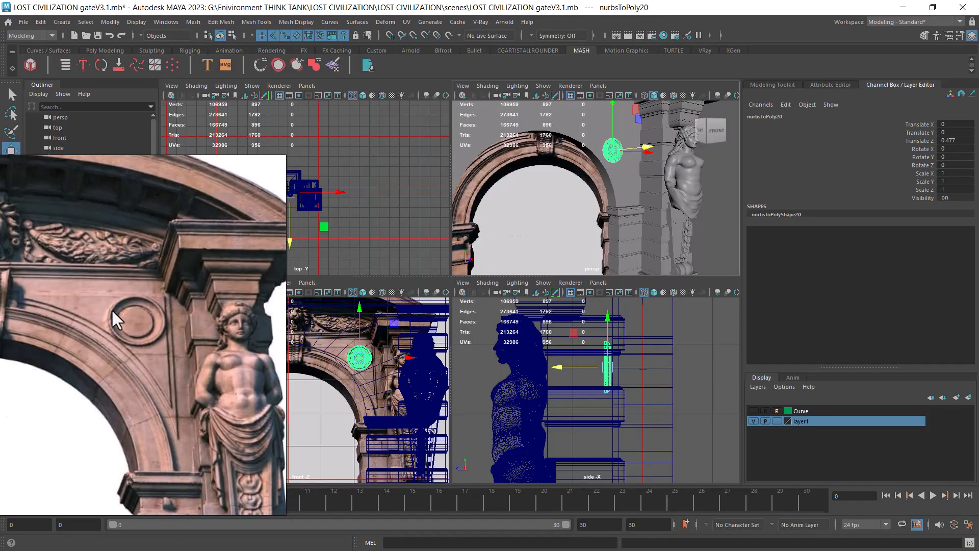
pyautogui.moveTo(176, 457); pyautogui.dragTo(203, 406, button='middle')
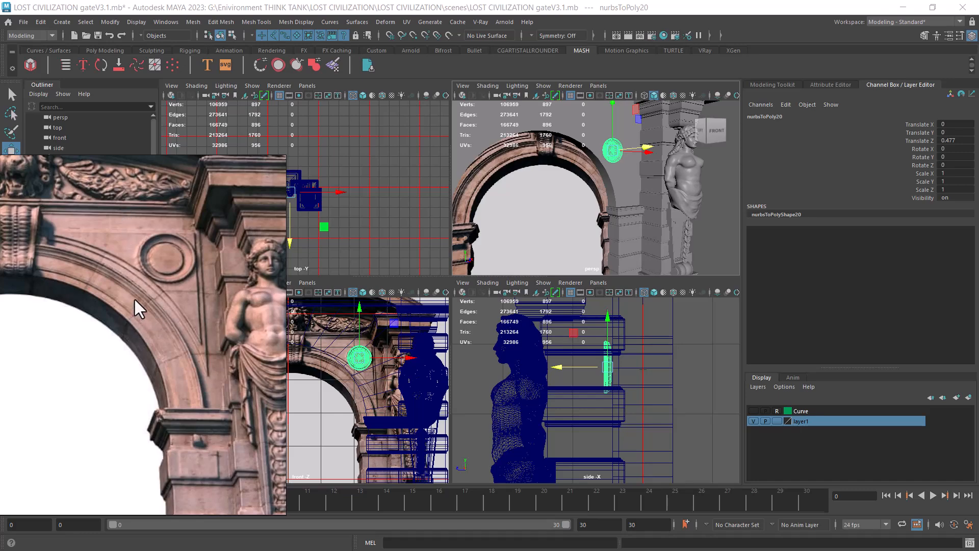
pyautogui.click(536, 153)
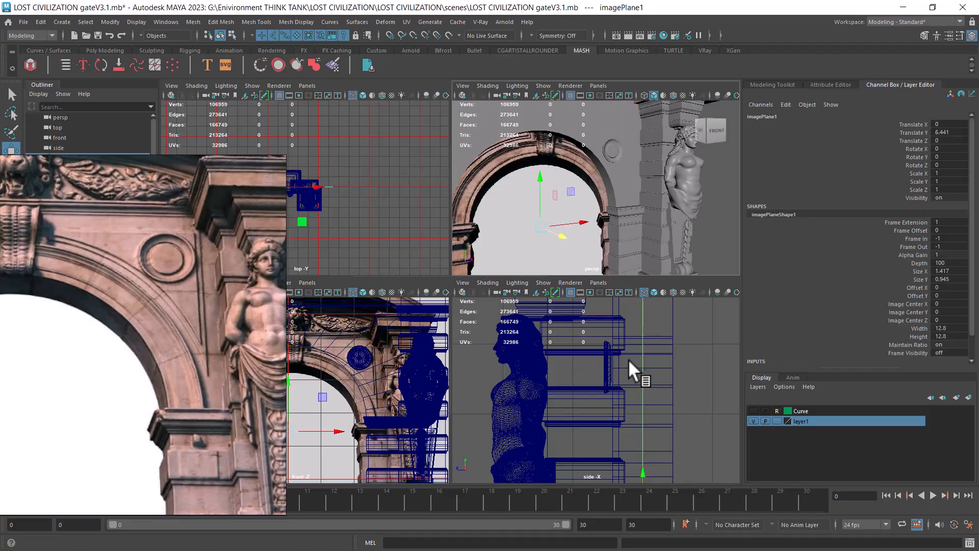
pyautogui.hotkey('alt', 'h')
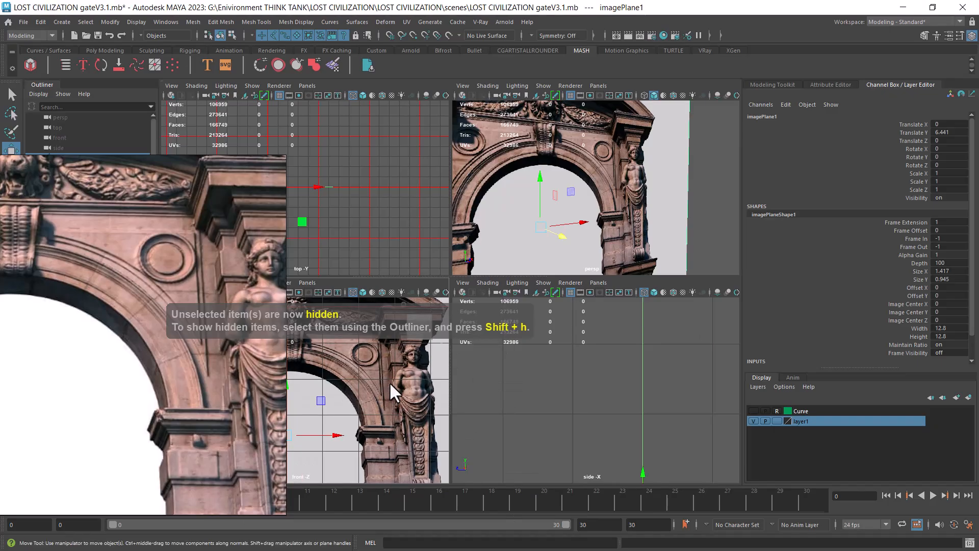
pyautogui.press('space')
pyautogui.scroll(5, 585, 327)
pyautogui.scroll(1, 512, 324)
pyautogui.scroll(1, 581, 334)
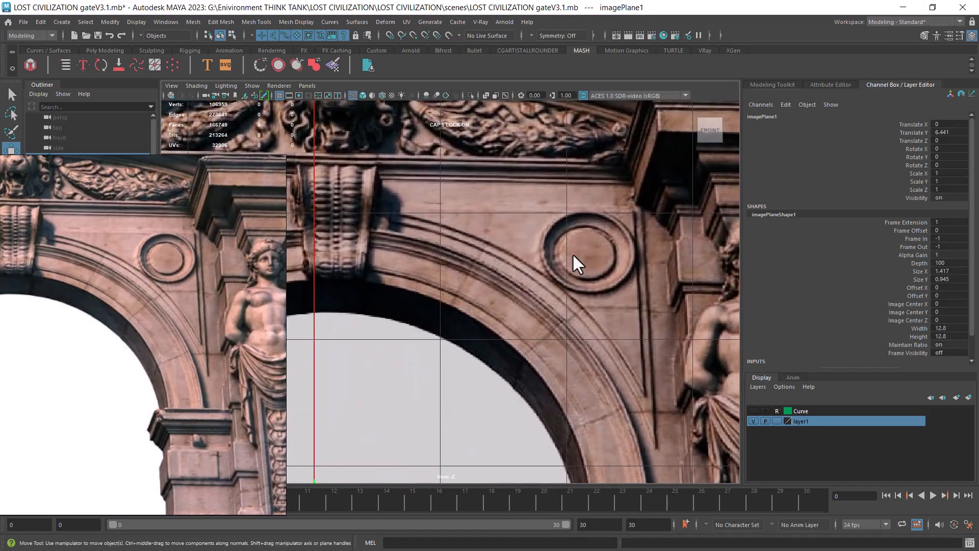
# Step: Examine the arch's moulding bands in the front view from the roundel down to the impost, with the CV Curve Tool ready
pyautogui.keyDown('alt'); pyautogui.moveTo(505, 311); pyautogui.dragTo(453, 222, button='middle'); pyautogui.keyUp('alt')
pyautogui.keyDown('alt'); pyautogui.moveTo(454, 222); pyautogui.dragTo(547, 322, button='right'); pyautogui.keyUp('alt')
pyautogui.keyDown('alt'); pyautogui.moveTo(547, 322); pyautogui.dragTo(510, 318, button='middle'); pyautogui.keyUp('alt')
pyautogui.keyDown('alt'); pyautogui.moveTo(510, 318); pyautogui.dragTo(557, 332, button='right'); pyautogui.keyUp('alt')
pyautogui.keyDown('alt'); pyautogui.moveTo(557, 332); pyautogui.dragTo(553, 339, button='middle'); pyautogui.keyUp('alt')
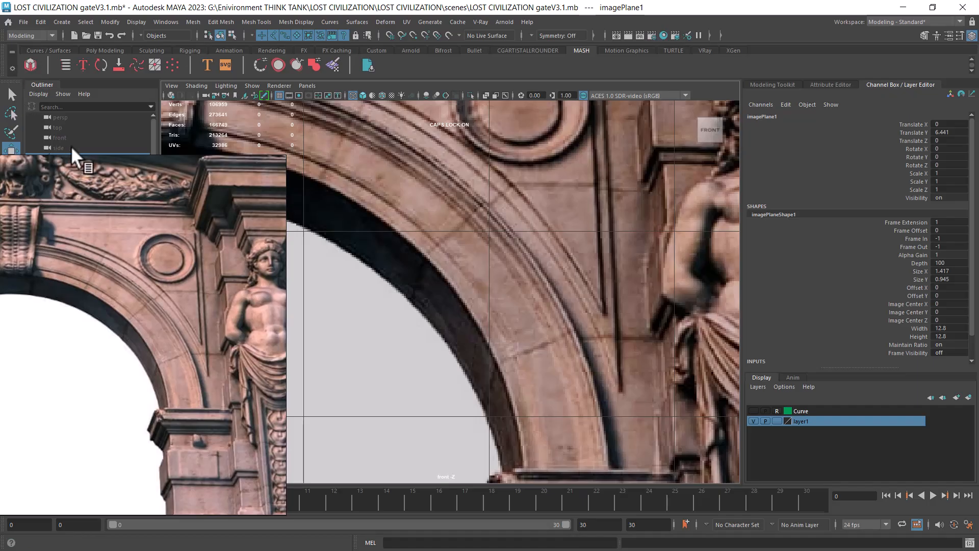
pyautogui.click(60, 21)
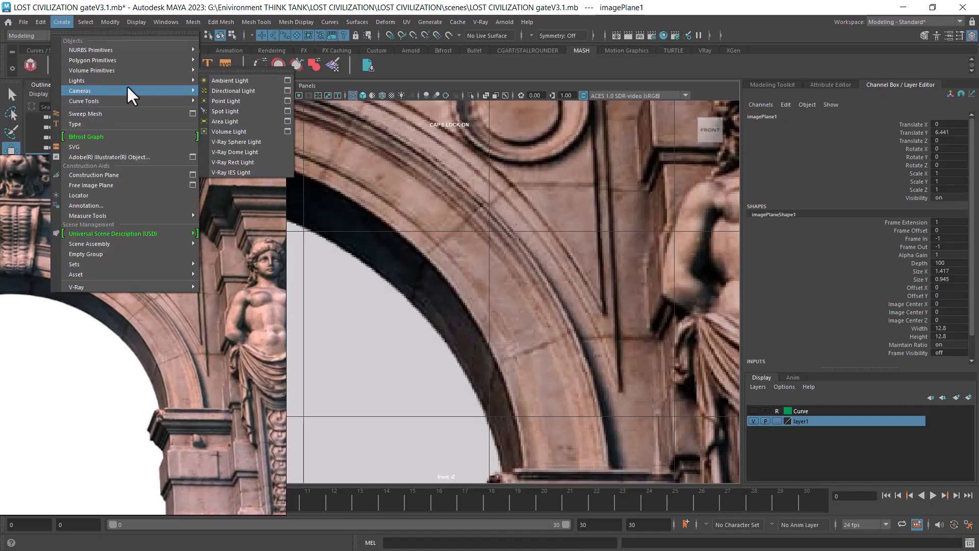
pyautogui.moveTo(131, 102)
pyautogui.click(239, 101)
pyautogui.keyDown('alt'); pyautogui.moveTo(485, 236); pyautogui.dragTo(564, 332, button='right'); pyautogui.keyUp('alt')
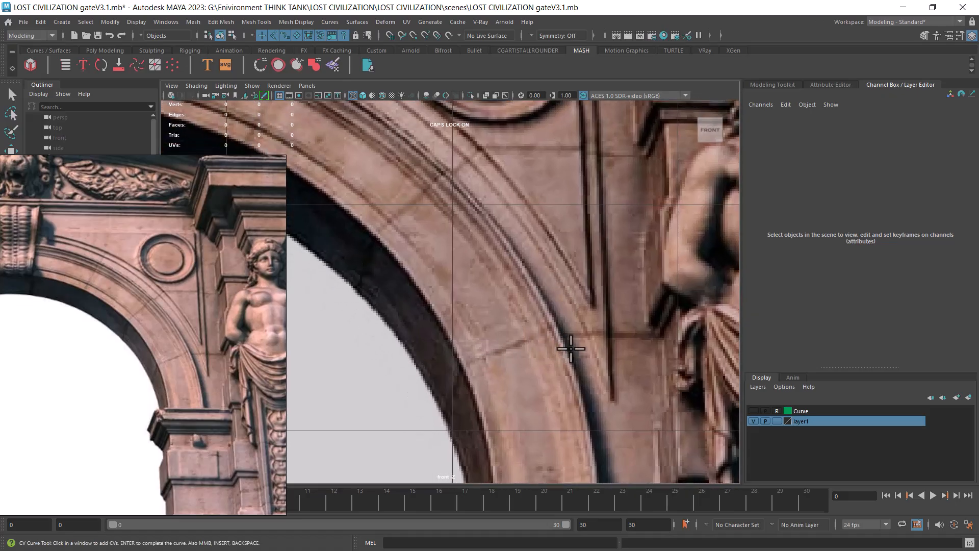
pyautogui.keyDown('alt'); pyautogui.moveTo(462, 289); pyautogui.dragTo(528, 358, button='middle'); pyautogui.keyUp('alt')
pyautogui.keyDown('alt'); pyautogui.moveTo(533, 317); pyautogui.dragTo(425, 172, button='middle'); pyautogui.keyUp('alt')
pyautogui.keyDown('alt'); pyautogui.moveTo(474, 326); pyautogui.dragTo(474, 317, button='middle'); pyautogui.keyUp('alt')
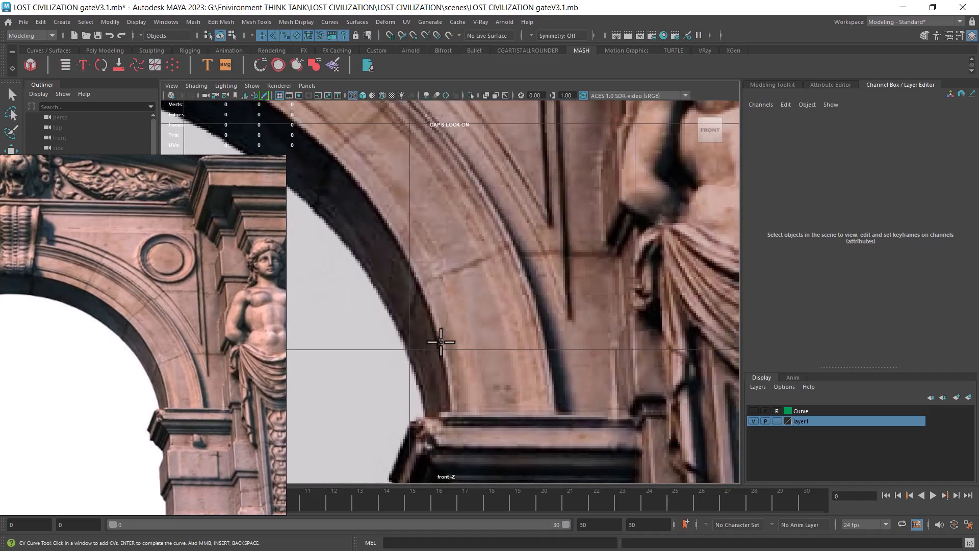
pyautogui.keyDown('alt'); pyautogui.moveTo(483, 276); pyautogui.dragTo(530, 301, button='middle'); pyautogui.keyUp('alt')
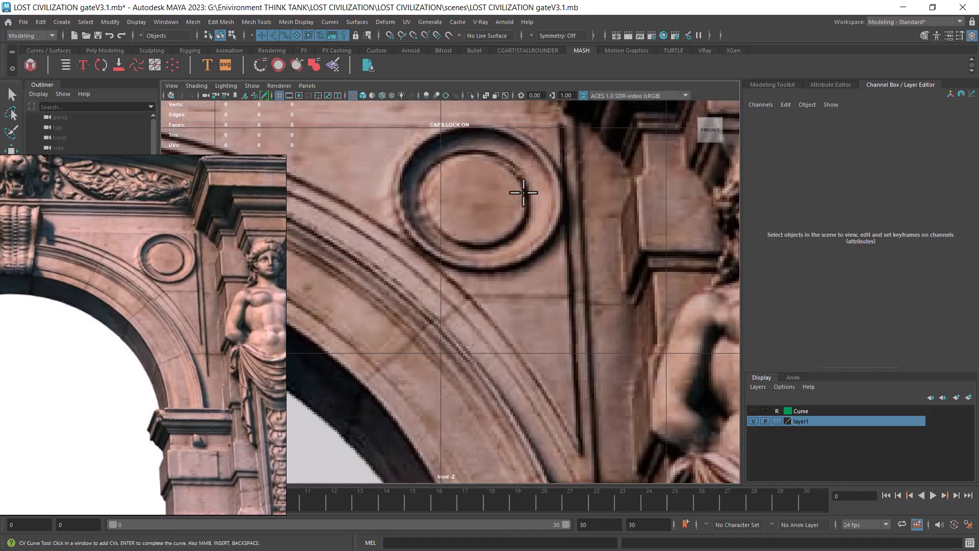
pyautogui.keyDown('alt'); pyautogui.moveTo(512, 229); pyautogui.dragTo(426, 263, button='middle'); pyautogui.keyUp('alt')
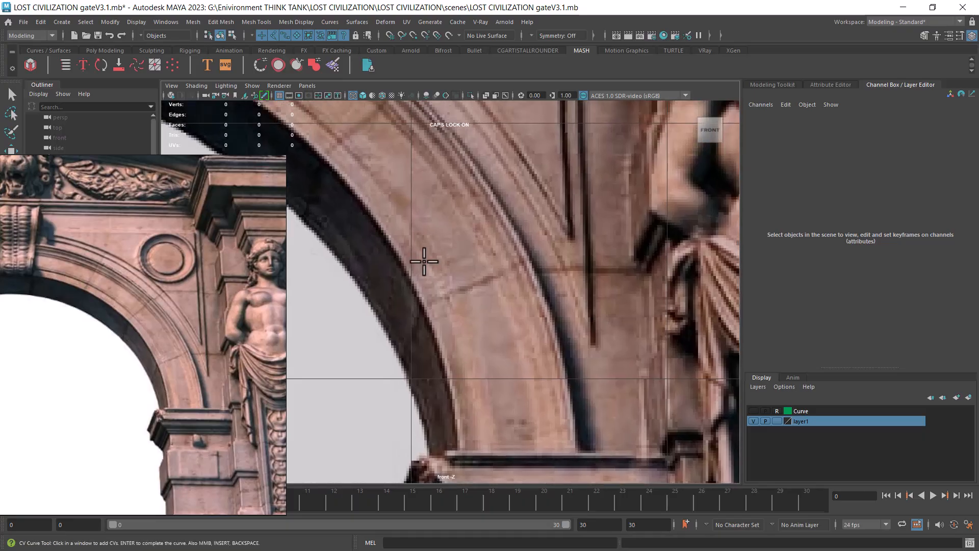
# Step: Begin a CV curve across the arch band with a straight horizontal run from the inner edge that rises into a first small ridge
pyautogui.click(399, 257)
pyautogui.click(424, 258)
pyautogui.click(455, 258)
pyautogui.click(481, 257)
pyautogui.click(487, 252)
pyautogui.scroll(3, 542, 332)
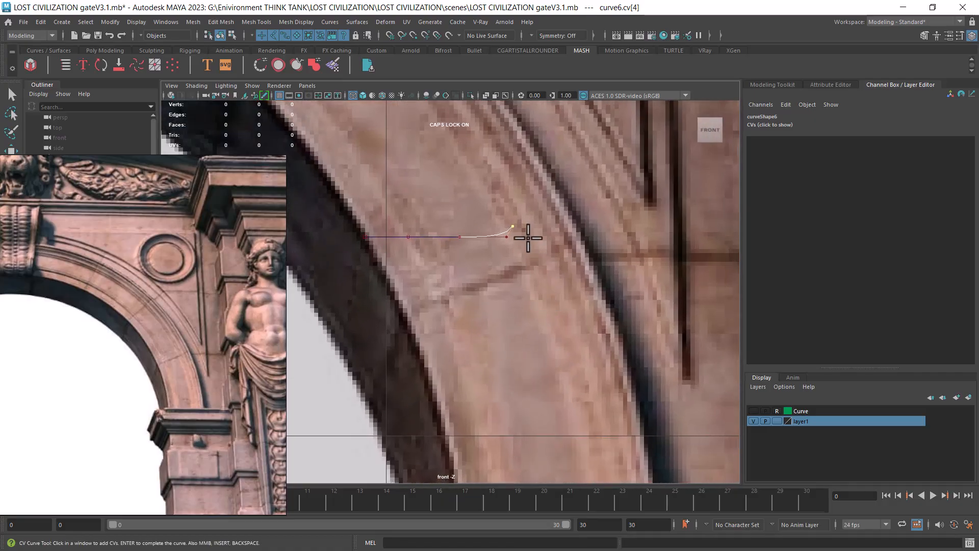
pyautogui.click(513, 226)
pyautogui.click(519, 224)
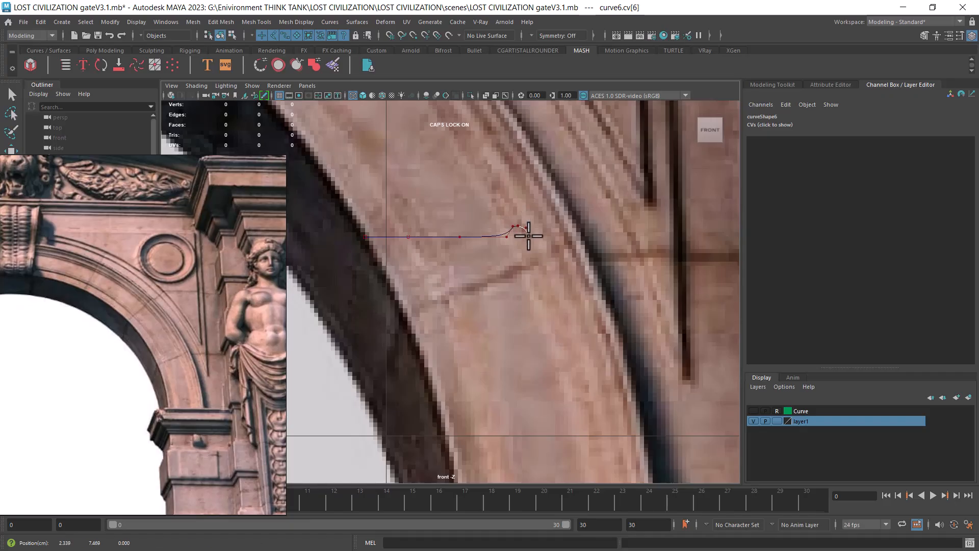
# Step: Continue the profile curve down into a narrow groove, over a second higher ridge and down into the next groove
pyautogui.scroll(3, 531, 247)
pyautogui.click(518, 246)
pyautogui.click(524, 246)
pyautogui.click(524, 239)
pyautogui.click(521, 225)
pyautogui.click(523, 223)
pyautogui.click(523, 220)
pyautogui.click(531, 220)
pyautogui.click(538, 220)
pyautogui.click(547, 242)
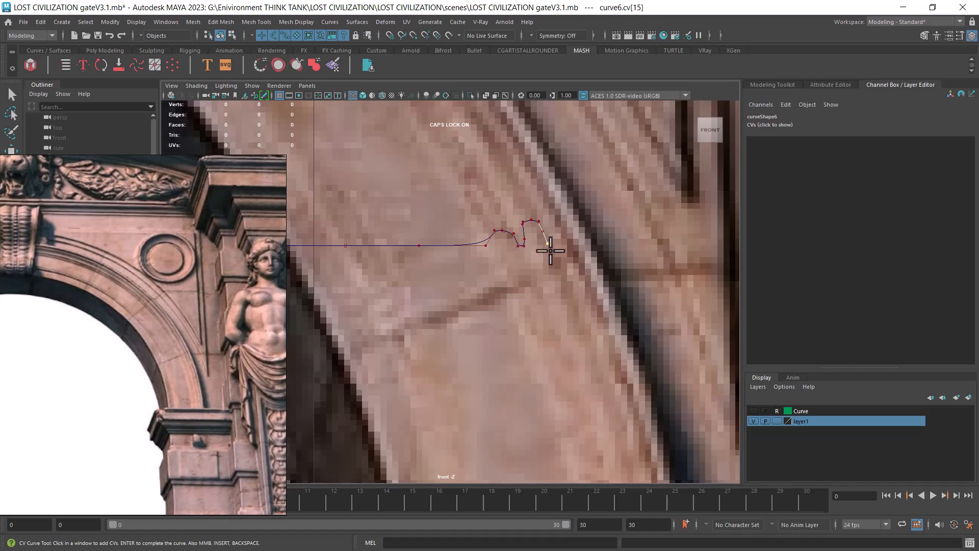
pyautogui.click(552, 232)
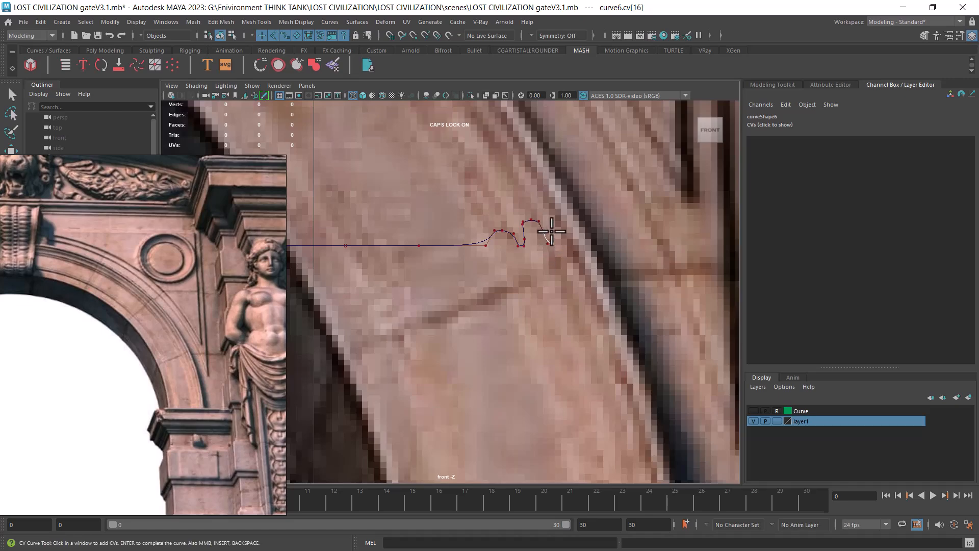
pyautogui.scroll(5, 128, 313)
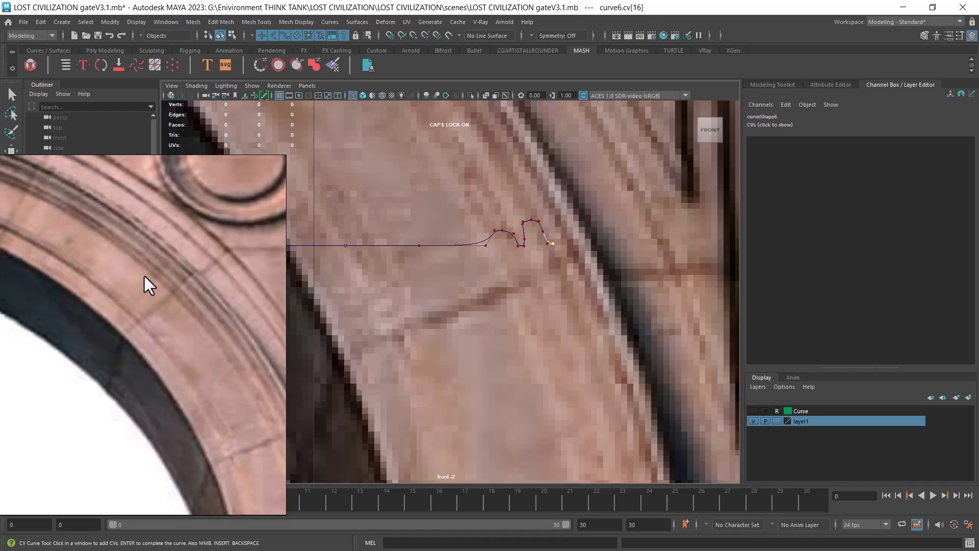
# Step: Add two further stepped ridges with a groove between them, each higher than the last, up to the arch's dark outer edge
pyautogui.click(544, 215)
pyautogui.click(543, 209)
pyautogui.click(543, 205)
pyautogui.click(542, 201)
pyautogui.click(555, 202)
pyautogui.click(562, 219)
pyautogui.click(560, 199)
pyautogui.moveTo(559, 197); pyautogui.dragTo(554, 188)
pyautogui.click(552, 188)
pyautogui.click(555, 182)
pyautogui.click(564, 182)
pyautogui.click(571, 190)
pyautogui.click(578, 208)
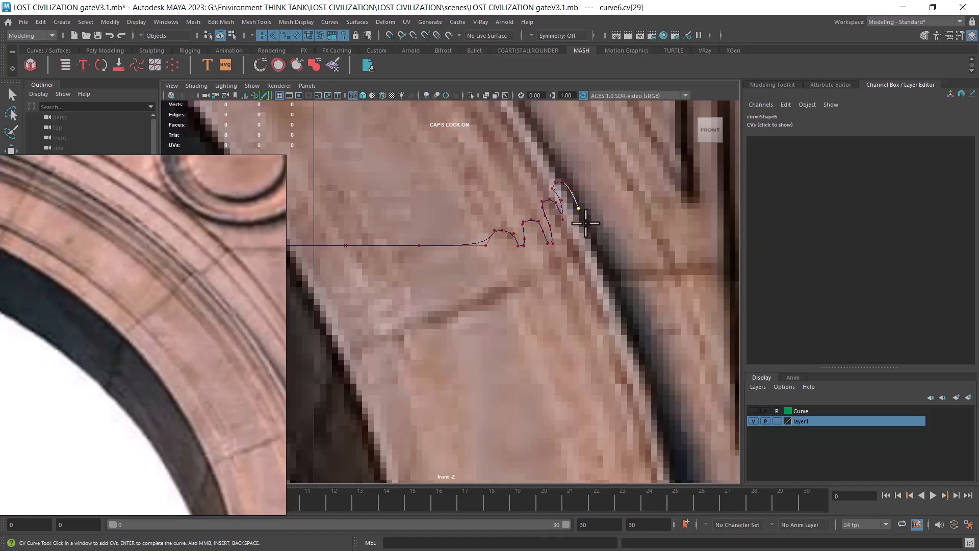
# Step: Check the mouldings in the reference photo and extend the profile curve straight down from the outermost ridge
pyautogui.scroll(-2, 143, 337)
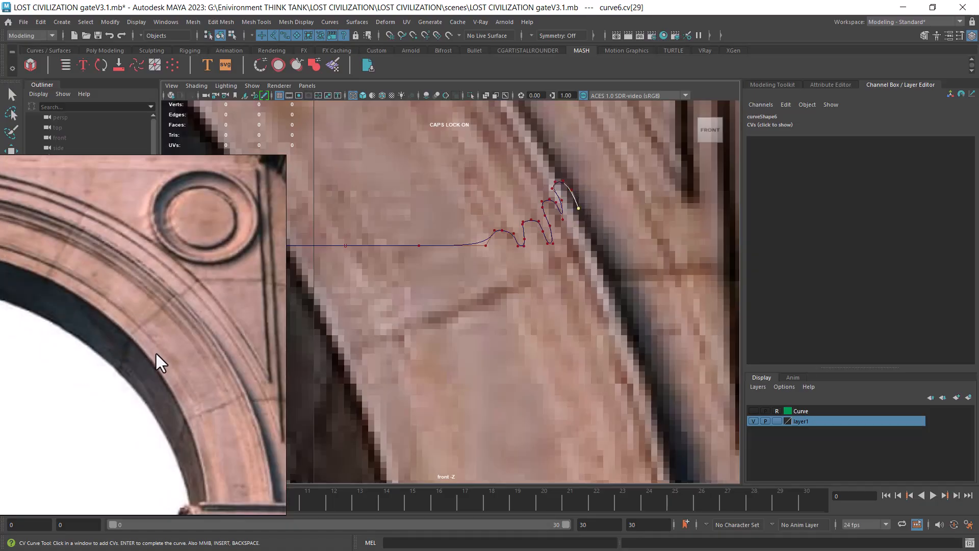
pyautogui.moveTo(155, 353); pyautogui.dragTo(138, 345, button='middle')
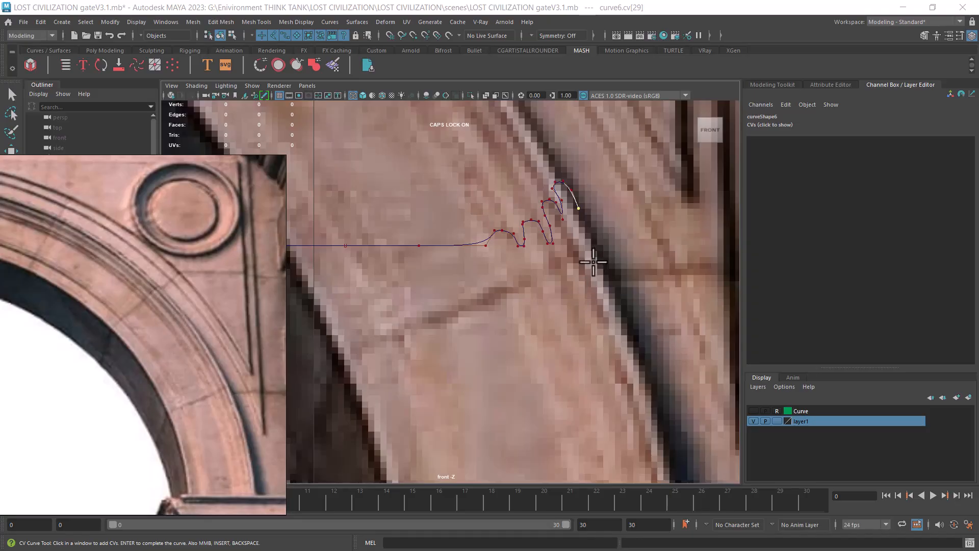
pyautogui.keyDown('alt'); pyautogui.moveTo(589, 237); pyautogui.dragTo(605, 280, button='right'); pyautogui.keyUp('alt')
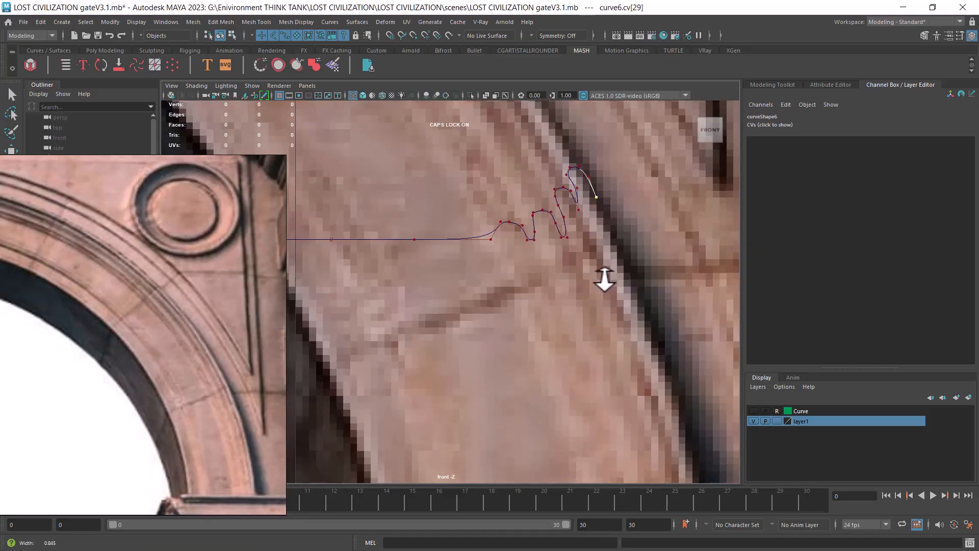
pyautogui.click(606, 212)
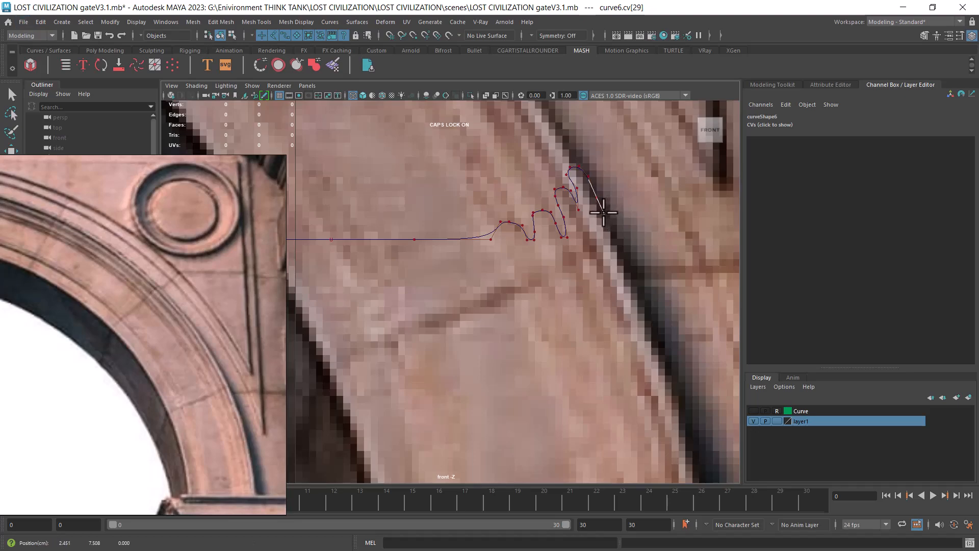
pyautogui.click(599, 316)
pyautogui.click(601, 402)
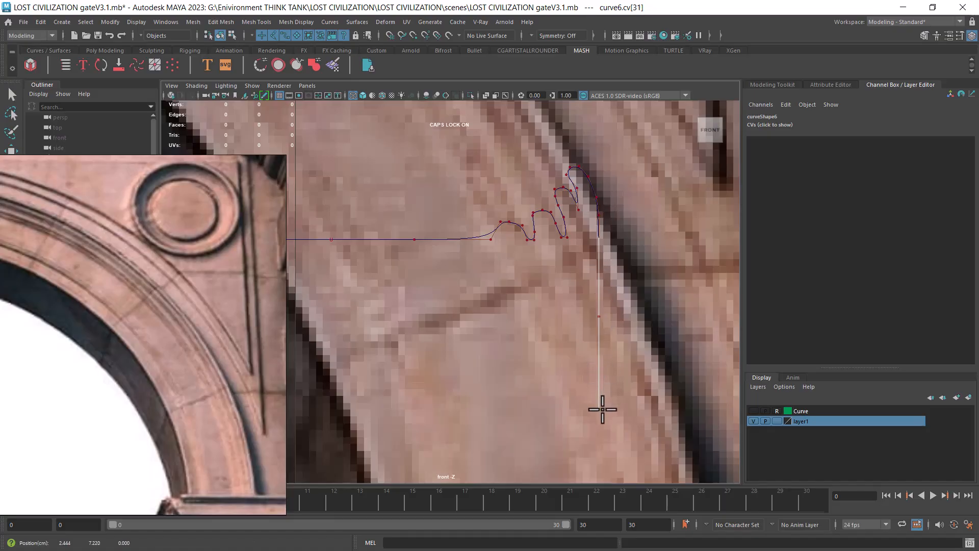
pyautogui.click(602, 409)
pyautogui.keyDown('alt'); pyautogui.moveTo(601, 405); pyautogui.dragTo(638, 301, button='middle'); pyautogui.keyUp('alt')
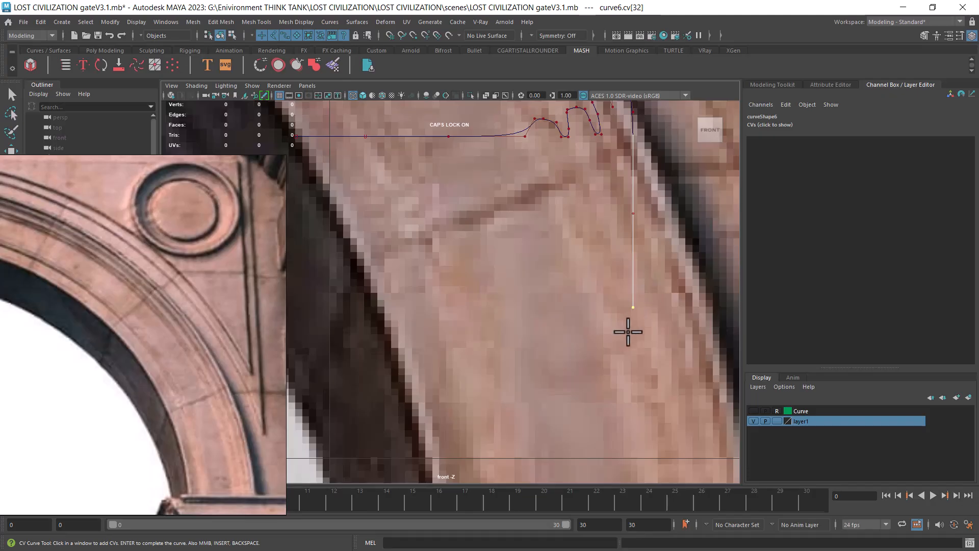
# Step: Turn the profile curve at a tight lower corner, run it horizontally back to the inner side and finish the curve
pyautogui.keyDown('shift'); pyautogui.moveTo(471, 367); pyautogui.dragTo(633, 345); pyautogui.keyUp('shift')
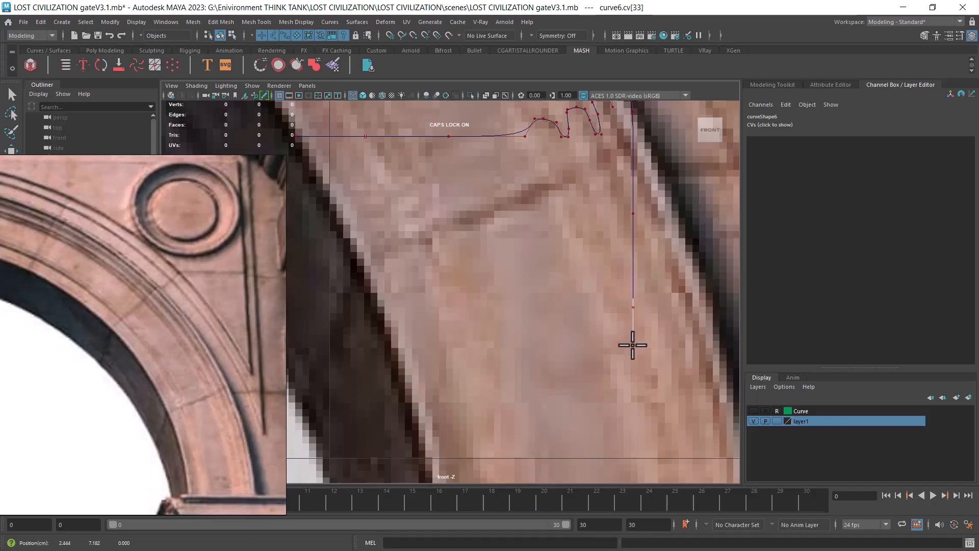
pyautogui.keyDown('shift'); pyautogui.click(597, 338); pyautogui.keyUp('shift')
pyautogui.keyDown('shift'); pyautogui.click(428, 344); pyautogui.keyUp('shift')
pyautogui.keyDown('shift'); pyautogui.click(355, 346); pyautogui.keyUp('shift')
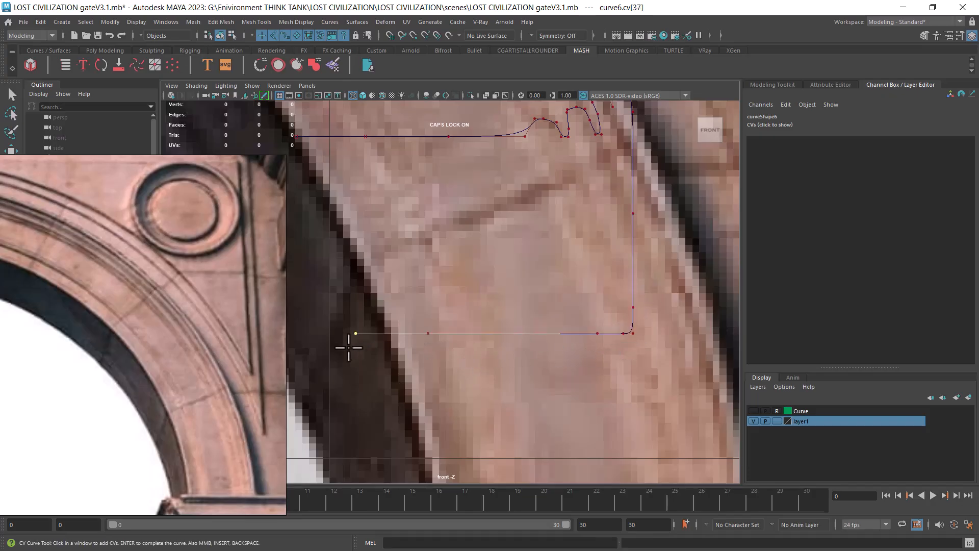
pyautogui.keyDown('shift'); pyautogui.click(322, 341); pyautogui.keyUp('shift')
pyautogui.keyDown('alt'); pyautogui.moveTo(376, 323); pyautogui.dragTo(469, 343, button='middle'); pyautogui.keyUp('alt')
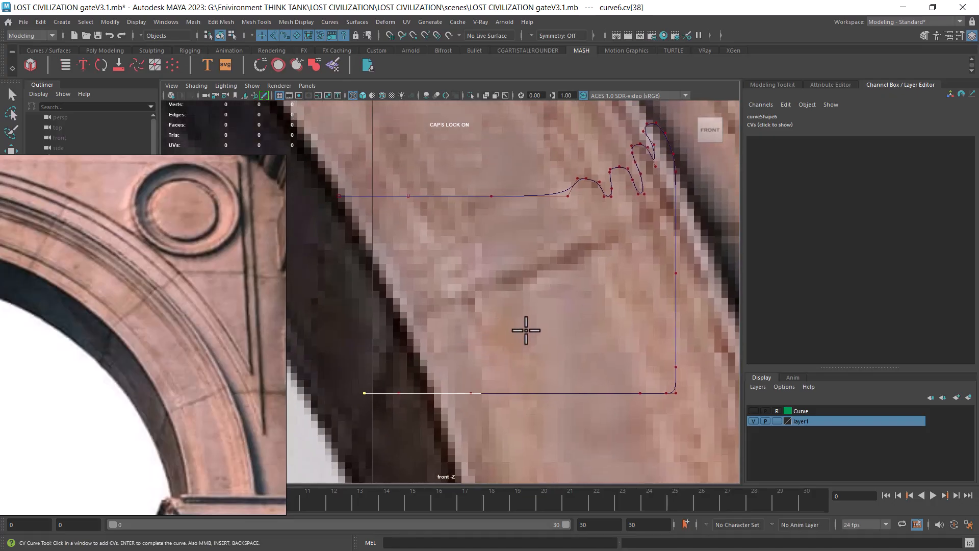
pyautogui.press('Return')
# Step: Set the image plane's layer1 to Reference display and compare the profile curve with the reference photo
pyautogui.keyDown('alt'); pyautogui.moveTo(590, 236); pyautogui.dragTo(603, 260, button='middle'); pyautogui.keyUp('alt')
pyautogui.rightClick(597, 237)
pyautogui.rightClick(560, 255)
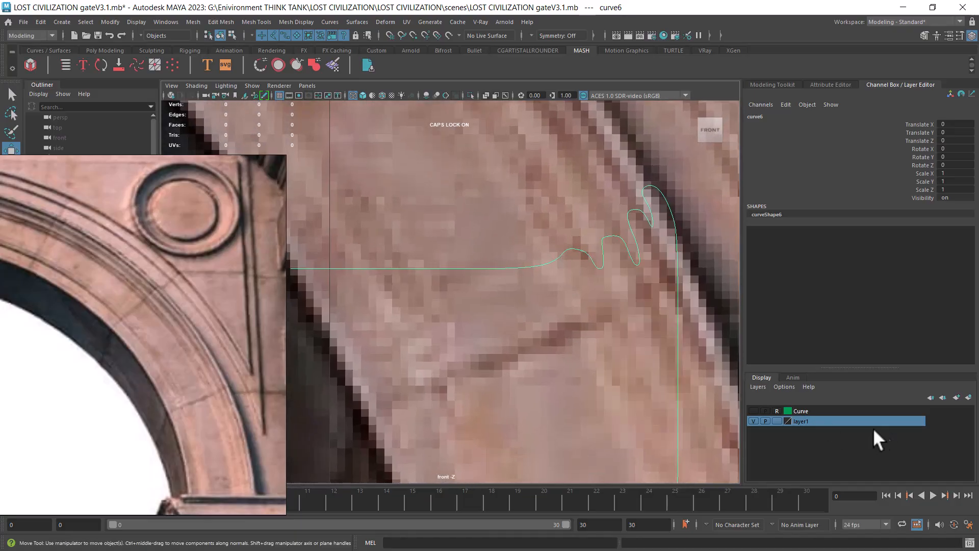
pyautogui.click(775, 421)
pyautogui.click(775, 421)
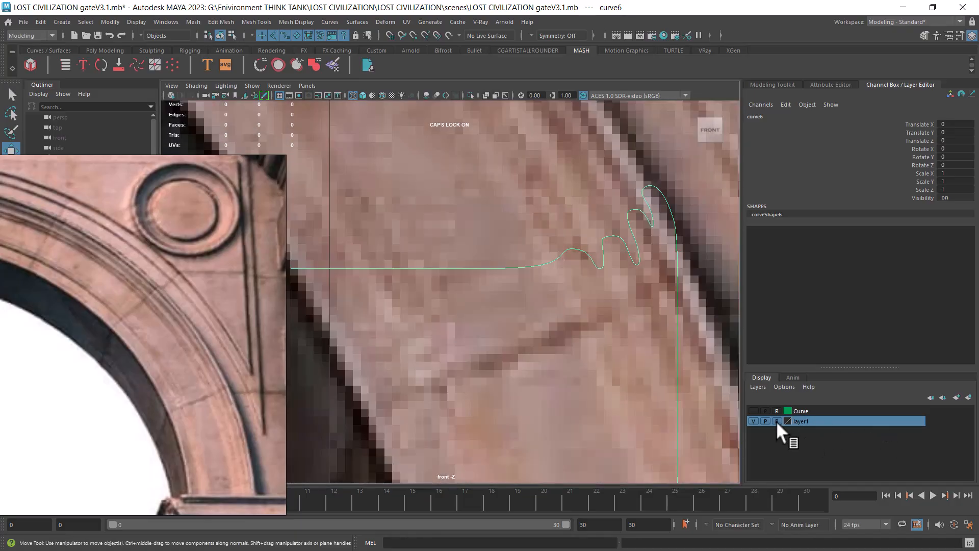
pyautogui.click(563, 265)
pyautogui.click(586, 255)
pyautogui.keyDown('alt'); pyautogui.moveTo(346, 281); pyautogui.dragTo(426, 273, button='middle'); pyautogui.keyUp('alt')
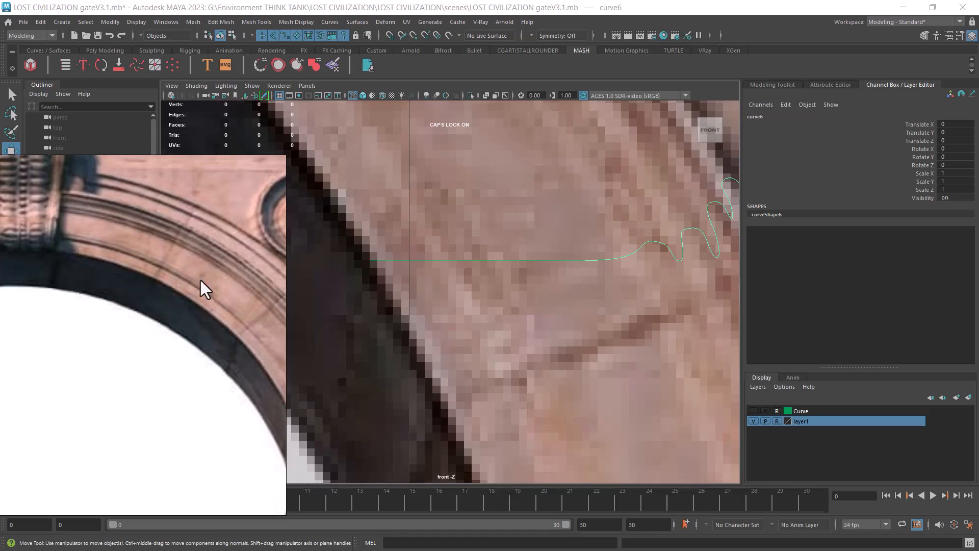
# Step: Show the profile curve's control vertices and reposition those around the first ridge to round its shape
pyautogui.keyDown('alt'); pyautogui.moveTo(582, 280); pyautogui.dragTo(558, 267, button='middle'); pyautogui.keyUp('alt')
pyautogui.moveTo(569, 238); pyautogui.dragTo(510, 237, button='right')
pyautogui.scroll(2, 583, 261)
pyautogui.click(581, 269)
pyautogui.moveTo(626, 268); pyautogui.dragTo(641, 270)
pyautogui.scroll(2, 604, 298)
pyautogui.keyDown('alt'); pyautogui.moveTo(610, 261); pyautogui.dragTo(528, 242, button='middle'); pyautogui.keyUp('alt')
pyautogui.scroll(1, 528, 224)
pyautogui.click(549, 204)
pyautogui.moveTo(549, 205); pyautogui.dragTo(546, 216)
pyautogui.keyDown('alt'); pyautogui.moveTo(631, 217); pyautogui.dragTo(597, 282, button='middle'); pyautogui.keyUp('alt')
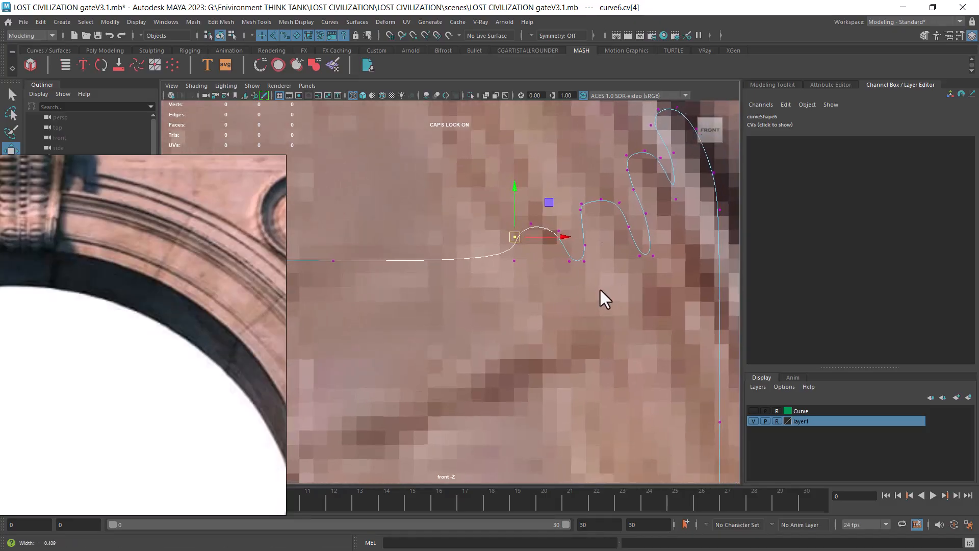
# Step: Adjust the control vertices on top of the second ridge to give it a rounder crown
pyautogui.moveTo(598, 201)
pyautogui.mouseDown()
pyautogui.moveTo(599, 192)
pyautogui.moveTo(651, 196)
pyautogui.moveTo(608, 213)
pyautogui.mouseUp()
pyautogui.click(634, 193)
pyautogui.click(601, 205)
pyautogui.moveTo(595, 205); pyautogui.dragTo(594, 213)
pyautogui.moveTo(641, 192); pyautogui.dragTo(644, 197)
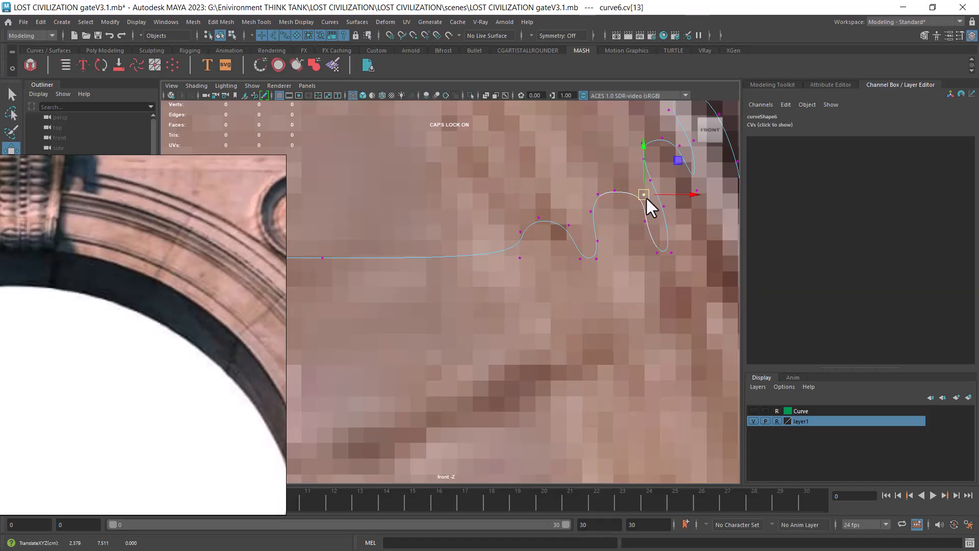
# Step: Reposition the control vertices in the groove between the second and third ridges and on the third ridge's inner flank
pyautogui.keyDown('alt'); pyautogui.moveTo(646, 238); pyautogui.dragTo(562, 318, button='middle'); pyautogui.keyUp('alt')
pyautogui.moveTo(598, 305); pyautogui.dragTo(571, 301)
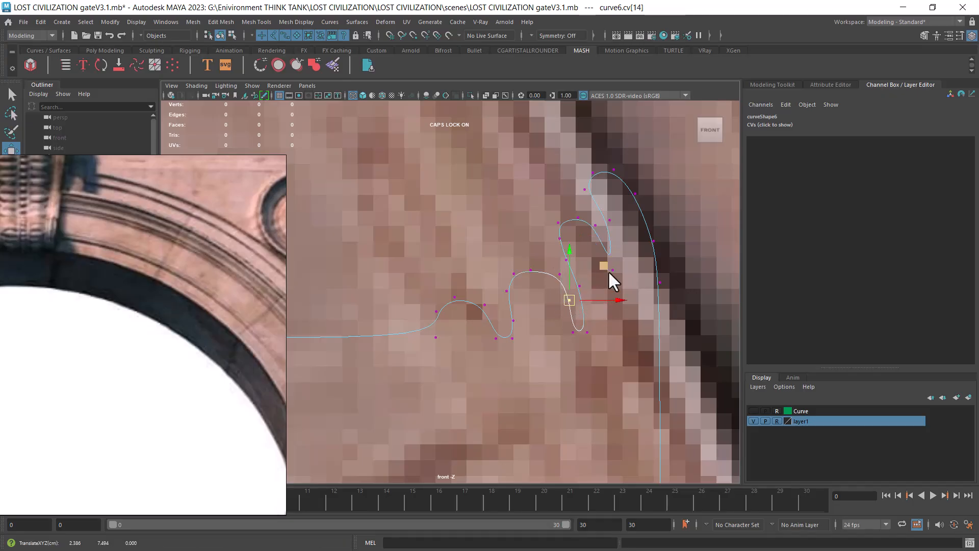
pyautogui.click(571, 265)
pyautogui.click(563, 260)
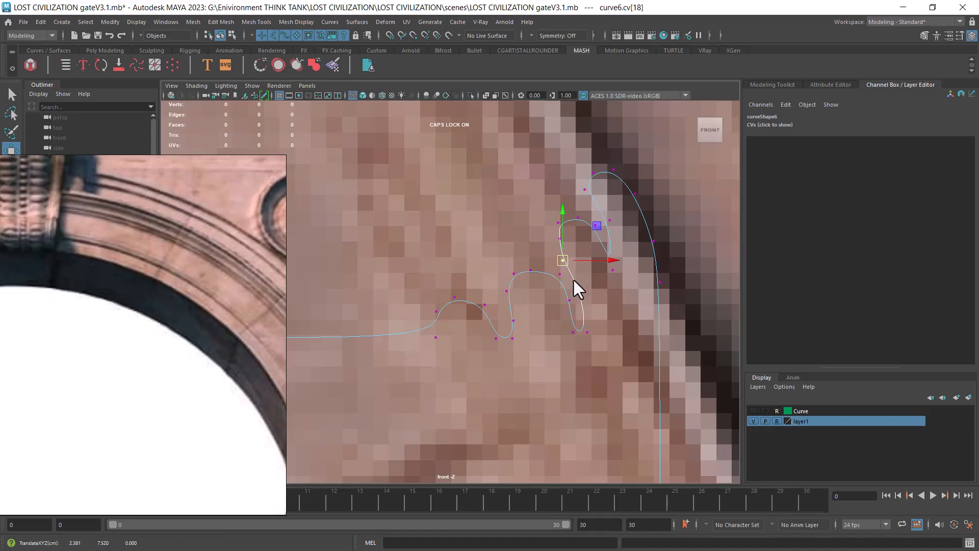
pyautogui.click(560, 239)
pyautogui.moveTo(562, 240); pyautogui.dragTo(558, 240)
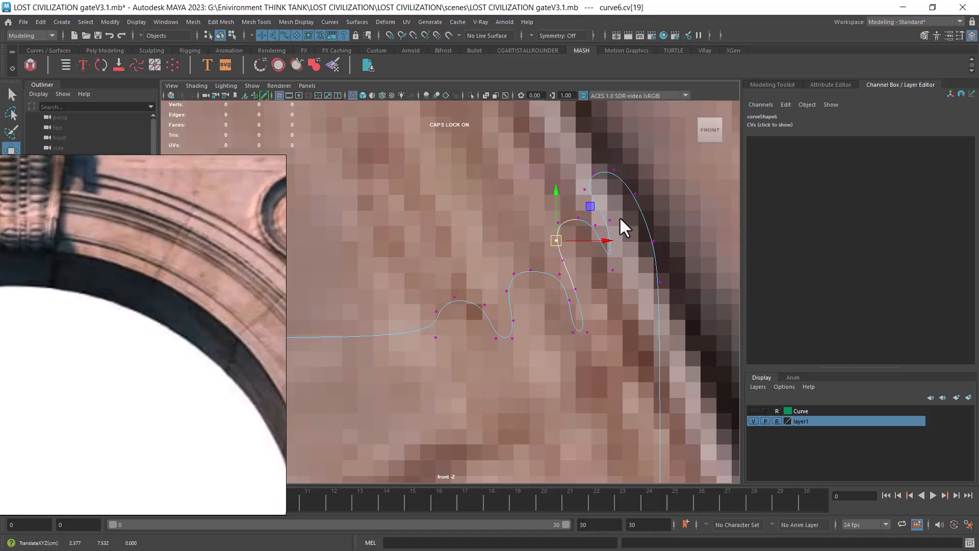
# Step: Reshape the outermost ridge by moving its top and side control vertices outward for a broader rounded crown
pyautogui.click(603, 223)
pyautogui.click(583, 190)
pyautogui.keyDown('alt'); pyautogui.moveTo(619, 190); pyautogui.dragTo(608, 222, button='middle'); pyautogui.keyUp('alt')
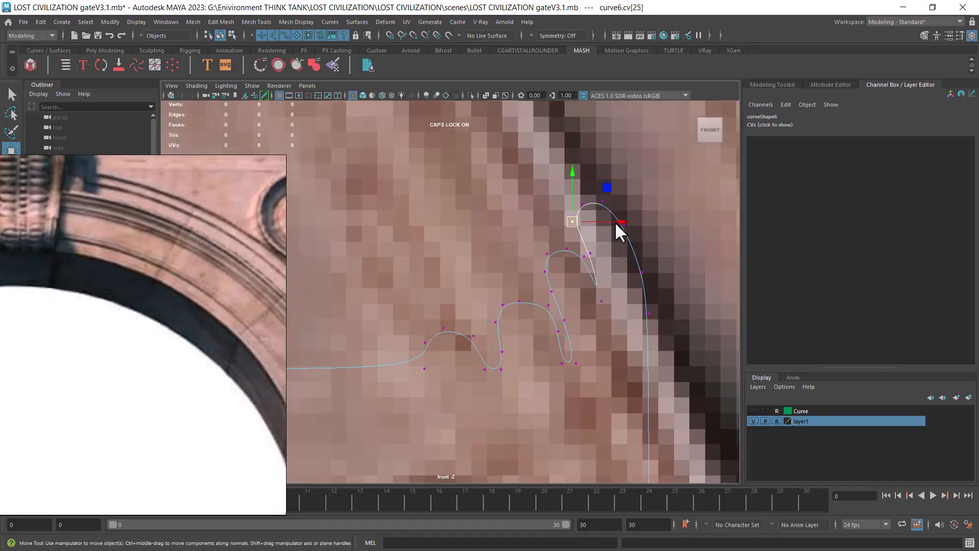
pyautogui.click(603, 201)
pyautogui.moveTo(633, 205); pyautogui.dragTo(669, 210)
pyautogui.click(642, 272)
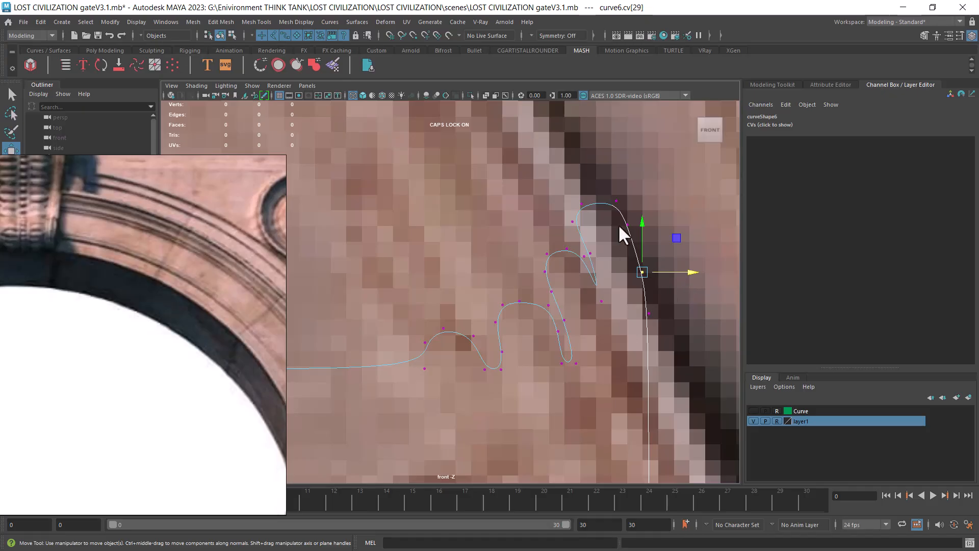
pyautogui.moveTo(694, 273); pyautogui.dragTo(690, 274)
pyautogui.moveTo(607, 183); pyautogui.dragTo(678, 214)
pyautogui.click(583, 204)
pyautogui.click(572, 220)
pyautogui.moveTo(571, 222); pyautogui.dragTo(572, 222)
# Step: Keep the set of curve editing commands open as a floating window over the viewport
pyautogui.keyDown('alt'); pyautogui.moveTo(475, 364); pyautogui.dragTo(533, 337, button='middle'); pyautogui.keyUp('alt')
pyautogui.scroll(-3, 533, 337)
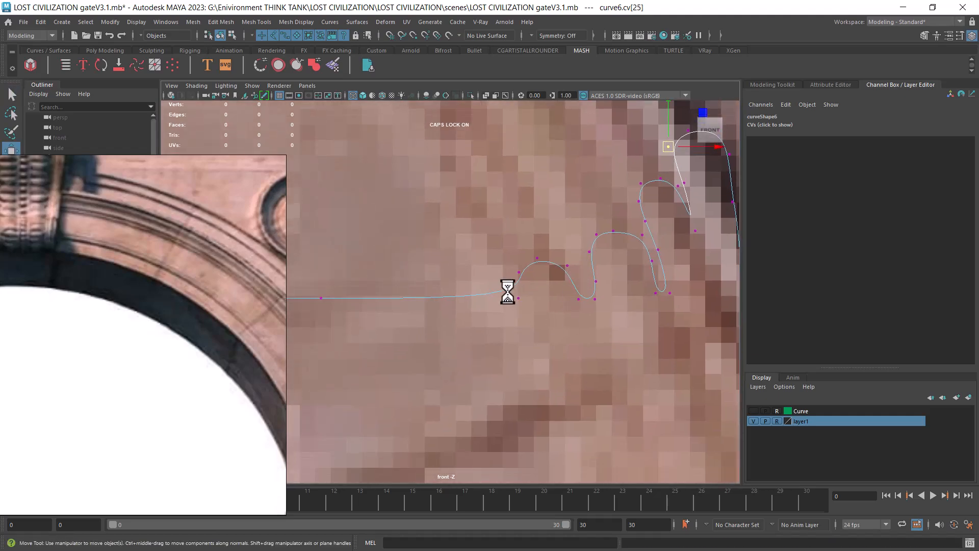
pyautogui.scroll(-2, 455, 301)
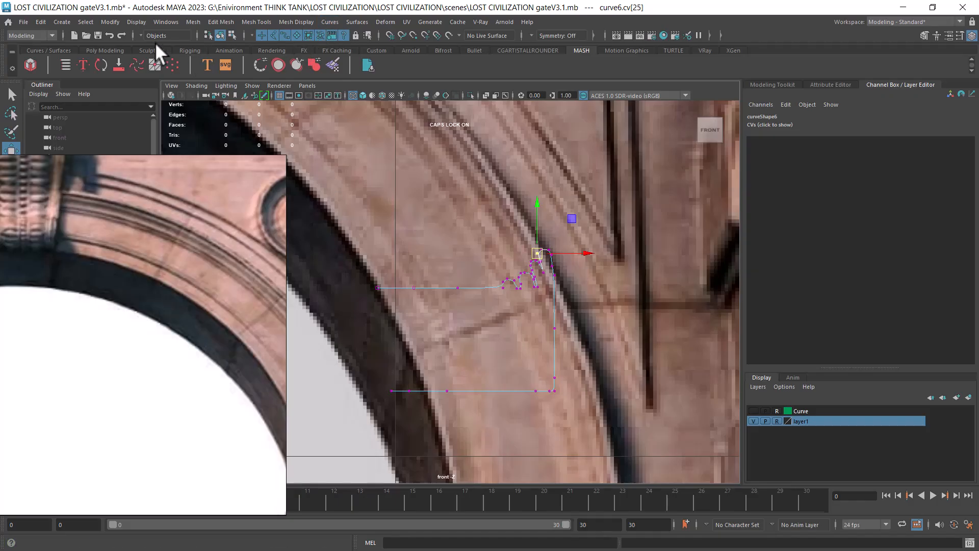
pyautogui.click(334, 20)
pyautogui.click(336, 22)
pyautogui.click(335, 31)
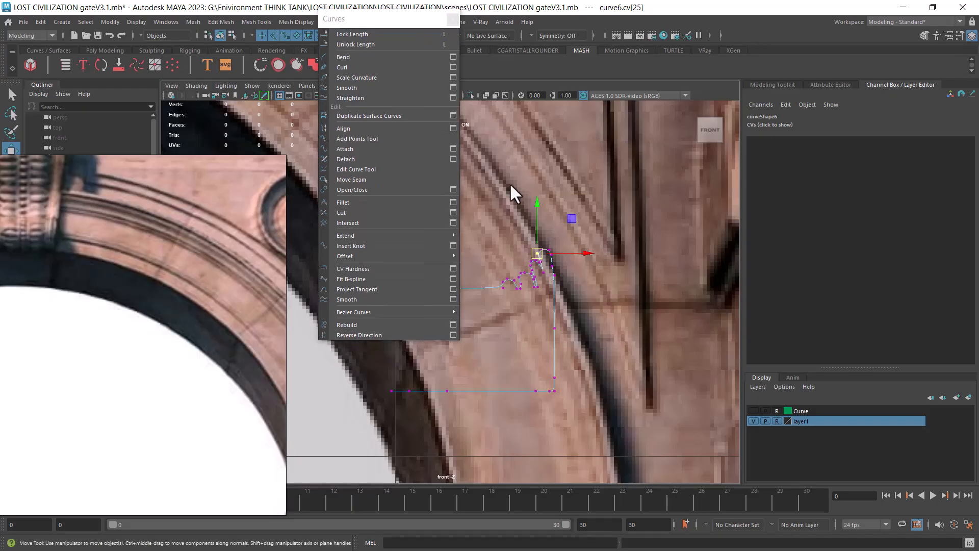
# Step: Shift the control vertices along the profile's vertical outer side slightly inward as a group to straighten it below the outermost ridge
pyautogui.moveTo(562, 287); pyautogui.dragTo(623, 275, button='right')
pyautogui.click(628, 286)
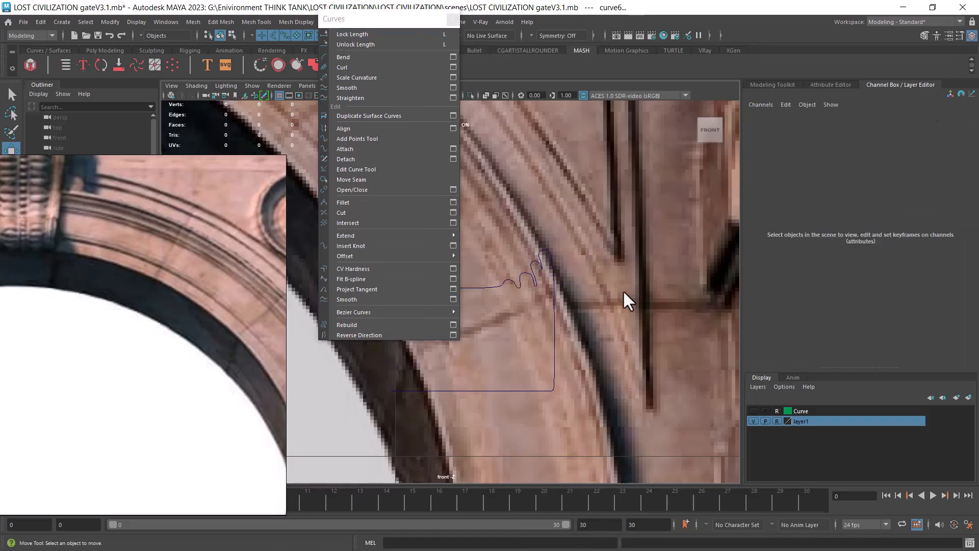
pyautogui.click(555, 289)
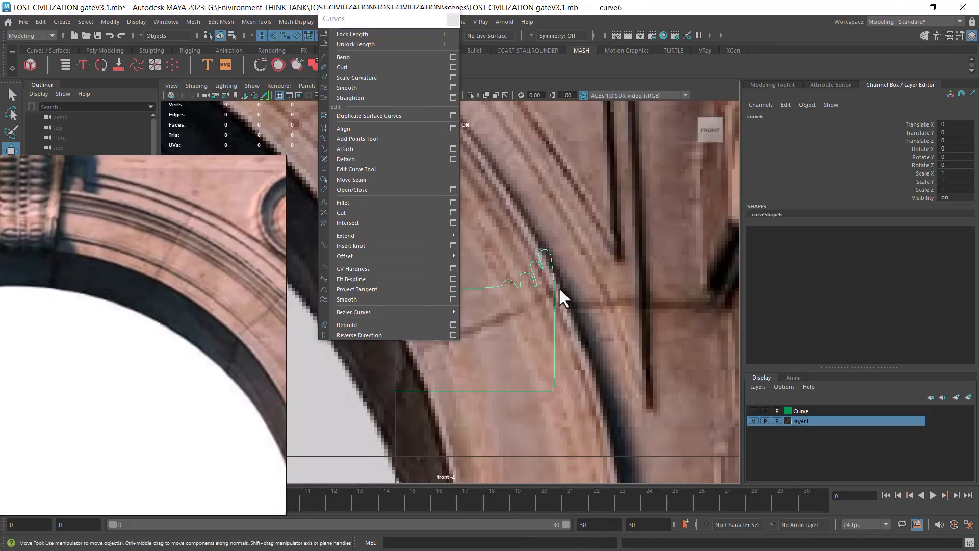
pyautogui.scroll(1, 576, 326)
pyautogui.moveTo(573, 277); pyautogui.dragTo(585, 279, button='right')
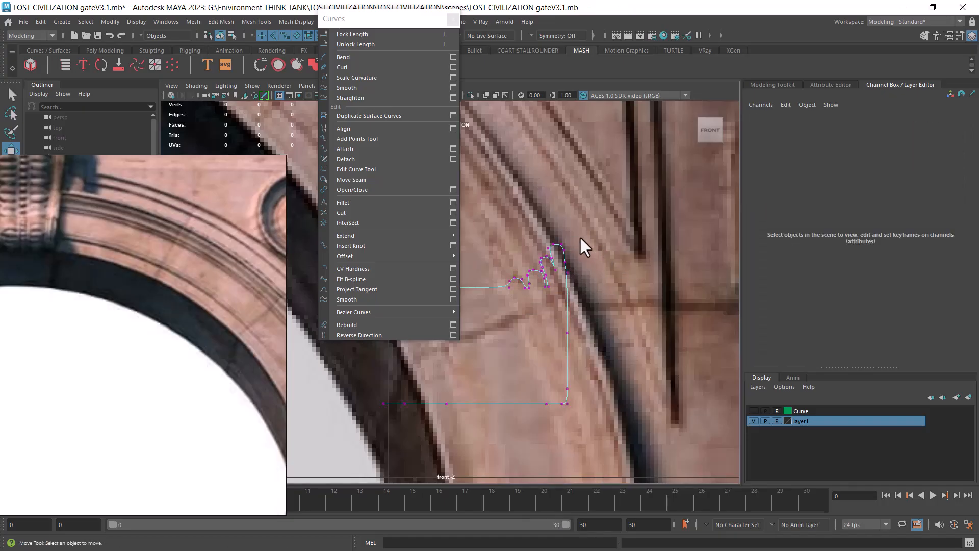
pyautogui.scroll(1, 572, 231)
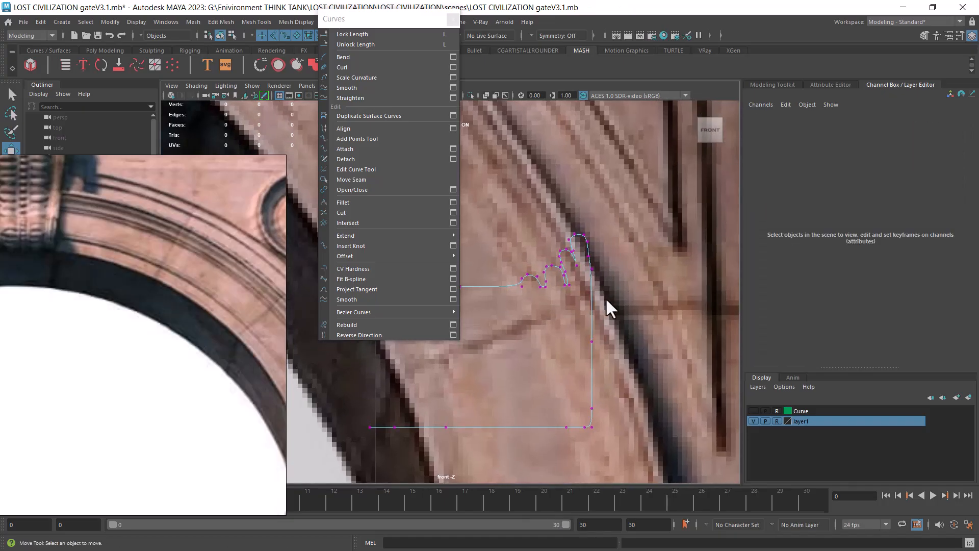
pyautogui.moveTo(604, 265); pyautogui.dragTo(582, 435)
pyautogui.moveTo(635, 347); pyautogui.dragTo(631, 344)
pyautogui.moveTo(575, 250); pyautogui.dragTo(596, 238, button='right')
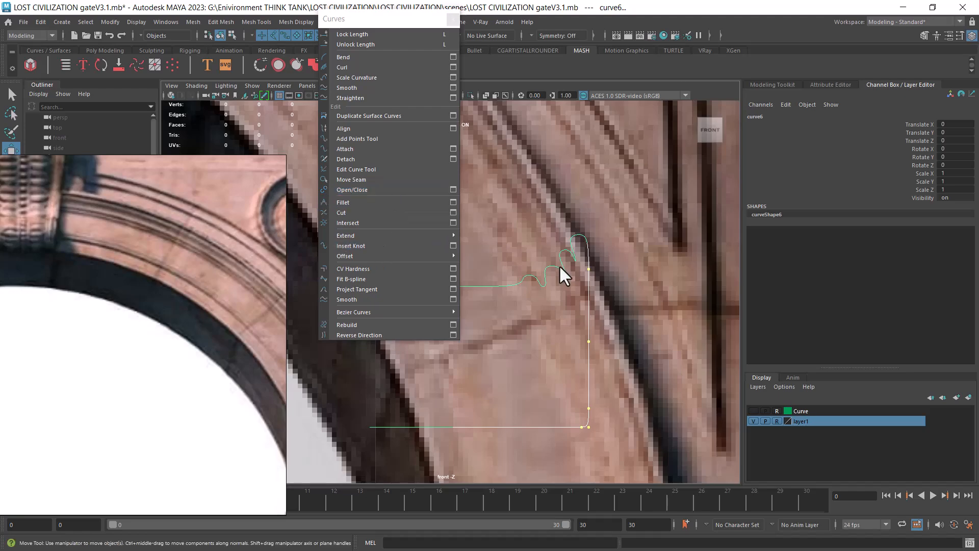
pyautogui.click(529, 303)
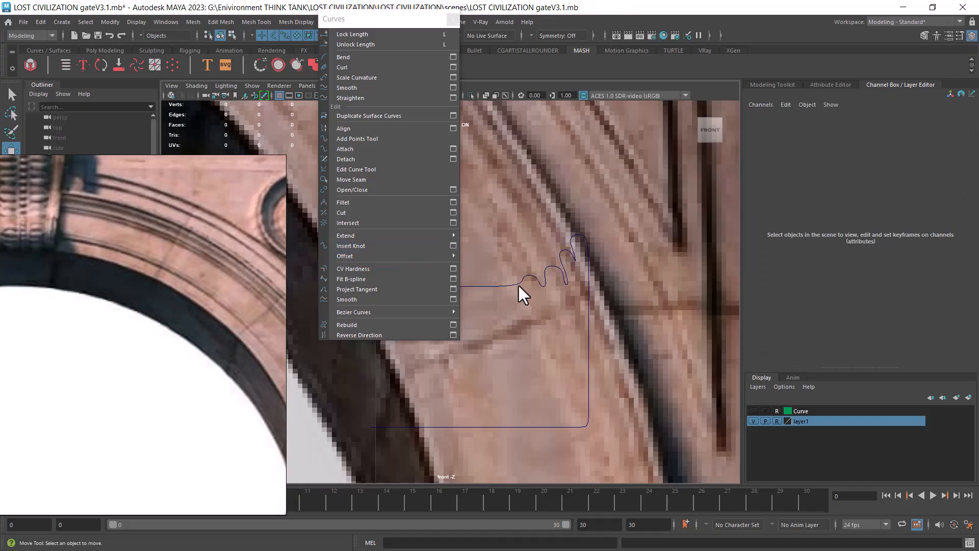
# Step: Insert a knot at a curve point on the flat stretch near the profile's inner end
pyautogui.click(518, 283)
pyautogui.keyDown('alt'); pyautogui.moveTo(518, 283); pyautogui.dragTo(671, 299, button='middle'); pyautogui.keyUp('alt')
pyautogui.rightClick(608, 259)
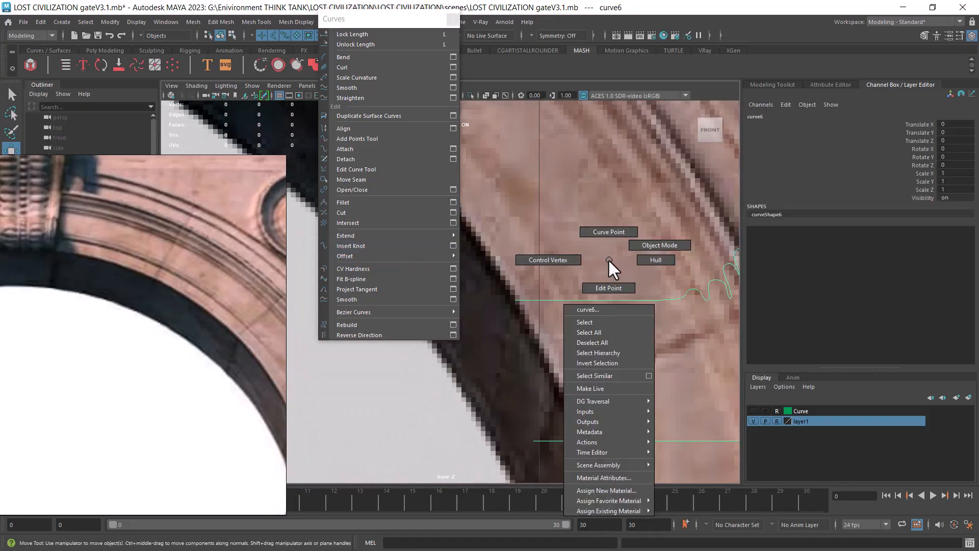
pyautogui.moveTo(607, 259); pyautogui.dragTo(605, 218, button='right')
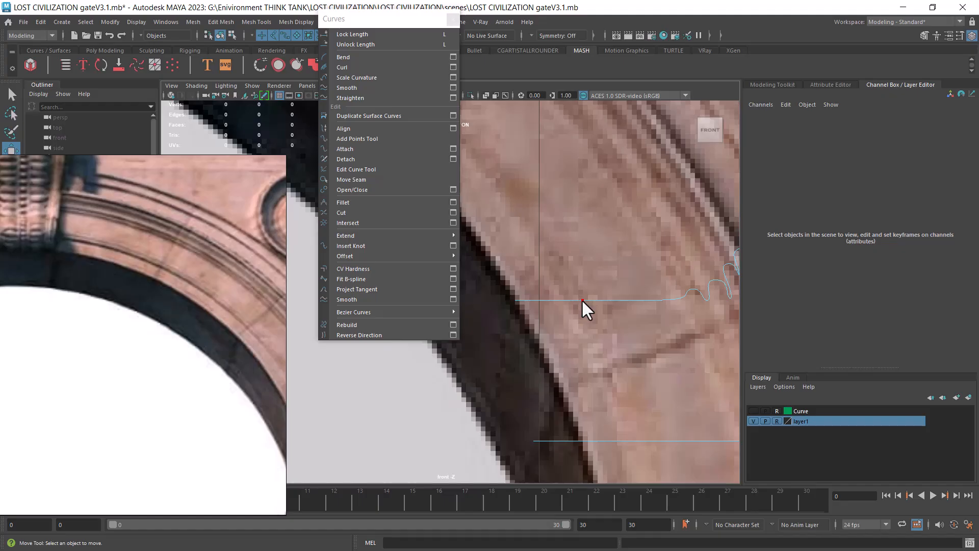
pyautogui.click(561, 301)
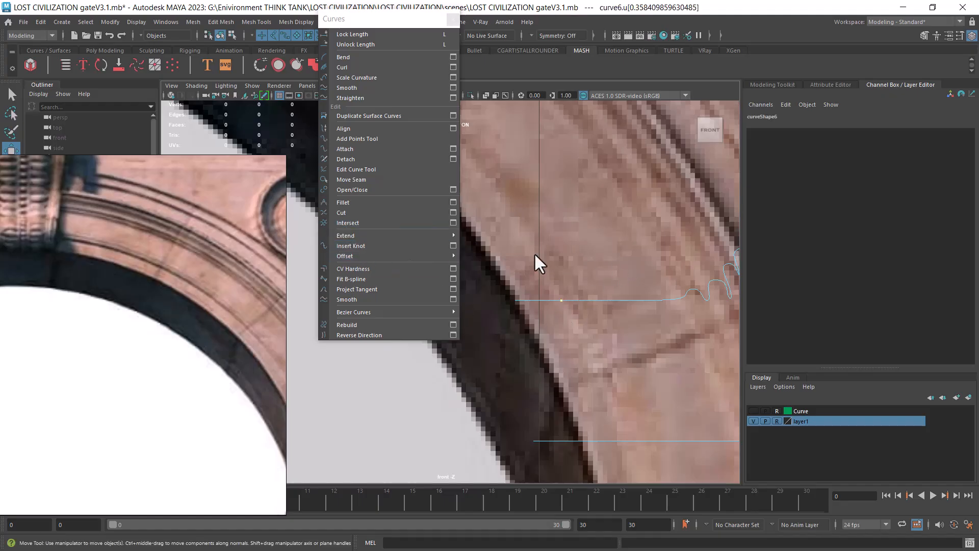
pyautogui.click(379, 245)
pyautogui.moveTo(635, 267); pyautogui.dragTo(545, 317, button='right')
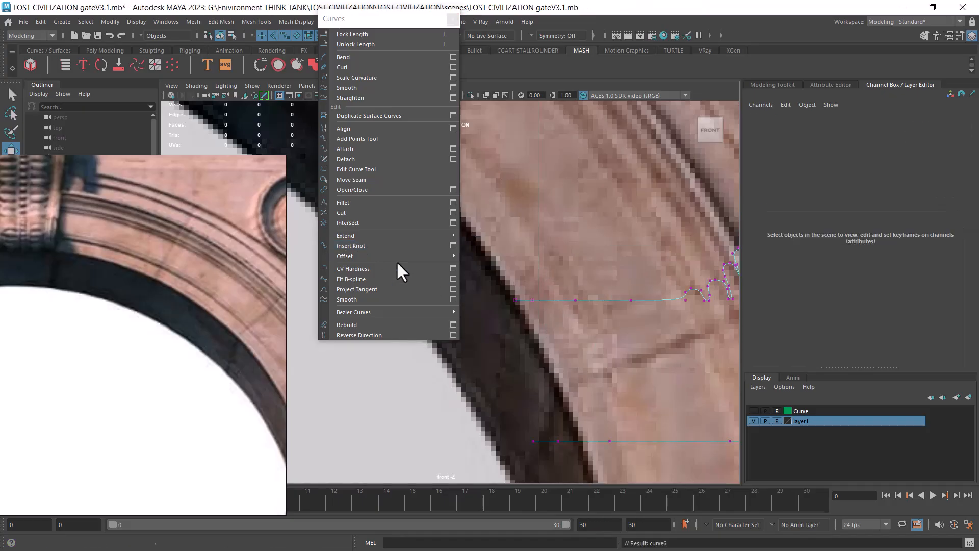
# Step: Insert three more knots close together on the same flat stretch and display the curve's control vertices
pyautogui.moveTo(615, 257); pyautogui.dragTo(615, 244, button='right')
pyautogui.click(575, 299)
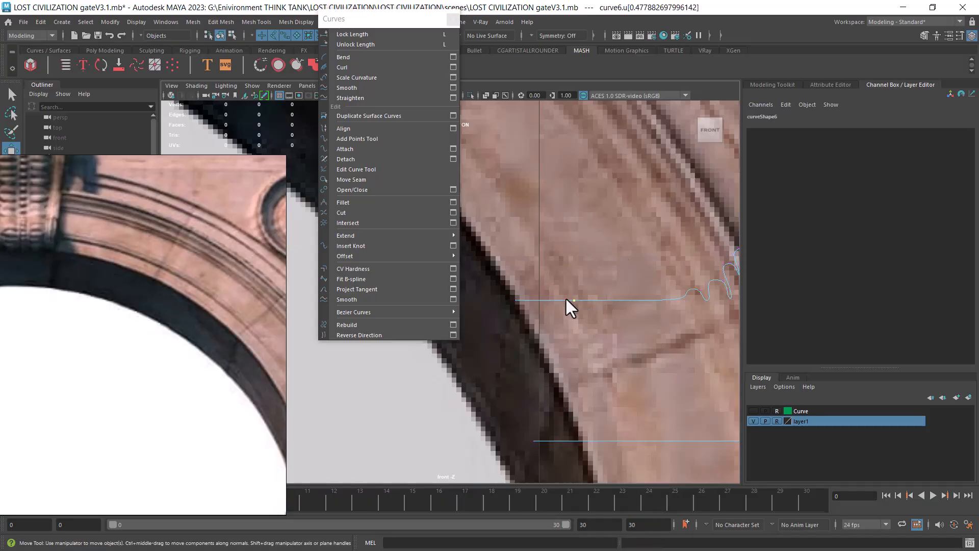
pyautogui.click(375, 245)
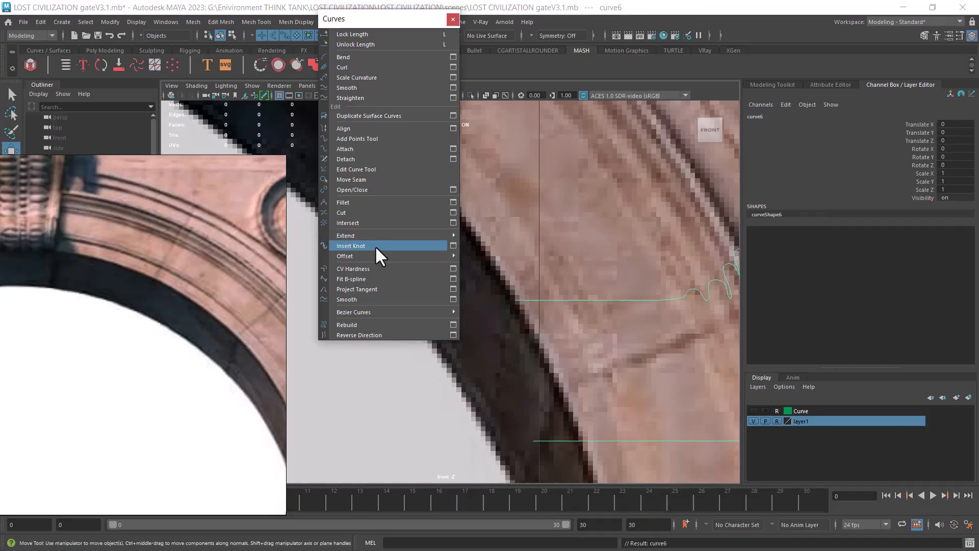
pyautogui.moveTo(615, 287); pyautogui.dragTo(572, 246, button='right')
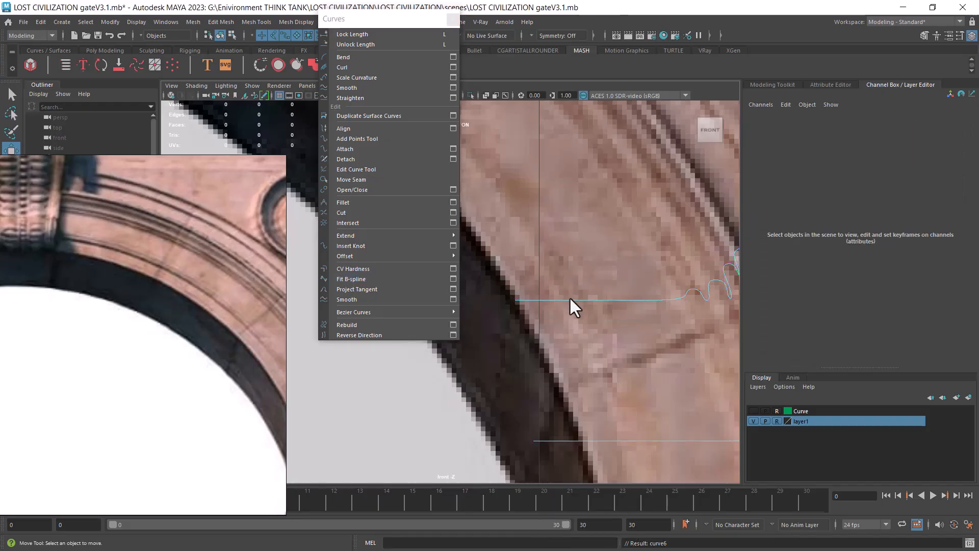
pyautogui.click(566, 299)
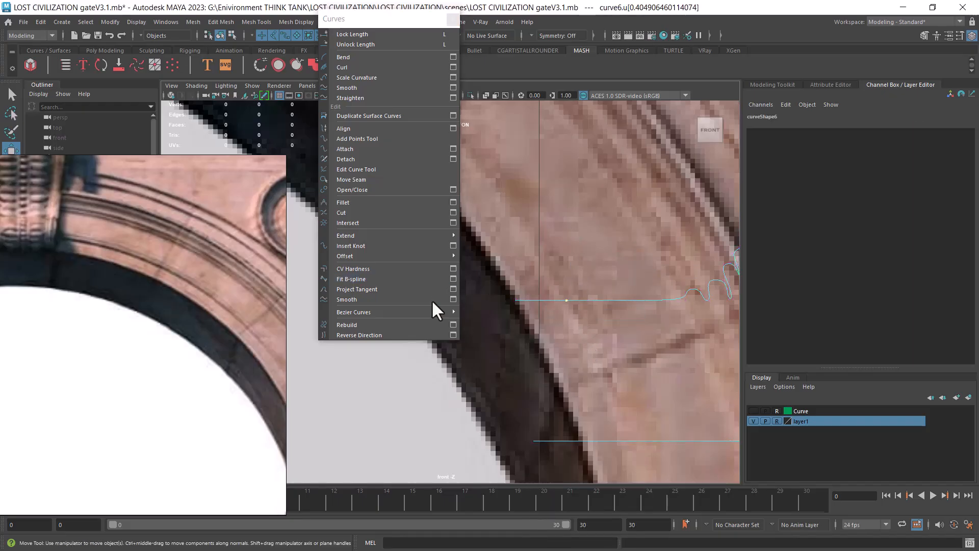
pyautogui.click(378, 242)
pyautogui.moveTo(649, 247); pyautogui.dragTo(583, 254, button='right')
pyautogui.click(581, 300)
pyautogui.click(371, 245)
pyautogui.moveTo(581, 289); pyautogui.dragTo(629, 361, button='right')
# Step: Raise the middle control vertices of the flat stretch into a small bump and draw the neighbouring base vertices in toward it
pyautogui.keyDown('alt'); pyautogui.moveTo(630, 361); pyautogui.dragTo(552, 341, button='middle'); pyautogui.keyUp('alt')
pyautogui.scroll(2, 552, 341)
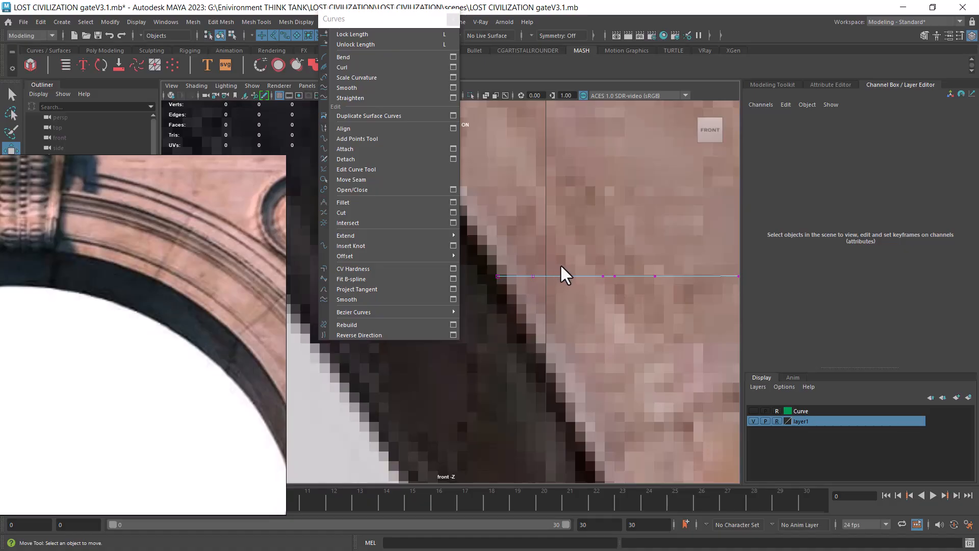
pyautogui.click(604, 275)
pyautogui.moveTo(604, 277)
pyautogui.mouseDown()
pyautogui.moveTo(586, 274)
pyautogui.moveTo(592, 266)
pyautogui.mouseUp()
pyautogui.click(614, 276)
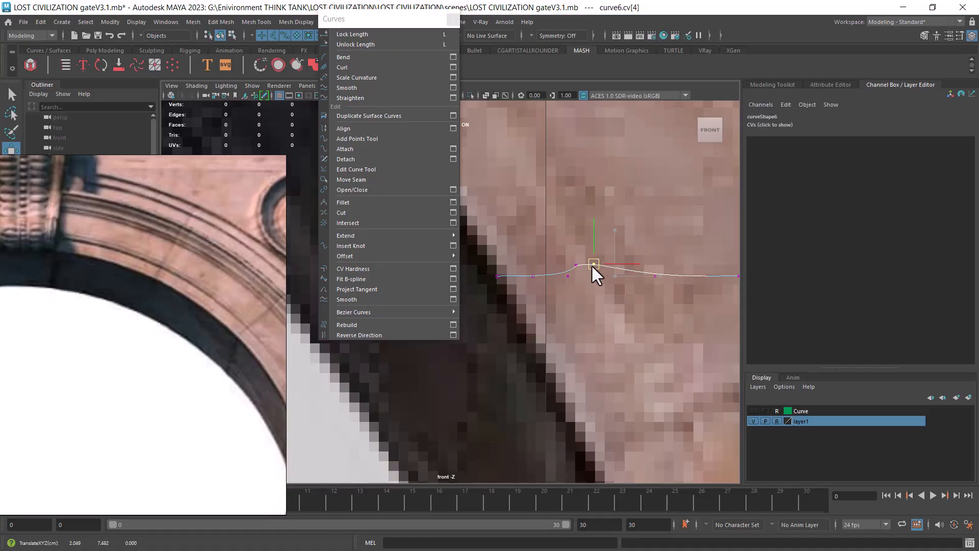
pyautogui.click(655, 276)
pyautogui.moveTo(712, 274); pyautogui.dragTo(653, 276)
pyautogui.moveTo(549, 269); pyautogui.dragTo(626, 277)
# Step: Move the control vertex between the small bump and the first ridge outward to flatten that stretch
pyautogui.keyDown('alt'); pyautogui.moveTo(637, 294); pyautogui.dragTo(573, 306, button='middle'); pyautogui.keyUp('alt')
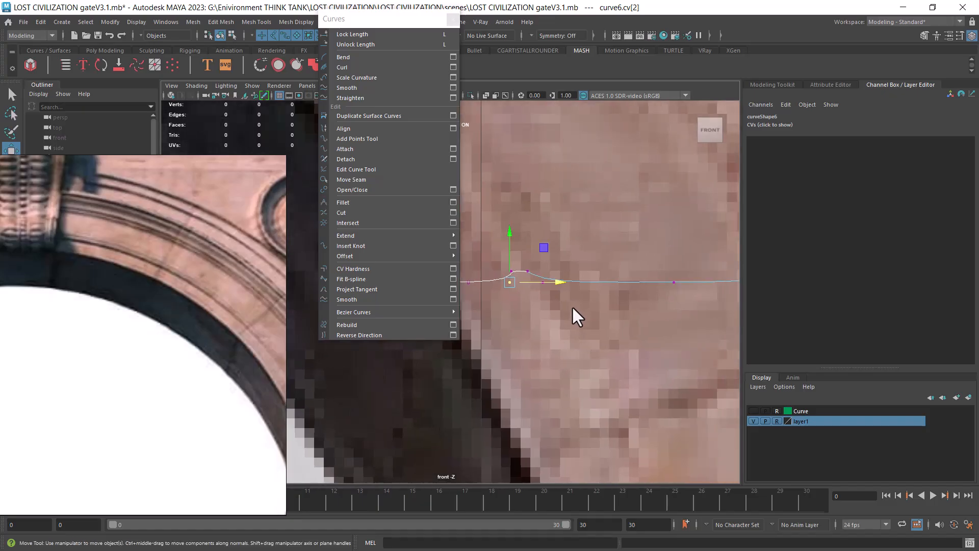
pyautogui.keyDown('alt'); pyautogui.moveTo(636, 313); pyautogui.dragTo(610, 351, button='right'); pyautogui.keyUp('alt')
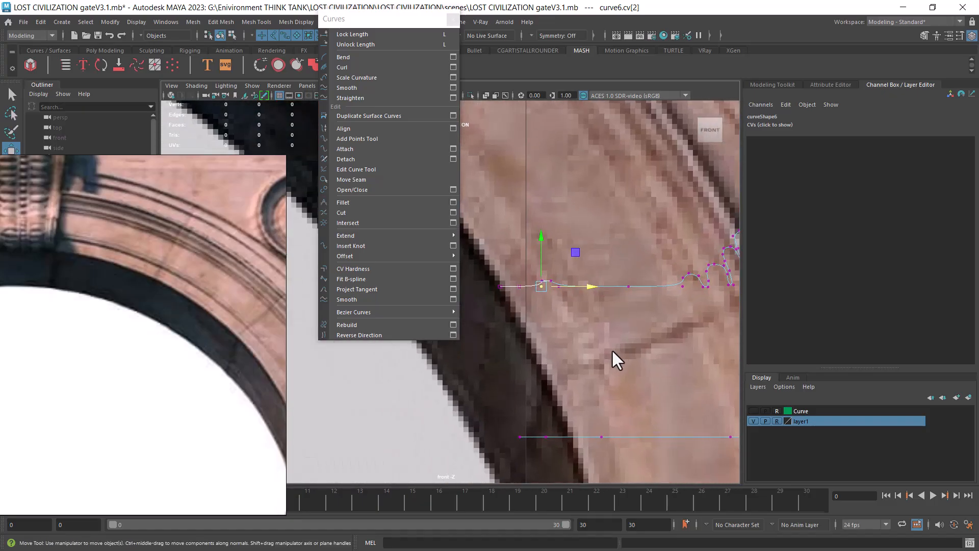
pyautogui.moveTo(606, 305); pyautogui.dragTo(606, 305)
pyautogui.moveTo(672, 288); pyautogui.dragTo(705, 289)
pyautogui.keyDown('alt'); pyautogui.moveTo(682, 289); pyautogui.dragTo(632, 322, button='right'); pyautogui.keyUp('alt')
pyautogui.moveTo(615, 293); pyautogui.dragTo(639, 292)
# Step: Insert a knot at the foot of each flank of the small bump and show the control vertices again
pyautogui.keyDown('alt'); pyautogui.moveTo(566, 325); pyautogui.dragTo(736, 315, button='middle'); pyautogui.keyUp('alt')
pyautogui.keyDown('alt'); pyautogui.moveTo(645, 318); pyautogui.dragTo(657, 317, button='right'); pyautogui.keyUp('alt')
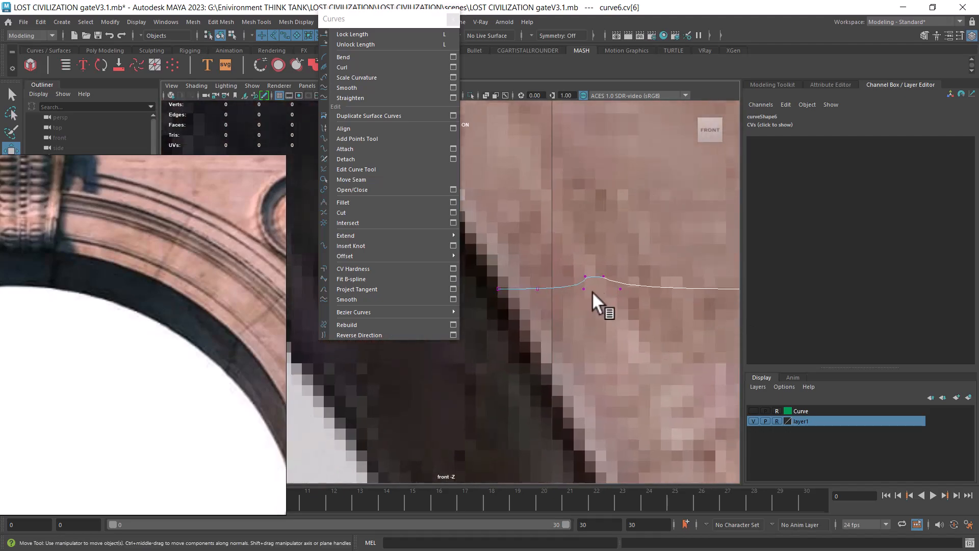
pyautogui.keyDown('alt'); pyautogui.moveTo(576, 295); pyautogui.dragTo(536, 319, button='middle'); pyautogui.keyUp('alt')
pyautogui.moveTo(590, 278); pyautogui.dragTo(591, 228, button='right')
pyautogui.click(582, 281)
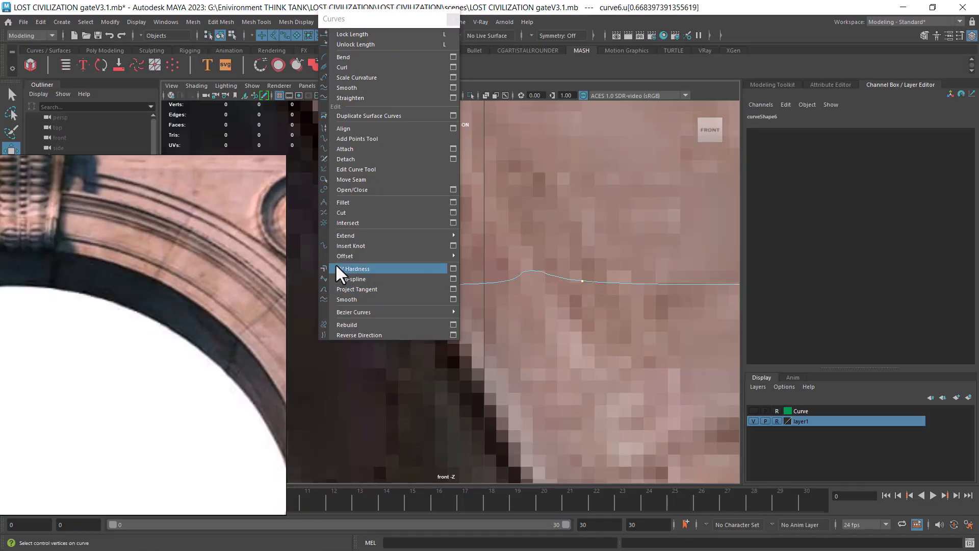
pyautogui.click(347, 245)
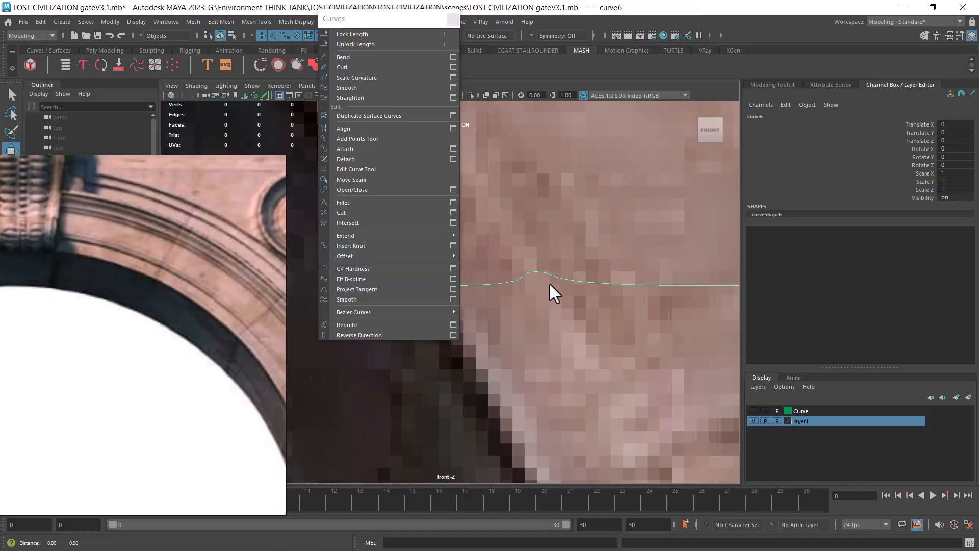
pyautogui.keyDown('alt'); pyautogui.moveTo(546, 282); pyautogui.dragTo(599, 252, button='middle'); pyautogui.keyUp('alt')
pyautogui.moveTo(598, 252); pyautogui.dragTo(604, 227, button='right')
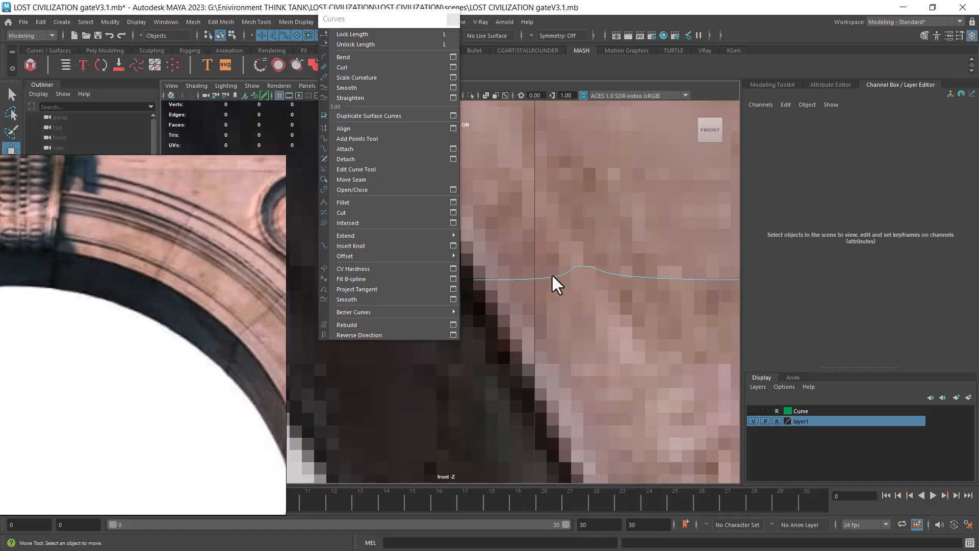
pyautogui.click(543, 277)
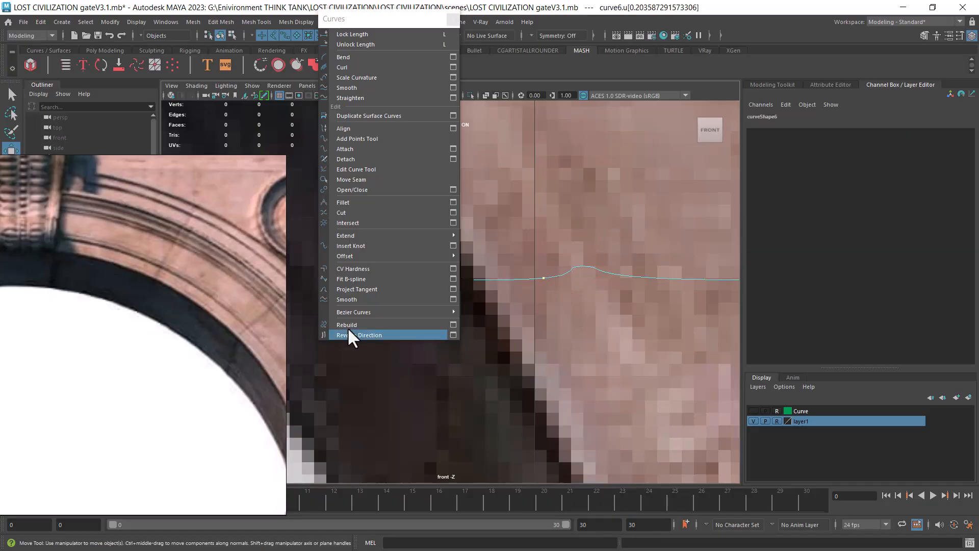
pyautogui.click(351, 247)
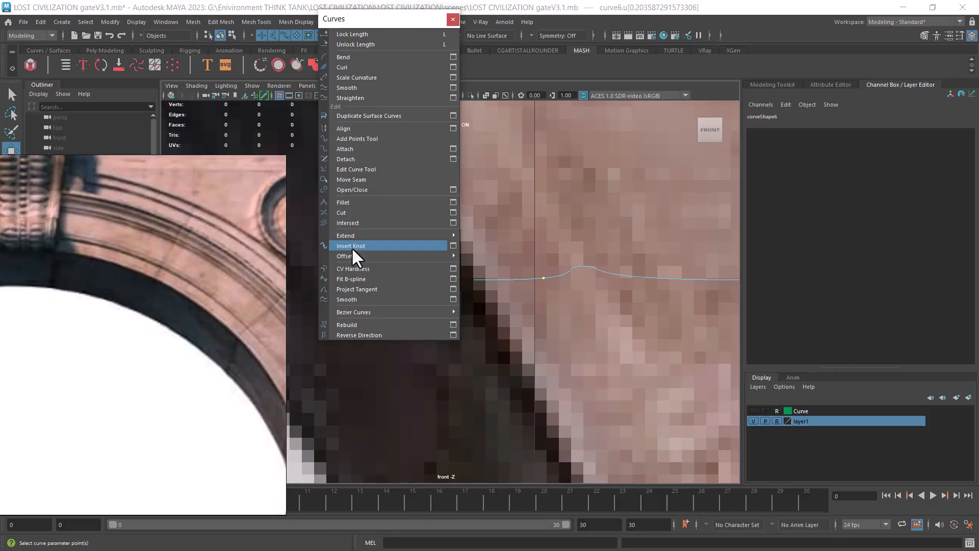
pyautogui.moveTo(563, 255); pyautogui.dragTo(540, 306, button='right')
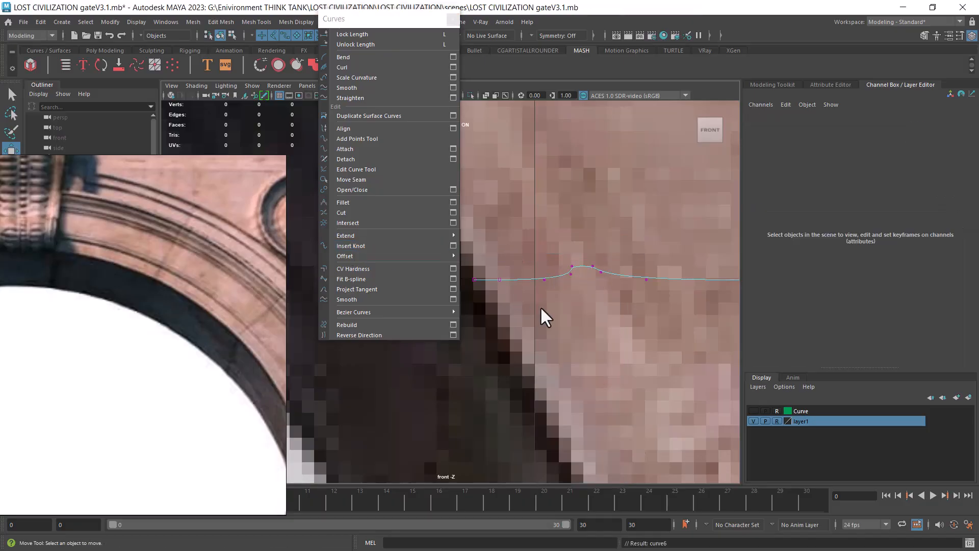
# Step: Pull the base control vertices on both sides close to the small bump to sharpen where it rises
pyautogui.click(542, 273)
pyautogui.moveTo(591, 282); pyautogui.dragTo(658, 280)
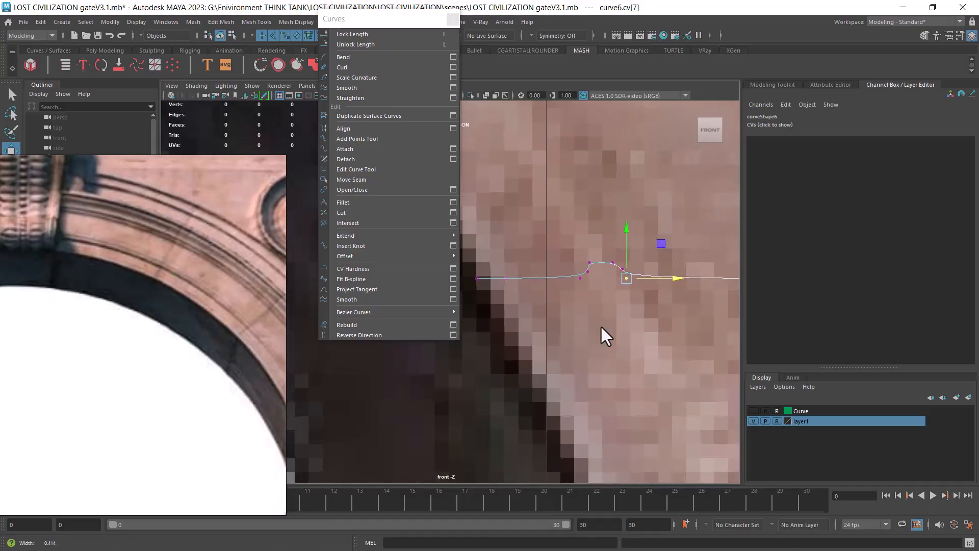
pyautogui.scroll(1, 601, 322)
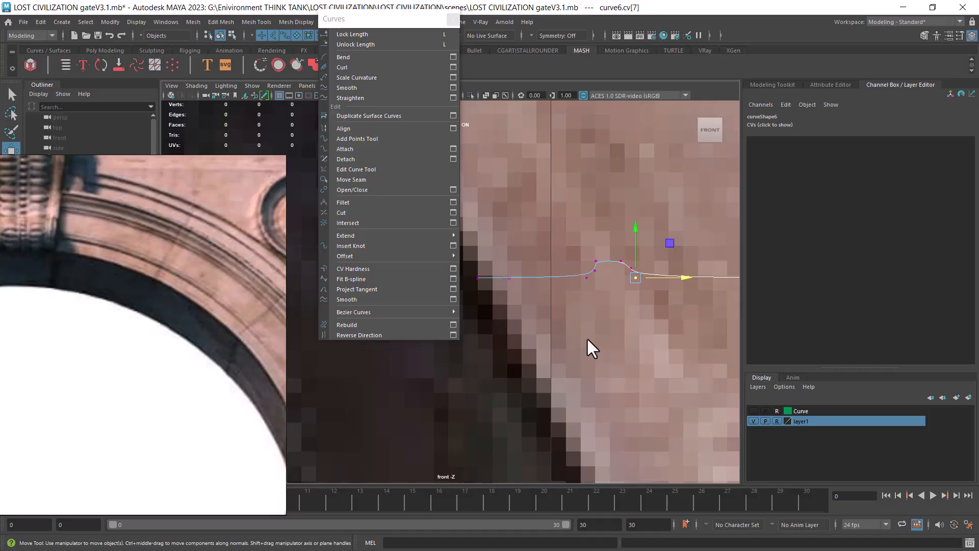
# Step: Nudge the two top control vertices of the small bump to even out its crown
pyautogui.keyDown('alt'); pyautogui.moveTo(572, 250); pyautogui.dragTo(595, 306, button='right'); pyautogui.keyUp('alt')
pyautogui.keyDown('alt'); pyautogui.moveTo(607, 243); pyautogui.dragTo(520, 231, button='middle'); pyautogui.keyUp('alt')
pyautogui.keyDown('alt'); pyautogui.moveTo(519, 231); pyautogui.dragTo(550, 247, button='right'); pyautogui.keyUp('alt')
pyautogui.moveTo(569, 228); pyautogui.dragTo(567, 230)
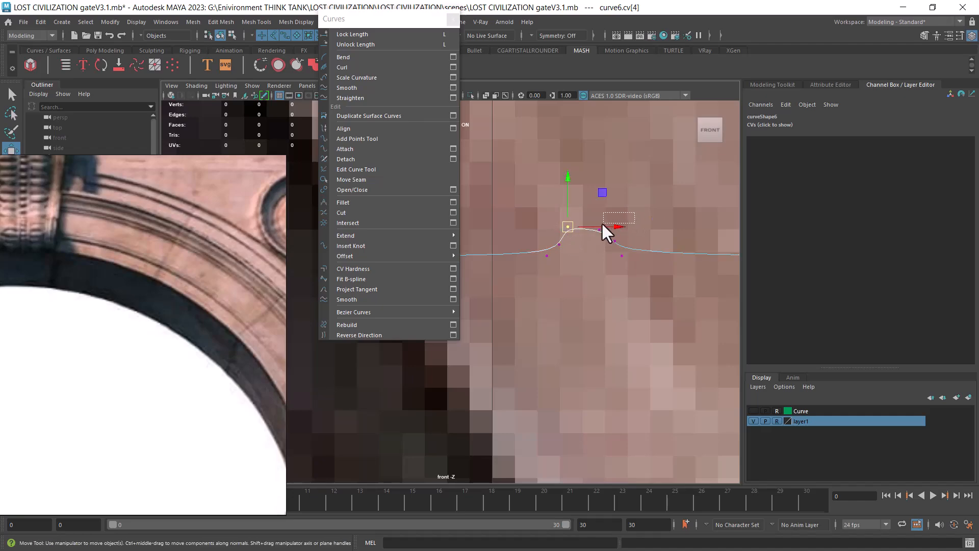
pyautogui.moveTo(592, 232); pyautogui.dragTo(601, 231)
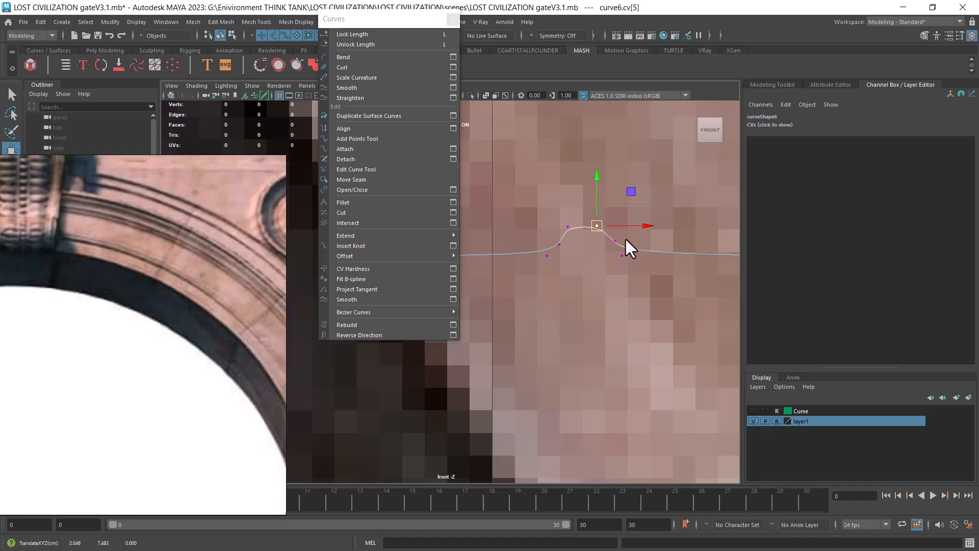
# Step: Move the two base control vertices inward beneath the small bump's flanks to steepen its sides
pyautogui.click(613, 240)
pyautogui.moveTo(668, 240); pyautogui.dragTo(610, 253)
pyautogui.moveTo(671, 256); pyautogui.dragTo(660, 255)
pyautogui.moveTo(528, 252); pyautogui.dragTo(609, 258)
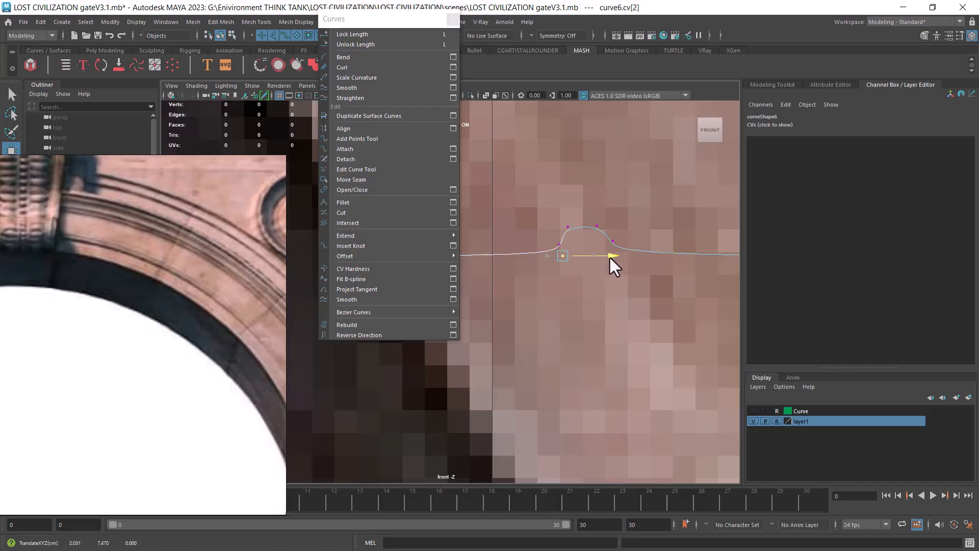
# Step: Square up the small bump by aligning its inner flank and top control vertices and moving the outer top vertex outward
pyautogui.moveTo(538, 233); pyautogui.dragTo(606, 242)
pyautogui.moveTo(557, 217); pyautogui.dragTo(592, 253)
pyautogui.click(598, 225)
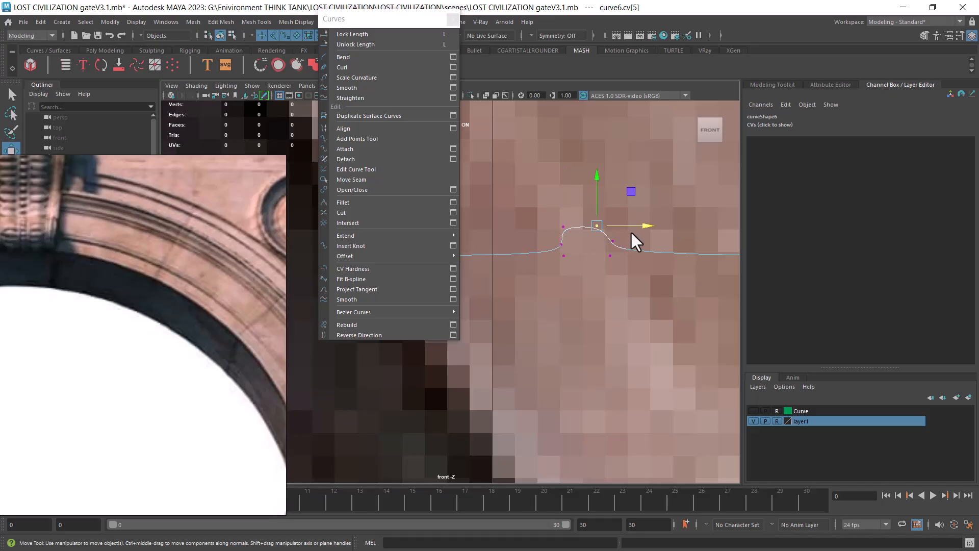
pyautogui.moveTo(643, 225); pyautogui.dragTo(648, 229)
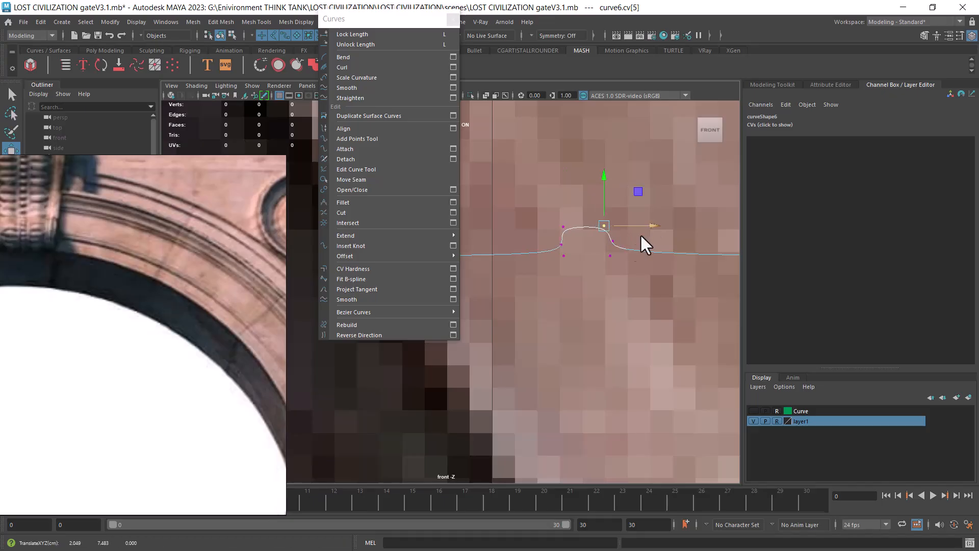
pyautogui.scroll(-5, 549, 352)
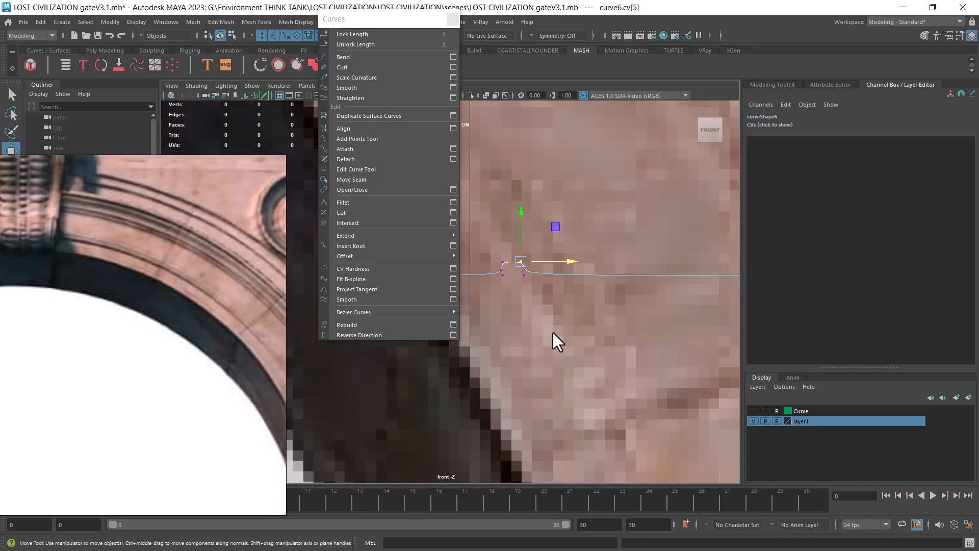
pyautogui.keyDown('alt'); pyautogui.moveTo(565, 330); pyautogui.dragTo(623, 325); pyautogui.keyUp('alt')
pyautogui.scroll(2, 625, 324)
pyautogui.keyDown('alt'); pyautogui.moveTo(625, 322); pyautogui.dragTo(610, 360, button='middle'); pyautogui.keyUp('alt')
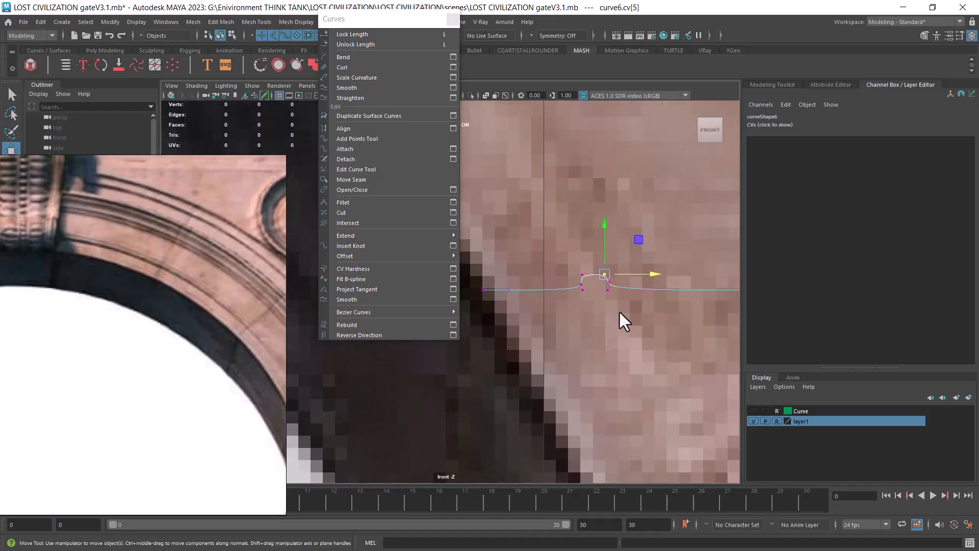
# Step: Shift the CVs of the innermost scalloped bump on the profile curve inward, toward the arch opening
pyautogui.scroll(-8, 625, 329)
pyautogui.scroll(2, 563, 366)
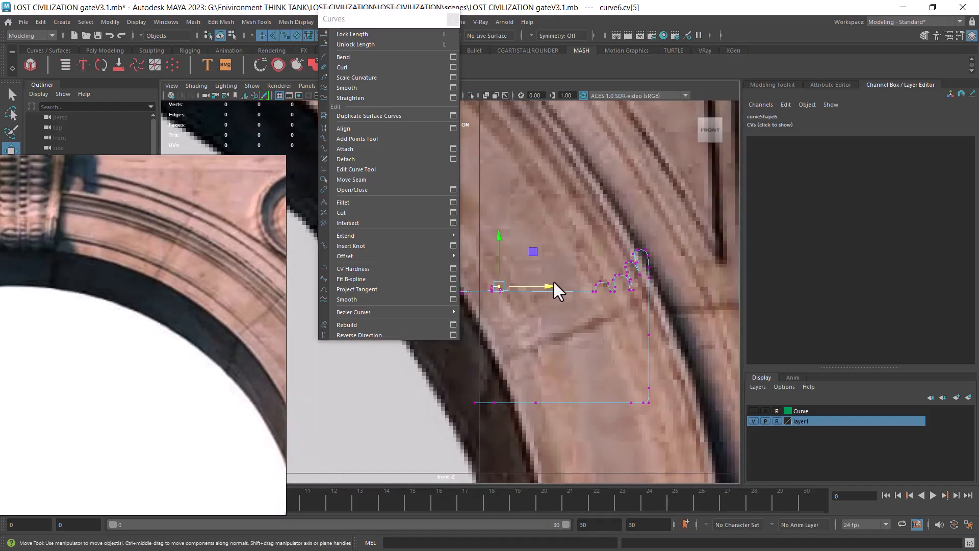
pyautogui.keyDown('alt'); pyautogui.moveTo(557, 318); pyautogui.dragTo(553, 271, button='middle'); pyautogui.keyUp('alt')
pyautogui.scroll(1, 561, 306)
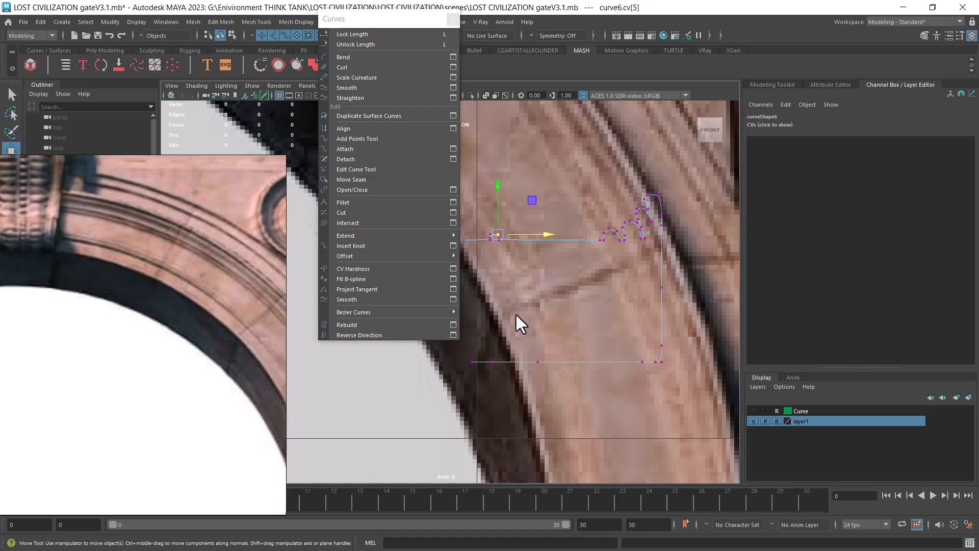
pyautogui.moveTo(575, 238); pyautogui.dragTo(649, 207, button='right')
pyautogui.scroll(4, 627, 244)
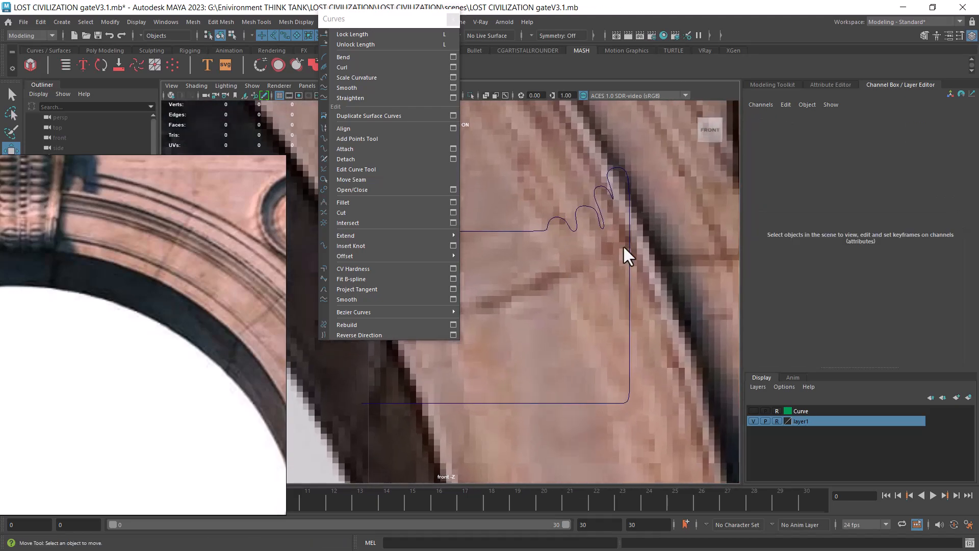
pyautogui.moveTo(616, 246); pyautogui.dragTo(596, 293, button='right')
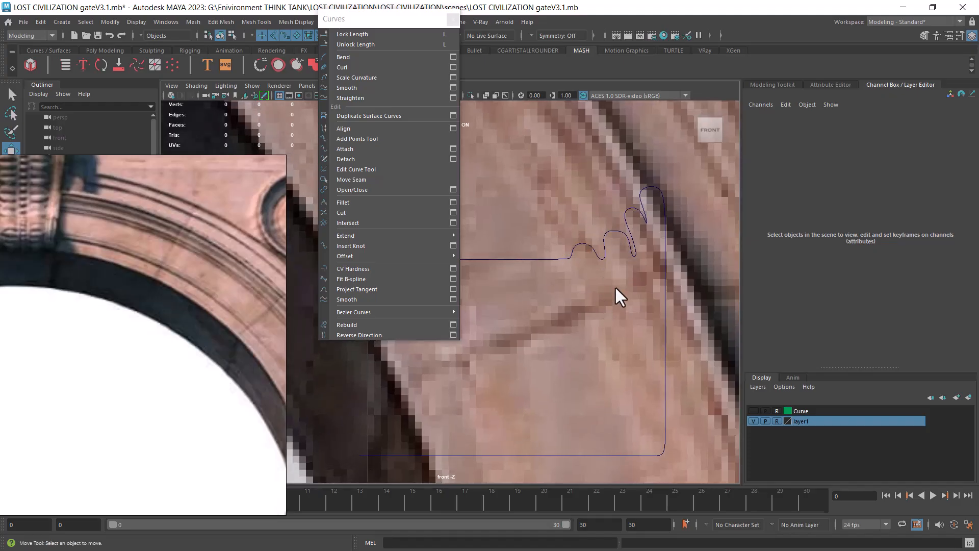
pyautogui.moveTo(585, 234)
pyautogui.mouseDown(button='right')
pyautogui.moveTo(632, 222)
pyautogui.moveTo(573, 225)
pyautogui.mouseUp(button='right')
pyautogui.click(627, 231)
pyautogui.moveTo(566, 224); pyautogui.dragTo(616, 252)
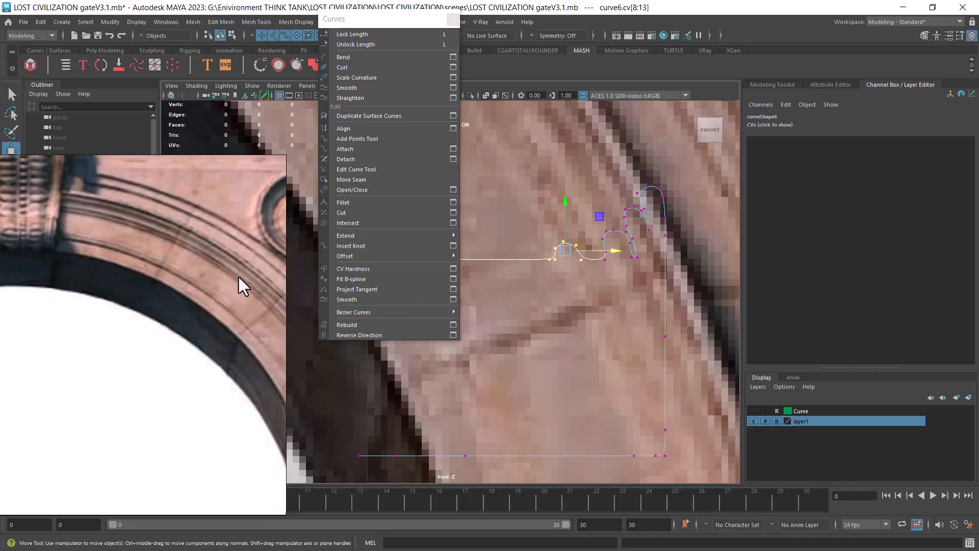
# Step: Move the CVs of the second scalloped bump inward, closer to the first bump
pyautogui.keyDown('alt'); pyautogui.moveTo(617, 258); pyautogui.dragTo(633, 318, button='right'); pyautogui.keyUp('alt')
pyautogui.keyDown('alt'); pyautogui.moveTo(638, 276); pyautogui.dragTo(609, 287, button='middle'); pyautogui.keyUp('alt')
pyautogui.click(638, 294)
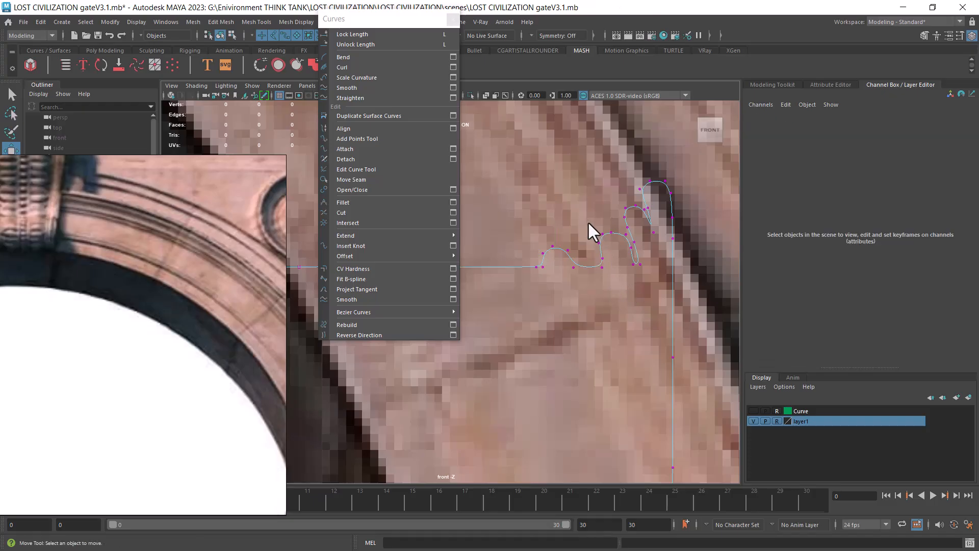
pyautogui.moveTo(632, 276); pyautogui.dragTo(632, 276)
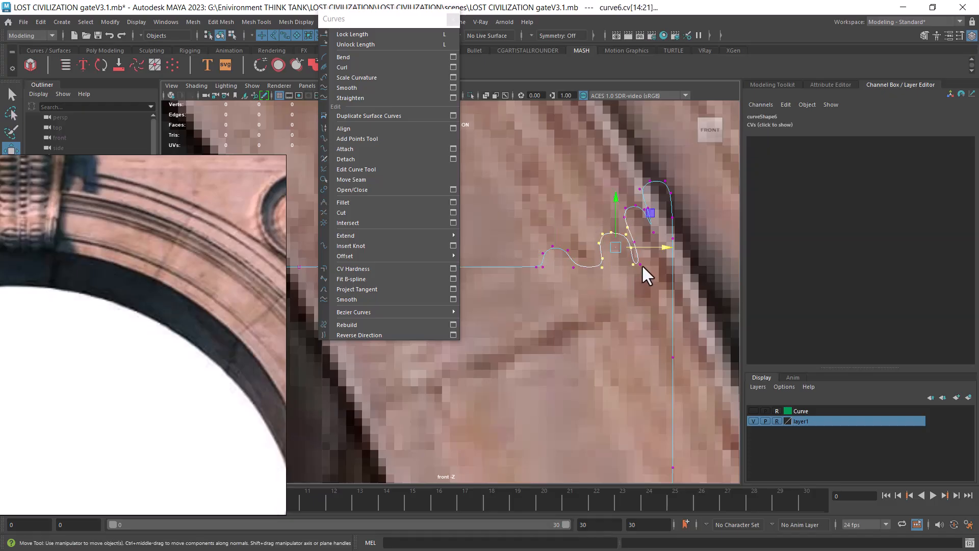
pyautogui.scroll(2, 645, 255)
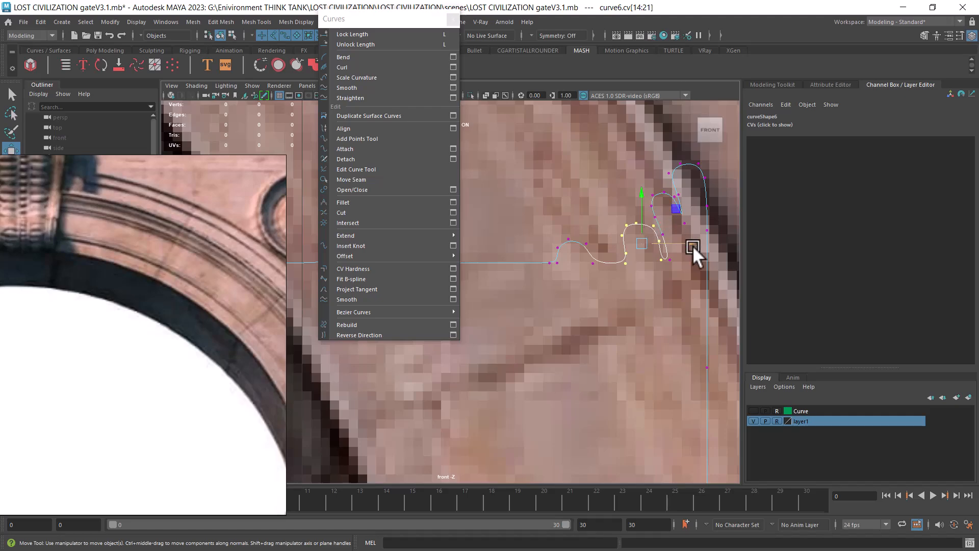
pyautogui.moveTo(693, 242); pyautogui.dragTo(675, 238)
# Step: Examine the spacing of the profile curve's bumps against the arch mouldings in the reference image
pyautogui.keyDown('alt'); pyautogui.moveTo(675, 238); pyautogui.dragTo(527, 351, button='right'); pyautogui.keyUp('alt')
pyautogui.keyDown('alt'); pyautogui.moveTo(527, 351); pyautogui.dragTo(629, 283, button='middle'); pyautogui.keyUp('alt')
pyautogui.keyDown('alt'); pyautogui.moveTo(629, 282); pyautogui.dragTo(650, 320, button='right'); pyautogui.keyUp('alt')
pyautogui.keyDown('alt'); pyautogui.moveTo(649, 320); pyautogui.dragTo(525, 283, button='middle'); pyautogui.keyUp('alt')
pyautogui.keyDown('alt'); pyautogui.moveTo(525, 283); pyautogui.dragTo(589, 390, button='right'); pyautogui.keyUp('alt')
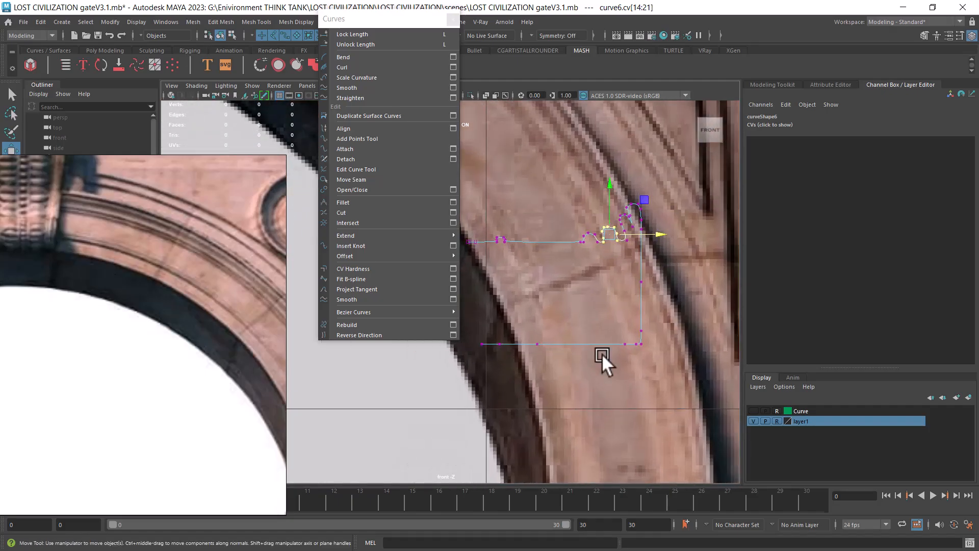
pyautogui.keyDown('alt'); pyautogui.moveTo(603, 277); pyautogui.dragTo(536, 291, button='middle'); pyautogui.keyUp('alt')
pyautogui.keyDown('alt'); pyautogui.moveTo(538, 292); pyautogui.dragTo(628, 324, button='right'); pyautogui.keyUp('alt')
pyautogui.keyDown('alt'); pyautogui.moveTo(600, 237); pyautogui.dragTo(568, 267, button='middle'); pyautogui.keyUp('alt')
pyautogui.keyDown('alt'); pyautogui.moveTo(567, 268); pyautogui.dragTo(616, 317, button='right'); pyautogui.keyUp('alt')
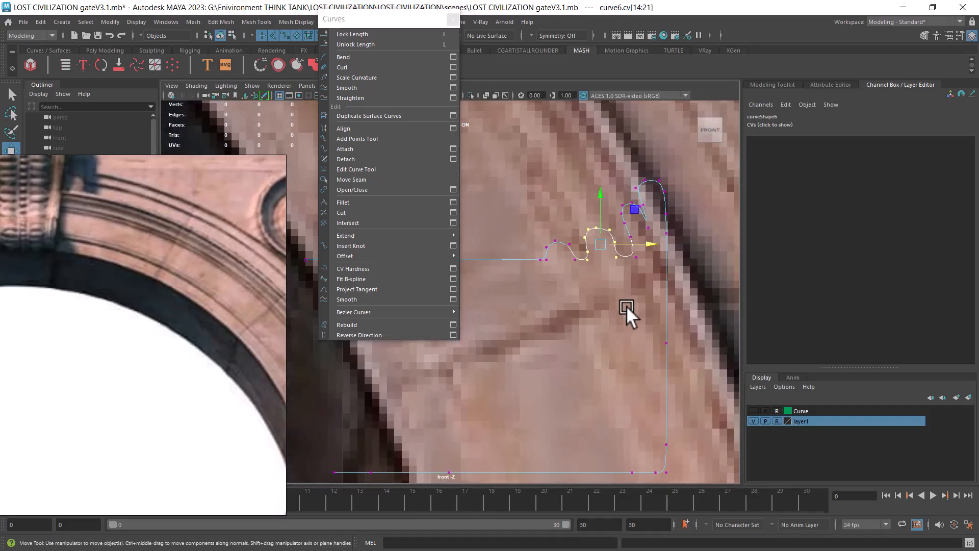
pyautogui.keyDown('alt'); pyautogui.moveTo(623, 264); pyautogui.dragTo(568, 273, button='middle'); pyautogui.keyUp('alt')
pyautogui.keyDown('alt'); pyautogui.moveTo(568, 274); pyautogui.dragTo(592, 268, button='right'); pyautogui.keyUp('alt')
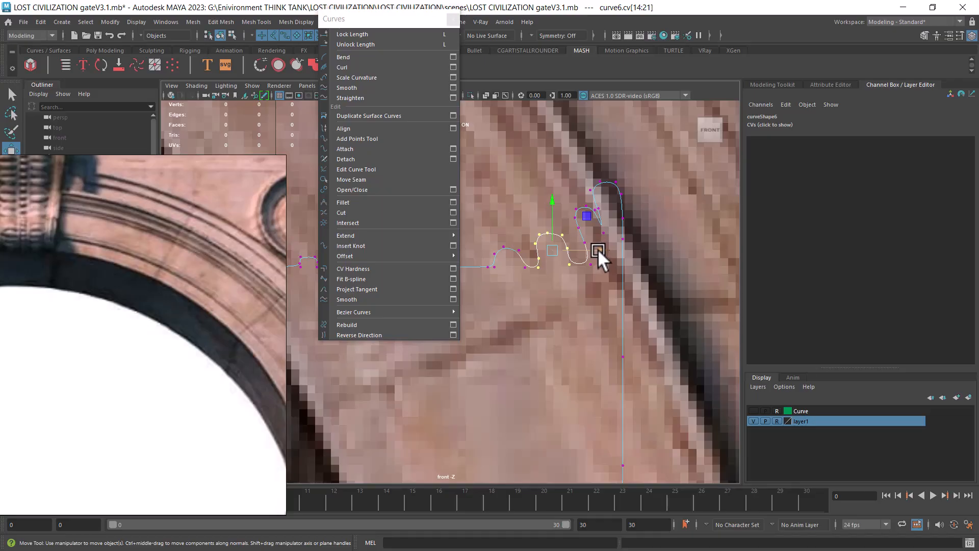
pyautogui.keyDown('alt'); pyautogui.moveTo(590, 270); pyautogui.dragTo(550, 307, button='middle'); pyautogui.keyUp('alt')
pyautogui.keyDown('alt'); pyautogui.moveTo(531, 245); pyautogui.dragTo(537, 249, button='right'); pyautogui.keyUp('alt')
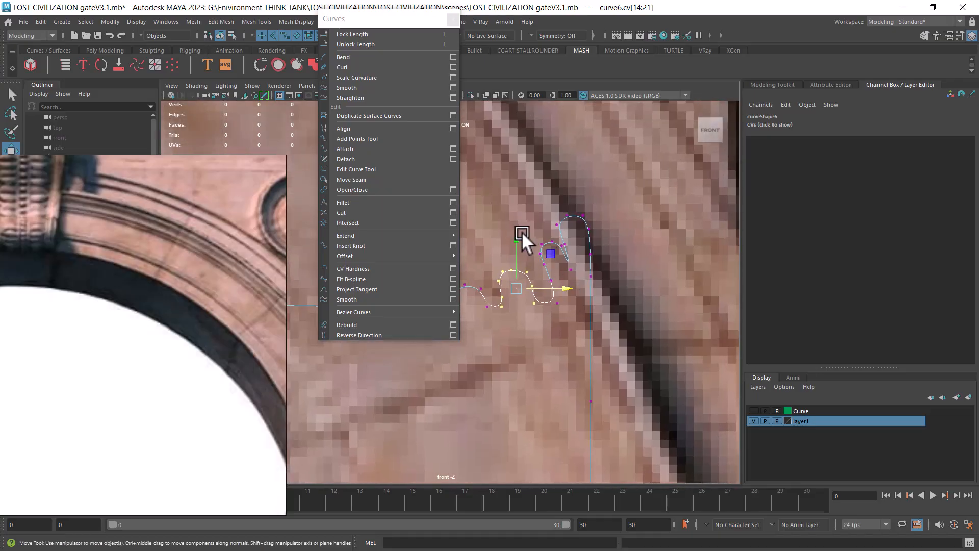
# Step: Shift the CVs of the third scalloped bump and the valley beside it slightly inward
pyautogui.moveTo(531, 233); pyautogui.dragTo(542, 329)
pyautogui.moveTo(600, 271); pyautogui.dragTo(591, 271)
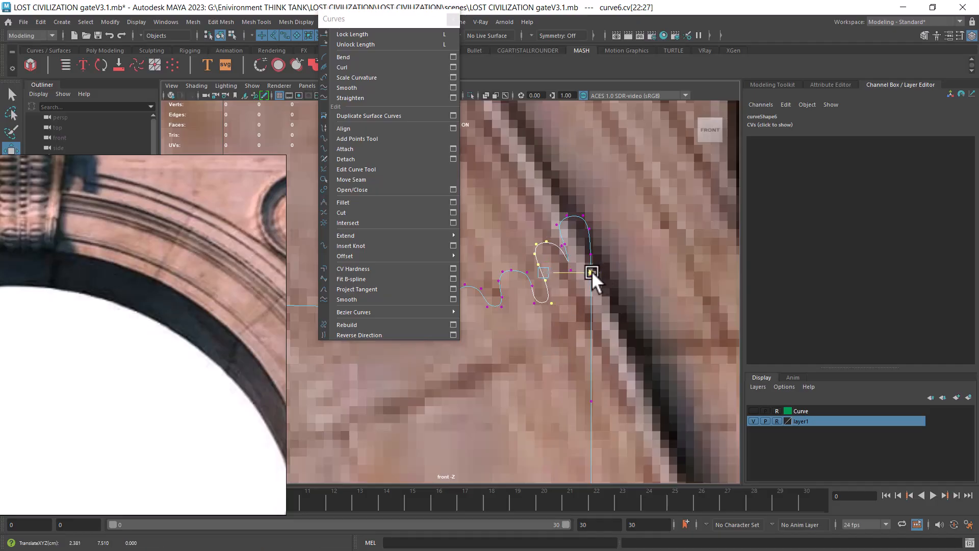
pyautogui.keyDown('alt'); pyautogui.moveTo(592, 271); pyautogui.dragTo(565, 322, button='middle'); pyautogui.keyUp('alt')
pyautogui.keyDown('alt'); pyautogui.moveTo(561, 274); pyautogui.dragTo(640, 286, button='middle'); pyautogui.keyUp('alt')
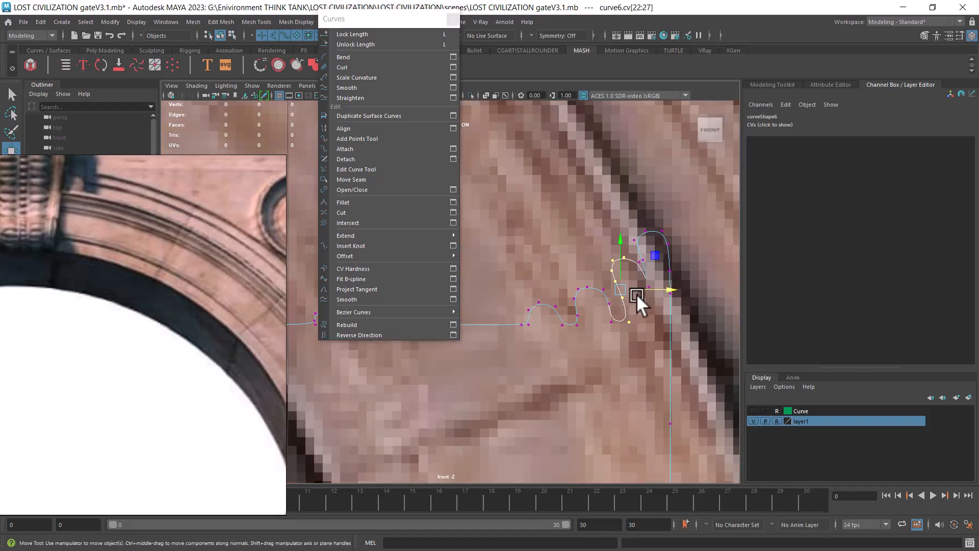
# Step: Fine-tune the horizontal position of the first scalloped bump's CVs and compare the whole profile with the arch
pyautogui.moveTo(511, 284); pyautogui.dragTo(566, 352)
pyautogui.moveTo(594, 313); pyautogui.dragTo(595, 312)
pyautogui.scroll(-6, 571, 348)
pyautogui.keyDown('alt'); pyautogui.moveTo(514, 398); pyautogui.dragTo(594, 321, button='middle'); pyautogui.keyUp('alt')
pyautogui.keyDown('alt'); pyautogui.moveTo(556, 258); pyautogui.dragTo(564, 273, button='middle'); pyautogui.keyUp('alt')
pyautogui.scroll(1, 586, 322)
# Step: Select the whole profile curve in object mode and close it with Open/Close
pyautogui.moveTo(531, 229); pyautogui.dragTo(580, 214, button='right')
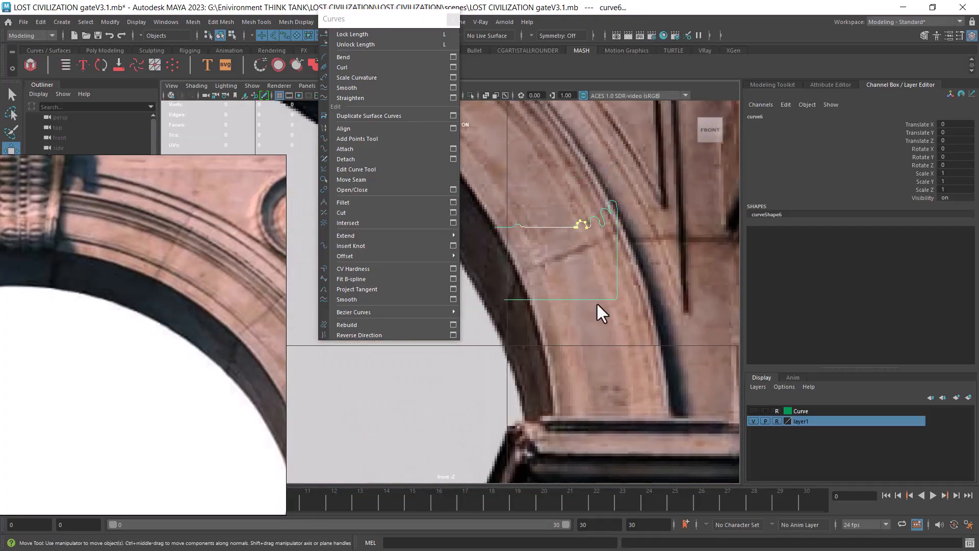
pyautogui.click(607, 263)
pyautogui.click(619, 207)
pyautogui.scroll(1, 553, 293)
pyautogui.scroll(1, 554, 294)
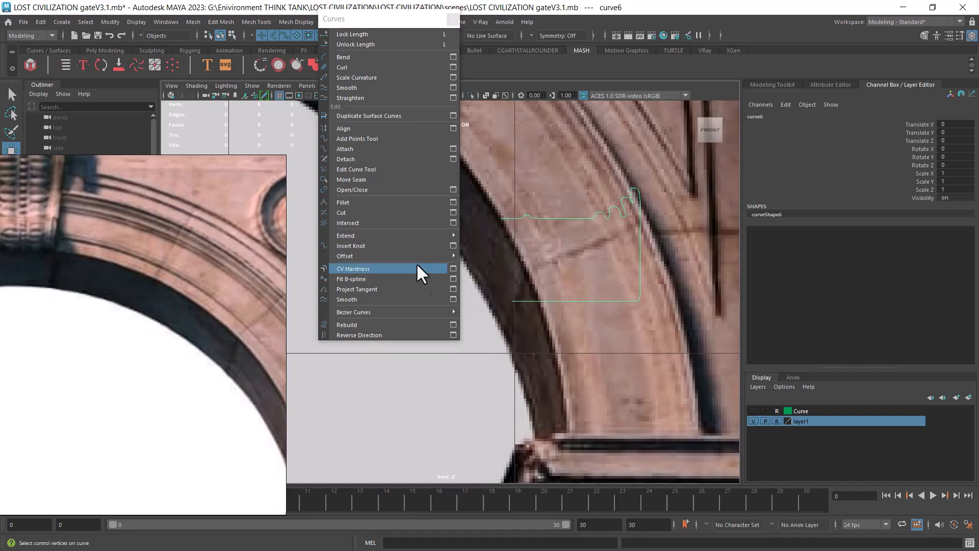
pyautogui.click(381, 189)
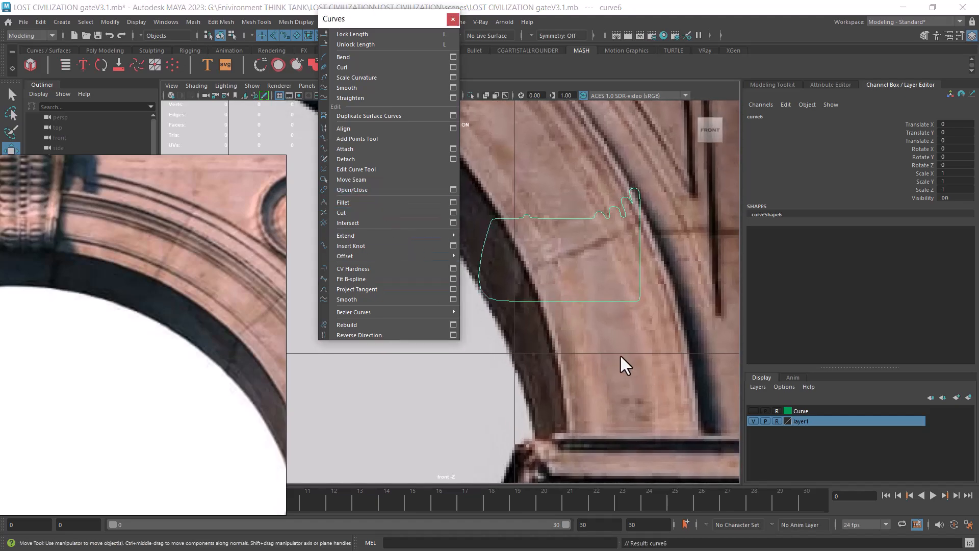
# Step: Move the CVs at the closed profile's lower inner corner horizontally to straighten its inner side and tighten that corner
pyautogui.moveTo(560, 237)
pyautogui.keyDown('alt'); pyautogui.mouseDown(button='middle')
pyautogui.moveTo(633, 249)
pyautogui.moveTo(558, 229)
pyautogui.mouseUp(button='middle'); pyautogui.keyUp('alt')
pyautogui.scroll(2, 633, 250)
pyautogui.moveTo(554, 196); pyautogui.dragTo(489, 198, button='right')
pyautogui.moveTo(499, 280); pyautogui.dragTo(586, 293)
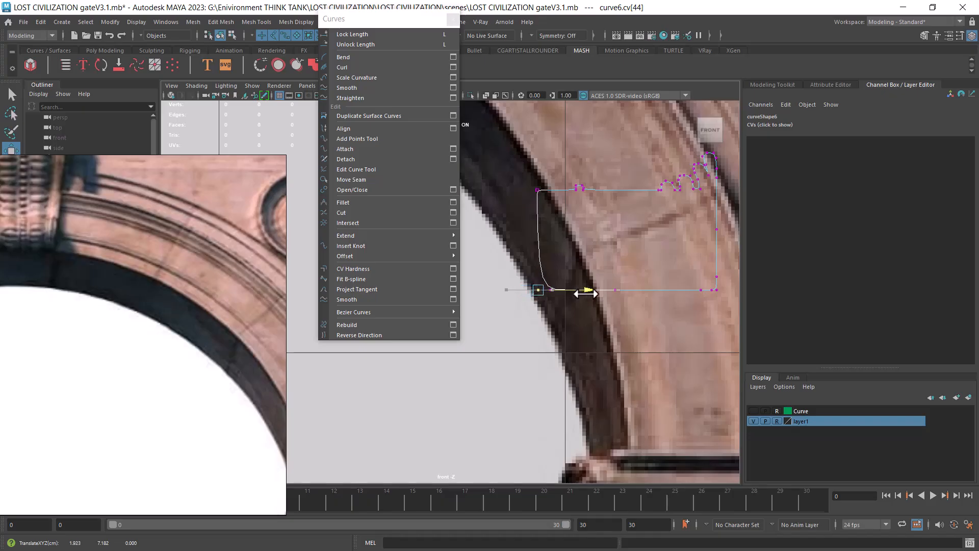
pyautogui.scroll(2, 544, 265)
pyautogui.moveTo(588, 331); pyautogui.dragTo(574, 277)
pyautogui.moveTo(630, 288); pyautogui.dragTo(624, 288)
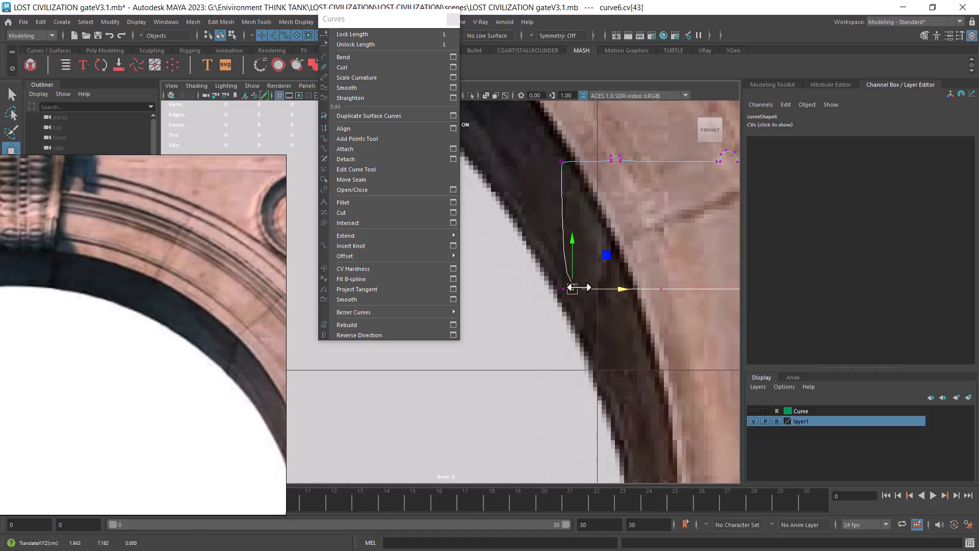
pyautogui.keyDown('alt'); pyautogui.moveTo(565, 282); pyautogui.dragTo(537, 281, button='middle'); pyautogui.keyUp('alt')
pyautogui.scroll(1, 537, 281)
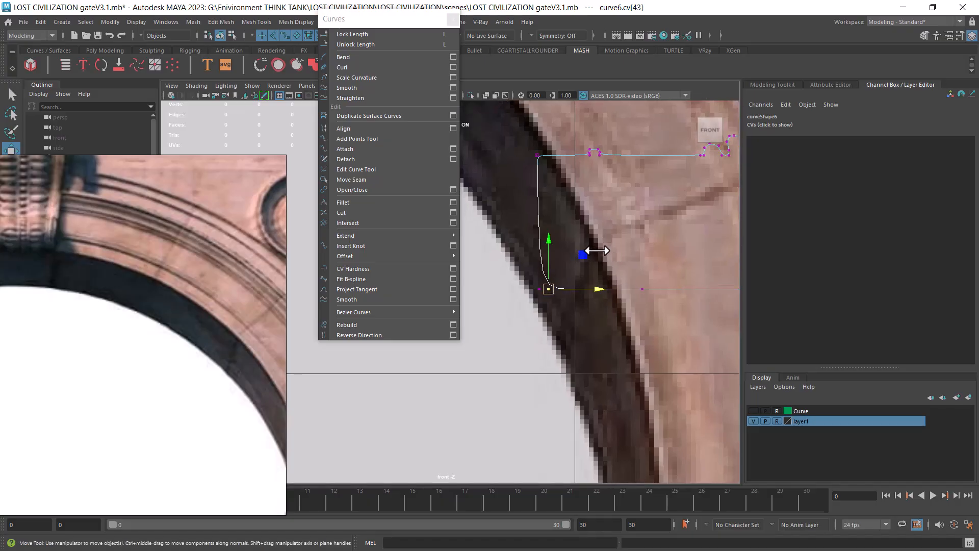
# Step: Insert a knot on the profile's inner vertical side just above the lower corner, and select the CV midway along that side
pyautogui.moveTo(535, 202); pyautogui.dragTo(551, 265, button='right')
pyautogui.click(540, 268)
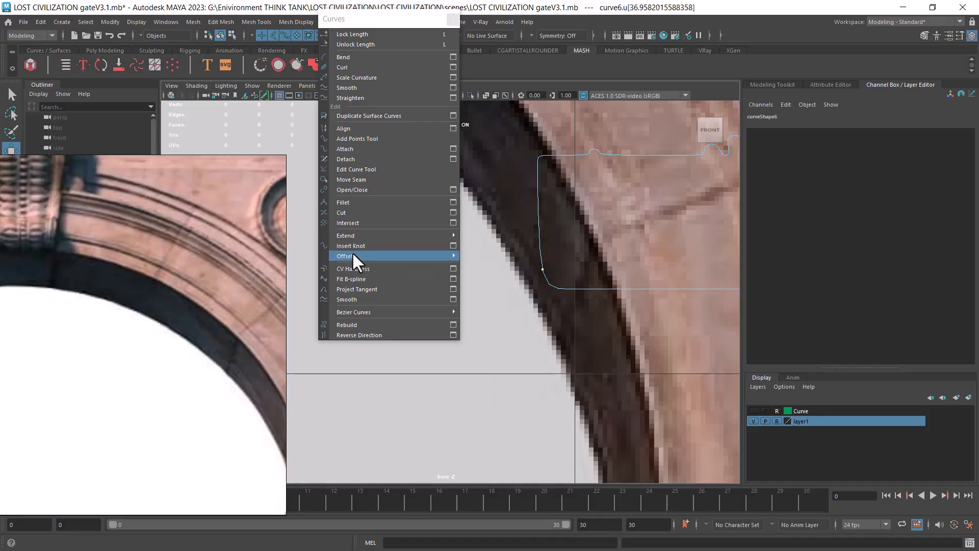
pyautogui.click(355, 245)
pyautogui.moveTo(594, 288)
pyautogui.mouseDown(button='right')
pyautogui.moveTo(583, 218)
pyautogui.moveTo(575, 291)
pyautogui.mouseUp(button='right')
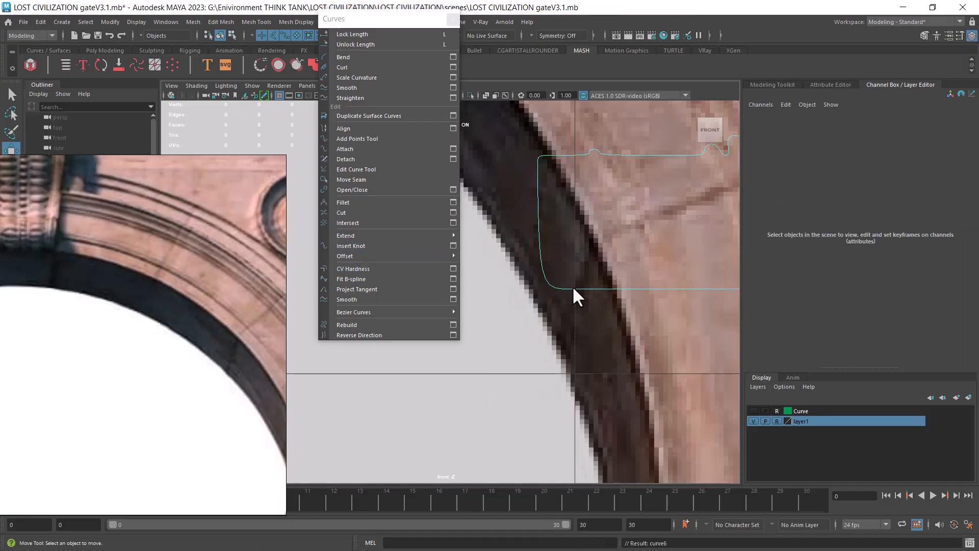
pyautogui.click(576, 289)
pyautogui.click(365, 245)
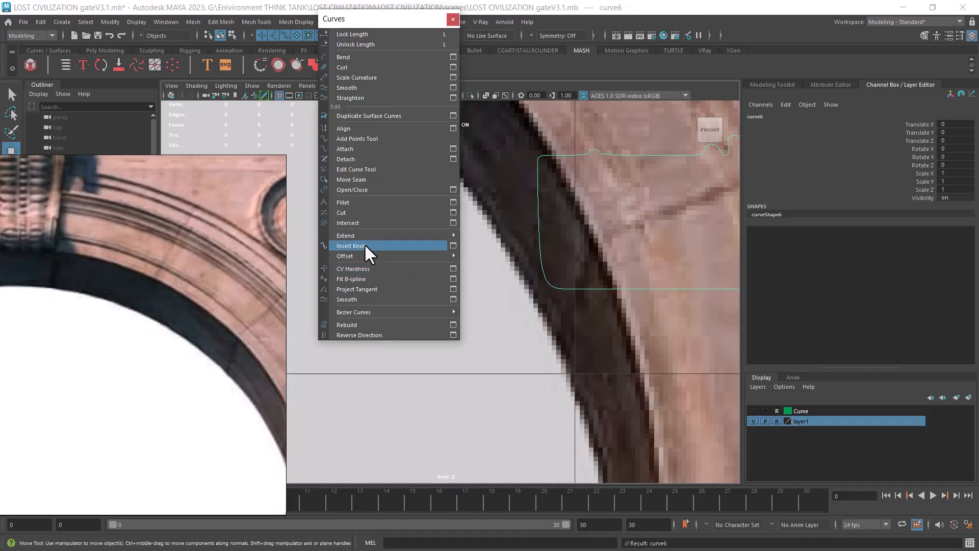
pyautogui.rightClick(647, 261)
pyautogui.click(586, 260)
pyautogui.scroll(2, 616, 347)
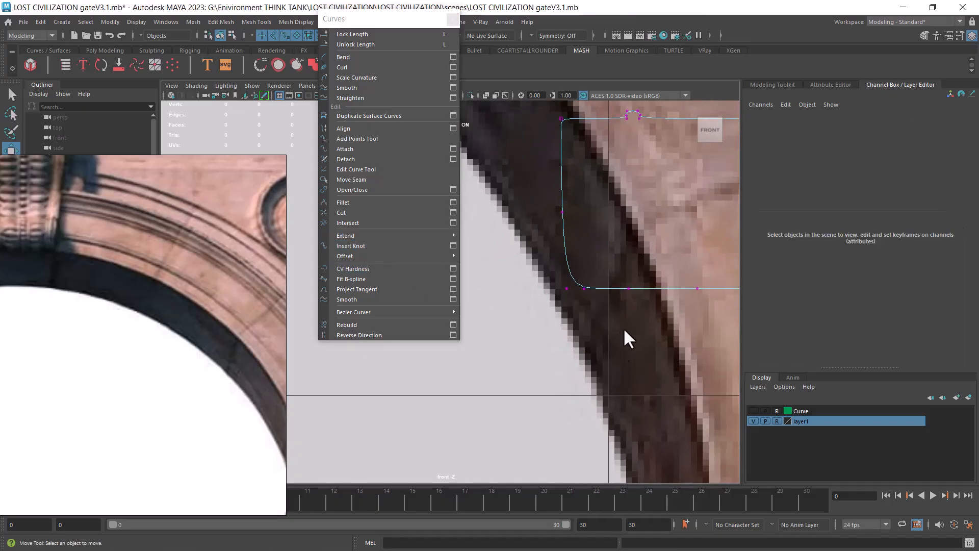
pyautogui.moveTo(619, 306); pyautogui.dragTo(640, 292)
pyautogui.moveTo(552, 200); pyautogui.dragTo(571, 232)
# Step: Insert two more knots on the inner vertical side, one just below the upper corner and one above the lower corner
pyautogui.moveTo(568, 165); pyautogui.dragTo(564, 137, button='right')
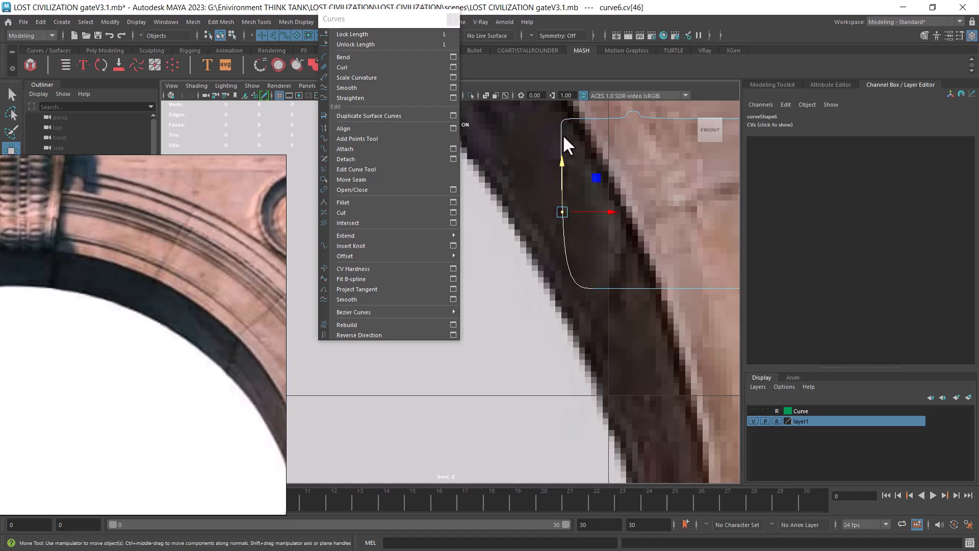
pyautogui.click(561, 131)
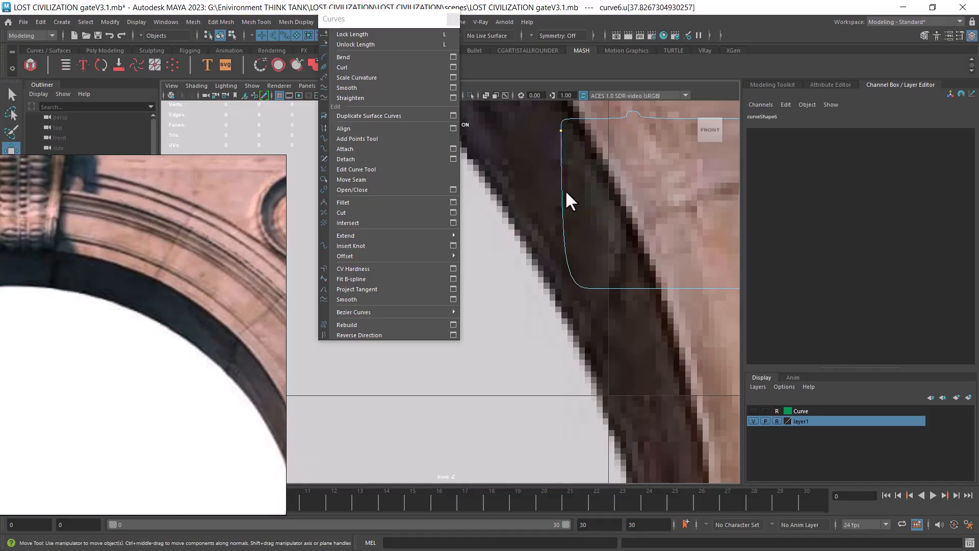
pyautogui.click(360, 246)
pyautogui.moveTo(554, 190); pyautogui.dragTo(551, 159, button='right')
pyautogui.click(566, 252)
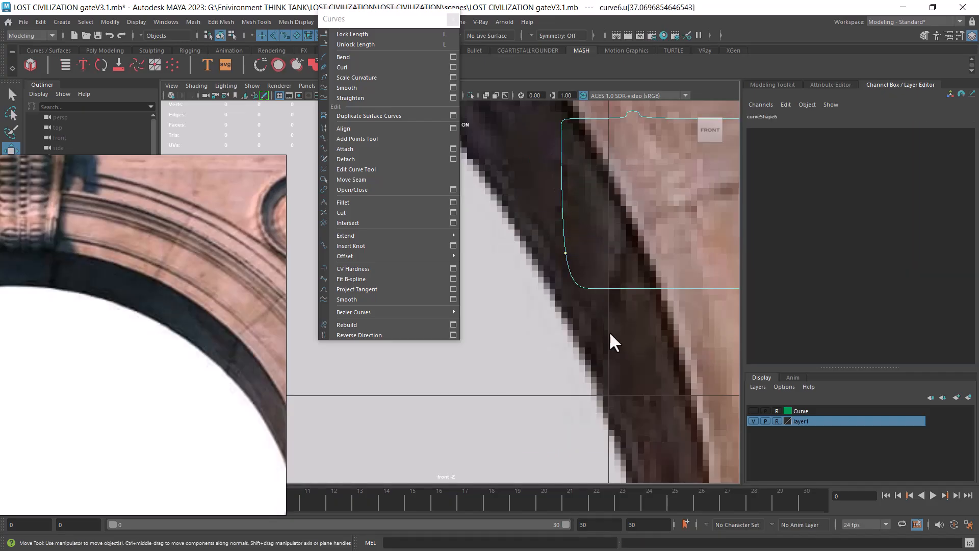
pyautogui.click(360, 246)
# Step: Move the new CVs along the inner vertical side toward the lower and upper corners to sharpen both
pyautogui.moveTo(568, 186); pyautogui.dragTo(569, 243, button='right')
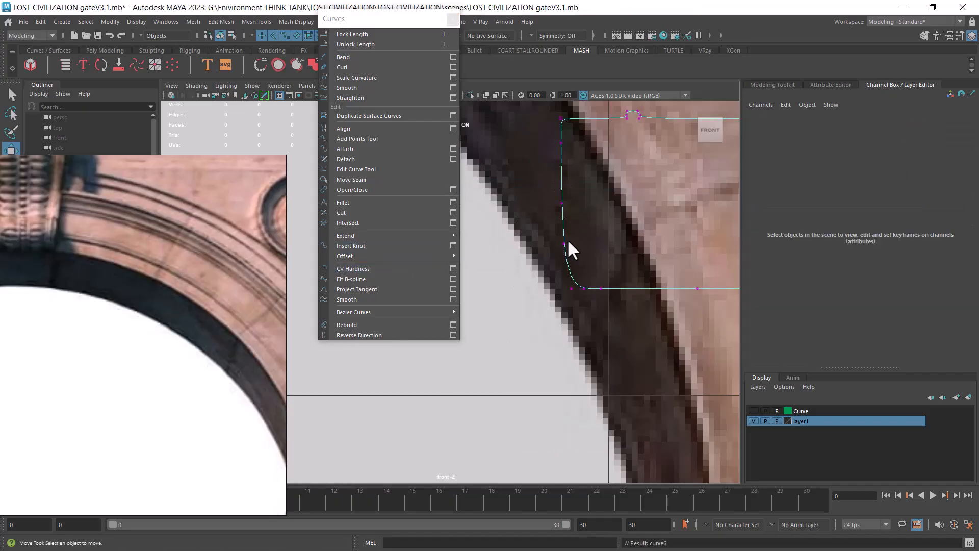
pyautogui.scroll(1, 568, 242)
pyautogui.click(575, 240)
pyautogui.moveTo(575, 199); pyautogui.dragTo(576, 215)
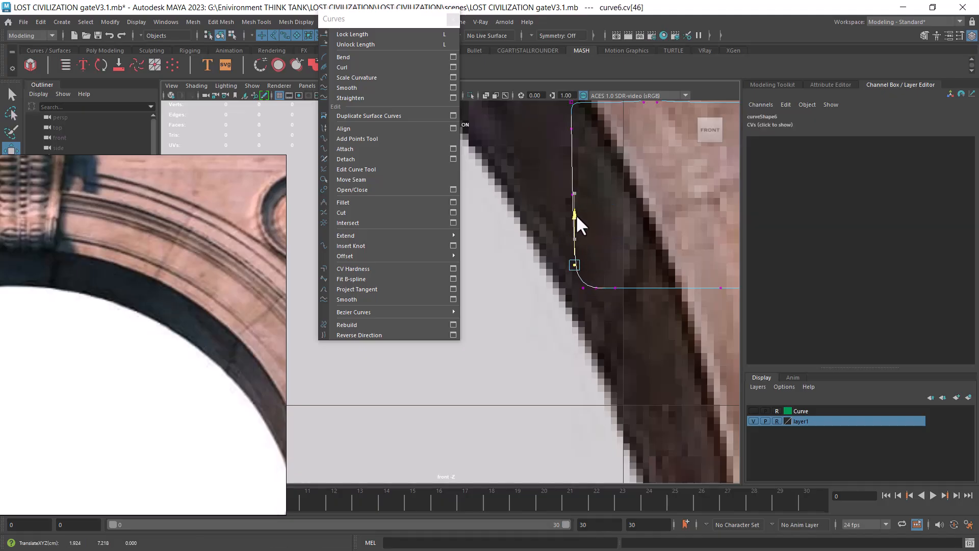
pyautogui.keyDown('alt'); pyautogui.moveTo(579, 233); pyautogui.dragTo(578, 280, button='middle'); pyautogui.keyUp('alt')
pyautogui.moveTo(582, 185); pyautogui.dragTo(581, 185)
pyautogui.moveTo(570, 133); pyautogui.dragTo(567, 117)
pyautogui.moveTo(584, 232); pyautogui.dragTo(559, 262)
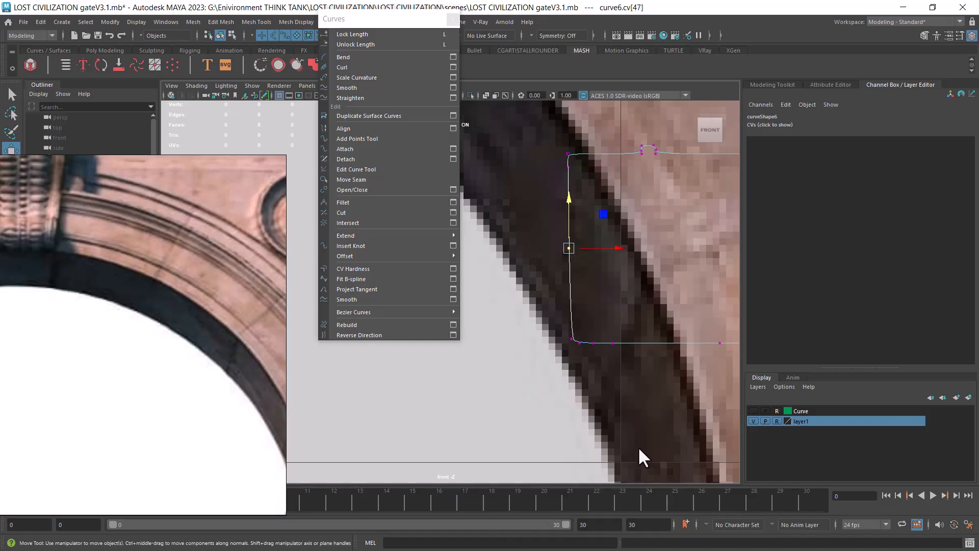
# Step: Close the floating Curves command window, return to object mode and select the finished profile curve
pyautogui.press('super')
pyautogui.click(341, 541)
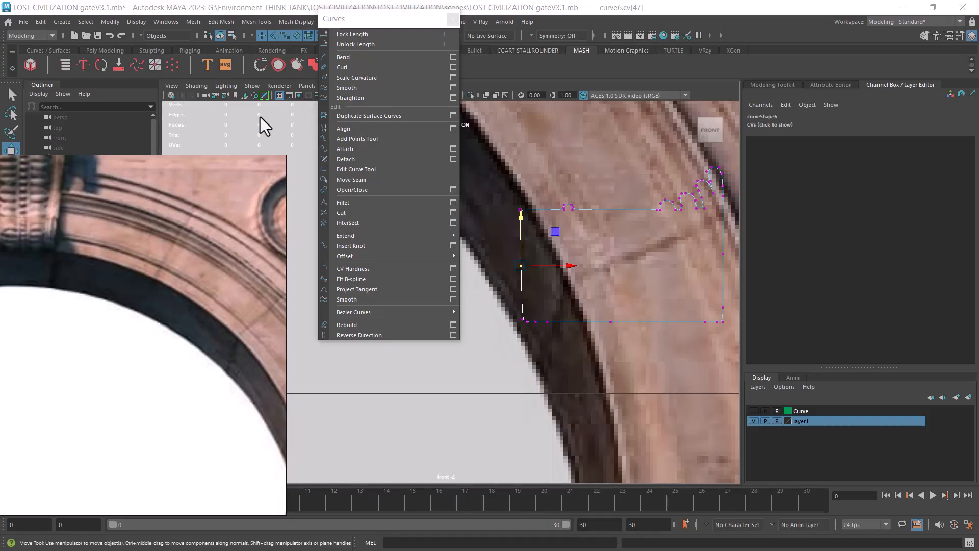
pyautogui.click(454, 21)
pyautogui.scroll(-4, 590, 326)
pyautogui.moveTo(582, 244); pyautogui.dragTo(645, 205, button='right')
pyautogui.click(617, 242)
pyautogui.click(584, 249)
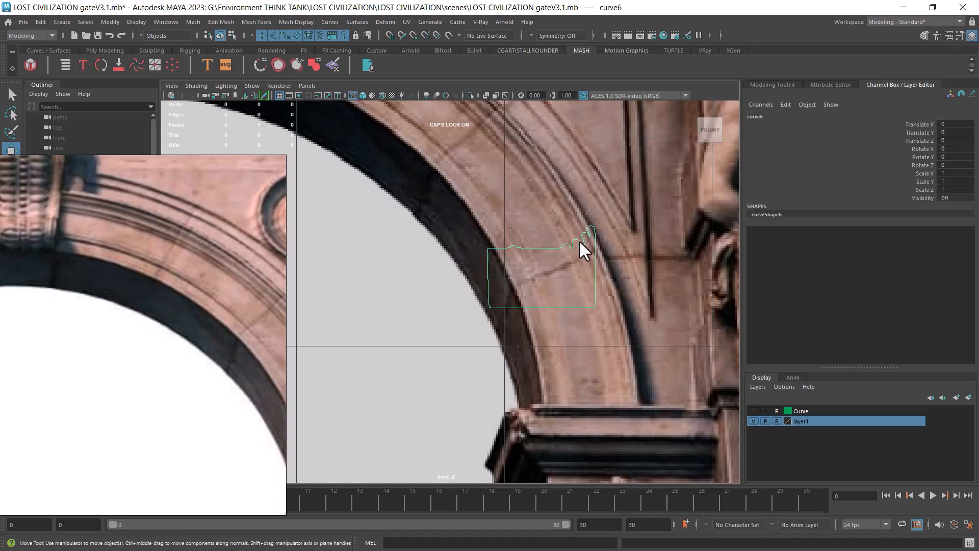
# Step: Frame the profile curve in the side view and center its pivot
pyautogui.press('space')
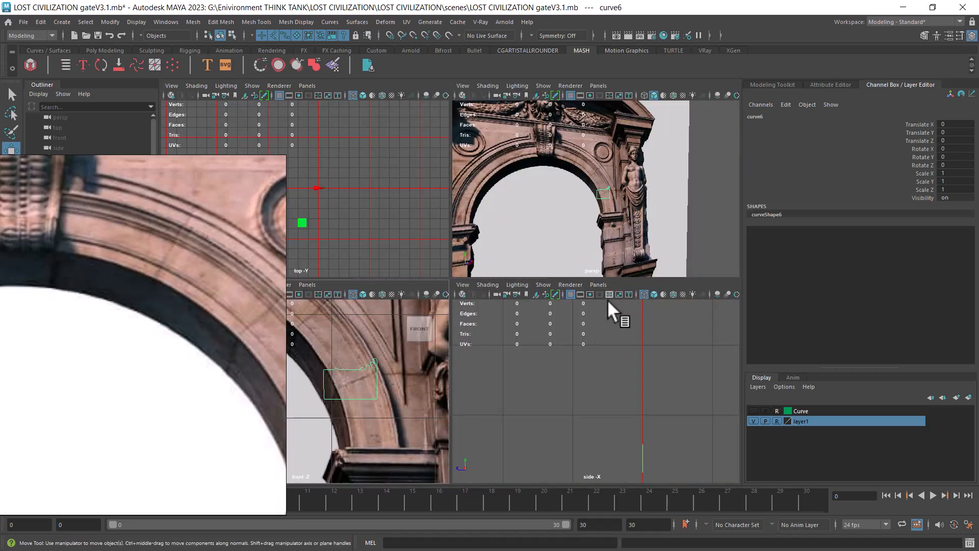
pyautogui.press('f')
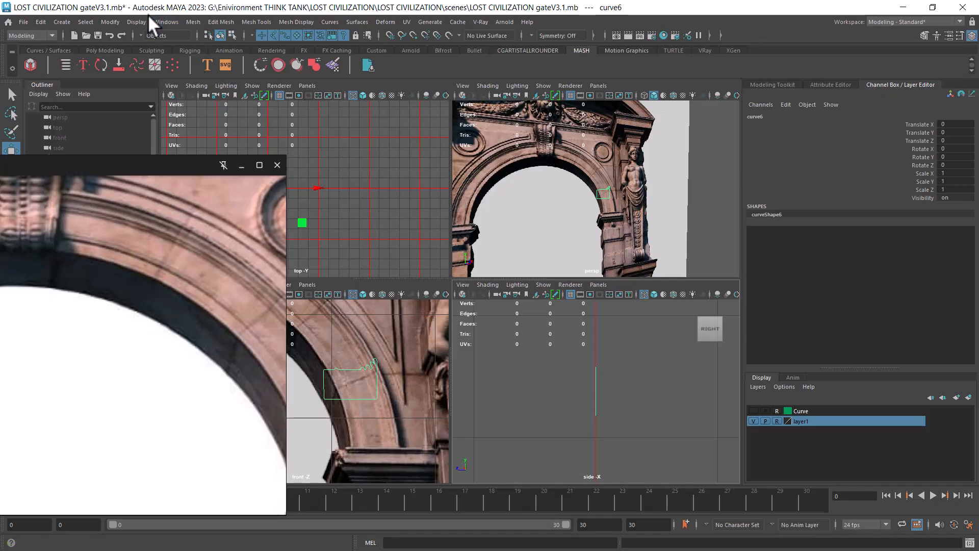
pyautogui.click(110, 22)
pyautogui.moveTo(166, 122)
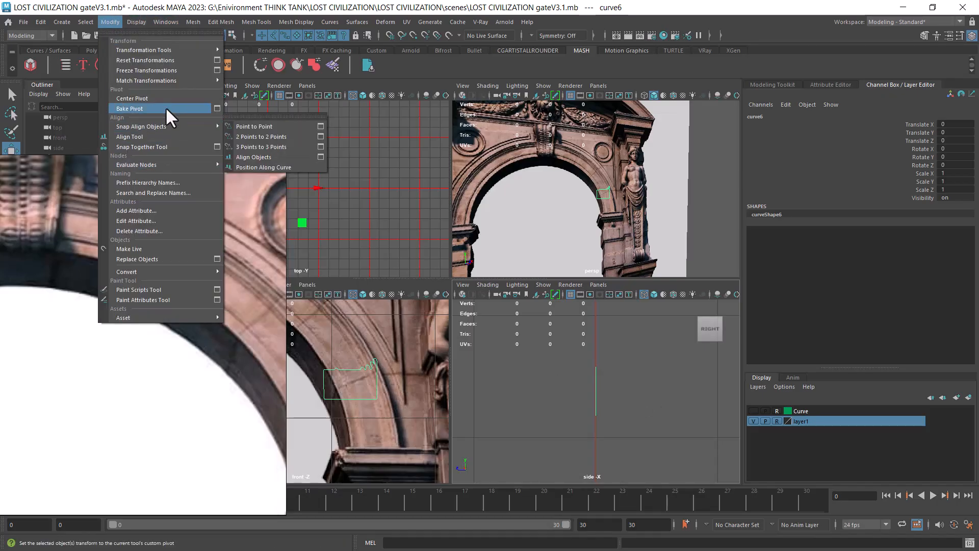
pyautogui.click(164, 99)
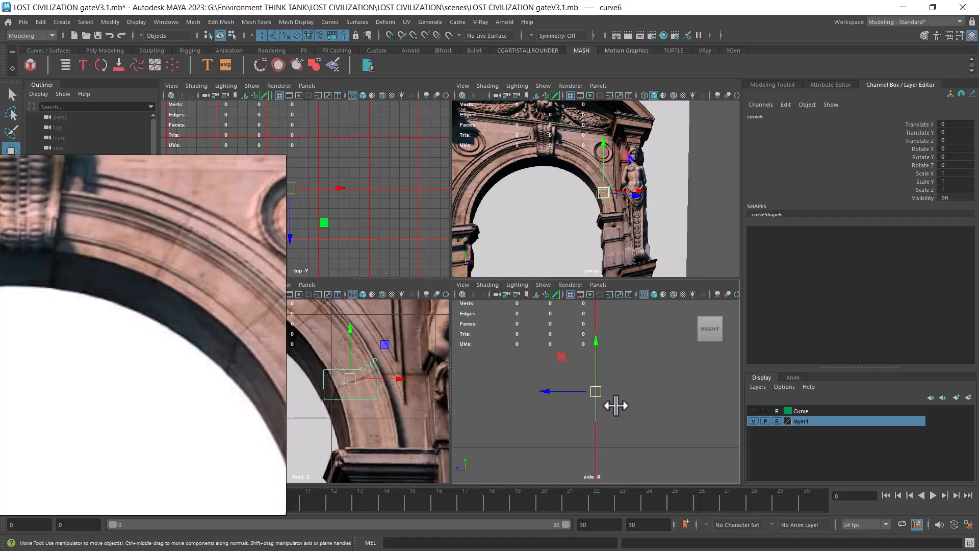
# Step: Rotate the profile curve in the side view and set its X rotation to 45
pyautogui.press('e')
pyautogui.moveTo(576, 352); pyautogui.dragTo(559, 363)
pyautogui.doubleClick(957, 148)
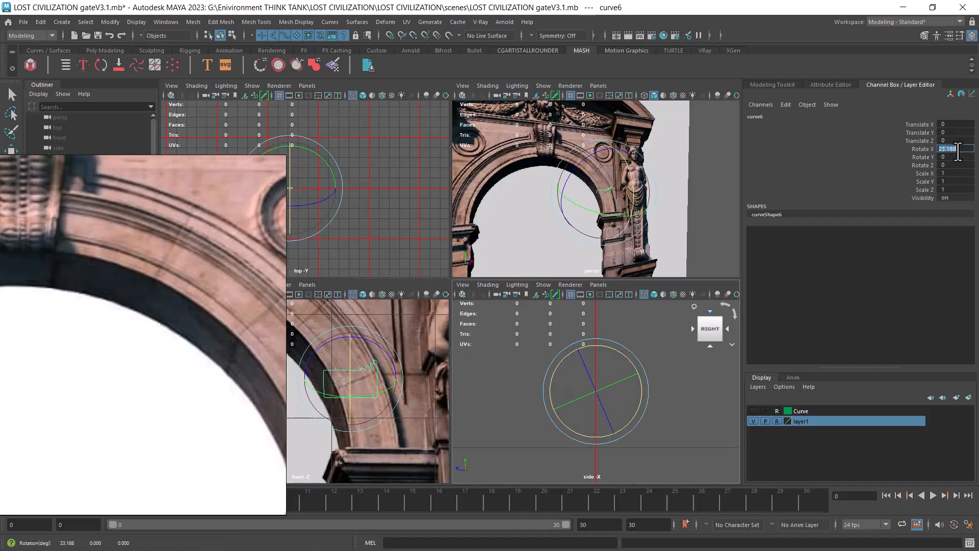
pyautogui.write('45')
pyautogui.press('Return')
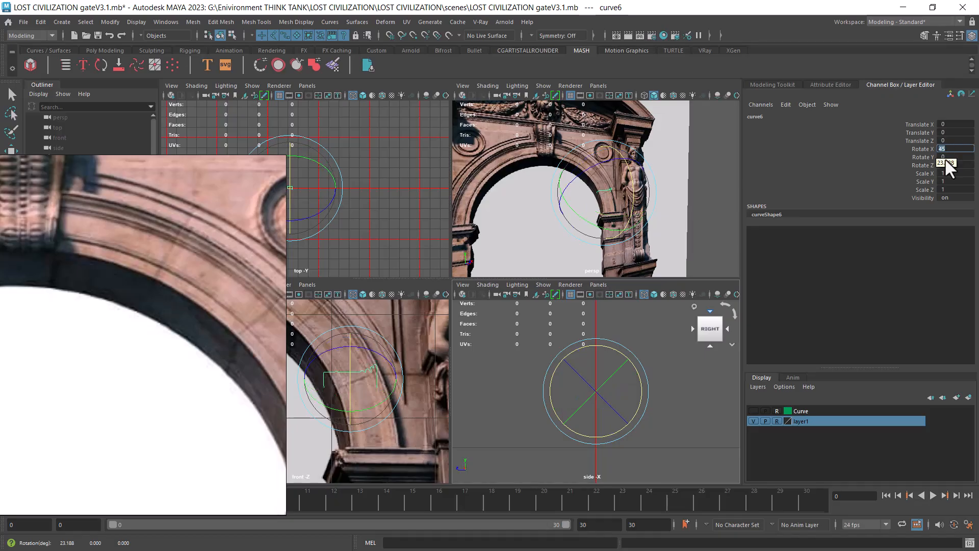
# Step: Set the profile curve's X rotation to 90 so it lies flat
pyautogui.keyDown('alt'); pyautogui.moveTo(675, 216); pyautogui.dragTo(631, 230); pyautogui.keyUp('alt')
pyautogui.press('w')
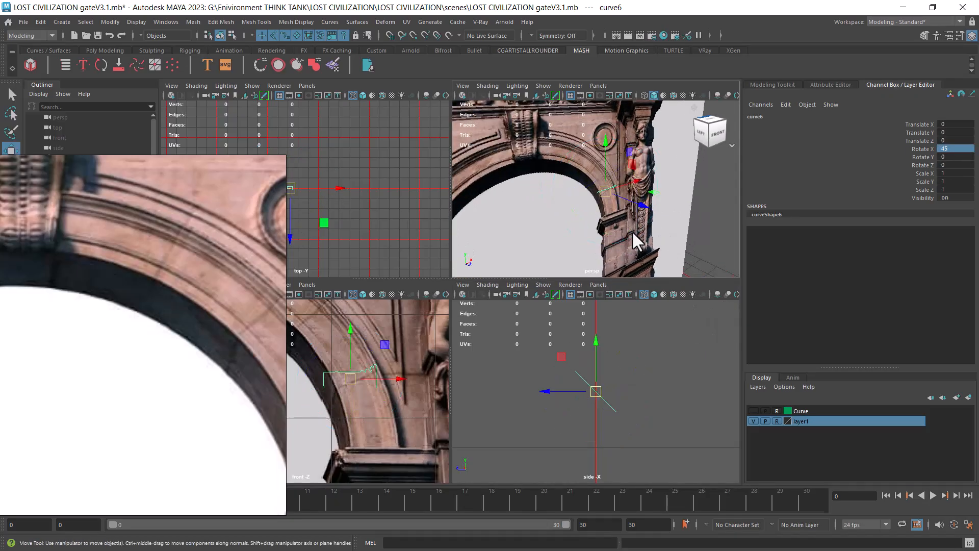
pyautogui.click(957, 149)
pyautogui.write('90')
pyautogui.press('Return')
pyautogui.moveTo(667, 212)
pyautogui.keyDown('alt'); pyautogui.mouseDown()
pyautogui.moveTo(627, 208)
pyautogui.moveTo(663, 206)
pyautogui.mouseUp(); pyautogui.keyUp('alt')
# Step: Examine the rotated profile against the whole arch in the perspective view and minimise the floating reference image window
pyautogui.press('space')
pyautogui.keyDown('alt'); pyautogui.moveTo(616, 234); pyautogui.dragTo(534, 292); pyautogui.keyUp('alt')
pyautogui.keyDown('alt'); pyautogui.moveTo(534, 292); pyautogui.dragTo(494, 307, button='right'); pyautogui.keyUp('alt')
pyautogui.keyDown('alt'); pyautogui.moveTo(494, 307); pyautogui.dragTo(542, 299); pyautogui.keyUp('alt')
pyautogui.keyDown('alt'); pyautogui.moveTo(541, 298); pyautogui.dragTo(537, 297, button='right'); pyautogui.keyUp('alt')
pyautogui.keyDown('alt'); pyautogui.moveTo(536, 297); pyautogui.dragTo(528, 277); pyautogui.keyUp('alt')
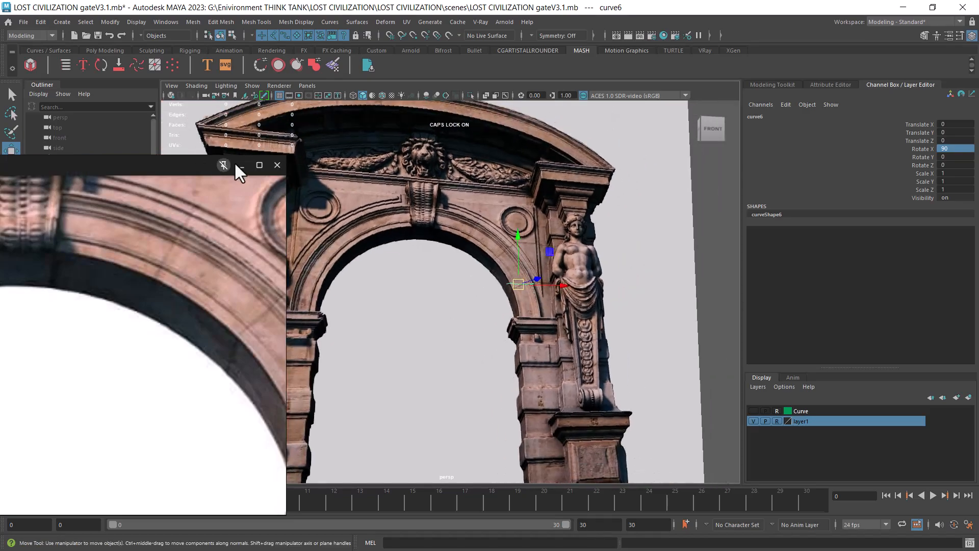
pyautogui.keyDown('alt'); pyautogui.moveTo(241, 164); pyautogui.dragTo(462, 279); pyautogui.keyUp('alt')
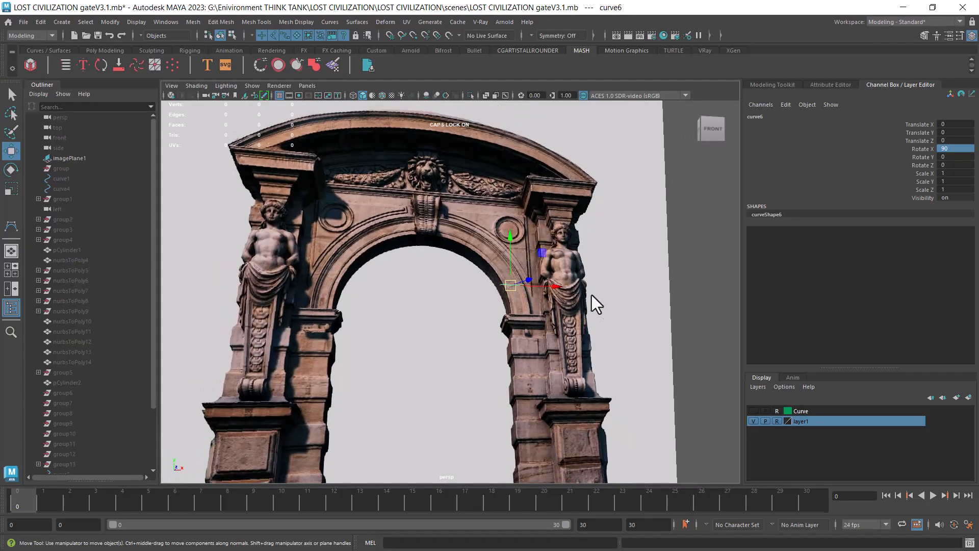
pyautogui.keyDown('alt'); pyautogui.moveTo(585, 289); pyautogui.dragTo(596, 336); pyautogui.keyUp('alt')
# Step: Show all hidden gate objects and view the profile curve's position among the surrounding geometry
pyautogui.press('space')
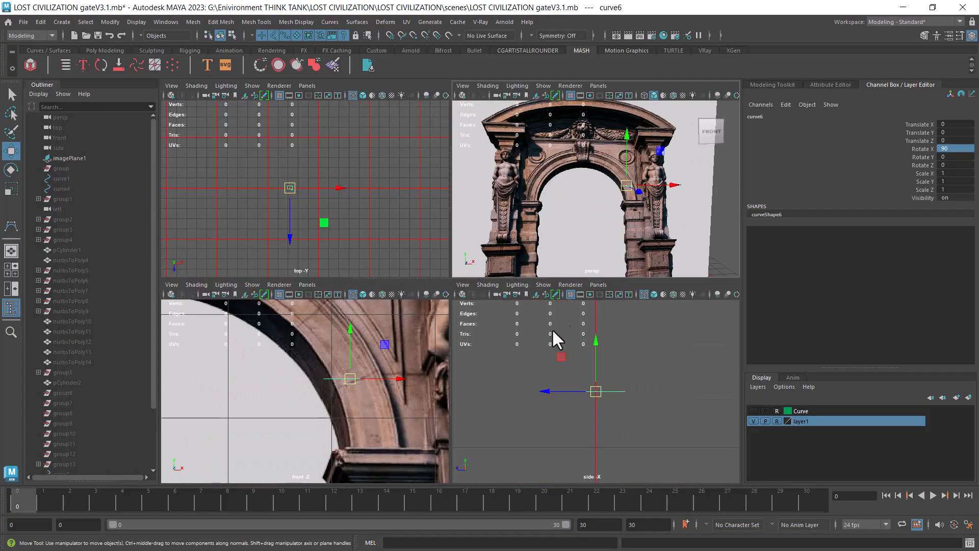
pyautogui.click(135, 23)
pyautogui.moveTo(163, 88)
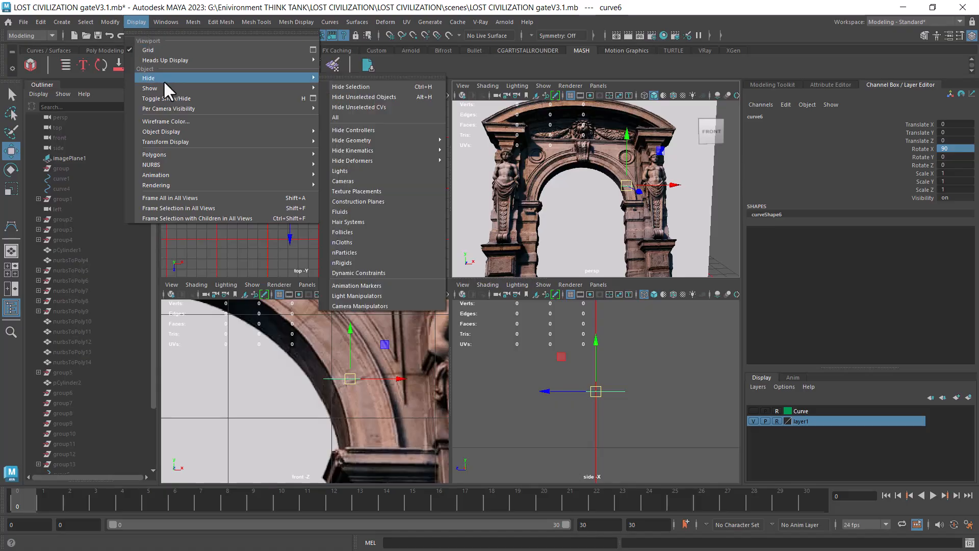
pyautogui.click(349, 129)
pyautogui.scroll(-5, 386, 396)
pyautogui.keyDown('alt'); pyautogui.moveTo(375, 379); pyautogui.dragTo(374, 371, button='right'); pyautogui.keyUp('alt')
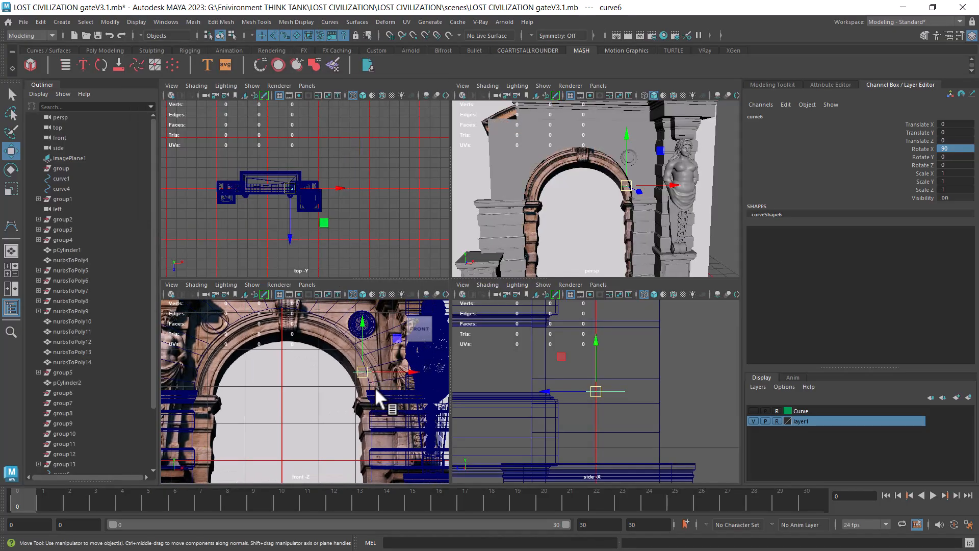
pyautogui.keyDown('alt'); pyautogui.moveTo(643, 222); pyautogui.dragTo(519, 270); pyautogui.keyUp('alt')
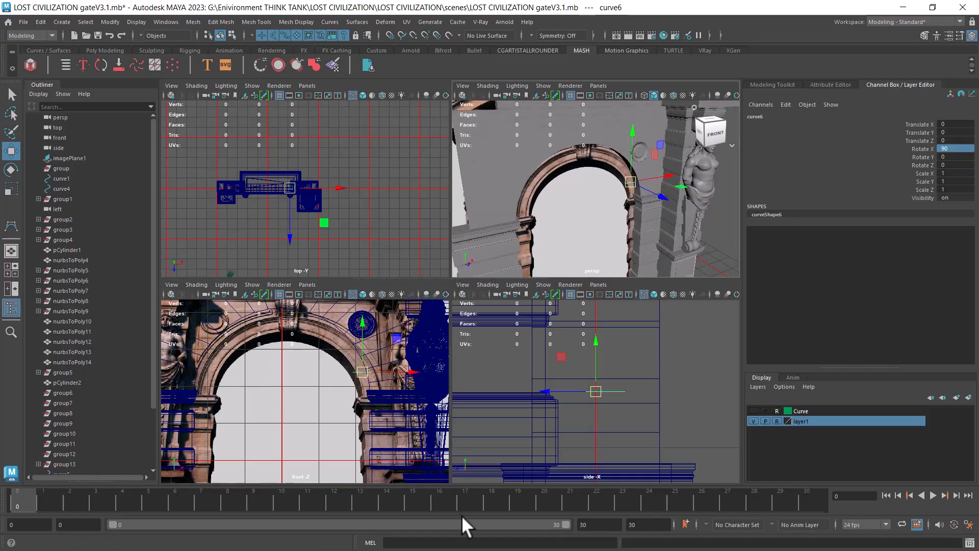
# Step: Bring up the reference image window and examine the arch moulding beside the caryatid and the pillar cap
pyautogui.press('super')
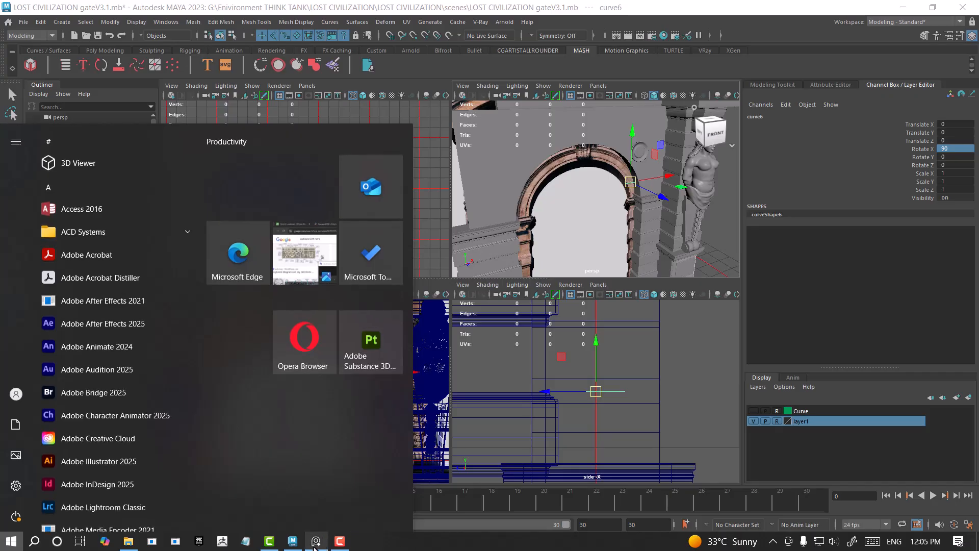
pyautogui.click(318, 540)
pyautogui.scroll(-5, 214, 286)
pyautogui.moveTo(240, 355); pyautogui.dragTo(179, 362, button='middle')
pyautogui.scroll(2, 162, 299)
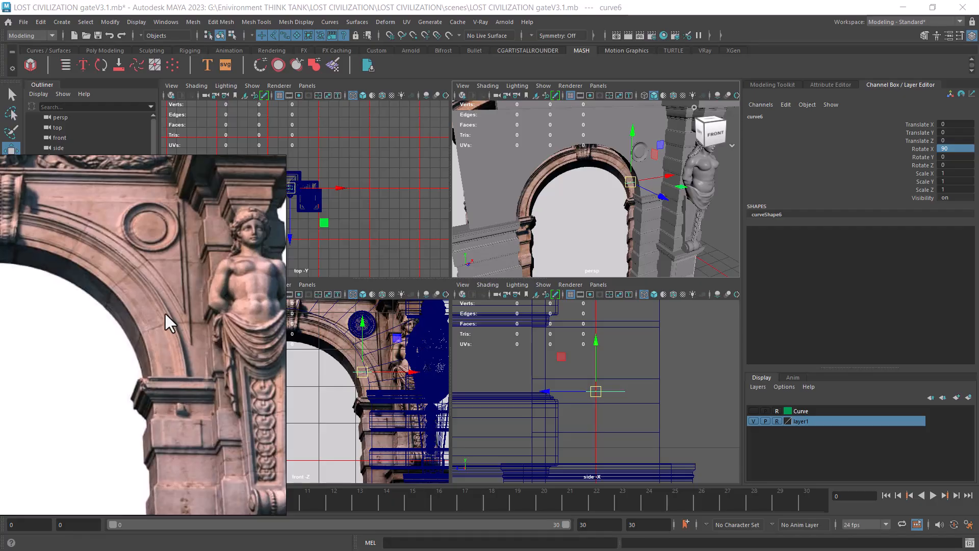
# Step: Move the profile curve forward along Z to about 0.337, in front of the wall
pyautogui.keyDown('alt'); pyautogui.moveTo(686, 212); pyautogui.dragTo(666, 247); pyautogui.keyUp('alt')
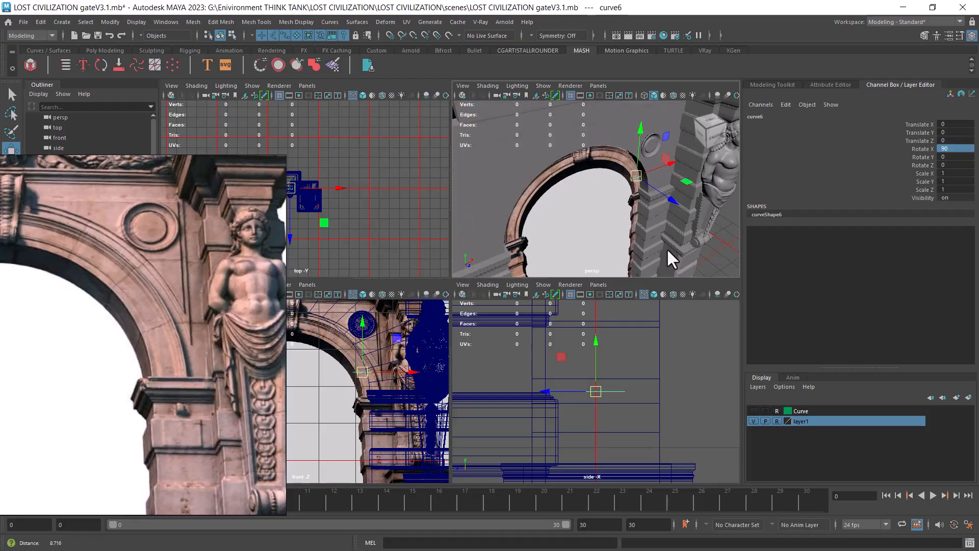
pyautogui.keyDown('alt'); pyautogui.moveTo(675, 229); pyautogui.dragTo(718, 261, button='right'); pyautogui.keyUp('alt')
pyautogui.moveTo(717, 187); pyautogui.dragTo(739, 201)
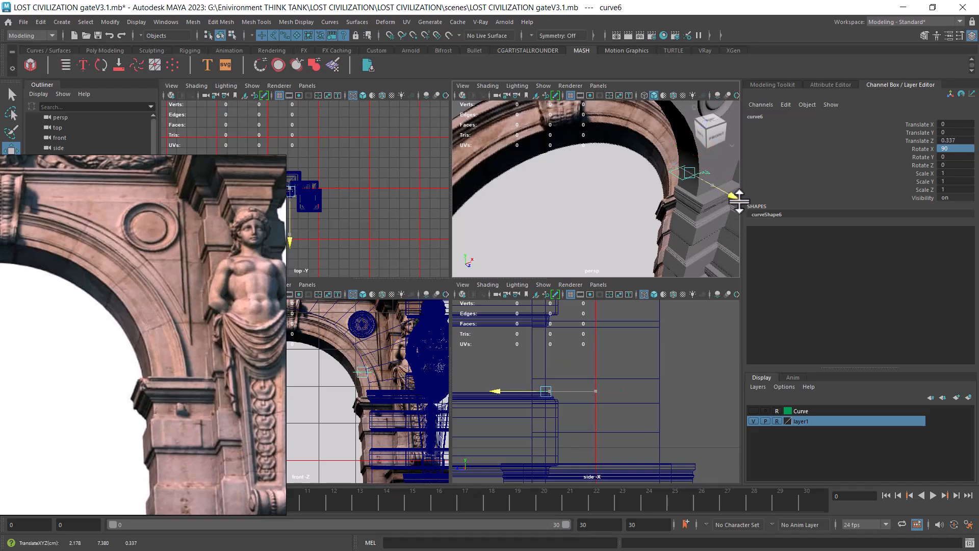
pyautogui.keyDown('alt'); pyautogui.moveTo(708, 218); pyautogui.dragTo(632, 244, button='middle'); pyautogui.keyUp('alt')
pyautogui.keyDown('alt'); pyautogui.moveTo(632, 244); pyautogui.dragTo(671, 245, button='right'); pyautogui.keyUp('alt')
pyautogui.keyDown('alt'); pyautogui.moveTo(671, 245); pyautogui.dragTo(611, 196); pyautogui.keyUp('alt')
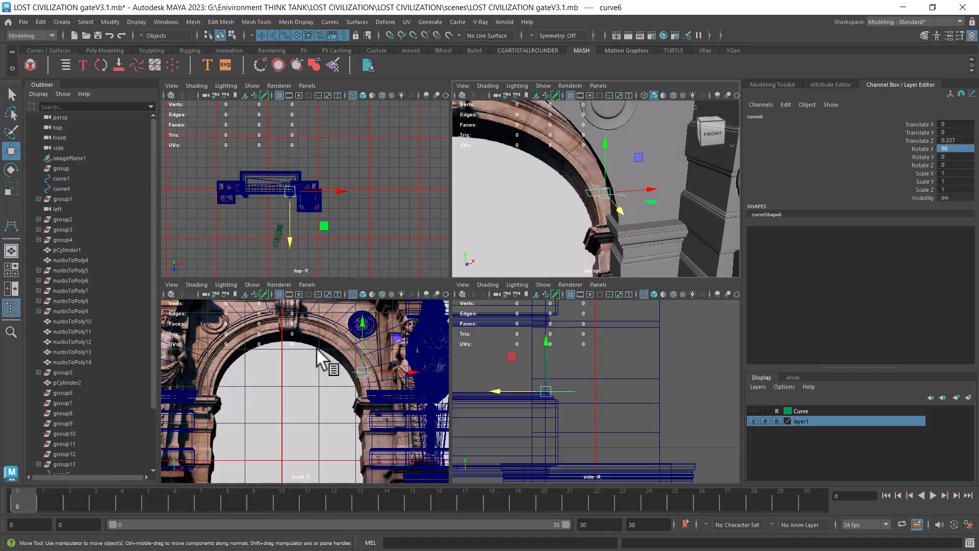
# Step: Hide layer1 in the front view and place a two-point circular arc between the inner top corners of both pillars
pyautogui.scroll(-2, 336, 385)
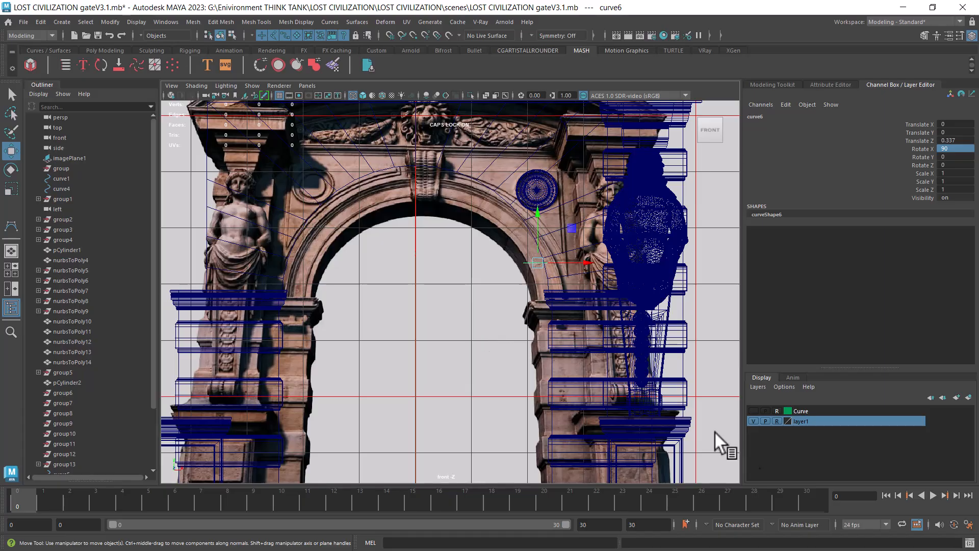
pyautogui.click(753, 421)
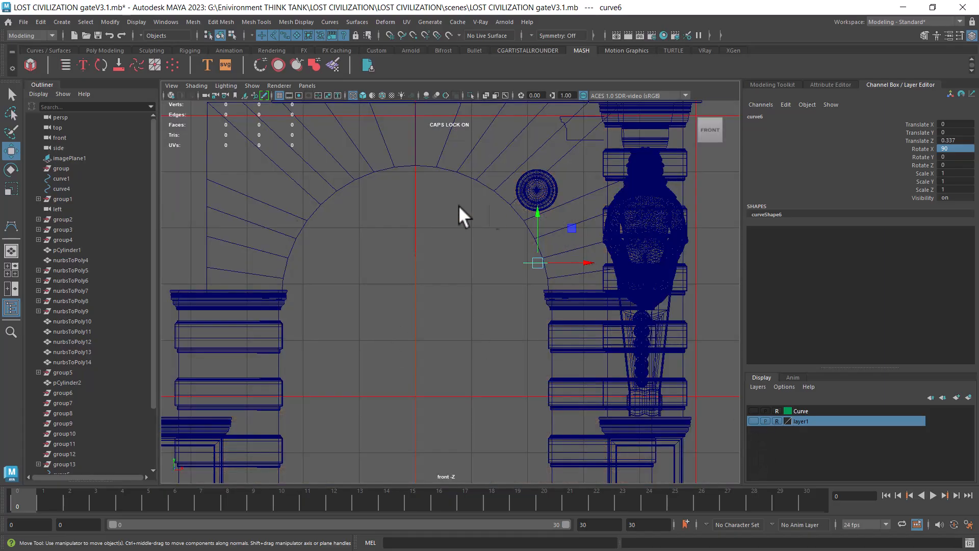
pyautogui.click(62, 22)
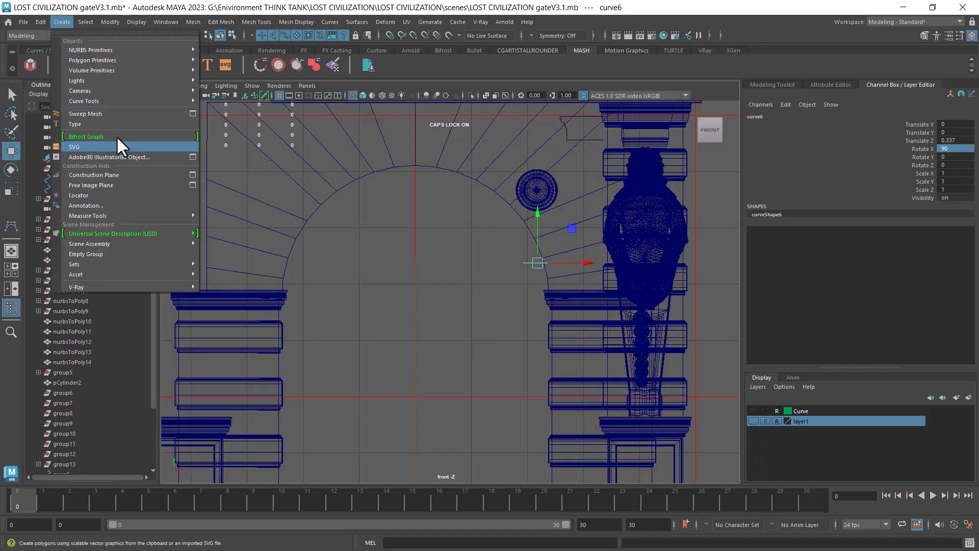
pyautogui.moveTo(138, 100)
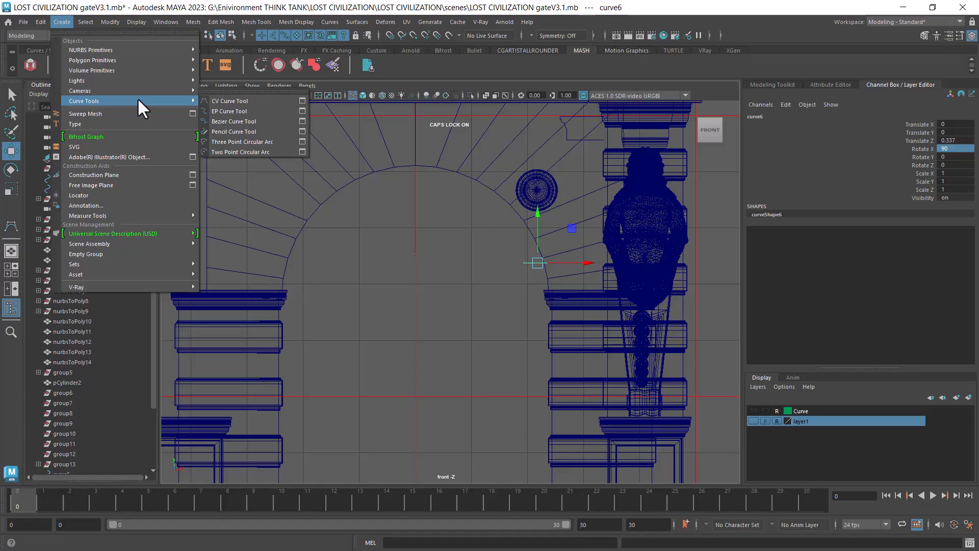
pyautogui.click(245, 151)
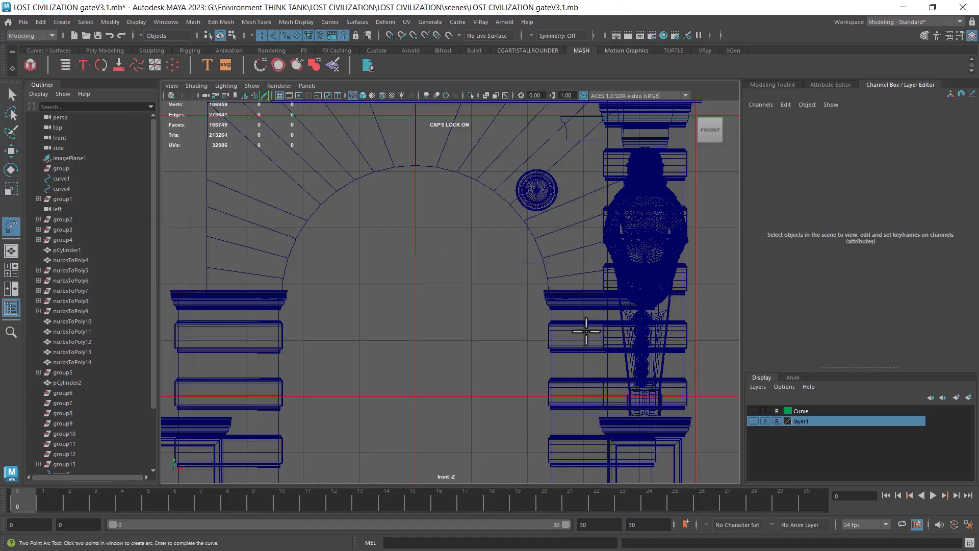
pyautogui.click(549, 292)
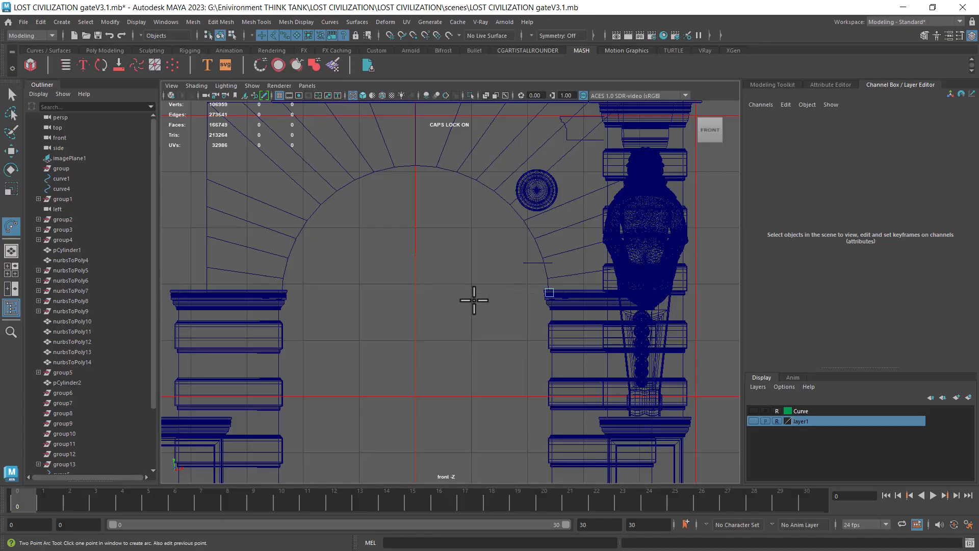
pyautogui.click(282, 289)
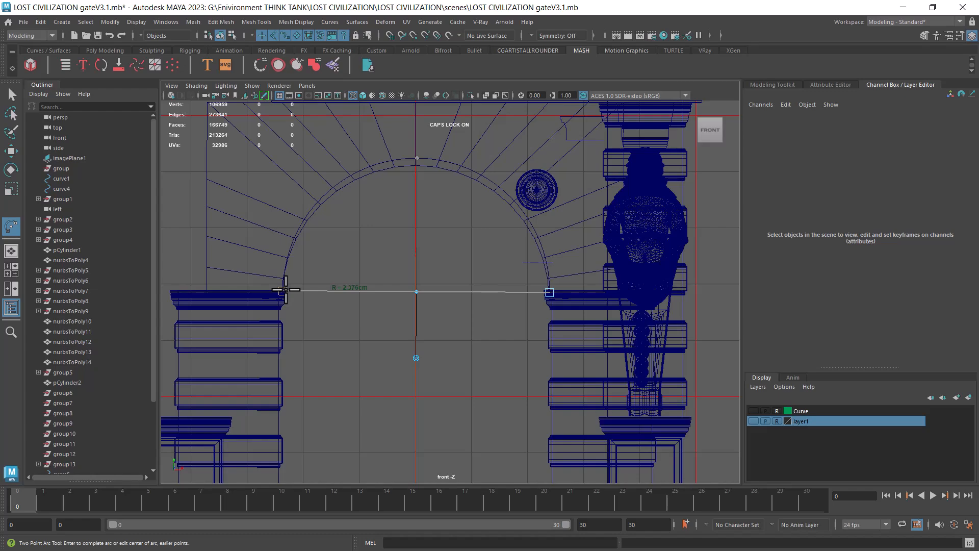
# Step: Lower the arc's centre so it follows the arch opening with a radius of about 2.38 cm, and finish the arc
pyautogui.click(415, 358)
pyautogui.click(416, 358)
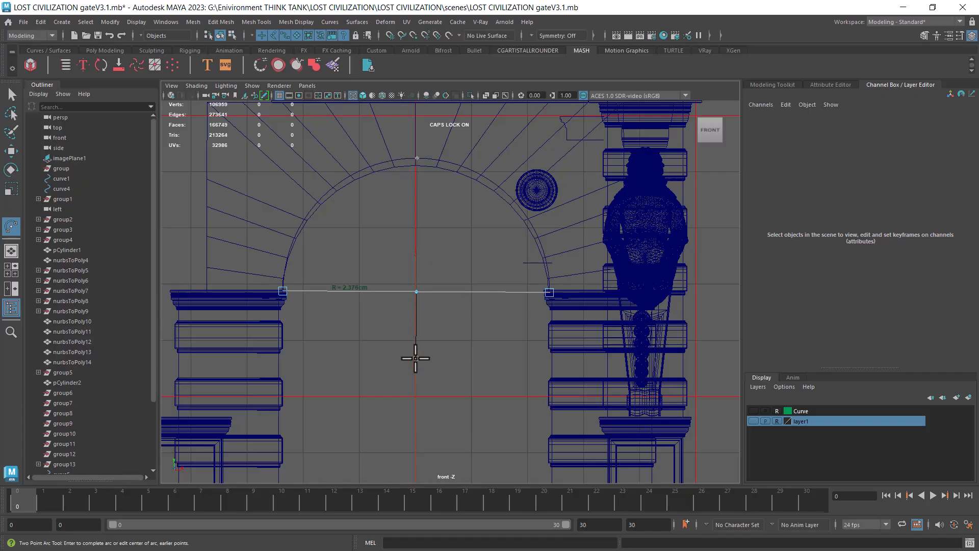
pyautogui.click(416, 358)
pyautogui.click(416, 358)
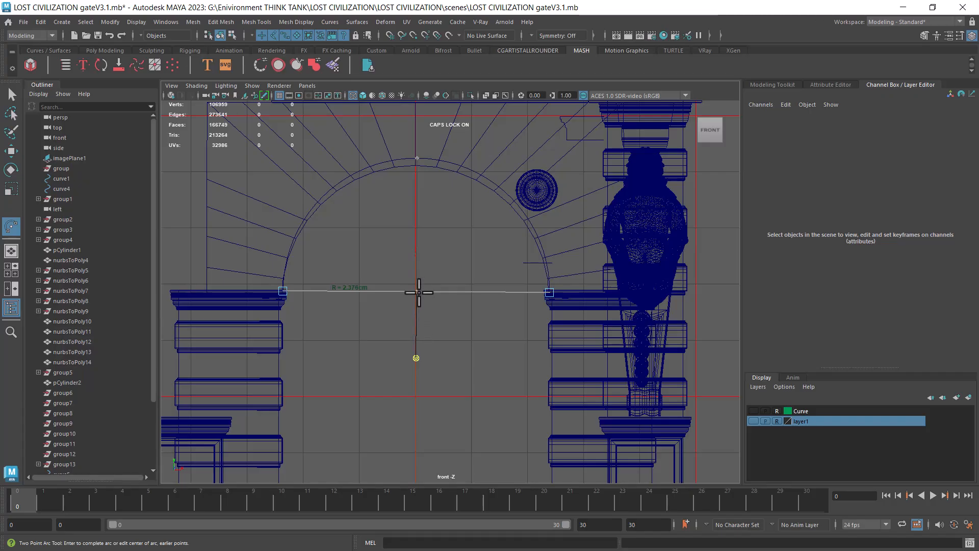
pyautogui.moveTo(416, 292)
pyautogui.mouseDown()
pyautogui.moveTo(415, 280)
pyautogui.moveTo(415, 298)
pyautogui.mouseUp()
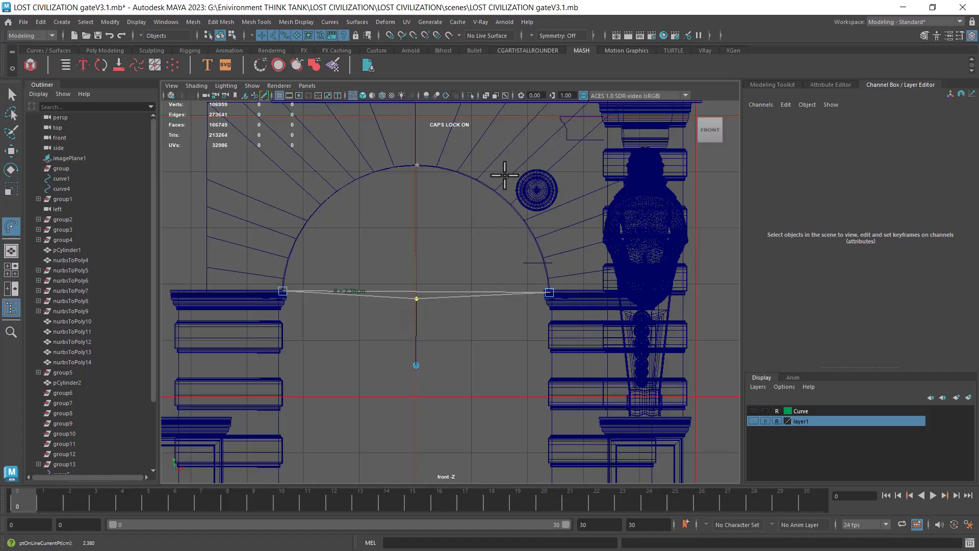
pyautogui.press('w')
# Step: Select the arc and the profile curve in the perspective view and hide all unselected objects
pyautogui.scroll(1, 478, 327)
pyautogui.press('space')
pyautogui.moveTo(480, 336); pyautogui.dragTo(488, 204)
pyautogui.keyDown('alt'); pyautogui.moveTo(510, 301); pyautogui.dragTo(518, 319); pyautogui.keyUp('alt')
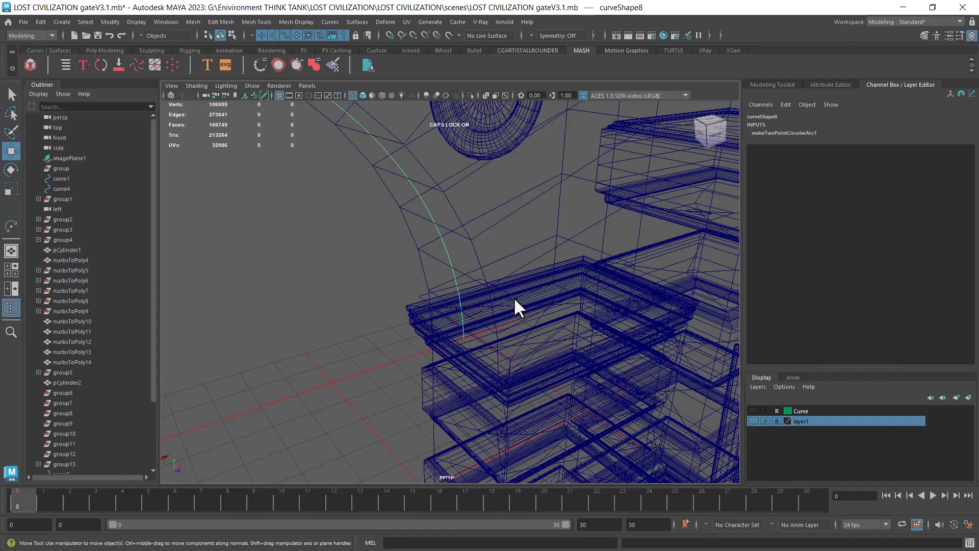
pyautogui.click(513, 297)
pyautogui.hotkey('alt', 'h')
# Step: Select only the arc and move it forward along Z to about 0.311, towards the profile curve
pyautogui.keyDown('alt'); pyautogui.moveTo(482, 375); pyautogui.dragTo(312, 365); pyautogui.keyUp('alt')
pyautogui.keyDown('alt'); pyautogui.moveTo(566, 350); pyautogui.dragTo(542, 366); pyautogui.keyUp('alt')
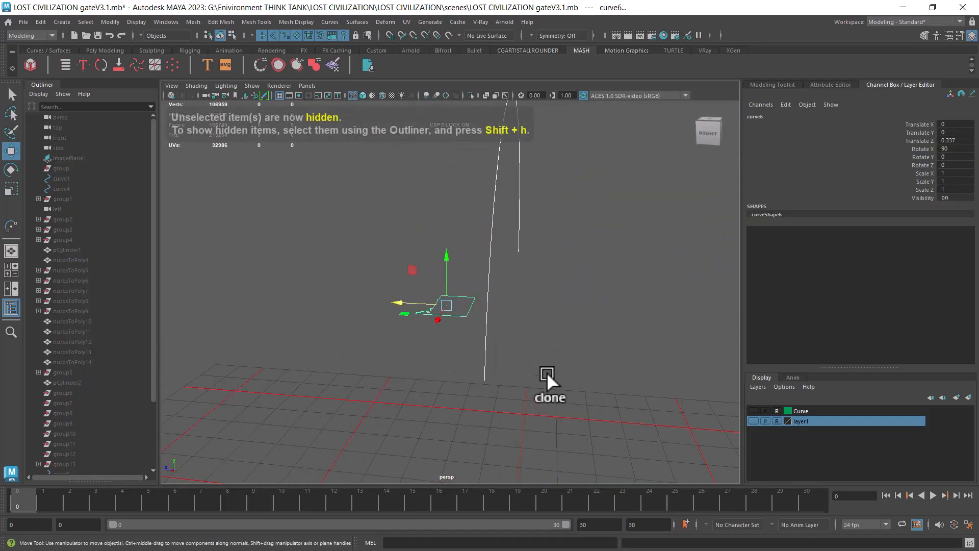
pyautogui.click(550, 376)
pyautogui.click(487, 322)
pyautogui.moveTo(467, 302); pyautogui.dragTo(520, 381)
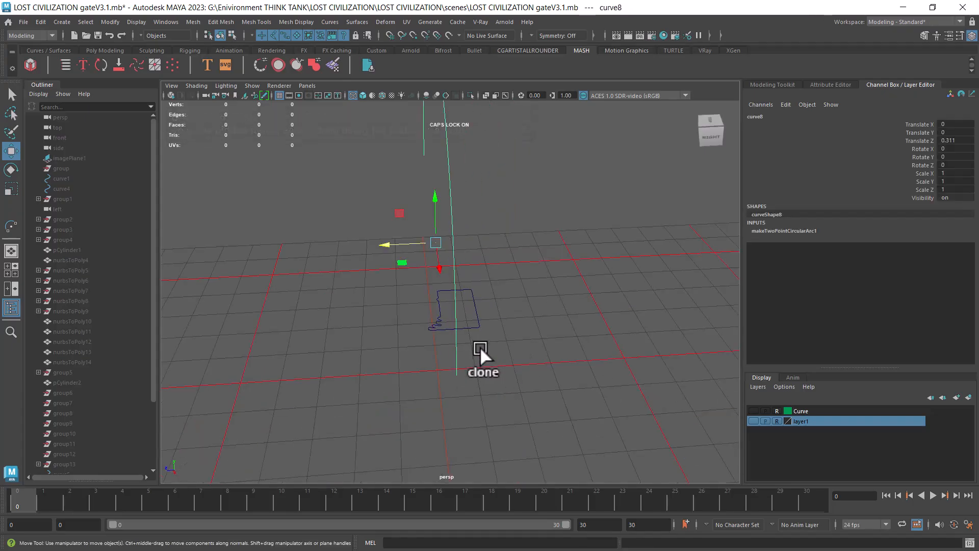
# Step: Add the profile curve to the selected arc and configure a Tube surface extrude with result At path, Component pivot and Profile normal orientation
pyautogui.click(479, 329)
pyautogui.keyDown('alt'); pyautogui.moveTo(480, 353); pyautogui.dragTo(497, 302); pyautogui.keyUp('alt')
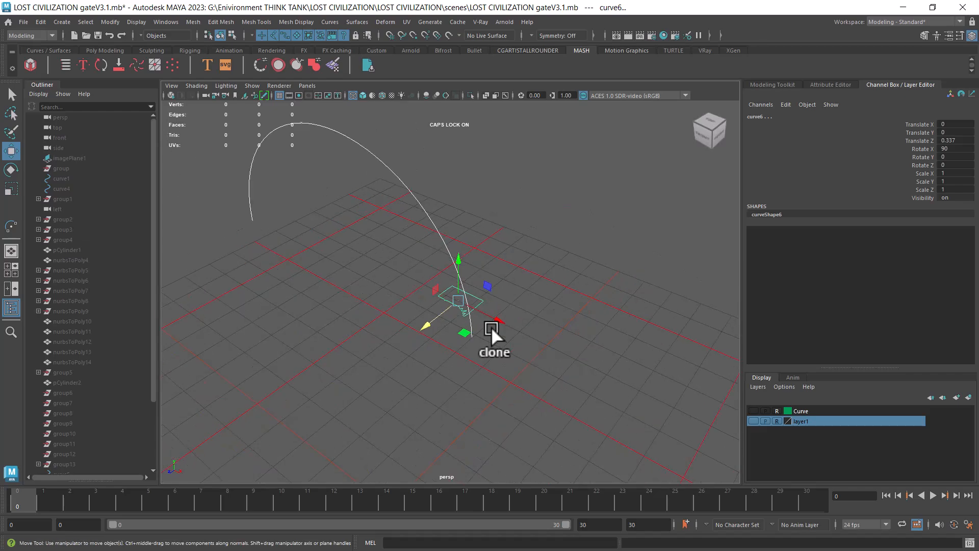
pyautogui.click(330, 22)
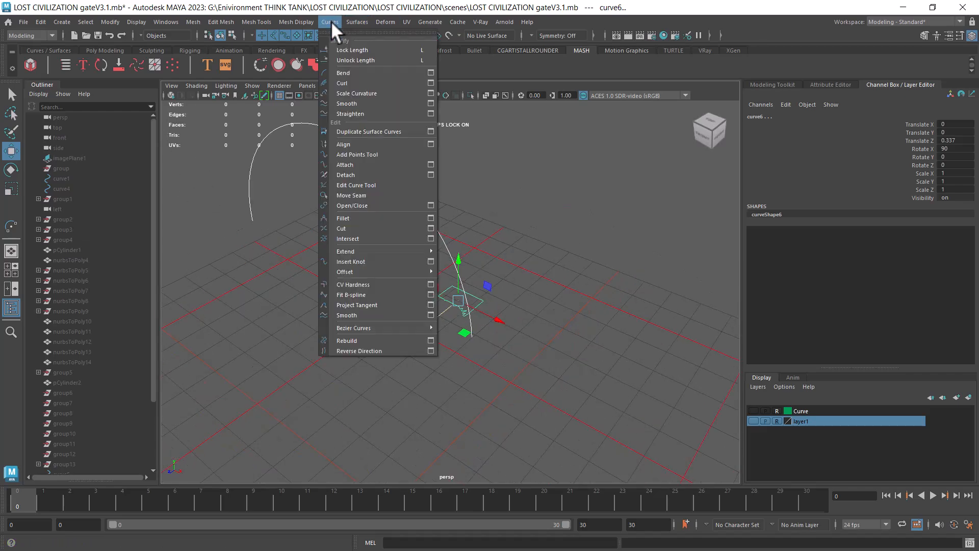
pyautogui.moveTo(358, 22)
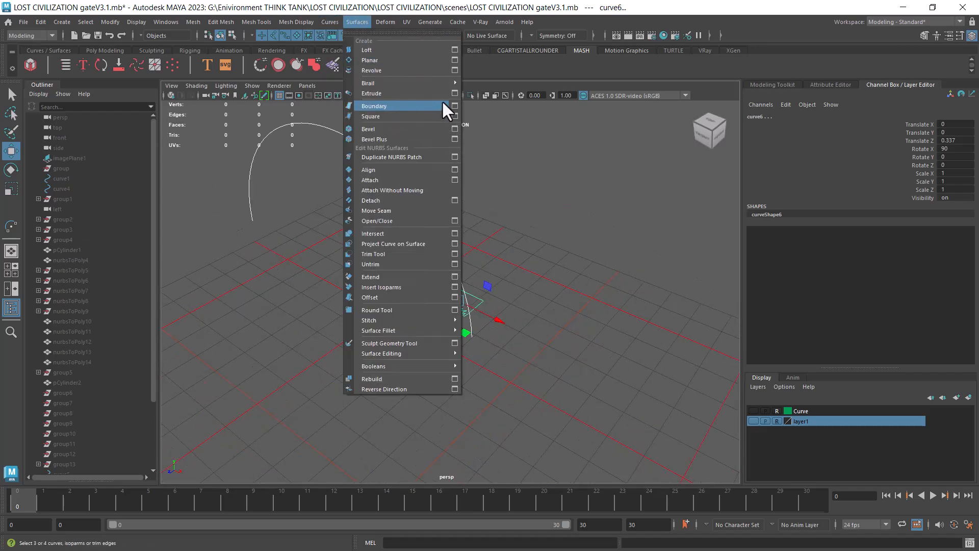
pyautogui.click(455, 93)
pyautogui.moveTo(415, 87); pyautogui.dragTo(775, 154)
pyautogui.keyDown('alt'); pyautogui.moveTo(571, 218); pyautogui.dragTo(452, 255); pyautogui.keyUp('alt')
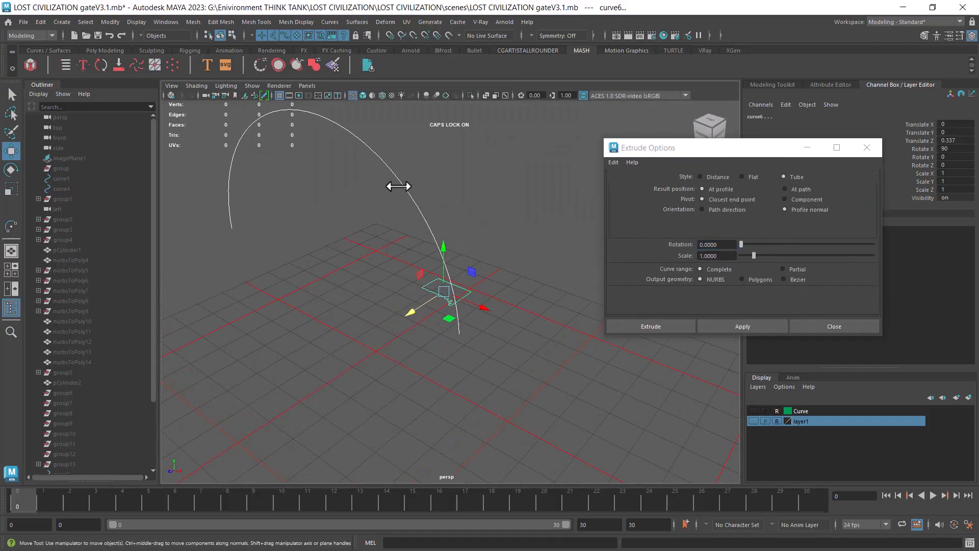
pyautogui.click(793, 200)
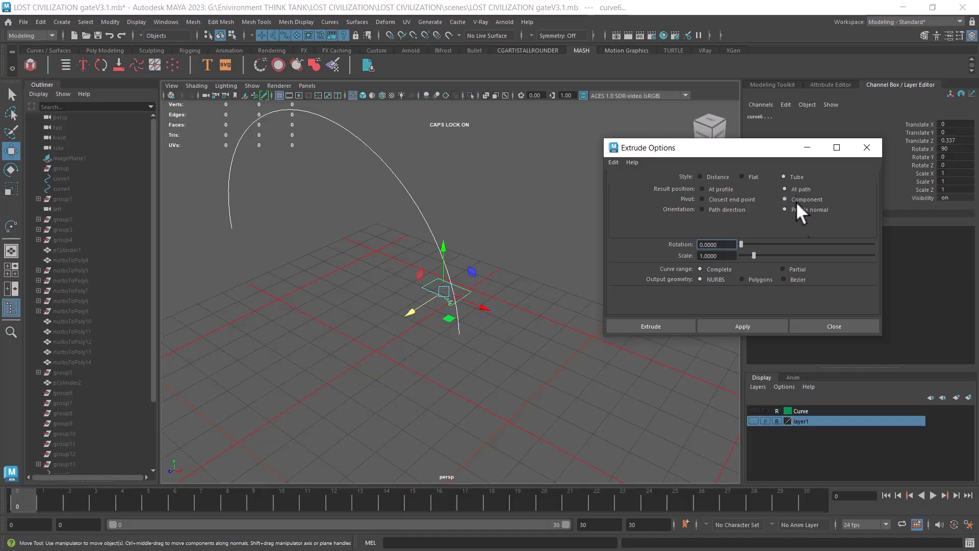
# Step: Try the Tube extrude with the arc selected first and the profile last, and undo the result
pyautogui.click(745, 324)
pyautogui.keyDown('alt'); pyautogui.moveTo(499, 372); pyautogui.dragTo(531, 361, button='right'); pyautogui.keyUp('alt')
pyautogui.hotkey('ctrl', 'z')
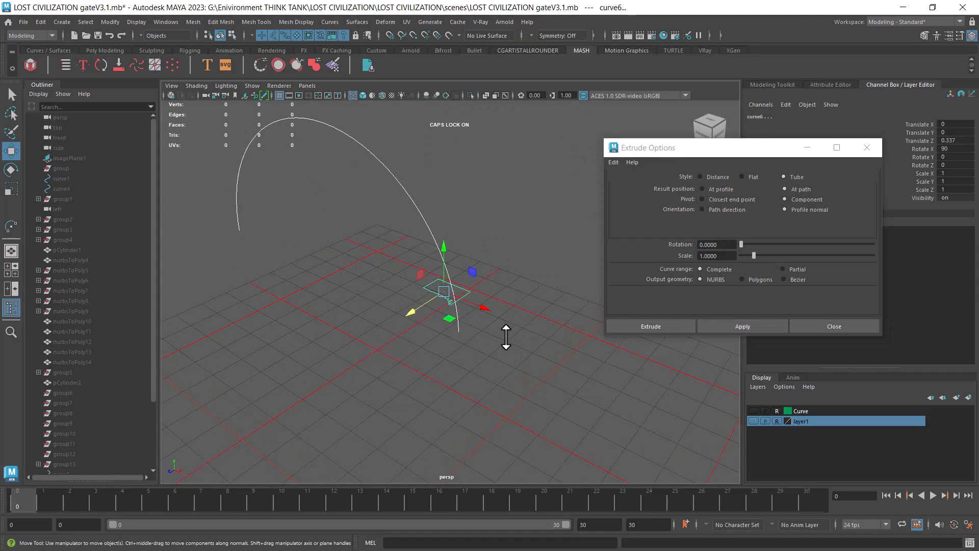
# Step: Select the profile curve first and the arc last, apply the extrude with the current options and close the options window
pyautogui.click(381, 210)
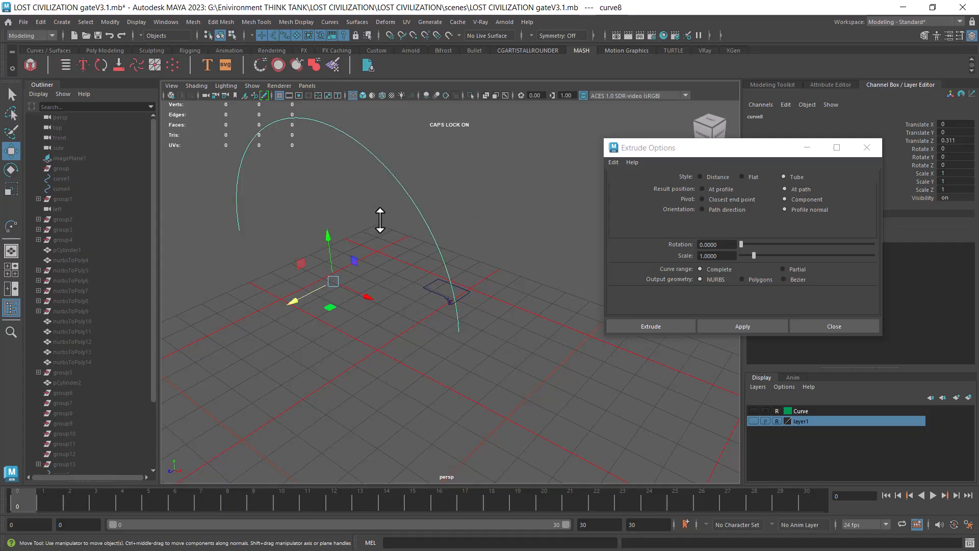
pyautogui.click(433, 284)
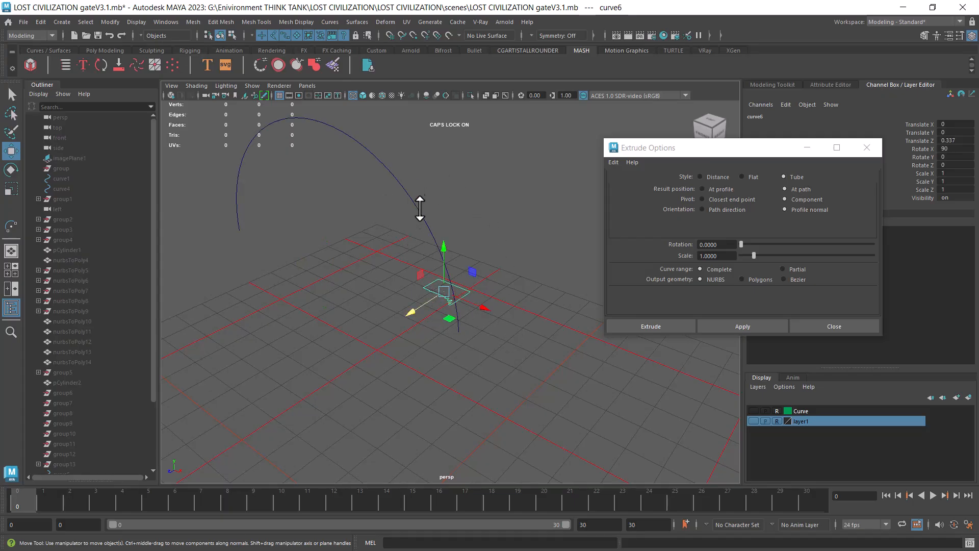
pyautogui.keyDown('shift'); pyautogui.click(405, 202); pyautogui.keyUp('shift')
pyautogui.click(732, 322)
pyautogui.press('4')
pyautogui.keyDown('alt'); pyautogui.moveTo(502, 338); pyautogui.dragTo(501, 294); pyautogui.keyUp('alt')
pyautogui.press('5')
pyautogui.moveTo(462, 327)
pyautogui.keyDown('alt'); pyautogui.mouseDown()
pyautogui.moveTo(531, 346)
pyautogui.moveTo(564, 419)
pyautogui.moveTo(561, 366)
pyautogui.moveTo(535, 332)
pyautogui.moveTo(542, 372)
pyautogui.moveTo(502, 376)
pyautogui.moveTo(498, 389)
pyautogui.moveTo(490, 323)
pyautogui.moveTo(536, 365)
pyautogui.mouseUp(); pyautogui.keyUp('alt')
pyautogui.keyDown('alt'); pyautogui.moveTo(509, 357); pyautogui.dragTo(535, 358, button='middle'); pyautogui.keyUp('alt')
pyautogui.keyDown('alt'); pyautogui.moveTo(535, 358); pyautogui.dragTo(538, 336, button='right'); pyautogui.keyUp('alt')
pyautogui.keyDown('alt'); pyautogui.moveTo(539, 336); pyautogui.dragTo(482, 334); pyautogui.keyUp('alt')
pyautogui.click(850, 325)
# Step: Unhide the last hidden gate objects around the extruded arch trim
pyautogui.keyDown('alt'); pyautogui.moveTo(563, 354); pyautogui.dragTo(551, 302); pyautogui.keyUp('alt')
pyautogui.keyDown('alt'); pyautogui.moveTo(550, 302); pyautogui.dragTo(601, 334, button='right'); pyautogui.keyUp('alt')
pyautogui.keyDown('alt'); pyautogui.moveTo(601, 335); pyautogui.dragTo(622, 313); pyautogui.keyUp('alt')
pyautogui.keyDown('alt'); pyautogui.moveTo(622, 313); pyautogui.dragTo(510, 250, button='right'); pyautogui.keyUp('alt')
pyautogui.hotkey('ctrl', 'shift', 'h')
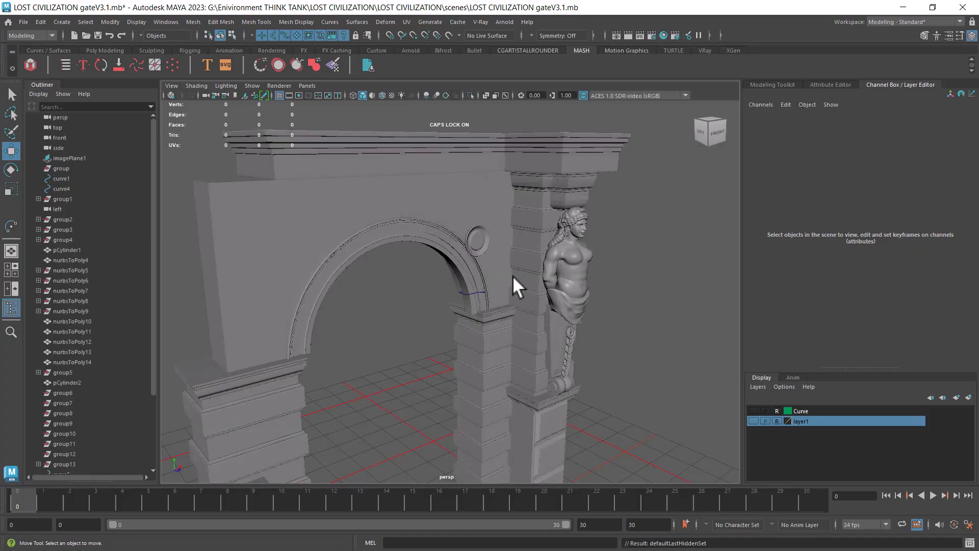
pyautogui.keyDown('alt'); pyautogui.moveTo(520, 353); pyautogui.dragTo(532, 310); pyautogui.keyUp('alt')
pyautogui.keyDown('alt'); pyautogui.moveTo(533, 310); pyautogui.dragTo(709, 370, button='right'); pyautogui.keyUp('alt')
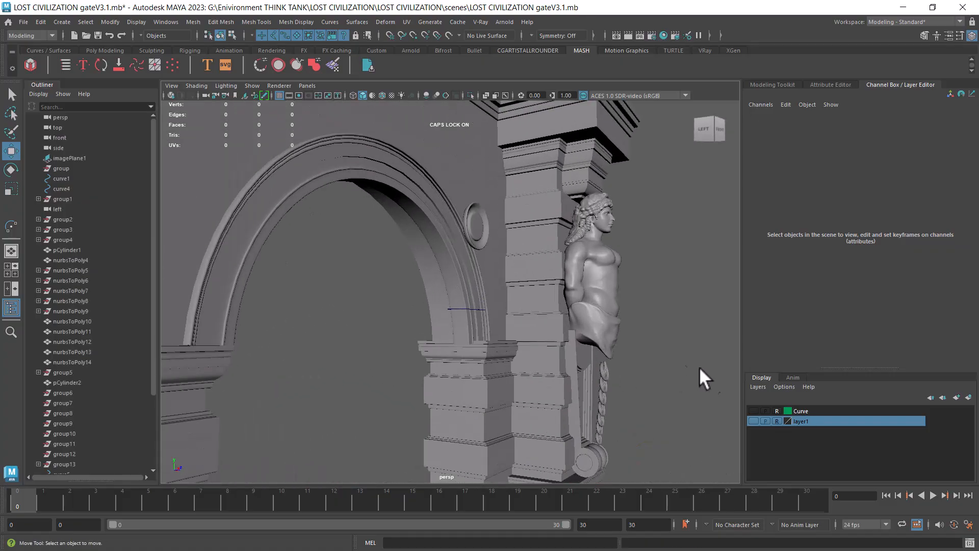
# Step: Isolate the profile curve by hiding unselected objects and select the control vertices along its rear edge
pyautogui.click(456, 309)
pyautogui.keyDown('alt'); pyautogui.moveTo(463, 308); pyautogui.dragTo(738, 303); pyautogui.keyUp('alt')
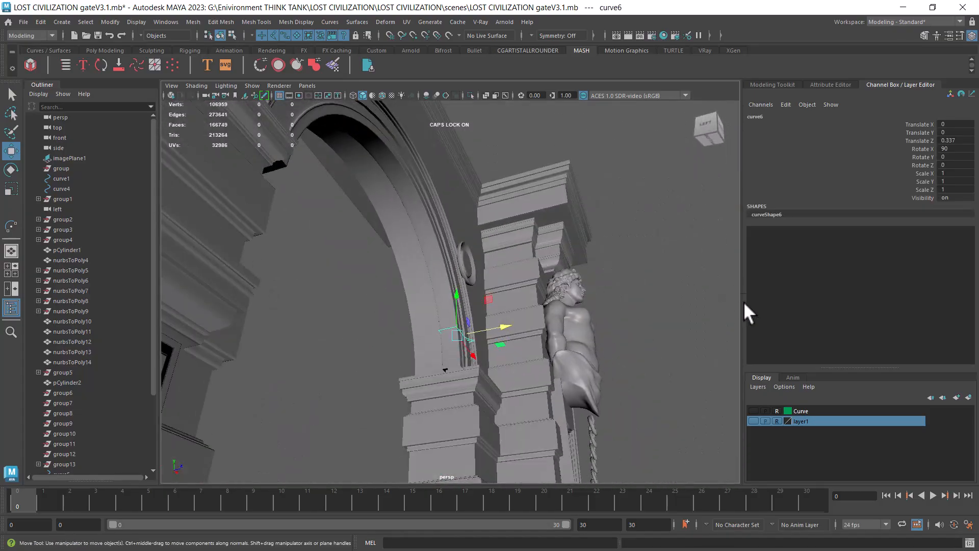
pyautogui.hotkey('alt', 'h')
pyautogui.keyDown('alt'); pyautogui.moveTo(632, 320); pyautogui.dragTo(598, 353); pyautogui.keyUp('alt')
pyautogui.moveTo(645, 286); pyautogui.dragTo(646, 258, button='right')
pyautogui.keyDown('alt'); pyautogui.moveTo(523, 283); pyautogui.dragTo(418, 316); pyautogui.keyUp('alt')
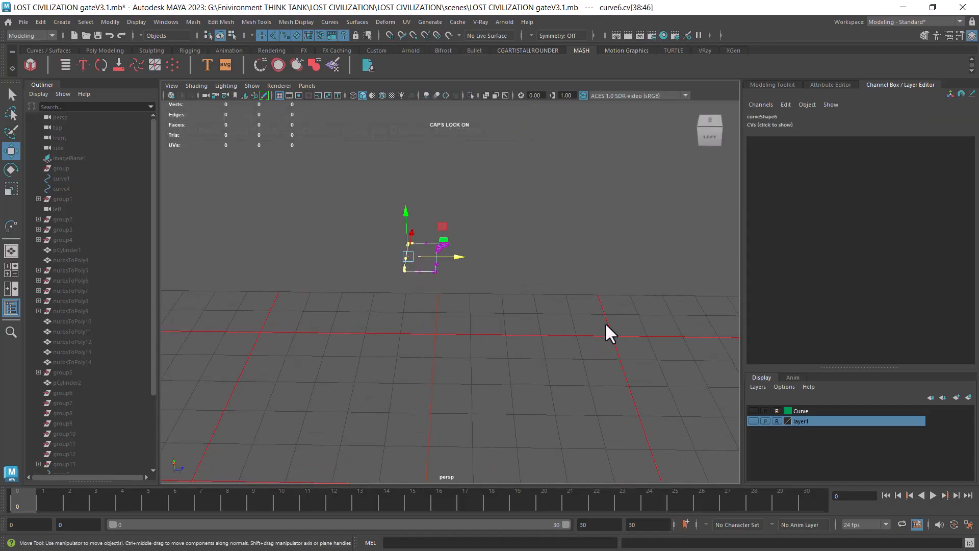
# Step: Unhide the gate, move the selected rear profile vertices farther back along Z, and return to object mode with nothing selected
pyautogui.hotkey('ctrl', 'shift', 'h')
pyautogui.keyDown('alt'); pyautogui.moveTo(621, 329); pyautogui.dragTo(613, 270); pyautogui.keyUp('alt')
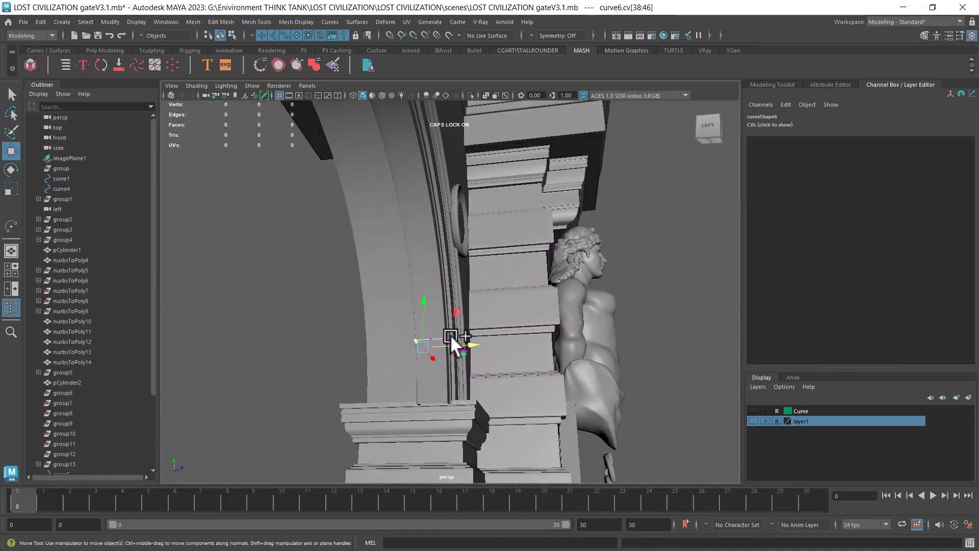
pyautogui.moveTo(473, 341); pyautogui.dragTo(344, 342)
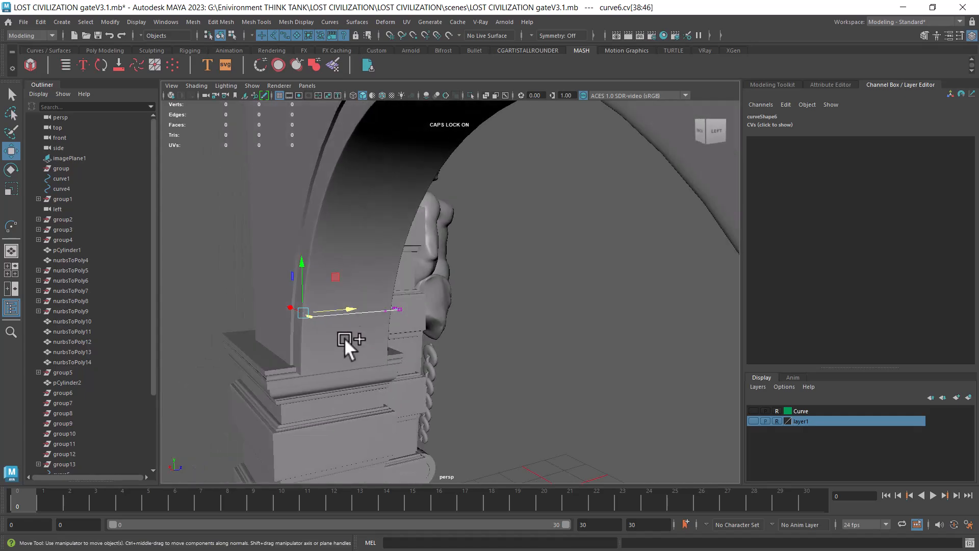
pyautogui.moveTo(345, 304); pyautogui.dragTo(341, 305)
pyautogui.keyDown('alt'); pyautogui.moveTo(441, 347); pyautogui.dragTo(323, 335); pyautogui.keyUp('alt')
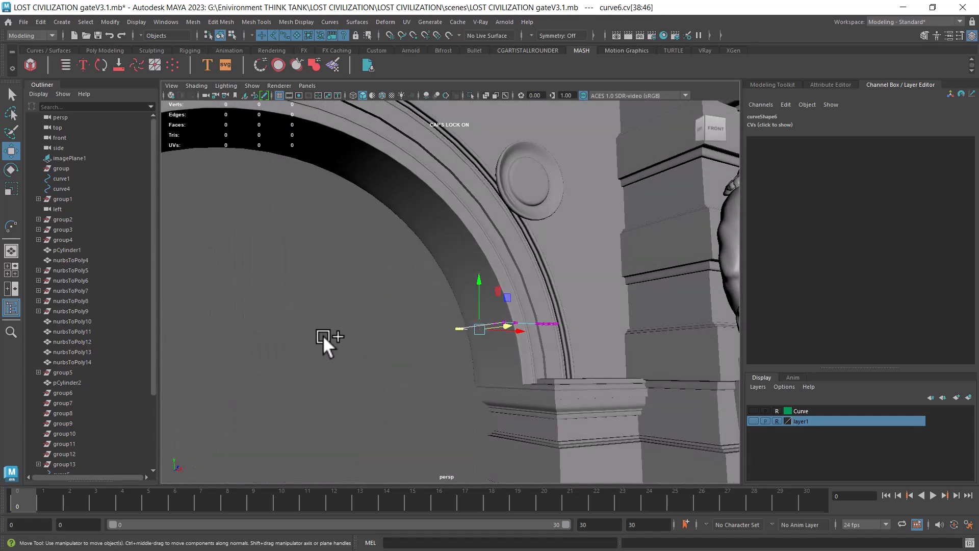
pyautogui.scroll(-2, 487, 285)
pyautogui.moveTo(476, 255); pyautogui.dragTo(502, 235, button='right')
pyautogui.click(411, 304)
pyautogui.keyDown('alt'); pyautogui.moveTo(411, 316); pyautogui.dragTo(537, 307); pyautogui.keyUp('alt')
pyautogui.scroll(-3, 491, 265)
pyautogui.scroll(-3, 491, 265)
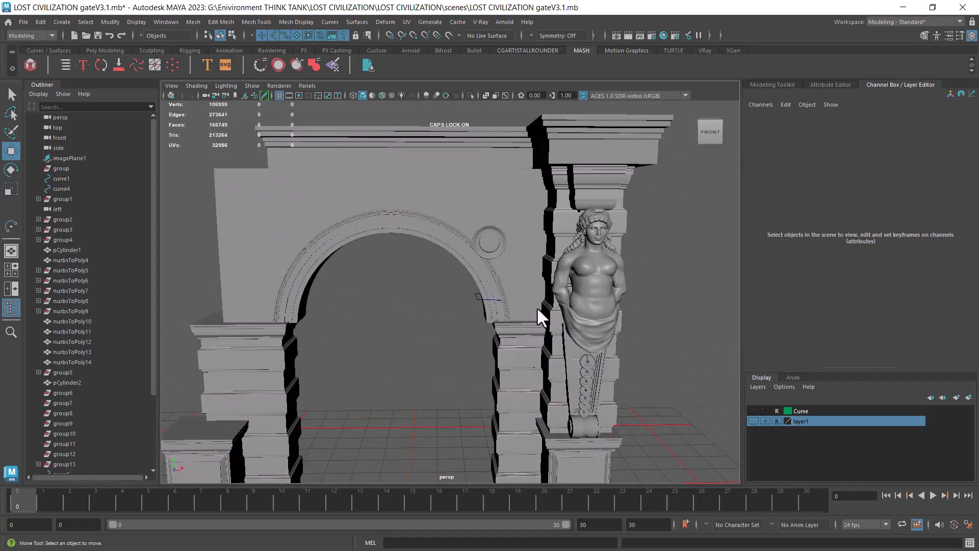
# Step: Move the profile curve to about 0.157 in X and 0.389 in Z
pyautogui.scroll(3, 541, 311)
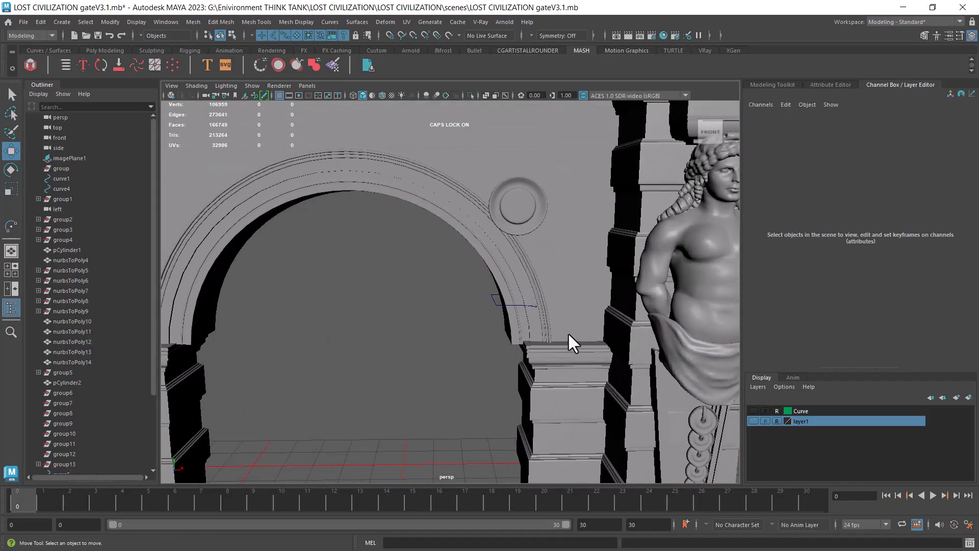
pyautogui.click(499, 304)
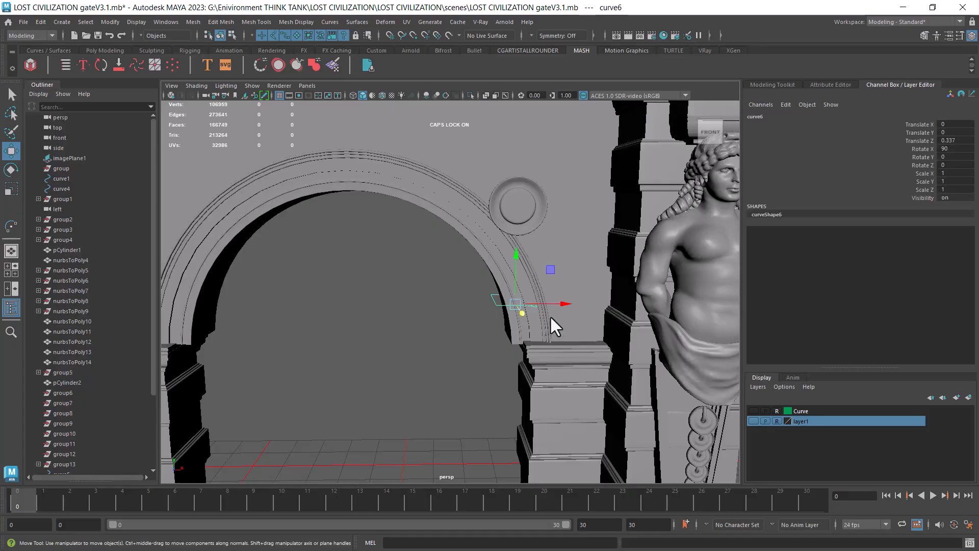
pyautogui.moveTo(562, 304); pyautogui.dragTo(573, 390)
pyautogui.keyDown('alt'); pyautogui.moveTo(554, 317); pyautogui.dragTo(555, 351); pyautogui.keyUp('alt')
# Step: Bring up the gate reference photo beside the model and compare the arch moulding with it
pyautogui.press('super')
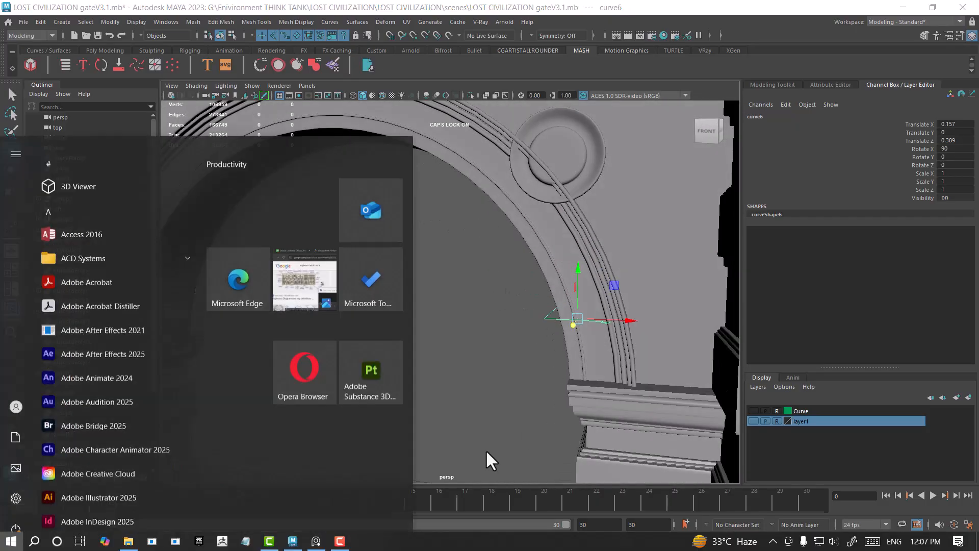
pyautogui.click(317, 541)
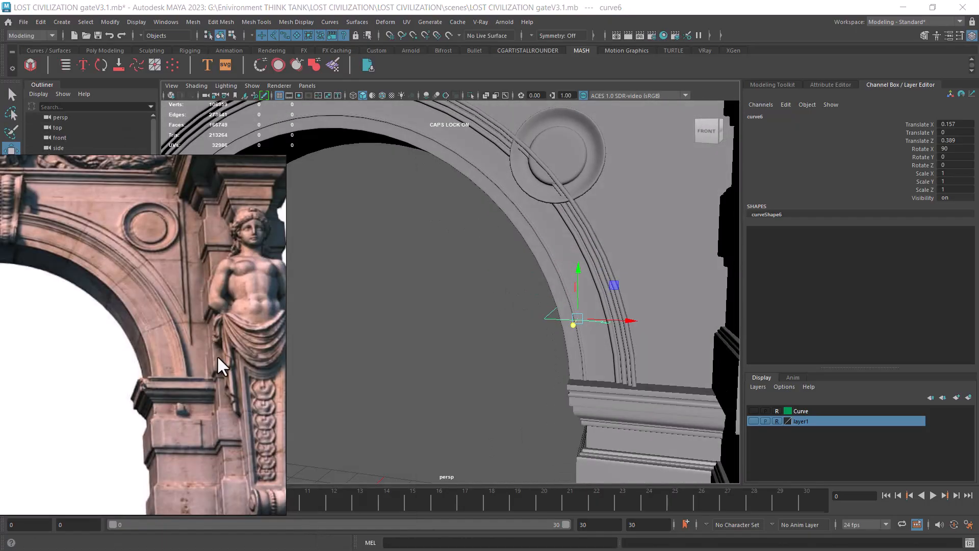
pyautogui.keyDown('alt'); pyautogui.moveTo(306, 367); pyautogui.dragTo(509, 380, button='right'); pyautogui.keyUp('alt')
pyautogui.keyDown('alt'); pyautogui.moveTo(509, 380); pyautogui.dragTo(521, 394); pyautogui.keyUp('alt')
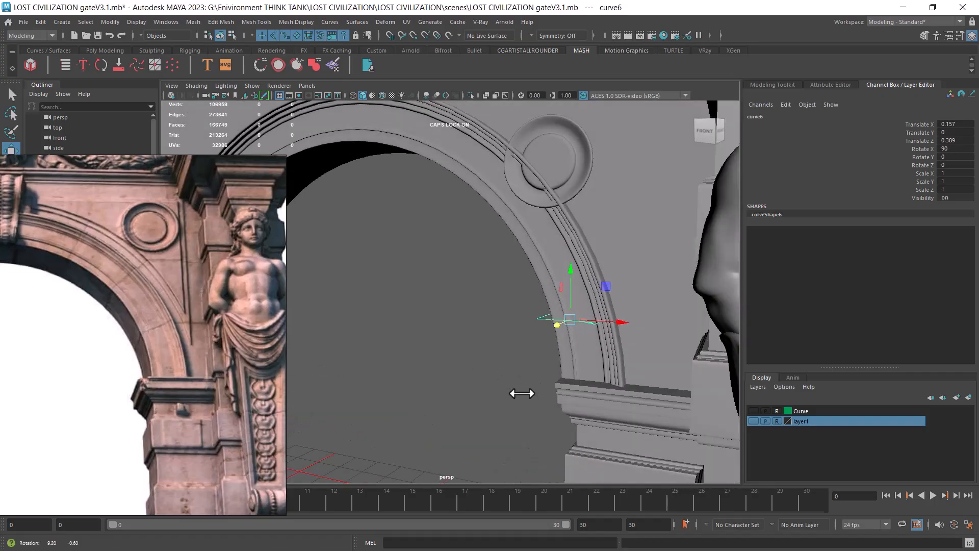
pyautogui.press('super')
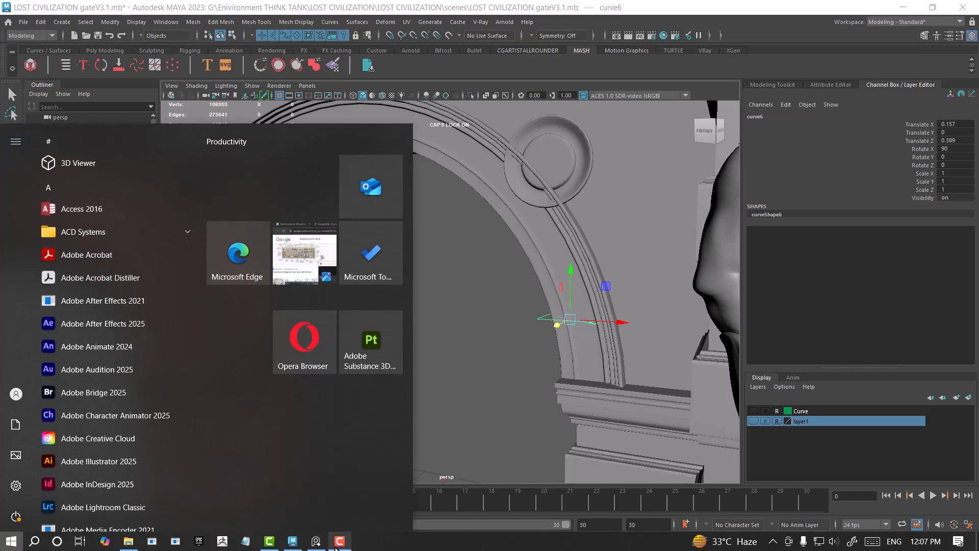
pyautogui.press('super')
# Step: Move the profile curve farther outward along X to about 0.209
pyautogui.keyDown('alt'); pyautogui.moveTo(504, 380); pyautogui.dragTo(614, 361); pyautogui.keyUp('alt')
pyautogui.moveTo(620, 312); pyautogui.dragTo(628, 316)
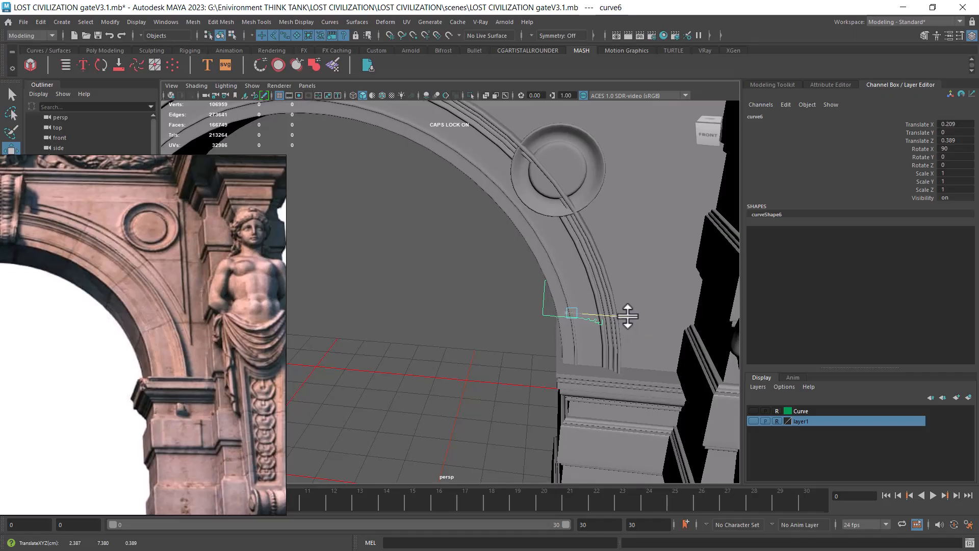
pyautogui.scroll(-8, 450, 269)
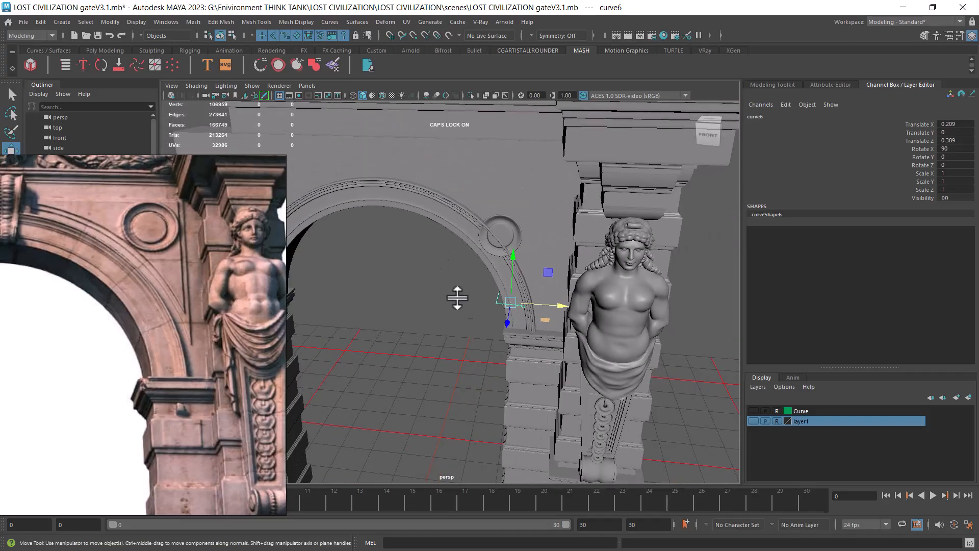
# Step: Examine the arch trim, round medallion and statue pillar from several angles against the reference photo
pyautogui.scroll(2, 428, 328)
pyautogui.keyDown('alt'); pyautogui.moveTo(448, 342); pyautogui.dragTo(547, 361, button='right'); pyautogui.keyUp('alt')
pyautogui.keyDown('alt'); pyautogui.moveTo(546, 361); pyautogui.dragTo(602, 352); pyautogui.keyUp('alt')
pyautogui.keyDown('alt'); pyautogui.moveTo(514, 284); pyautogui.dragTo(560, 367, button='right'); pyautogui.keyUp('alt')
pyautogui.keyDown('alt'); pyautogui.moveTo(568, 329); pyautogui.dragTo(507, 360); pyautogui.keyUp('alt')
pyautogui.keyDown('alt'); pyautogui.moveTo(507, 361); pyautogui.dragTo(460, 235, button='right'); pyautogui.keyUp('alt')
pyautogui.keyDown('alt'); pyautogui.moveTo(511, 276); pyautogui.dragTo(514, 286, button='middle'); pyautogui.keyUp('alt')
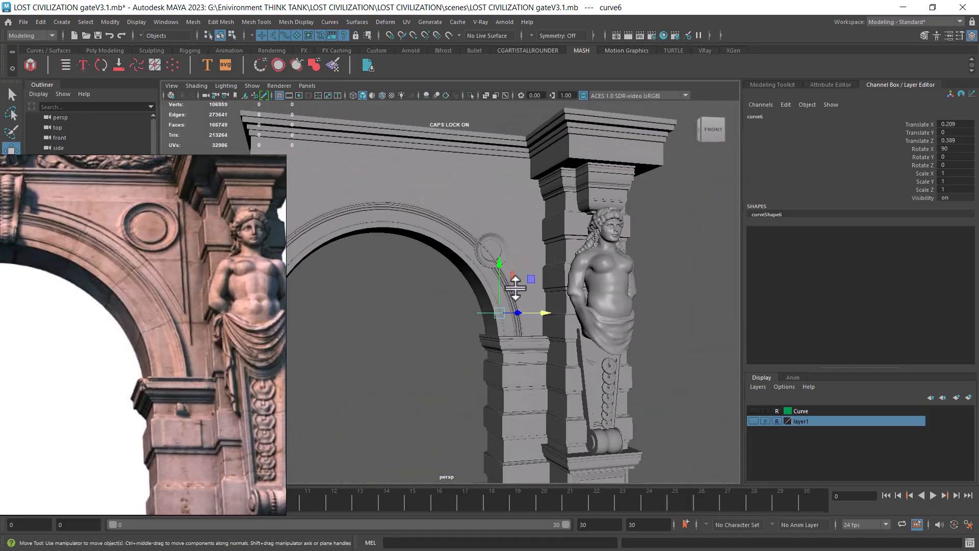
pyautogui.keyDown('alt'); pyautogui.moveTo(513, 286); pyautogui.dragTo(483, 288); pyautogui.keyUp('alt')
pyautogui.keyDown('alt'); pyautogui.moveTo(508, 316); pyautogui.dragTo(495, 300, button='right'); pyautogui.keyUp('alt')
pyautogui.keyDown('alt'); pyautogui.moveTo(495, 300); pyautogui.dragTo(503, 322, button='middle'); pyautogui.keyUp('alt')
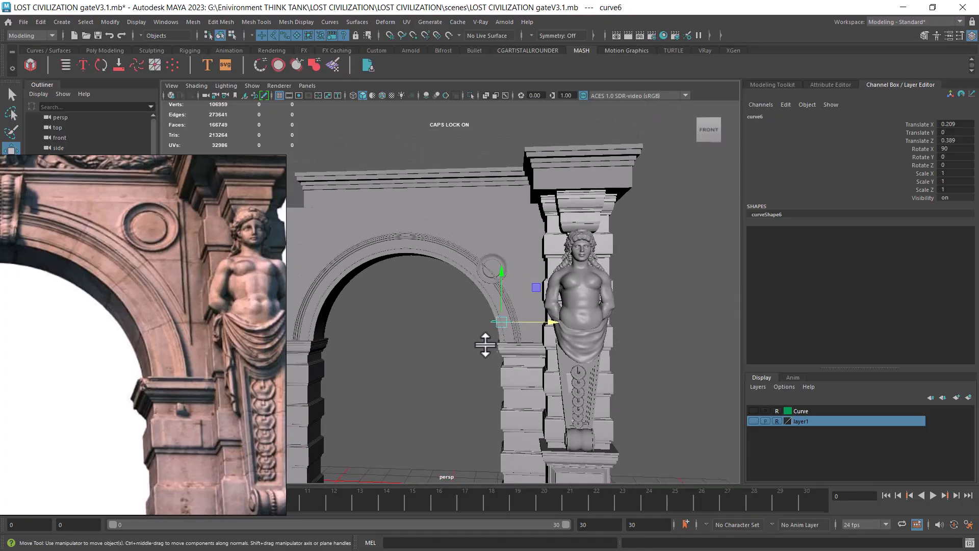
pyautogui.keyDown('alt'); pyautogui.moveTo(485, 338); pyautogui.dragTo(492, 335); pyautogui.keyUp('alt')
# Step: Move the round medallion beside the arch outward along X to about 0.633, towards the statue pillar
pyautogui.click(659, 376)
pyautogui.keyDown('alt'); pyautogui.moveTo(660, 376); pyautogui.dragTo(509, 337); pyautogui.keyUp('alt')
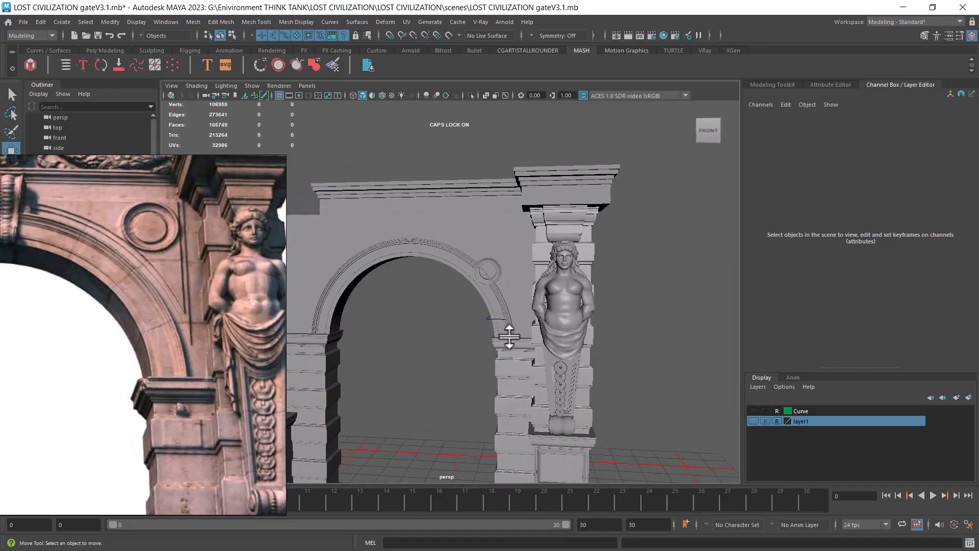
pyautogui.click(488, 270)
pyautogui.moveTo(542, 270); pyautogui.dragTo(565, 269)
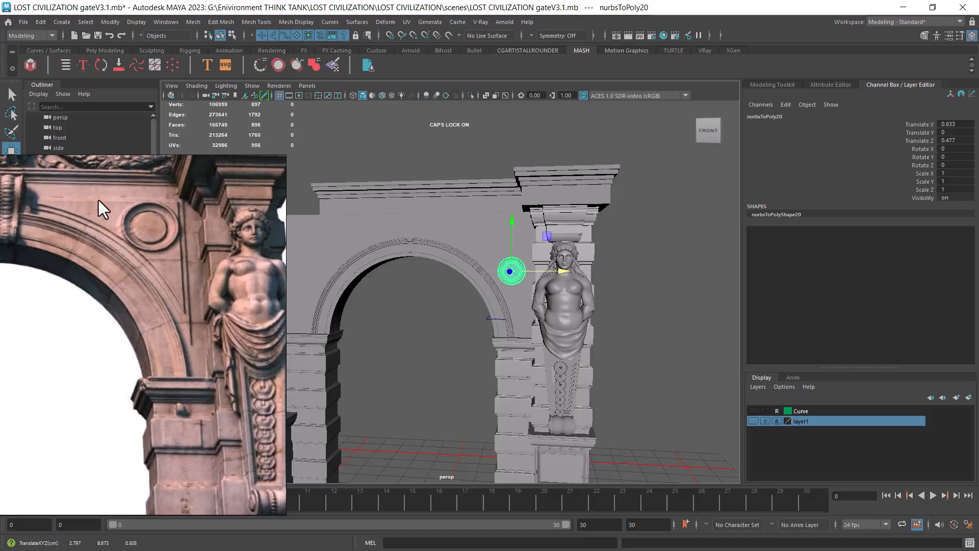
# Step: Switch to the front view and compare the arch and medallion placement with the matching area of the reference photo
pyautogui.keyDown('alt'); pyautogui.moveTo(538, 302); pyautogui.dragTo(532, 313, button='right'); pyautogui.keyUp('alt')
pyautogui.press('space')
pyautogui.moveTo(527, 280); pyautogui.dragTo(523, 308)
pyautogui.keyDown('alt'); pyautogui.moveTo(576, 320); pyautogui.dragTo(552, 314, button='right'); pyautogui.keyUp('alt')
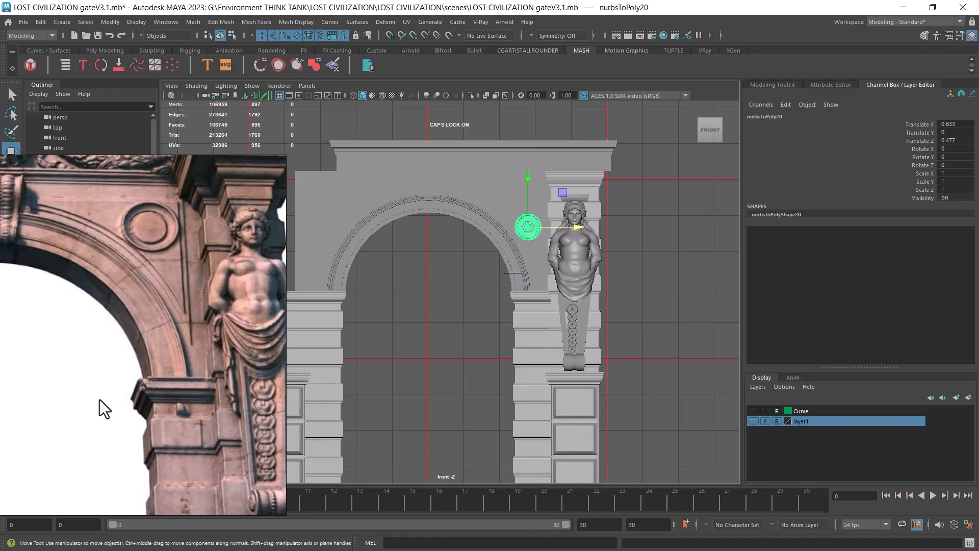
pyautogui.moveTo(164, 327); pyautogui.dragTo(190, 418, button='middle')
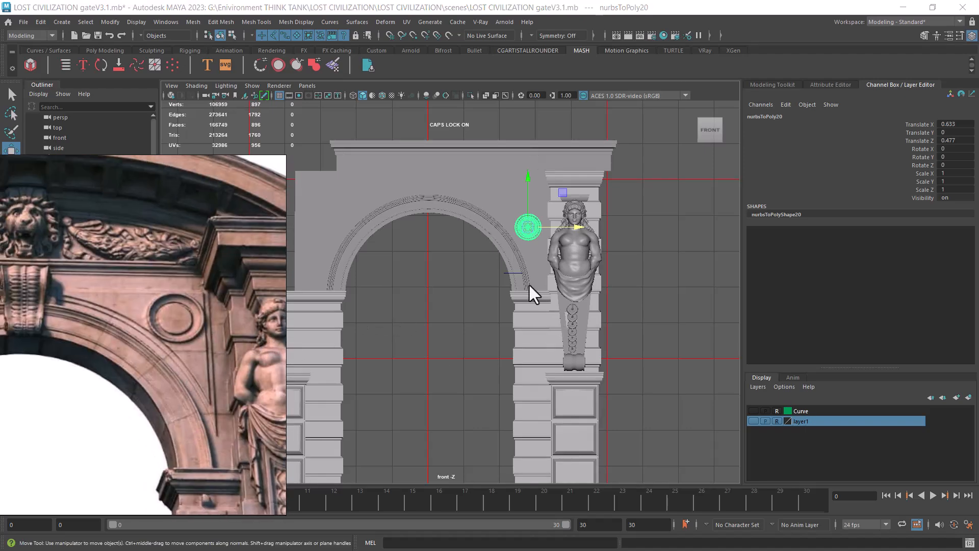
pyautogui.keyDown('alt'); pyautogui.moveTo(540, 286); pyautogui.dragTo(507, 244, button='right'); pyautogui.keyUp('alt')
pyautogui.keyDown('alt'); pyautogui.moveTo(507, 244); pyautogui.dragTo(533, 277, button='middle'); pyautogui.keyUp('alt')
pyautogui.moveTo(122, 289); pyautogui.dragTo(164, 314, button='middle')
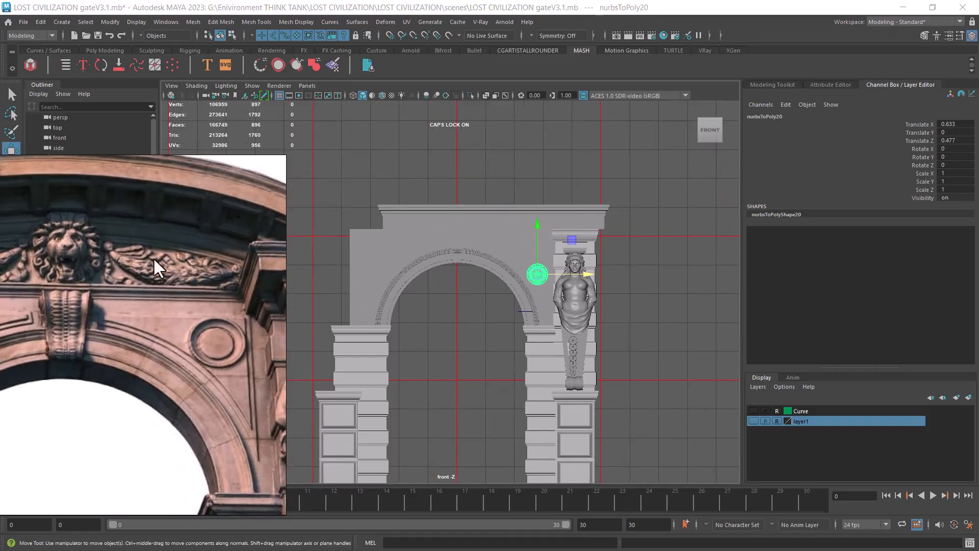
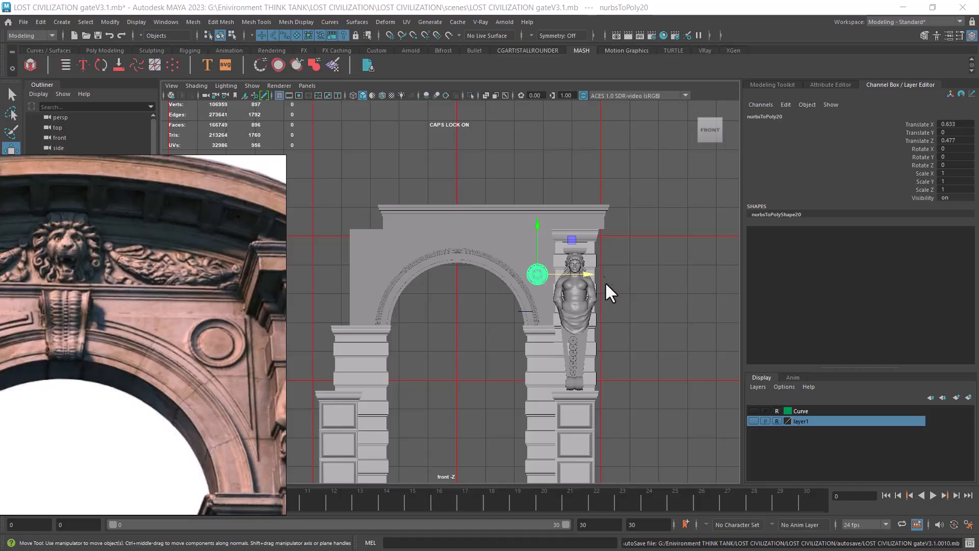
pyautogui.keyDown('alt'); pyautogui.moveTo(606, 285); pyautogui.dragTo(650, 320, button='right'); pyautogui.keyUp('alt')
# Step: Select the cornice above the arch wall and examine the horizontal moulding below the lion ornament in the reference photo
pyautogui.click(517, 193)
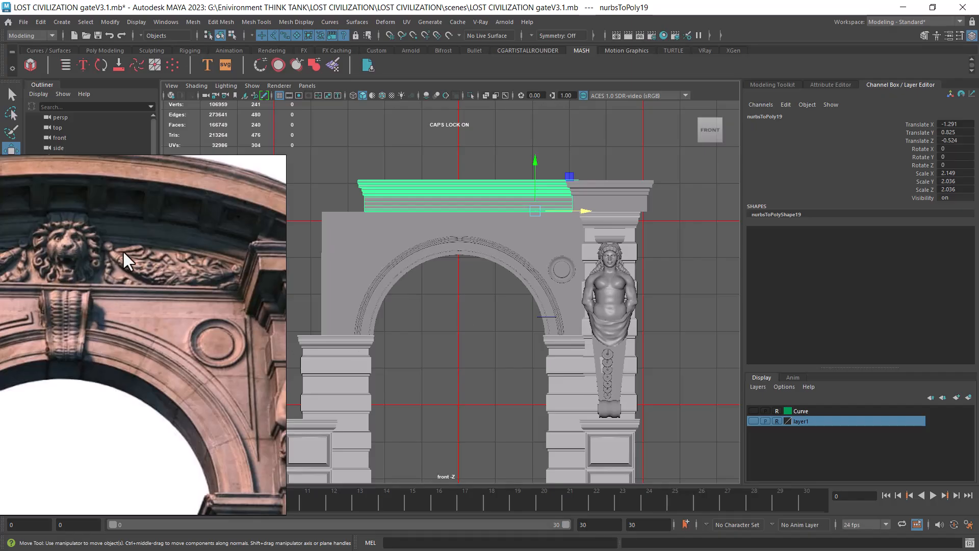
pyautogui.moveTo(117, 265); pyautogui.dragTo(210, 247)
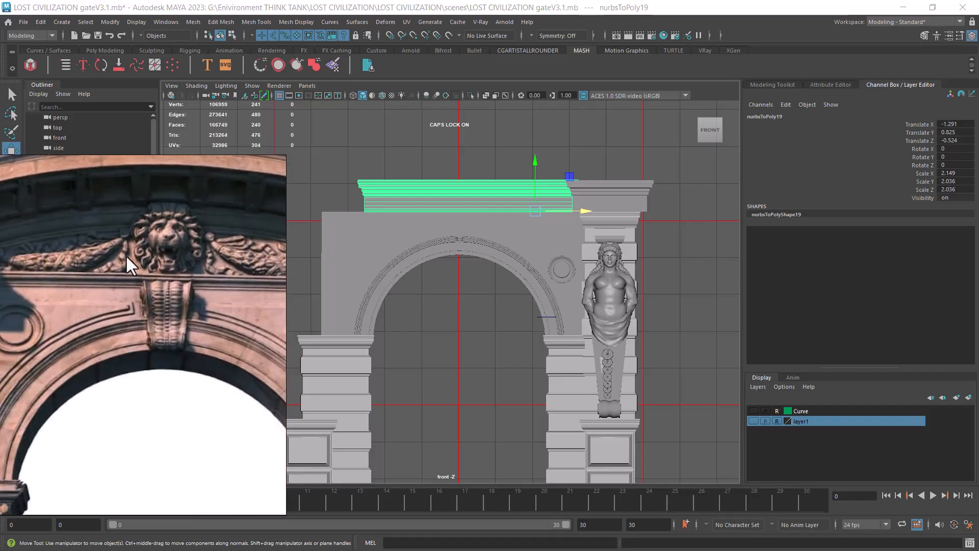
pyautogui.scroll(6, 75, 237)
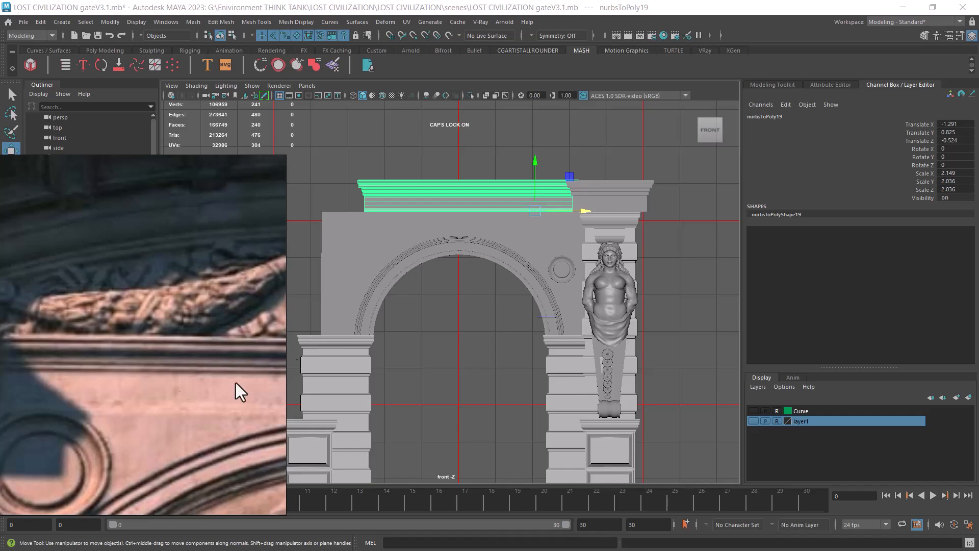
# Step: Deselect the cornice and examine the arch trim, round medallion and spandrel area in perspective against the reference photo
pyautogui.scroll(-5, 162, 384)
pyautogui.moveTo(219, 387); pyautogui.dragTo(106, 298, button='middle')
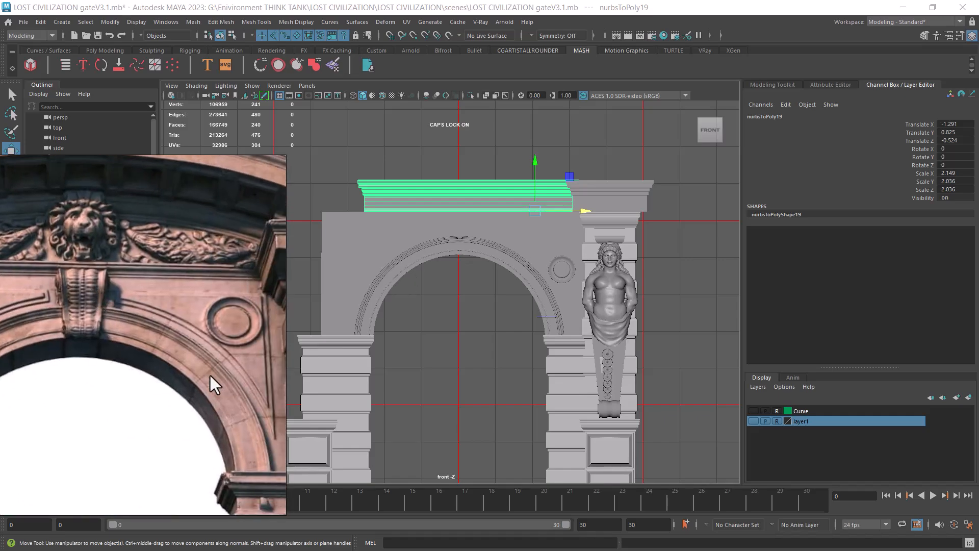
pyautogui.scroll(2, 568, 357)
pyautogui.click(504, 366)
pyautogui.press('space')
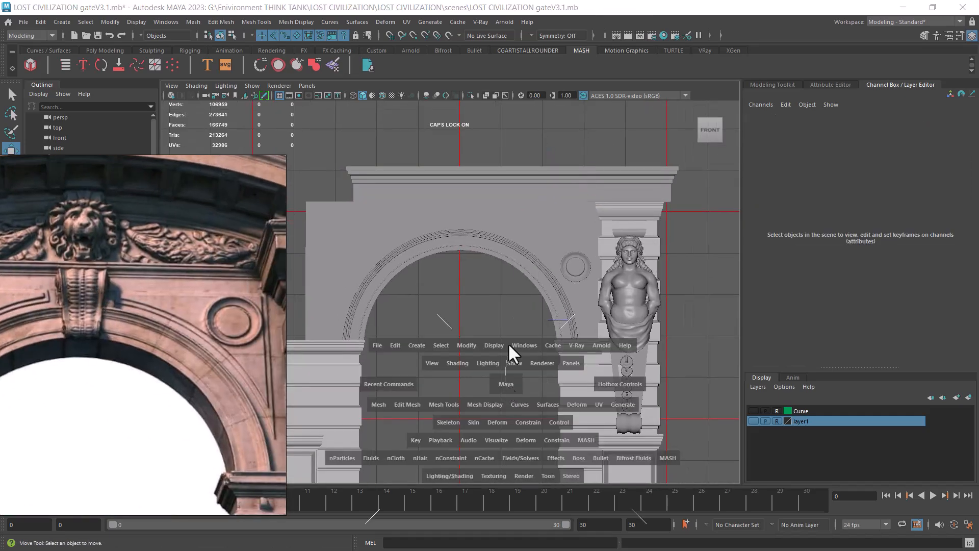
pyautogui.moveTo(504, 381); pyautogui.dragTo(506, 347)
pyautogui.keyDown('alt'); pyautogui.moveTo(529, 295); pyautogui.dragTo(548, 286); pyautogui.keyUp('alt')
pyautogui.keyDown('alt'); pyautogui.moveTo(548, 285); pyautogui.dragTo(510, 240, button='right'); pyautogui.keyUp('alt')
pyautogui.moveTo(592, 199); pyautogui.dragTo(449, 318)
pyautogui.moveTo(421, 277); pyautogui.dragTo(531, 448, button='right')
pyautogui.click(575, 337)
pyautogui.keyDown('alt'); pyautogui.moveTo(571, 346); pyautogui.dragTo(591, 459, button='right'); pyautogui.keyUp('alt')
pyautogui.keyDown('alt'); pyautogui.moveTo(576, 346); pyautogui.dragTo(637, 350); pyautogui.keyUp('alt')
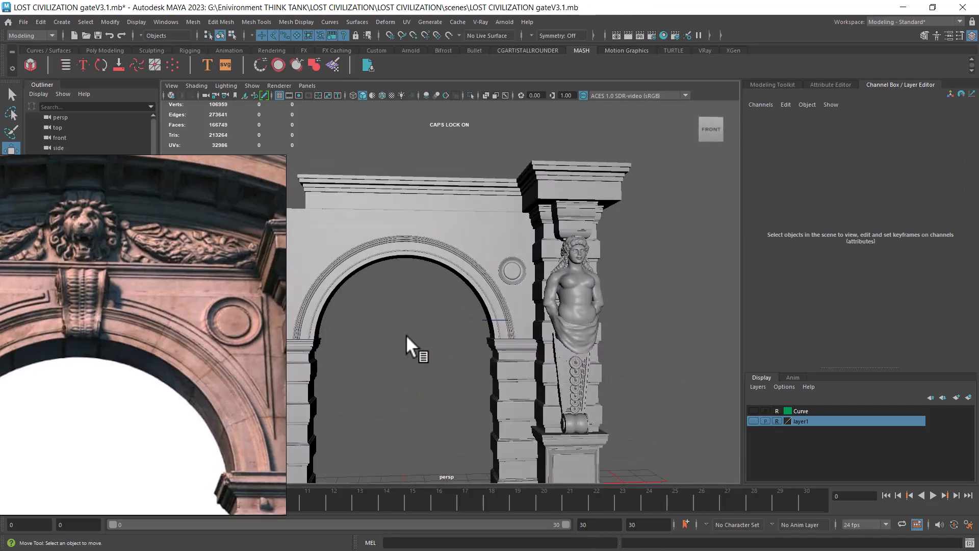
pyautogui.keyDown('alt'); pyautogui.moveTo(406, 334); pyautogui.dragTo(427, 354, button='right'); pyautogui.keyUp('alt')
pyautogui.keyDown('alt'); pyautogui.moveTo(464, 289); pyautogui.dragTo(512, 503, button='right'); pyautogui.keyUp('alt')
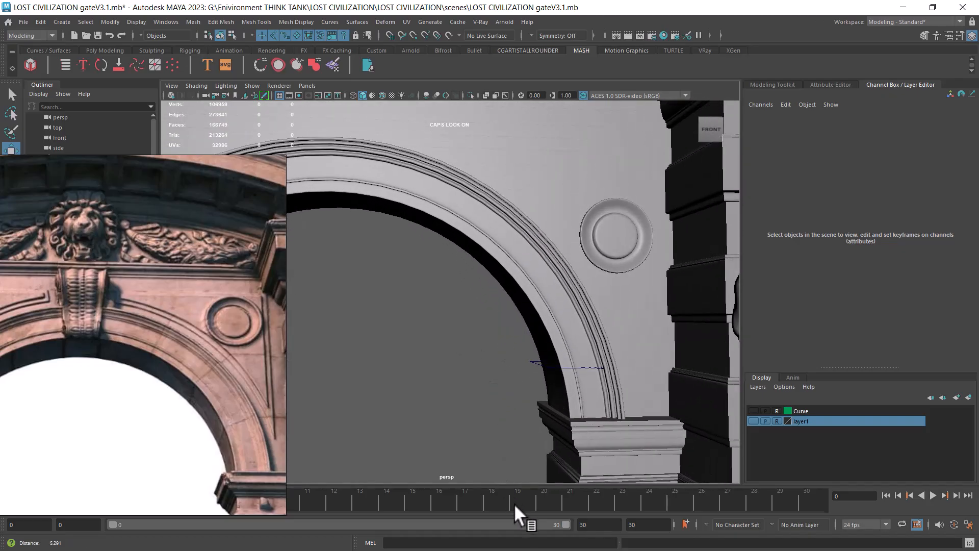
pyautogui.keyDown('alt'); pyautogui.moveTo(513, 503); pyautogui.dragTo(515, 495, button='right'); pyautogui.keyUp('alt')
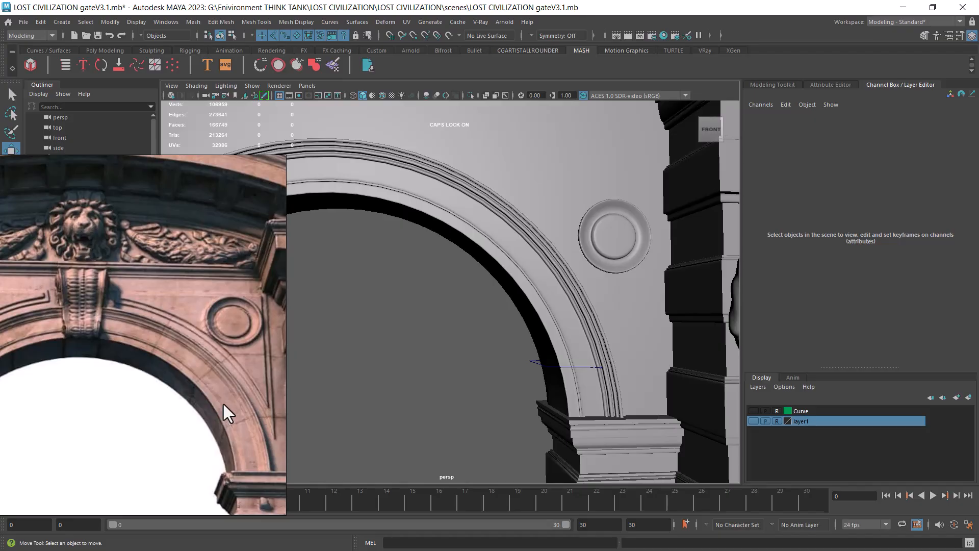
pyautogui.press('super')
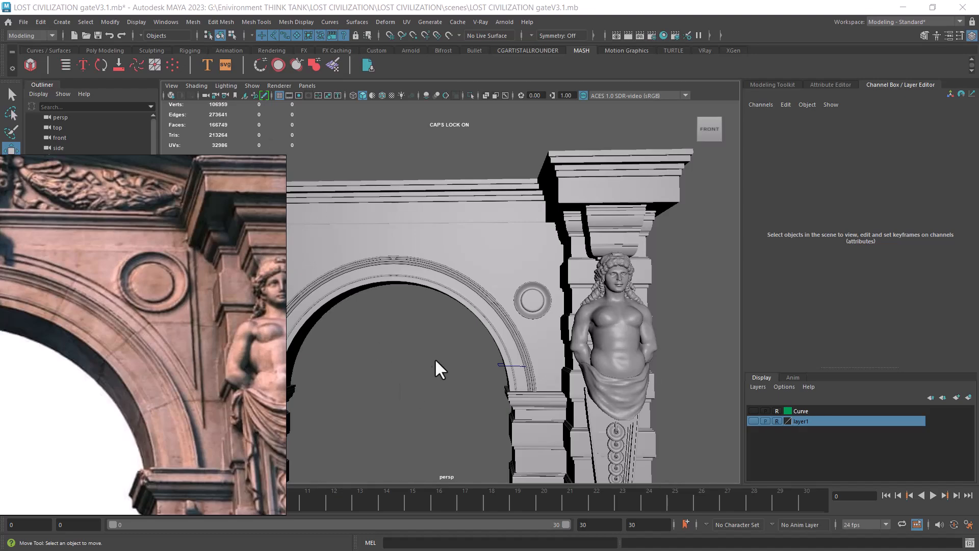
# Step: Return to the front view in wireframe display and show the layer1 reference image behind the gate
pyautogui.press('space')
pyautogui.moveTo(434, 345); pyautogui.dragTo(433, 358)
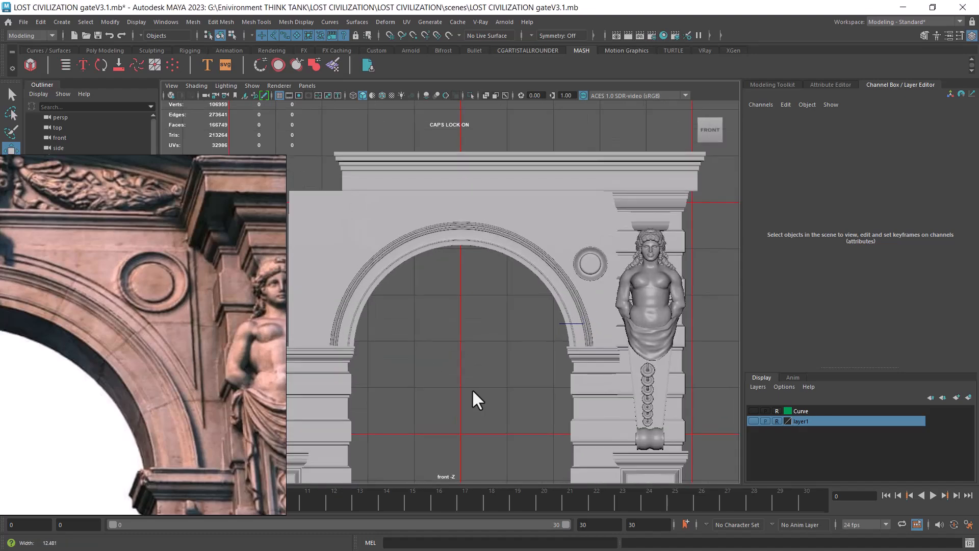
pyautogui.keyDown('alt'); pyautogui.moveTo(475, 315); pyautogui.dragTo(430, 366, button='middle'); pyautogui.keyUp('alt')
pyautogui.keyDown('alt'); pyautogui.moveTo(430, 366); pyautogui.dragTo(451, 393, button='right'); pyautogui.keyUp('alt')
pyautogui.press('4')
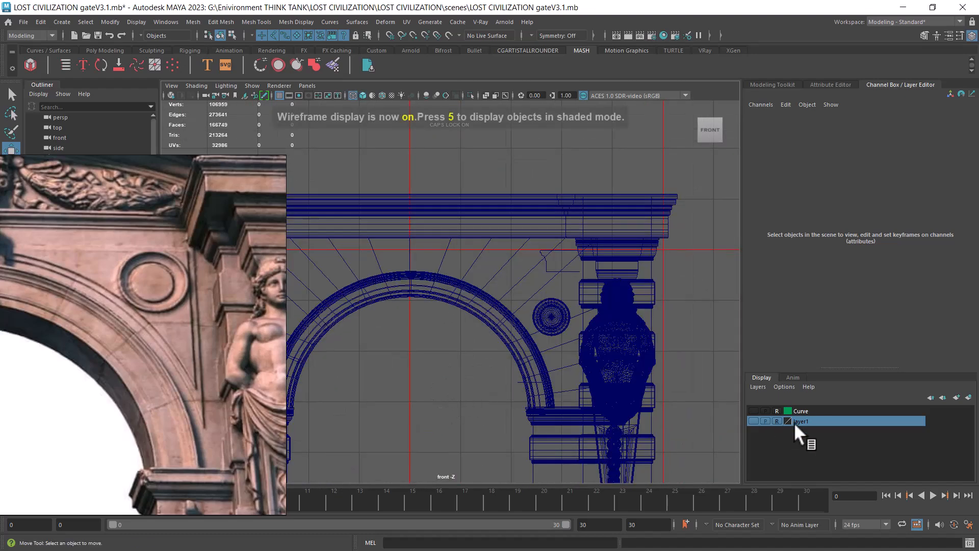
pyautogui.click(753, 421)
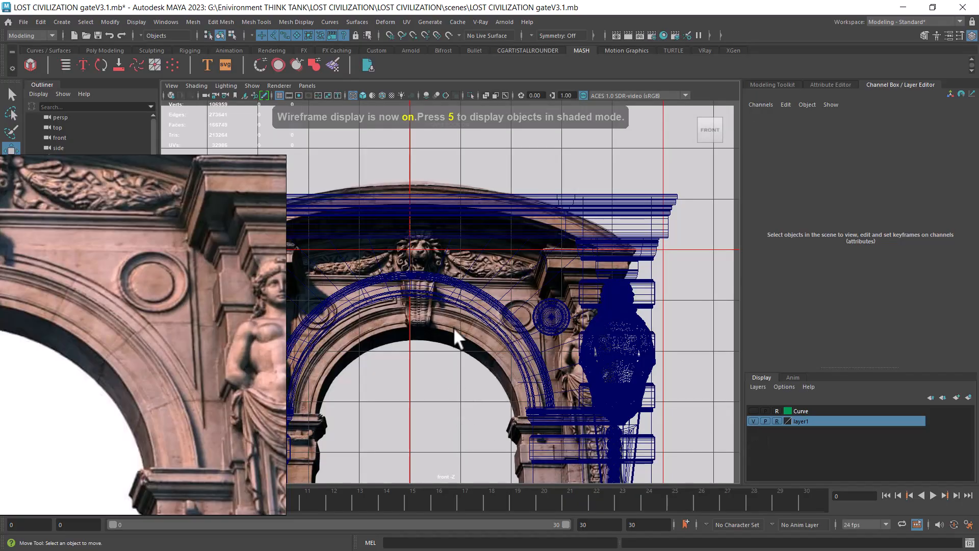
# Step: Isolate the reference image plane in the front view by hiding every other object
pyautogui.hotkey('alt', 'h')
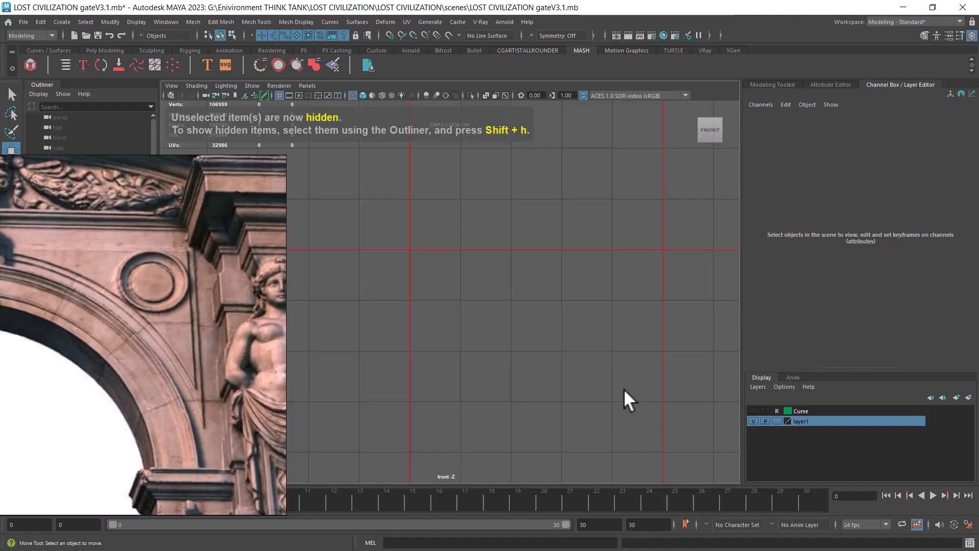
pyautogui.hotkey('ctrl', 'shift', 'h')
pyautogui.click(446, 354)
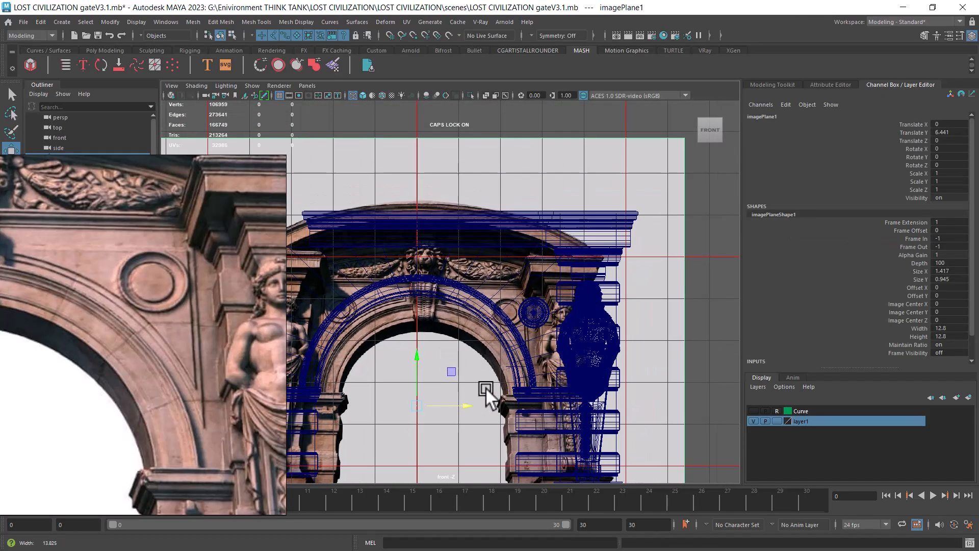
pyautogui.hotkey('alt', 'h')
pyautogui.scroll(2, 535, 388)
pyautogui.scroll(4, 542, 396)
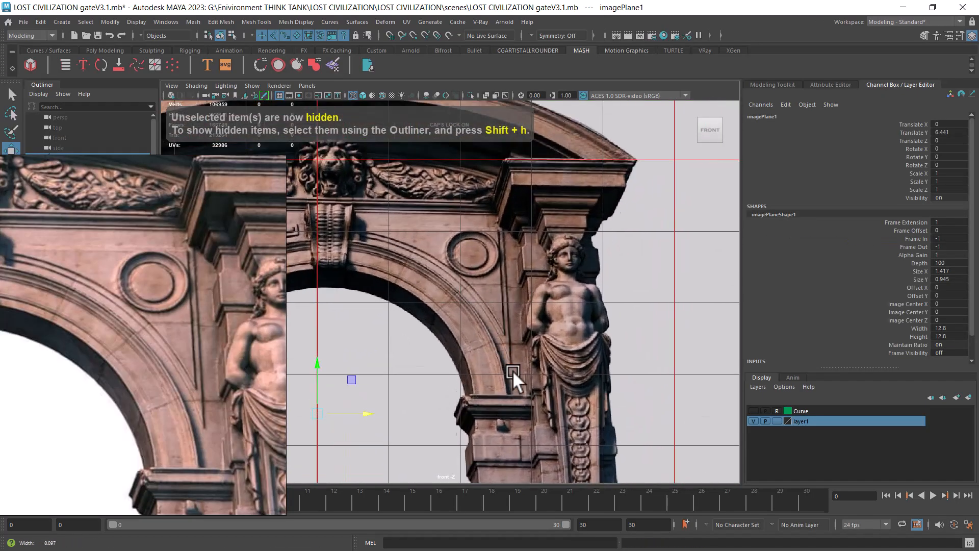
pyautogui.scroll(1, 369, 227)
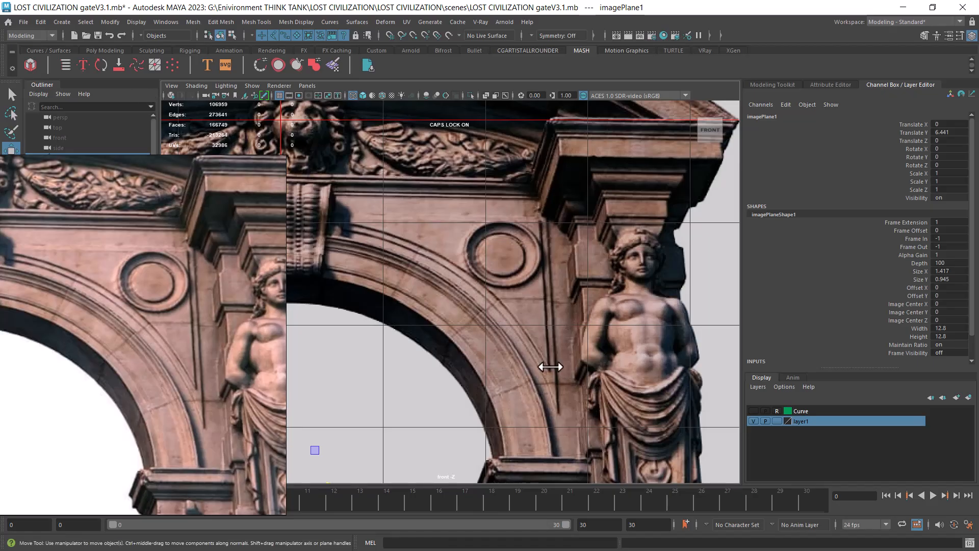
# Step: Draw a two-point circular arc with a radius of about 2.46 cm along the curved edge of the spandrel panel
pyautogui.click(62, 21)
pyautogui.moveTo(139, 101)
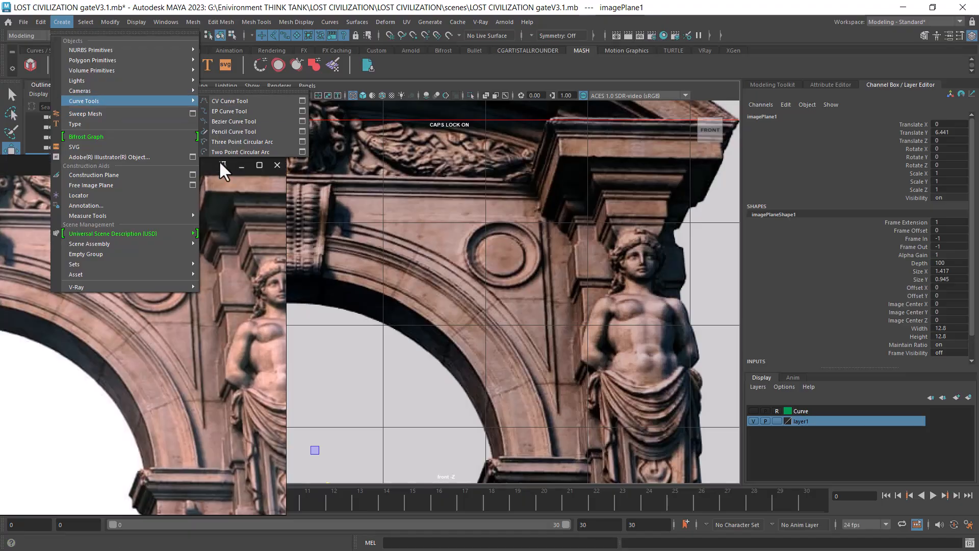
pyautogui.click(237, 152)
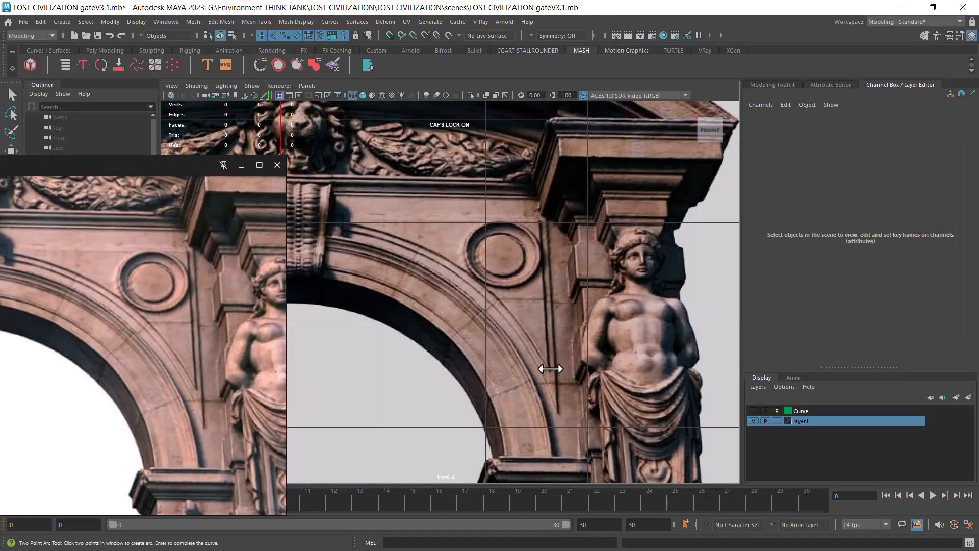
pyautogui.click(350, 222)
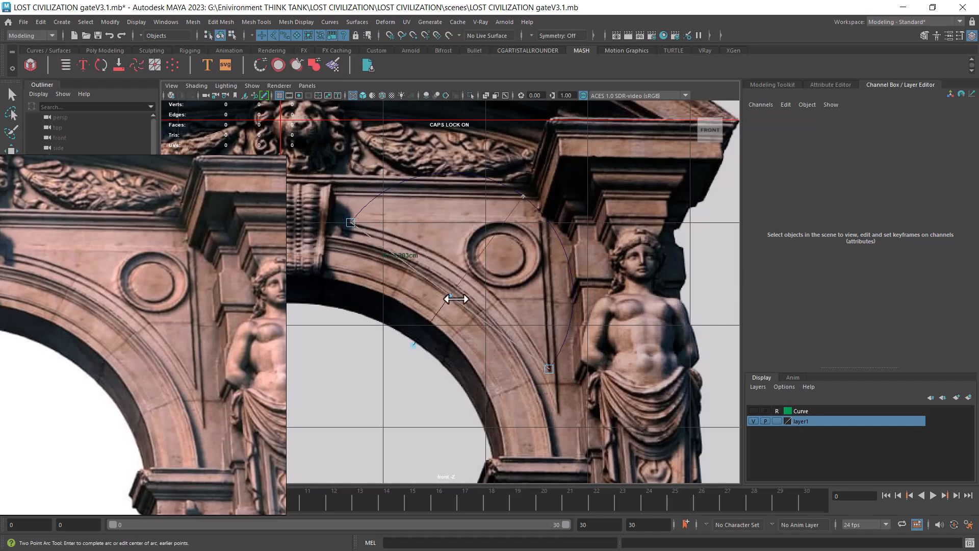
pyautogui.moveTo(451, 296); pyautogui.dragTo(253, 424)
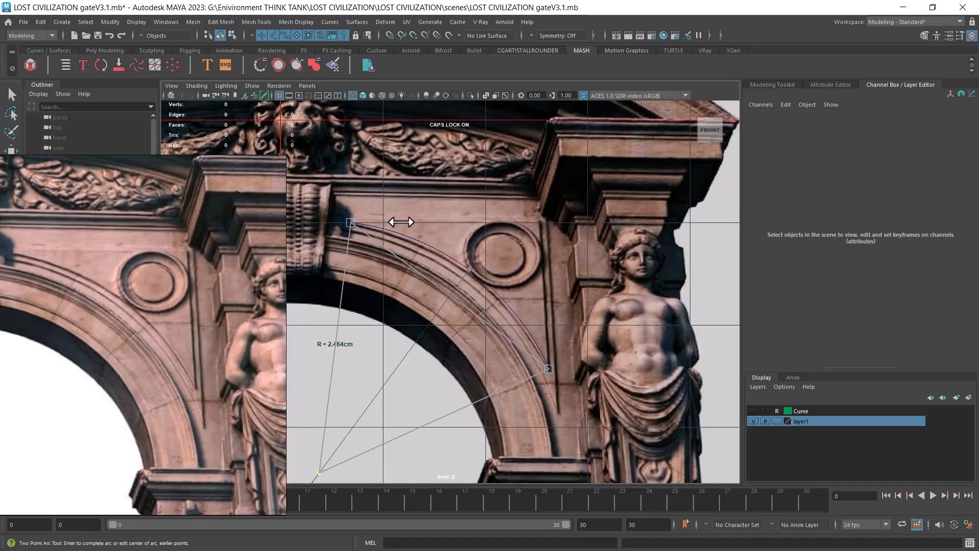
pyautogui.press('Return')
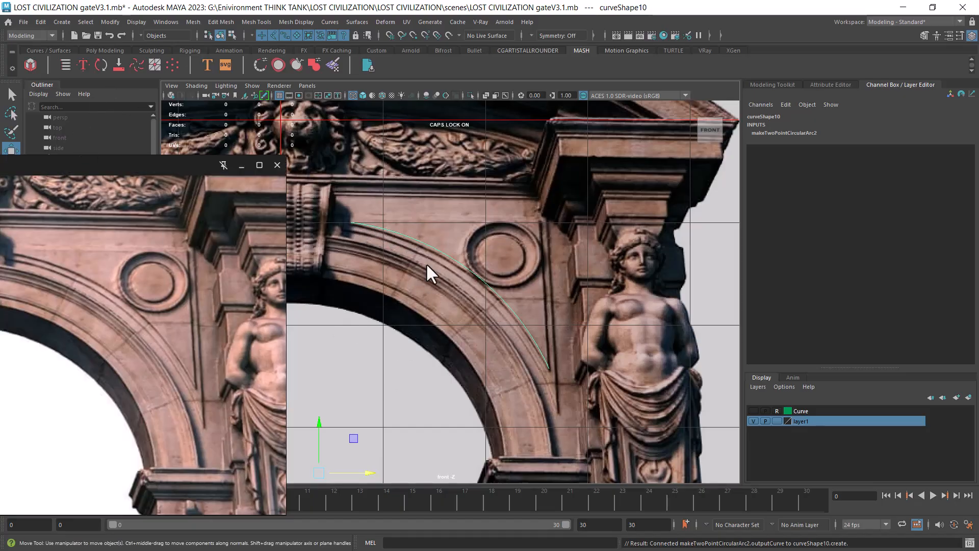
# Step: Minimize the reference photo window and start a CV curve from the arc's lower end up the panel's vertical edge to its upper corner
pyautogui.moveTo(27, 148)
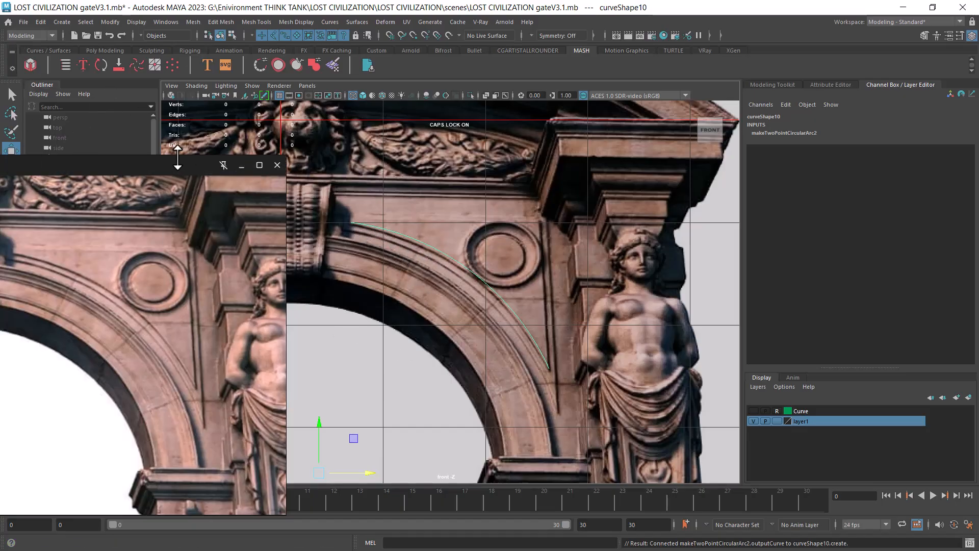
pyautogui.click(242, 167)
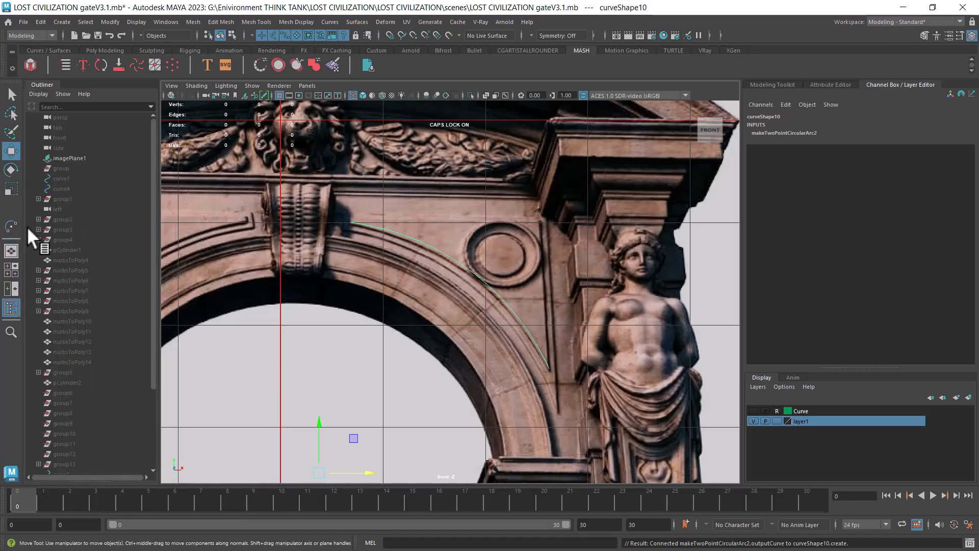
pyautogui.click(63, 22)
pyautogui.moveTo(142, 101)
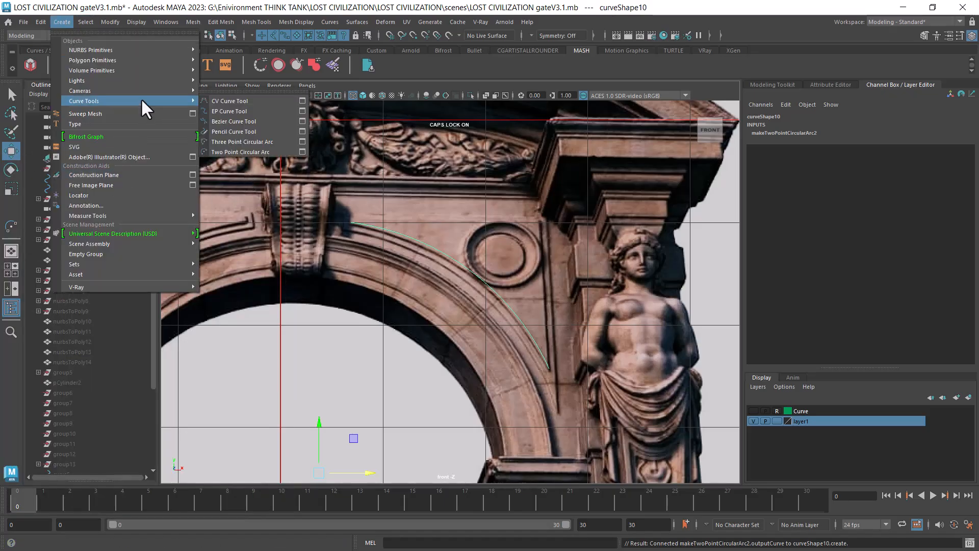
pyautogui.click(243, 101)
pyautogui.keyDown('alt'); pyautogui.moveTo(410, 245); pyautogui.dragTo(468, 325, button='right'); pyautogui.keyUp('alt')
pyautogui.keyDown('alt'); pyautogui.moveTo(467, 325); pyautogui.dragTo(407, 270, button='middle'); pyautogui.keyUp('alt')
pyautogui.keyDown('alt'); pyautogui.moveTo(407, 270); pyautogui.dragTo(564, 408, button='right'); pyautogui.keyUp('alt')
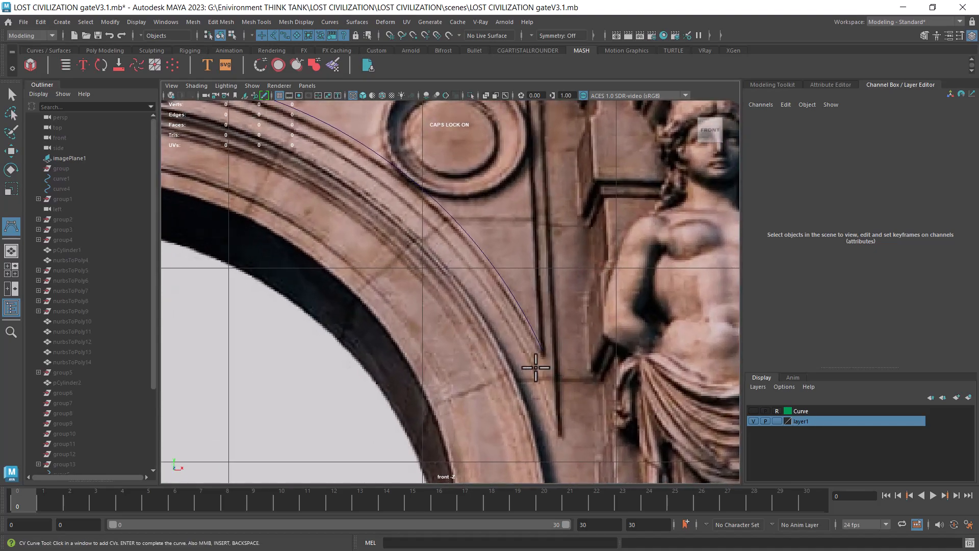
pyautogui.moveTo(538, 342)
pyautogui.mouseDown()
pyautogui.moveTo(549, 362)
pyautogui.moveTo(542, 349)
pyautogui.mouseUp()
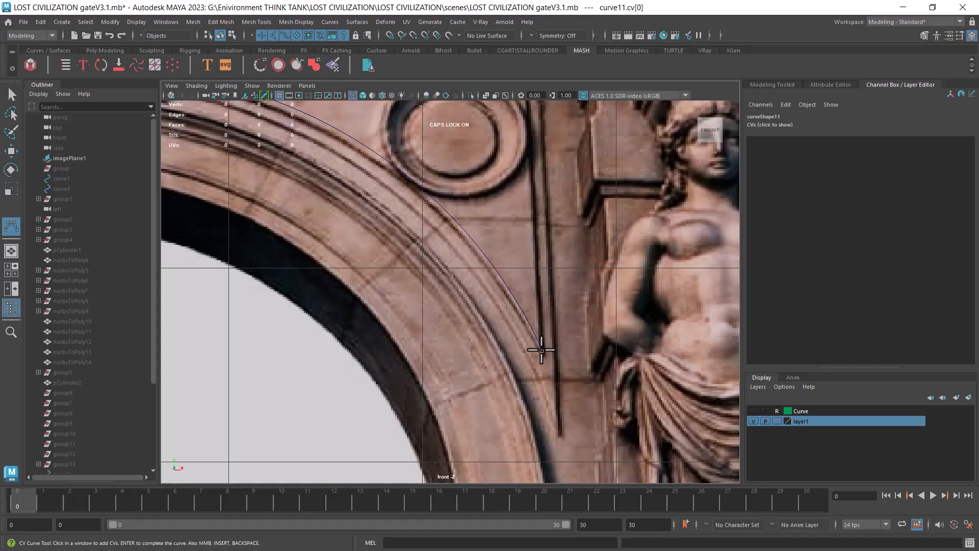
pyautogui.keyDown('alt'); pyautogui.moveTo(532, 210); pyautogui.dragTo(533, 341, button='middle'); pyautogui.keyUp('alt')
pyautogui.click(542, 384)
pyautogui.click(543, 309)
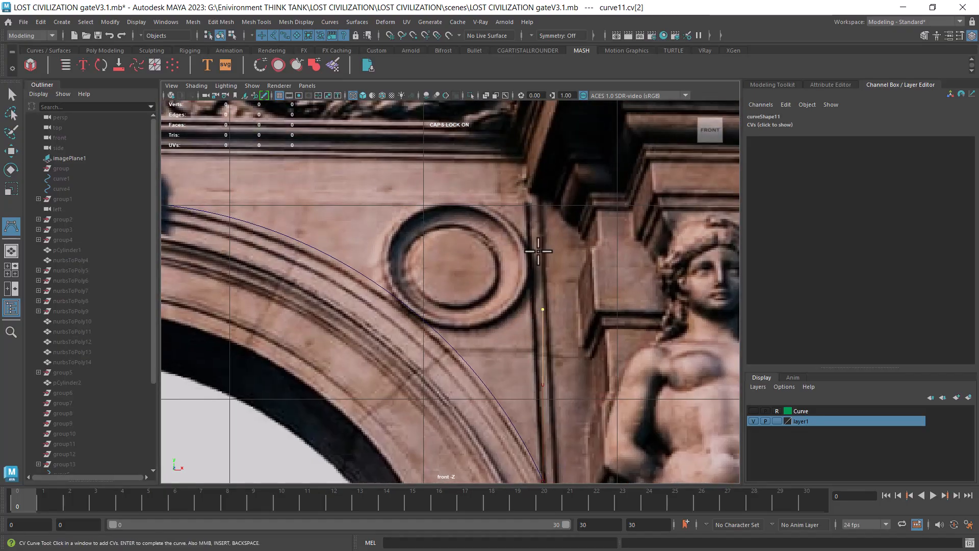
pyautogui.click(529, 200)
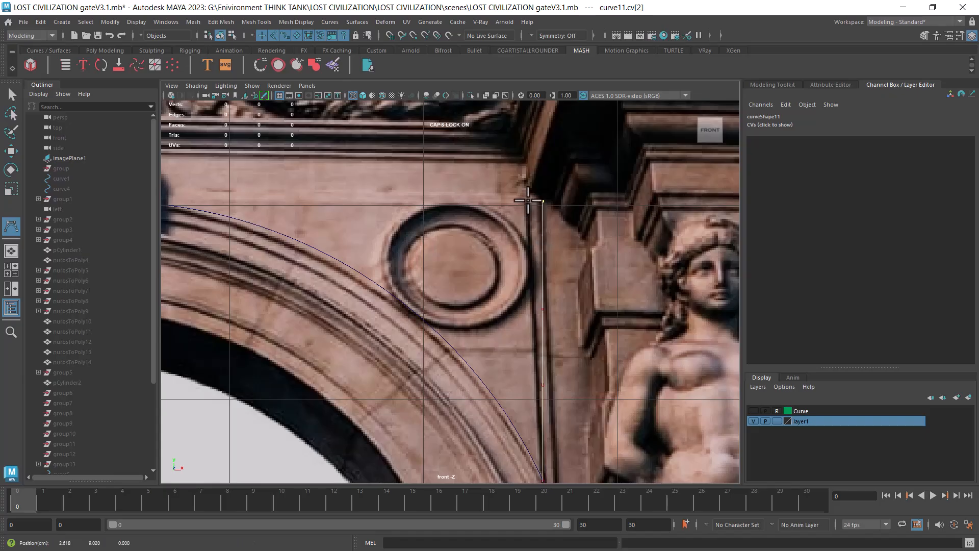
# Step: Continue the CV curve with closely spaced corner points along the panel's upper edge, turn it down at the arc's upper end and complete it
pyautogui.keyDown('alt'); pyautogui.moveTo(549, 352); pyautogui.dragTo(550, 446, button='middle'); pyautogui.keyUp('alt')
pyautogui.moveTo(526, 192); pyautogui.dragTo(481, 190)
pyautogui.click(527, 195)
pyautogui.keyDown('alt'); pyautogui.moveTo(400, 204); pyautogui.dragTo(481, 220, button='middle'); pyautogui.keyUp('alt')
pyautogui.keyDown('shift'); pyautogui.click(438, 205); pyautogui.keyUp('shift')
pyautogui.keyDown('shift'); pyautogui.click(336, 203); pyautogui.keyUp('shift')
pyautogui.keyDown('shift'); pyautogui.click(274, 198); pyautogui.keyUp('shift')
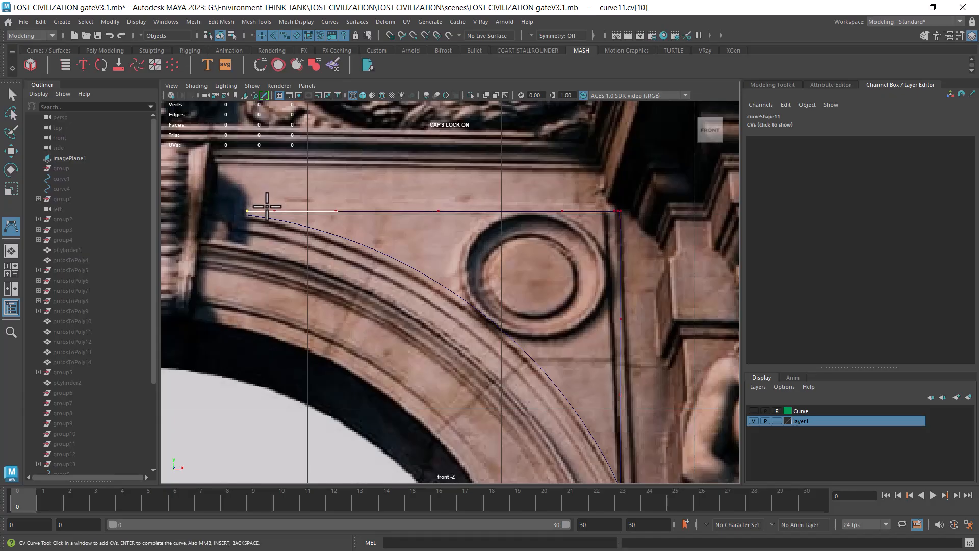
pyautogui.click(245, 213)
pyautogui.click(247, 215)
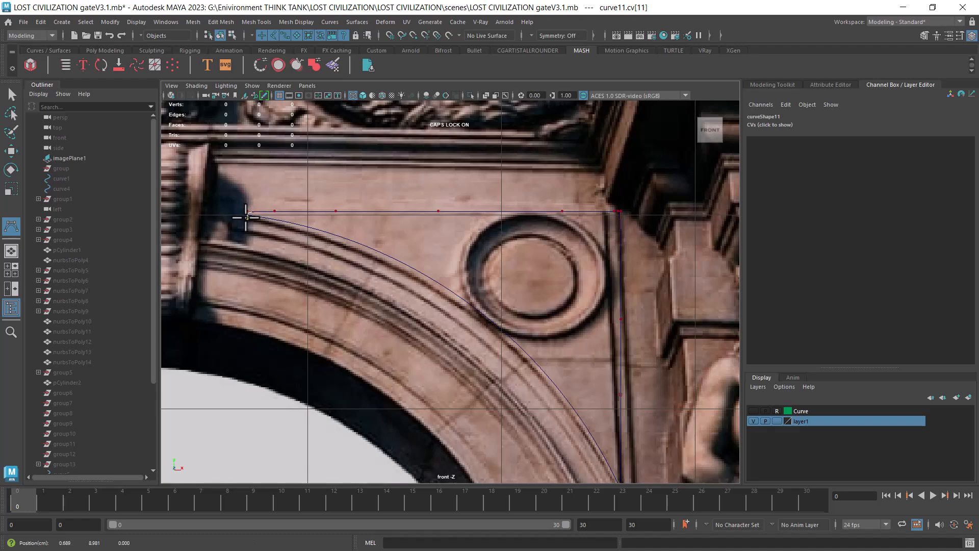
pyautogui.click(249, 228)
pyautogui.click(247, 229)
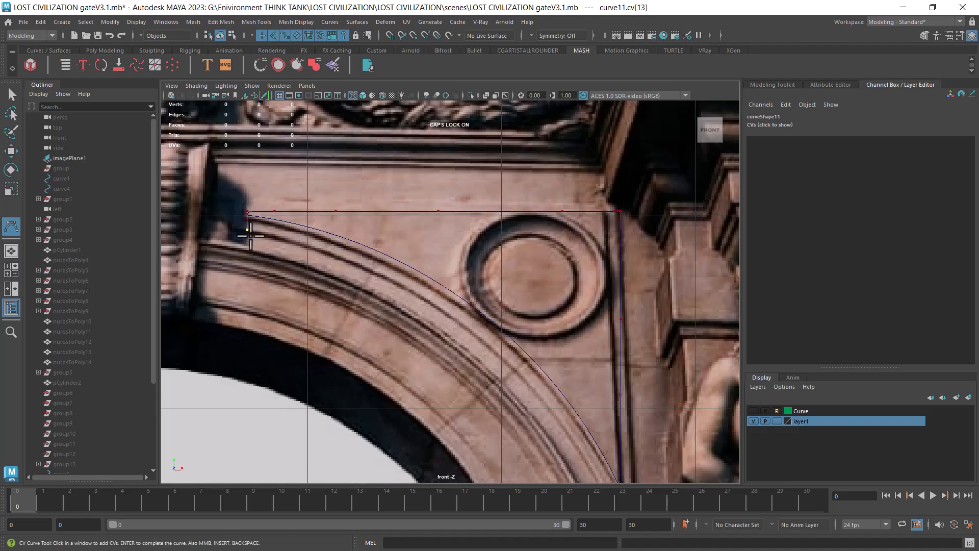
pyautogui.press('Return')
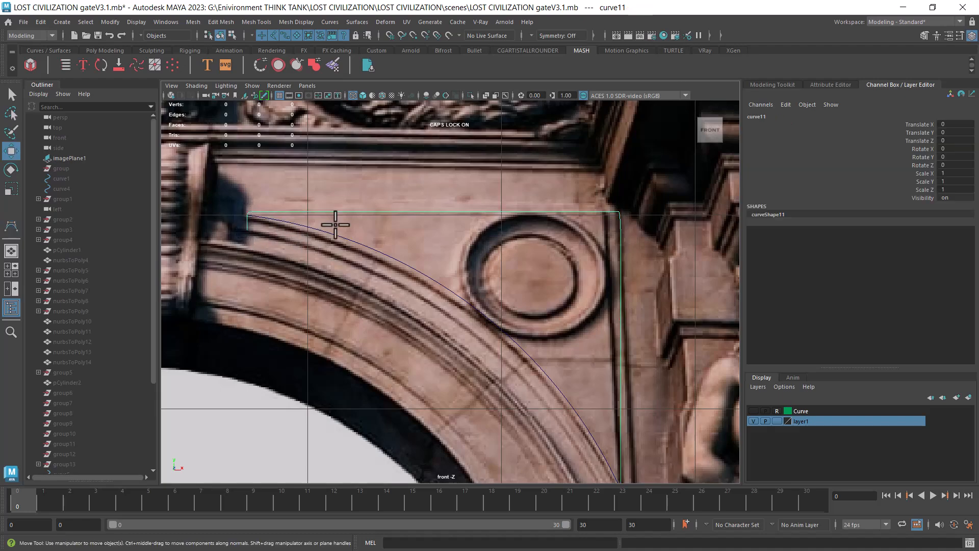
# Step: Set layer1 to reference display and raise the CV curve's upper-edge control vertices until its short end meets the arc's upper end
pyautogui.rightClick(367, 205)
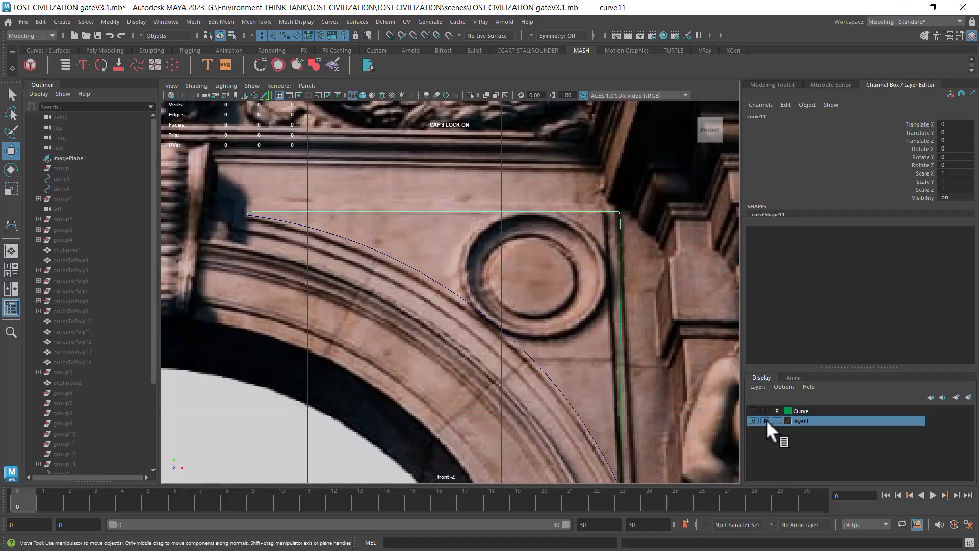
pyautogui.click(776, 420)
pyautogui.click(777, 421)
pyautogui.moveTo(513, 188); pyautogui.dragTo(444, 189, button='right')
pyautogui.moveTo(243, 164); pyautogui.dragTo(647, 255)
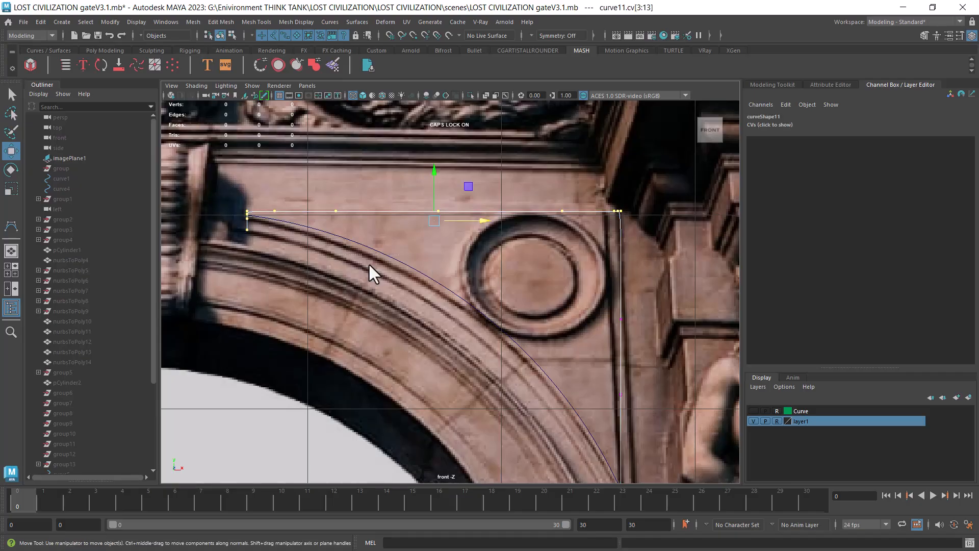
pyautogui.moveTo(434, 171); pyautogui.dragTo(436, 151)
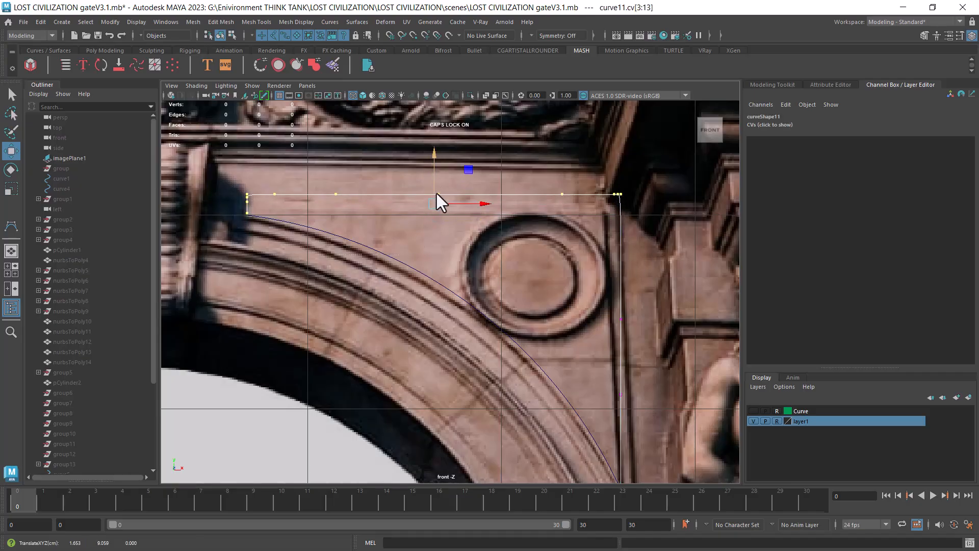
# Step: Isolate the spandrel's arc and CV curve by hiding all unselected objects, and switch to the perspective view
pyautogui.scroll(2, 314, 243)
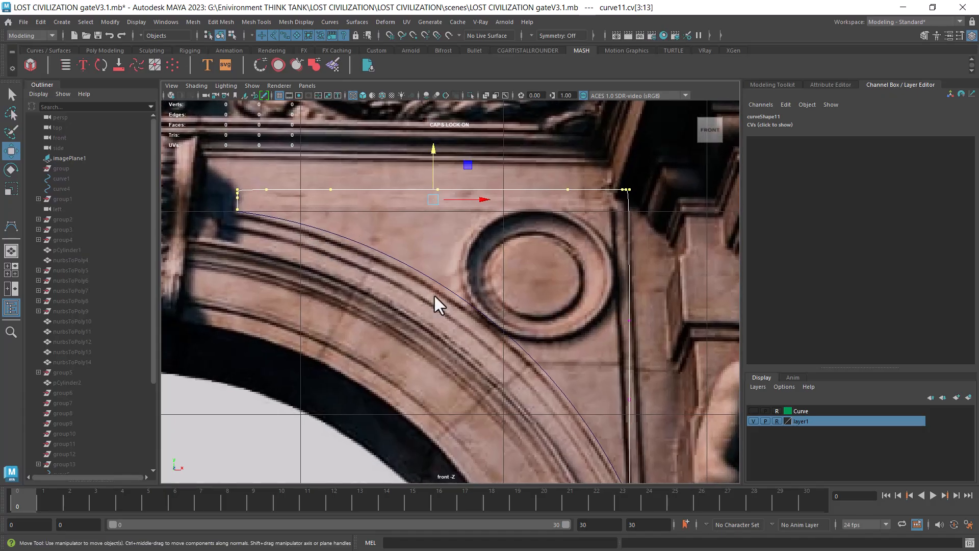
pyautogui.keyDown('alt'); pyautogui.moveTo(435, 296); pyautogui.dragTo(401, 201, button='middle'); pyautogui.keyUp('alt')
pyautogui.keyDown('alt'); pyautogui.moveTo(453, 279); pyautogui.dragTo(477, 295, button='right'); pyautogui.keyUp('alt')
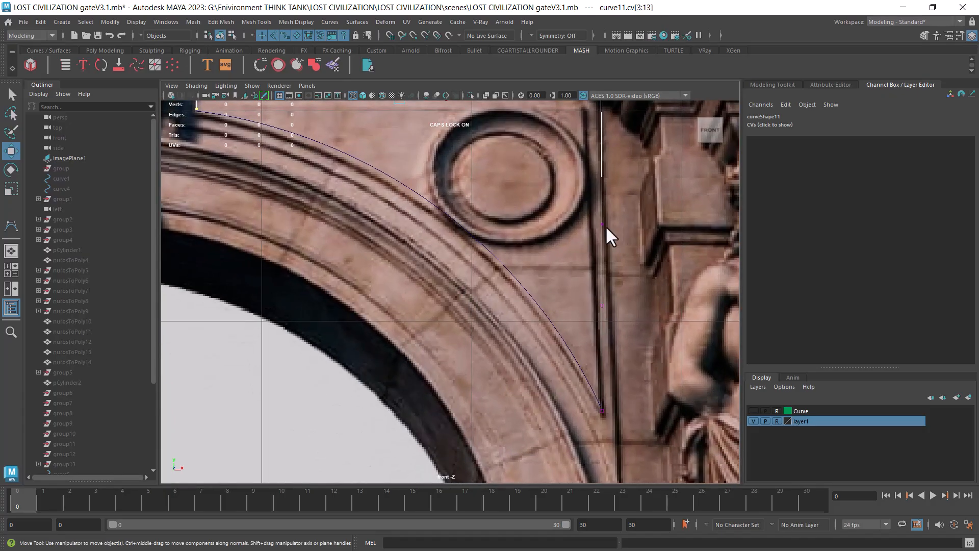
pyautogui.moveTo(605, 226); pyautogui.dragTo(655, 198, button='right')
pyautogui.click(655, 197)
pyautogui.click(603, 252)
pyautogui.click(539, 319)
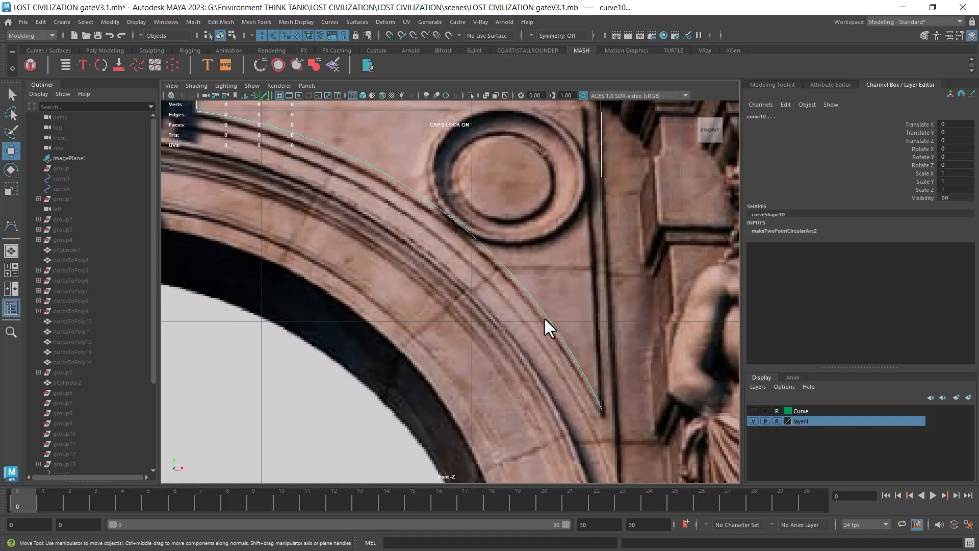
pyautogui.hotkey('alt', 'h')
pyautogui.press('space')
pyautogui.moveTo(562, 396)
pyautogui.mouseDown()
pyautogui.moveTo(561, 369)
pyautogui.moveTo(589, 396)
pyautogui.moveTo(543, 411)
pyautogui.moveTo(564, 390)
pyautogui.moveTo(564, 402)
pyautogui.mouseUp()
pyautogui.click(595, 282)
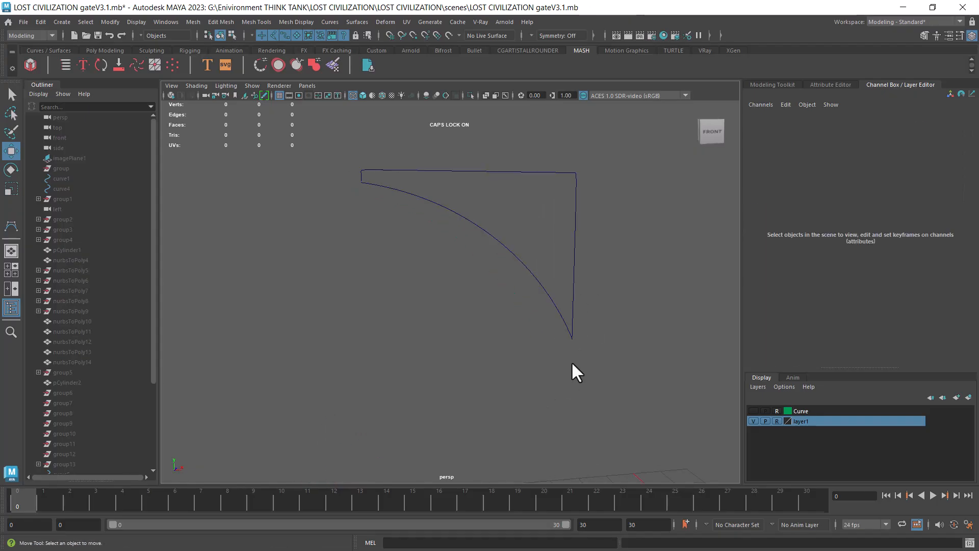
# Step: Try to attach the arc and the CV curve using the Blend method
pyautogui.moveTo(611, 285); pyautogui.dragTo(498, 338)
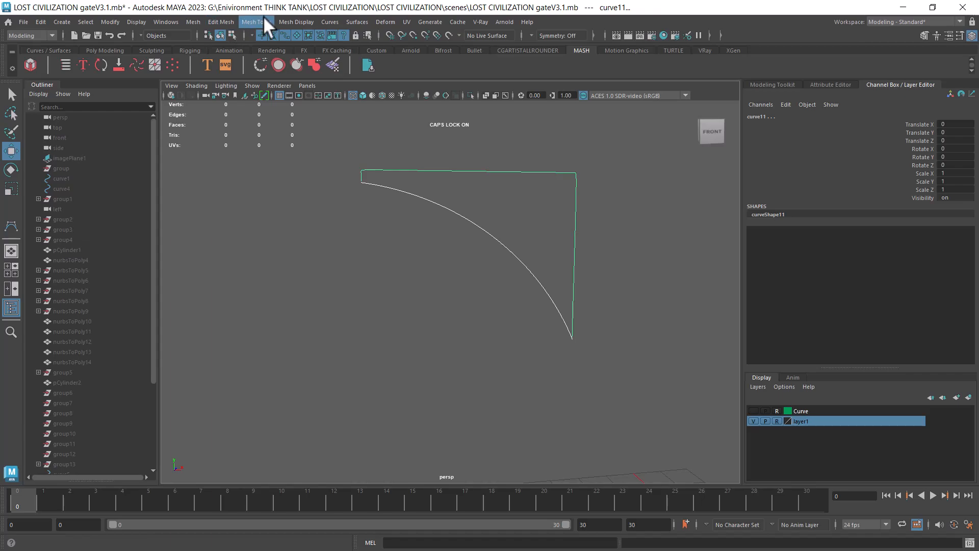
pyautogui.click(329, 21)
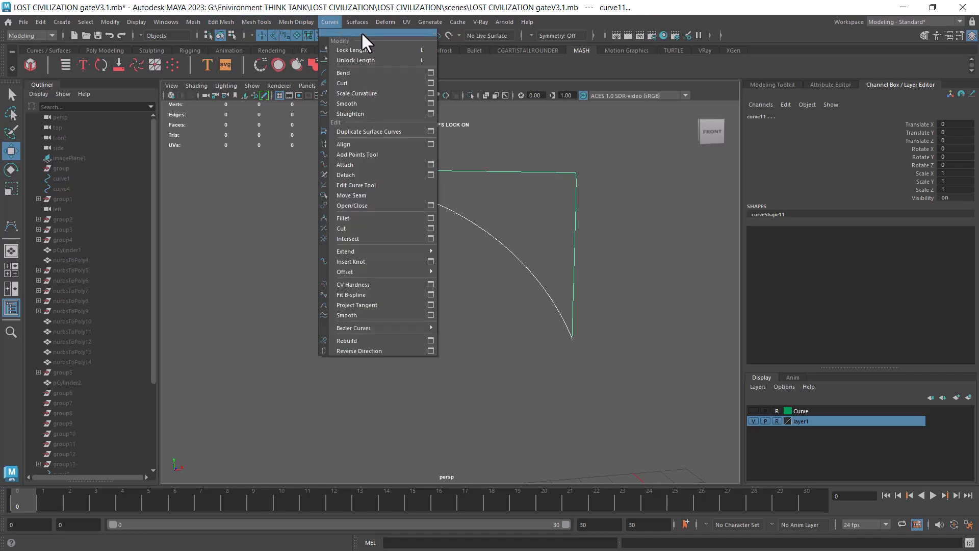
pyautogui.click(386, 32)
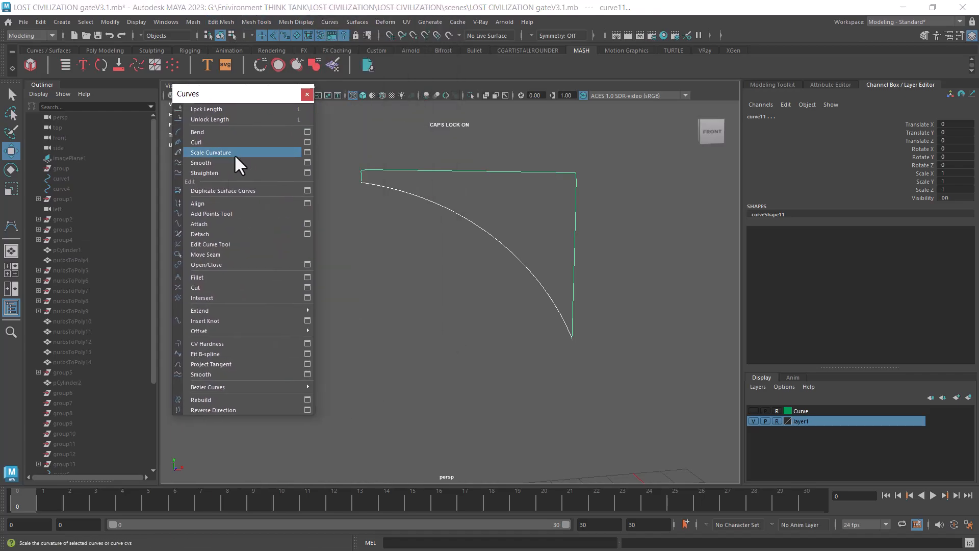
pyautogui.click(210, 222)
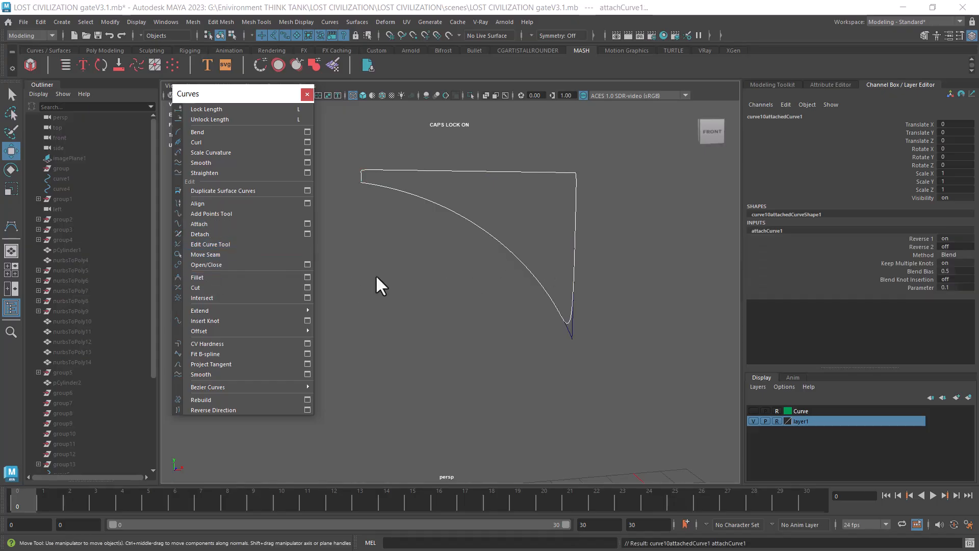
pyautogui.hotkey('ctrl', 'z')
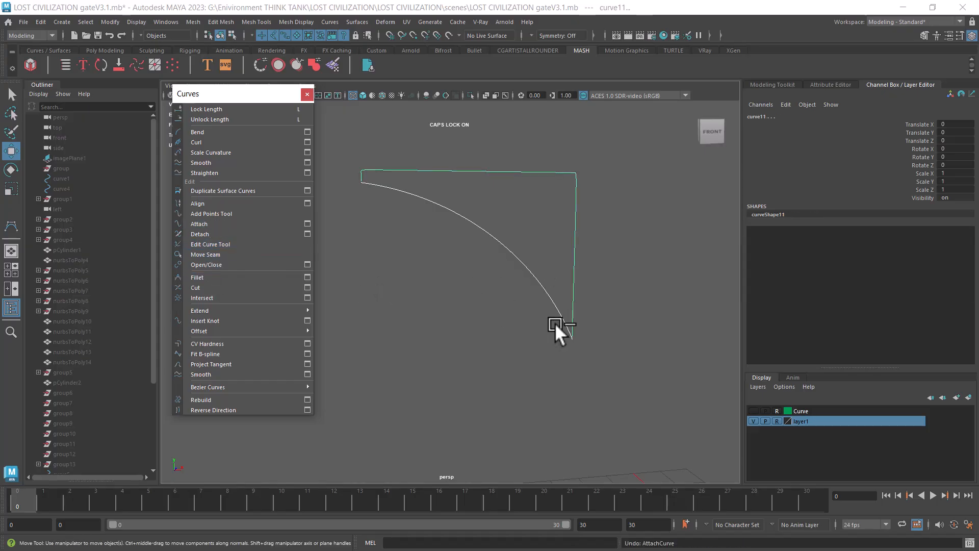
# Step: Attach the arc and the CV curve with the Connect method, keeping multiple knots and the originals
pyautogui.click(307, 224)
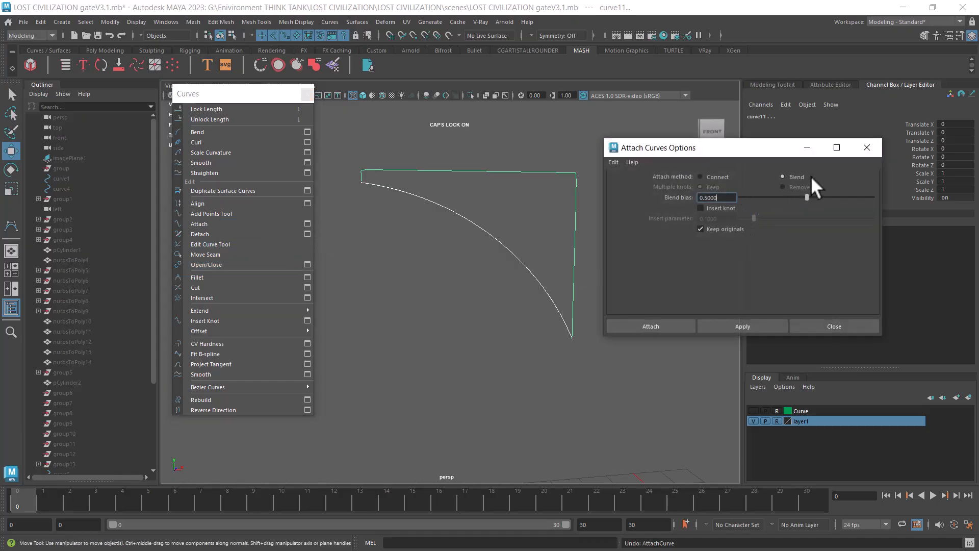
pyautogui.click(713, 177)
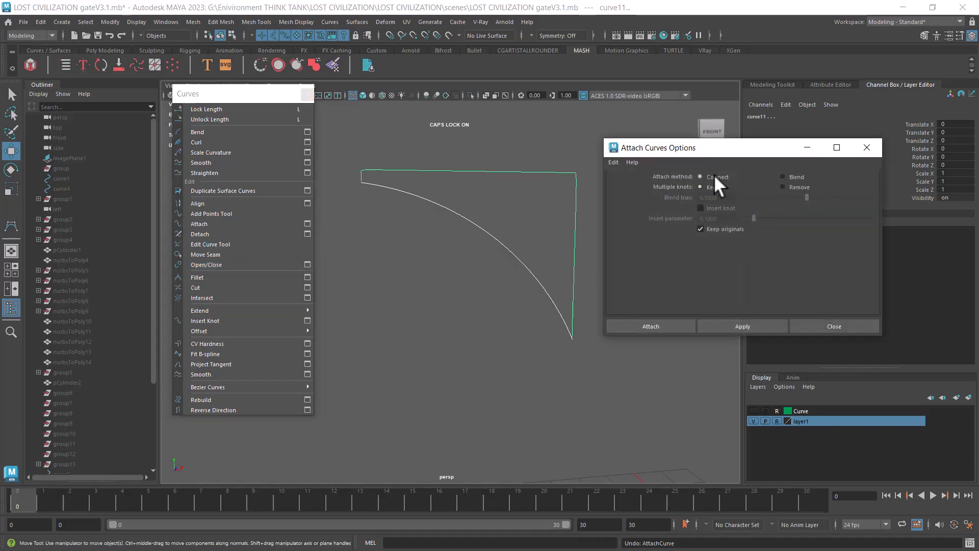
pyautogui.click(741, 326)
pyautogui.moveTo(492, 351)
pyautogui.keyDown('alt'); pyautogui.mouseDown()
pyautogui.moveTo(479, 346)
pyautogui.moveTo(493, 357)
pyautogui.mouseUp(); pyautogui.keyUp('alt')
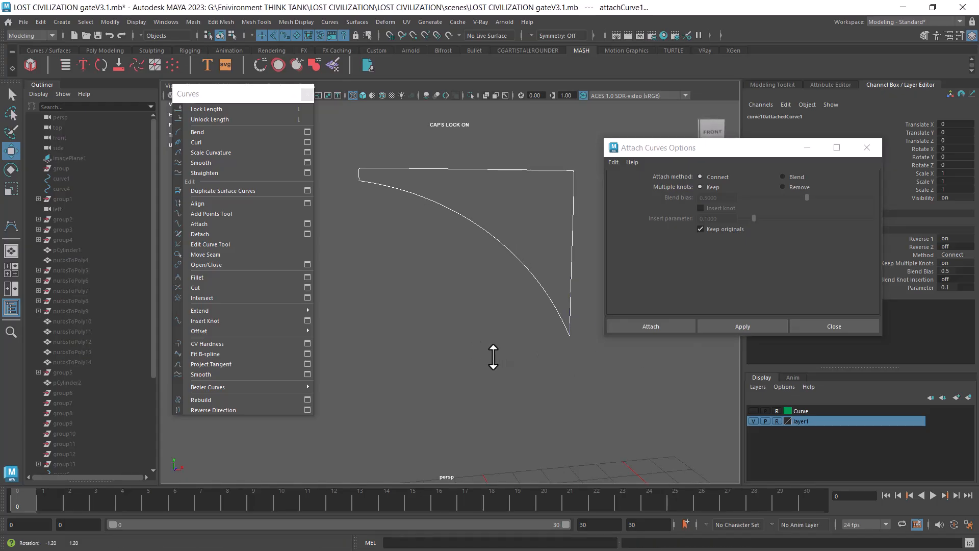
pyautogui.click(834, 326)
# Step: Center the pivot of the curve picked at the panel's vertical edge, test moving it and undo the move
pyautogui.click(545, 362)
pyautogui.click(570, 307)
pyautogui.keyDown('alt'); pyautogui.moveTo(528, 274); pyautogui.dragTo(527, 347); pyautogui.keyUp('alt')
pyautogui.click(121, 21)
pyautogui.click(136, 97)
pyautogui.moveTo(481, 252); pyautogui.dragTo(470, 236)
pyautogui.hotkey('ctrl', 'z')
# Step: Delete the construction history of all the spandrel curves
pyautogui.moveTo(616, 181); pyautogui.dragTo(406, 314)
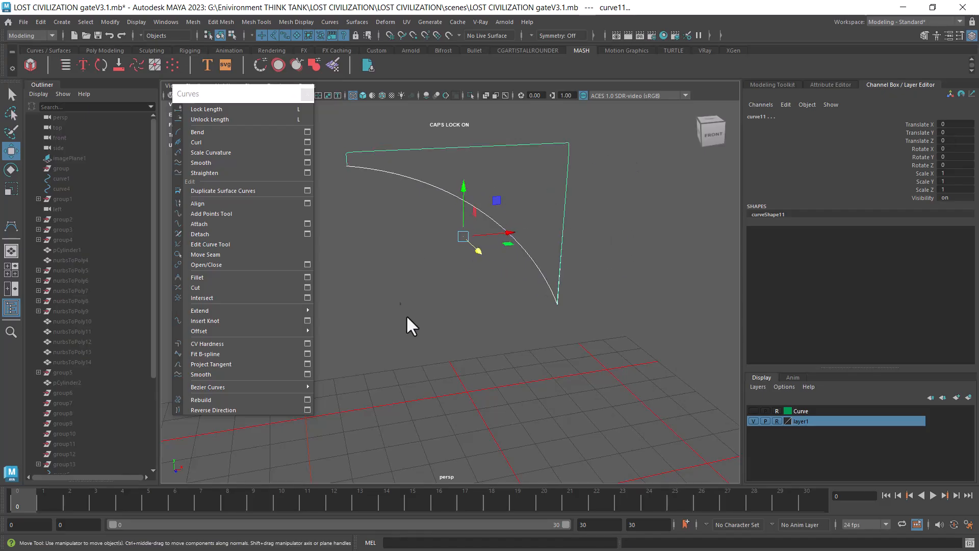
pyautogui.click(42, 22)
pyautogui.moveTo(123, 145)
pyautogui.click(199, 145)
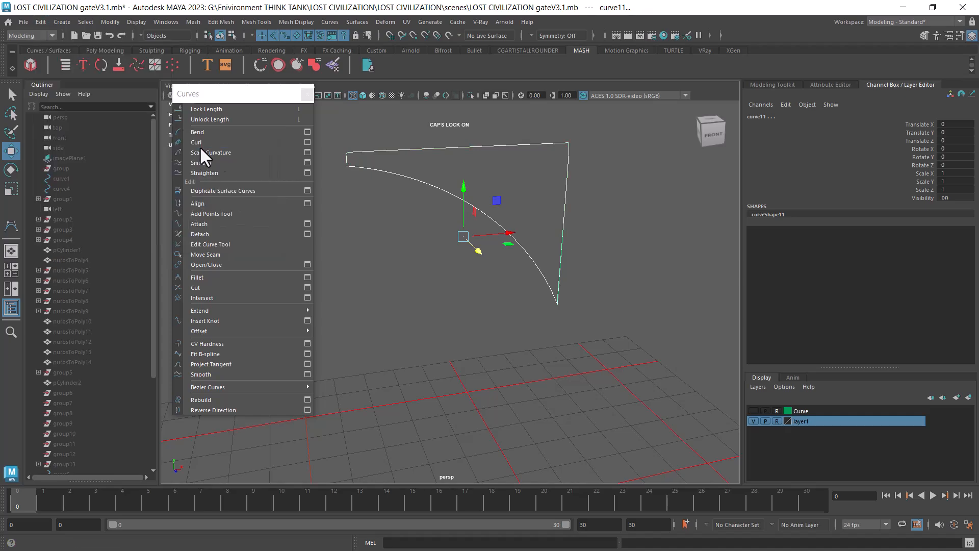
# Step: Pull the original CV curve away from the attached curve and delete both original curves
pyautogui.click(525, 284)
pyautogui.click(560, 236)
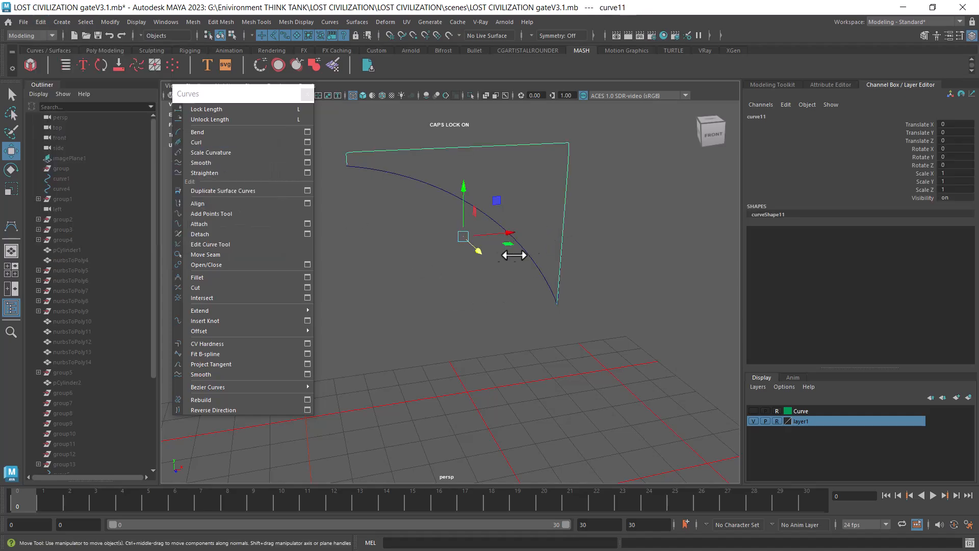
pyautogui.moveTo(481, 249); pyautogui.dragTo(468, 235)
pyautogui.click(538, 261)
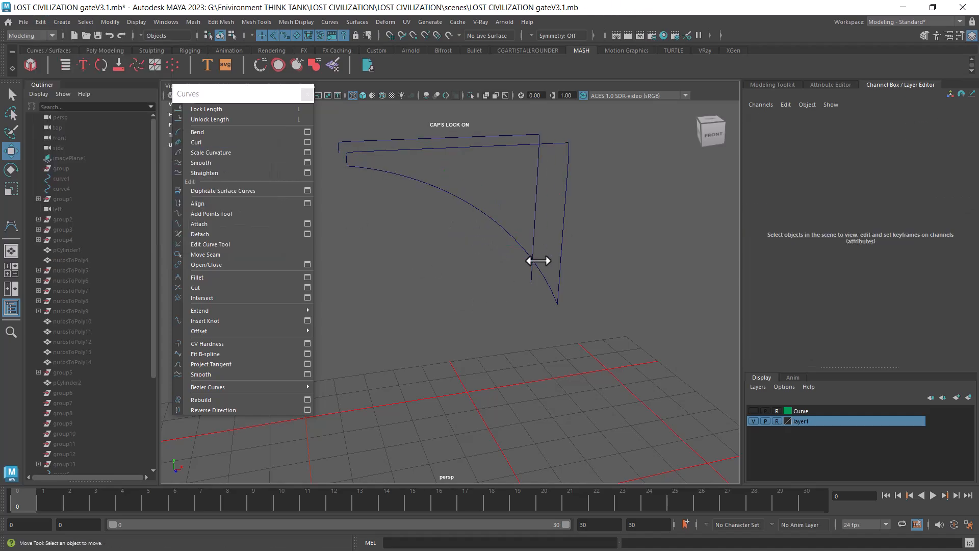
pyautogui.click(547, 288)
pyautogui.click(399, 191)
pyautogui.click(389, 174)
pyautogui.moveTo(346, 448); pyautogui.dragTo(470, 328)
pyautogui.keyDown('shift'); pyautogui.click(495, 409); pyautogui.keyUp('shift')
pyautogui.press('Delete')
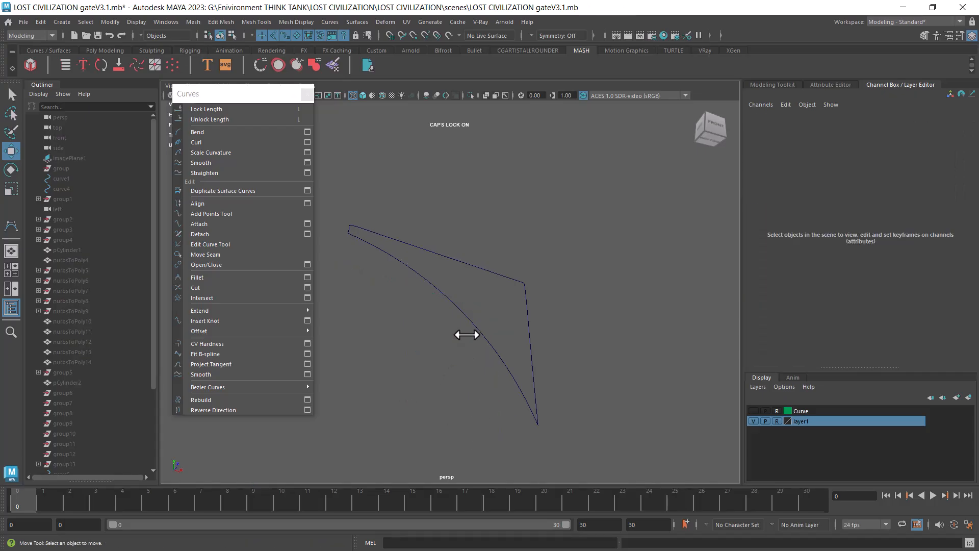
# Step: Show the attached curve's control vertices in the front view and select those on its short vertical end
pyautogui.click(396, 251)
pyautogui.scroll(3, 395, 262)
pyautogui.keyDown('alt'); pyautogui.moveTo(395, 262); pyautogui.dragTo(472, 273, button='middle'); pyautogui.keyUp('alt')
pyautogui.keyDown('alt'); pyautogui.moveTo(472, 274); pyautogui.dragTo(459, 301); pyautogui.keyUp('alt')
pyautogui.scroll(3, 448, 304)
pyautogui.keyDown('alt'); pyautogui.moveTo(396, 220); pyautogui.dragTo(434, 256, button='middle'); pyautogui.keyUp('alt')
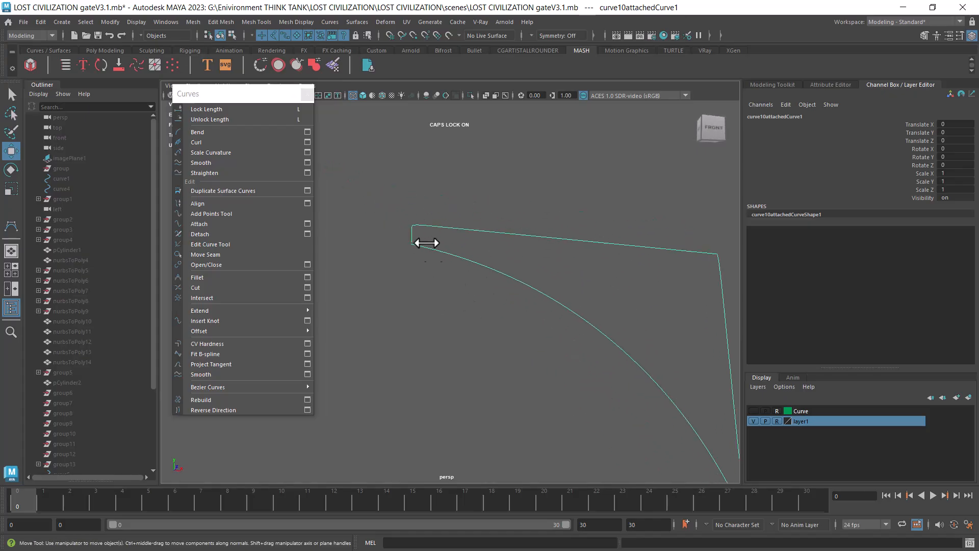
pyautogui.press('space')
pyautogui.moveTo(448, 230); pyautogui.dragTo(445, 250)
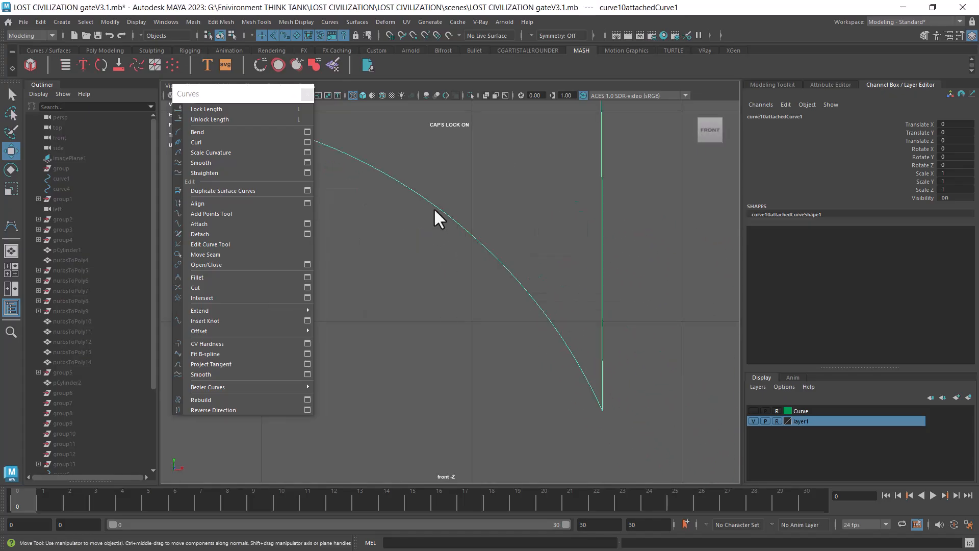
pyautogui.keyDown('alt'); pyautogui.moveTo(448, 217); pyautogui.dragTo(541, 306, button='middle'); pyautogui.keyUp('alt')
pyautogui.keyDown('alt'); pyautogui.moveTo(381, 229); pyautogui.dragTo(508, 334, button='right'); pyautogui.keyUp('alt')
pyautogui.keyDown('alt'); pyautogui.moveTo(425, 168); pyautogui.dragTo(437, 237, button='middle'); pyautogui.keyUp('alt')
pyautogui.keyDown('alt'); pyautogui.moveTo(437, 238); pyautogui.dragTo(473, 203, button='right'); pyautogui.keyUp('alt')
pyautogui.moveTo(404, 171); pyautogui.dragTo(347, 161, button='right')
pyautogui.keyDown('alt'); pyautogui.moveTo(432, 208); pyautogui.dragTo(430, 247, button='middle'); pyautogui.keyUp('alt')
pyautogui.moveTo(379, 148); pyautogui.dragTo(429, 259)
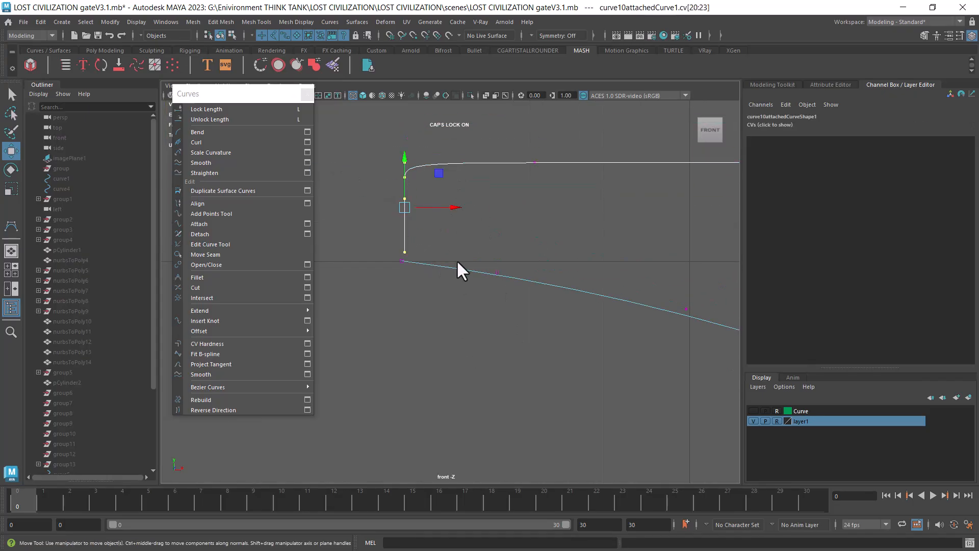
# Step: Snap the last control vertex of the short vertical end onto the arc's upper end point
pyautogui.click(449, 209)
pyautogui.moveTo(448, 209)
pyautogui.mouseDown()
pyautogui.moveTo(439, 210)
pyautogui.moveTo(449, 207)
pyautogui.mouseUp()
pyautogui.press('v')
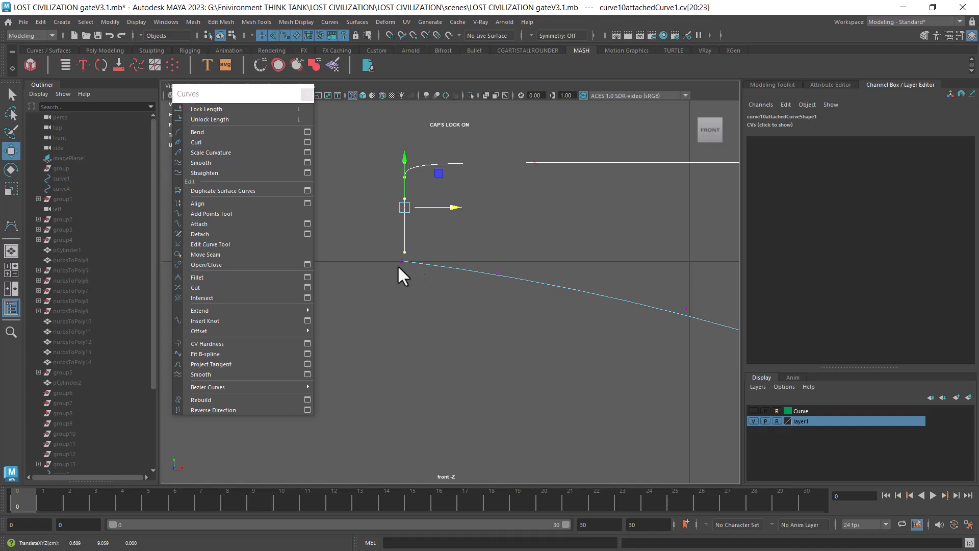
pyautogui.moveTo(397, 246)
pyautogui.mouseDown()
pyautogui.moveTo(430, 267)
pyautogui.moveTo(405, 277)
pyautogui.moveTo(402, 257)
pyautogui.mouseUp()
pyautogui.press('v')
pyautogui.moveTo(403, 264); pyautogui.dragTo(395, 264, button='middle')
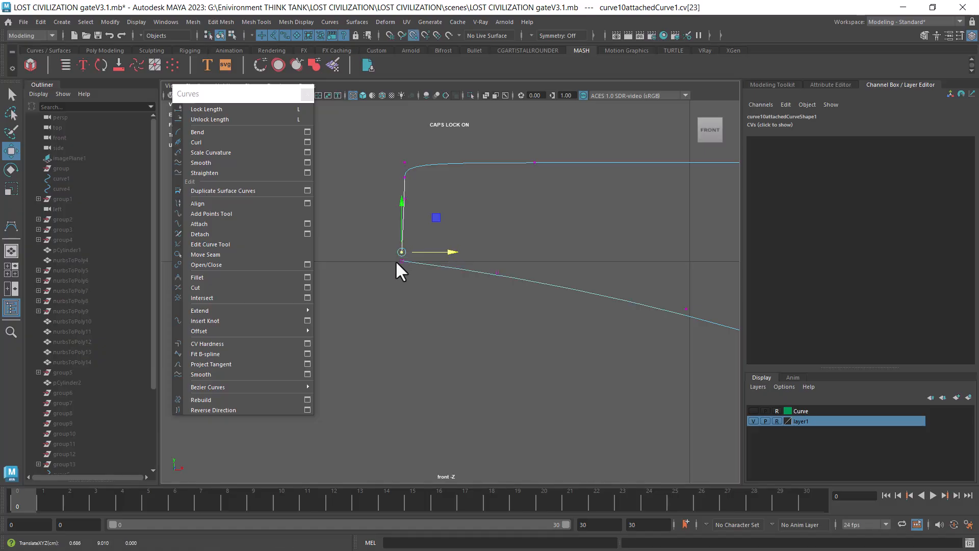
pyautogui.moveTo(402, 204); pyautogui.dragTo(402, 263)
# Step: Align the short end's three other control vertices vertically above the arc's end point, and return to object mode
pyautogui.moveTo(390, 151); pyautogui.dragTo(448, 187)
pyautogui.press('v')
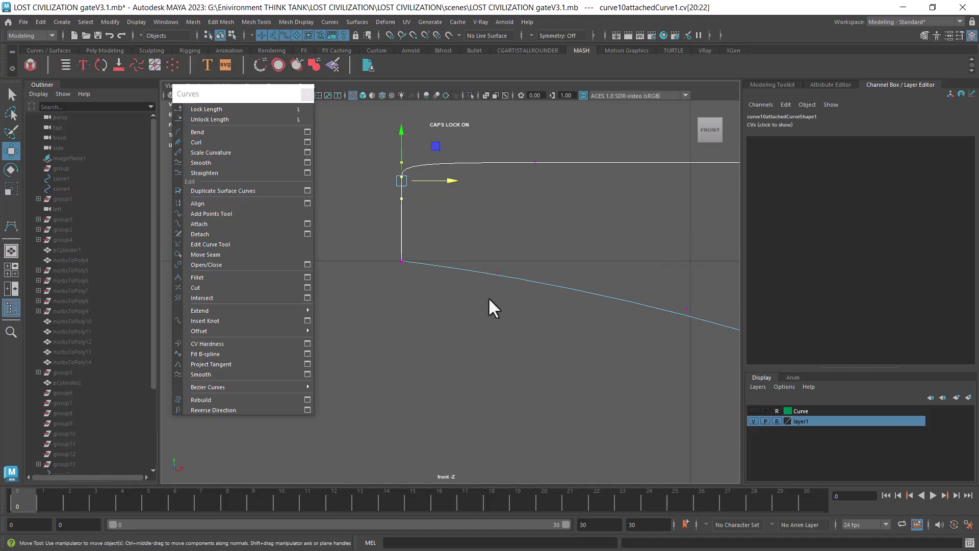
pyautogui.keyDown('alt'); pyautogui.moveTo(658, 270); pyautogui.dragTo(576, 286, button='right'); pyautogui.keyUp('alt')
pyautogui.keyDown('alt'); pyautogui.moveTo(600, 363); pyautogui.dragTo(502, 312, button='middle'); pyautogui.keyUp('alt')
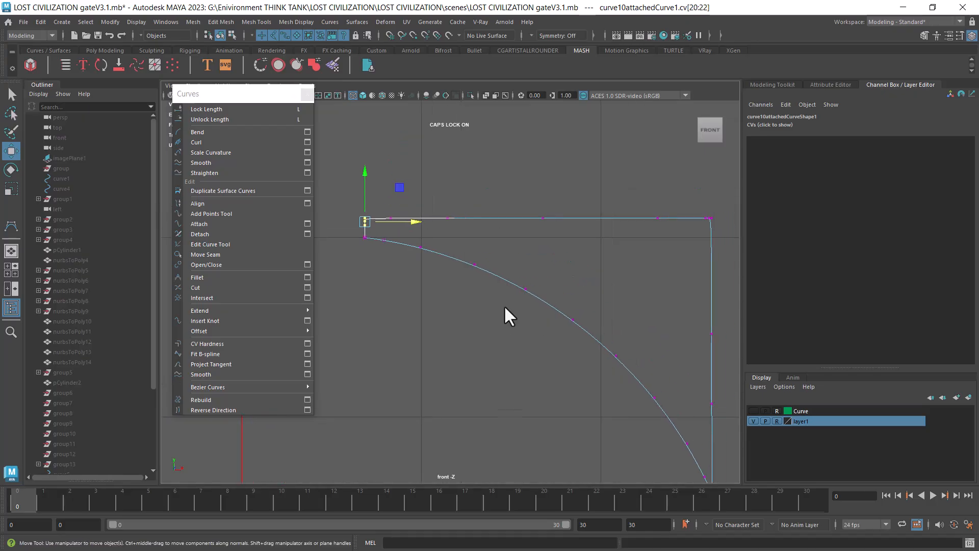
pyautogui.moveTo(554, 294); pyautogui.dragTo(561, 275, button='right')
pyautogui.click(387, 396)
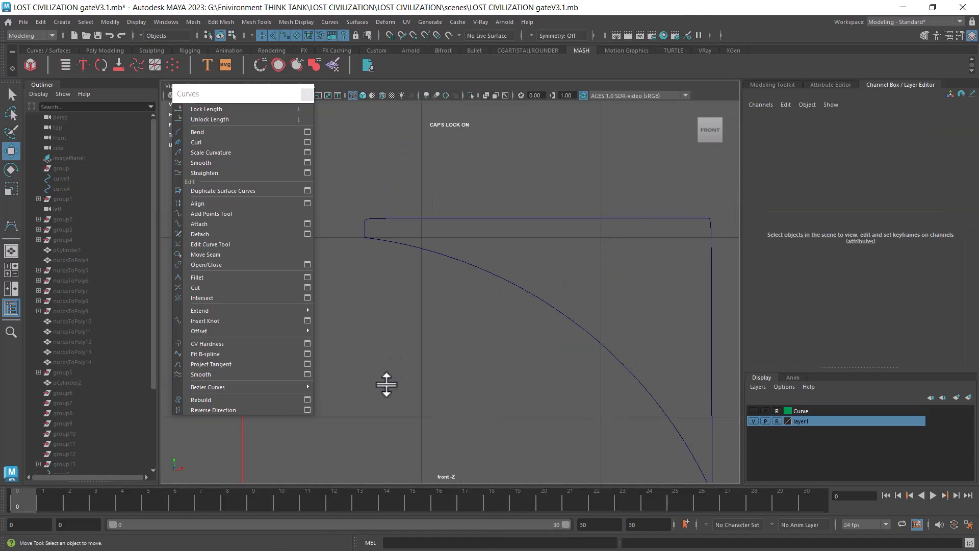
# Step: Restore the reference photo window and select the closed spandrel outline in the perspective view
pyautogui.press('super')
pyautogui.click(317, 540)
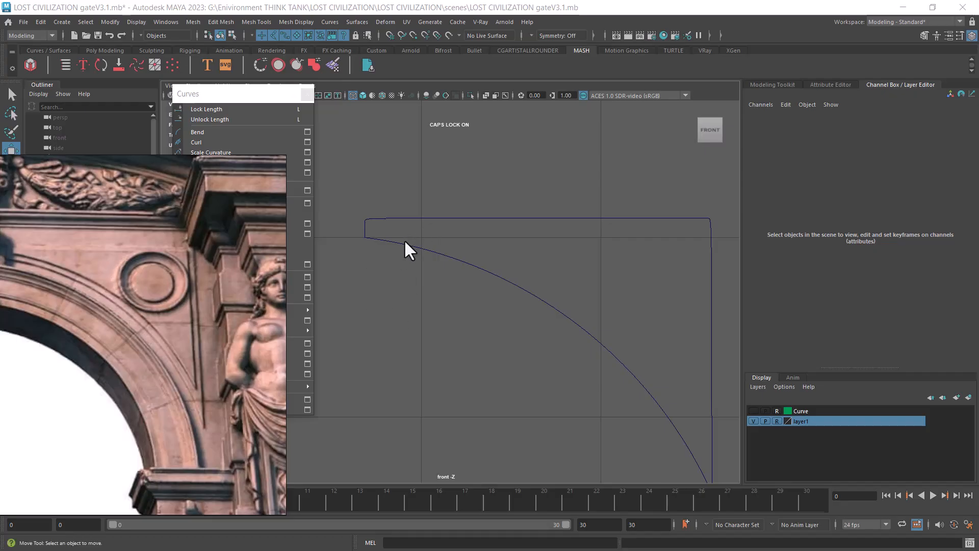
pyautogui.scroll(-3, 535, 293)
pyautogui.keyDown('alt'); pyautogui.moveTo(510, 310); pyautogui.dragTo(467, 296, button='middle'); pyautogui.keyUp('alt')
pyautogui.scroll(1, 467, 295)
pyautogui.press('space')
pyautogui.moveTo(537, 255); pyautogui.dragTo(520, 327)
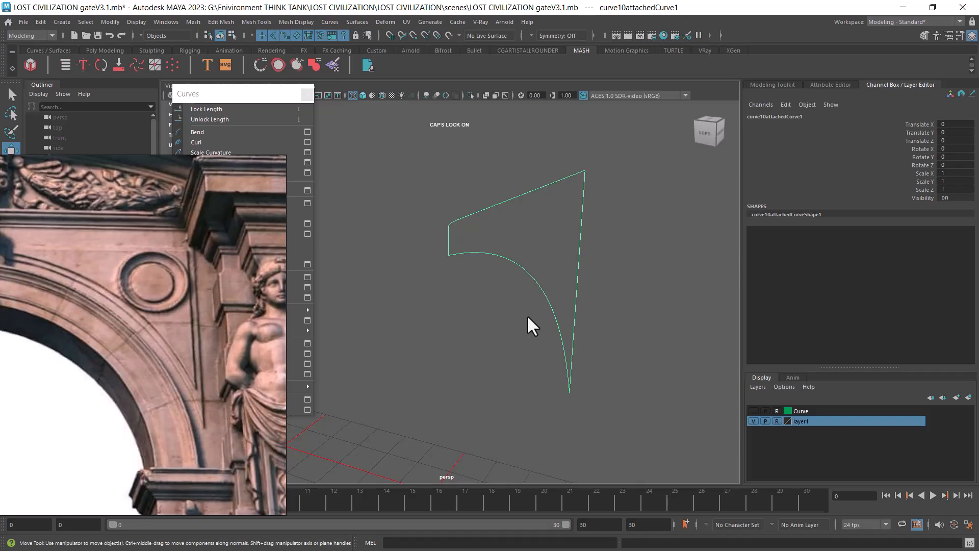
pyautogui.keyDown('alt'); pyautogui.moveTo(525, 319); pyautogui.dragTo(587, 329); pyautogui.keyUp('alt')
pyautogui.moveTo(203, 153)
pyautogui.moveTo(145, 169); pyautogui.dragTo(129, 161)
pyautogui.keyDown('alt'); pyautogui.moveTo(448, 250); pyautogui.dragTo(508, 351); pyautogui.keyUp('alt')
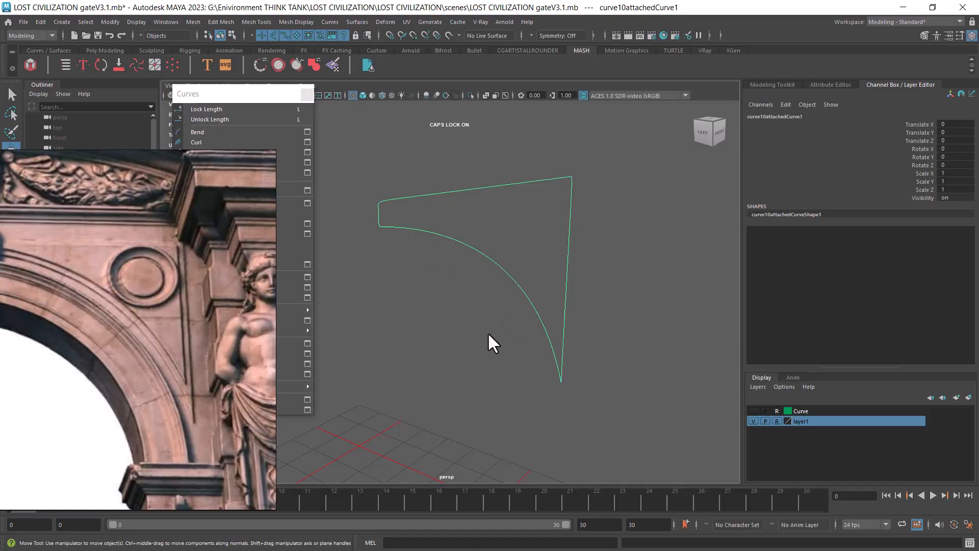
# Step: Close the detached curve commands, create a planar surface from the spandrel outline and display it shaded
pyautogui.click(307, 95)
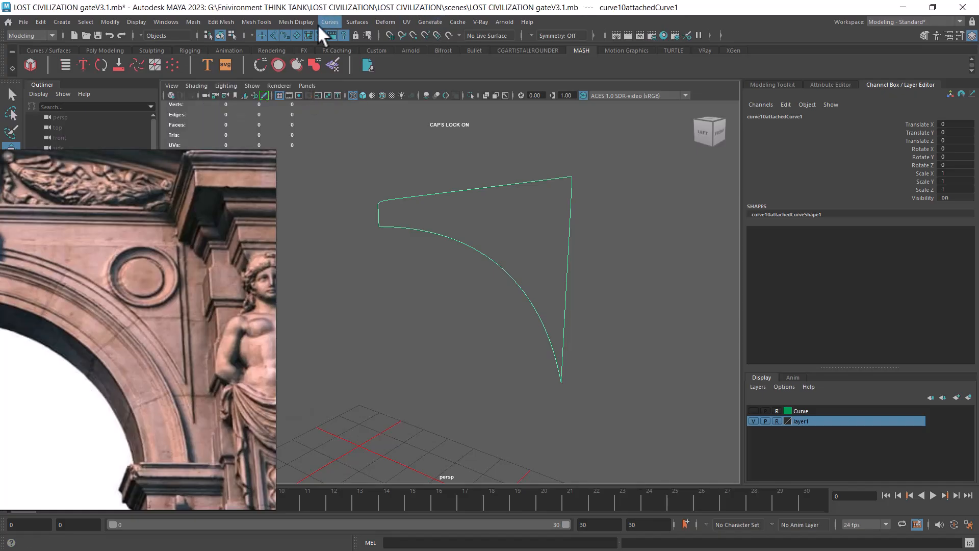
pyautogui.click(356, 22)
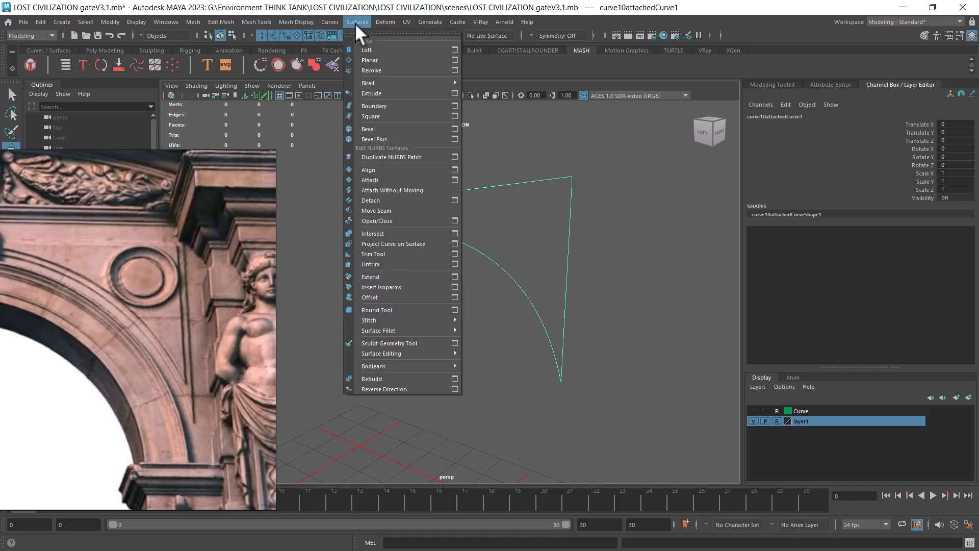
pyautogui.click(376, 60)
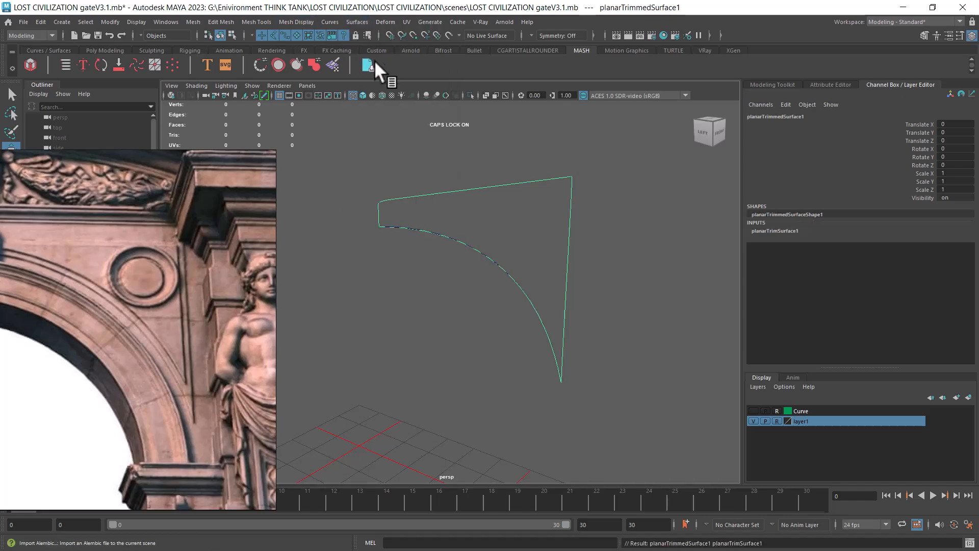
pyautogui.press('4')
pyautogui.press('5')
pyautogui.moveTo(518, 268)
pyautogui.keyDown('alt'); pyautogui.mouseDown()
pyautogui.moveTo(543, 321)
pyautogui.moveTo(452, 300)
pyautogui.moveTo(400, 302)
pyautogui.moveTo(434, 288)
pyautogui.moveTo(478, 301)
pyautogui.mouseUp(); pyautogui.keyUp('alt')
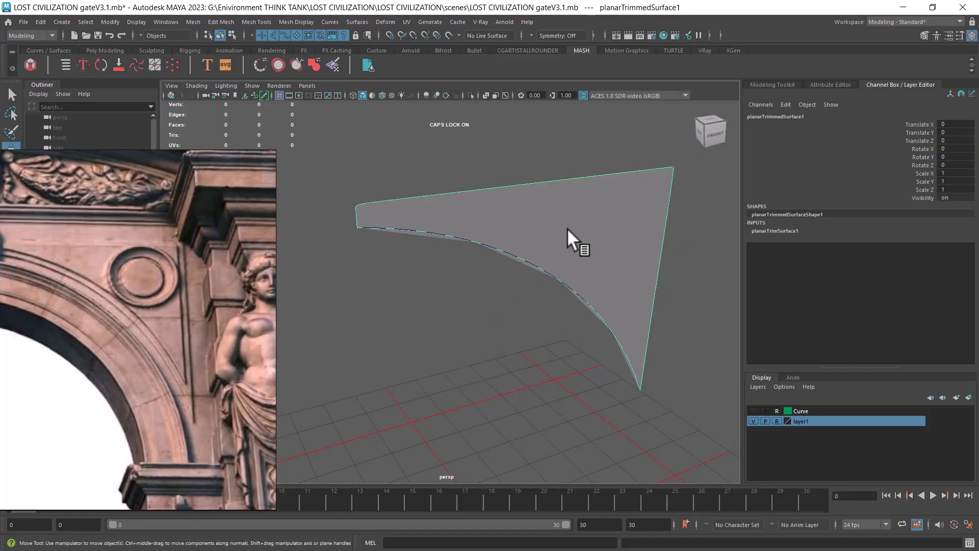
pyautogui.click(474, 316)
pyautogui.click(534, 241)
pyautogui.keyDown('alt'); pyautogui.moveTo(534, 240); pyautogui.dragTo(580, 228); pyautogui.keyUp('alt')
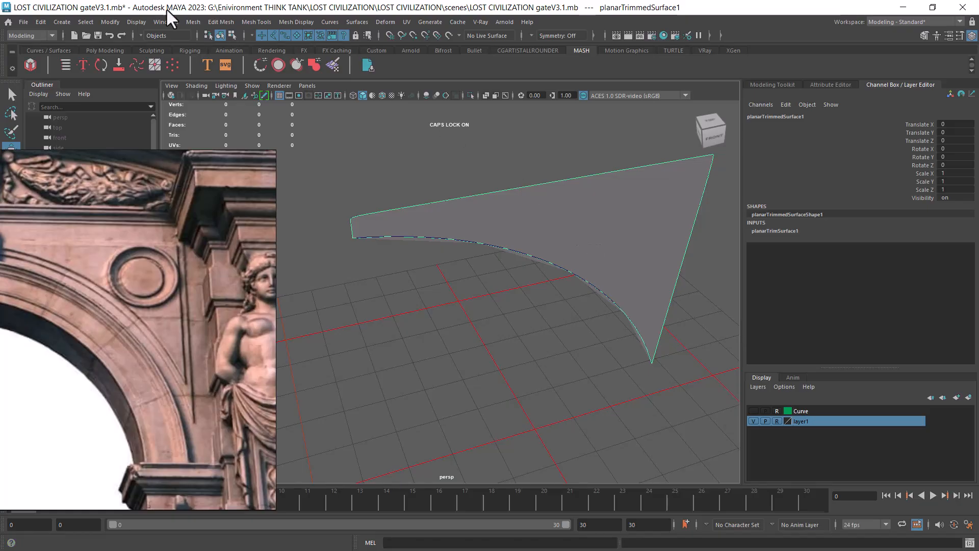
# Step: Center the pivot of the planar spandrel surface, test moving it and undo the move
pyautogui.click(112, 23)
pyautogui.click(145, 124)
pyautogui.moveTo(561, 344); pyautogui.dragTo(577, 356)
pyautogui.keyDown('alt'); pyautogui.moveTo(517, 356); pyautogui.dragTo(472, 302); pyautogui.keyUp('alt')
pyautogui.hotkey('ctrl', 'z')
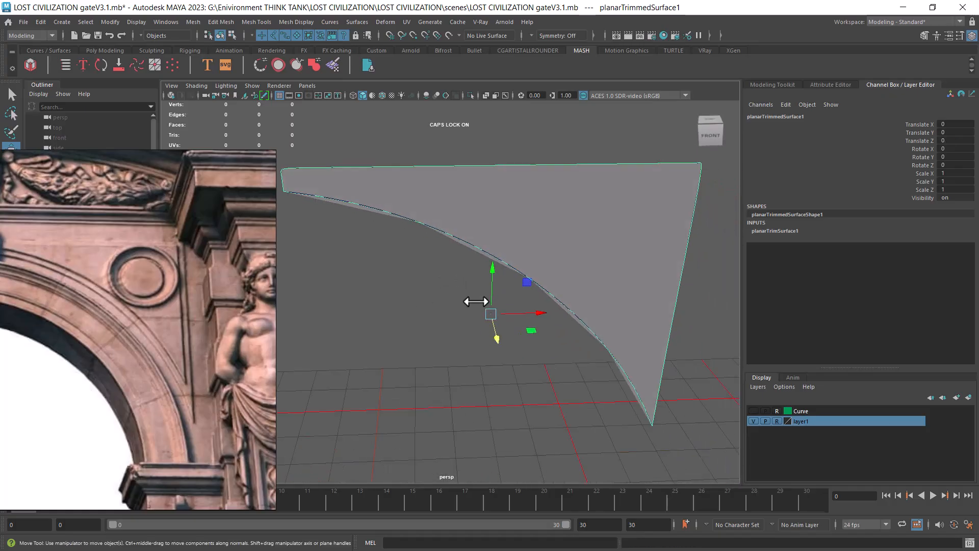
pyautogui.click(457, 358)
pyautogui.click(551, 231)
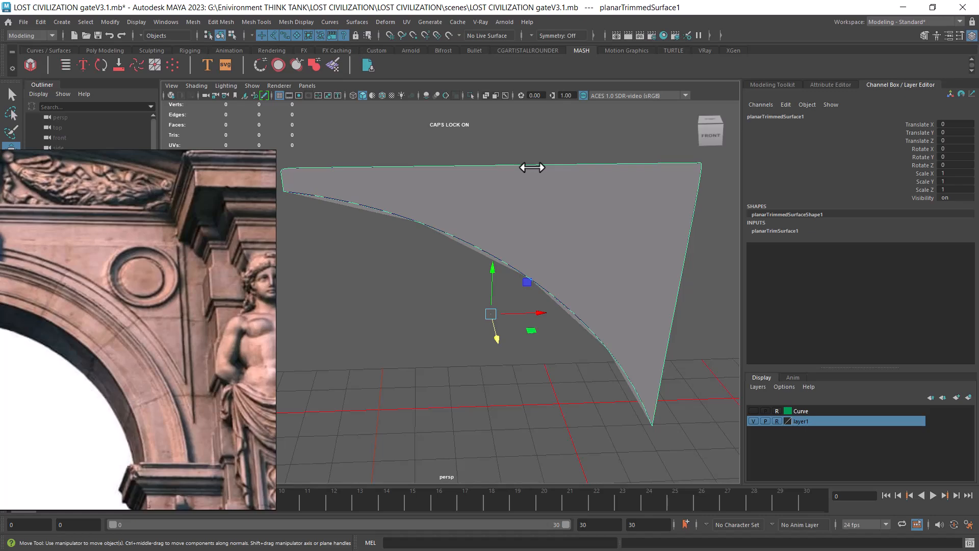
# Step: Delete the planar spandrel surface and center the pivot of the closed outline curve
pyautogui.press('Delete')
pyautogui.moveTo(572, 260); pyautogui.dragTo(522, 318)
pyautogui.scroll(-2, 502, 332)
pyautogui.keyDown('alt'); pyautogui.moveTo(483, 348); pyautogui.dragTo(515, 336); pyautogui.keyUp('alt')
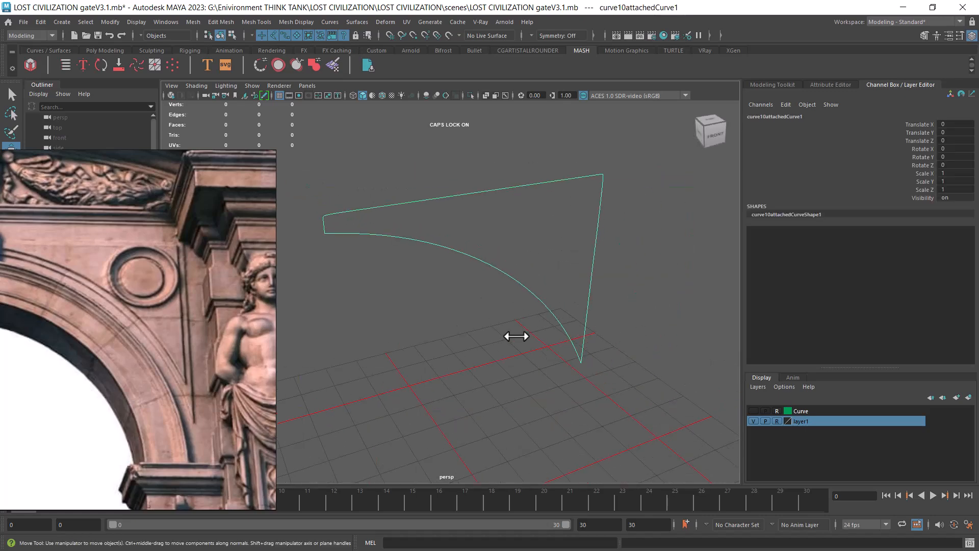
pyautogui.click(104, 21)
pyautogui.click(131, 100)
pyautogui.keyDown('alt'); pyautogui.moveTo(550, 299); pyautogui.dragTo(503, 318); pyautogui.keyUp('alt')
# Step: Duplicate the spandrel outline in the top view and move the copy 0.031 along Z
pyautogui.press('space')
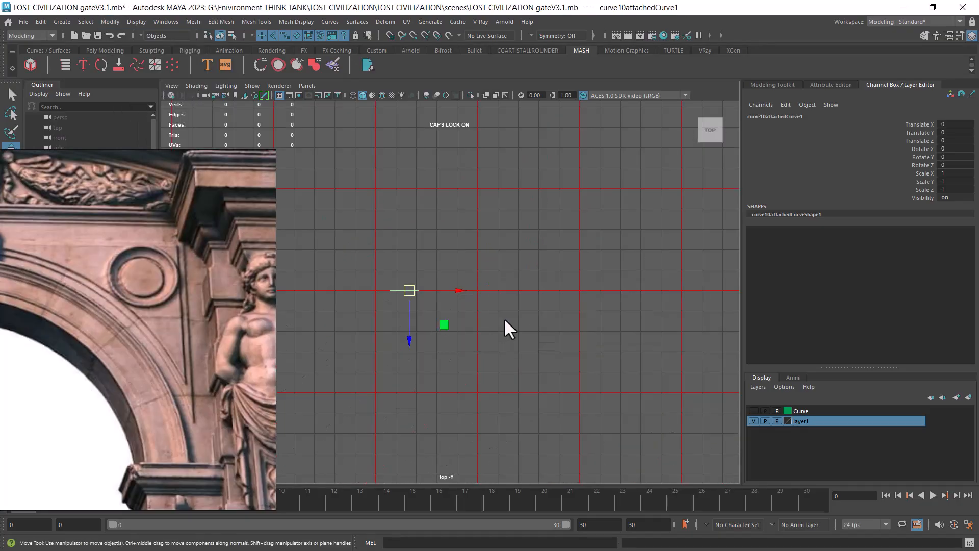
pyautogui.press('f')
pyautogui.keyDown('alt'); pyautogui.moveTo(482, 350); pyautogui.dragTo(480, 357, button='right'); pyautogui.keyUp('alt')
pyautogui.hotkey('ctrl', 'd')
pyautogui.moveTo(448, 344); pyautogui.dragTo(503, 326)
pyautogui.press('space')
pyautogui.keyDown('alt'); pyautogui.moveTo(510, 301); pyautogui.dragTo(530, 278); pyautogui.keyUp('alt')
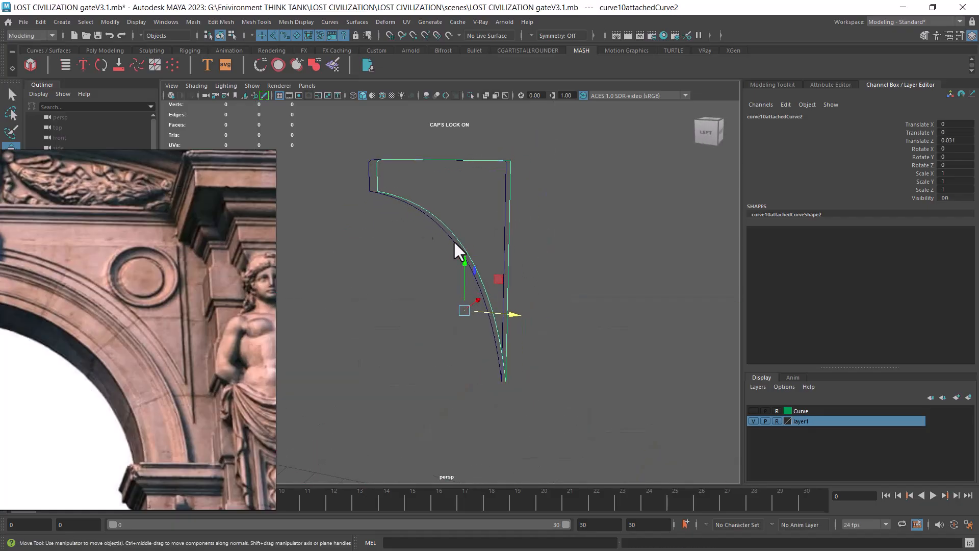
# Step: Loft a surface between the original spandrel outline and its offset copy
pyautogui.keyDown('shift'); pyautogui.click(376, 177); pyautogui.keyUp('shift')
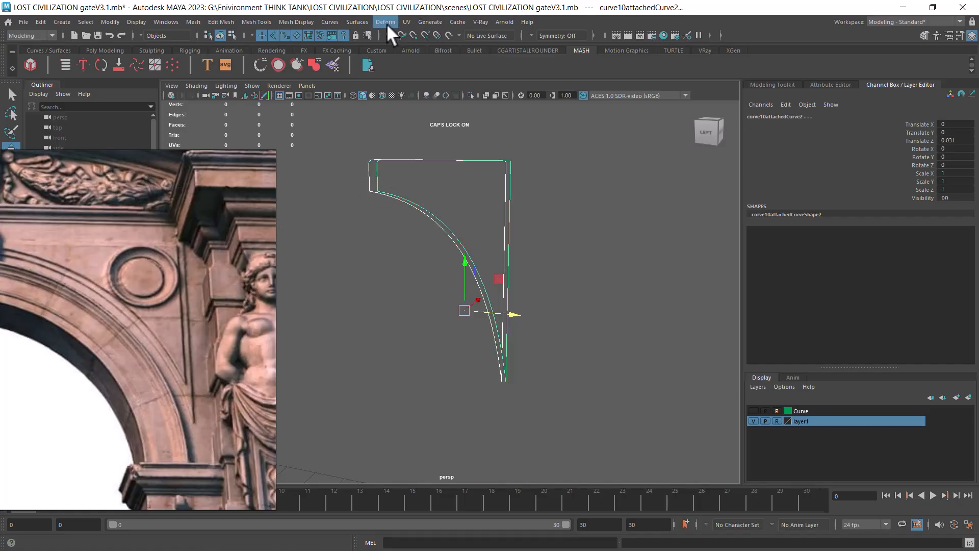
pyautogui.click(357, 23)
pyautogui.click(377, 50)
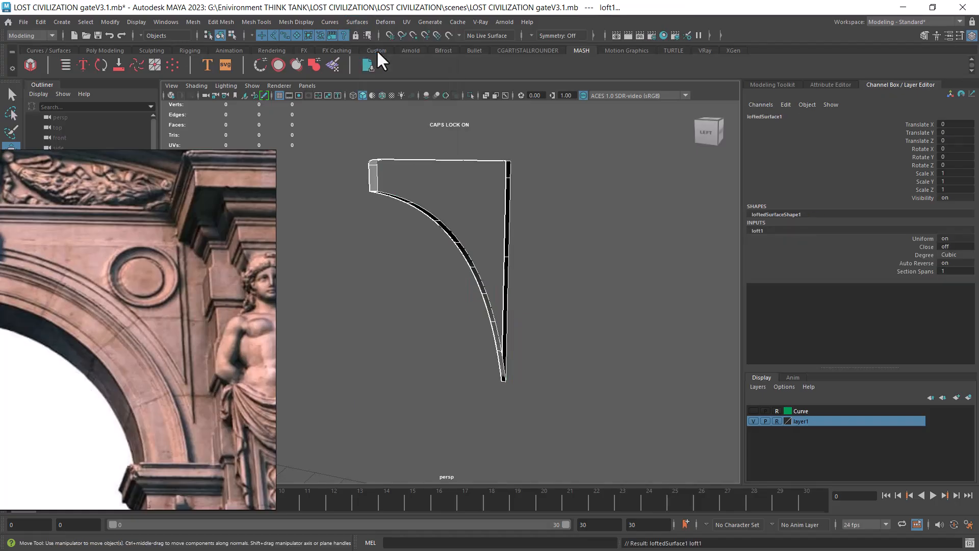
pyautogui.keyDown('alt'); pyautogui.moveTo(517, 301); pyautogui.dragTo(409, 173); pyautogui.keyUp('alt')
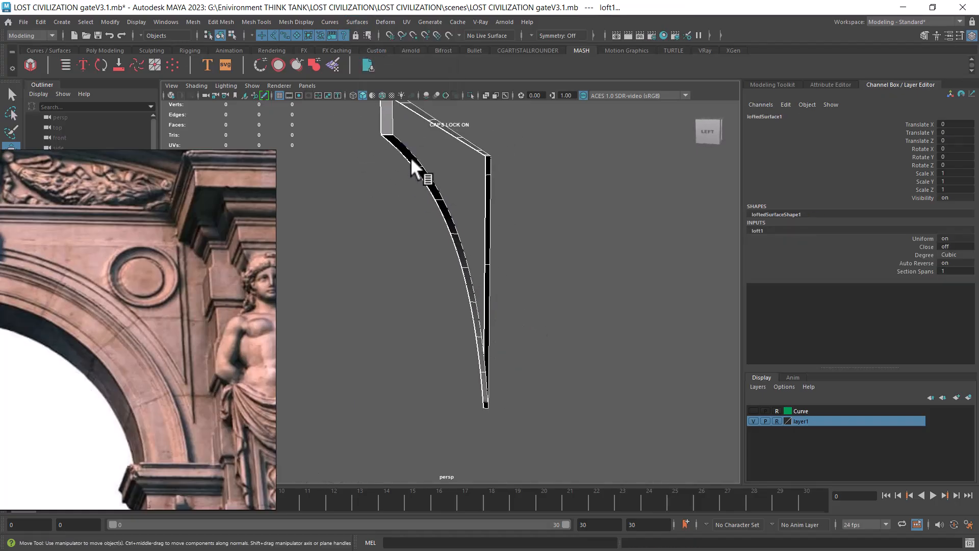
# Step: Try a planar surface on the offset copy of the outline to cap the lofted strip
pyautogui.click(650, 249)
pyautogui.keyDown('alt'); pyautogui.moveTo(650, 249); pyautogui.dragTo(527, 344); pyautogui.keyUp('alt')
pyautogui.click(509, 325)
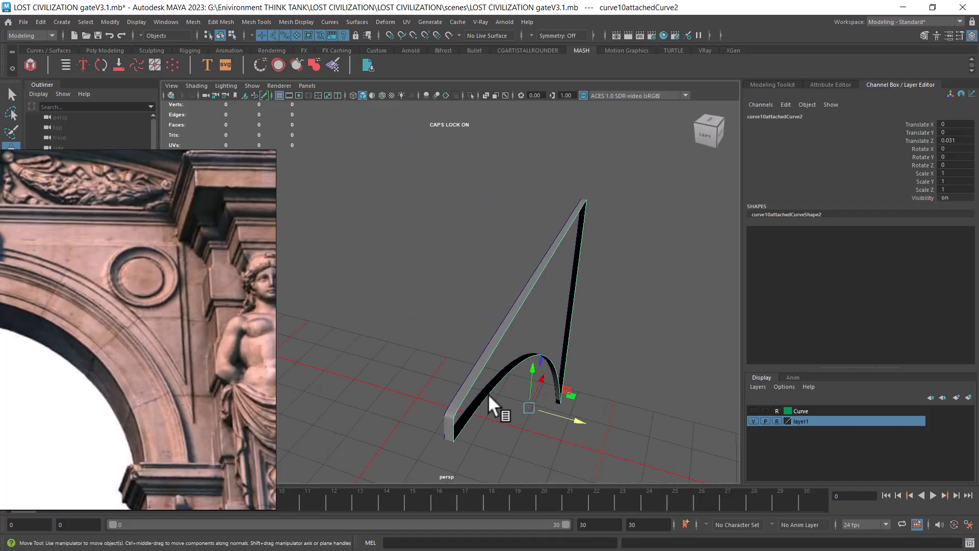
pyautogui.keyDown('alt'); pyautogui.moveTo(567, 360); pyautogui.dragTo(586, 290); pyautogui.keyUp('alt')
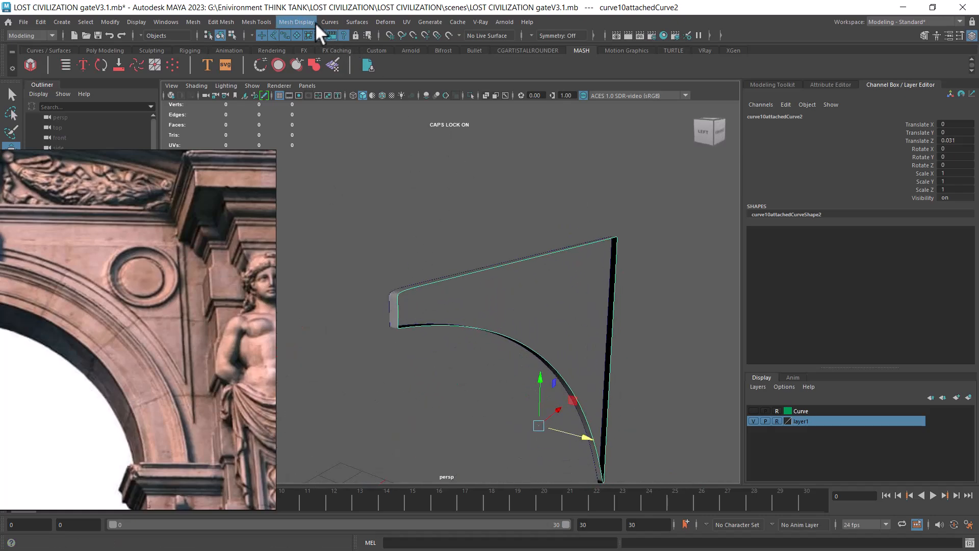
pyautogui.click(356, 21)
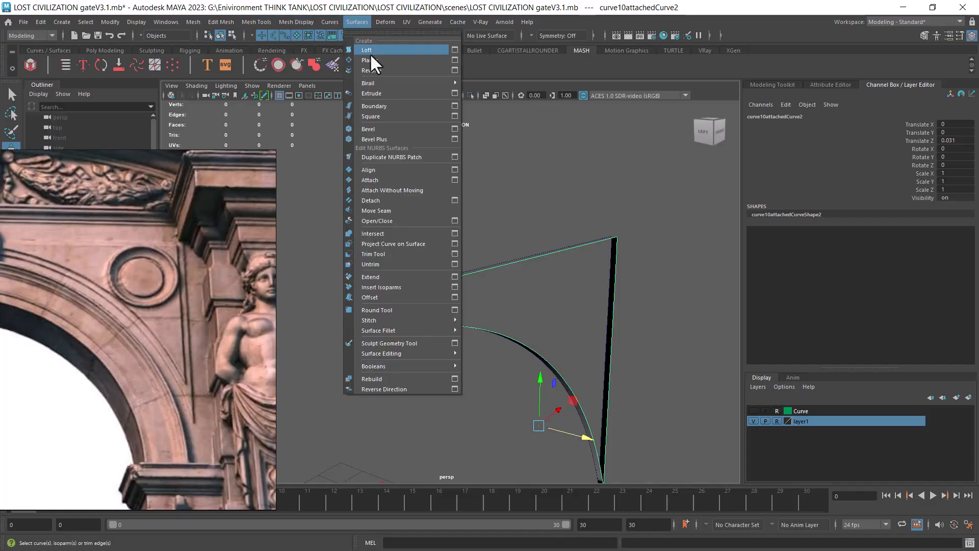
pyautogui.click(376, 60)
pyautogui.keyDown('alt'); pyautogui.moveTo(589, 371); pyautogui.dragTo(522, 282); pyautogui.keyUp('alt')
pyautogui.click(587, 228)
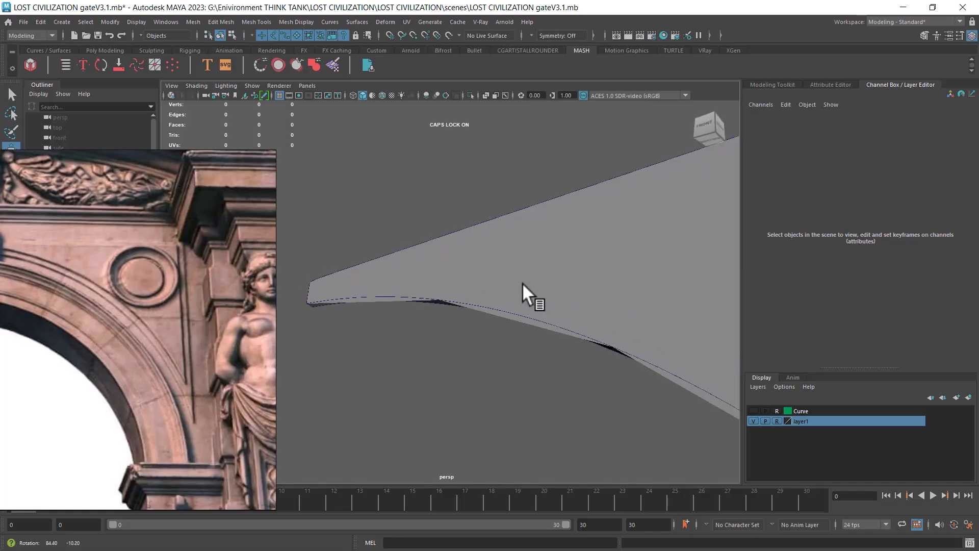
# Step: Undo the planar cap surface, keeping only the lofted strip
pyautogui.click(540, 329)
pyautogui.keyDown('alt'); pyautogui.moveTo(537, 325); pyautogui.dragTo(518, 320); pyautogui.keyUp('alt')
pyautogui.hotkey('ctrl', 'z')
pyautogui.hotkey('ctrl', 'z')
pyautogui.hotkey('ctrl', 'z')
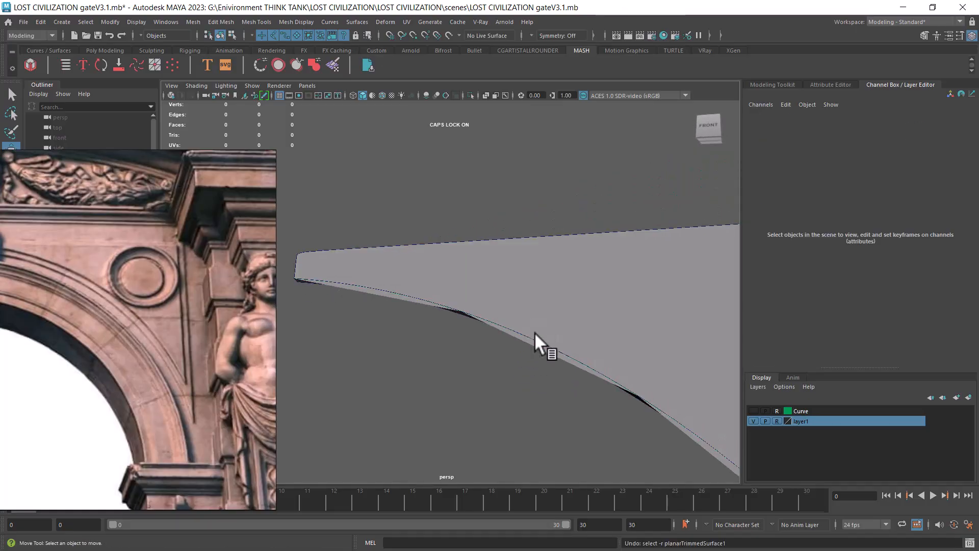
pyautogui.click(517, 399)
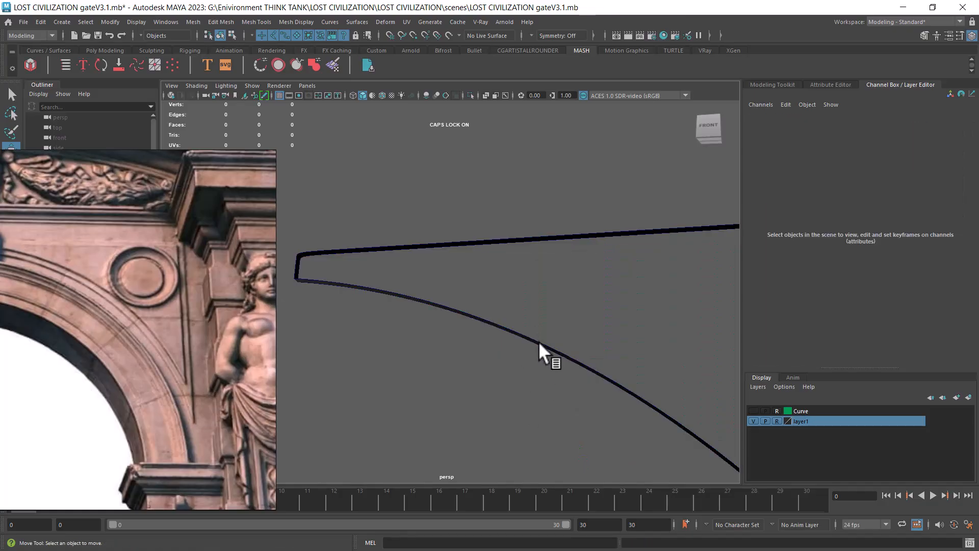
# Step: Convert the lofted strip to quad polygons with the General method and Number V set to 1, and close the options
pyautogui.click(537, 341)
pyautogui.keyDown('alt'); pyautogui.moveTo(504, 361); pyautogui.dragTo(558, 295); pyautogui.keyUp('alt')
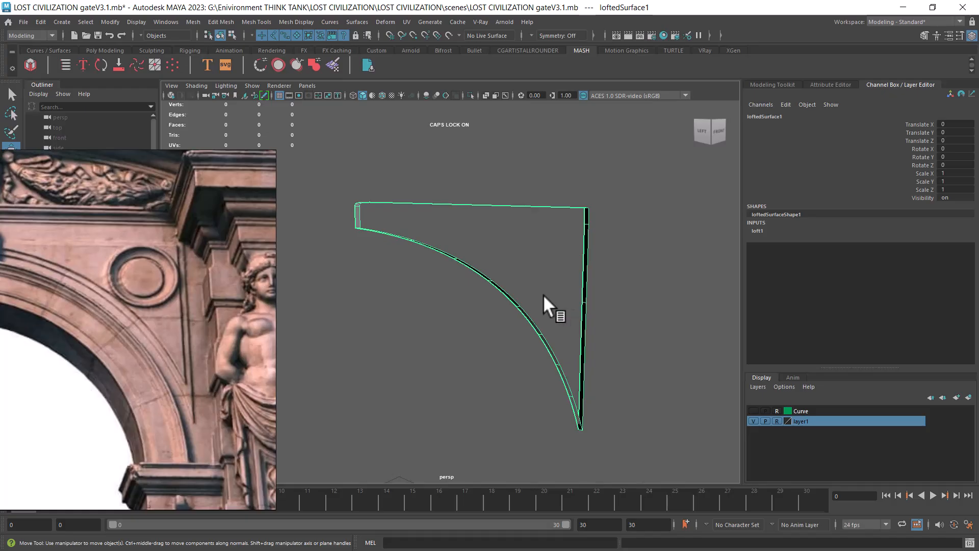
pyautogui.keyDown('alt'); pyautogui.moveTo(489, 260); pyautogui.dragTo(518, 274); pyautogui.keyUp('alt')
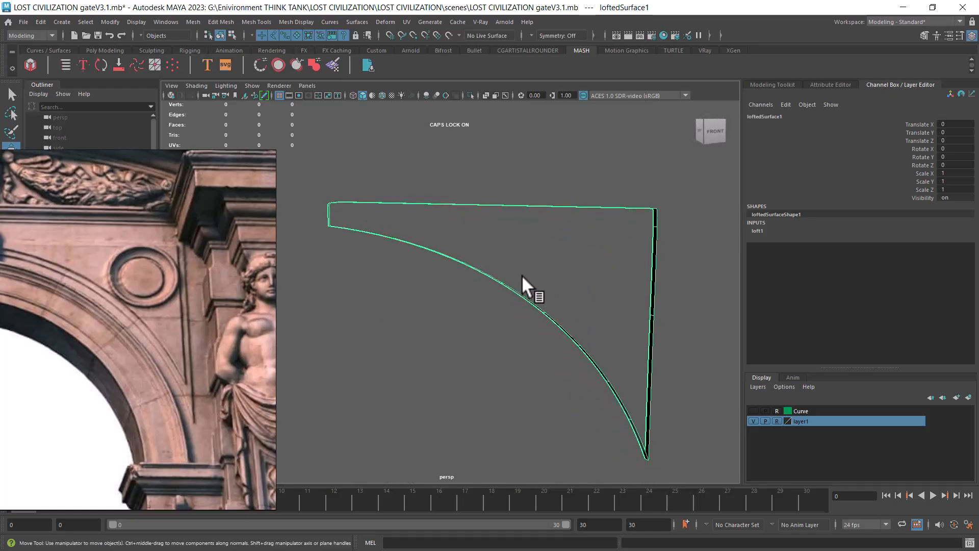
pyautogui.click(424, 345)
pyautogui.click(461, 262)
pyautogui.keyDown('alt'); pyautogui.moveTo(461, 262); pyautogui.dragTo(462, 304); pyautogui.keyUp('alt')
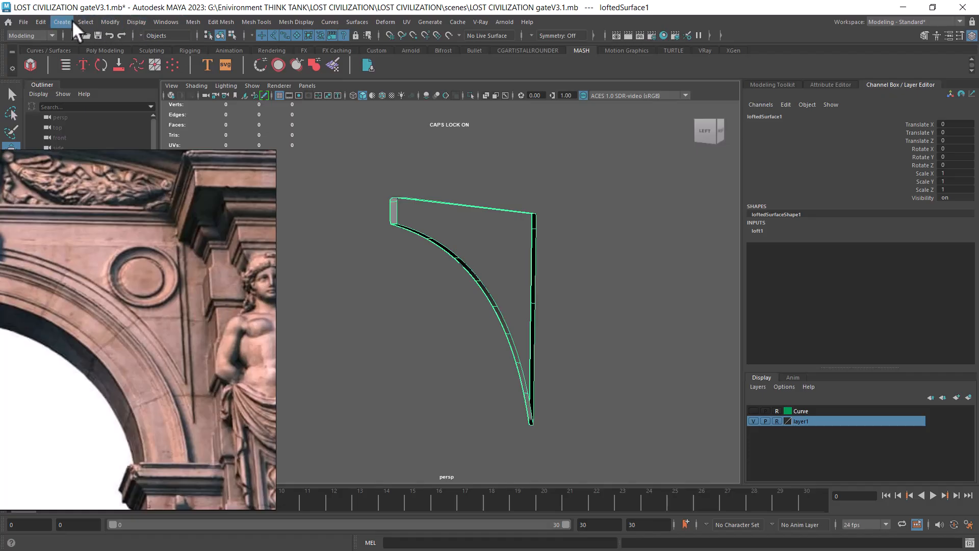
pyautogui.click(121, 22)
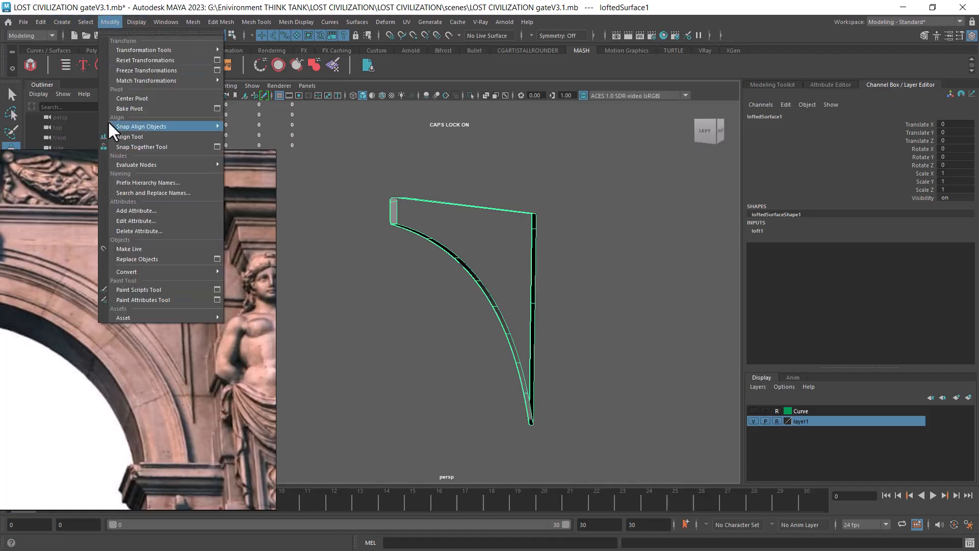
pyautogui.moveTo(183, 272)
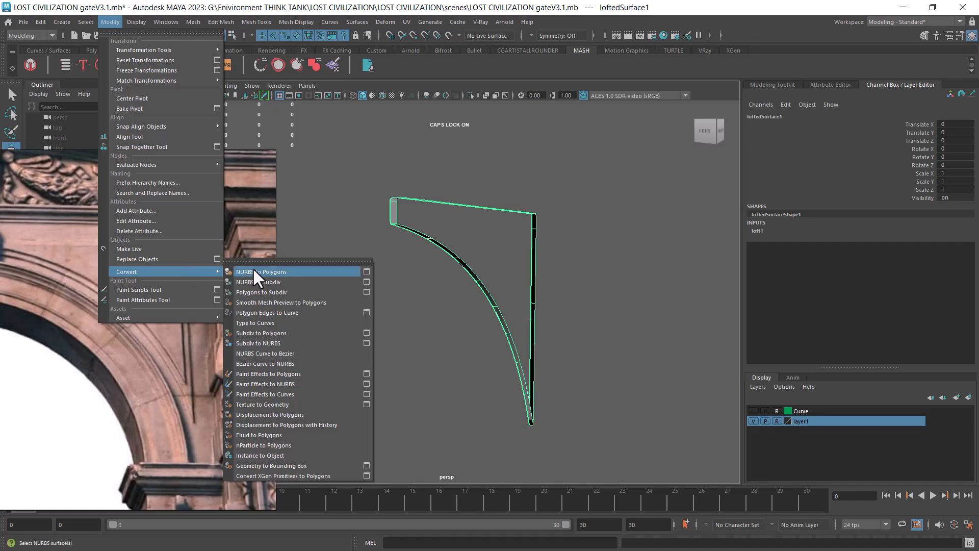
pyautogui.click(366, 270)
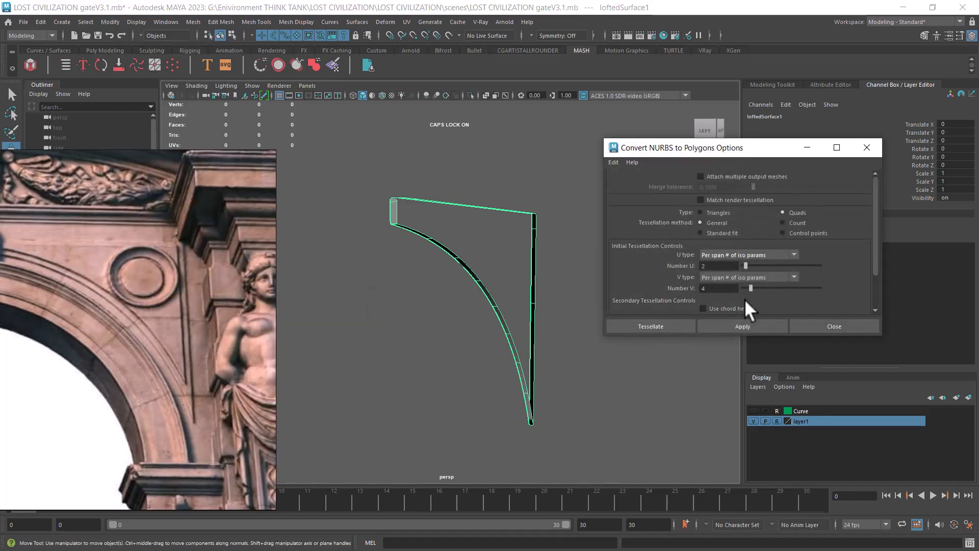
pyautogui.doubleClick(713, 288)
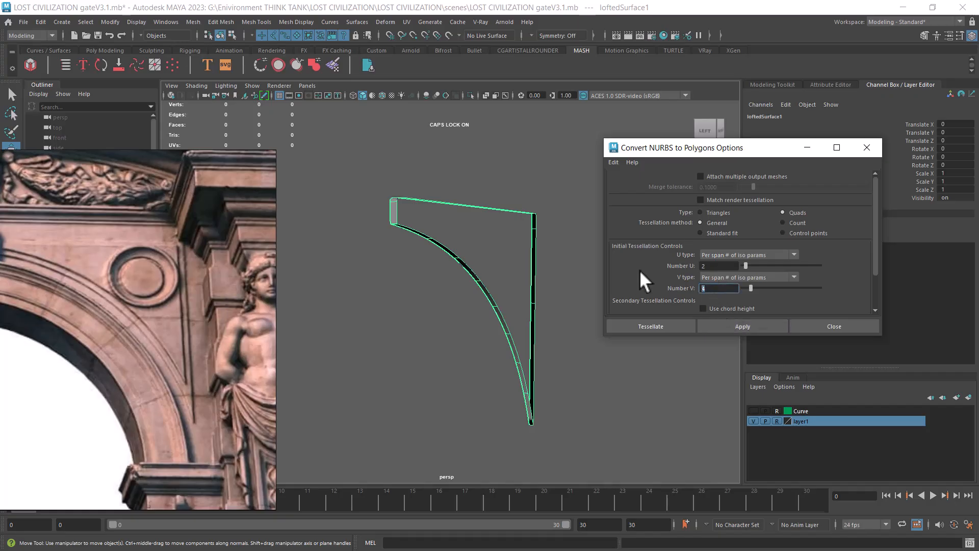
pyautogui.write('1')
pyautogui.click(730, 322)
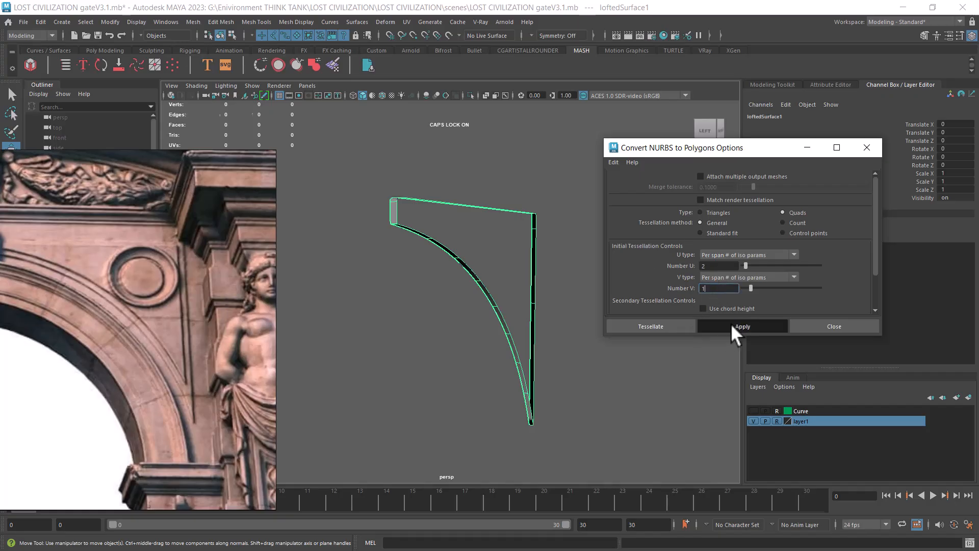
pyautogui.keyDown('alt'); pyautogui.moveTo(520, 378); pyautogui.dragTo(477, 308); pyautogui.keyUp('alt')
pyautogui.keyDown('alt'); pyautogui.moveTo(477, 310); pyautogui.dragTo(424, 300, button='middle'); pyautogui.keyUp('alt')
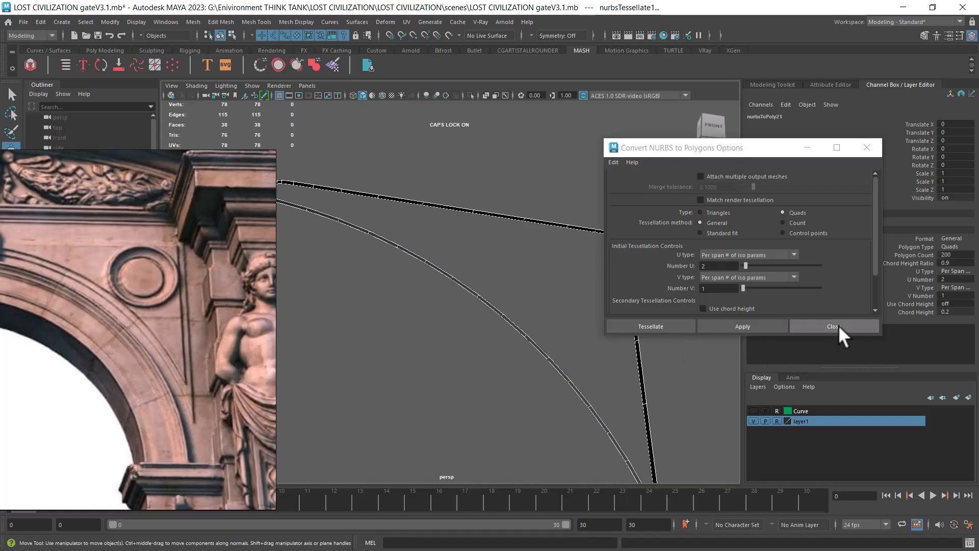
pyautogui.click(833, 326)
# Step: Select all the spandrel curves and surfaces and delete their construction history
pyautogui.click(634, 280)
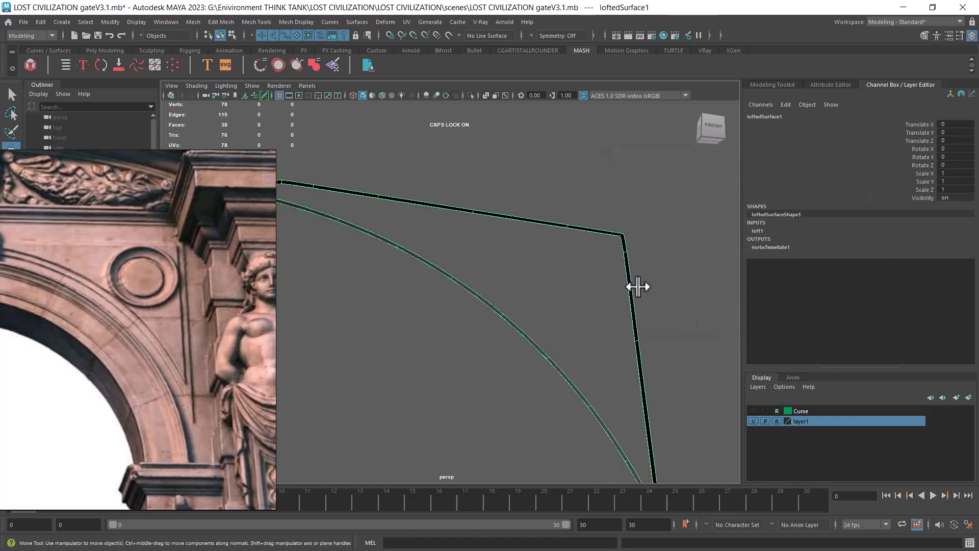
pyautogui.scroll(-3, 633, 387)
pyautogui.moveTo(649, 209); pyautogui.dragTo(460, 344)
pyautogui.click(39, 22)
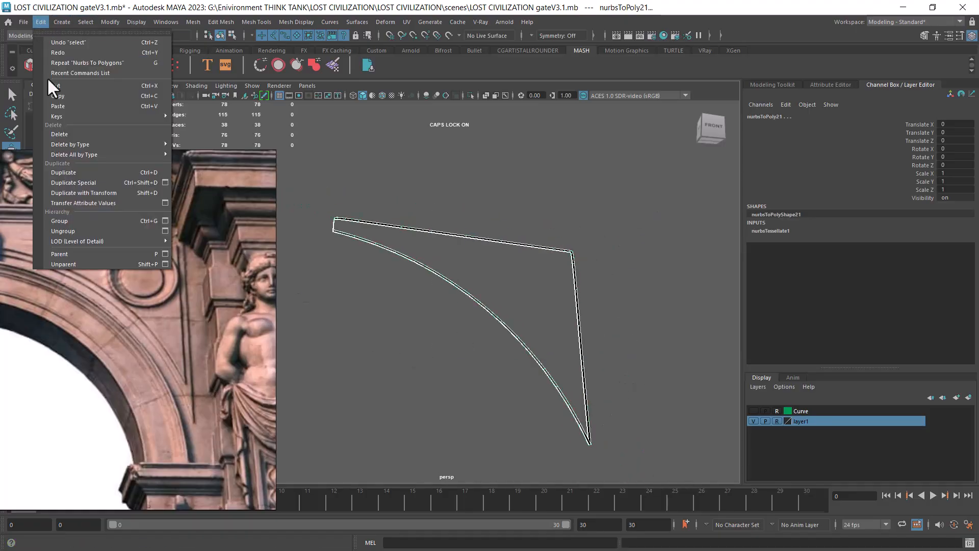
pyautogui.moveTo(135, 145)
pyautogui.click(226, 145)
pyautogui.click(633, 293)
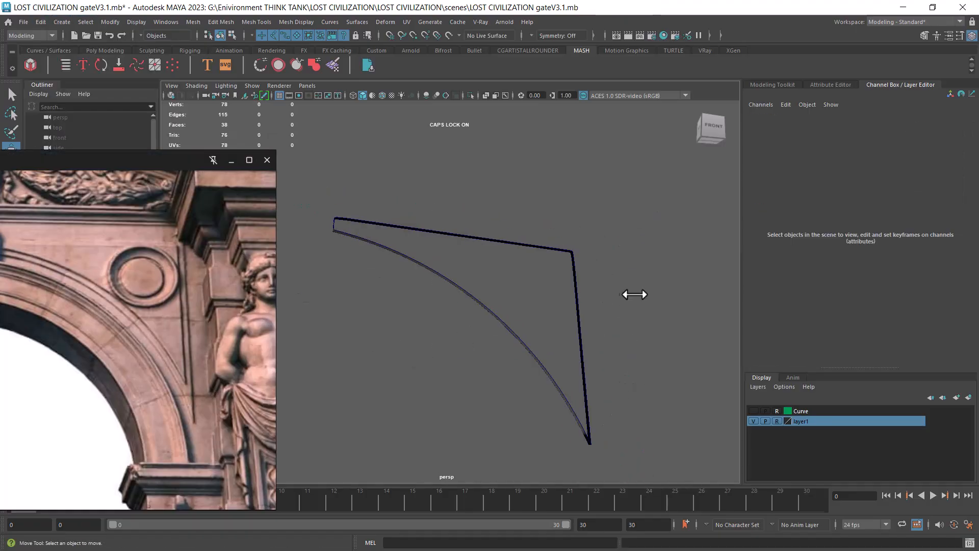
# Step: Hide the polygon strip, turn off the selection of curves and select the lofted surface
pyautogui.click(578, 287)
pyautogui.keyDown('alt'); pyautogui.moveTo(573, 308); pyautogui.dragTo(618, 324); pyautogui.keyUp('alt')
pyautogui.rightClick(635, 237)
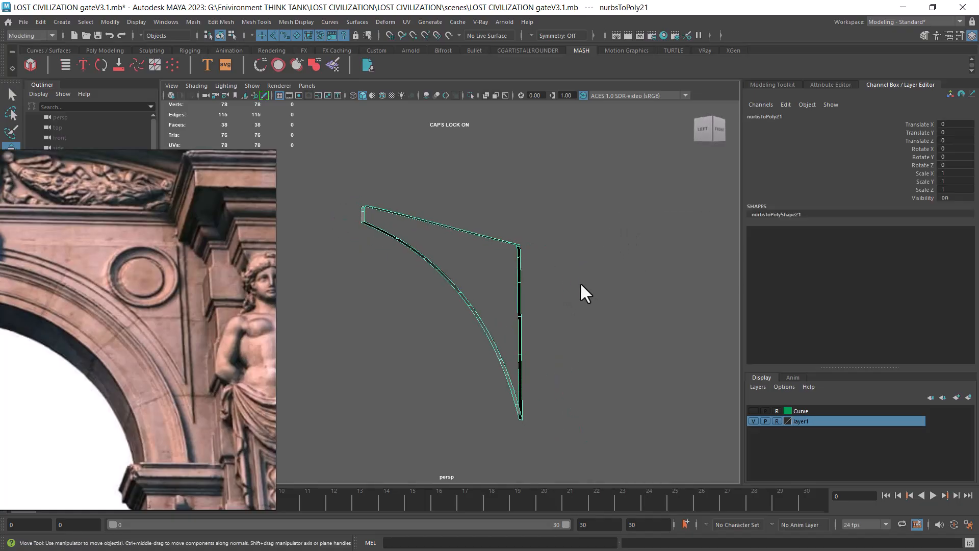
pyautogui.press('h')
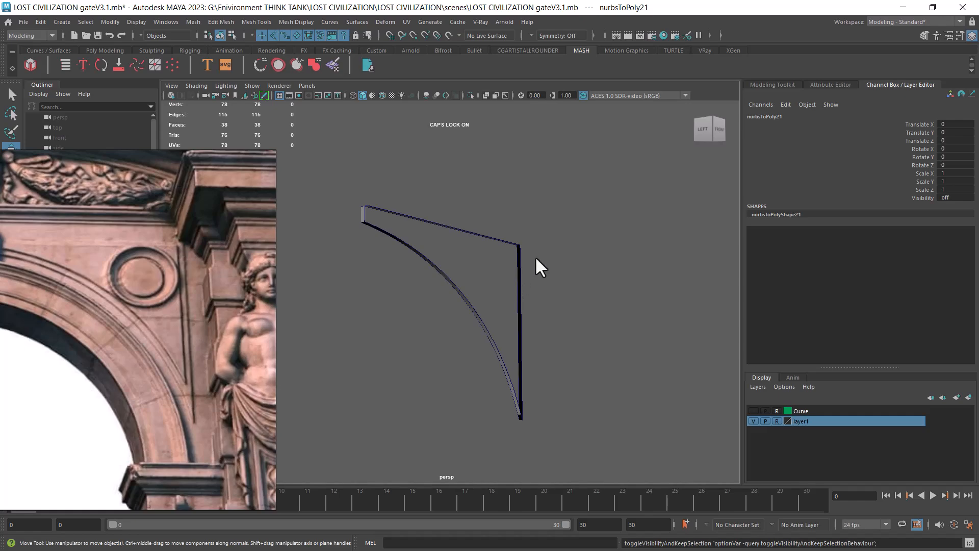
pyautogui.click(513, 256)
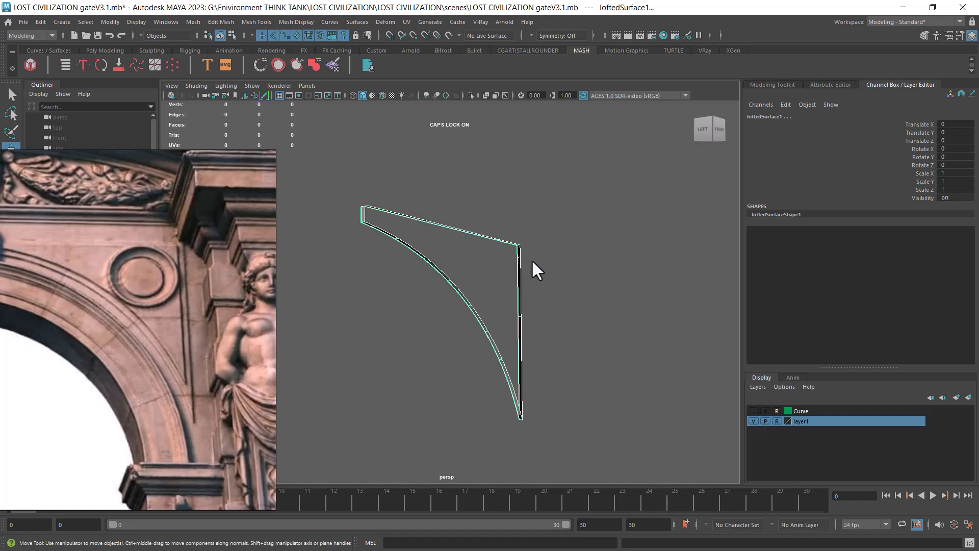
pyautogui.click(532, 258)
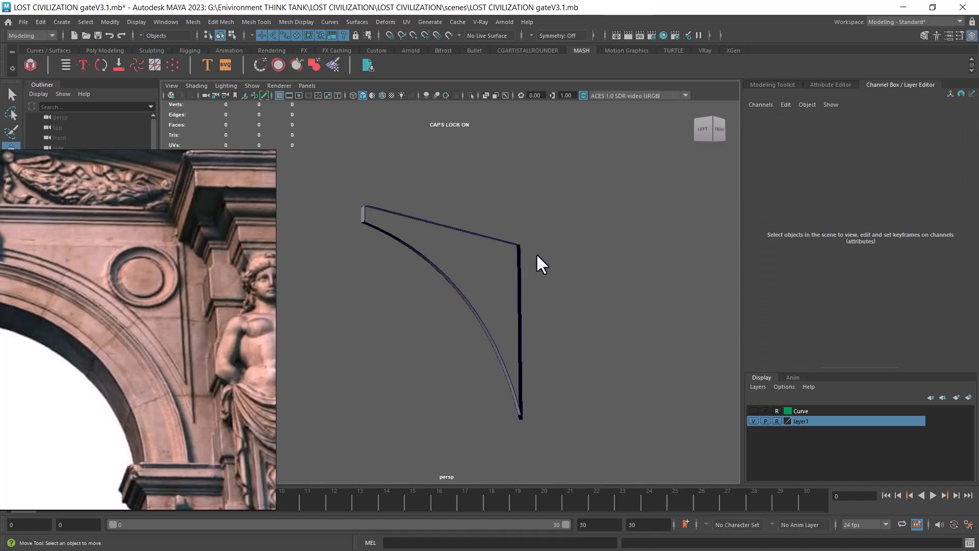
pyautogui.click(522, 275)
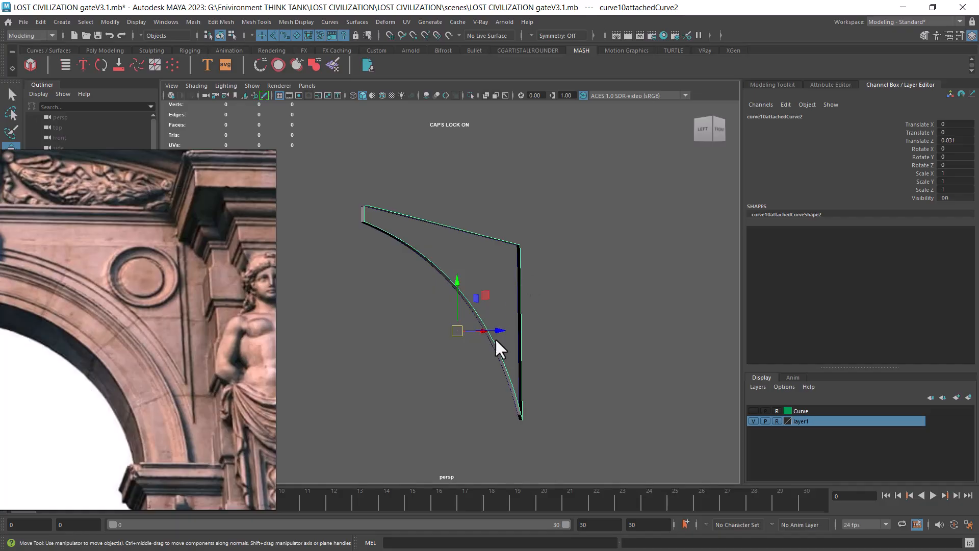
pyautogui.click(287, 36)
pyautogui.moveTo(456, 322); pyautogui.dragTo(457, 323)
pyautogui.click(437, 264)
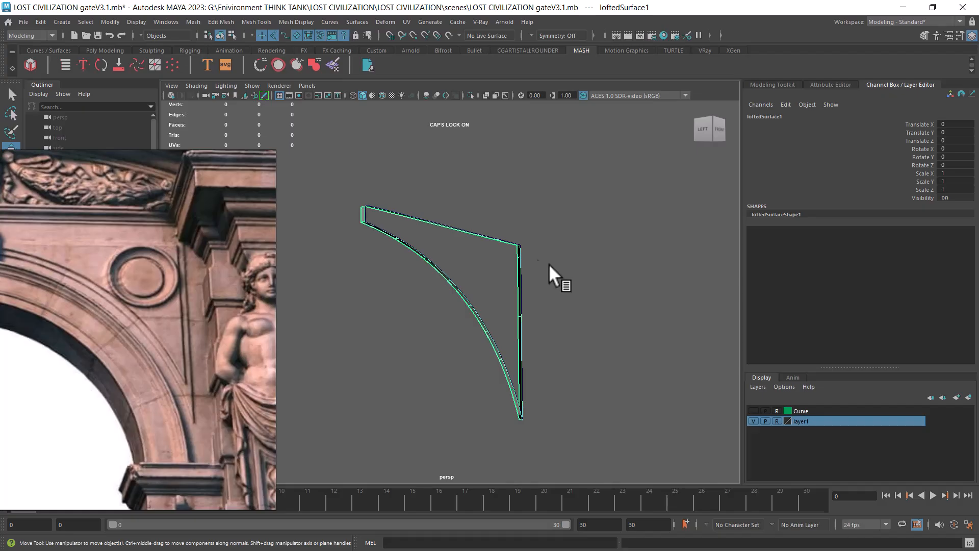
# Step: Show the hidden polygon strip again, select it and hide all unselected objects
pyautogui.click(580, 337)
pyautogui.hotkey('ctrl', 'shift', 'h')
pyautogui.click(461, 298)
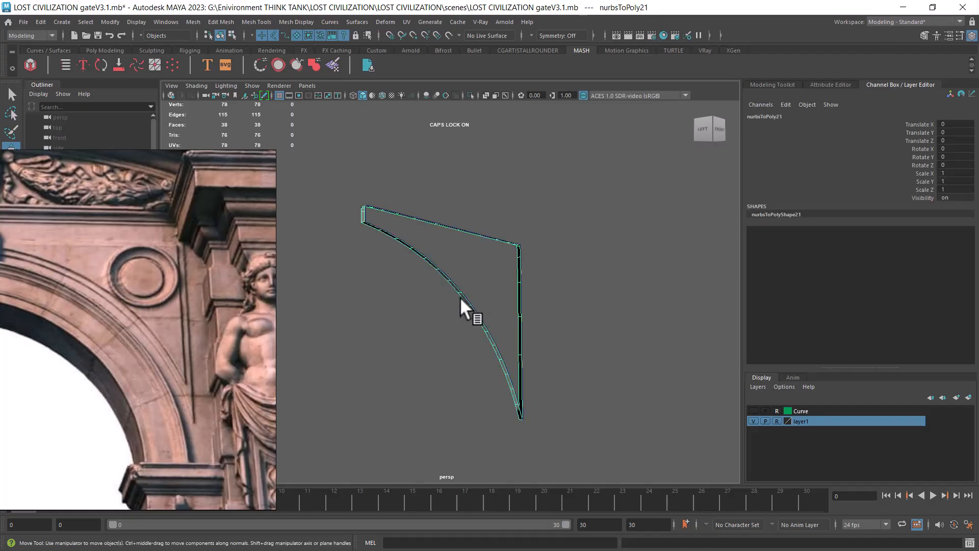
pyautogui.scroll(3, 460, 297)
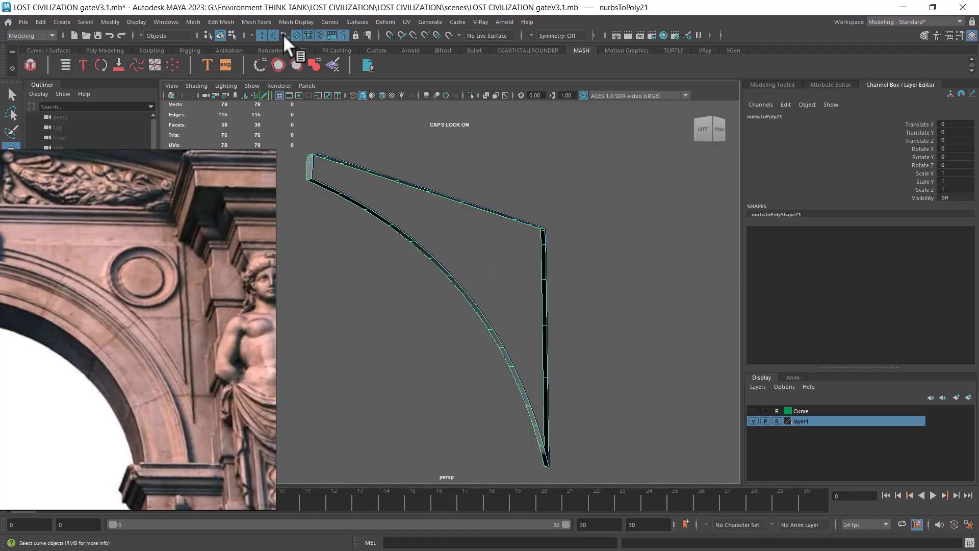
pyautogui.keyDown('alt'); pyautogui.moveTo(596, 362); pyautogui.dragTo(548, 370); pyautogui.keyUp('alt')
pyautogui.hotkey('alt', 'h')
pyautogui.keyDown('alt'); pyautogui.moveTo(625, 386); pyautogui.dragTo(580, 333); pyautogui.keyUp('alt')
pyautogui.click(507, 299)
pyautogui.click(532, 317)
# Step: Select all vertices of the polygon strip and merge them with a threshold of 0.0010
pyautogui.scroll(-3, 577, 330)
pyautogui.keyDown('alt'); pyautogui.moveTo(512, 255); pyautogui.dragTo(529, 302, button='middle'); pyautogui.keyUp('alt')
pyautogui.moveTo(575, 194); pyautogui.dragTo(481, 188, button='right')
pyautogui.scroll(-2, 559, 186)
pyautogui.moveTo(580, 150); pyautogui.dragTo(298, 401)
pyautogui.keyDown('alt'); pyautogui.moveTo(359, 377); pyautogui.dragTo(485, 332); pyautogui.keyUp('alt')
pyautogui.keyDown('alt'); pyautogui.moveTo(449, 250); pyautogui.dragTo(521, 357, button='middle'); pyautogui.keyUp('alt')
pyautogui.keyDown('alt'); pyautogui.moveTo(516, 334); pyautogui.dragTo(509, 299); pyautogui.keyUp('alt')
pyautogui.keyDown('shift'); pyautogui.moveTo(509, 299); pyautogui.dragTo(593, 224, button='right'); pyautogui.keyUp('shift')
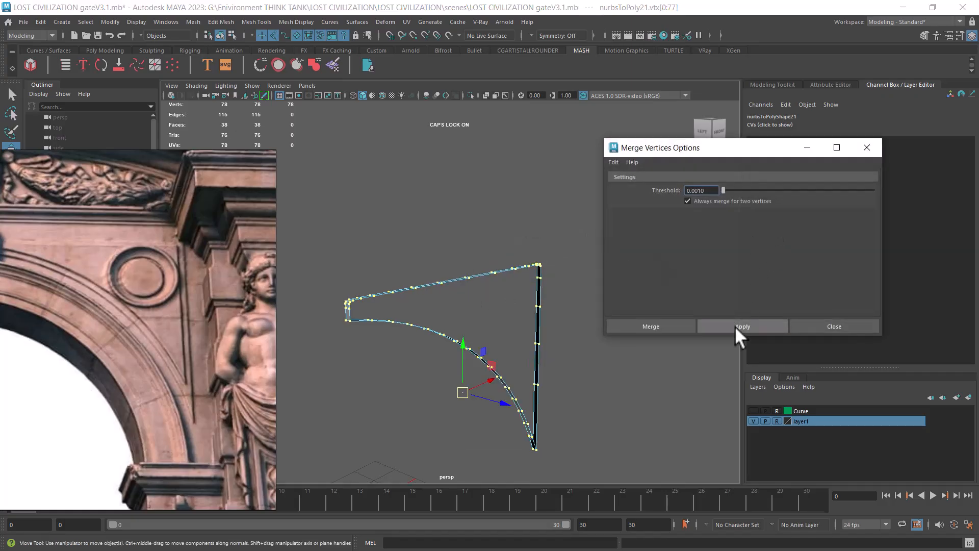
pyautogui.click(735, 327)
# Step: Open the Merge Border Edges options and check the continuity of the strip's border by selecting its edge loop
pyautogui.keyDown('alt'); pyautogui.moveTo(509, 347); pyautogui.dragTo(455, 322); pyautogui.keyUp('alt')
pyautogui.keyDown('alt'); pyautogui.moveTo(517, 335); pyautogui.dragTo(468, 245, button='middle'); pyautogui.keyUp('alt')
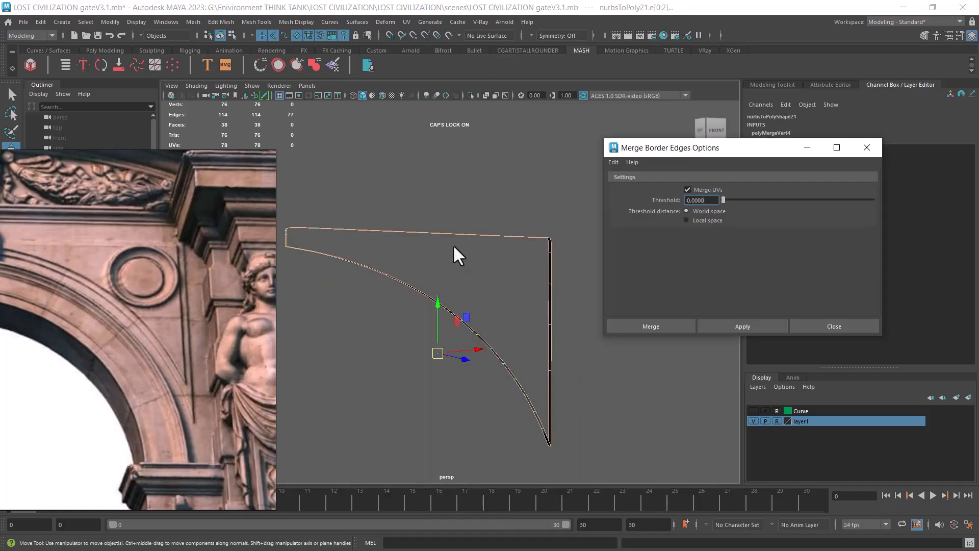
pyautogui.keyDown('alt'); pyautogui.moveTo(454, 253); pyautogui.dragTo(405, 256); pyautogui.keyUp('alt')
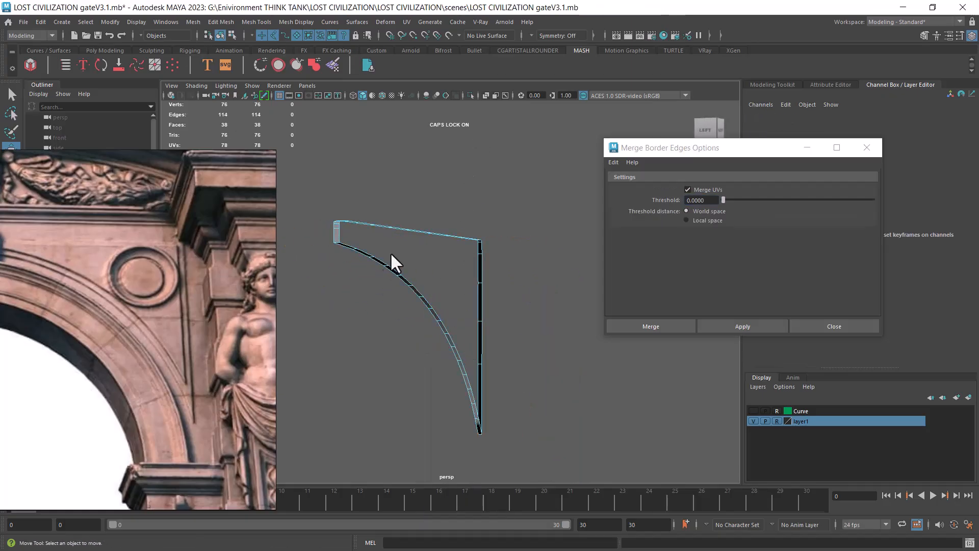
pyautogui.doubleClick(348, 243)
pyautogui.keyDown('alt'); pyautogui.moveTo(347, 243); pyautogui.dragTo(486, 295); pyautogui.keyUp('alt')
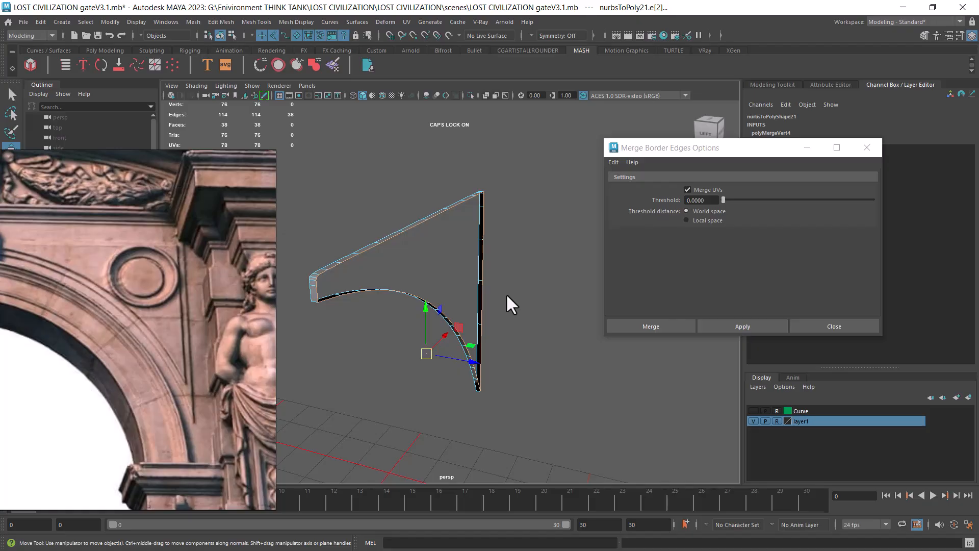
# Step: Bridge two pairs of opposite edges between the strip's upper and curved sides near the narrow end
pyautogui.keyDown('alt'); pyautogui.moveTo(426, 251); pyautogui.dragTo(388, 214); pyautogui.keyUp('alt')
pyautogui.keyDown('alt'); pyautogui.moveTo(449, 272); pyautogui.dragTo(421, 286); pyautogui.keyUp('alt')
pyautogui.click(415, 288)
pyautogui.keyDown('alt'); pyautogui.moveTo(420, 285); pyautogui.dragTo(426, 288, button='right'); pyautogui.keyUp('alt')
pyautogui.click(412, 280)
pyautogui.keyDown('shift'); pyautogui.click(415, 237); pyautogui.keyUp('shift')
pyautogui.keyDown('shift'); pyautogui.click(452, 249); pyautogui.keyUp('shift')
pyautogui.keyDown('shift'); pyautogui.click(443, 295); pyautogui.keyUp('shift')
pyautogui.keyDown('shift'); pyautogui.moveTo(514, 218); pyautogui.dragTo(499, 340, button='right'); pyautogui.keyUp('shift')
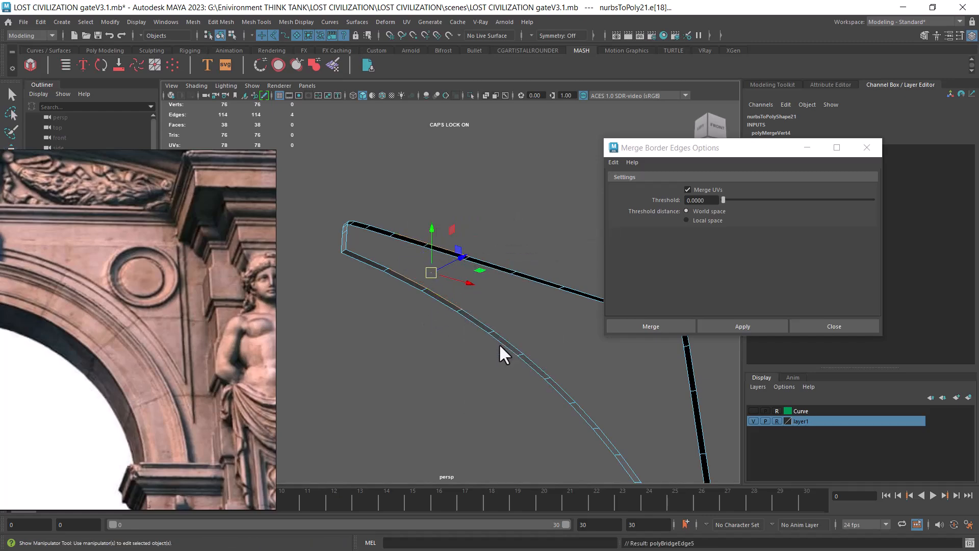
# Step: Bridge the next four pairs of opposite edges between the straight upper side and the arch curve
pyautogui.keyDown('alt'); pyautogui.moveTo(518, 309); pyautogui.dragTo(468, 271); pyautogui.keyUp('alt')
pyautogui.click(480, 251)
pyautogui.keyDown('shift'); pyautogui.click(471, 292); pyautogui.keyUp('shift')
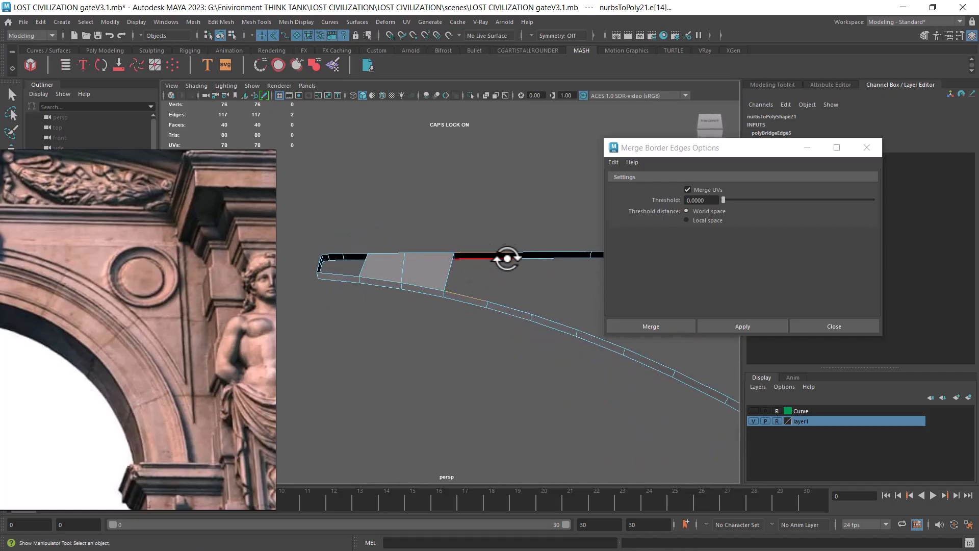
pyautogui.keyDown('shift'); pyautogui.click(538, 251); pyautogui.keyUp('shift')
pyautogui.keyDown('shift'); pyautogui.click(505, 308); pyautogui.keyUp('shift')
pyautogui.keyDown('alt'); pyautogui.moveTo(519, 327); pyautogui.dragTo(537, 260); pyautogui.keyUp('alt')
pyautogui.keyDown('shift'); pyautogui.click(537, 260); pyautogui.keyUp('shift')
pyautogui.keyDown('shift'); pyautogui.click(468, 328); pyautogui.keyUp('shift')
pyautogui.keyDown('alt'); pyautogui.moveTo(487, 372); pyautogui.dragTo(476, 346, button='right'); pyautogui.keyUp('alt')
pyautogui.keyDown('alt'); pyautogui.moveTo(561, 347); pyautogui.dragTo(479, 357, button='middle'); pyautogui.keyUp('alt')
pyautogui.keyDown('alt'); pyautogui.moveTo(479, 356); pyautogui.dragTo(497, 318, button='right'); pyautogui.keyUp('alt')
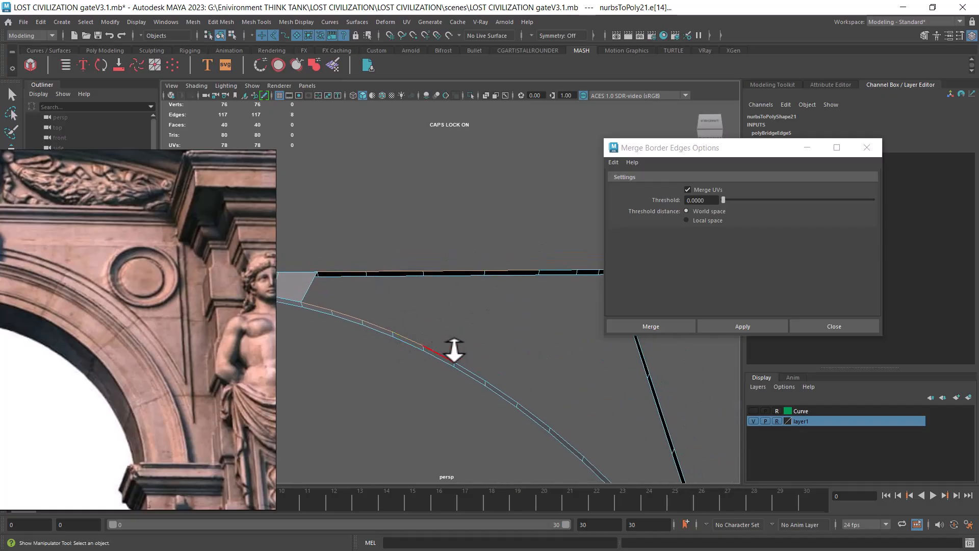
pyautogui.press('g')
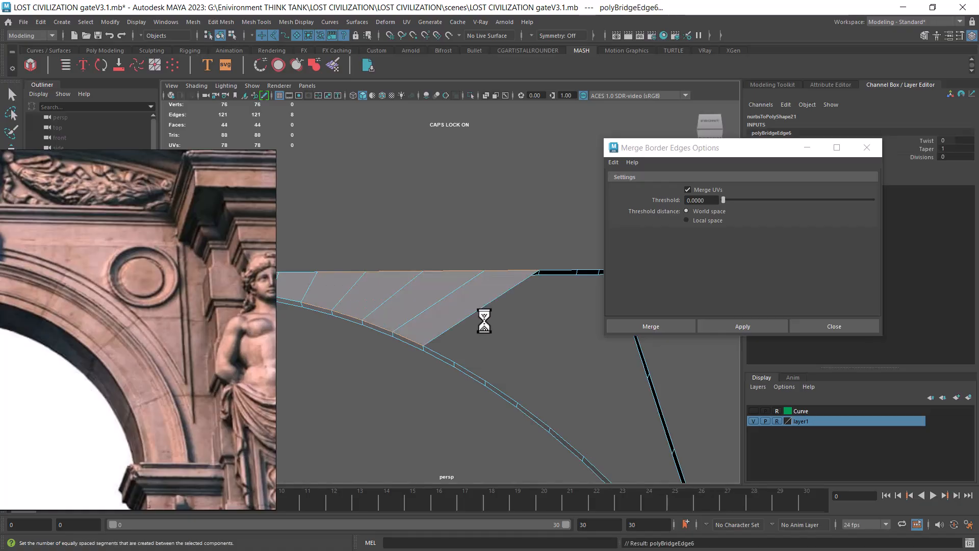
pyautogui.keyDown('alt'); pyautogui.moveTo(516, 350); pyautogui.dragTo(437, 308); pyautogui.keyUp('alt')
pyautogui.click(437, 307)
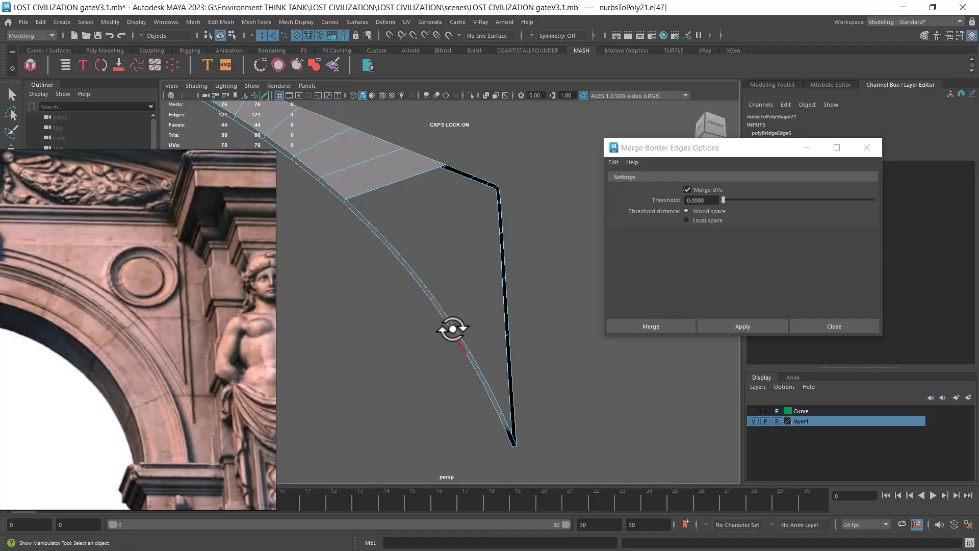
pyautogui.keyDown('shift'); pyautogui.click(457, 329); pyautogui.keyUp('shift')
pyautogui.keyDown('shift'); pyautogui.click(473, 361); pyautogui.keyUp('shift')
pyautogui.keyDown('shift'); pyautogui.click(495, 399); pyautogui.keyUp('shift')
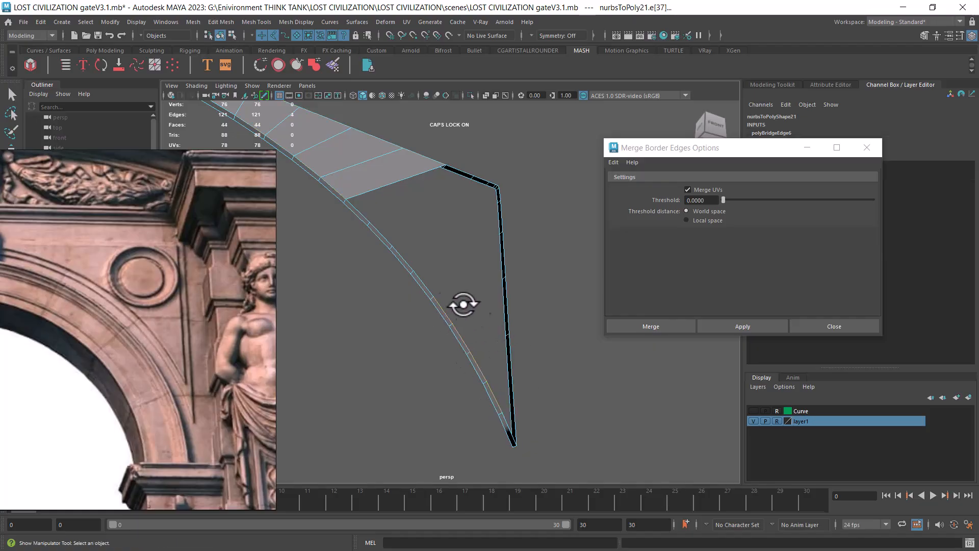
pyautogui.keyDown('shift'); pyautogui.click(407, 262); pyautogui.keyUp('shift')
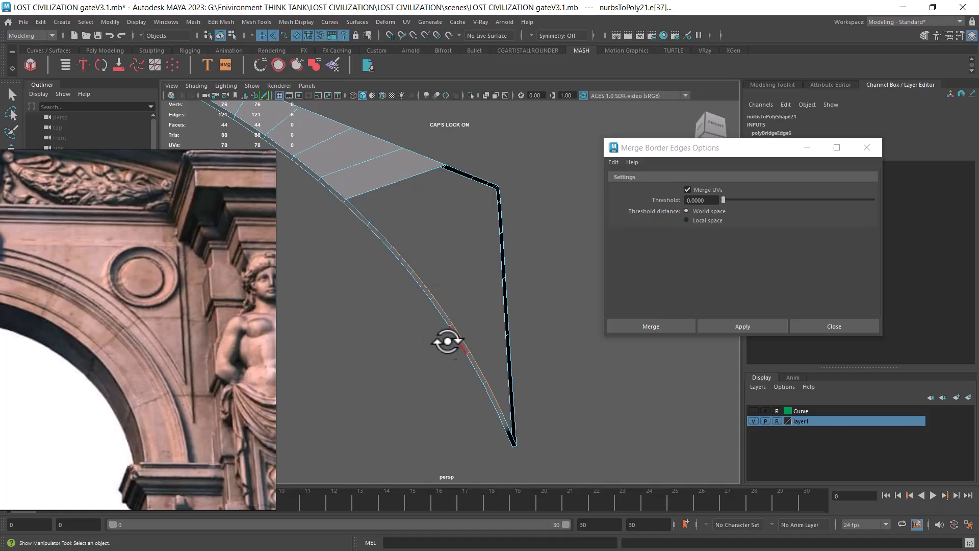
pyautogui.keyDown('alt'); pyautogui.moveTo(494, 208); pyautogui.dragTo(477, 227); pyautogui.keyUp('alt')
pyautogui.keyDown('alt'); pyautogui.moveTo(476, 227); pyautogui.dragTo(498, 304, button='right'); pyautogui.keyUp('alt')
pyautogui.keyDown('alt'); pyautogui.moveTo(513, 216); pyautogui.dragTo(515, 226, button='middle'); pyautogui.keyUp('alt')
pyautogui.keyDown('alt'); pyautogui.moveTo(496, 311); pyautogui.dragTo(527, 332); pyautogui.keyUp('alt')
pyautogui.keyDown('alt'); pyautogui.moveTo(527, 333); pyautogui.dragTo(493, 267, button='middle'); pyautogui.keyUp('alt')
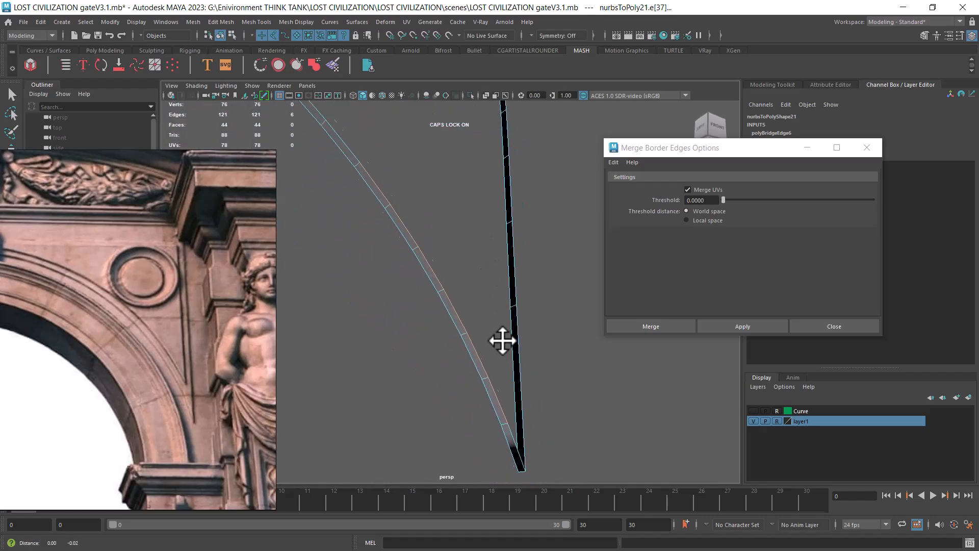
pyautogui.keyDown('alt'); pyautogui.moveTo(512, 373); pyautogui.dragTo(506, 332, button='middle'); pyautogui.keyUp('alt')
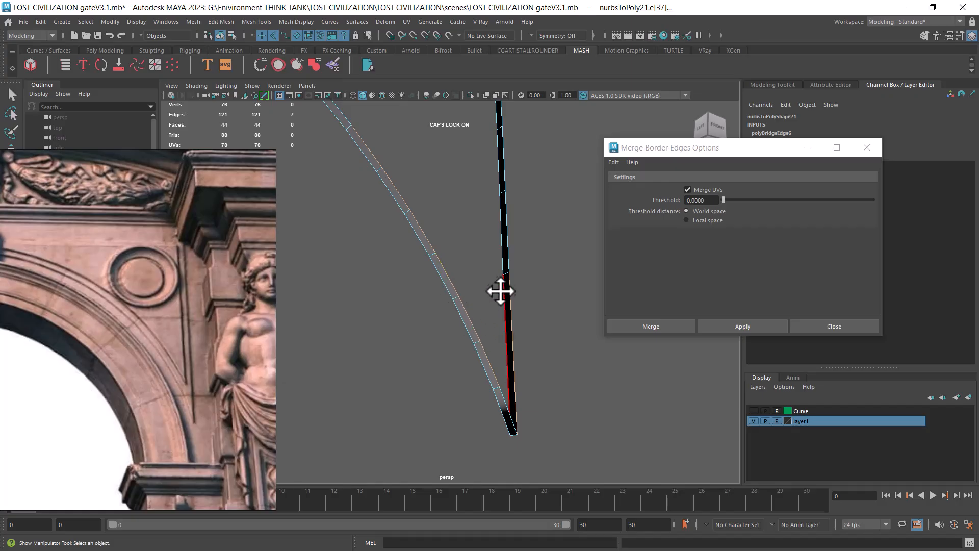
# Step: Bridge the next six edges of the arch curve to the six opposite edges running around the panel's upper corner
pyautogui.keyDown('alt'); pyautogui.moveTo(497, 191); pyautogui.dragTo(485, 361, button='middle'); pyautogui.keyUp('alt')
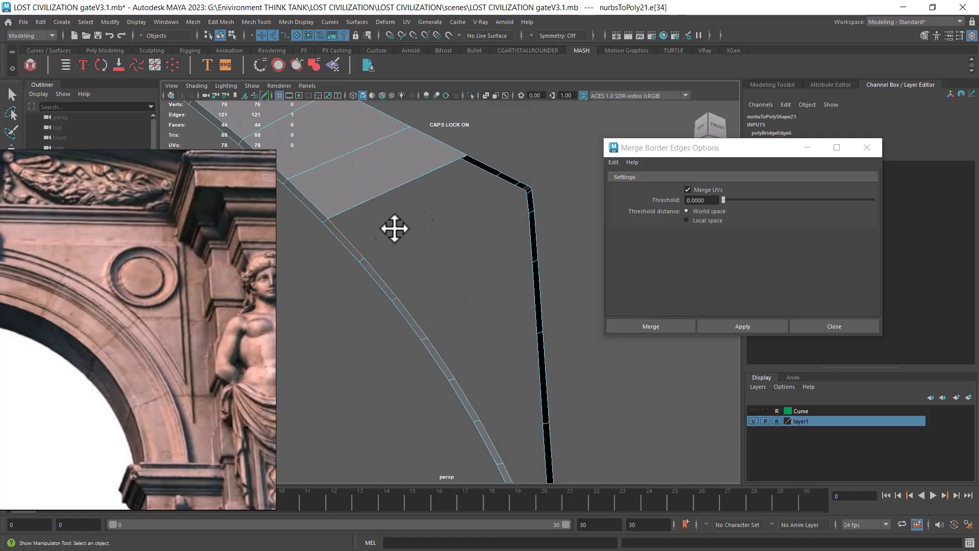
pyautogui.keyDown('shift'); pyautogui.click(478, 163); pyautogui.keyUp('shift')
pyautogui.keyDown('shift'); pyautogui.click(387, 280); pyautogui.keyUp('shift')
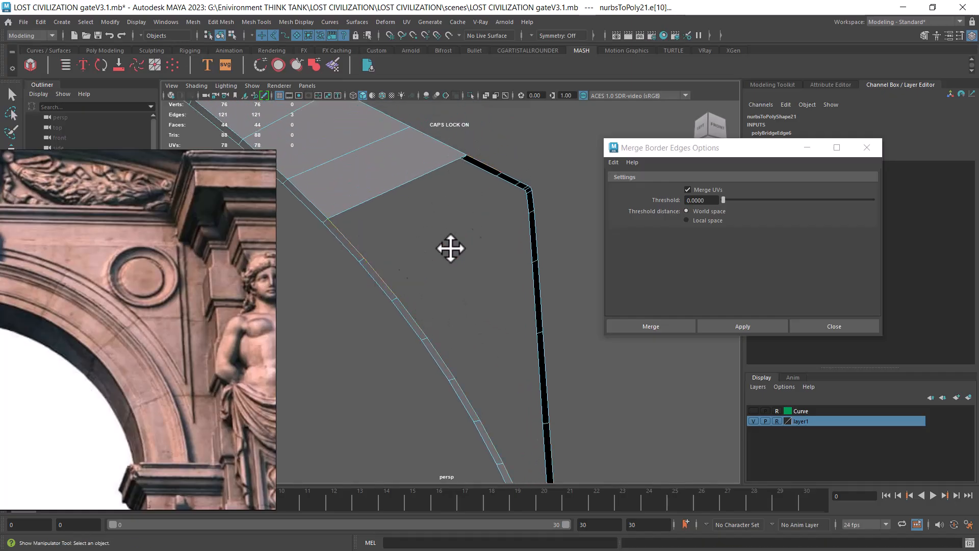
pyautogui.keyDown('shift'); pyautogui.click(421, 317); pyautogui.keyUp('shift')
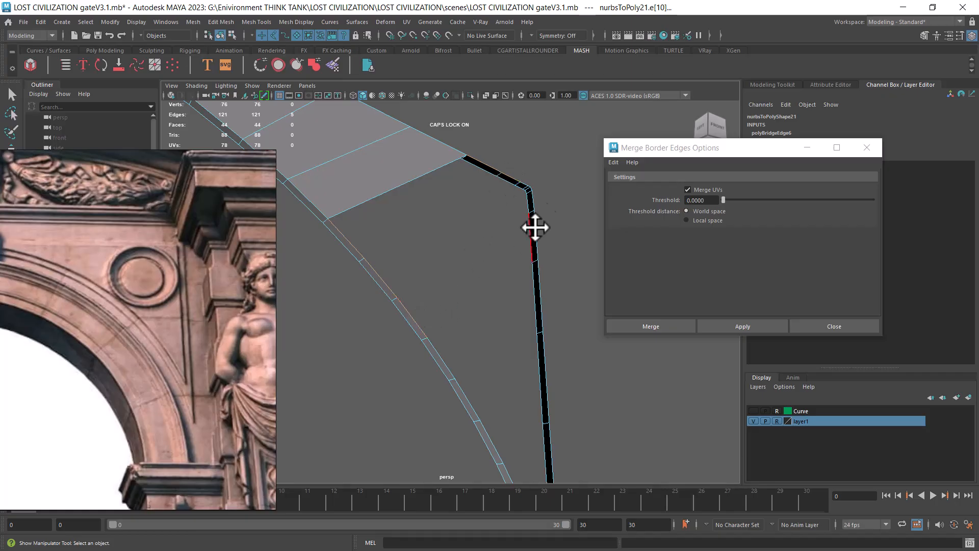
pyautogui.keyDown('shift'); pyautogui.click(523, 182); pyautogui.keyUp('shift')
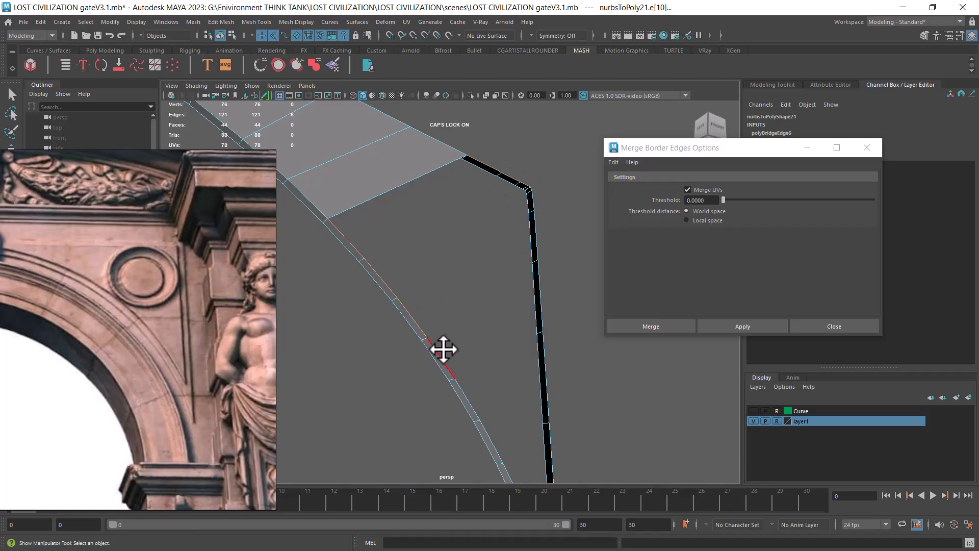
pyautogui.keyDown('shift'); pyautogui.click(439, 351); pyautogui.keyUp('shift')
pyautogui.keyDown('alt'); pyautogui.moveTo(529, 201); pyautogui.dragTo(455, 205); pyautogui.keyUp('alt')
pyautogui.keyDown('alt'); pyautogui.moveTo(456, 205); pyautogui.dragTo(424, 161, button='right'); pyautogui.keyUp('alt')
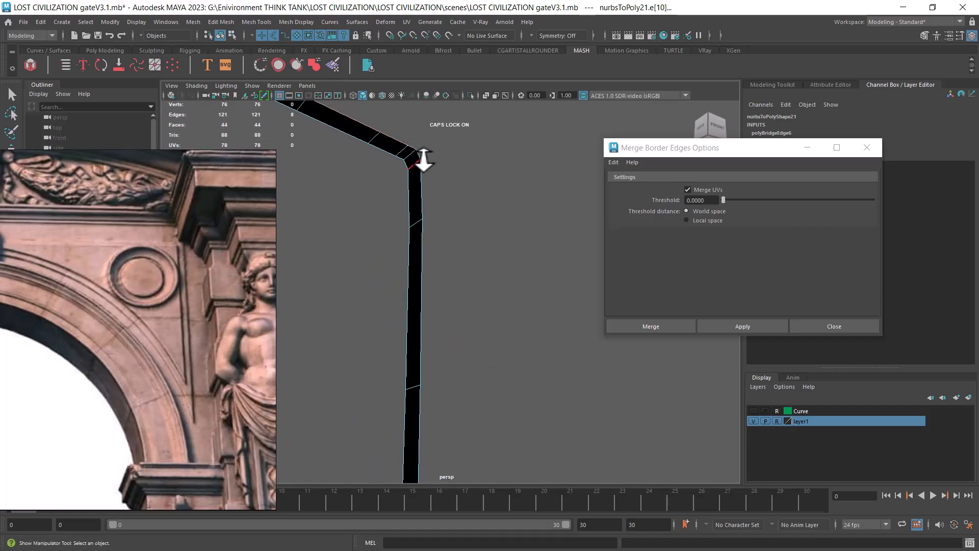
pyautogui.keyDown('alt'); pyautogui.moveTo(433, 293); pyautogui.dragTo(468, 212, button='middle'); pyautogui.keyUp('alt')
pyautogui.keyDown('alt'); pyautogui.moveTo(467, 212); pyautogui.dragTo(519, 186, button='right'); pyautogui.keyUp('alt')
pyautogui.keyDown('shift'); pyautogui.click(422, 416); pyautogui.keyUp('shift')
pyautogui.keyDown('alt'); pyautogui.moveTo(469, 343); pyautogui.dragTo(480, 189, button='middle'); pyautogui.keyUp('alt')
pyautogui.keyDown('shift'); pyautogui.click(484, 302); pyautogui.keyUp('shift')
pyautogui.keyDown('alt'); pyautogui.moveTo(471, 373); pyautogui.dragTo(471, 312, button='right'); pyautogui.keyUp('alt')
pyautogui.keyDown('alt'); pyautogui.moveTo(482, 326); pyautogui.dragTo(452, 335); pyautogui.keyUp('alt')
pyautogui.keyDown('alt'); pyautogui.moveTo(453, 335); pyautogui.dragTo(454, 271, button='right'); pyautogui.keyUp('alt')
pyautogui.keyDown('alt'); pyautogui.moveTo(454, 271); pyautogui.dragTo(469, 332, button='middle'); pyautogui.keyUp('alt')
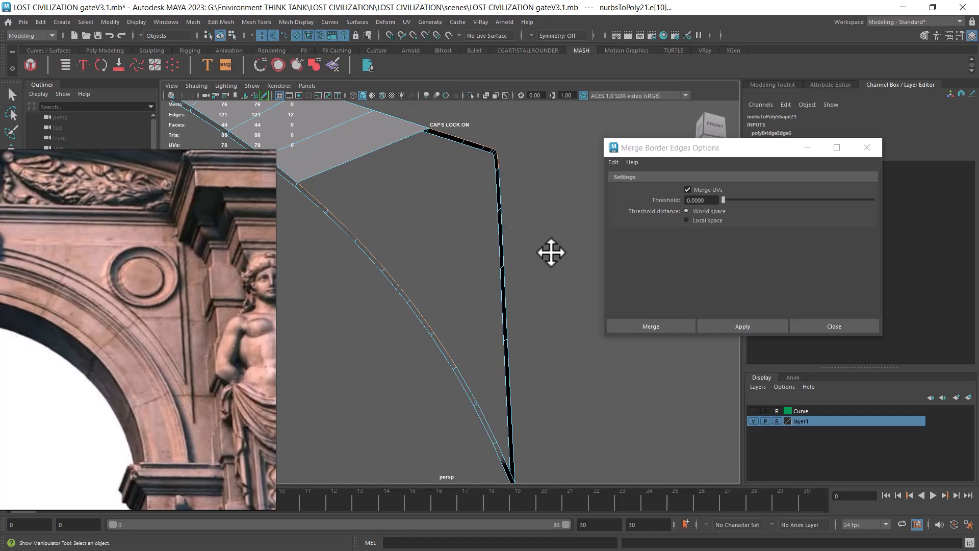
pyautogui.keyDown('shift'); pyautogui.moveTo(551, 251); pyautogui.dragTo(547, 302, button='right'); pyautogui.keyUp('shift')
pyautogui.keyDown('shift'); pyautogui.moveTo(545, 381); pyautogui.dragTo(543, 375, button='right'); pyautogui.keyUp('shift')
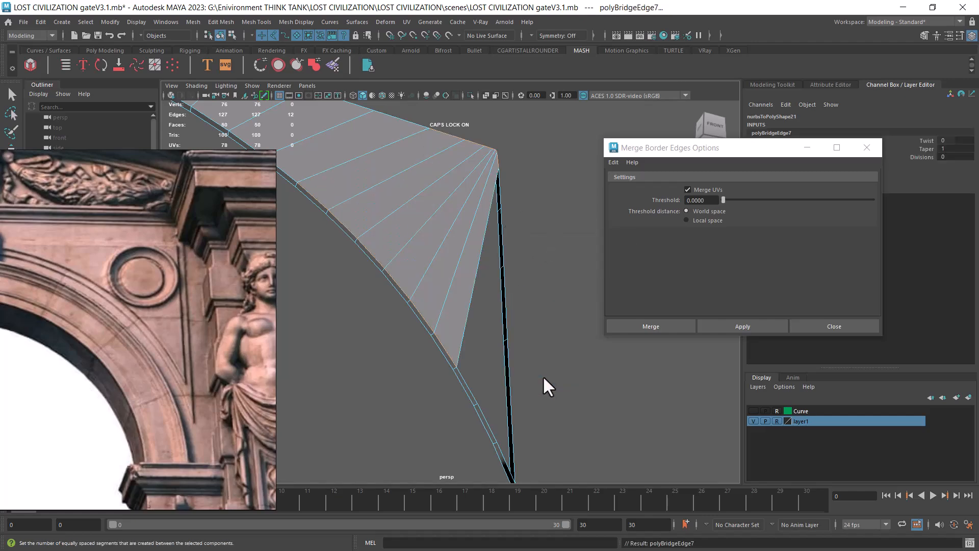
pyautogui.click(490, 190)
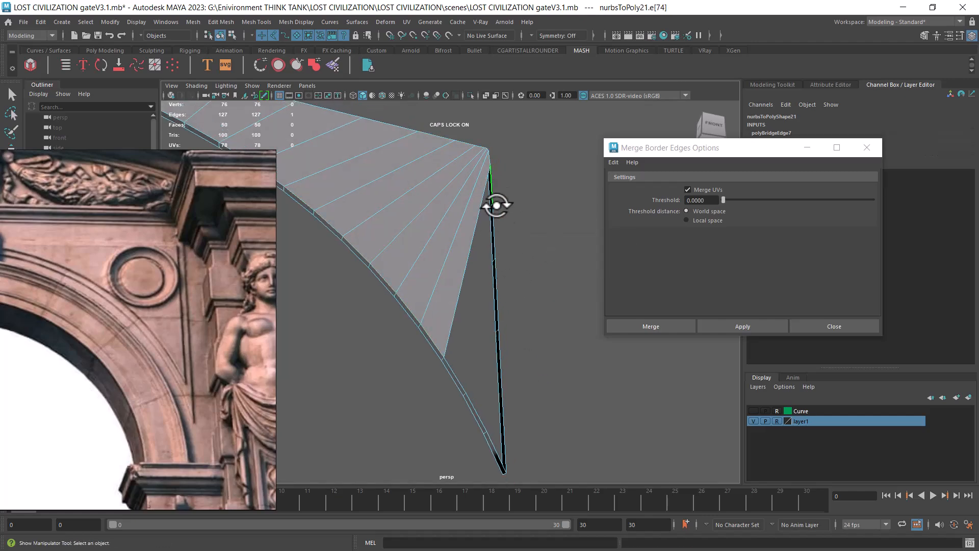
pyautogui.keyDown('shift'); pyautogui.click(458, 372); pyautogui.keyUp('shift')
pyautogui.keyDown('shift'); pyautogui.click(494, 229); pyautogui.keyUp('shift')
pyautogui.keyDown('shift'); pyautogui.click(498, 297); pyautogui.keyUp('shift')
pyautogui.moveTo(555, 407)
pyautogui.keyDown('alt'); pyautogui.mouseDown()
pyautogui.moveTo(563, 407)
pyautogui.moveTo(556, 403)
pyautogui.mouseUp(); pyautogui.keyUp('alt')
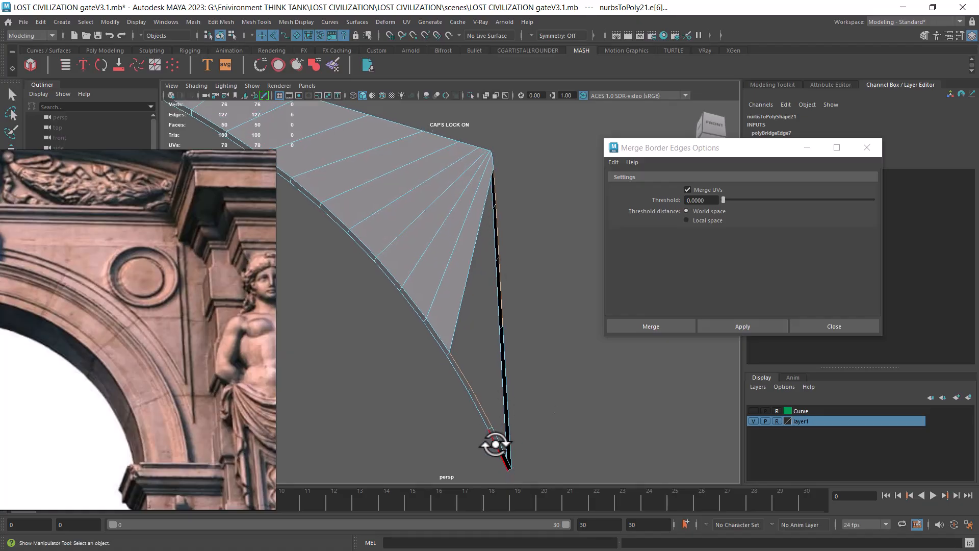
pyautogui.keyDown('alt'); pyautogui.moveTo(503, 256); pyautogui.dragTo(455, 295); pyautogui.keyUp('alt')
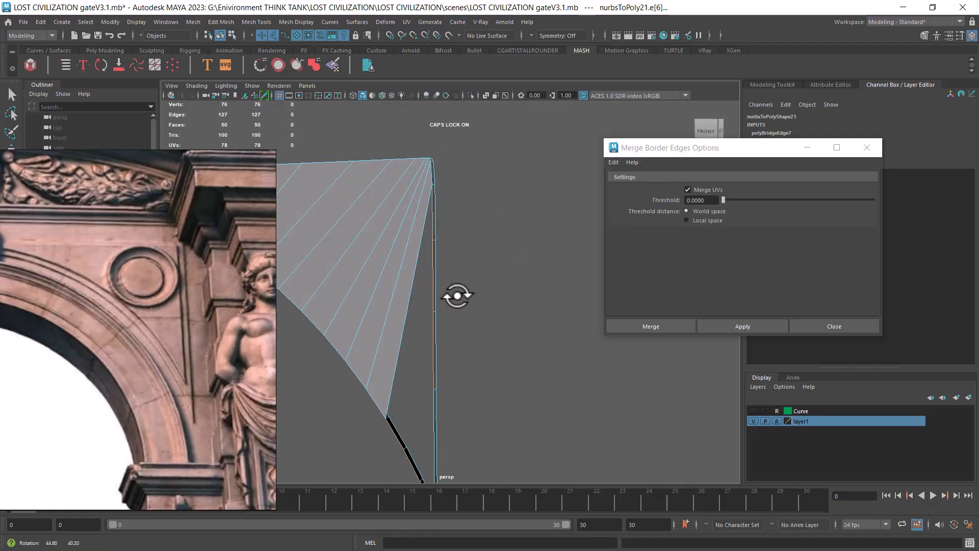
# Step: Collapse one edge segment on the straight vertical side of the spandrel strip
pyautogui.keyDown('alt'); pyautogui.moveTo(450, 285); pyautogui.dragTo(469, 307, button='right'); pyautogui.keyUp('alt')
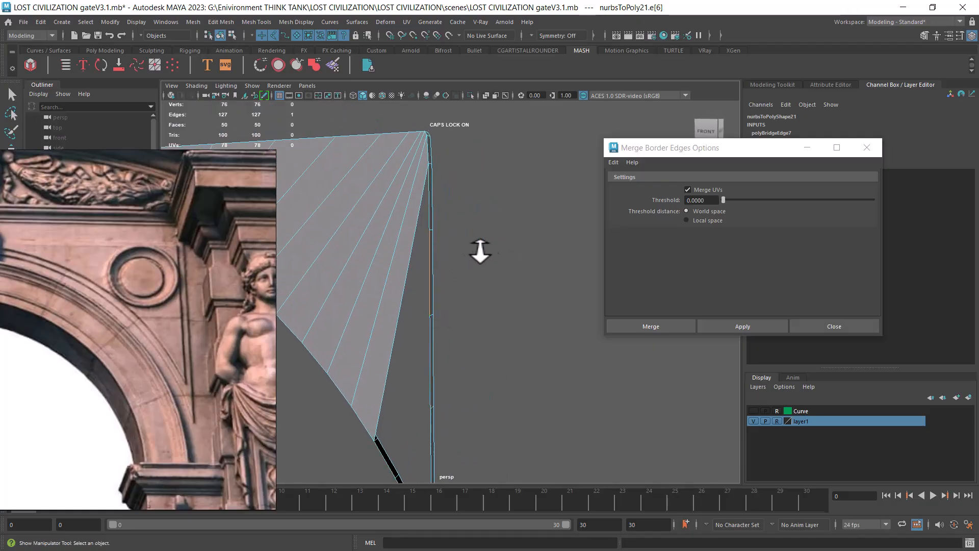
pyautogui.keyDown('shift'); pyautogui.moveTo(497, 187); pyautogui.dragTo(368, 164, button='right'); pyautogui.keyUp('shift')
# Step: Try to bridge the remaining vertical-side edges to the arch-curve edges down to the lower tip
pyautogui.click(428, 269)
pyautogui.keyDown('alt'); pyautogui.moveTo(460, 326); pyautogui.dragTo(470, 227, button='middle'); pyautogui.keyUp('alt')
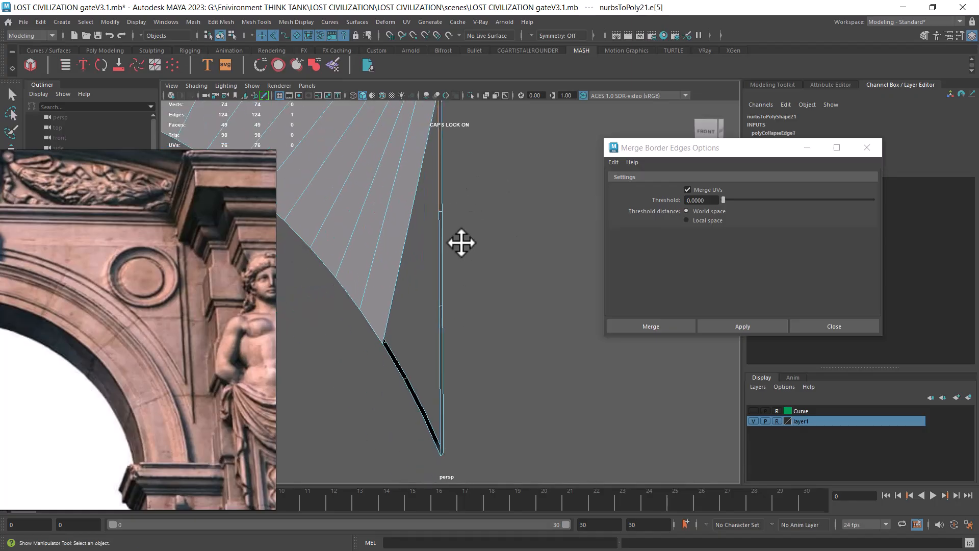
pyautogui.keyDown('shift'); pyautogui.click(437, 250); pyautogui.keyUp('shift')
pyautogui.keyDown('shift'); pyautogui.click(437, 343); pyautogui.keyUp('shift')
pyautogui.keyDown('alt'); pyautogui.moveTo(443, 359); pyautogui.dragTo(489, 377); pyautogui.keyUp('alt')
pyautogui.keyDown('alt'); pyautogui.moveTo(500, 374); pyautogui.dragTo(497, 392, button='right'); pyautogui.keyUp('alt')
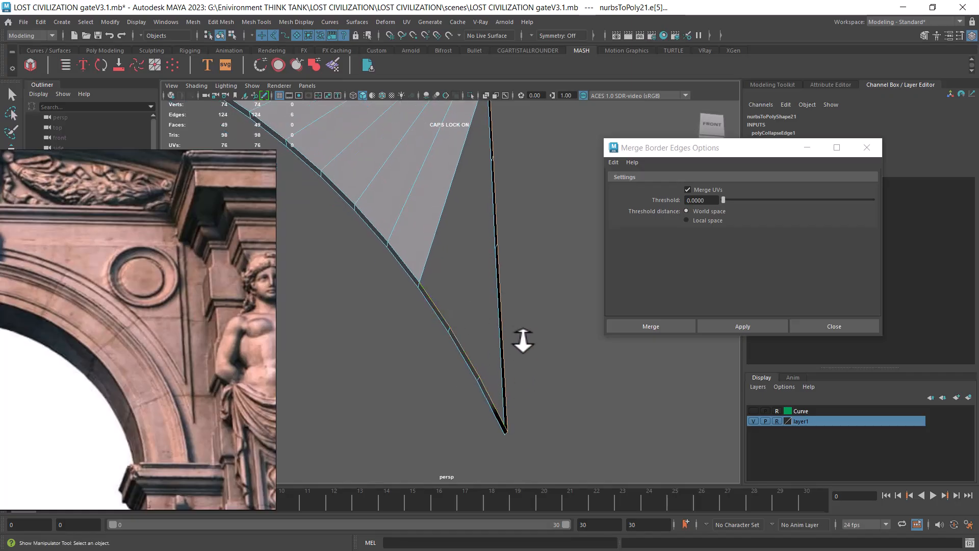
pyautogui.keyDown('alt'); pyautogui.moveTo(518, 340); pyautogui.dragTo(488, 204, button='right'); pyautogui.keyUp('alt')
pyautogui.keyDown('shift'); pyautogui.moveTo(552, 213); pyautogui.dragTo(539, 337, button='right'); pyautogui.keyUp('shift')
pyautogui.click(539, 343)
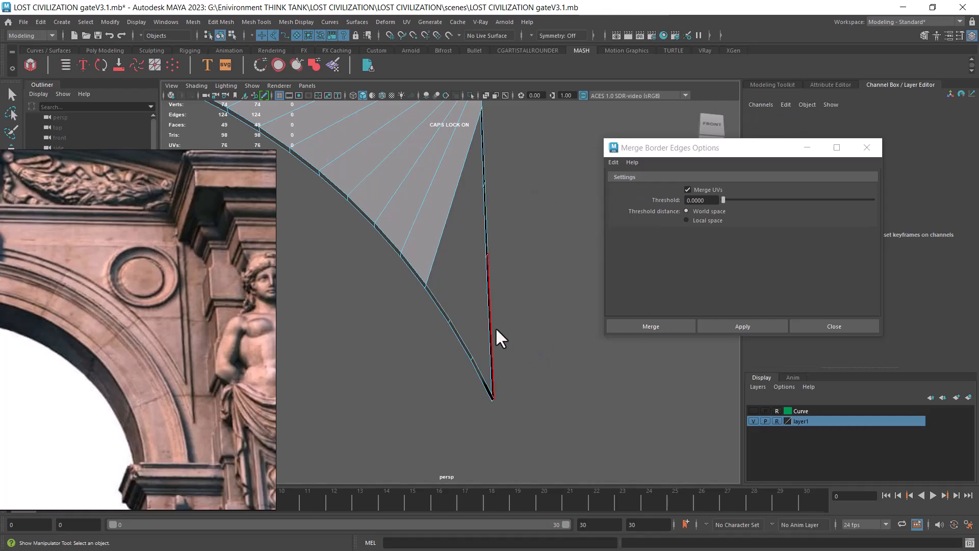
# Step: Bridge two more edge pairs between the vertical side and the arch curve, and fill the remaining hole at the lower tip
pyautogui.keyDown('alt'); pyautogui.moveTo(497, 317); pyautogui.dragTo(500, 294); pyautogui.keyUp('alt')
pyautogui.click(485, 216)
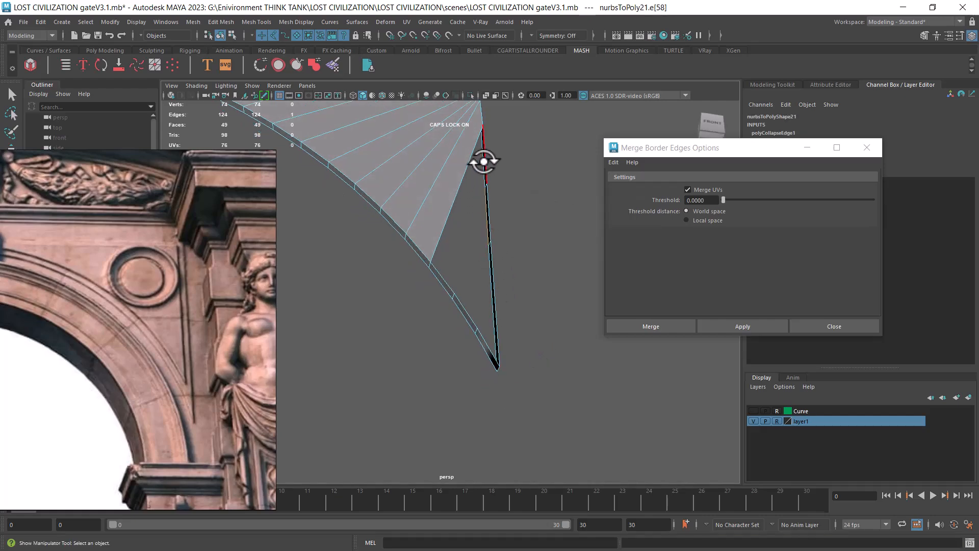
pyautogui.keyDown('shift'); pyautogui.click(485, 160); pyautogui.keyUp('shift')
pyautogui.keyDown('shift'); pyautogui.click(444, 280); pyautogui.keyUp('shift')
pyautogui.keyDown('shift'); pyautogui.click(472, 297); pyautogui.keyUp('shift')
pyautogui.keyDown('shift'); pyautogui.moveTo(534, 235); pyautogui.dragTo(534, 260, button='right'); pyautogui.keyUp('shift')
pyautogui.keyDown('shift'); pyautogui.moveTo(525, 358); pyautogui.dragTo(526, 358, button='right'); pyautogui.keyUp('shift')
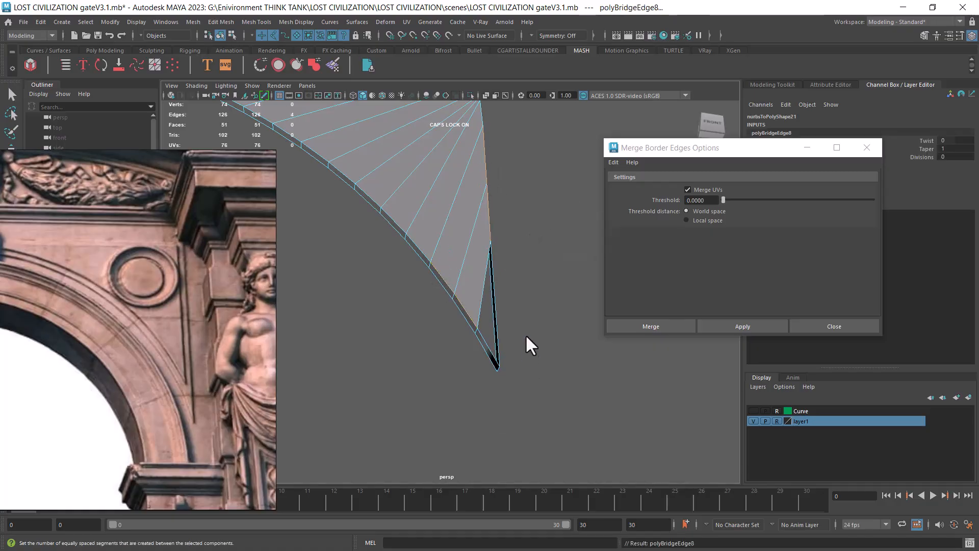
pyautogui.keyDown('shift'); pyautogui.moveTo(543, 261); pyautogui.dragTo(430, 306, button='right'); pyautogui.keyUp('shift')
pyautogui.keyDown('alt'); pyautogui.moveTo(420, 309); pyautogui.dragTo(542, 359, button='middle'); pyautogui.keyUp('alt')
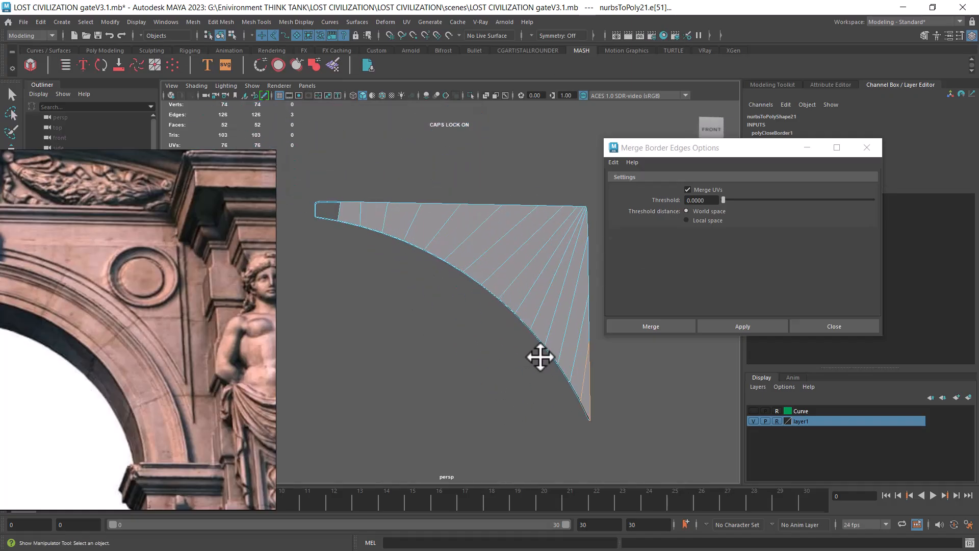
# Step: Split the lower strip segment at the panel's narrow end into three segments with two edge ring splits
pyautogui.keyDown('alt'); pyautogui.moveTo(356, 218); pyautogui.dragTo(418, 252, button='middle'); pyautogui.keyUp('alt')
pyautogui.keyDown('alt'); pyautogui.moveTo(418, 252); pyautogui.dragTo(476, 320, button='right'); pyautogui.keyUp('alt')
pyautogui.keyDown('alt'); pyautogui.moveTo(448, 260); pyautogui.dragTo(472, 320, button='middle'); pyautogui.keyUp('alt')
pyautogui.keyDown('alt'); pyautogui.moveTo(408, 290); pyautogui.dragTo(447, 307, button='right'); pyautogui.keyUp('alt')
pyautogui.keyDown('alt'); pyautogui.moveTo(447, 307); pyautogui.dragTo(414, 279); pyautogui.keyUp('alt')
pyautogui.keyDown('alt'); pyautogui.moveTo(444, 291); pyautogui.dragTo(490, 316, button='middle'); pyautogui.keyUp('alt')
pyautogui.keyDown('alt'); pyautogui.moveTo(398, 281); pyautogui.dragTo(418, 292, button='right'); pyautogui.keyUp('alt')
pyautogui.keyDown('alt'); pyautogui.moveTo(418, 292); pyautogui.dragTo(416, 326, button='middle'); pyautogui.keyUp('alt')
pyautogui.keyDown('alt'); pyautogui.moveTo(403, 311); pyautogui.dragTo(421, 329, button='right'); pyautogui.keyUp('alt')
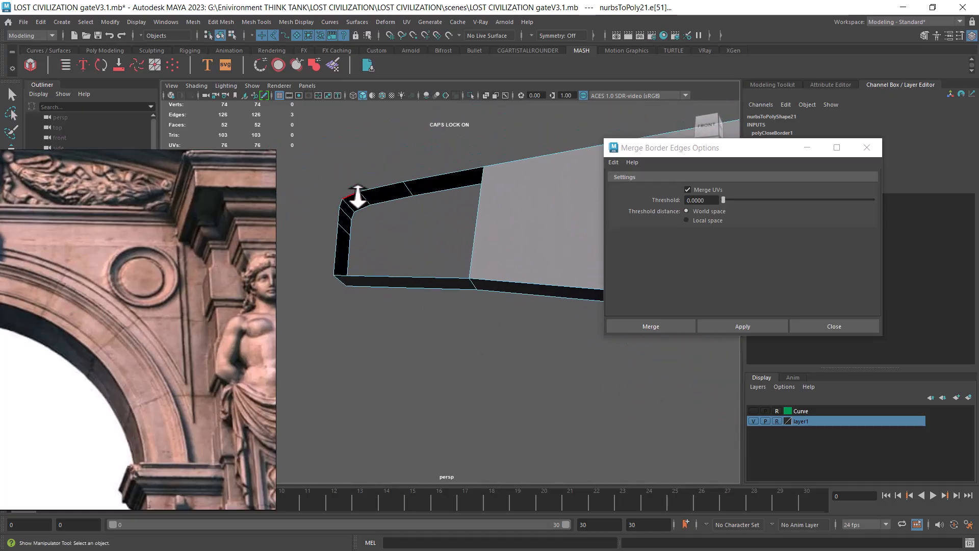
pyautogui.click(426, 178)
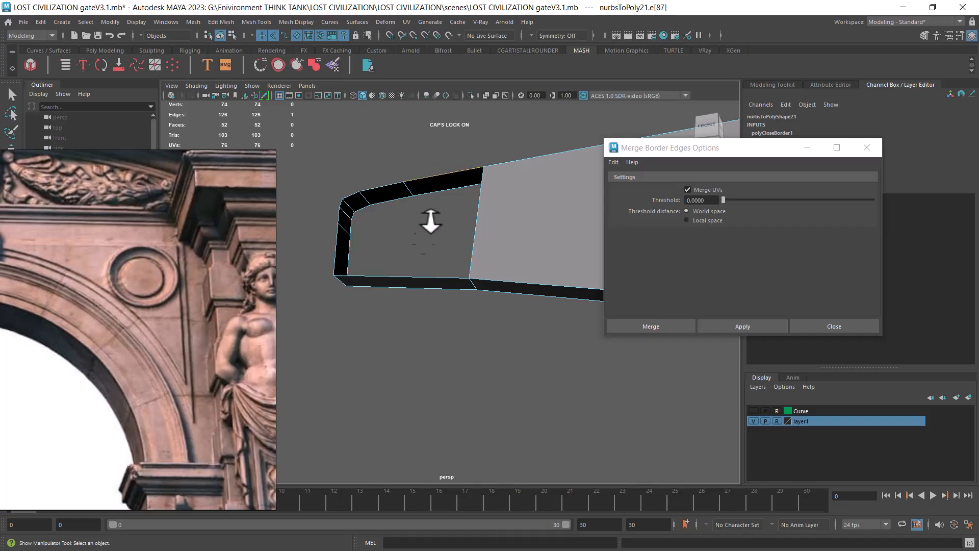
pyautogui.keyDown('ctrl'); pyautogui.moveTo(404, 253); pyautogui.dragTo(384, 271, button='right'); pyautogui.keyUp('ctrl')
pyautogui.click(383, 277)
pyautogui.keyDown('ctrl'); pyautogui.rightClick(442, 232); pyautogui.keyUp('ctrl')
pyautogui.keyDown('ctrl'); pyautogui.moveTo(441, 232); pyautogui.dragTo(521, 358, button='right'); pyautogui.keyUp('ctrl')
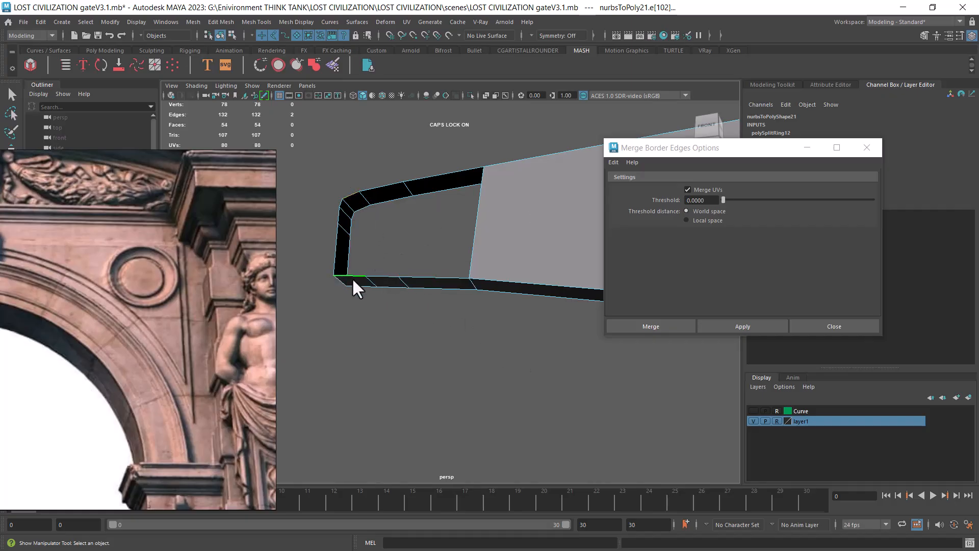
# Step: Bridge the three pairs of upper and lower edges that close the panel's opening at the narrow end
pyautogui.keyDown('shift'); pyautogui.click(384, 275); pyautogui.keyUp('shift')
pyautogui.keyDown('shift'); pyautogui.click(440, 170); pyautogui.keyUp('shift')
pyautogui.keyDown('shift'); pyautogui.click(423, 275); pyautogui.keyUp('shift')
pyautogui.keyDown('shift'); pyautogui.moveTo(418, 216); pyautogui.dragTo(410, 340, button='right'); pyautogui.keyUp('shift')
pyautogui.keyDown('alt'); pyautogui.moveTo(411, 342); pyautogui.dragTo(457, 343); pyautogui.keyUp('alt')
pyautogui.keyDown('alt'); pyautogui.moveTo(456, 343); pyautogui.dragTo(478, 340, button='right'); pyautogui.keyUp('alt')
pyautogui.keyDown('alt'); pyautogui.moveTo(472, 307); pyautogui.dragTo(466, 280, button='middle'); pyautogui.keyUp('alt')
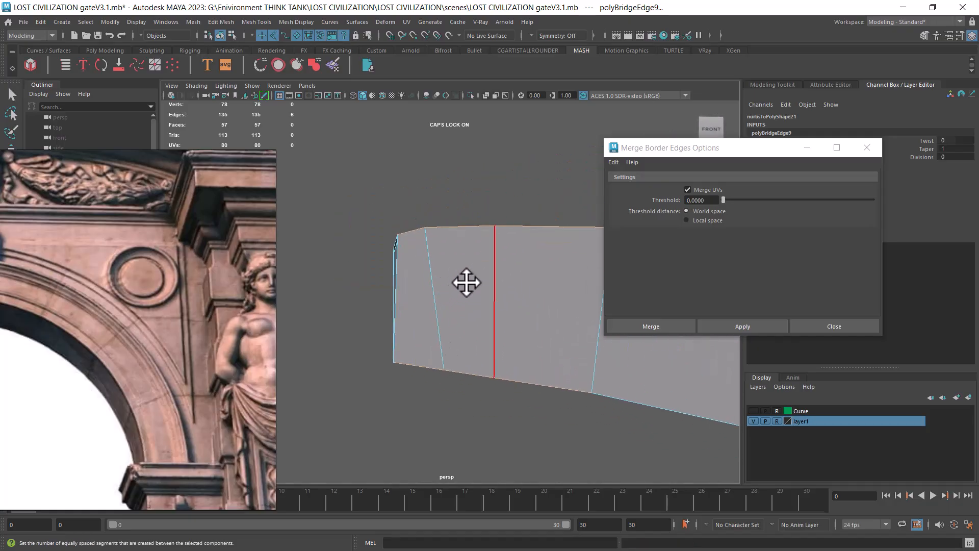
# Step: Split the edge ring across the panel face to add an edge line along the middle of its length
pyautogui.click(434, 267)
pyautogui.keyDown('ctrl'); pyautogui.moveTo(484, 212); pyautogui.dragTo(409, 291, button='right'); pyautogui.keyUp('ctrl')
pyautogui.moveTo(474, 323)
pyautogui.keyDown('alt'); pyautogui.mouseDown()
pyautogui.moveTo(483, 306)
pyautogui.moveTo(475, 311)
pyautogui.mouseUp(); pyautogui.keyUp('alt')
pyautogui.keyDown('alt'); pyautogui.moveTo(469, 284); pyautogui.dragTo(454, 294, button='right'); pyautogui.keyUp('alt')
pyautogui.keyDown('alt'); pyautogui.moveTo(472, 240); pyautogui.dragTo(461, 253, button='middle'); pyautogui.keyUp('alt')
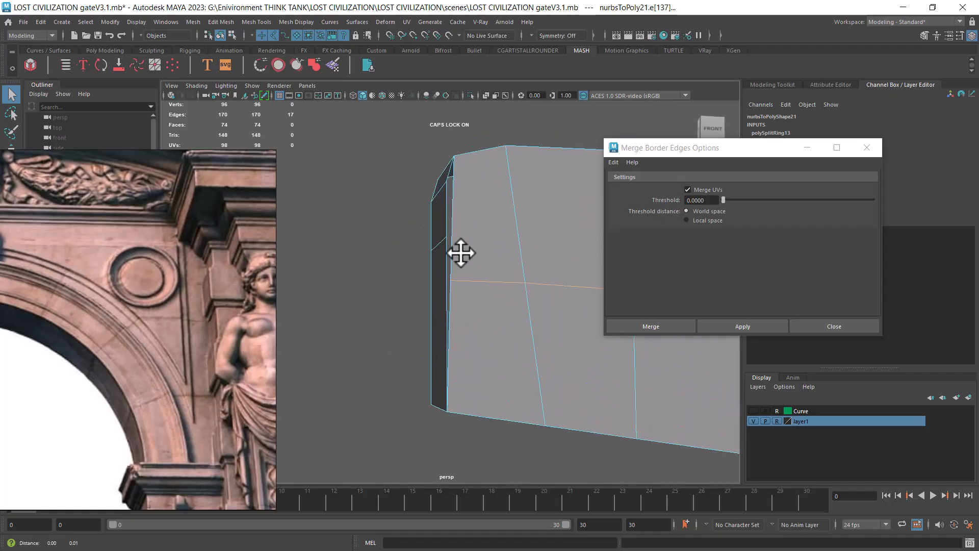
# Step: Split the edge ring again through the upper half of the panel face to add a second lengthwise edge line
pyautogui.click(510, 218)
pyautogui.keyDown('ctrl'); pyautogui.moveTo(518, 196); pyautogui.dragTo(546, 313, button='right'); pyautogui.keyUp('ctrl')
pyautogui.keyDown('alt'); pyautogui.moveTo(546, 314); pyautogui.dragTo(408, 284); pyautogui.keyUp('alt')
pyautogui.keyDown('alt'); pyautogui.moveTo(500, 268); pyautogui.dragTo(309, 279, button='middle'); pyautogui.keyUp('alt')
pyautogui.keyDown('alt'); pyautogui.moveTo(437, 275); pyautogui.dragTo(413, 107, button='middle'); pyautogui.keyUp('alt')
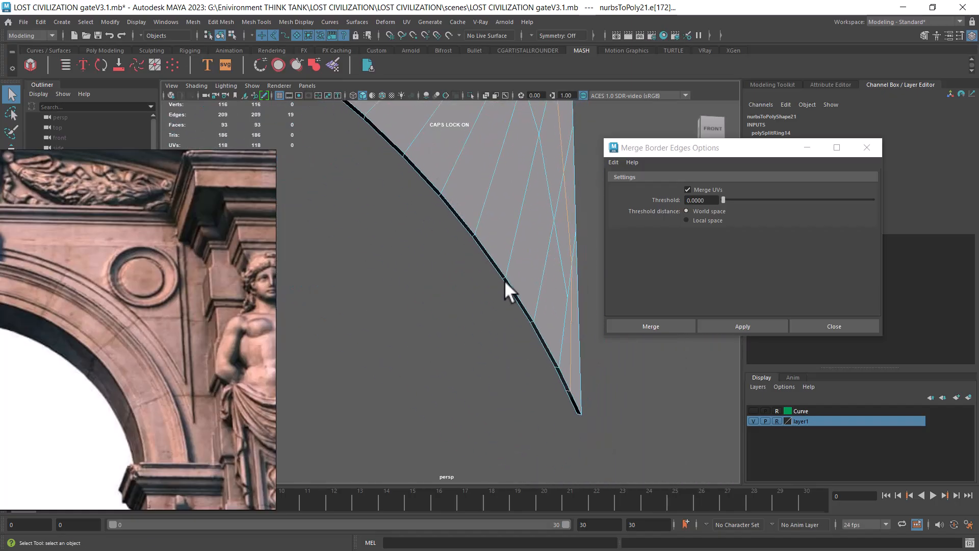
# Step: Snap the two loose front-face vertices at the panel's narrow end onto the matching vertices of the side strip
pyautogui.keyDown('alt'); pyautogui.moveTo(556, 309); pyautogui.dragTo(478, 310); pyautogui.keyUp('alt')
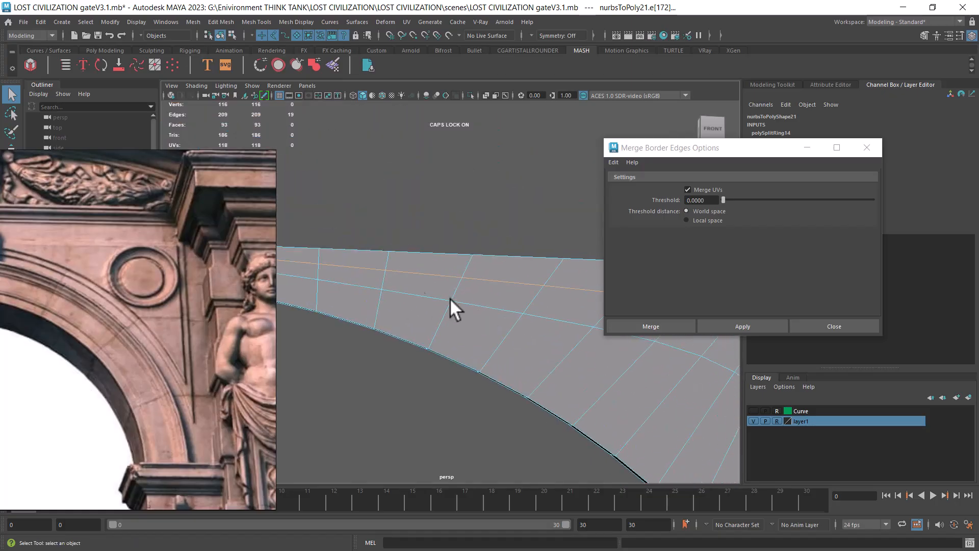
pyautogui.keyDown('alt'); pyautogui.moveTo(286, 263); pyautogui.dragTo(371, 270, button='middle'); pyautogui.keyUp('alt')
pyautogui.keyDown('alt'); pyautogui.moveTo(371, 270); pyautogui.dragTo(378, 319); pyautogui.keyUp('alt')
pyautogui.scroll(4, 336, 259)
pyautogui.keyDown('alt'); pyautogui.moveTo(306, 266); pyautogui.dragTo(406, 285, button='middle'); pyautogui.keyUp('alt')
pyautogui.scroll(3, 407, 285)
pyautogui.moveTo(446, 258); pyautogui.dragTo(398, 258, button='right')
pyautogui.press('F10')
pyautogui.moveTo(440, 301); pyautogui.dragTo(384, 254, button='right')
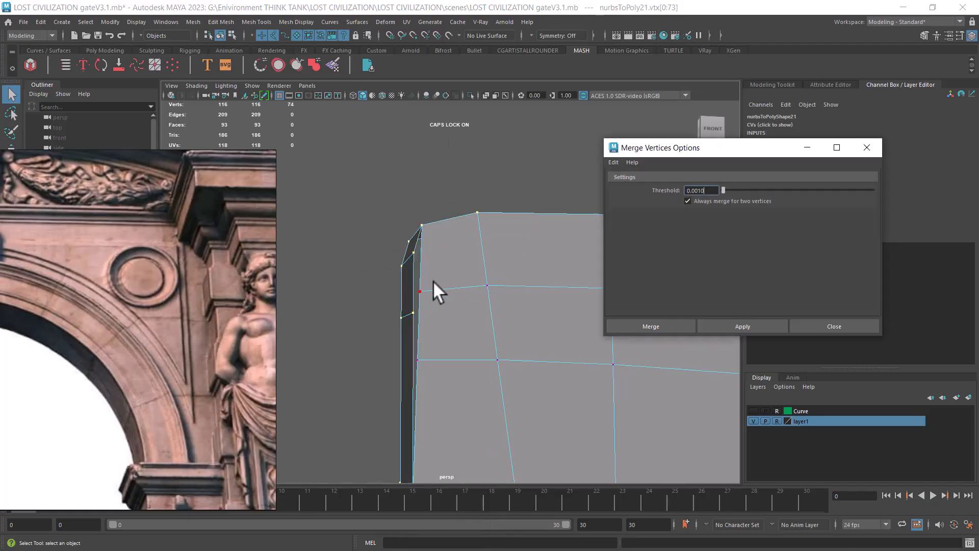
pyautogui.click(413, 251)
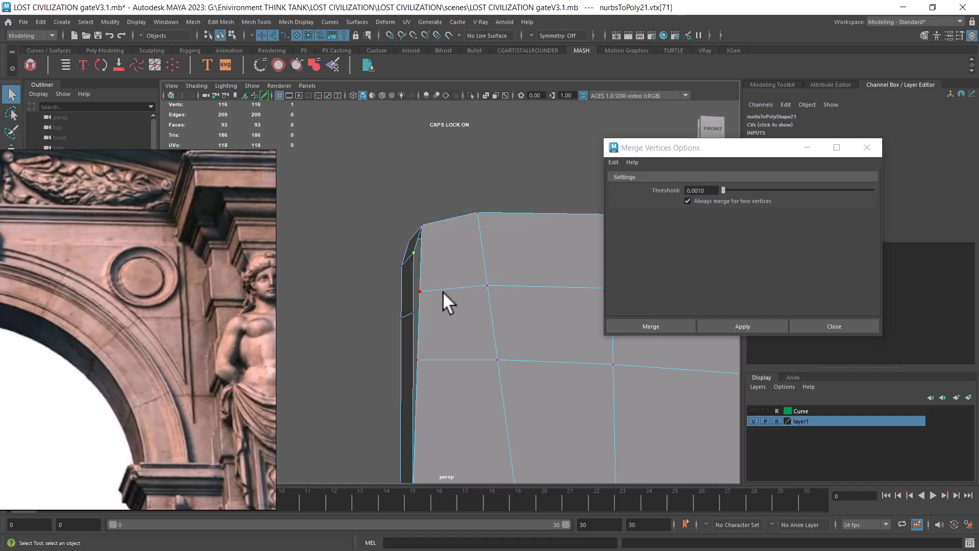
pyautogui.click(423, 289)
pyautogui.press('w')
pyautogui.press('v')
pyautogui.moveTo(412, 253); pyautogui.dragTo(412, 250, button='middle')
pyautogui.click(417, 359)
pyautogui.moveTo(412, 320); pyautogui.dragTo(411, 307, button='middle')
# Step: Merge the overlapping vertex pairs at the narrow end with a 0.001 threshold, undo the extra merge and close the merge options
pyautogui.moveTo(415, 269); pyautogui.dragTo(406, 326)
pyautogui.keyDown('shift'); pyautogui.moveTo(456, 311); pyautogui.dragTo(510, 228, button='right'); pyautogui.keyUp('shift')
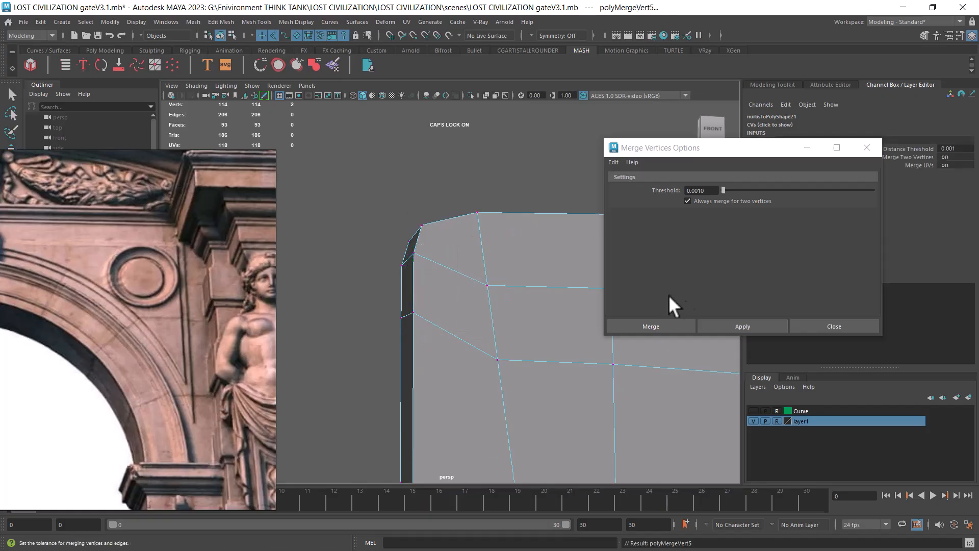
pyautogui.click(737, 326)
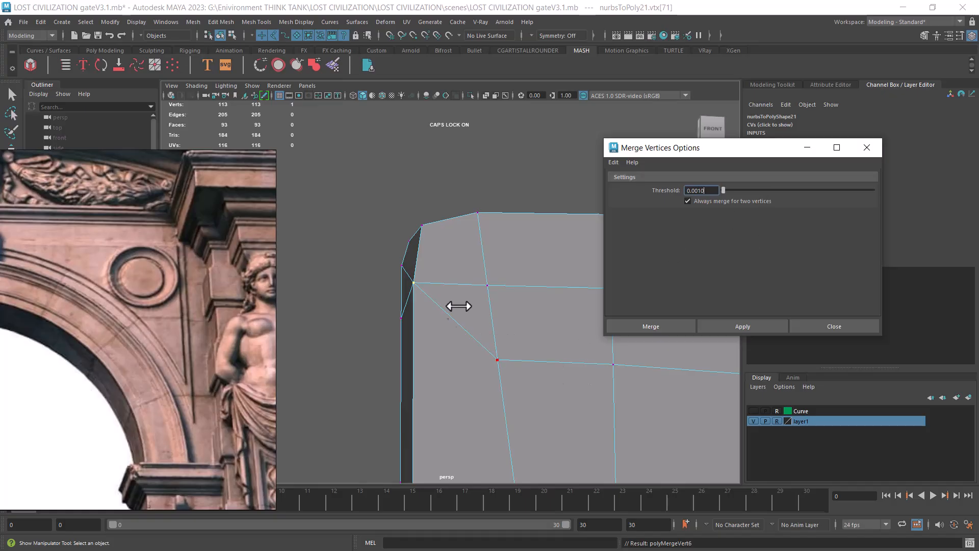
pyautogui.hotkey('ctrl', 'z')
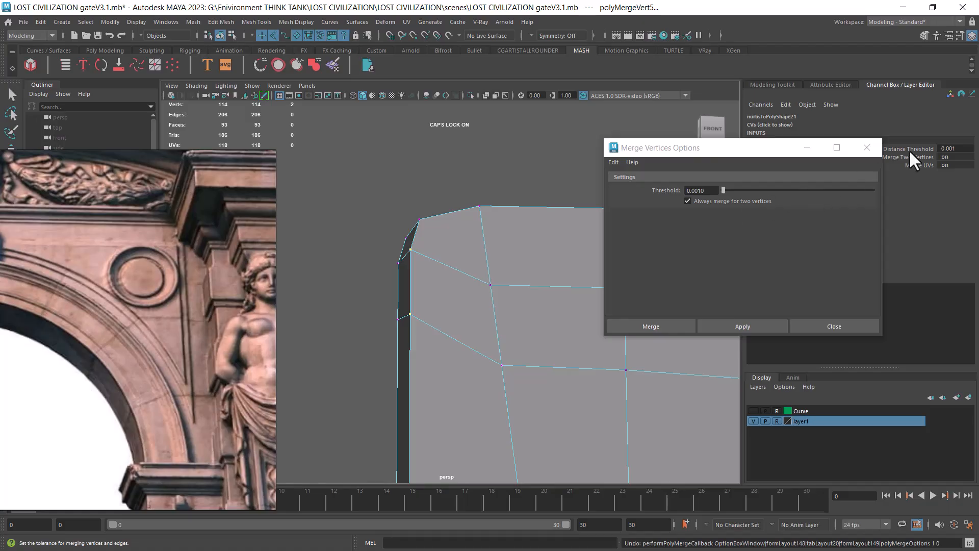
pyautogui.click(811, 325)
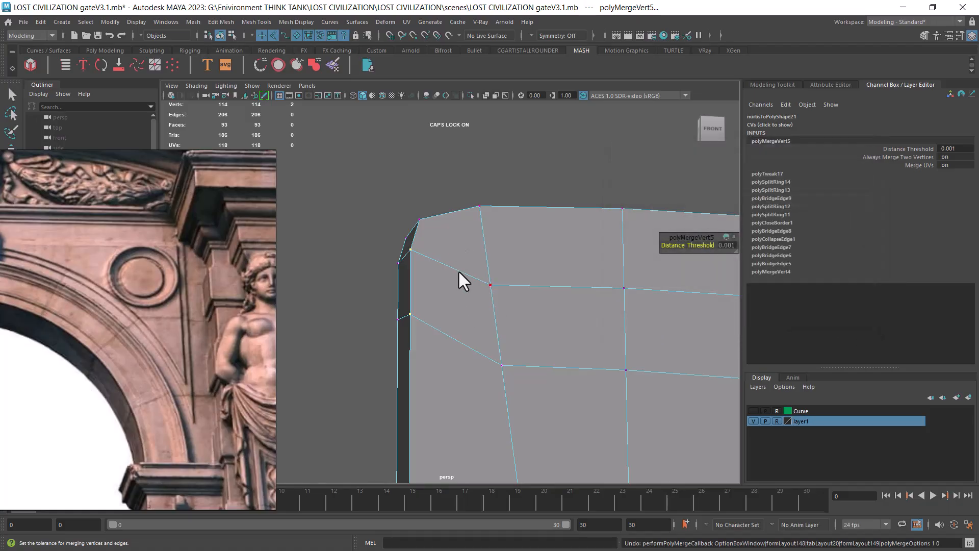
# Step: Preview the panel's narrow end with mesh smoothing and return to the unsmoothed display
pyautogui.moveTo(457, 270); pyautogui.dragTo(495, 228, button='right')
pyautogui.press('3')
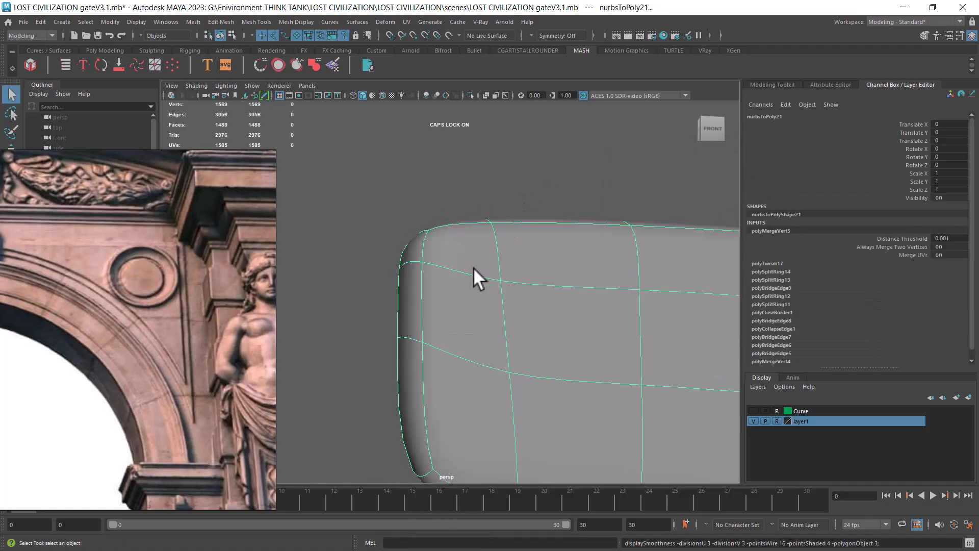
pyautogui.keyDown('alt'); pyautogui.moveTo(439, 258); pyautogui.dragTo(467, 295); pyautogui.keyUp('alt')
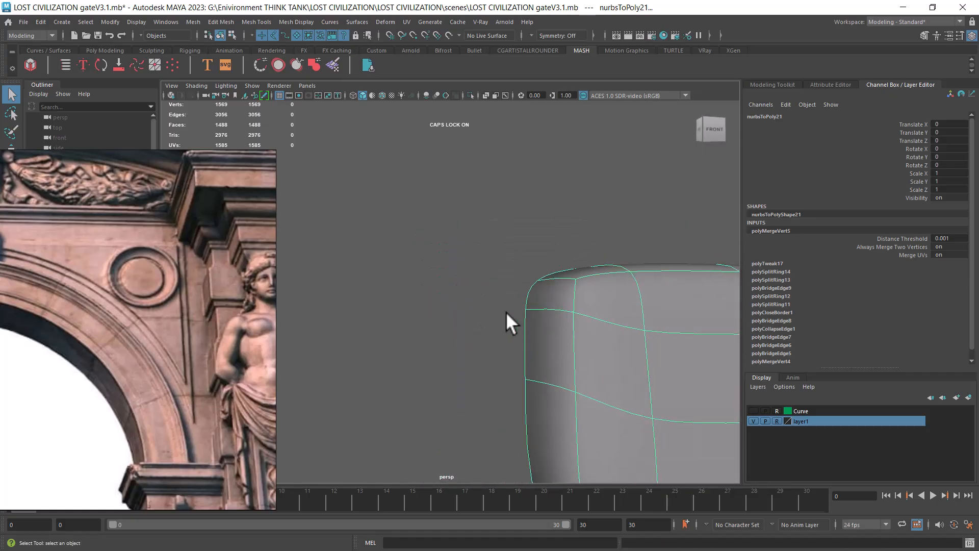
pyautogui.press('1')
pyautogui.keyDown('alt'); pyautogui.moveTo(559, 334); pyautogui.dragTo(481, 408); pyautogui.keyUp('alt')
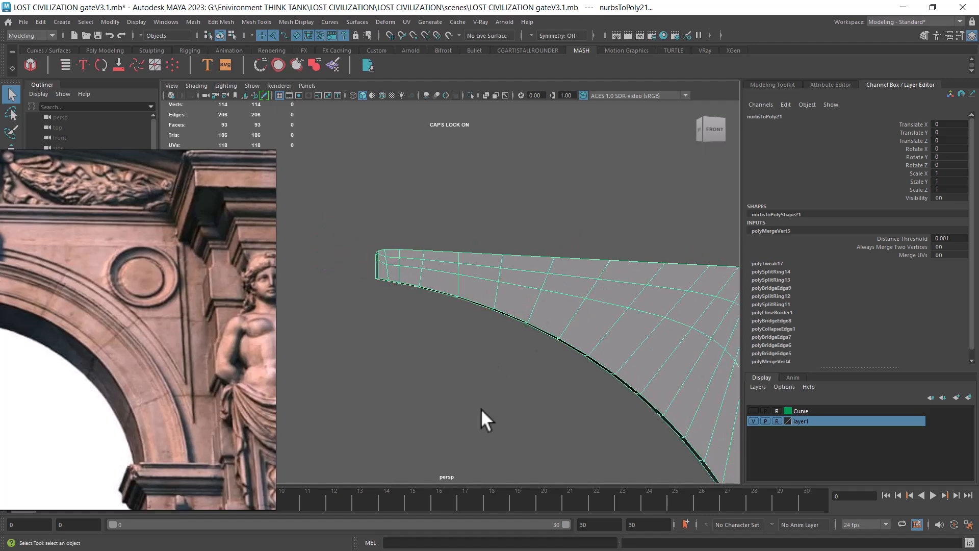
# Step: Soften the edges of the whole spandrel panel
pyautogui.click(481, 409)
pyautogui.keyDown('alt'); pyautogui.moveTo(562, 426); pyautogui.dragTo(596, 320); pyautogui.keyUp('alt')
pyautogui.click(596, 321)
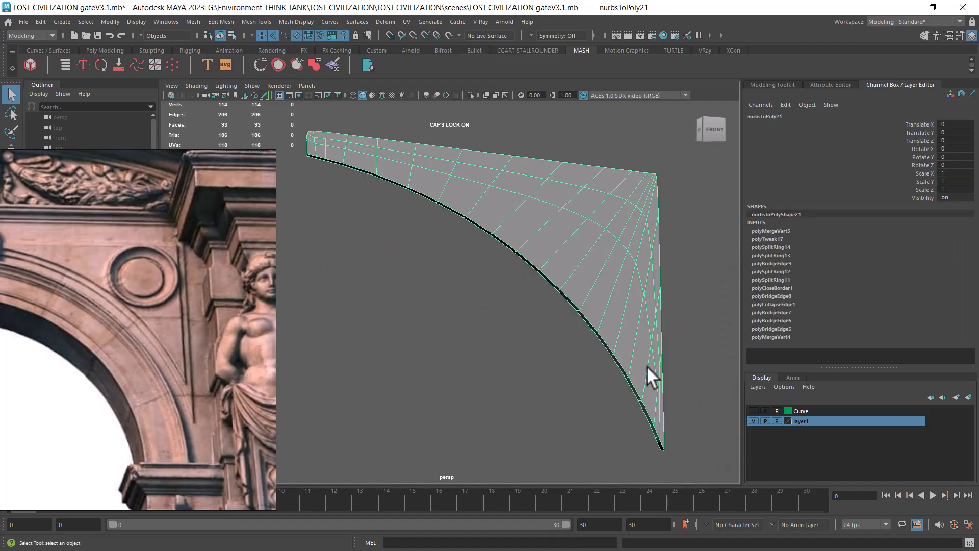
pyautogui.keyDown('alt'); pyautogui.moveTo(638, 367); pyautogui.dragTo(638, 306); pyautogui.keyUp('alt')
pyautogui.keyDown('shift'); pyautogui.moveTo(574, 270); pyautogui.dragTo(646, 298, button='right'); pyautogui.keyUp('shift')
pyautogui.keyDown('alt'); pyautogui.moveTo(650, 192); pyautogui.dragTo(557, 323); pyautogui.keyUp('alt')
pyautogui.click(585, 431)
pyautogui.click(534, 310)
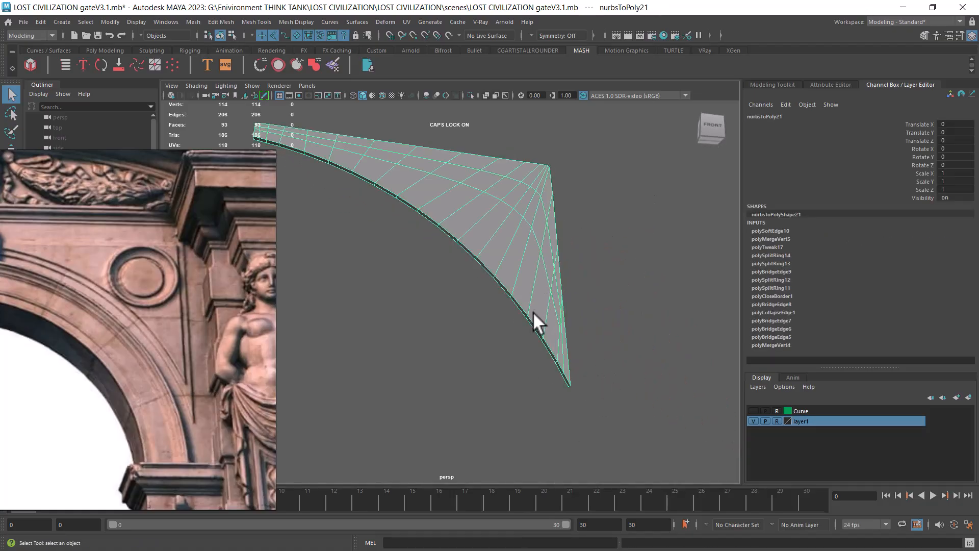
pyautogui.keyDown('alt'); pyautogui.moveTo(525, 321); pyautogui.dragTo(559, 350, button='middle'); pyautogui.keyUp('alt')
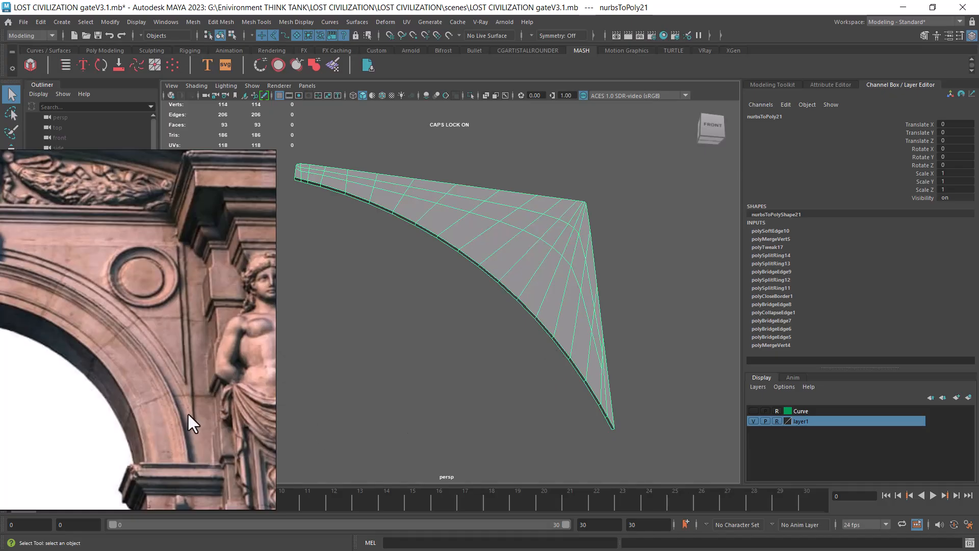
# Step: Bevel the front outline edges of the spandrel panel with a fraction of 0.5 and 3 segments
pyautogui.keyDown('alt'); pyautogui.moveTo(559, 332); pyautogui.dragTo(573, 336, button='right'); pyautogui.keyUp('alt')
pyautogui.moveTo(581, 259); pyautogui.dragTo(582, 232, button='right')
pyautogui.doubleClick(564, 345)
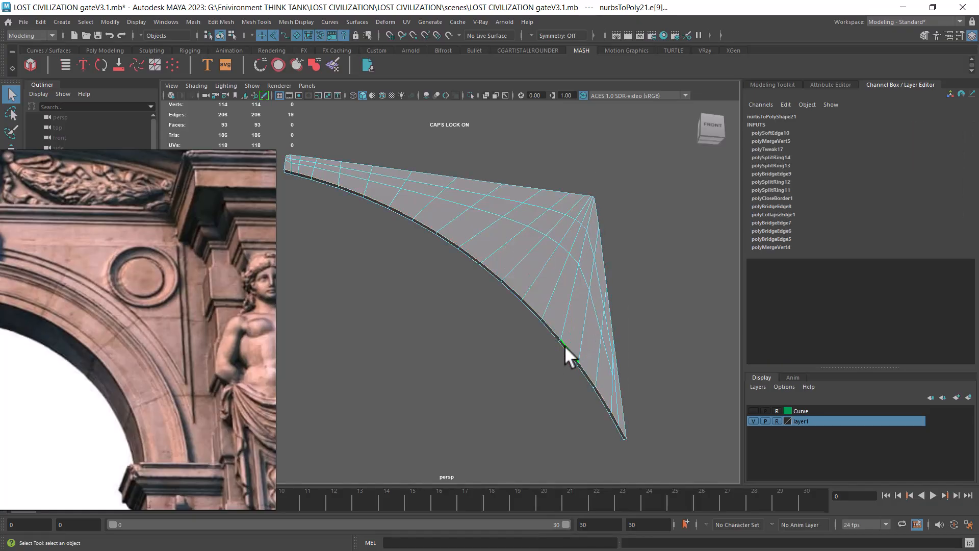
pyautogui.keyDown('alt'); pyautogui.moveTo(531, 320); pyautogui.dragTo(417, 248); pyautogui.keyUp('alt')
pyautogui.keyDown('alt'); pyautogui.moveTo(417, 249); pyautogui.dragTo(474, 306, button='middle'); pyautogui.keyUp('alt')
pyautogui.keyDown('alt'); pyautogui.moveTo(474, 306); pyautogui.dragTo(501, 357, button='right'); pyautogui.keyUp('alt')
pyautogui.keyDown('alt'); pyautogui.moveTo(484, 332); pyautogui.dragTo(444, 242); pyautogui.keyUp('alt')
pyautogui.keyDown('alt'); pyautogui.moveTo(445, 242); pyautogui.dragTo(475, 361, button='middle'); pyautogui.keyUp('alt')
pyautogui.keyDown('alt'); pyautogui.moveTo(461, 283); pyautogui.dragTo(477, 326, button='right'); pyautogui.keyUp('alt')
pyautogui.doubleClick(442, 189)
pyautogui.keyDown('alt'); pyautogui.moveTo(459, 193); pyautogui.dragTo(463, 220); pyautogui.keyUp('alt')
pyautogui.keyDown('shift'); pyautogui.doubleClick(462, 230); pyautogui.keyUp('shift')
pyautogui.keyDown('alt'); pyautogui.moveTo(524, 284); pyautogui.dragTo(437, 283); pyautogui.keyUp('alt')
pyautogui.keyDown('alt'); pyautogui.moveTo(487, 278); pyautogui.dragTo(503, 300, button='right'); pyautogui.keyUp('alt')
pyautogui.keyDown('alt'); pyautogui.moveTo(488, 266); pyautogui.dragTo(461, 359); pyautogui.keyUp('alt')
pyautogui.keyDown('alt'); pyautogui.moveTo(453, 289); pyautogui.dragTo(476, 271, button='middle'); pyautogui.keyUp('alt')
pyautogui.keyDown('alt'); pyautogui.moveTo(474, 286); pyautogui.dragTo(525, 285, button='right'); pyautogui.keyUp('alt')
pyautogui.keyDown('shift'); pyautogui.moveTo(553, 226); pyautogui.dragTo(591, 226, button='right'); pyautogui.keyUp('shift')
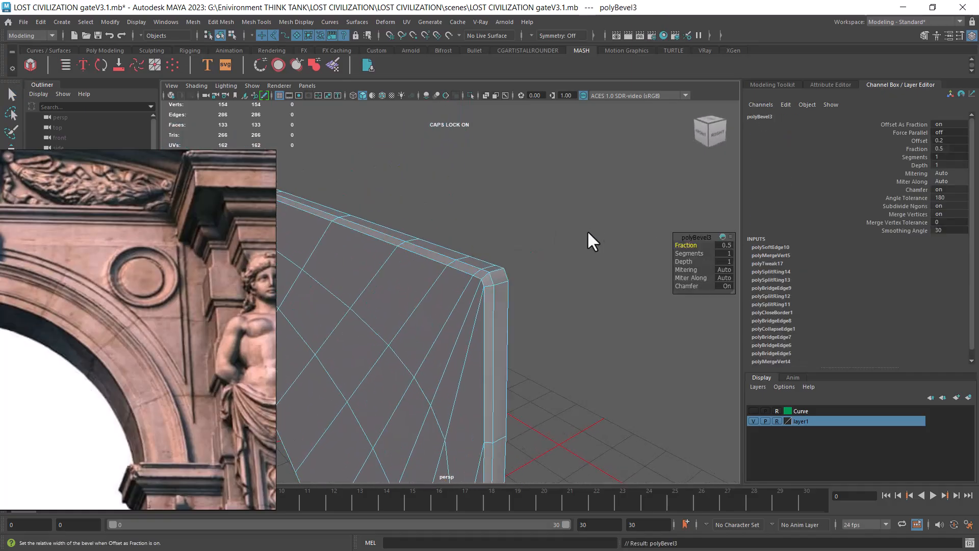
pyautogui.moveTo(689, 252); pyautogui.dragTo(697, 252)
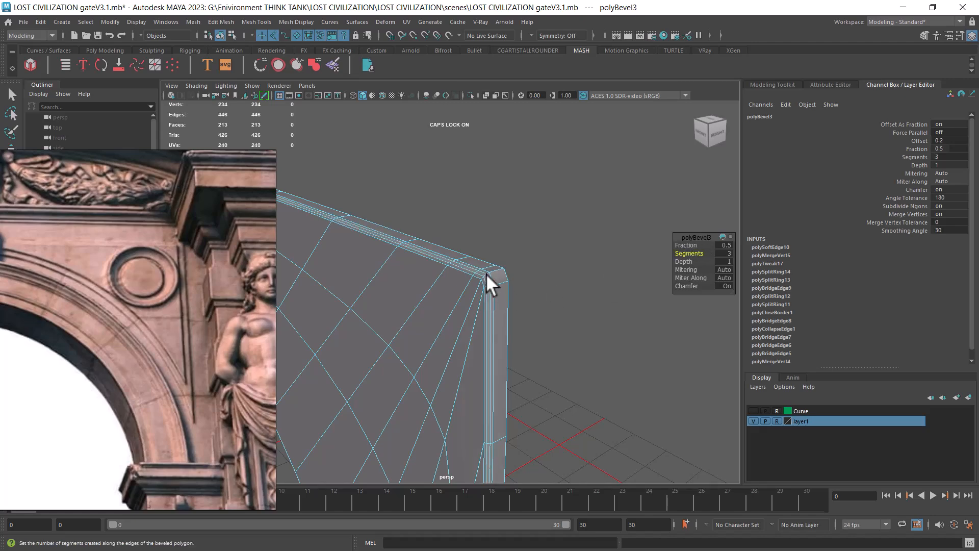
pyautogui.moveTo(486, 273); pyautogui.dragTo(573, 193, button='right')
pyautogui.click(575, 192)
pyautogui.keyDown('alt'); pyautogui.moveTo(550, 321); pyautogui.dragTo(540, 213, button='right'); pyautogui.keyUp('alt')
pyautogui.keyDown('alt'); pyautogui.moveTo(465, 338); pyautogui.dragTo(577, 304); pyautogui.keyUp('alt')
pyautogui.keyDown('alt'); pyautogui.moveTo(508, 276); pyautogui.dragTo(460, 344, button='right'); pyautogui.keyUp('alt')
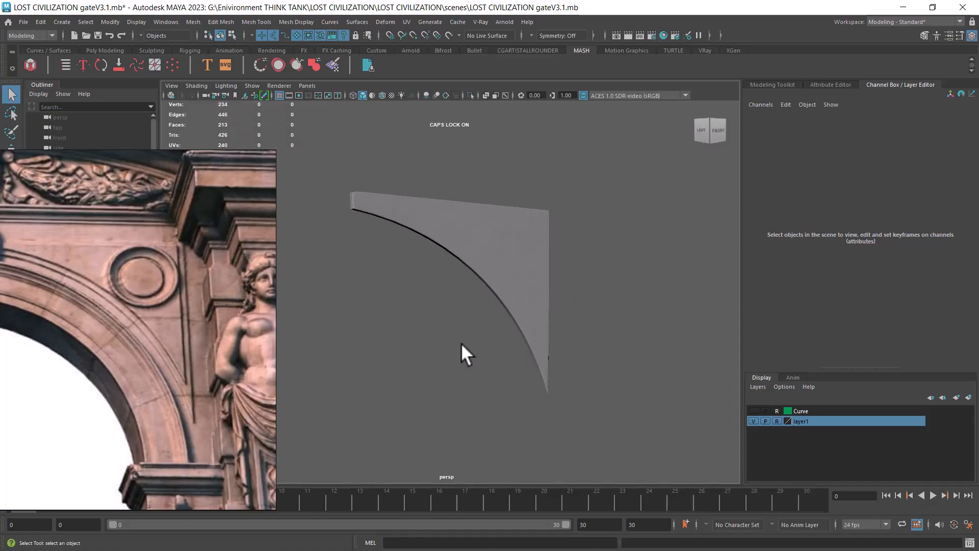
# Step: Show the last hidden objects and turn off the viewport display of NURBS curves
pyautogui.hotkey('ctrl', 'shift', 'h')
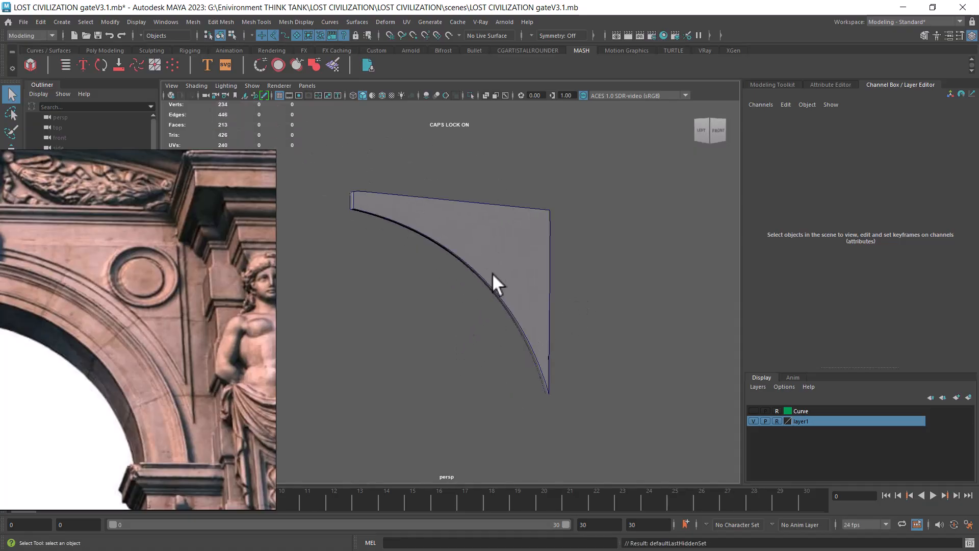
pyautogui.keyDown('alt'); pyautogui.moveTo(436, 264); pyautogui.dragTo(470, 206); pyautogui.keyUp('alt')
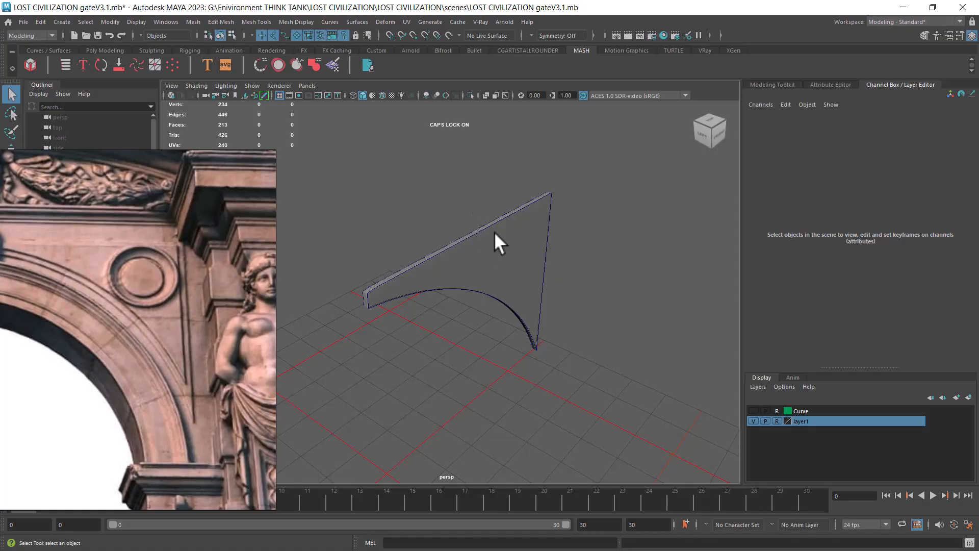
pyautogui.click(251, 85)
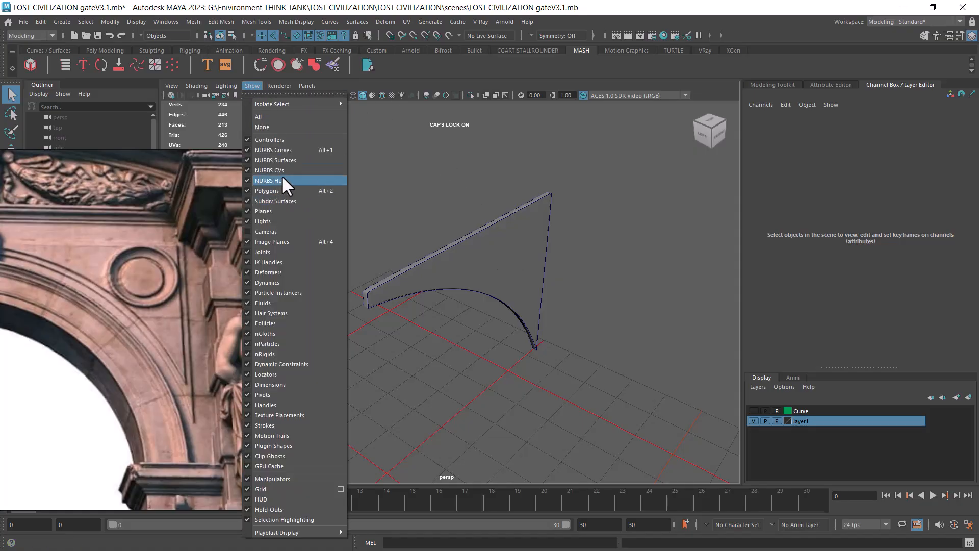
pyautogui.click(292, 151)
pyautogui.click(506, 260)
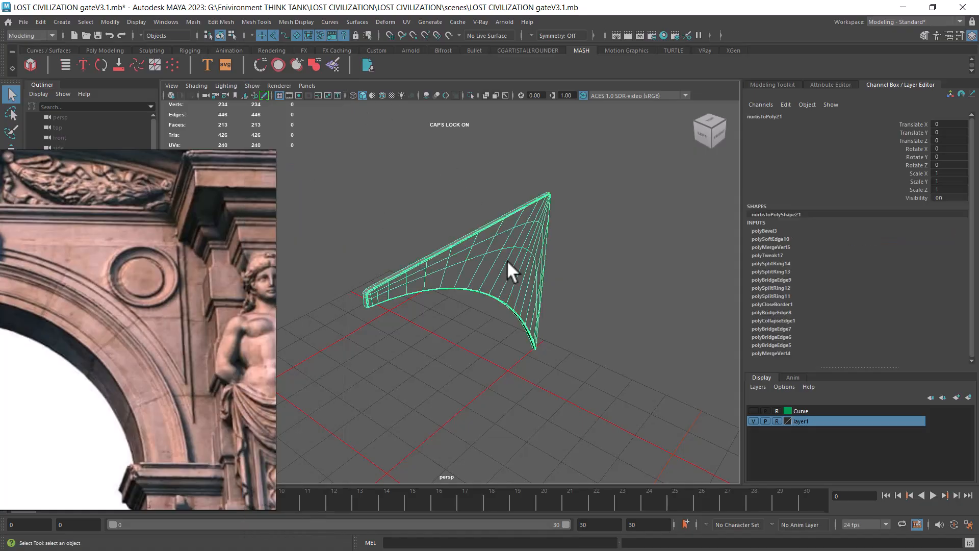
# Step: Unhide all objects of the gate scene around the selected spandrel panel
pyautogui.click(136, 21)
pyautogui.moveTo(222, 91)
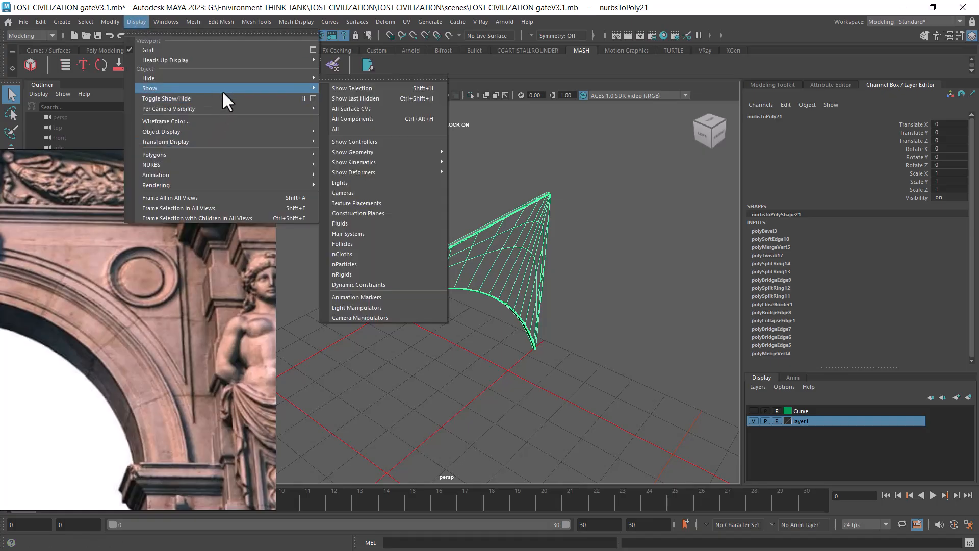
pyautogui.click(355, 119)
pyautogui.scroll(-5, 442, 209)
pyautogui.keyDown('alt'); pyautogui.moveTo(442, 209); pyautogui.dragTo(524, 288); pyautogui.keyUp('alt')
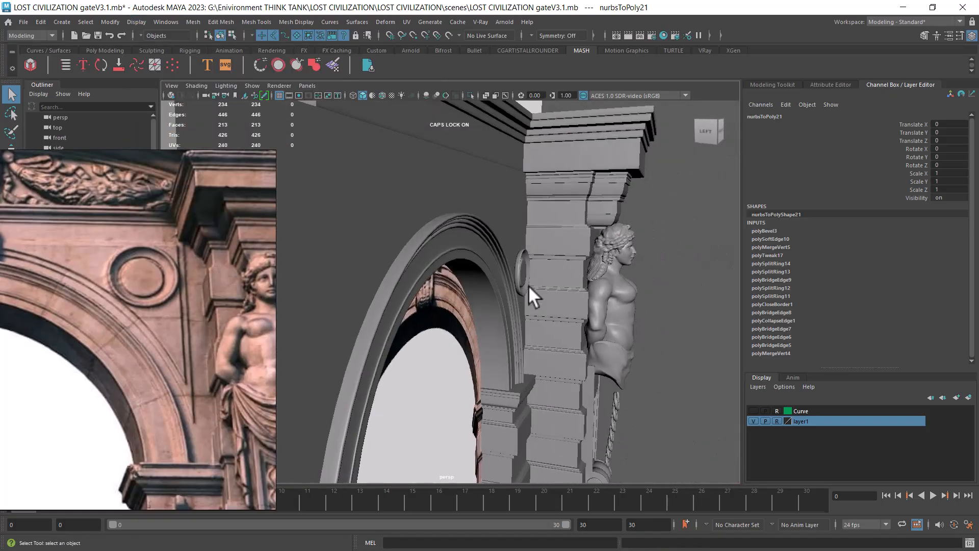
pyautogui.keyDown('alt'); pyautogui.moveTo(528, 285); pyautogui.dragTo(521, 294, button='right'); pyautogui.keyUp('alt')
pyautogui.keyDown('alt'); pyautogui.moveTo(521, 294); pyautogui.dragTo(488, 310); pyautogui.keyUp('alt')
# Step: Center the spandrel panel's pivot and move the panel toward the wall front in the side view, to Translate Z 0.504
pyautogui.press('4')
pyautogui.press('space')
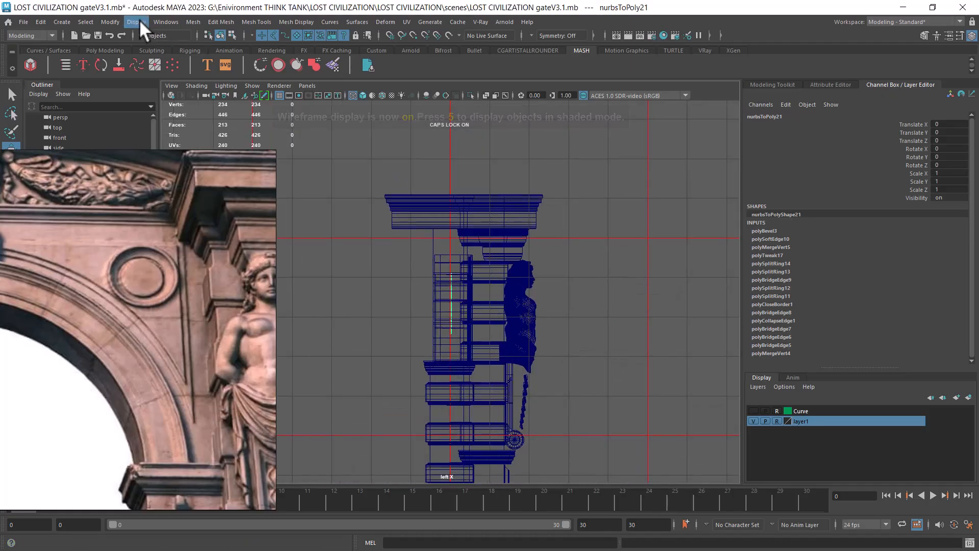
pyautogui.click(110, 21)
pyautogui.click(146, 99)
pyautogui.scroll(3, 443, 279)
pyautogui.moveTo(508, 307); pyautogui.dragTo(532, 310)
pyautogui.press('space')
pyautogui.moveTo(613, 320); pyautogui.dragTo(592, 286)
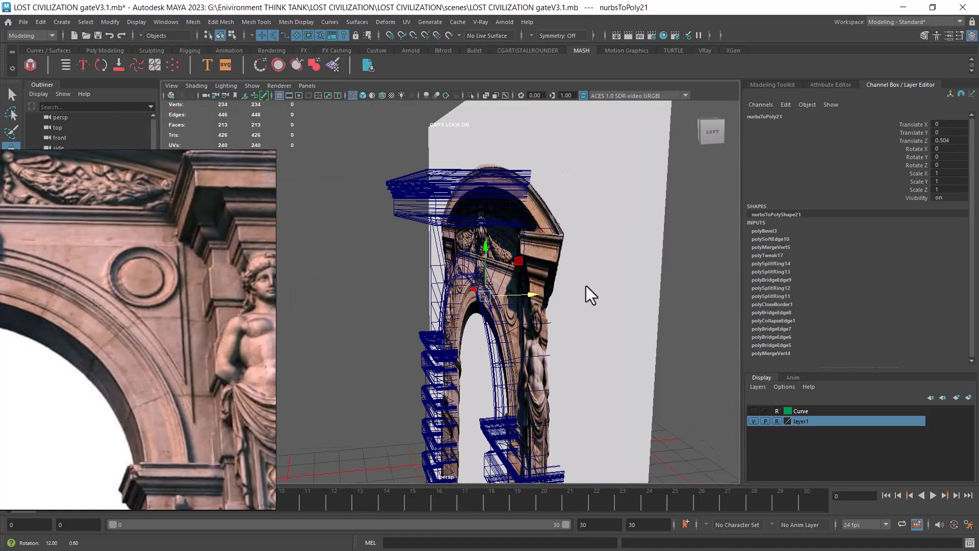
pyautogui.press('5')
pyautogui.moveTo(535, 326)
pyautogui.keyDown('alt'); pyautogui.mouseDown()
pyautogui.moveTo(581, 357)
pyautogui.moveTo(392, 342)
pyautogui.mouseUp(); pyautogui.keyUp('alt')
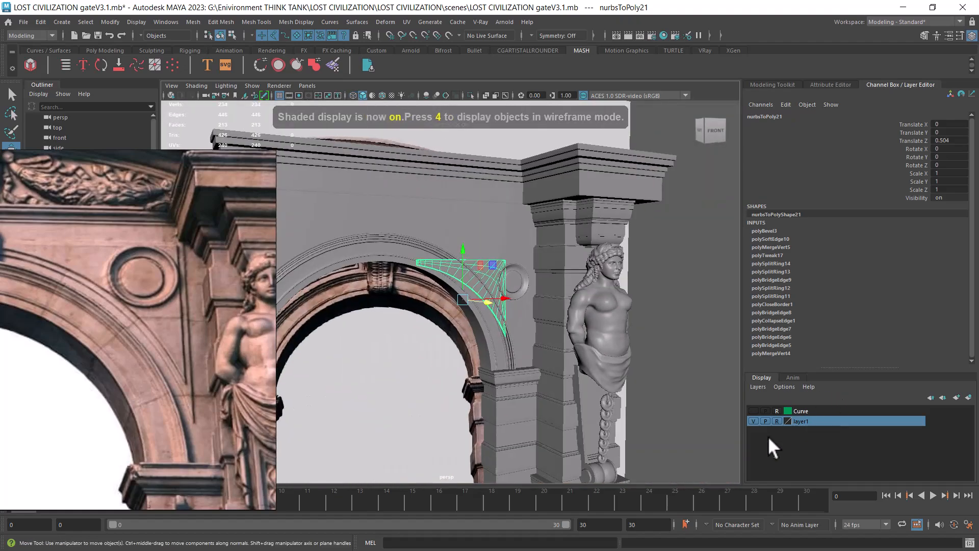
# Step: Move the spandrel panel in the front view to about Translate X 0.626 and Y 0.467, comparing with the reference photo
pyautogui.keyDown('alt'); pyautogui.moveTo(559, 312); pyautogui.dragTo(516, 328); pyautogui.keyUp('alt')
pyautogui.press('space')
pyautogui.keyDown('alt'); pyautogui.moveTo(516, 328); pyautogui.dragTo(546, 315, button='right'); pyautogui.keyUp('alt')
pyautogui.keyDown('alt'); pyautogui.moveTo(531, 329); pyautogui.dragTo(525, 342, button='middle'); pyautogui.keyUp('alt')
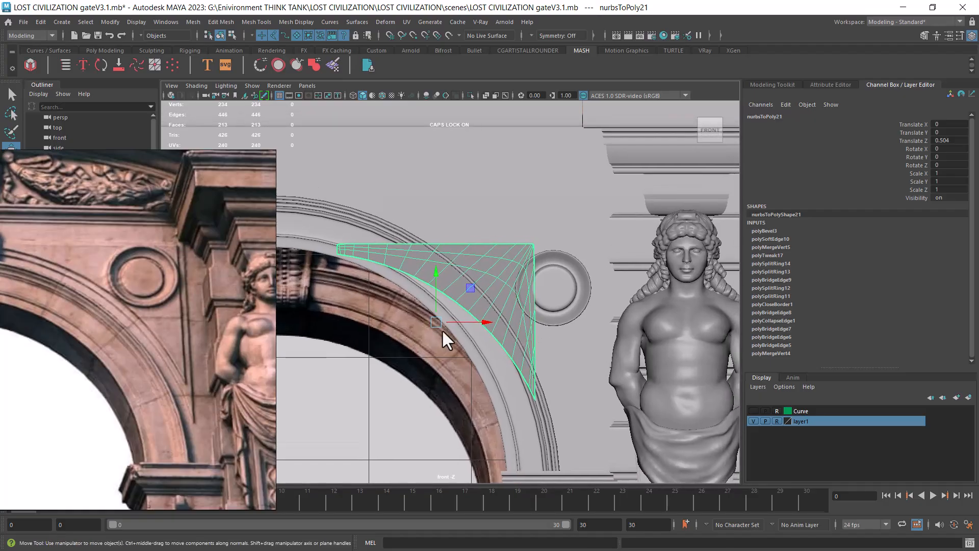
pyautogui.moveTo(438, 324); pyautogui.dragTo(493, 283)
pyautogui.moveTo(77, 286); pyautogui.dragTo(174, 291, button='middle')
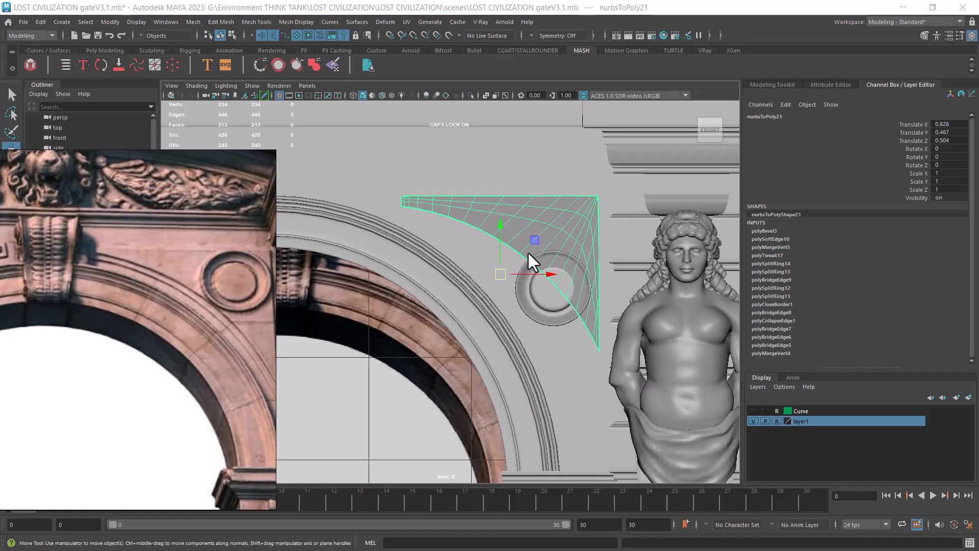
pyautogui.moveTo(203, 318); pyautogui.dragTo(132, 301, button='middle')
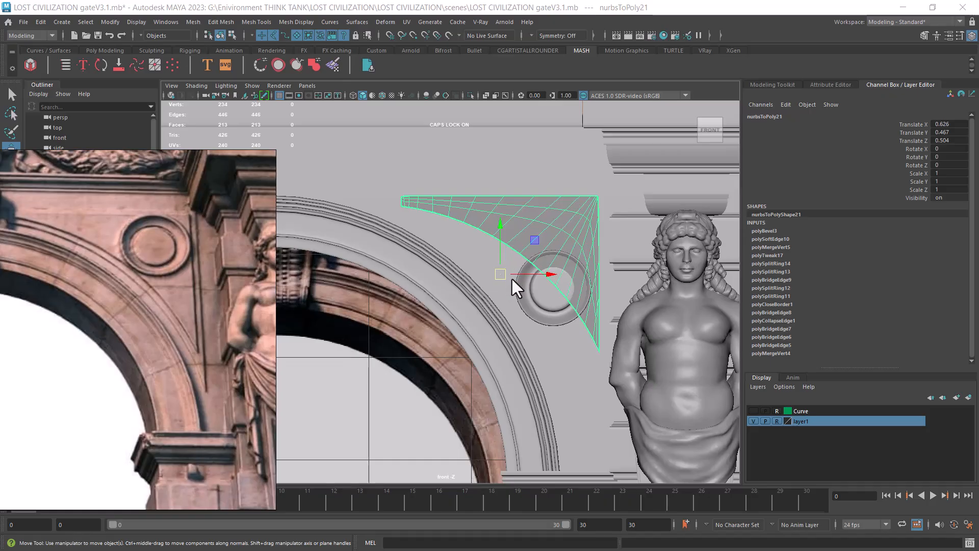
# Step: Scale the spandrel panel uniformly to 1.055
pyautogui.scroll(1, 505, 280)
pyautogui.keyDown('alt'); pyautogui.moveTo(506, 301); pyautogui.dragTo(504, 280, button='right'); pyautogui.keyUp('alt')
pyautogui.press('e')
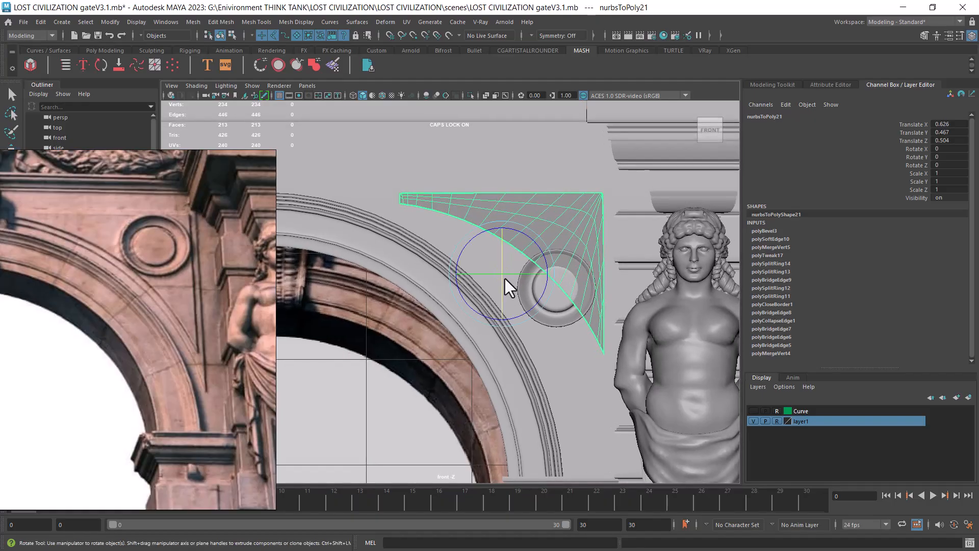
pyautogui.press('r')
pyautogui.moveTo(510, 277); pyautogui.dragTo(516, 328)
pyautogui.press('space')
pyautogui.scroll(4, 541, 296)
pyautogui.scroll(4, 551, 323)
pyautogui.press('w')
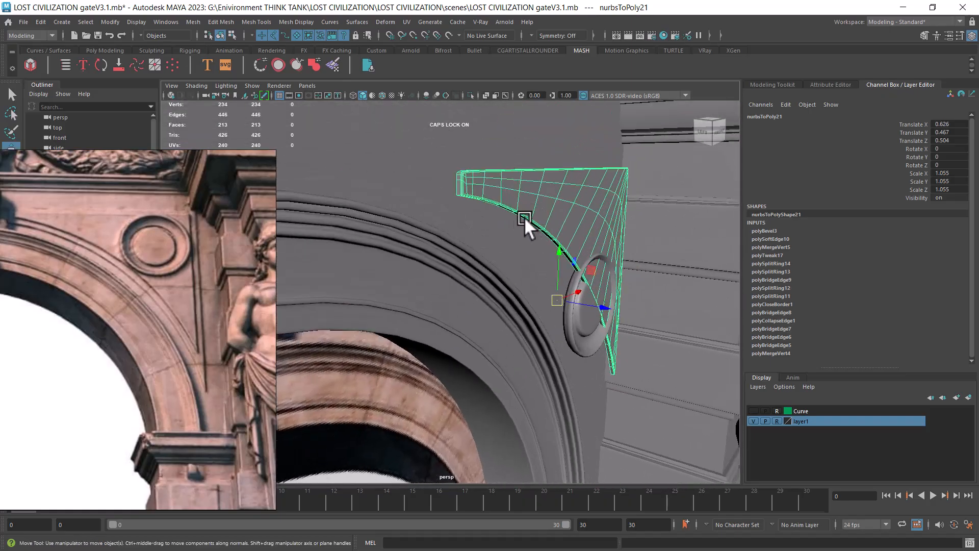
# Step: Try to shift the spandrel panel slightly along Z in wireframe display, and undo the move
pyautogui.press('4')
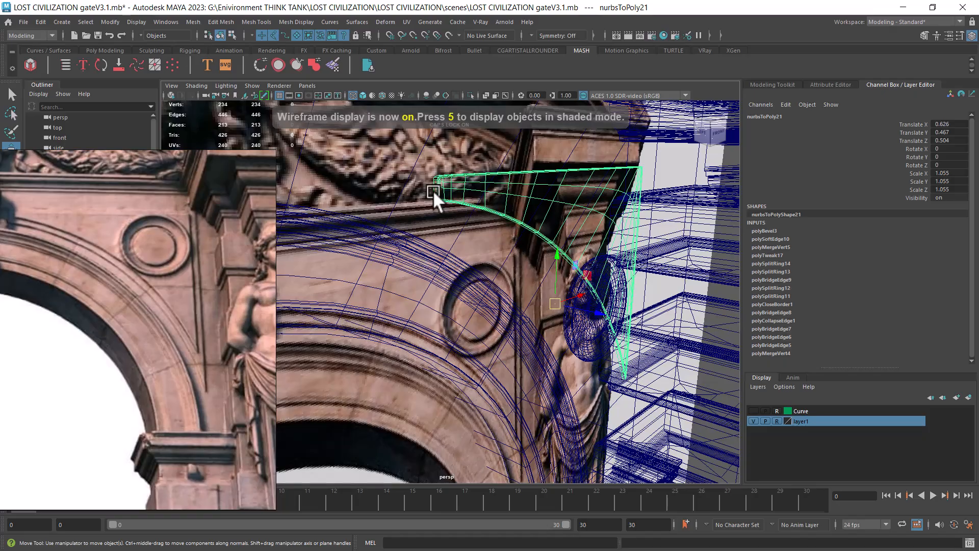
pyautogui.keyDown('shift'); pyautogui.moveTo(433, 190); pyautogui.dragTo(461, 210); pyautogui.keyUp('shift')
pyautogui.click(498, 257)
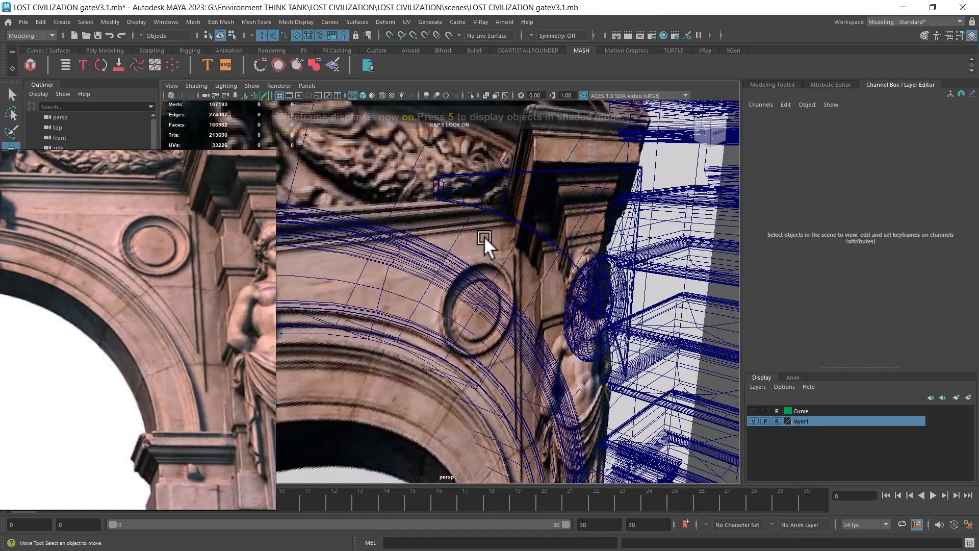
pyautogui.click(491, 209)
pyautogui.moveTo(590, 306); pyautogui.dragTo(595, 312)
pyautogui.hotkey('ctrl', 'z')
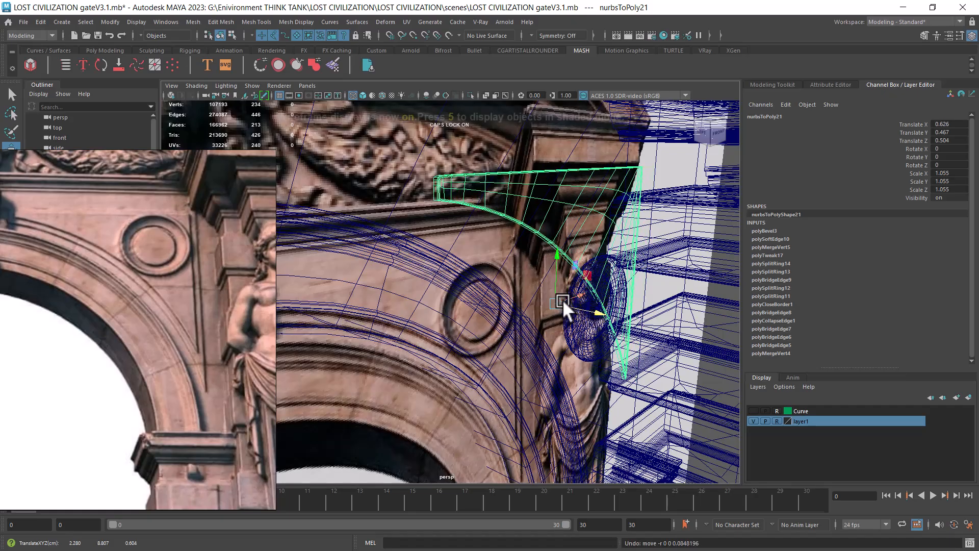
pyautogui.press('5')
# Step: Hide everything except the spandrel panel and duplicate the panel in place in the front view
pyautogui.scroll(2, 546, 283)
pyautogui.hotkey('alt', 'h')
pyautogui.press('space')
pyautogui.moveTo(515, 268); pyautogui.dragTo(515, 295)
pyautogui.click(513, 393)
pyautogui.click(585, 289)
pyautogui.click(573, 327)
pyautogui.click(584, 238)
pyautogui.hotkey('ctrl', 'd')
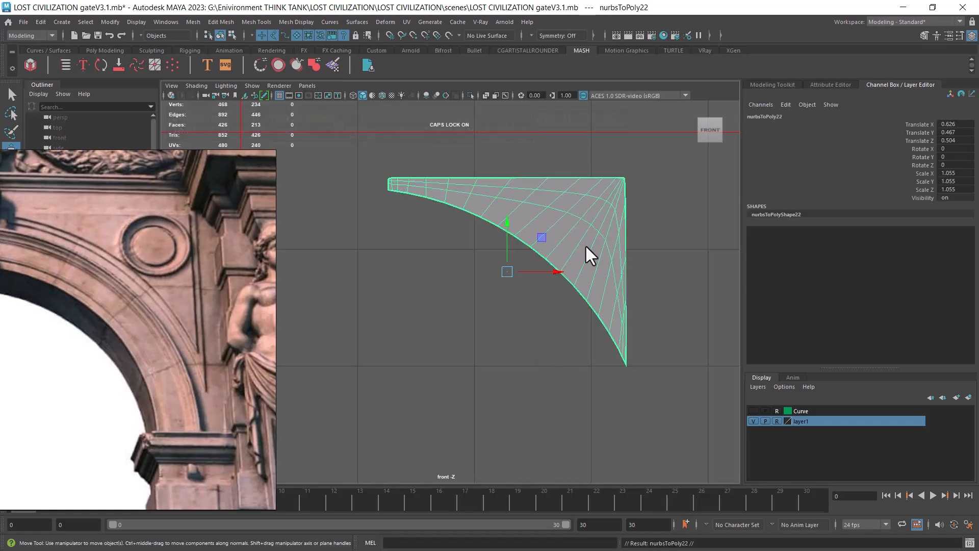
# Step: Scale the duplicated spandrel panel uniformly to about 1.316
pyautogui.press('r')
pyautogui.moveTo(509, 269); pyautogui.dragTo(546, 223)
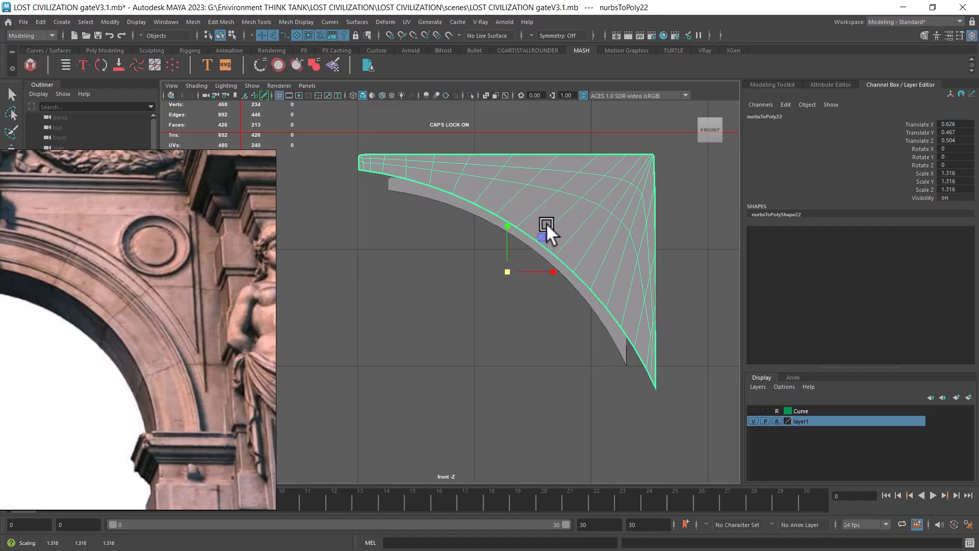
pyautogui.click(489, 291)
# Step: Move the smaller original spandrel panel along Z in the side view to about Translate Z 0.54
pyautogui.click(464, 207)
pyautogui.press('w')
pyautogui.press('space')
pyautogui.moveTo(525, 268); pyautogui.dragTo(459, 247)
pyautogui.scroll(8, 572, 357)
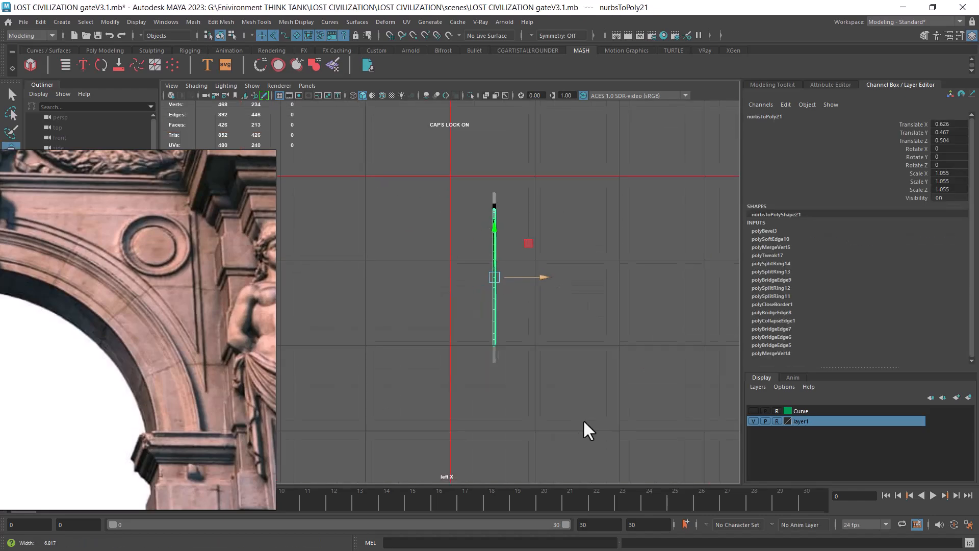
pyautogui.moveTo(592, 263); pyautogui.dragTo(576, 293)
pyautogui.press('space')
pyautogui.scroll(1, 576, 293)
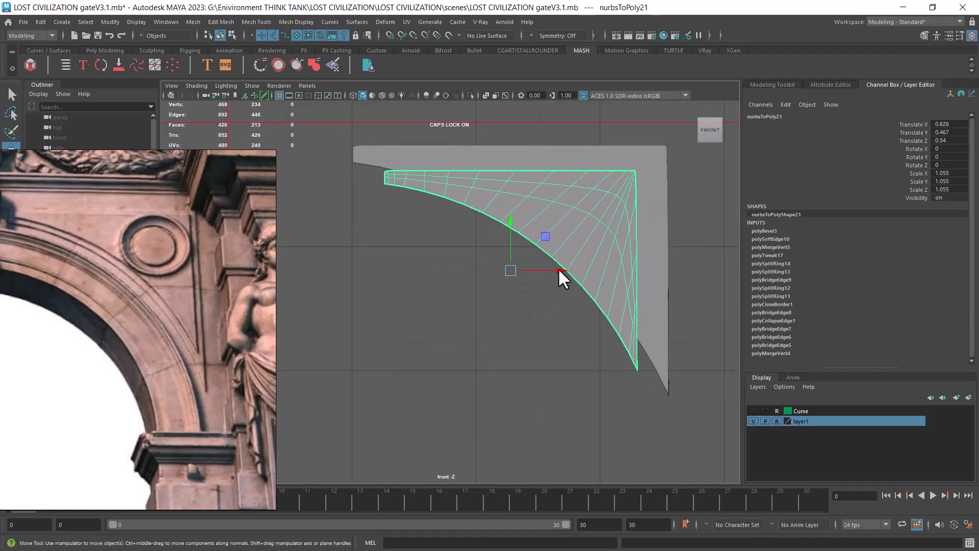
pyautogui.keyDown('alt'); pyautogui.moveTo(555, 269); pyautogui.dragTo(524, 290, button='middle'); pyautogui.keyUp('alt')
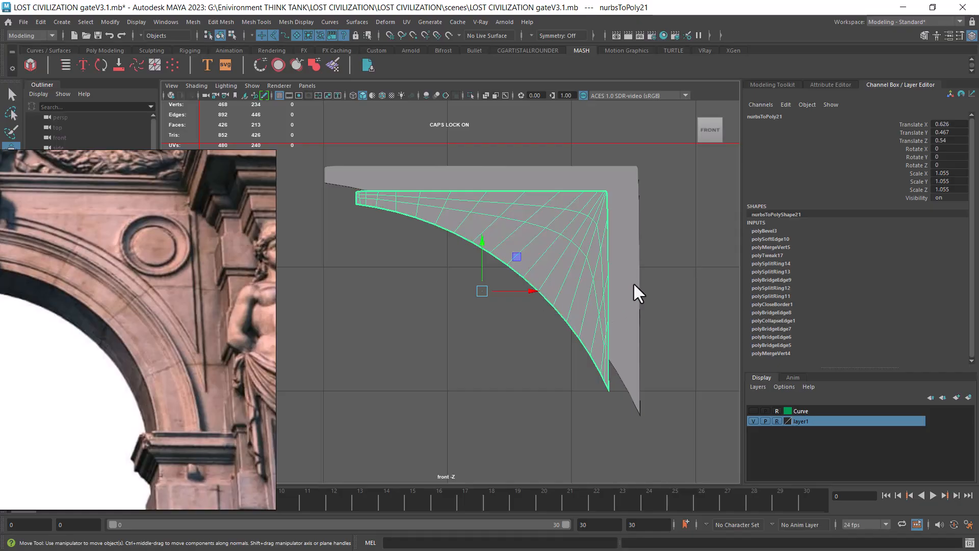
# Step: Align the two spandrel panels in Mid mode along World X, Y and Z to the last selected object
pyautogui.click(631, 298)
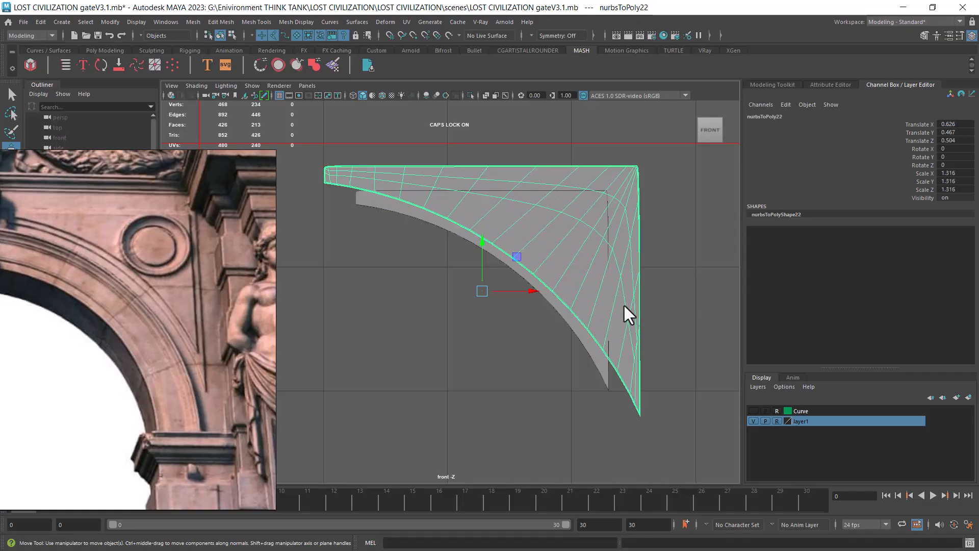
pyautogui.keyDown('shift'); pyautogui.click(589, 344); pyautogui.keyUp('shift')
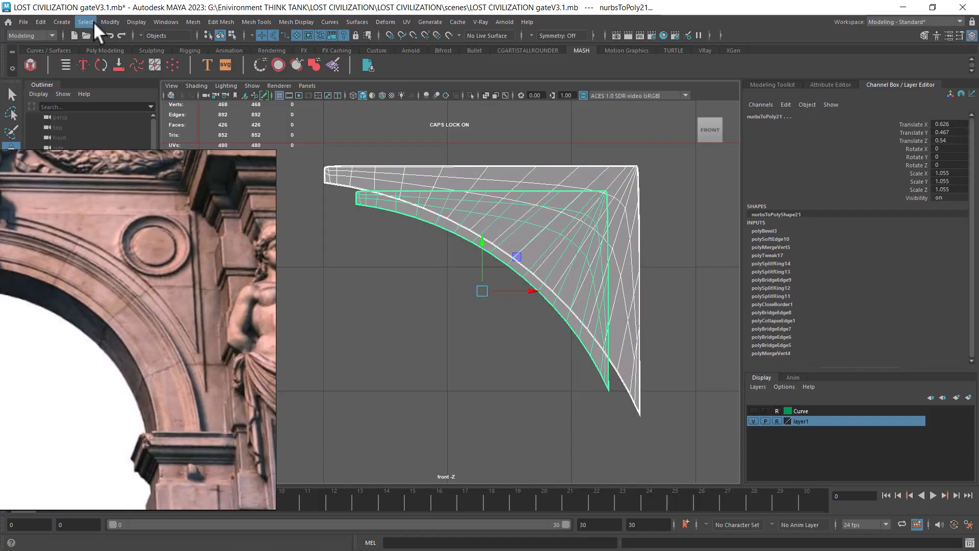
pyautogui.click(107, 22)
pyautogui.moveTo(143, 162)
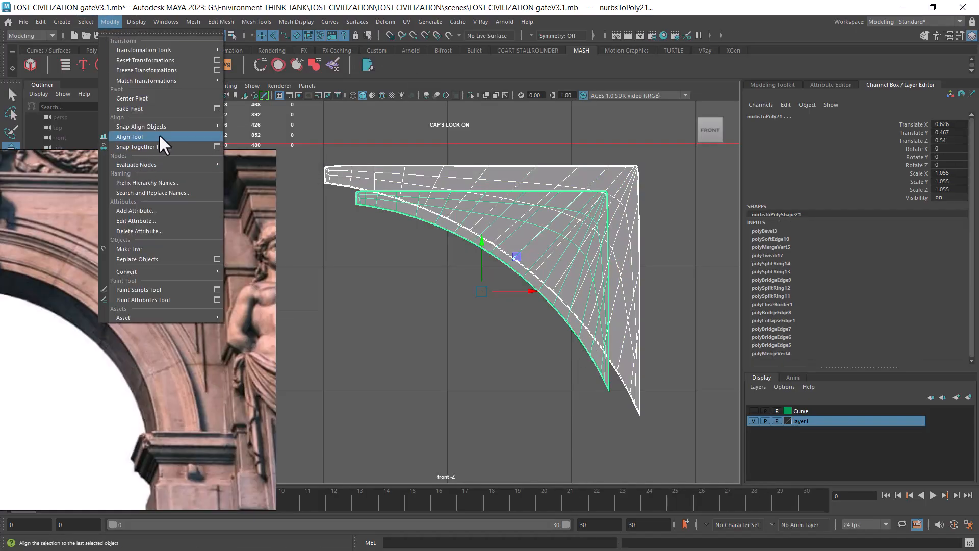
pyautogui.moveTo(204, 126)
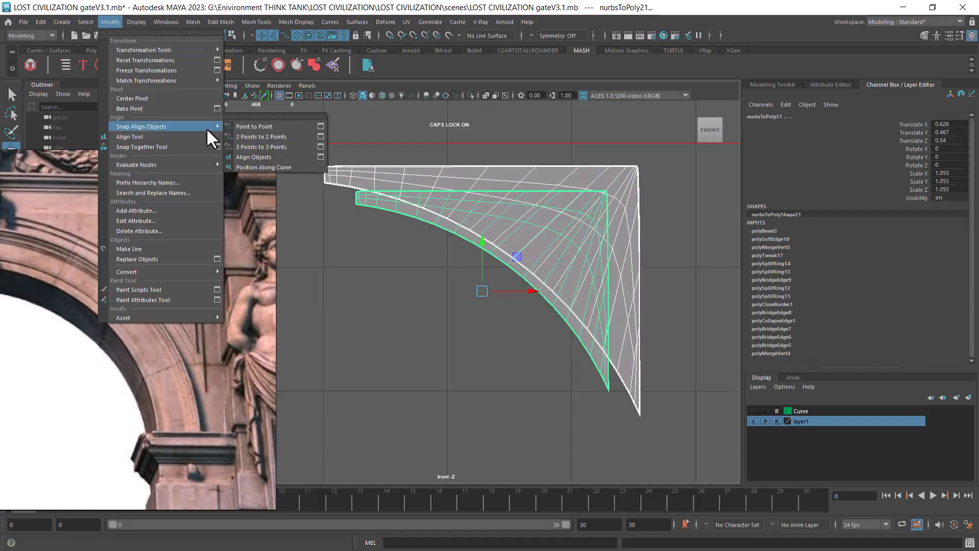
pyautogui.click(320, 157)
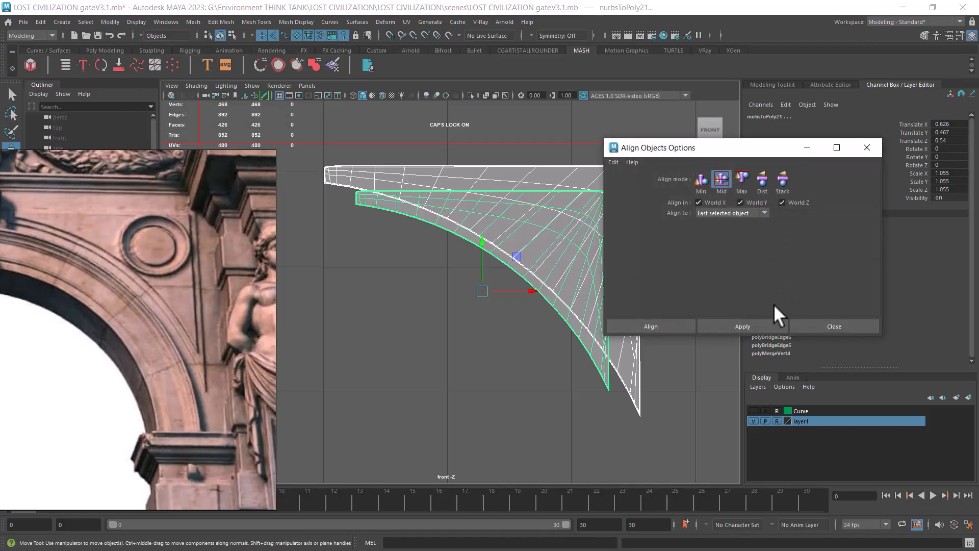
pyautogui.click(754, 324)
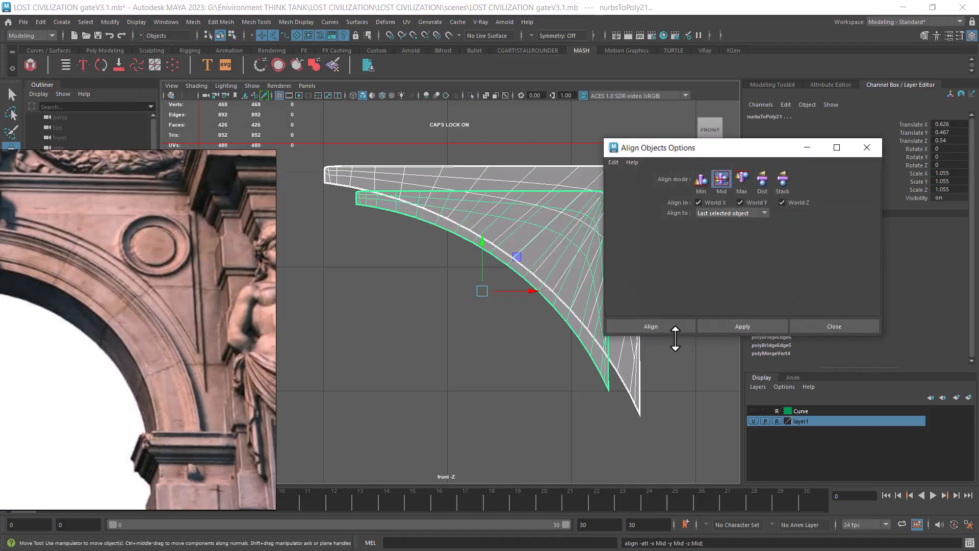
pyautogui.click(538, 381)
pyautogui.click(580, 345)
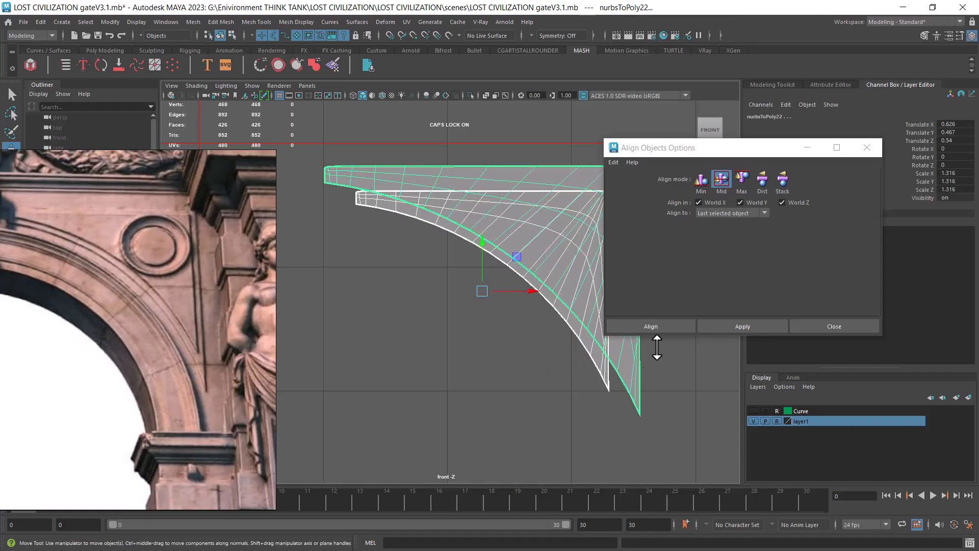
pyautogui.click(723, 323)
pyautogui.click(520, 346)
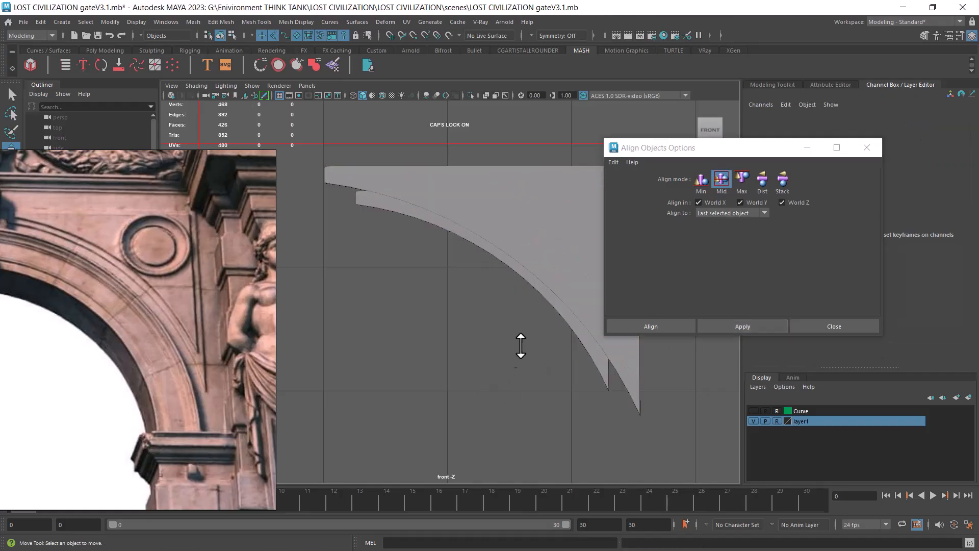
# Step: Move the smaller panel in front of the larger one in the side view, to about Translate Z 0.581
pyautogui.click(541, 297)
pyautogui.keyDown('alt'); pyautogui.moveTo(513, 293); pyautogui.dragTo(454, 305, button='middle'); pyautogui.keyUp('alt')
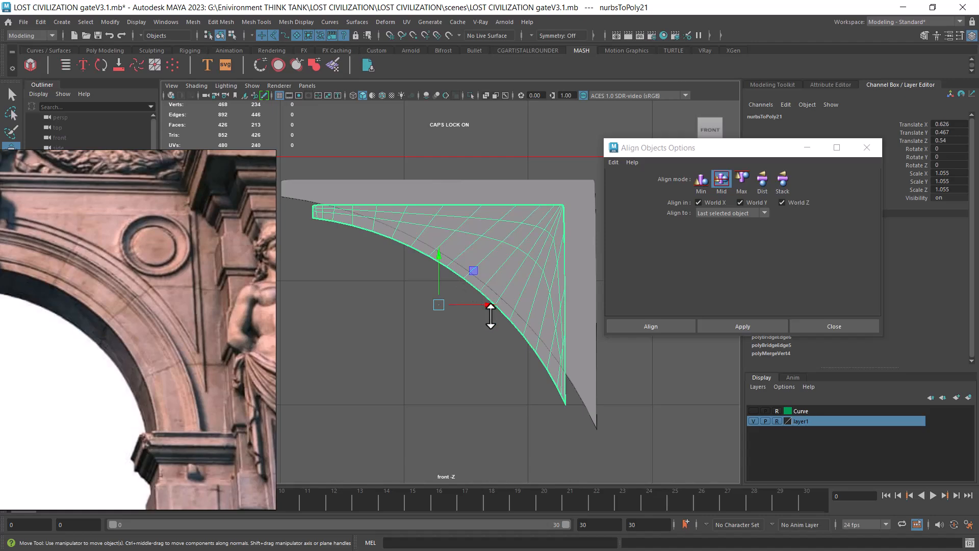
pyautogui.press('space')
pyautogui.moveTo(497, 322); pyautogui.dragTo(444, 298)
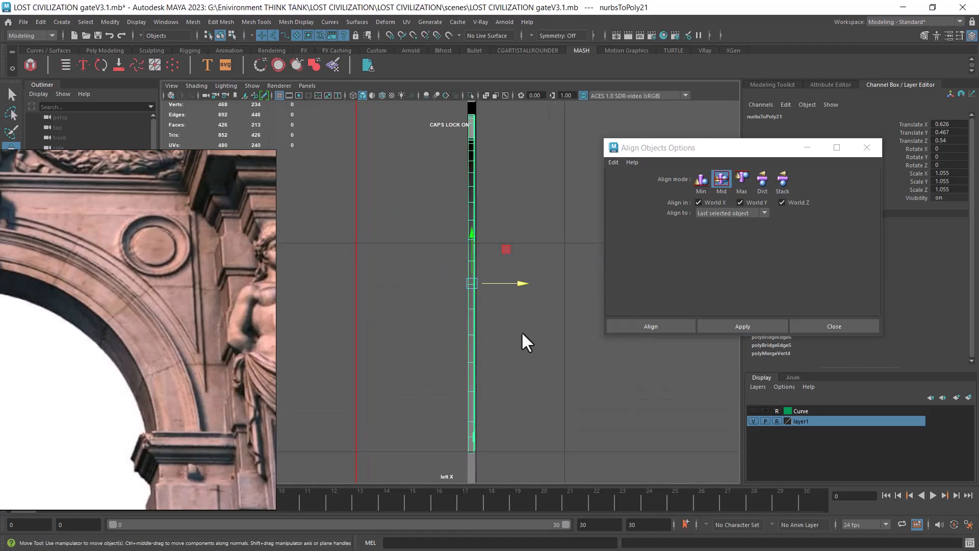
pyautogui.moveTo(527, 283); pyautogui.dragTo(537, 284)
# Step: Try to align the two panels in Mid mode along World X and Z only, and undo the alignment
pyautogui.click(740, 202)
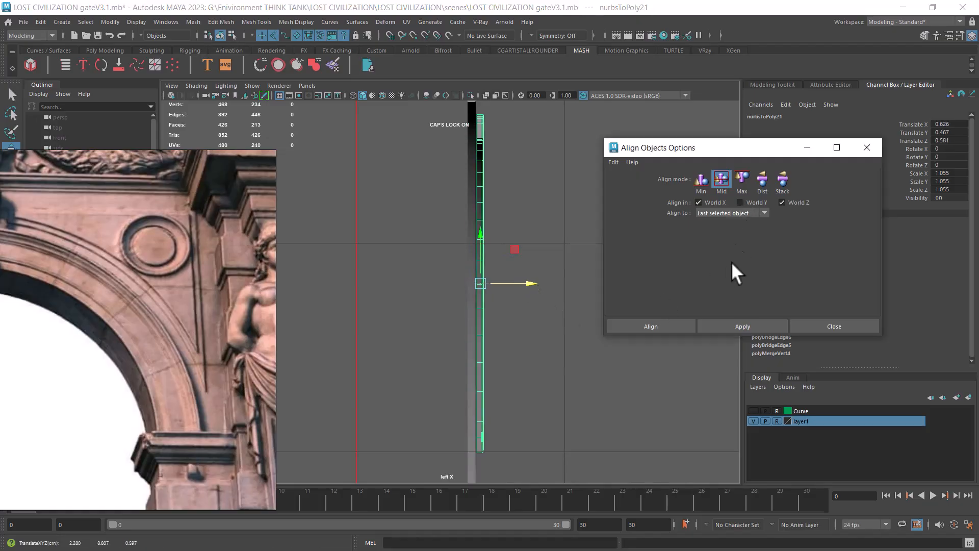
pyautogui.keyDown('shift'); pyautogui.click(468, 383); pyautogui.keyUp('shift')
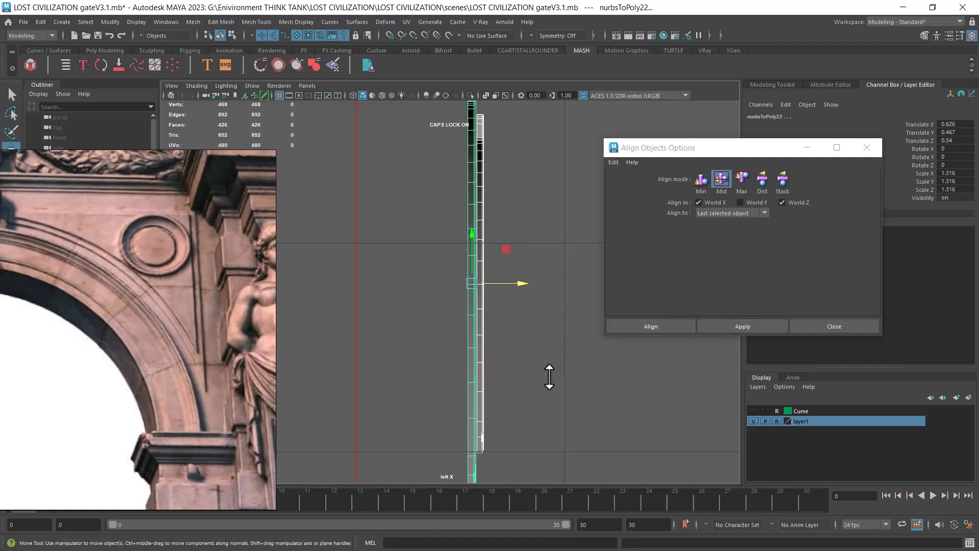
pyautogui.click(732, 324)
pyautogui.hotkey('ctrl', 'z')
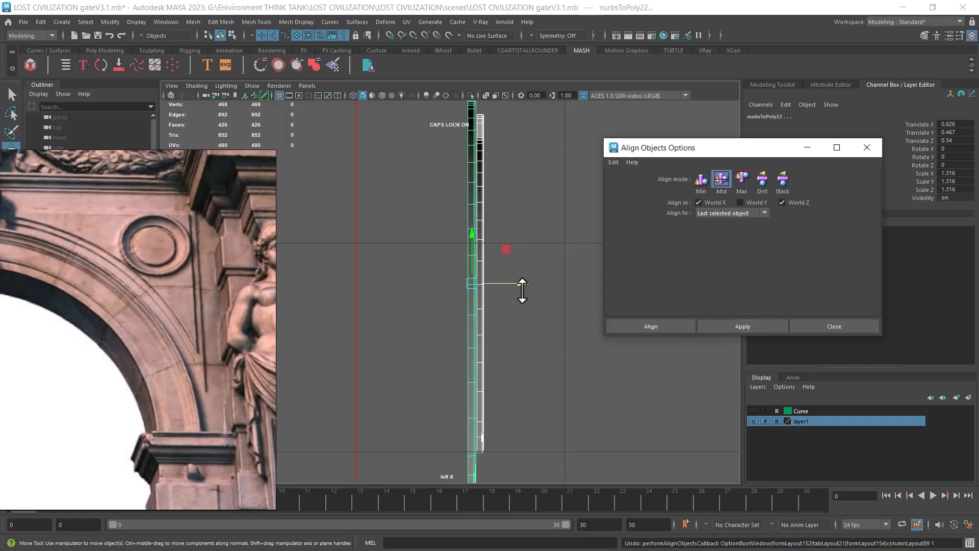
# Step: Align the two panels in Mid mode along World X and World Y only, excluding World Z
pyautogui.scroll(1, 523, 292)
pyautogui.press('space')
pyautogui.moveTo(521, 312); pyautogui.dragTo(513, 215)
pyautogui.keyDown('alt'); pyautogui.moveTo(527, 282); pyautogui.dragTo(488, 302); pyautogui.keyUp('alt')
pyautogui.click(755, 202)
pyautogui.click(787, 203)
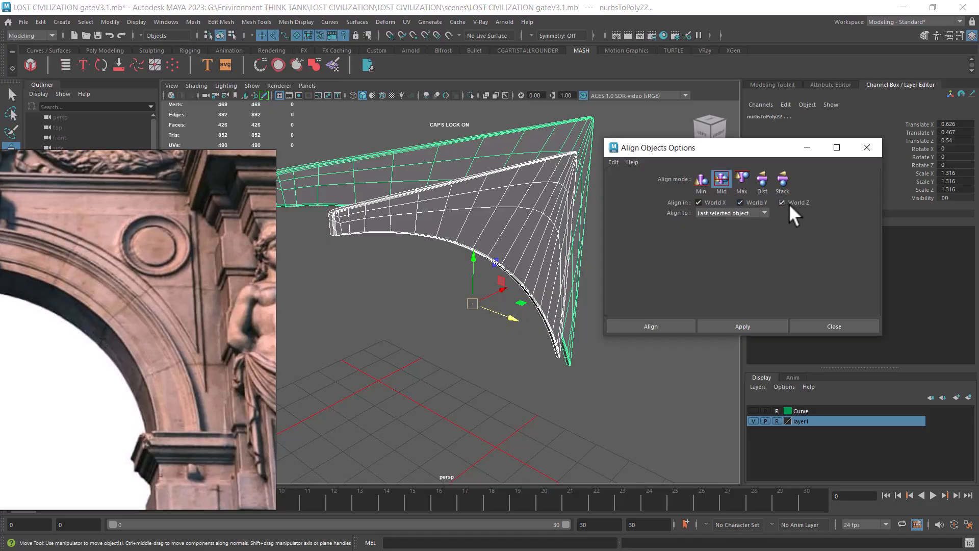
pyautogui.click(754, 323)
pyautogui.keyDown('alt'); pyautogui.moveTo(522, 356); pyautogui.dragTo(428, 371); pyautogui.keyUp('alt')
# Step: Move the larger panel in the front view to about Translate X 0.454 and Y 0.308, framing the smaller panel
pyautogui.press('space')
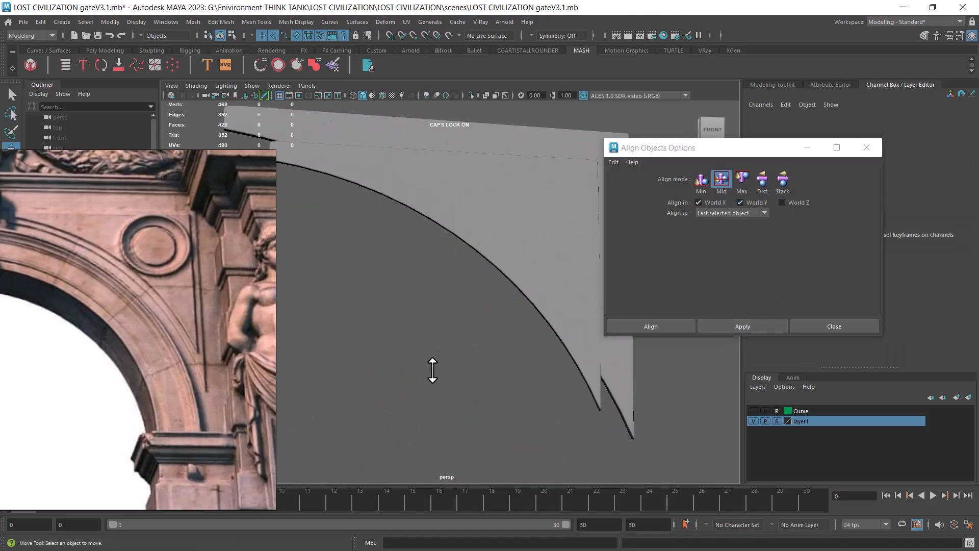
pyautogui.press('space')
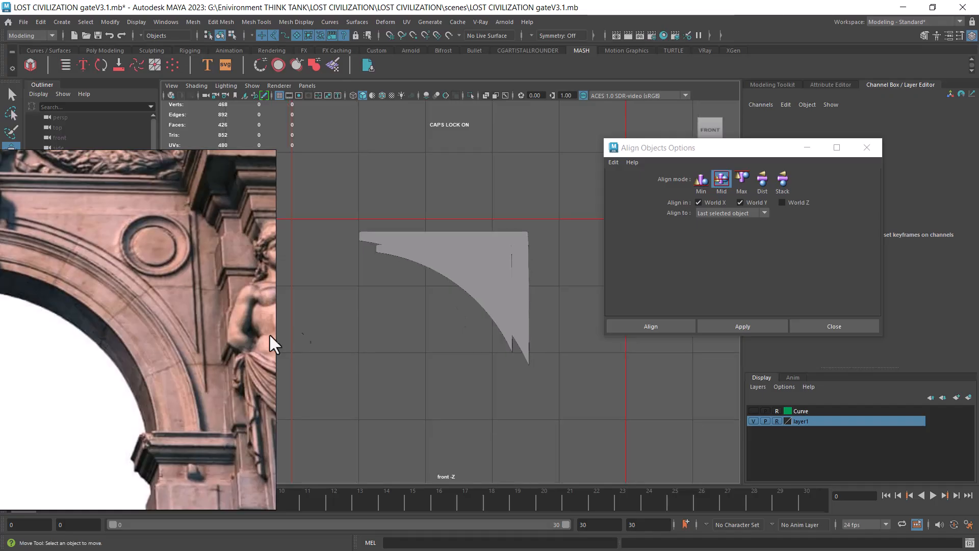
pyautogui.scroll(1, 459, 322)
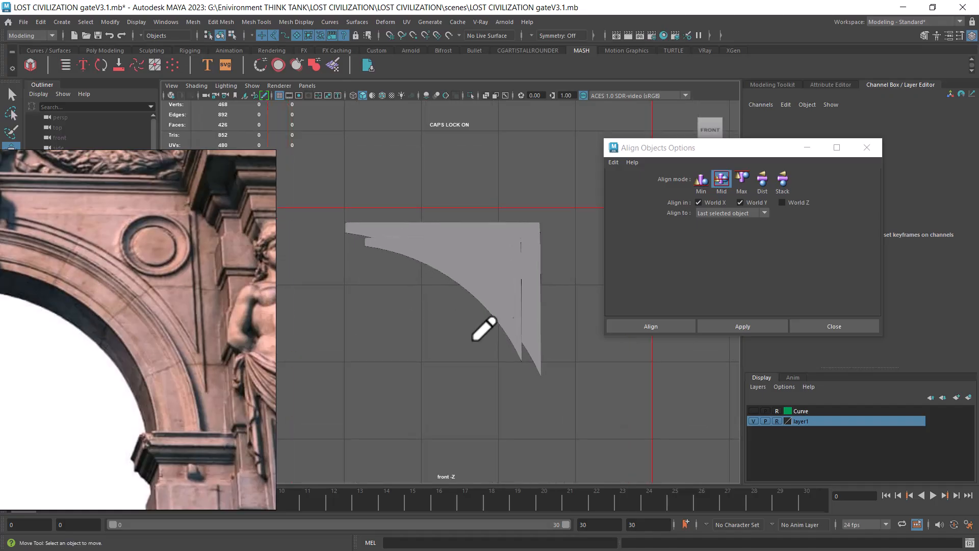
pyautogui.click(534, 308)
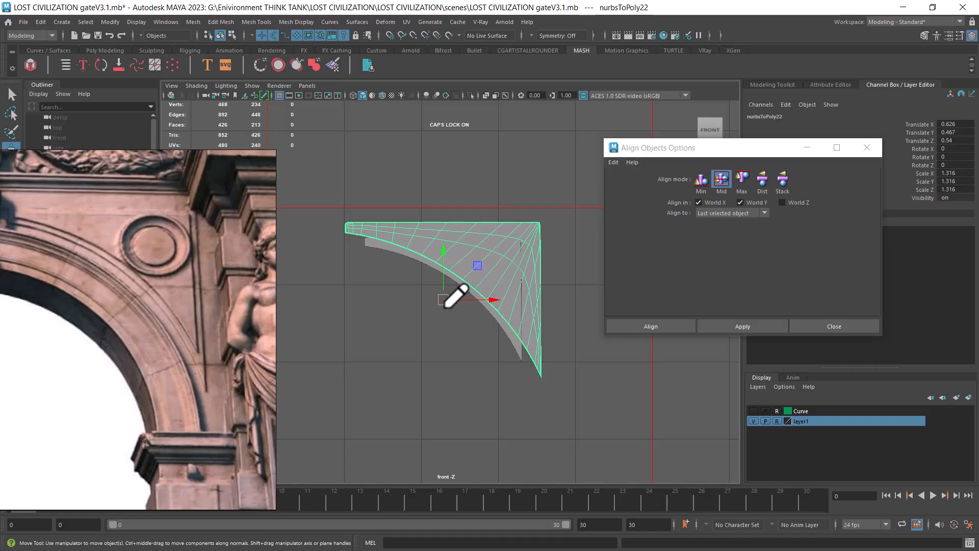
pyautogui.moveTo(496, 298); pyautogui.dragTo(482, 300)
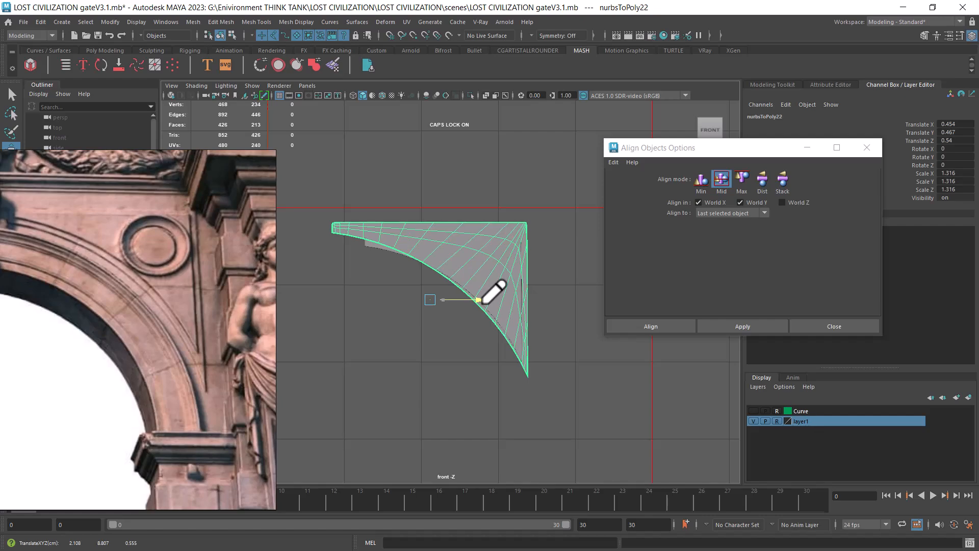
pyautogui.moveTo(430, 260)
pyautogui.mouseDown()
pyautogui.moveTo(437, 281)
pyautogui.moveTo(437, 270)
pyautogui.mouseUp()
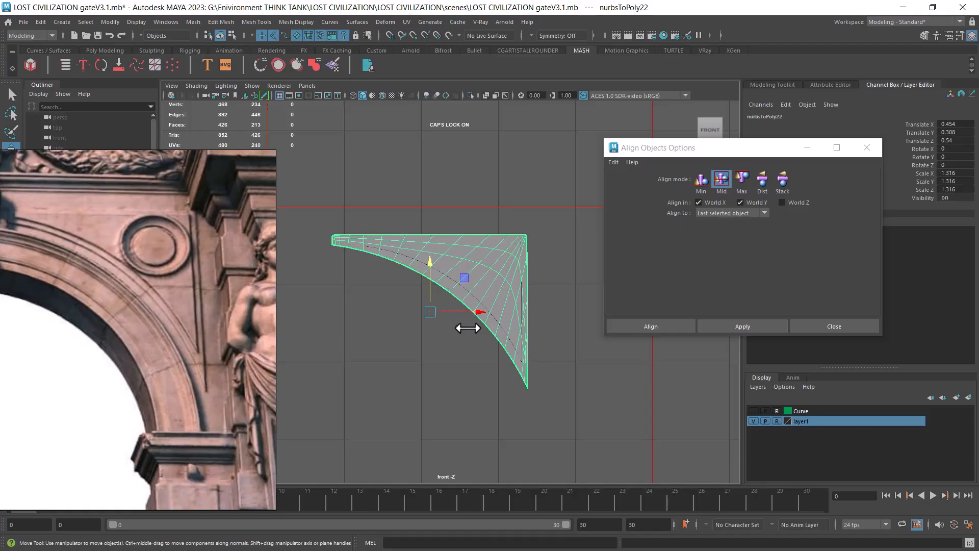
pyautogui.click(493, 375)
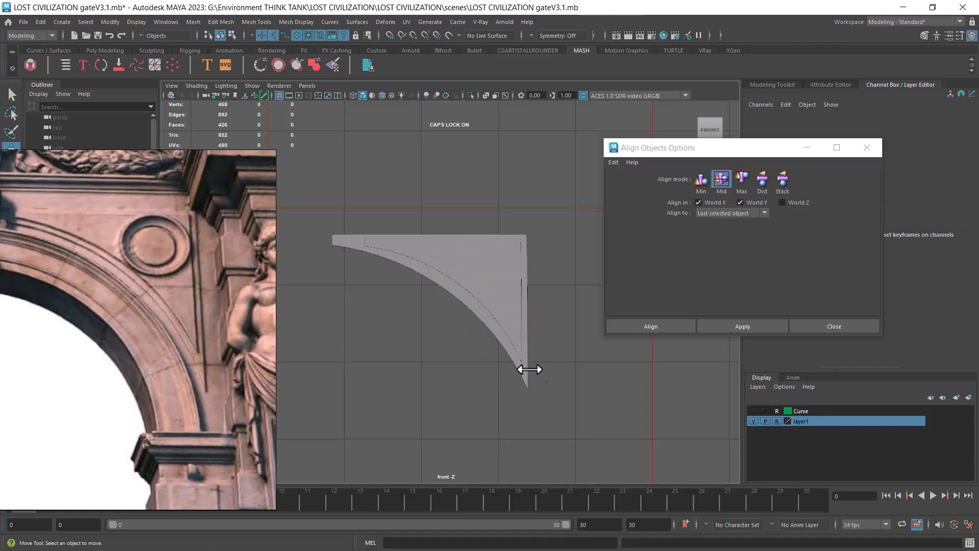
pyautogui.click(522, 374)
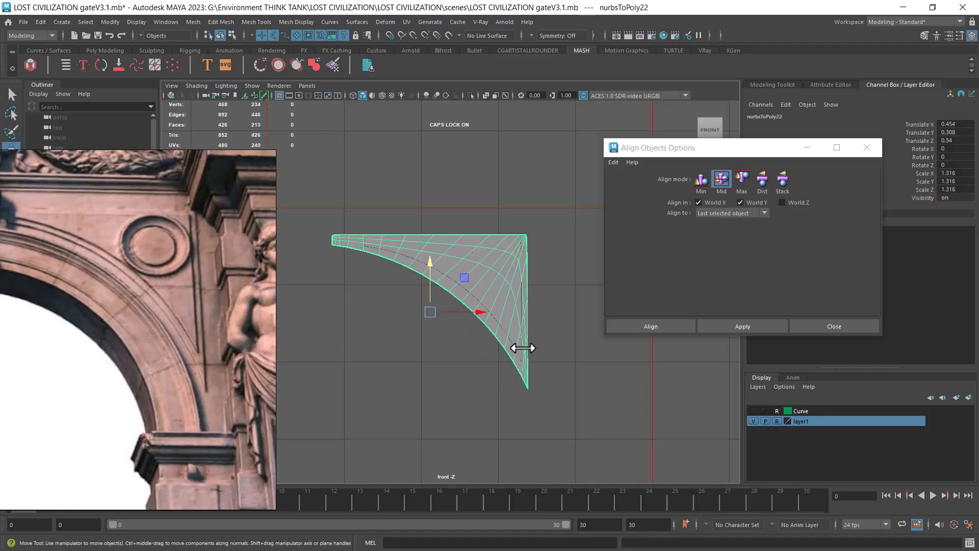
pyautogui.click(555, 368)
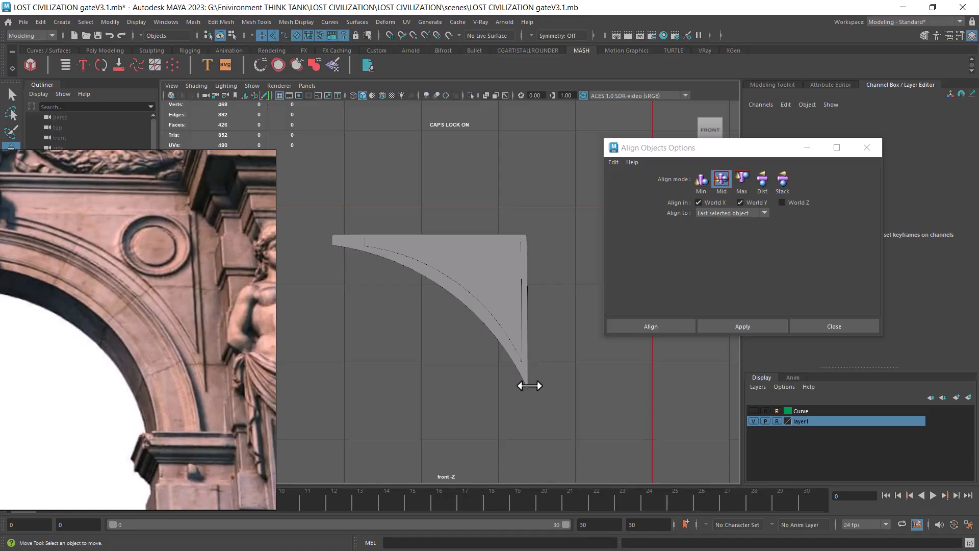
# Step: Create a lattice deformer with 2 S, T and U divisions around both spandrel panels
pyautogui.click(496, 286)
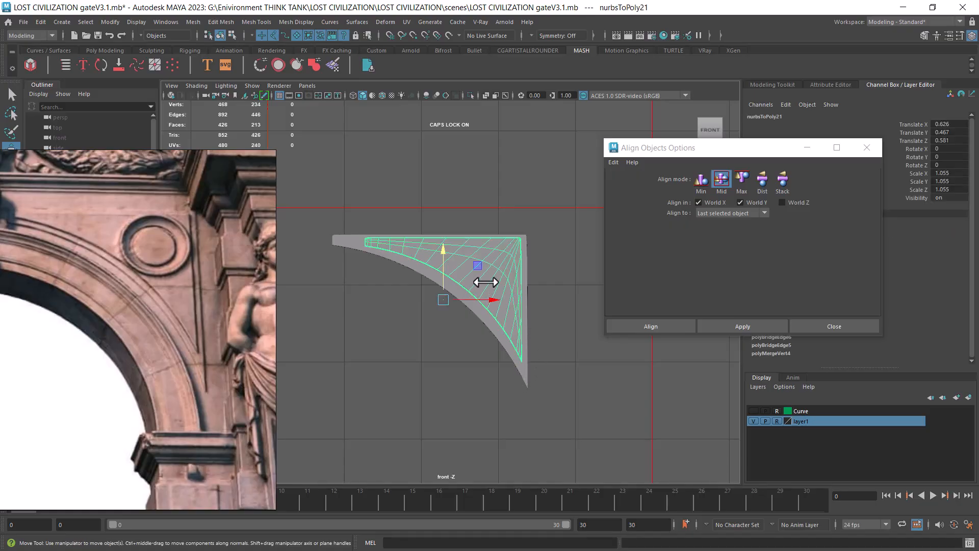
pyautogui.keyDown('shift'); pyautogui.click(480, 323); pyautogui.keyUp('shift')
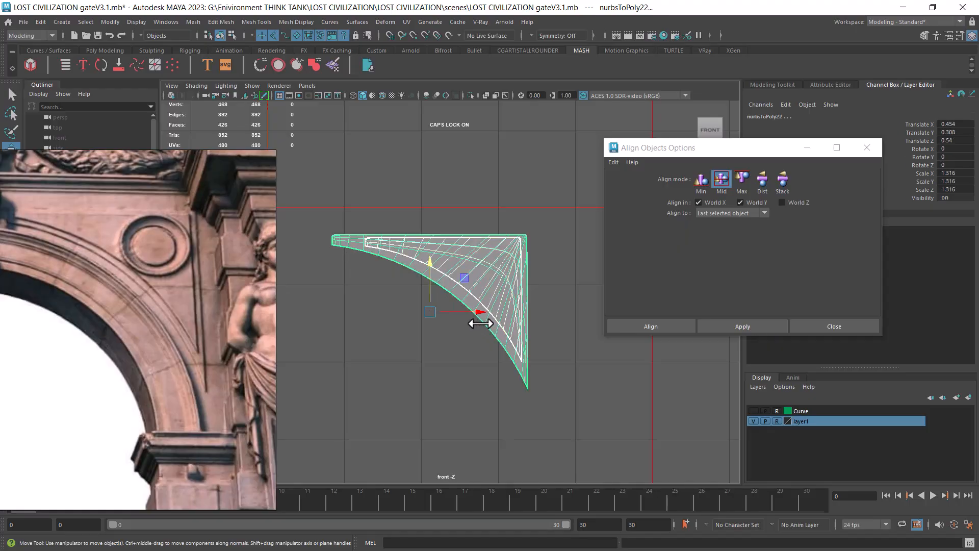
pyautogui.click(388, 22)
pyautogui.click(495, 112)
pyautogui.click(649, 376)
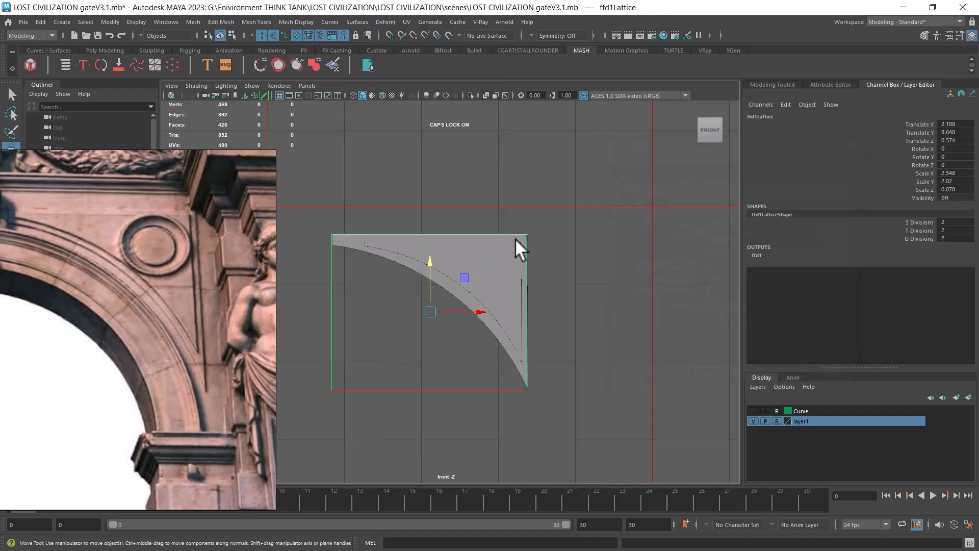
# Step: Raise the lattice's top row of points to stretch both spandrel panels vertically, and return to object mode
pyautogui.moveTo(569, 231); pyautogui.dragTo(561, 179, button='right')
pyautogui.moveTo(317, 203); pyautogui.dragTo(579, 266)
pyautogui.moveTo(430, 176); pyautogui.dragTo(436, 130)
pyautogui.scroll(1, 540, 297)
pyautogui.moveTo(514, 213); pyautogui.dragTo(585, 180, button='right')
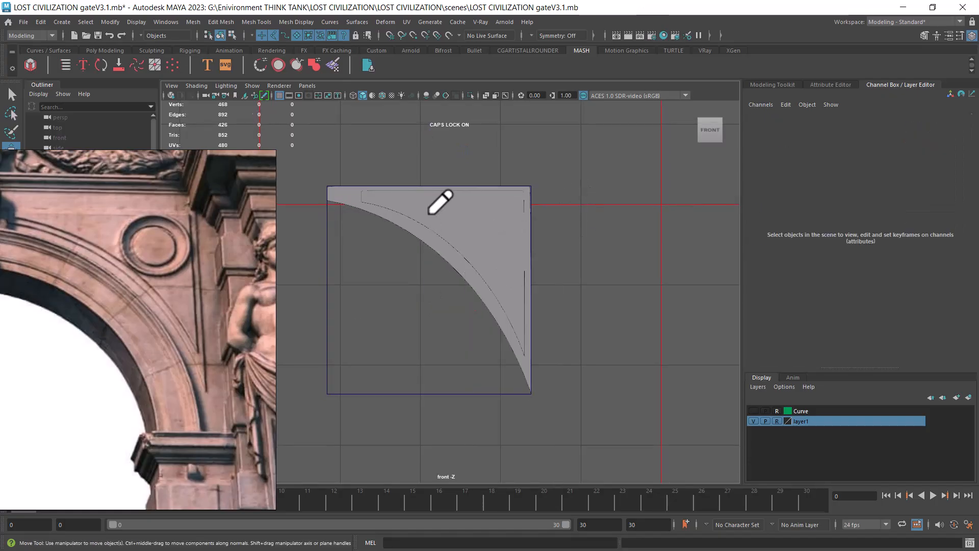
# Step: Select both spandrel panels and delete their construction history to bake in the lattice deformation
pyautogui.click(438, 200)
pyautogui.moveTo(586, 146); pyautogui.dragTo(437, 323)
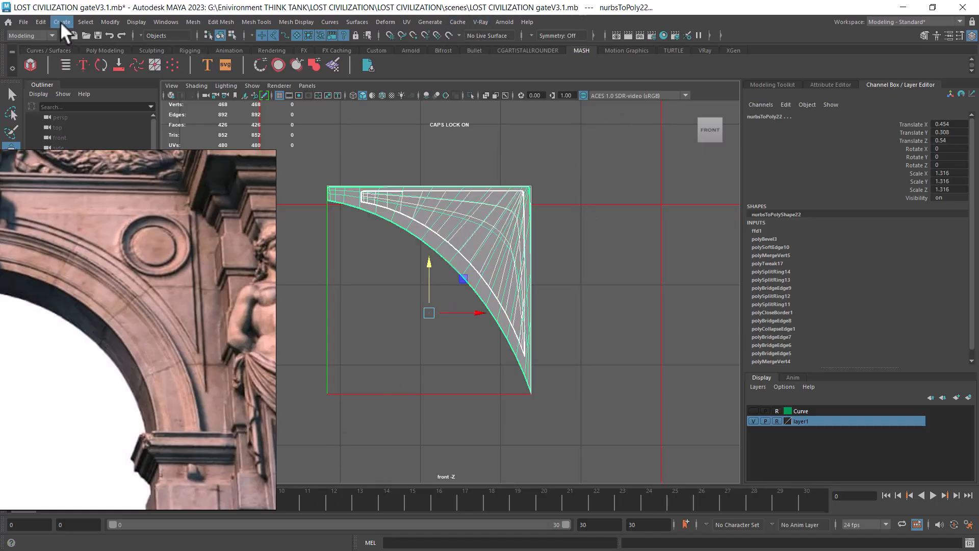
pyautogui.click(60, 22)
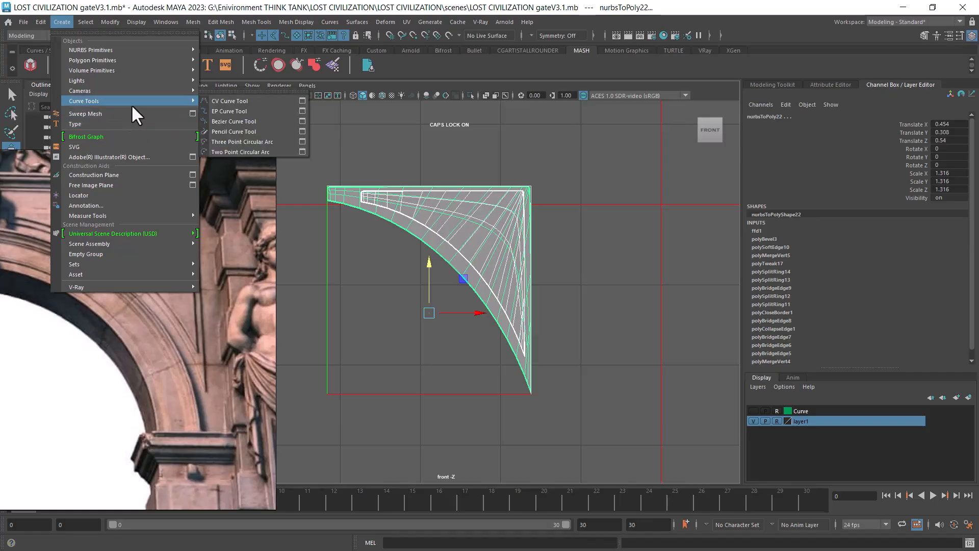
pyautogui.moveTo(38, 20)
pyautogui.moveTo(145, 141)
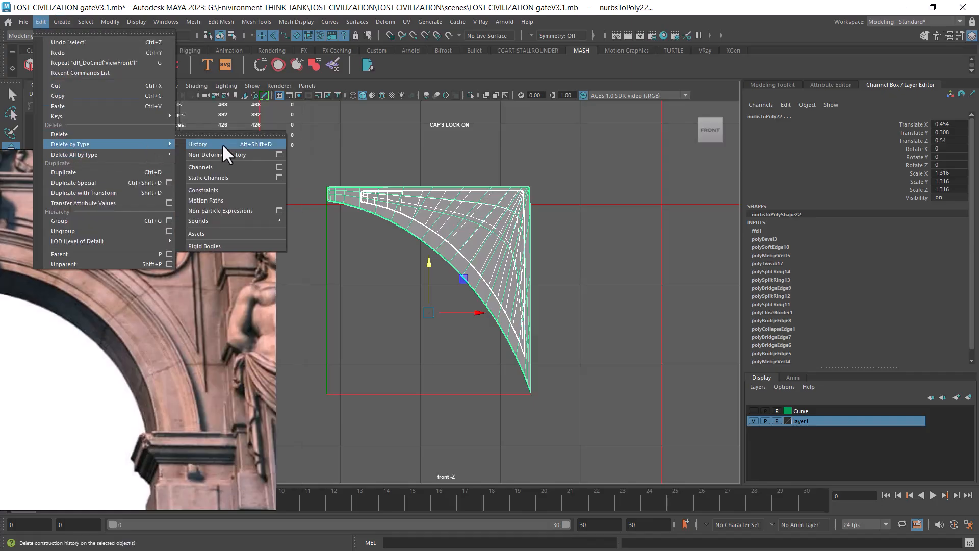
pyautogui.click(221, 151)
pyautogui.keyDown('alt'); pyautogui.moveTo(631, 294); pyautogui.dragTo(623, 258, button='right'); pyautogui.keyUp('alt')
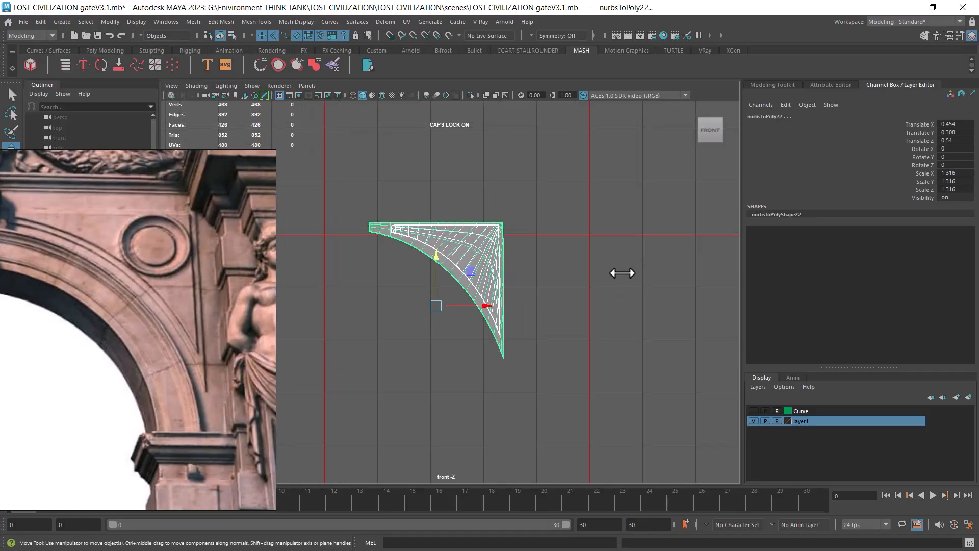
# Step: Show the hidden gate geometry again and move both spandrel panels to about Translate X 0.185 and Y -0.048 beside the arch
pyautogui.hotkey('ctrl', 'shift', 'h')
pyautogui.moveTo(437, 312)
pyautogui.mouseDown()
pyautogui.moveTo(421, 333)
pyautogui.moveTo(425, 325)
pyautogui.mouseUp()
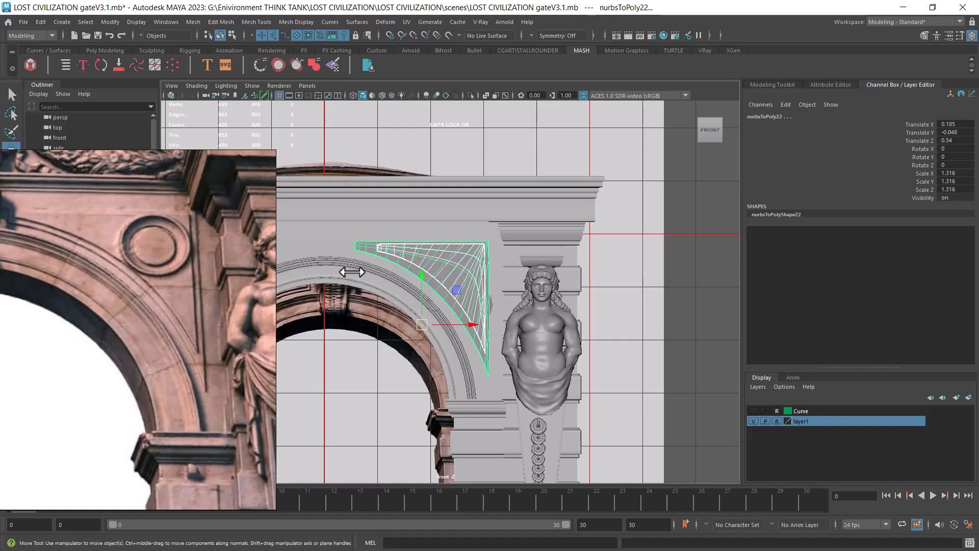
pyautogui.keyDown('alt'); pyautogui.moveTo(536, 270); pyautogui.dragTo(584, 400, button='right'); pyautogui.keyUp('alt')
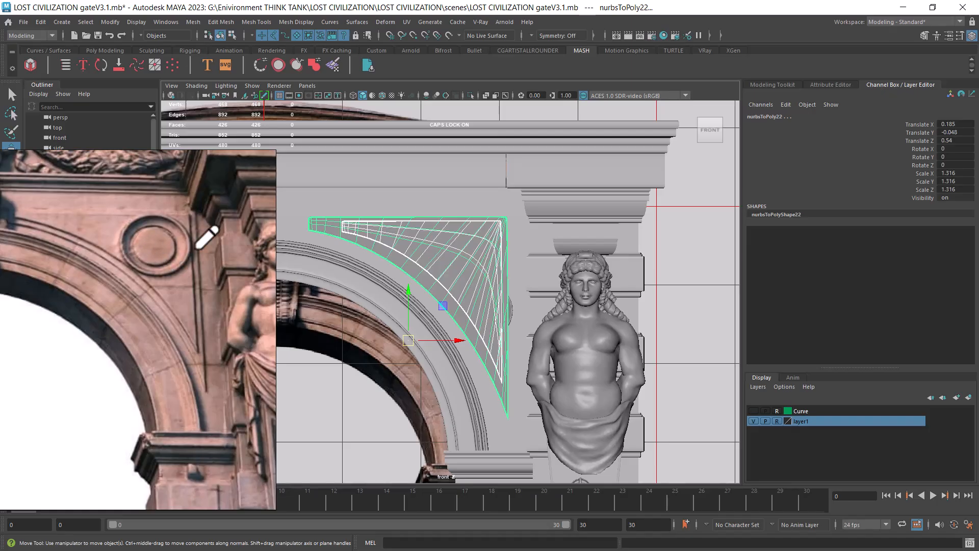
# Step: Create a lattice deformer with 2 S, T and U divisions around the larger spandrel panel only
pyautogui.click(321, 230)
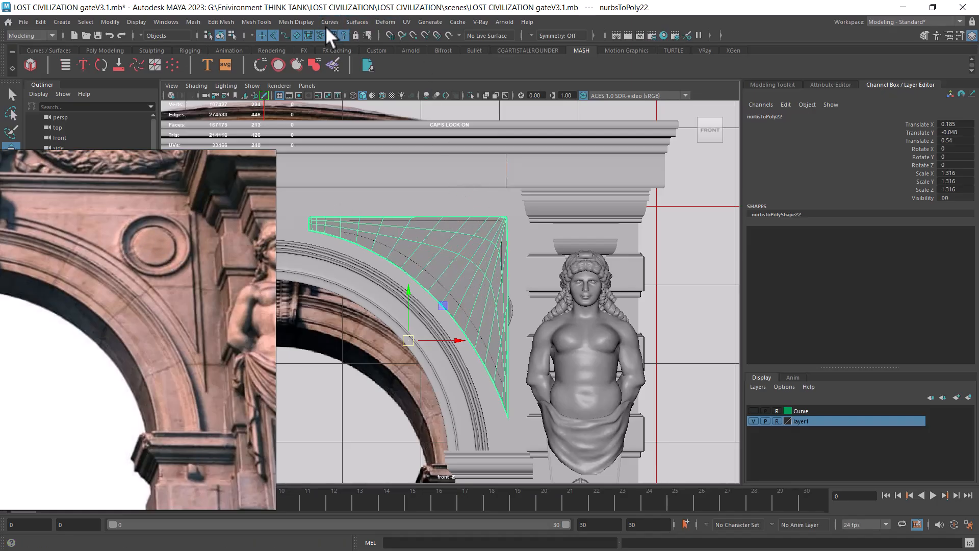
pyautogui.click(380, 21)
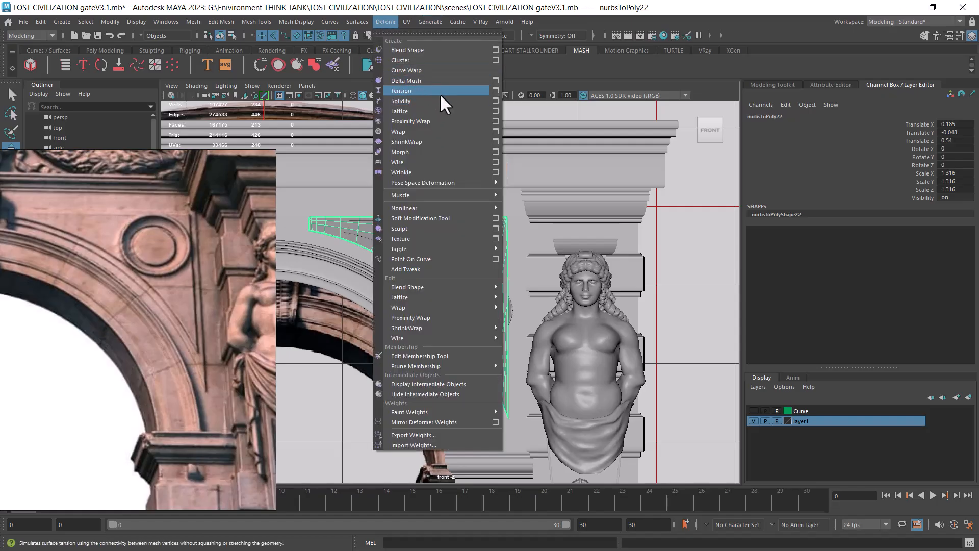
pyautogui.click(434, 109)
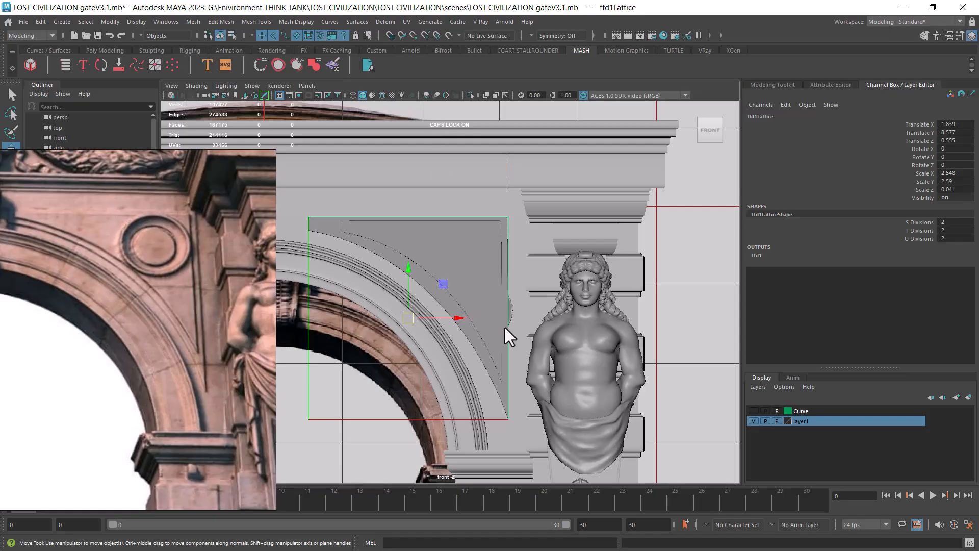
# Step: Raise the top row of the larger panel's lattice points to about Y 10.02 and return to object mode
pyautogui.scroll(-4, 500, 306)
pyautogui.moveTo(678, 192); pyautogui.dragTo(679, 156, button='right')
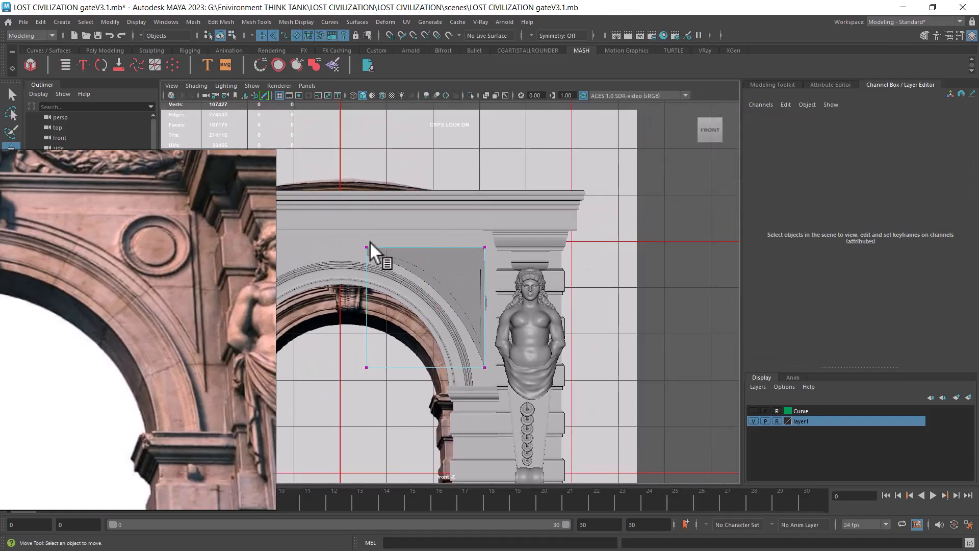
pyautogui.moveTo(506, 249); pyautogui.dragTo(507, 251)
pyautogui.scroll(2, 413, 202)
pyautogui.moveTo(413, 172); pyautogui.dragTo(412, 160)
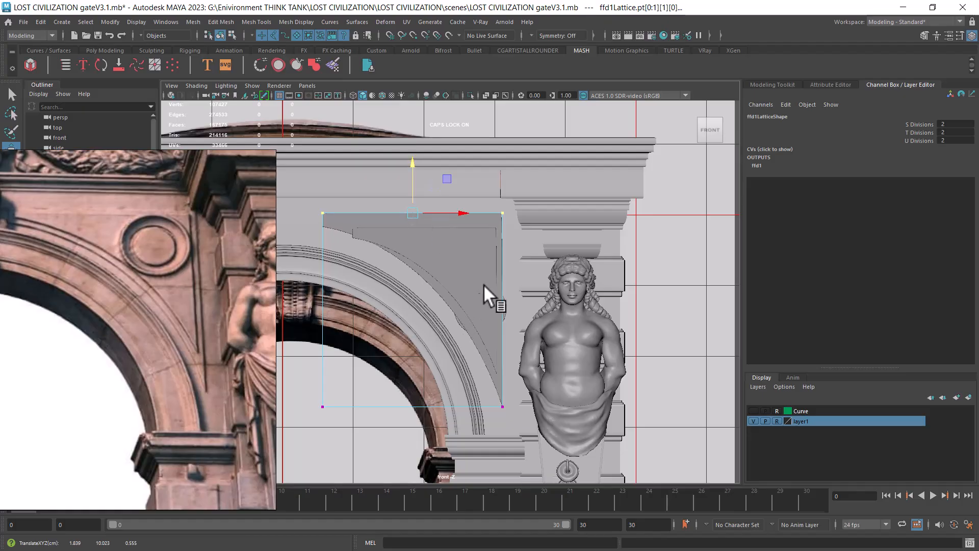
pyautogui.moveTo(669, 250); pyautogui.dragTo(709, 235, button='right')
# Step: Create a lattice deformer with 2 S, T and U divisions around the smaller spandrel panel
pyautogui.click(490, 254)
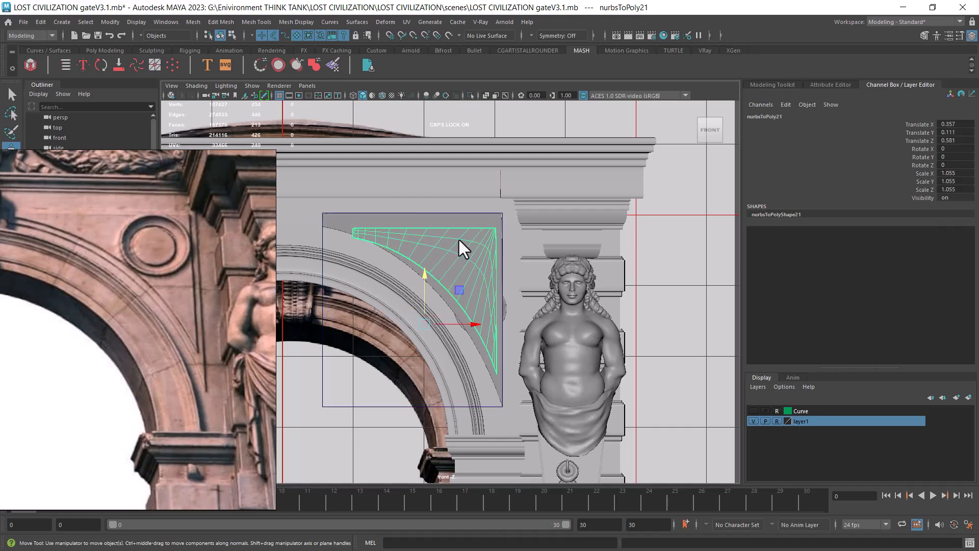
pyautogui.click(394, 21)
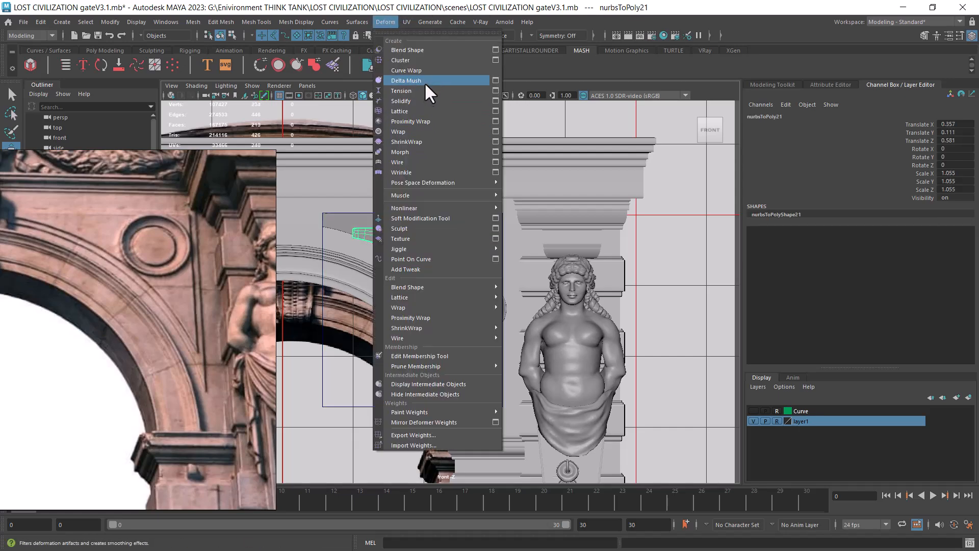
pyautogui.click(422, 108)
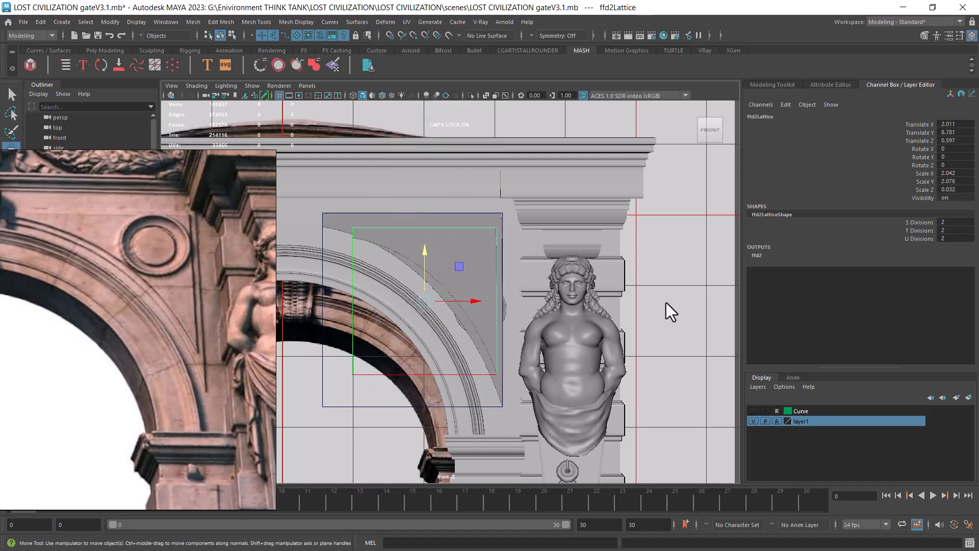
# Step: Raise the top row of the smaller panel's lattice points to about Y 9.94
pyautogui.moveTo(661, 215); pyautogui.dragTo(681, 157, button='right')
pyautogui.scroll(3, 519, 341)
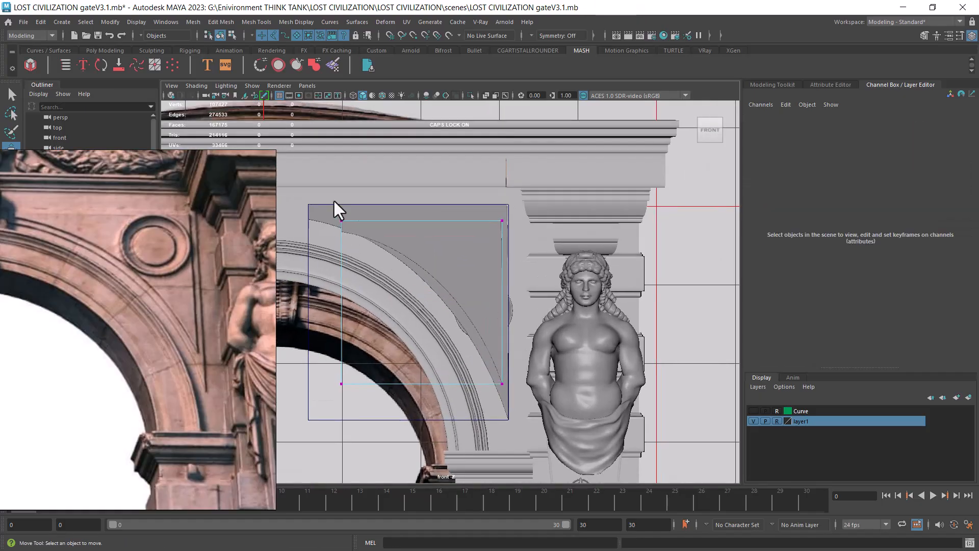
pyautogui.moveTo(334, 202); pyautogui.dragTo(540, 240)
pyautogui.moveTo(419, 181); pyautogui.dragTo(418, 164)
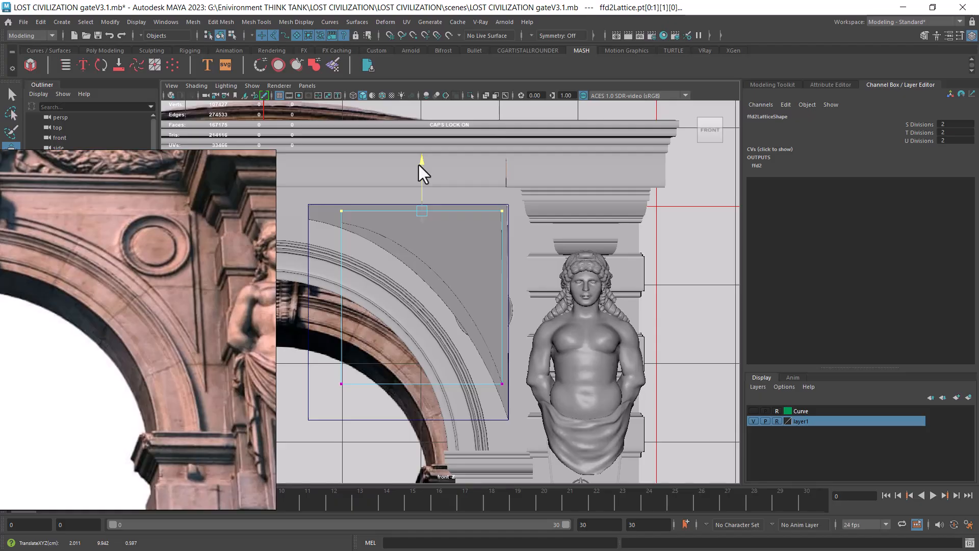
# Step: Pull the left column of the smaller panel's lattice outward to about X 0.81 and raise its lower-left corner to about Y 7.91
pyautogui.moveTo(337, 197); pyautogui.dragTo(348, 433)
pyautogui.moveTo(401, 290); pyautogui.dragTo(378, 292)
pyautogui.moveTo(333, 427); pyautogui.dragTo(329, 323)
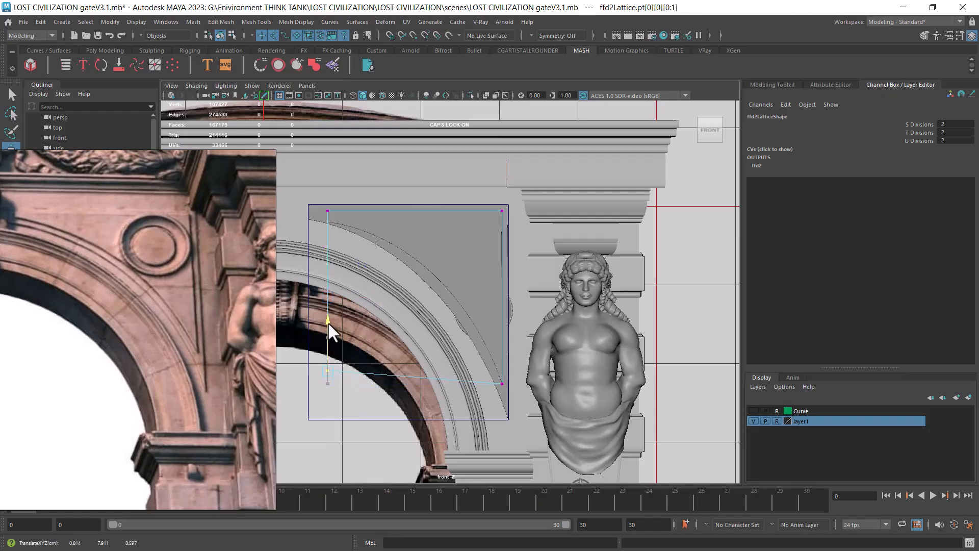
# Step: Fine-tune the top row of the smaller panel's lattice to about Y 9.93
pyautogui.moveTo(315, 197); pyautogui.dragTo(345, 246)
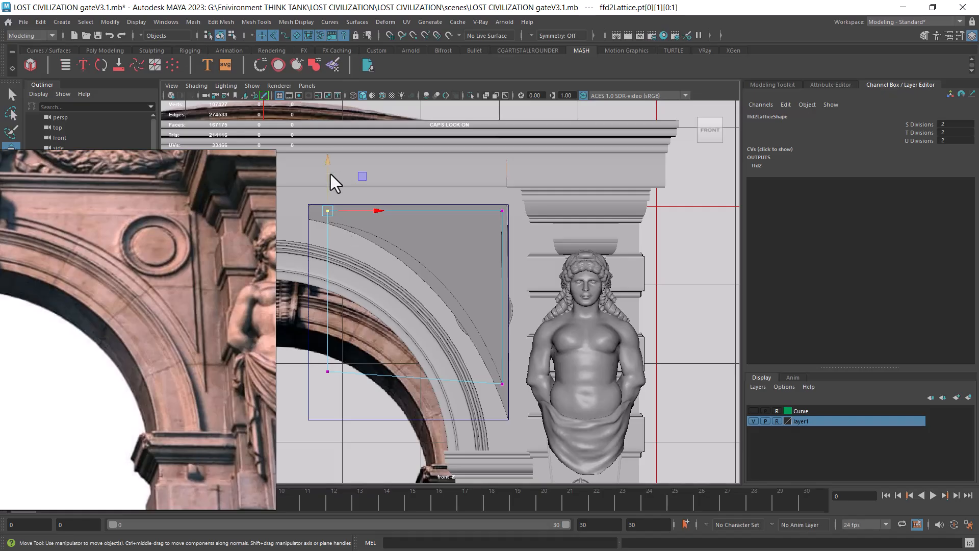
pyautogui.keyDown('shift'); pyautogui.moveTo(491, 216); pyautogui.dragTo(512, 201); pyautogui.keyUp('shift')
pyautogui.moveTo(416, 179); pyautogui.dragTo(414, 176)
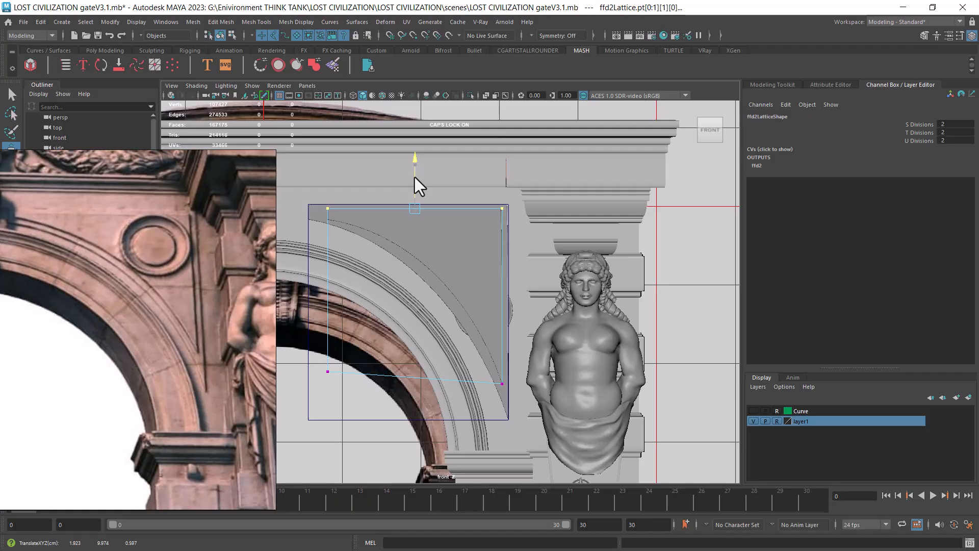
pyautogui.moveTo(415, 176); pyautogui.dragTo(414, 181)
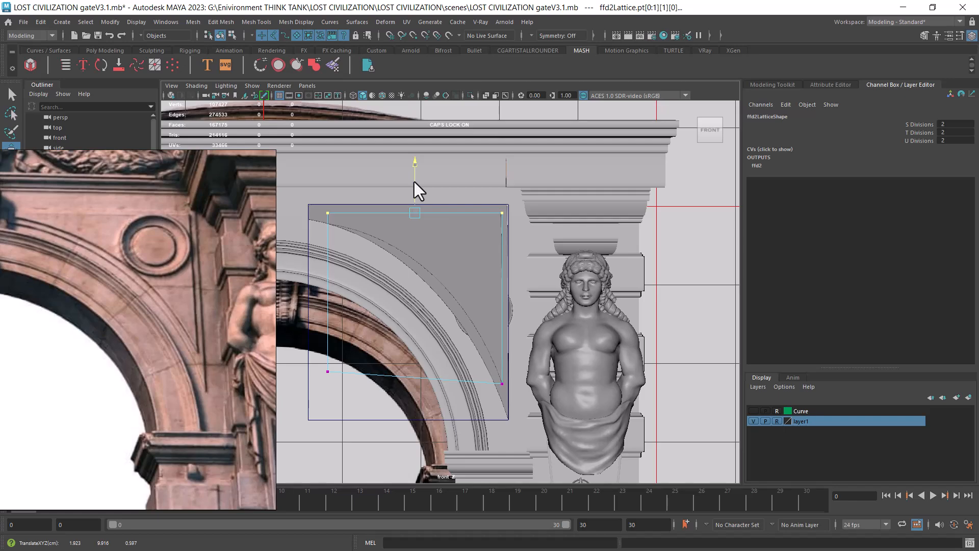
pyautogui.moveTo(414, 181); pyautogui.dragTo(415, 181)
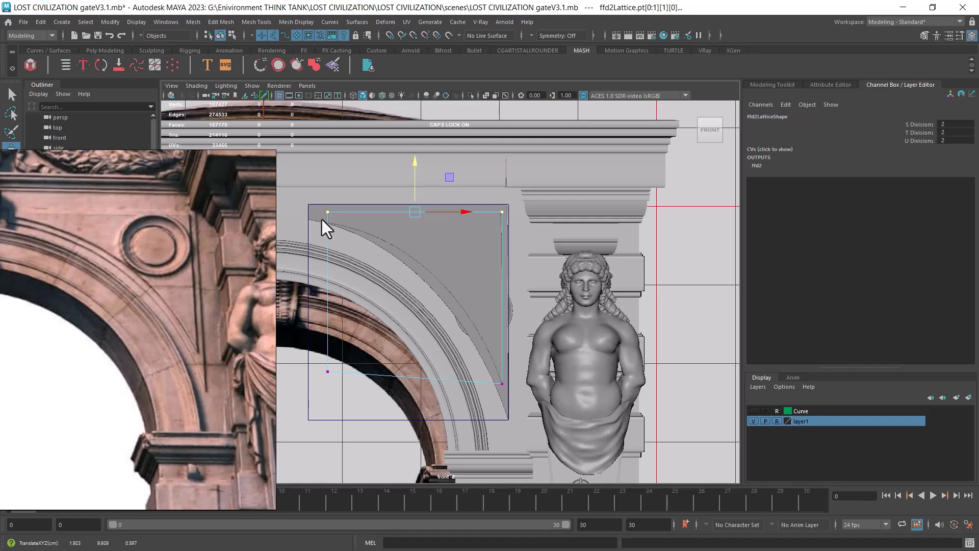
# Step: Move the left column of the larger panel's lattice points outward to about X 0.52
pyautogui.click(309, 415)
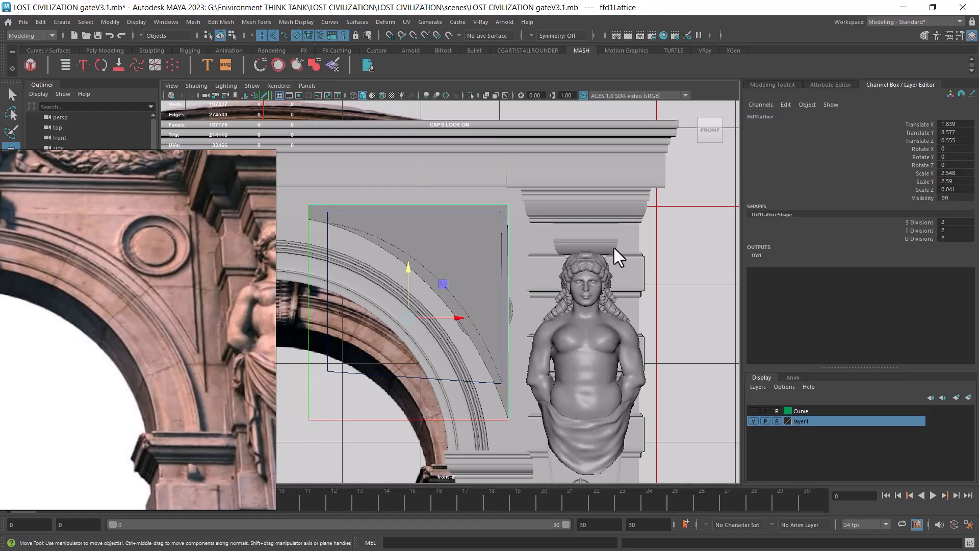
pyautogui.scroll(-3, 636, 256)
pyautogui.moveTo(659, 203); pyautogui.dragTo(640, 170, button='right')
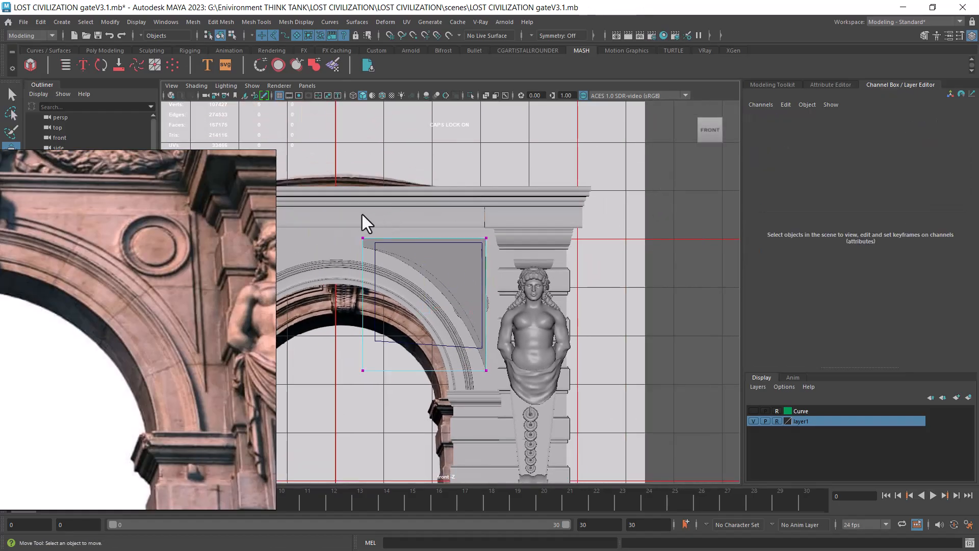
pyautogui.moveTo(362, 430); pyautogui.dragTo(364, 430)
pyautogui.scroll(3, 393, 280)
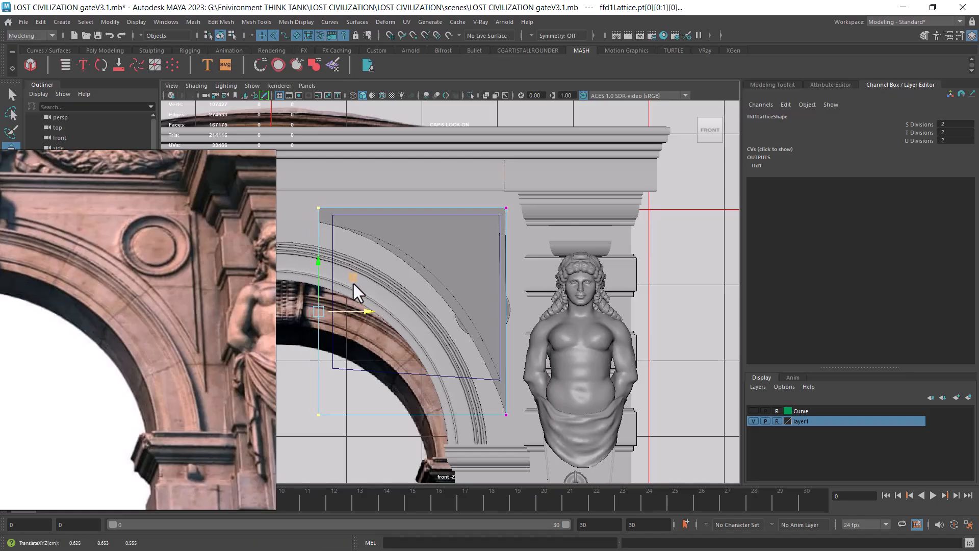
pyautogui.moveTo(363, 311); pyautogui.dragTo(356, 310)
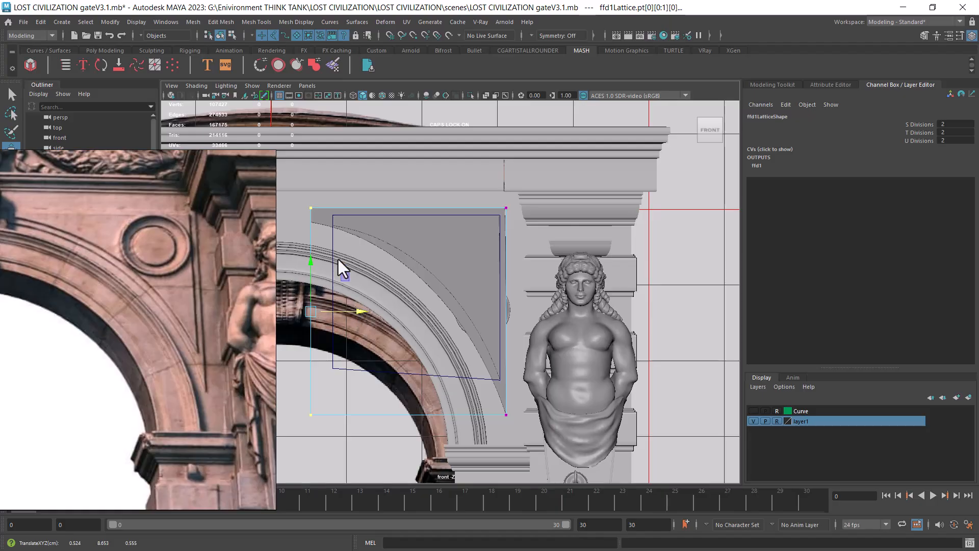
# Step: Raise the smaller panel's lattice top row to about Y 9.97 and lower its lower-right corner to about Y 7.68
pyautogui.click(336, 370)
pyautogui.click(334, 367)
pyautogui.moveTo(330, 290); pyautogui.dragTo(329, 261, button='right')
pyautogui.moveTo(313, 204); pyautogui.dragTo(365, 397)
pyautogui.moveTo(460, 228); pyautogui.dragTo(515, 265)
pyautogui.moveTo(419, 180); pyautogui.dragTo(417, 173)
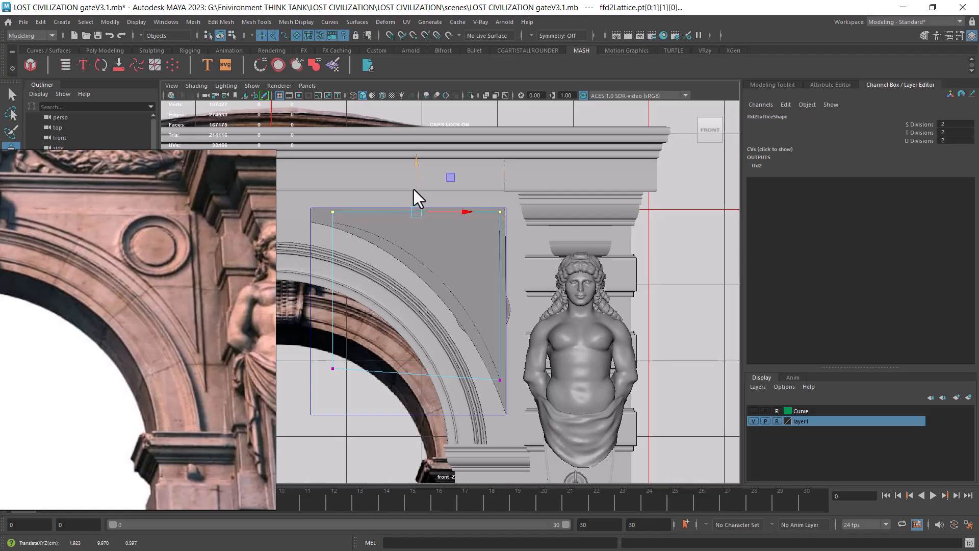
pyautogui.moveTo(474, 448); pyautogui.dragTo(501, 332)
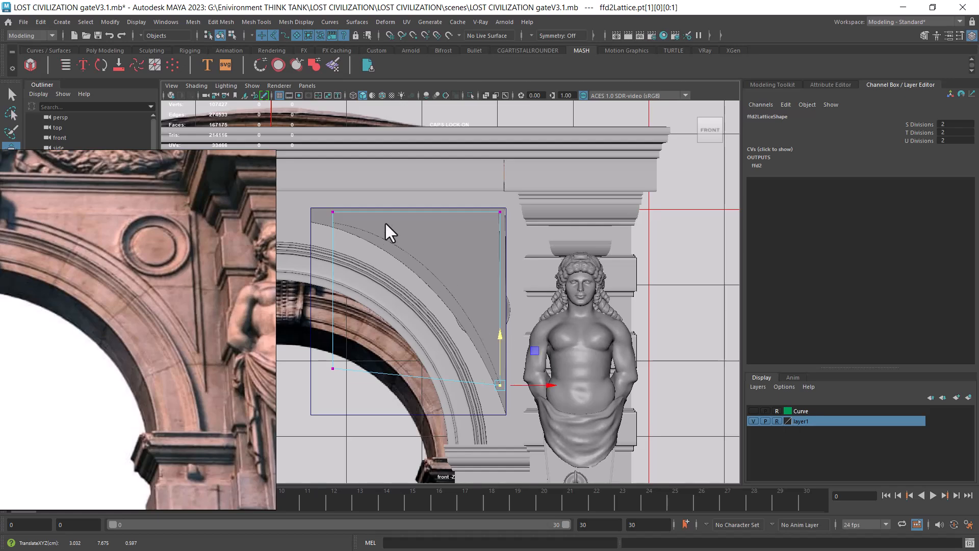
# Step: Shift the smaller panel's lattice left column outward and up, centring it at about X 0.66 and Y 8.98
pyautogui.moveTo(316, 243); pyautogui.dragTo(381, 214)
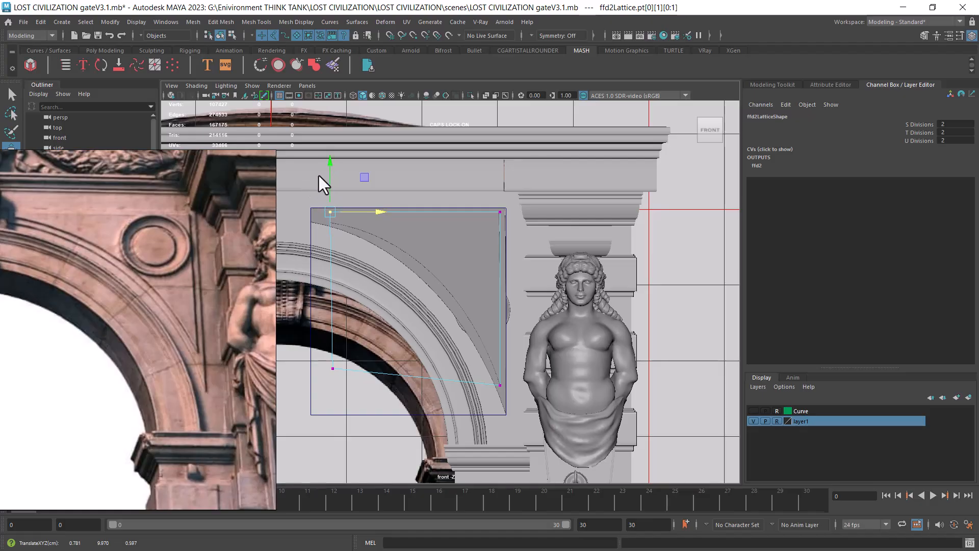
pyautogui.moveTo(293, 180); pyautogui.dragTo(356, 375)
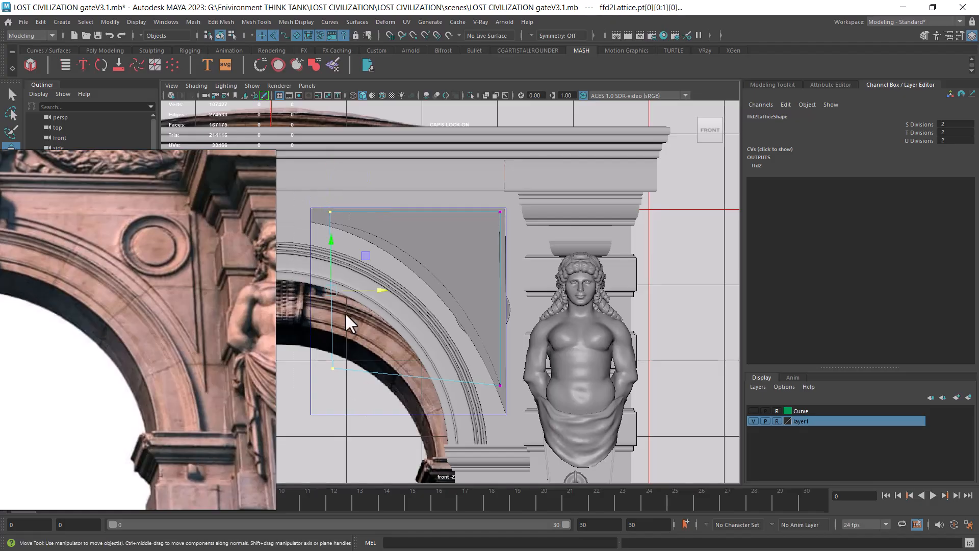
pyautogui.moveTo(336, 246); pyautogui.dragTo(333, 244)
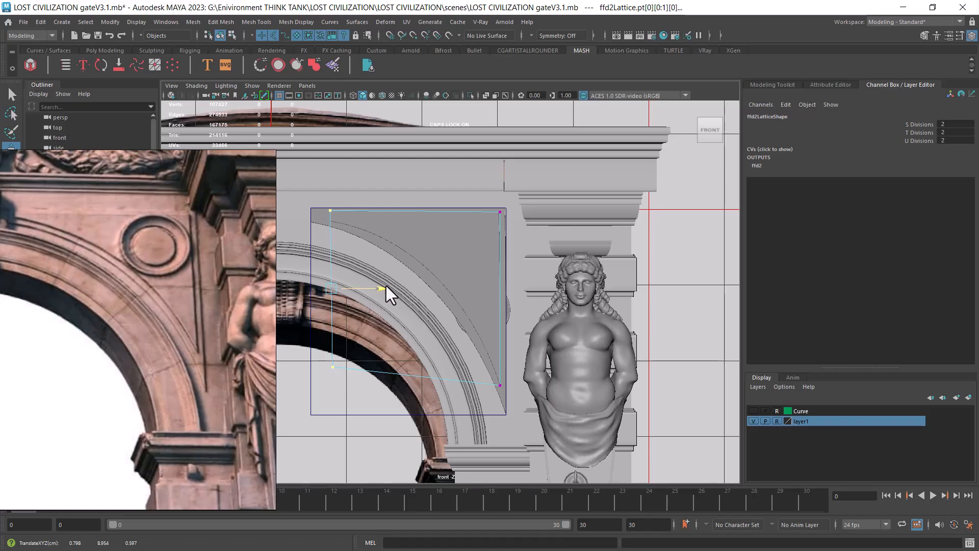
pyautogui.moveTo(386, 287); pyautogui.dragTo(382, 287)
pyautogui.moveTo(330, 237); pyautogui.dragTo(329, 236)
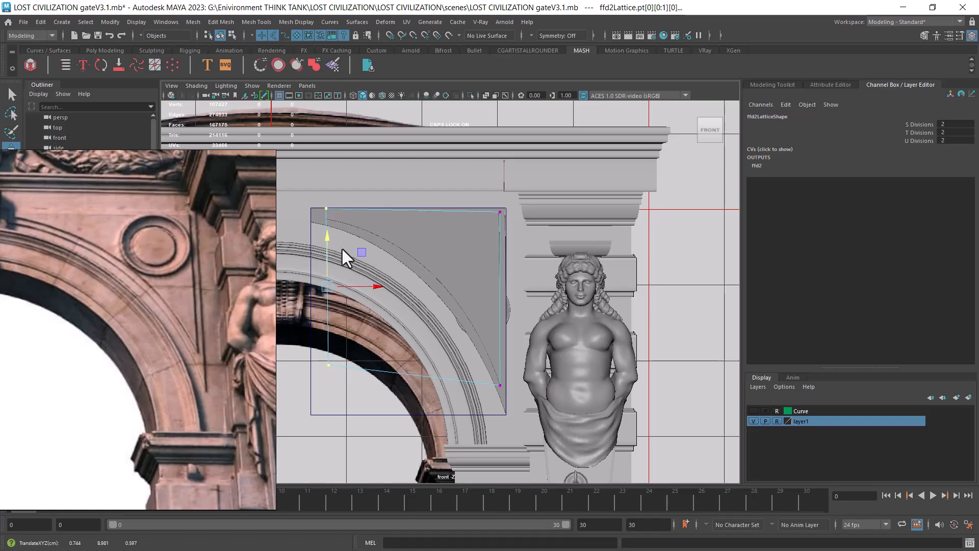
pyautogui.moveTo(388, 283); pyautogui.dragTo(378, 283)
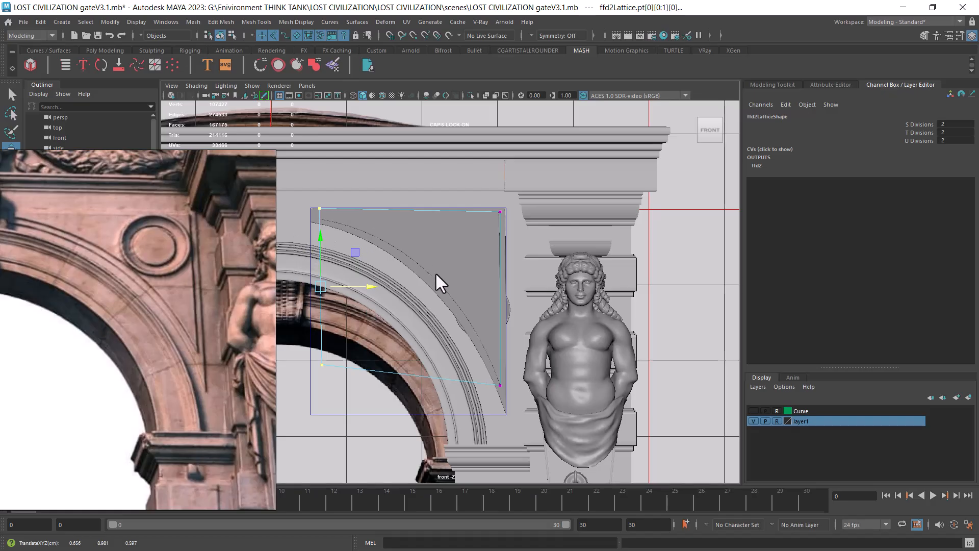
# Step: Lower the smaller lattice's lower-right corner to about Y 7.64 and move its right column to about X 3.05
pyautogui.moveTo(524, 386); pyautogui.dragTo(501, 374)
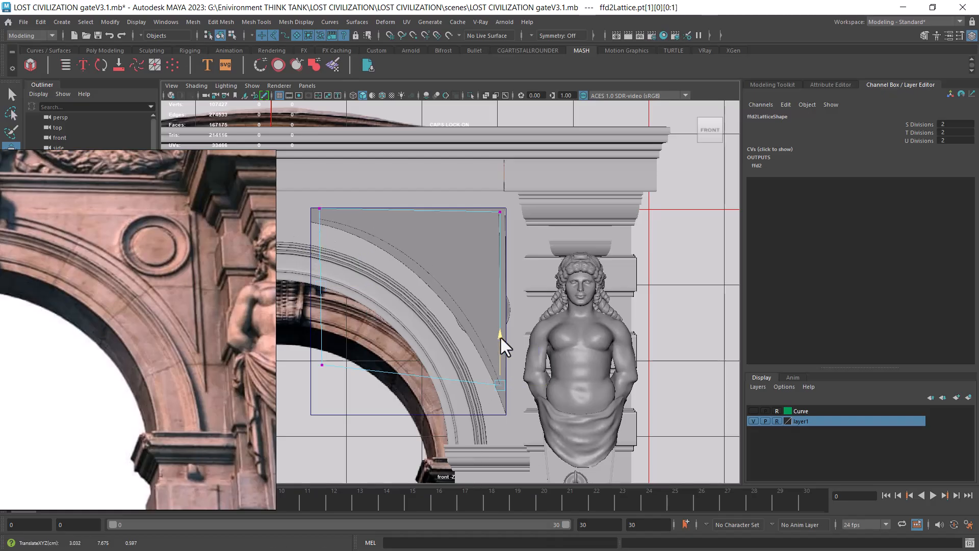
pyautogui.moveTo(501, 338); pyautogui.dragTo(502, 341)
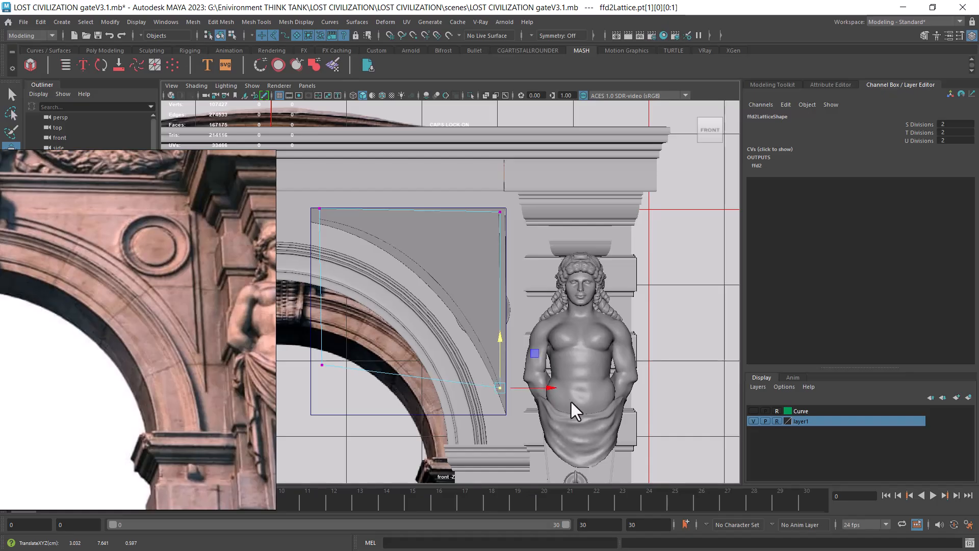
pyautogui.moveTo(511, 201); pyautogui.dragTo(495, 426)
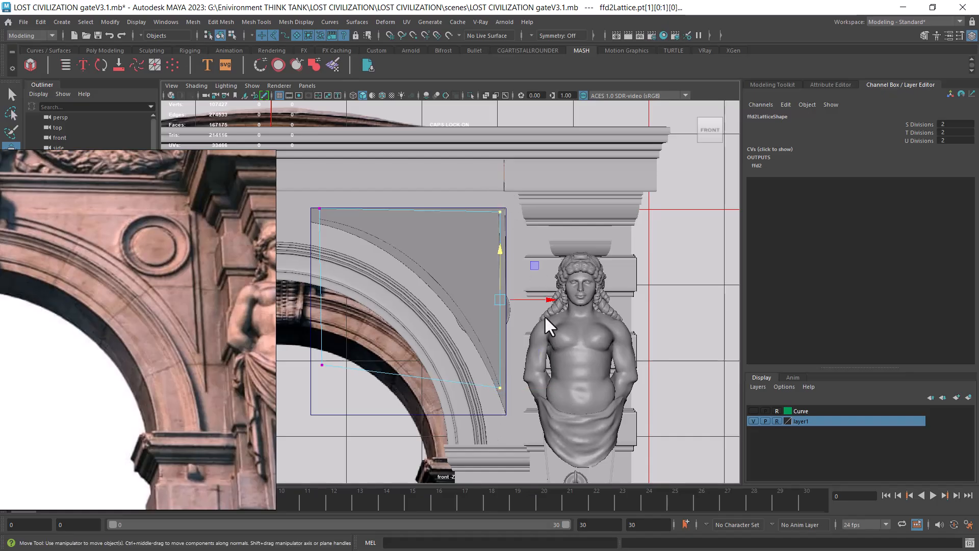
pyautogui.moveTo(545, 303); pyautogui.dragTo(546, 301)
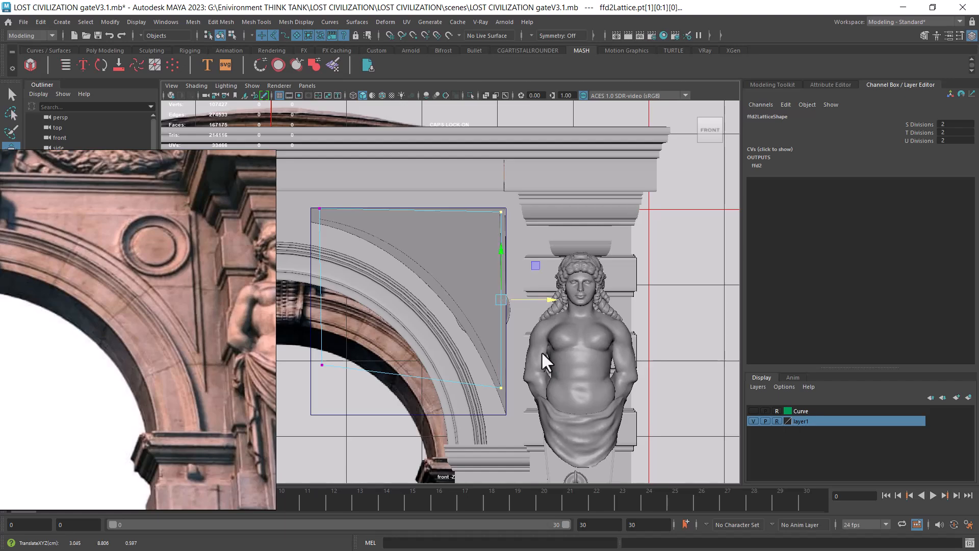
# Step: Try to raise the top row of the larger panel's lattice points to about Y 10.06, and undo the move
pyautogui.click(313, 234)
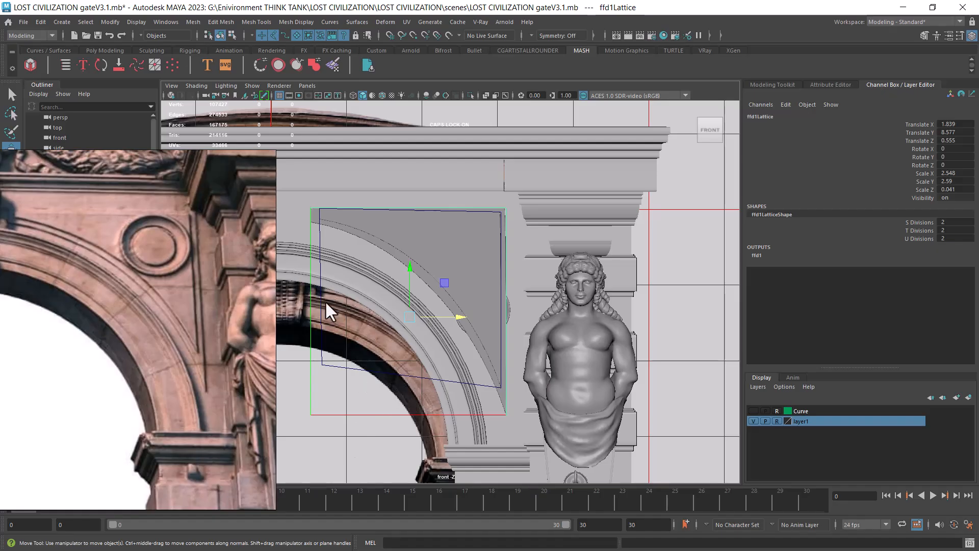
pyautogui.moveTo(331, 404); pyautogui.dragTo(317, 263, button='right')
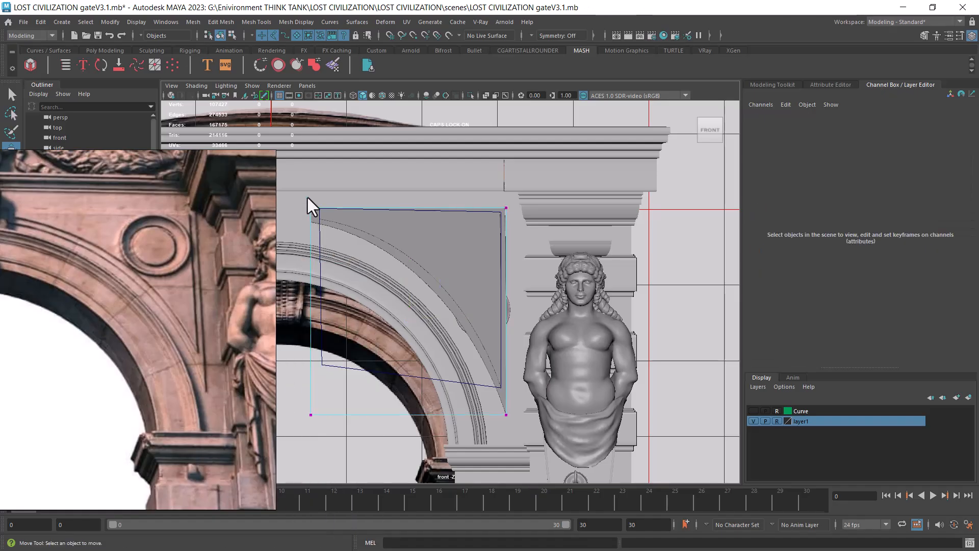
pyautogui.moveTo(514, 197); pyautogui.dragTo(546, 211)
pyautogui.moveTo(408, 162); pyautogui.dragTo(413, 207)
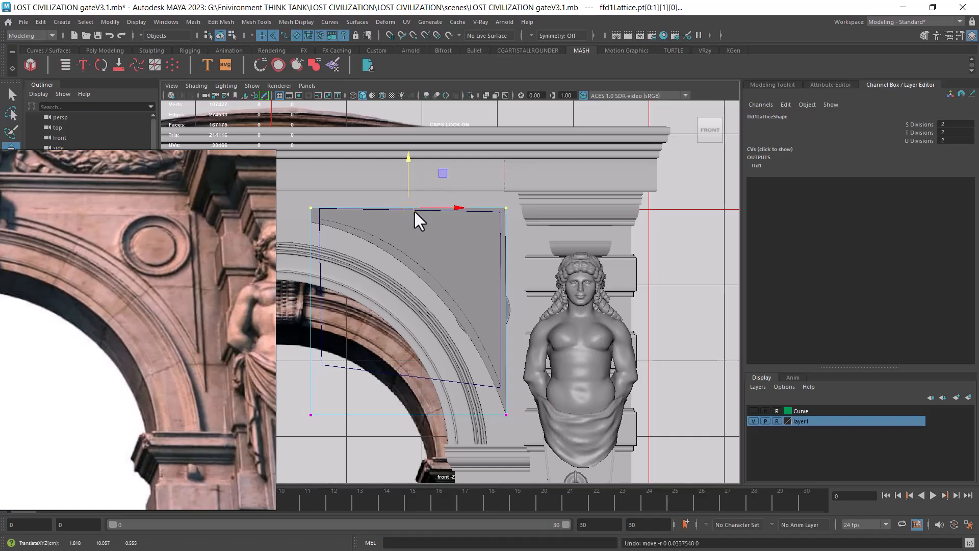
# Step: Create a lattice with 4 × 4 × 4 divisions around the larger spandrel panel
pyautogui.click(313, 220)
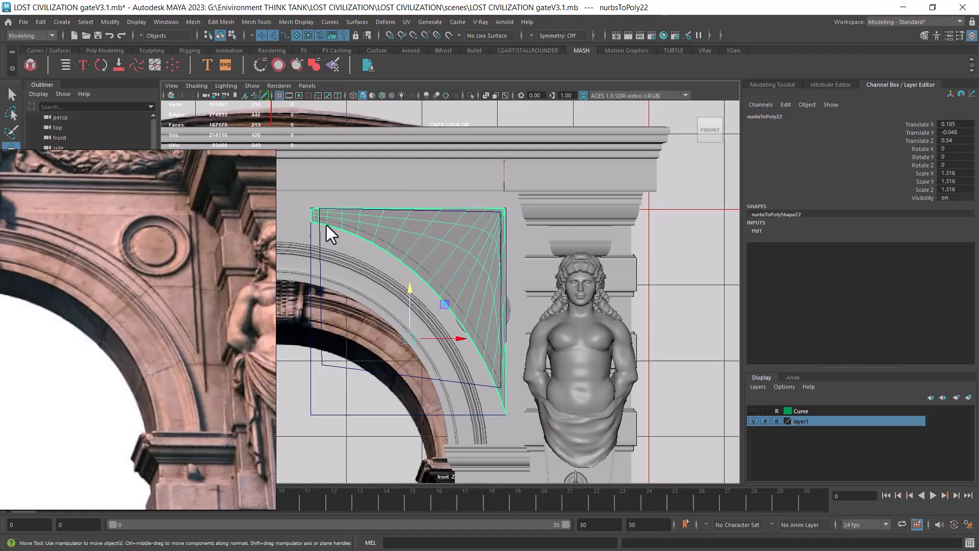
pyautogui.click(393, 23)
pyautogui.click(494, 119)
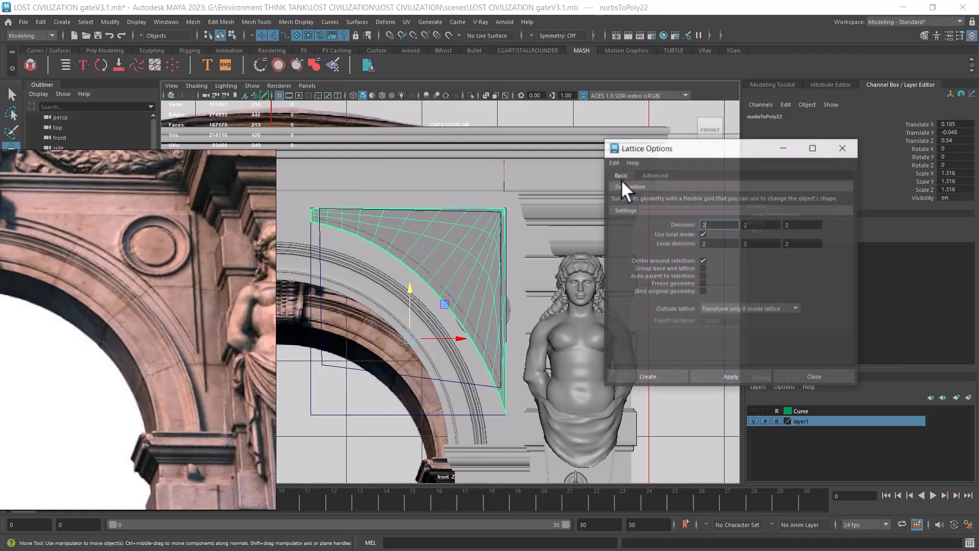
pyautogui.press('BackSpace')
pyautogui.write('4')
pyautogui.press('Tab')
pyautogui.write('4')
pyautogui.press('Tab')
pyautogui.write('4')
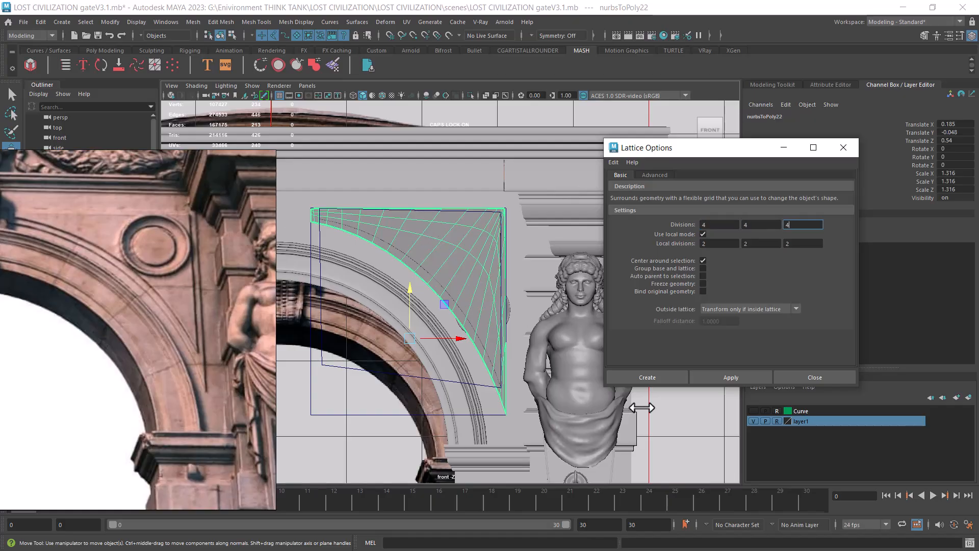
pyautogui.click(653, 378)
# Step: Edit the larger panel's lattice points, raising the top row slightly and nudging the second row down
pyautogui.scroll(2, 518, 285)
pyautogui.keyDown('alt'); pyautogui.moveTo(514, 299); pyautogui.dragTo(507, 298, button='middle'); pyautogui.keyUp('alt')
pyautogui.scroll(-1, 541, 291)
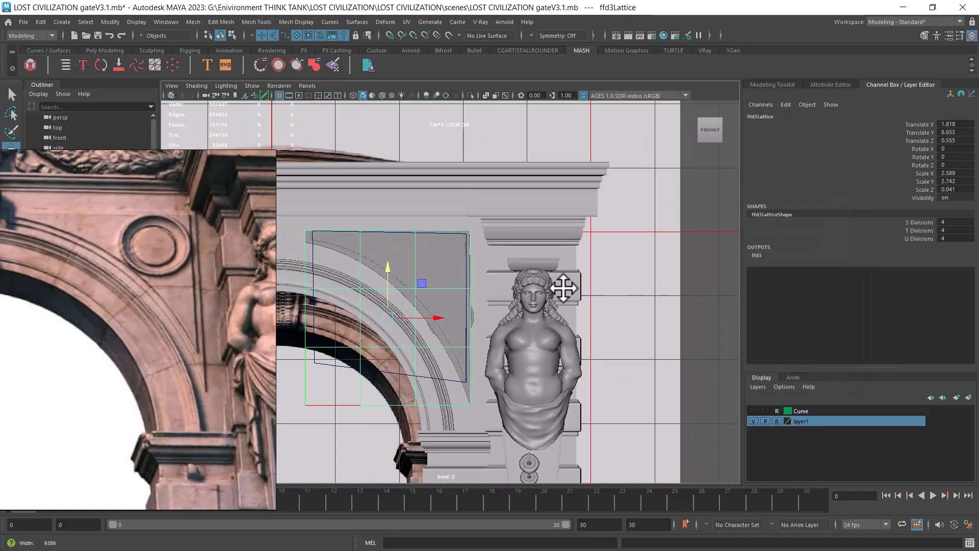
pyautogui.moveTo(719, 199); pyautogui.dragTo(706, 179, button='right')
pyautogui.moveTo(306, 224); pyautogui.dragTo(488, 242)
pyautogui.moveTo(391, 182); pyautogui.dragTo(390, 177)
pyautogui.moveTo(294, 264); pyautogui.dragTo(504, 301)
pyautogui.moveTo(390, 234); pyautogui.dragTo(390, 235)
# Step: Lower the top row of the larger panel's lattice points to about Y 10.06
pyautogui.scroll(3, 396, 308)
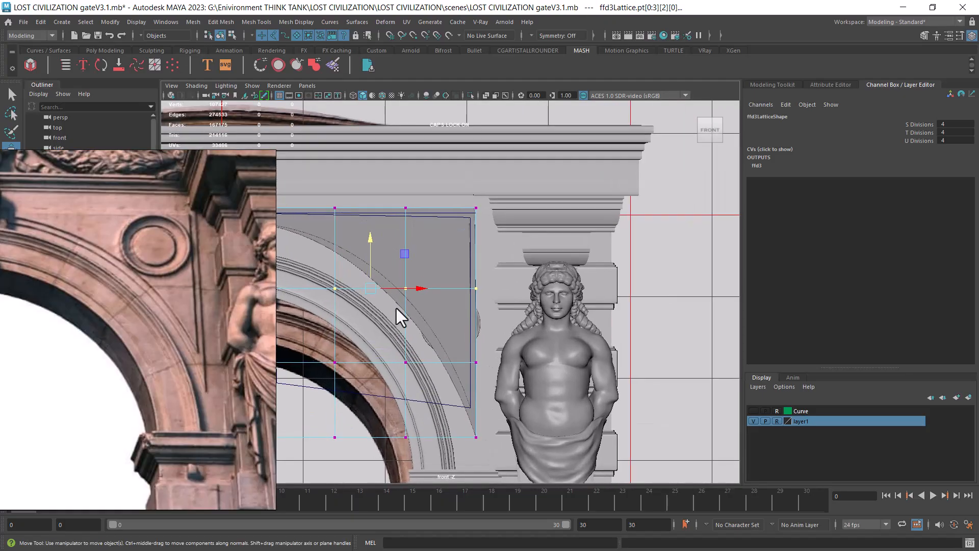
pyautogui.keyDown('alt'); pyautogui.moveTo(396, 308); pyautogui.dragTo(490, 347, button='middle'); pyautogui.keyUp('alt')
pyautogui.moveTo(591, 229); pyautogui.dragTo(301, 258)
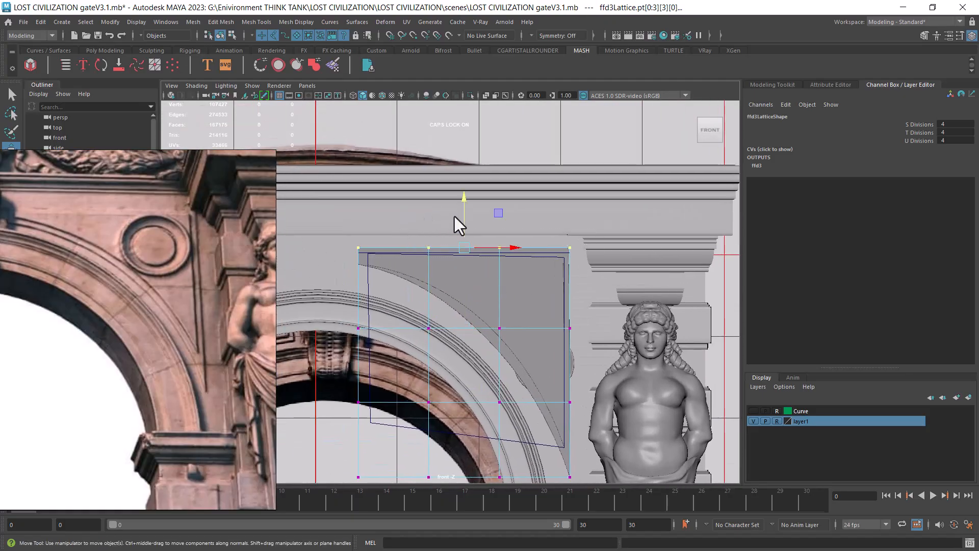
pyautogui.moveTo(462, 203); pyautogui.dragTo(462, 205)
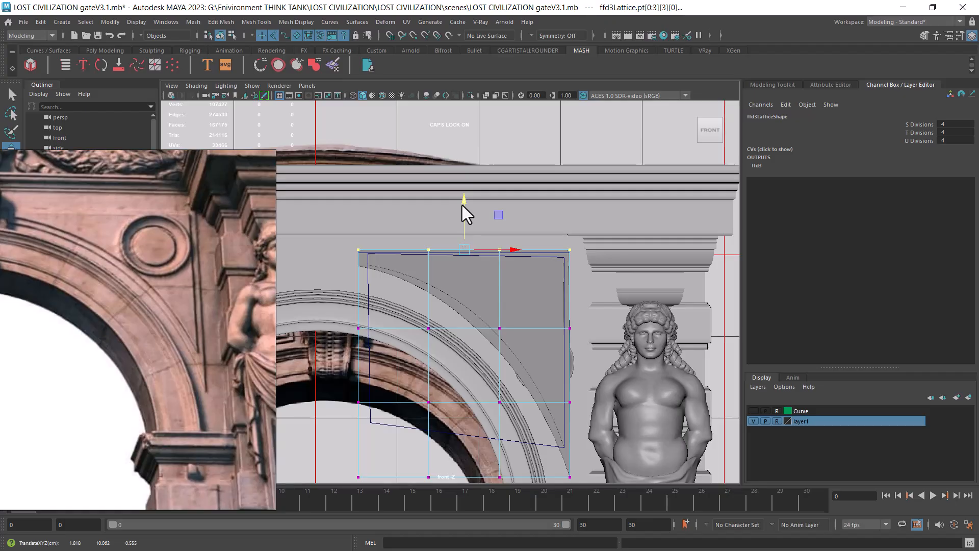
# Step: Add a lattice with 4 × 4 × 4 divisions to the smaller spandrel panel and switch to editing its lattice points
pyautogui.click(472, 284)
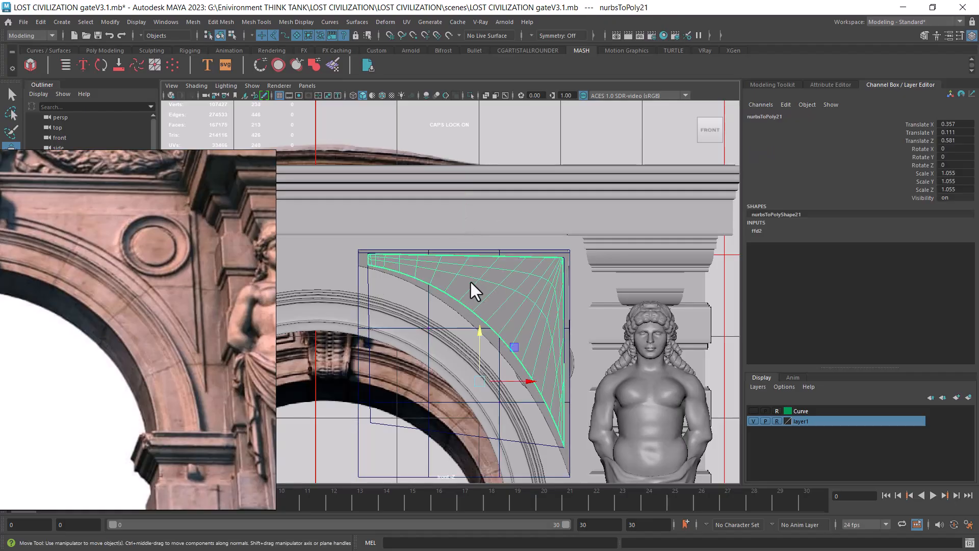
pyautogui.click(385, 23)
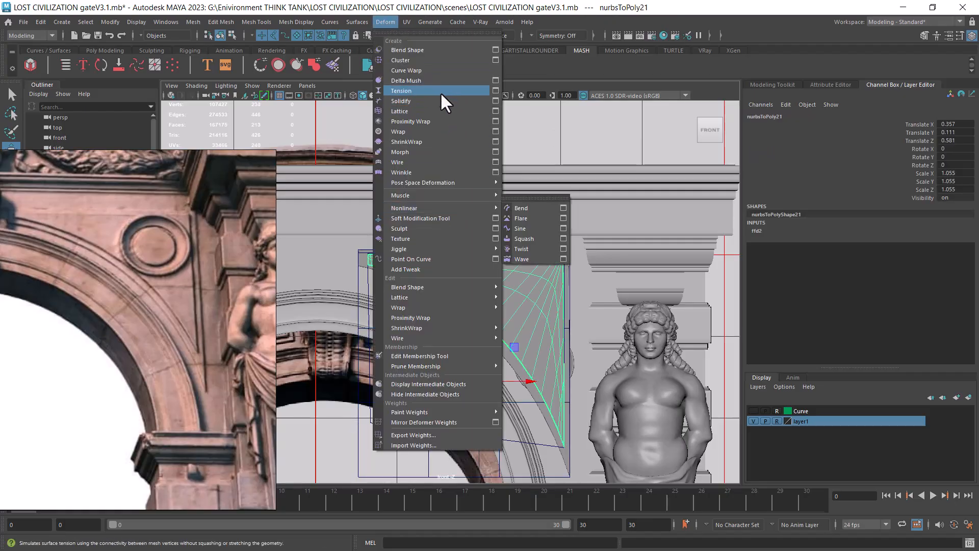
pyautogui.click(433, 111)
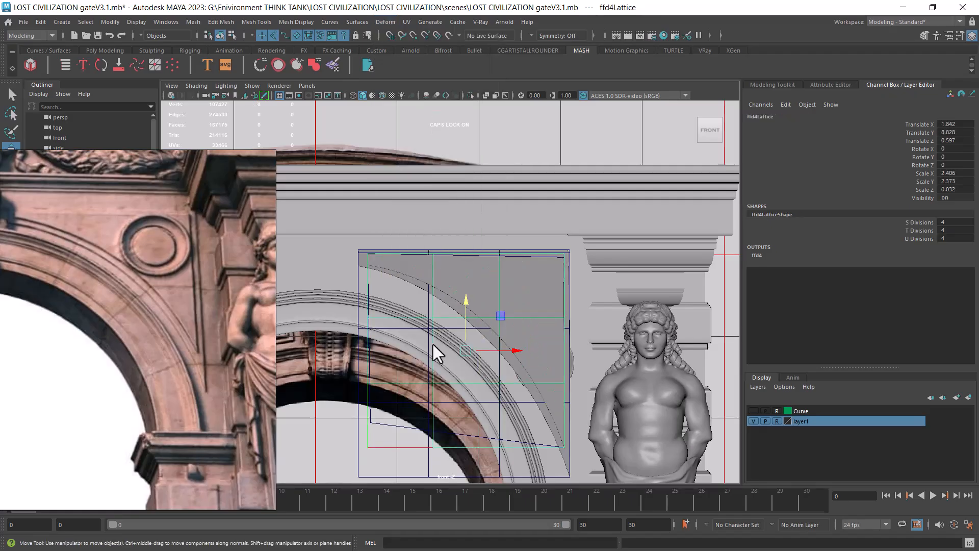
pyautogui.scroll(-2, 415, 305)
pyautogui.moveTo(717, 227); pyautogui.dragTo(718, 203, button='right')
pyautogui.scroll(2, 457, 250)
# Step: Try to raise the second row of the smaller panel's lattice to about Y 9.24, and undo the move
pyautogui.moveTo(357, 299); pyautogui.dragTo(602, 338)
pyautogui.scroll(1, 480, 296)
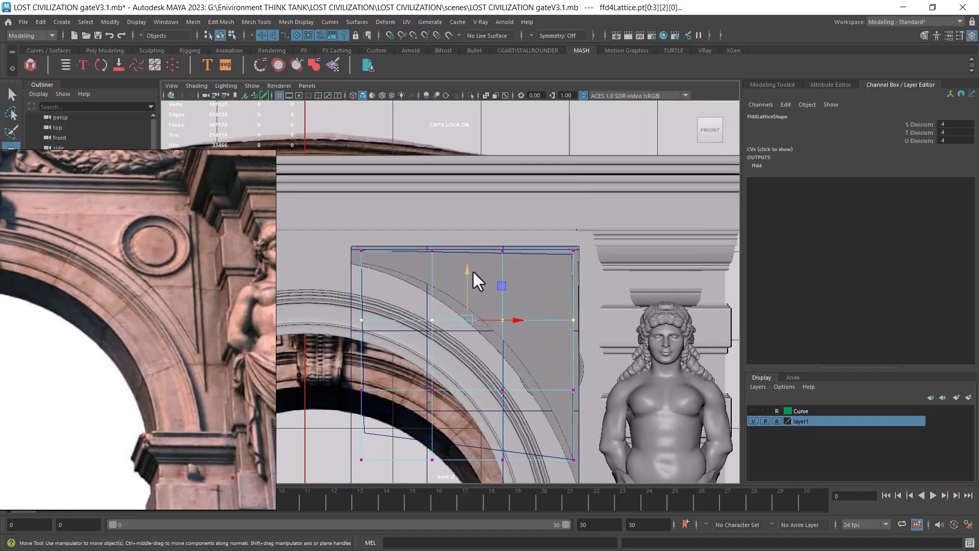
pyautogui.moveTo(467, 270); pyautogui.dragTo(469, 270)
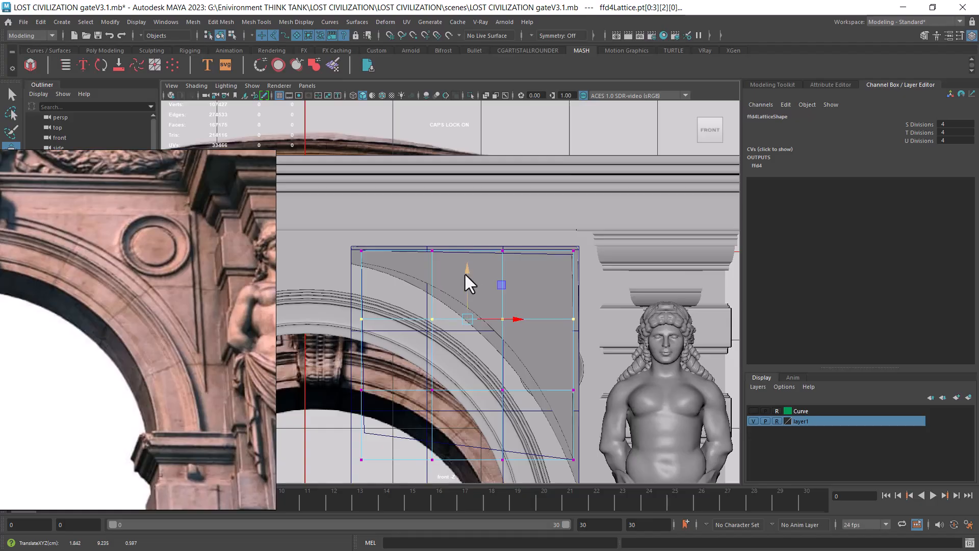
pyautogui.hotkey('ctrl', 'z')
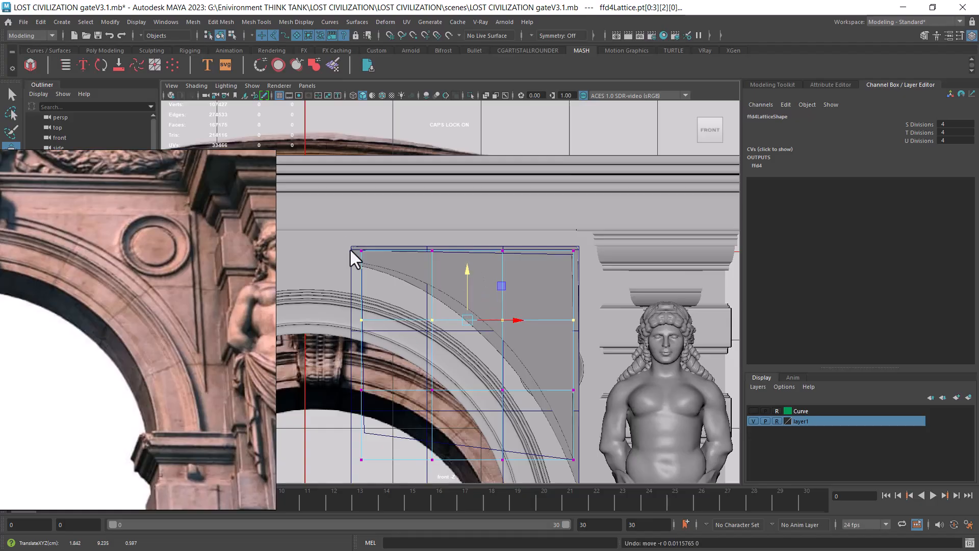
# Step: Raise the top row of the smaller panel's new lattice to about Y 10.02
pyautogui.scroll(2, 384, 315)
pyautogui.moveTo(336, 217); pyautogui.dragTo(627, 259)
pyautogui.moveTo(476, 194); pyautogui.dragTo(472, 193)
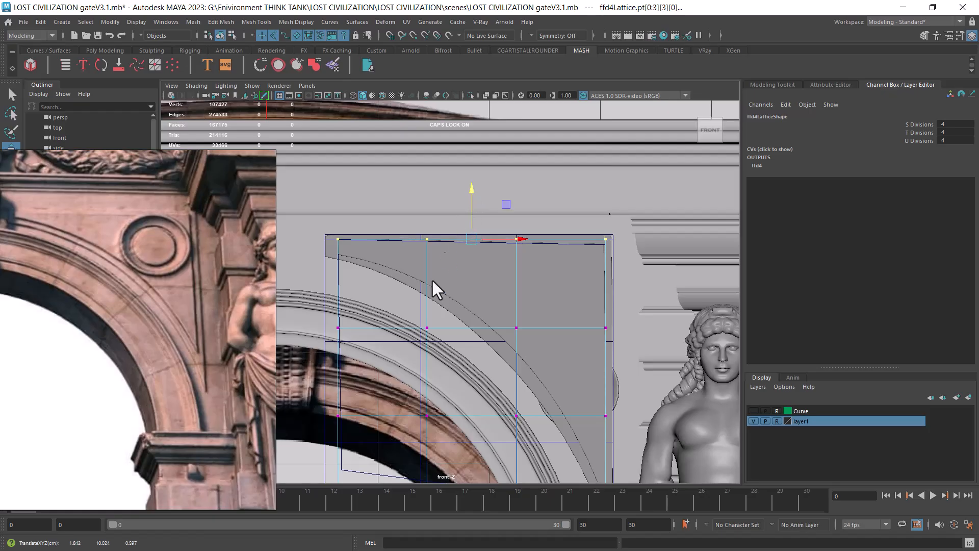
# Step: Nudge the smaller lattice's two inner second-row points down, and adjust the lower-right inner point to about X 2.24, Y 8.43
pyautogui.moveTo(534, 304); pyautogui.dragTo(412, 353)
pyautogui.moveTo(474, 330); pyautogui.dragTo(473, 333)
pyautogui.keyDown('alt'); pyautogui.moveTo(490, 351); pyautogui.dragTo(486, 317, button='middle'); pyautogui.keyUp('alt')
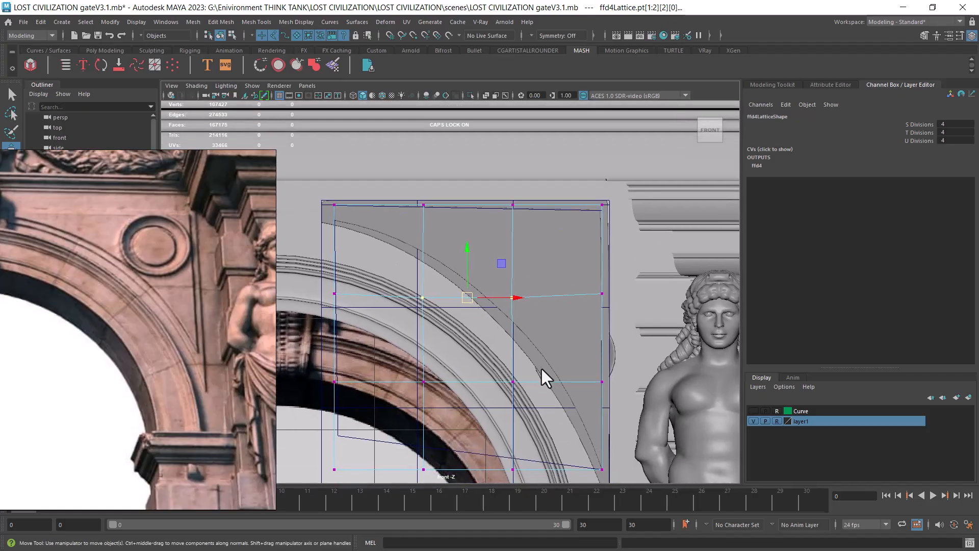
pyautogui.moveTo(551, 366); pyautogui.dragTo(507, 399)
pyautogui.click(515, 388)
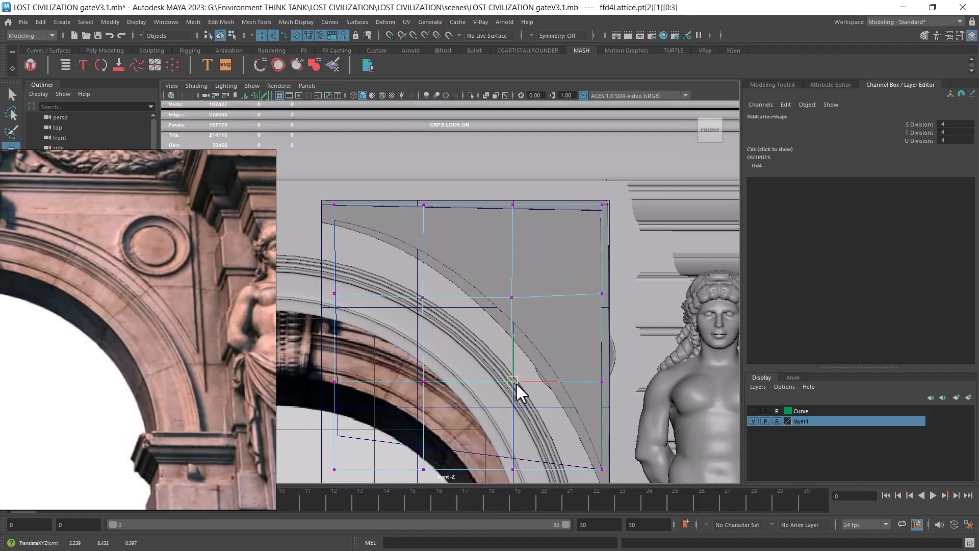
# Step: Delete the construction history of both spandrel panels and the surrounding arch pieces to bake in the lattice deformations
pyautogui.scroll(-5, 549, 387)
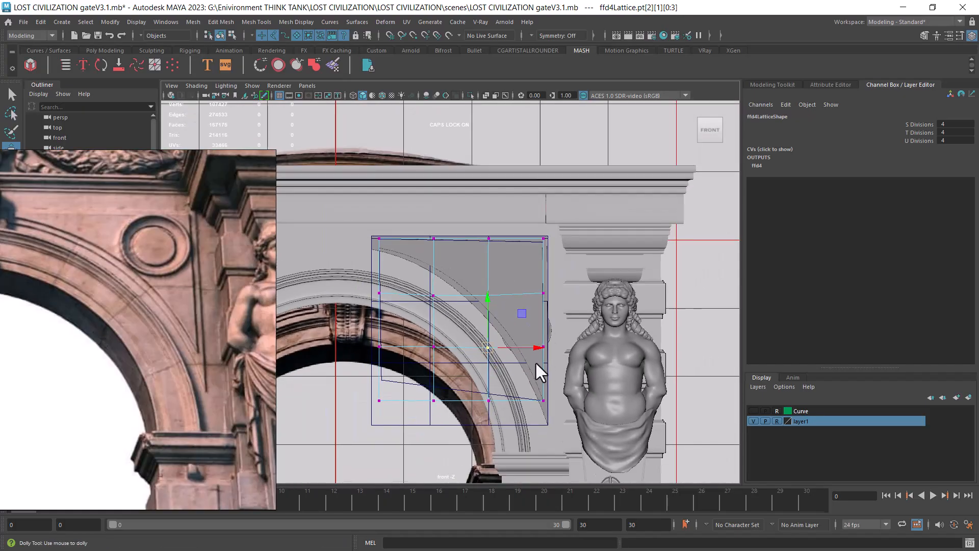
pyautogui.moveTo(509, 266); pyautogui.dragTo(535, 254, button='right')
pyautogui.moveTo(379, 229); pyautogui.dragTo(540, 322)
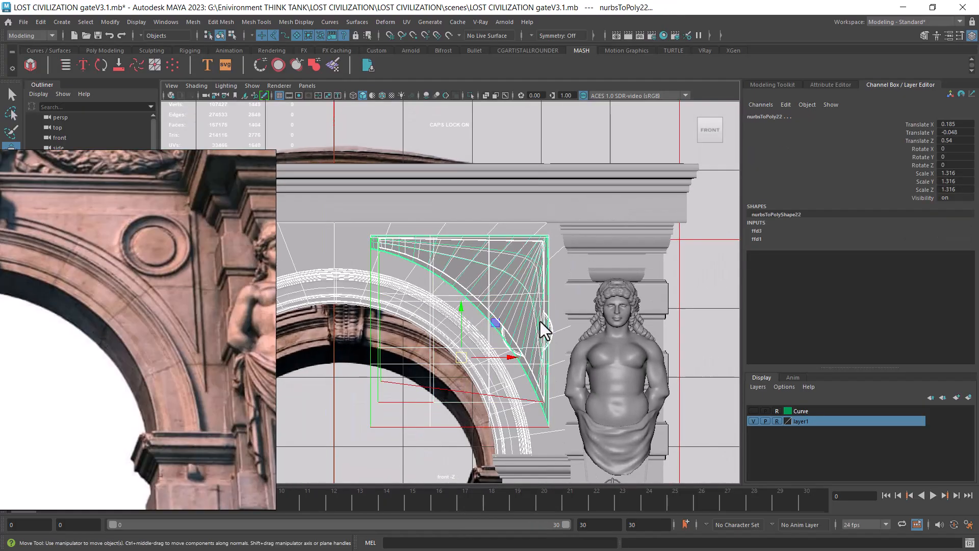
pyautogui.click(40, 21)
pyautogui.click(198, 144)
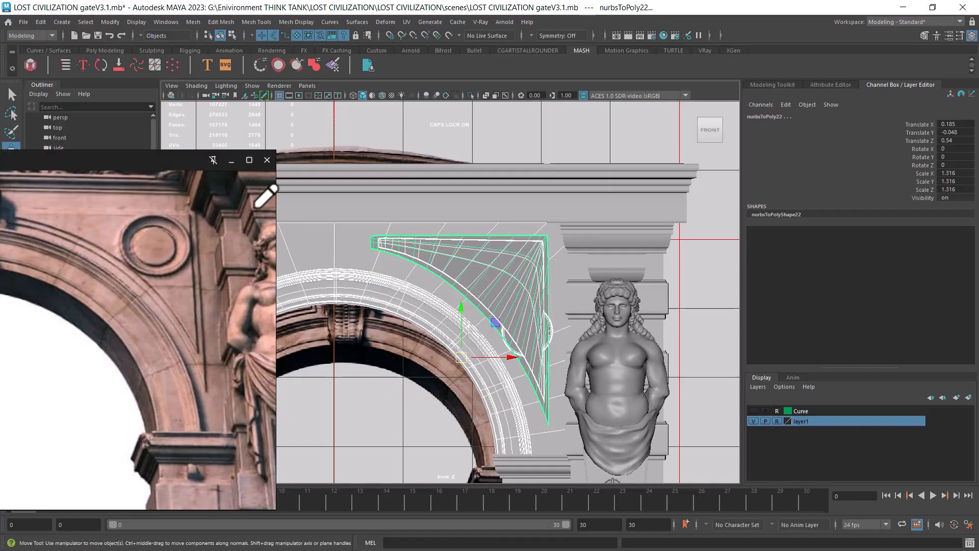
# Step: Isolate the two spandrel panels and the arch wall by hiding all other objects
pyautogui.scroll(-3, 459, 235)
pyautogui.click(677, 266)
pyautogui.press('space')
pyautogui.moveTo(636, 328); pyautogui.dragTo(504, 283)
pyautogui.click(494, 336)
pyautogui.keyDown('alt'); pyautogui.moveTo(509, 328); pyautogui.dragTo(473, 248); pyautogui.keyUp('alt')
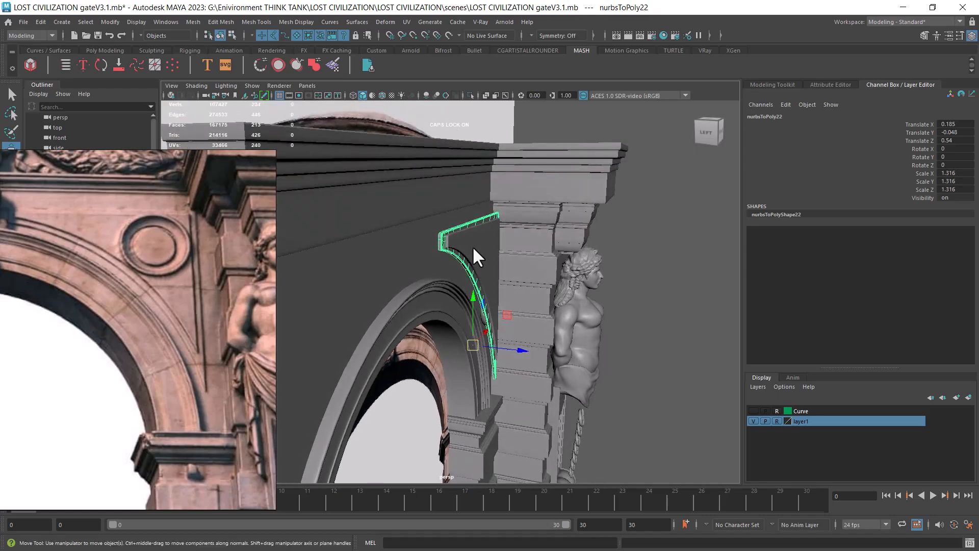
pyautogui.click(472, 242)
pyautogui.keyDown('shift'); pyautogui.click(445, 264); pyautogui.keyUp('shift')
pyautogui.hotkey('alt', 'h')
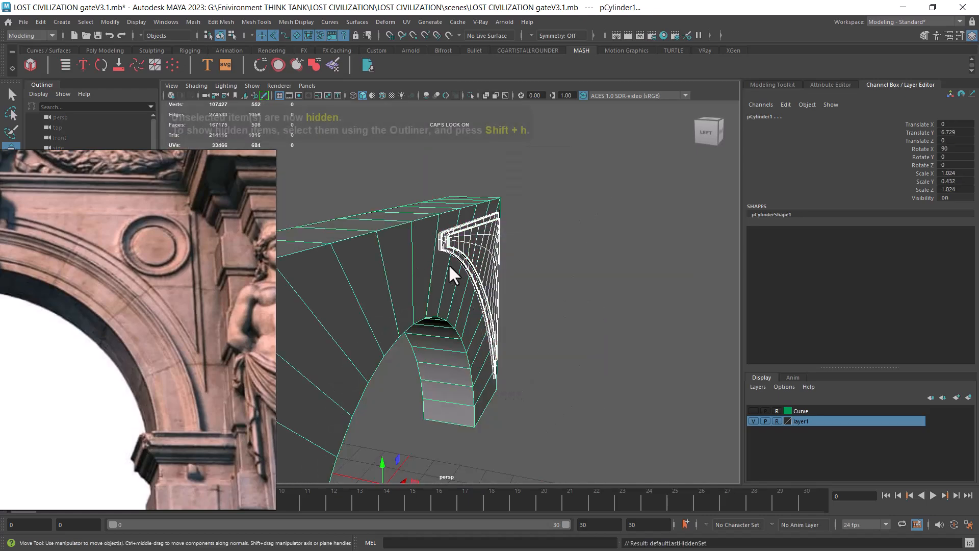
# Step: In the side view, move both spandrel panels back toward the wall, bringing the larger one to Translate Z 0.444
pyautogui.press('space')
pyautogui.moveTo(514, 271); pyautogui.dragTo(462, 252)
pyautogui.click(583, 276)
pyautogui.moveTo(529, 265); pyautogui.dragTo(473, 296)
pyautogui.scroll(-4, 567, 315)
pyautogui.keyDown('alt'); pyautogui.moveTo(543, 312); pyautogui.dragTo(524, 258, button='middle'); pyautogui.keyUp('alt')
pyautogui.scroll(2, 525, 258)
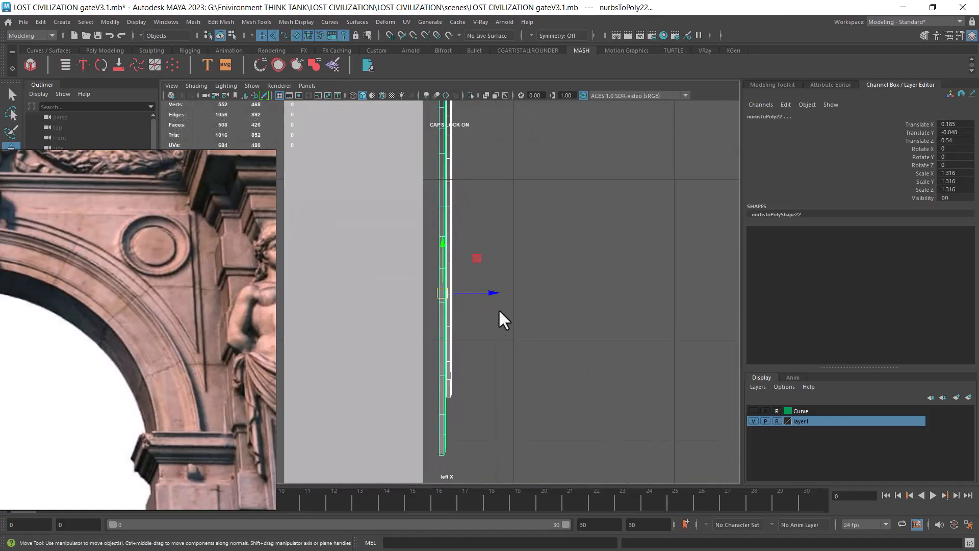
pyautogui.moveTo(496, 294)
pyautogui.mouseDown()
pyautogui.moveTo(476, 292)
pyautogui.moveTo(515, 214)
pyautogui.moveTo(561, 295)
pyautogui.moveTo(532, 297)
pyautogui.moveTo(536, 308)
pyautogui.mouseUp()
# Step: Return to the shaded perspective view and show the hidden gate objects again
pyautogui.press('4')
pyautogui.press('space')
pyautogui.press('5')
pyautogui.hotkey('ctrl', 'shift', 'h')
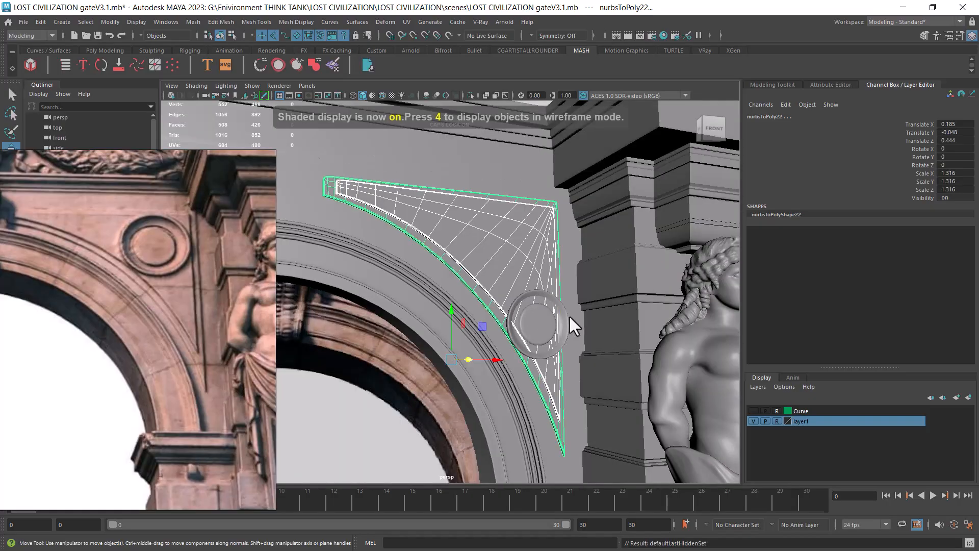
# Step: Move the round medallion into the spandrel panel's upper-right corner in the front view, at about Translate X 0.355, Y 0.831
pyautogui.click(542, 317)
pyautogui.press('space')
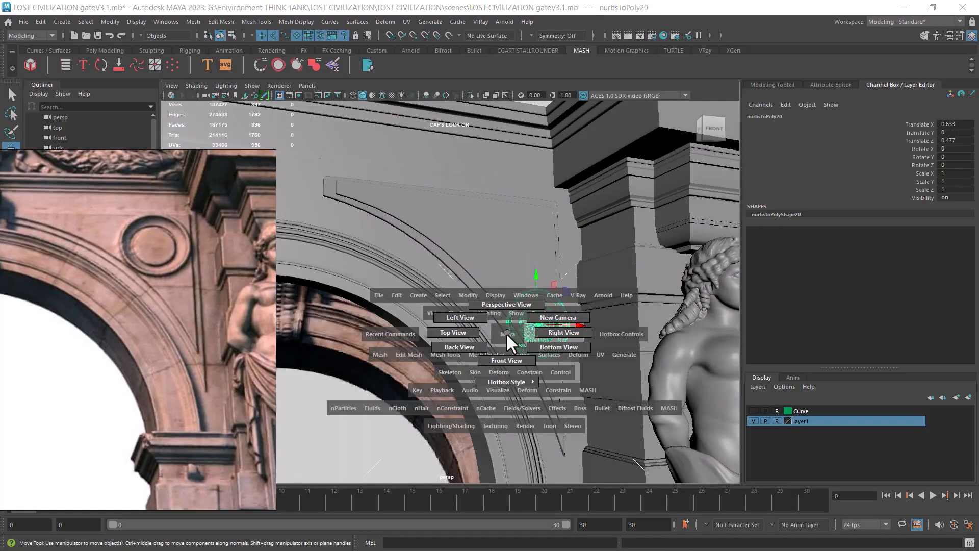
pyautogui.moveTo(506, 331); pyautogui.dragTo(509, 359)
pyautogui.scroll(5, 634, 459)
pyautogui.moveTo(569, 357); pyautogui.dragTo(539, 276)
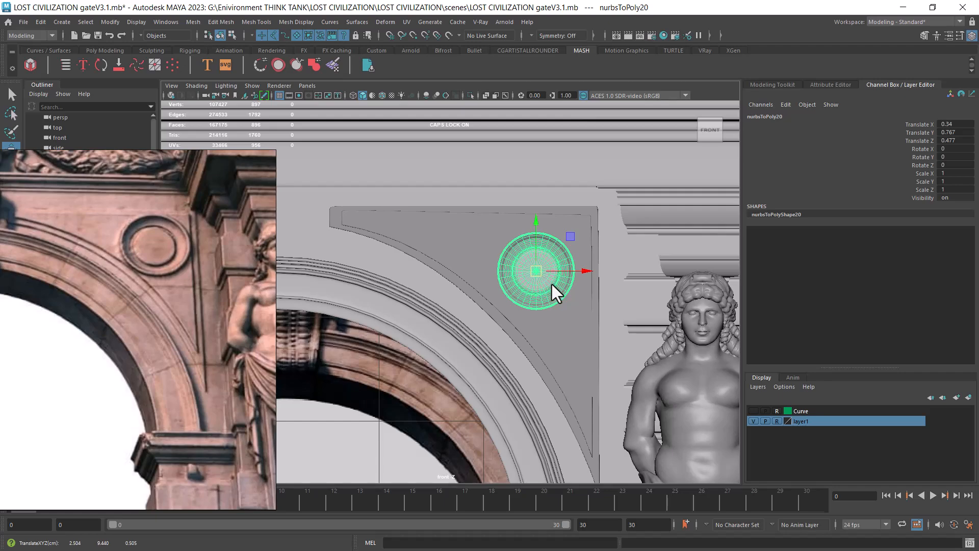
pyautogui.moveTo(544, 273); pyautogui.dragTo(546, 267)
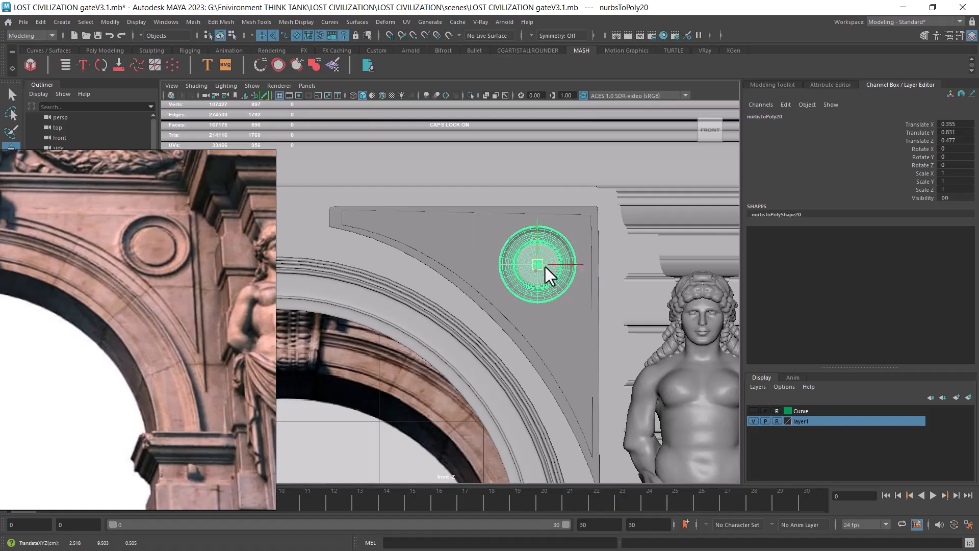
# Step: Scale the medallion uniformly to 1.333 and shift it to Translate X 0.335, Y 0.806
pyautogui.press('r')
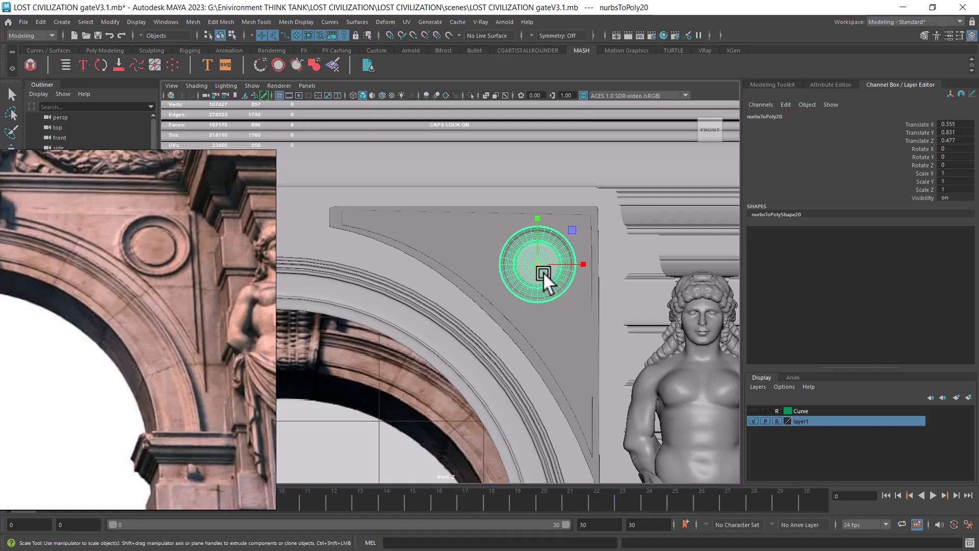
pyautogui.moveTo(537, 264)
pyautogui.mouseDown()
pyautogui.moveTo(554, 259)
pyautogui.moveTo(538, 268)
pyautogui.mouseUp()
pyautogui.press('w')
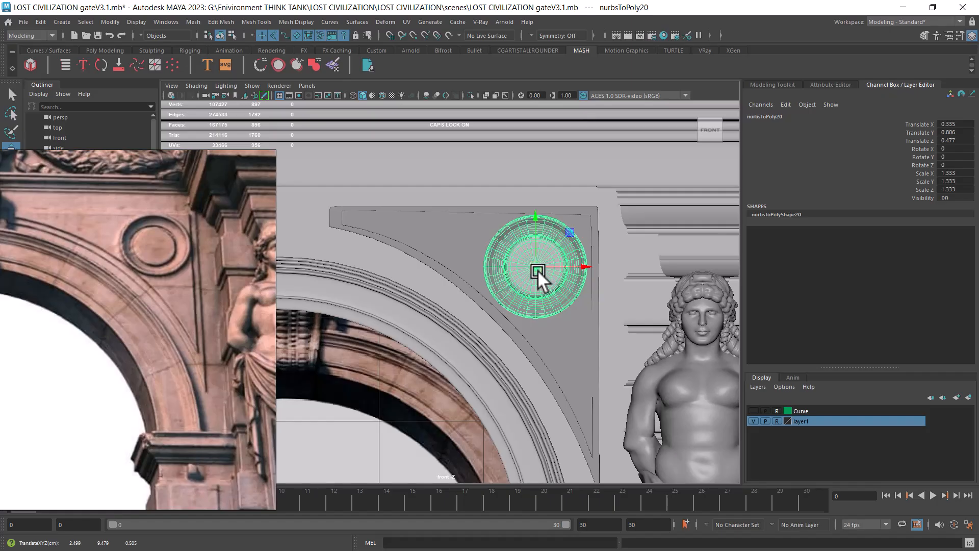
# Step: Isolate the medallion and the smaller spandrel panel in the shaded perspective view
pyautogui.moveTo(550, 329)
pyautogui.keyDown('alt'); pyautogui.mouseDown()
pyautogui.moveTo(567, 271)
pyautogui.moveTo(556, 319)
pyautogui.mouseUp(); pyautogui.keyUp('alt')
pyautogui.press('space')
pyautogui.moveTo(558, 281)
pyautogui.mouseDown()
pyautogui.moveTo(515, 276)
pyautogui.moveTo(542, 174)
pyautogui.mouseUp()
pyautogui.press('4')
pyautogui.press('space')
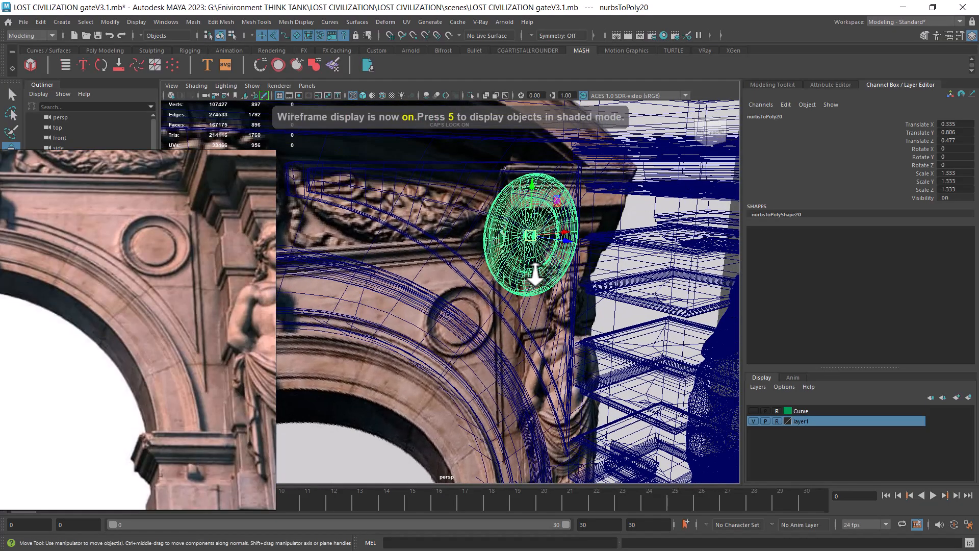
pyautogui.press('5')
pyautogui.click(464, 234)
pyautogui.hotkey('alt', 'h')
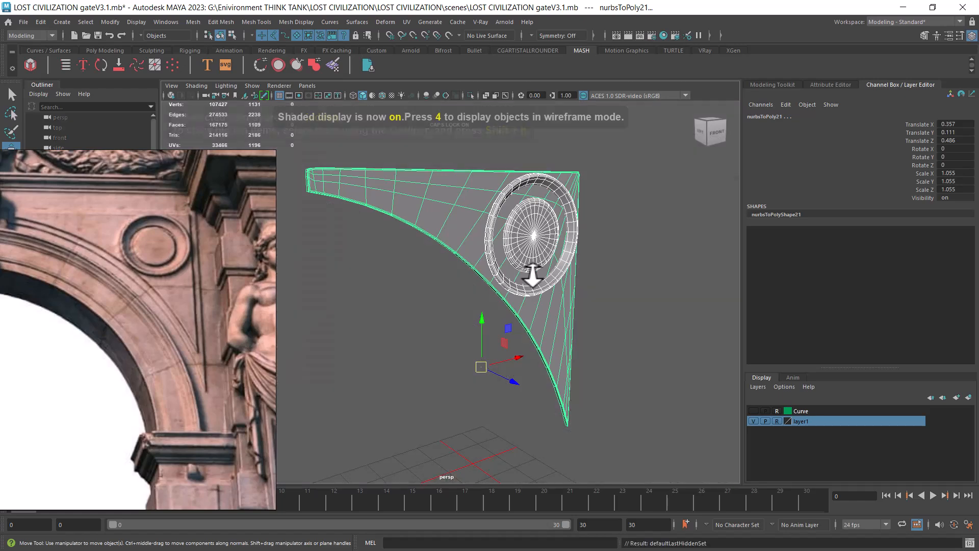
# Step: In the side view, move the medallion forward along Z so its dish sits in front of the smaller panel
pyautogui.press('space')
pyautogui.moveTo(580, 314); pyautogui.dragTo(472, 306)
pyautogui.scroll(4, 561, 246)
pyautogui.keyDown('alt'); pyautogui.moveTo(519, 175); pyautogui.dragTo(529, 339, button='middle'); pyautogui.keyUp('alt')
pyautogui.scroll(1, 529, 338)
pyautogui.click(446, 219)
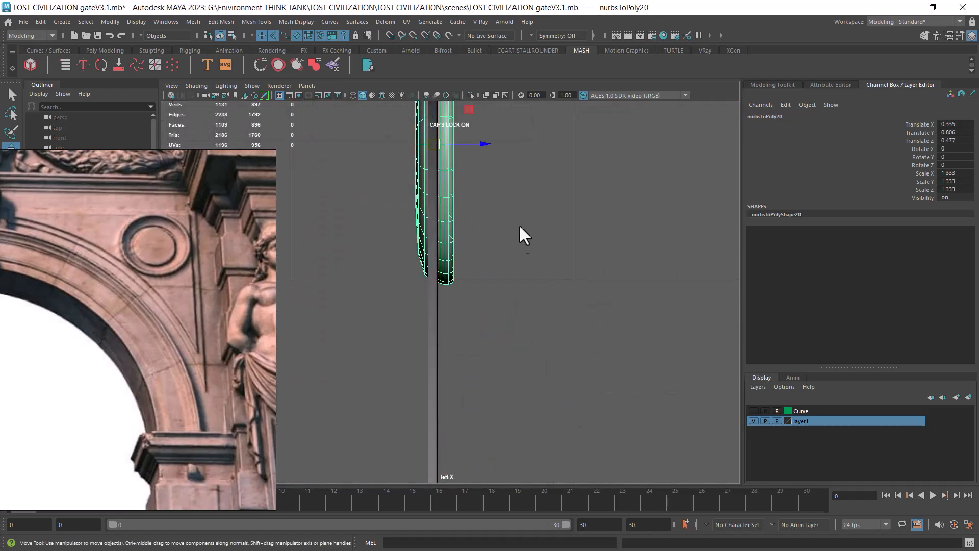
pyautogui.click(465, 192)
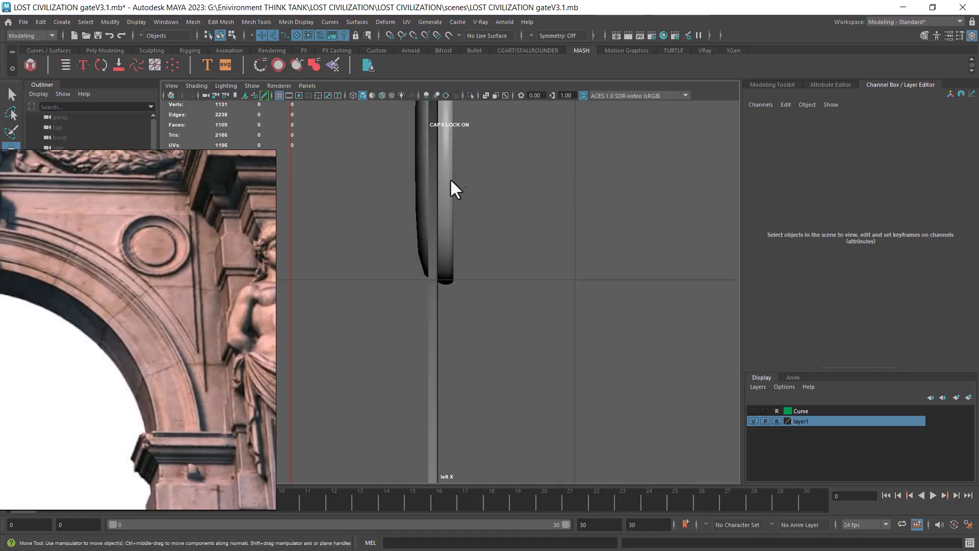
pyautogui.click(450, 181)
pyautogui.moveTo(492, 144); pyautogui.dragTo(503, 148)
# Step: Go back to the perspective view and unhide the rest of the gate around the medallion
pyautogui.press('space')
pyautogui.moveTo(513, 279); pyautogui.dragTo(514, 222)
pyautogui.keyDown('alt'); pyautogui.moveTo(477, 227); pyautogui.dragTo(534, 222); pyautogui.keyUp('alt')
pyautogui.click(613, 335)
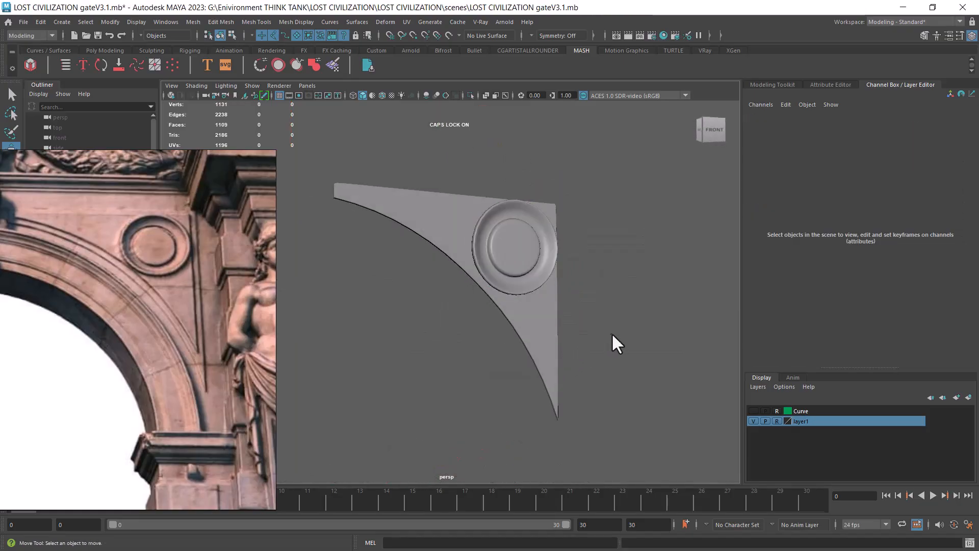
pyautogui.hotkey('ctrl', 'shift', 'h')
pyautogui.keyDown('alt'); pyautogui.moveTo(572, 348); pyautogui.dragTo(521, 260, button='right'); pyautogui.keyUp('alt')
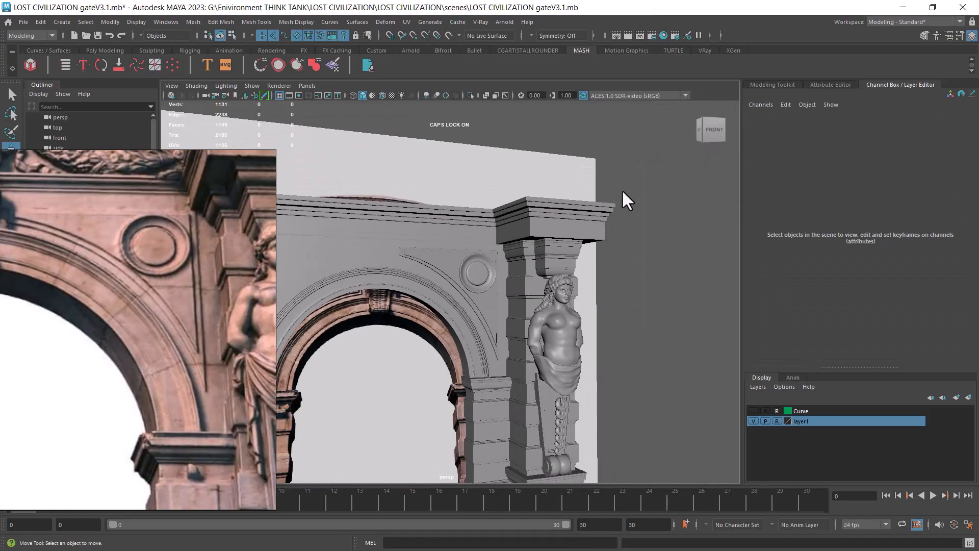
# Step: Assign the existing blinn1 material to all of the gate's selected meshes
pyautogui.click(452, 244)
pyautogui.rightClick(451, 237)
pyautogui.moveTo(450, 519)
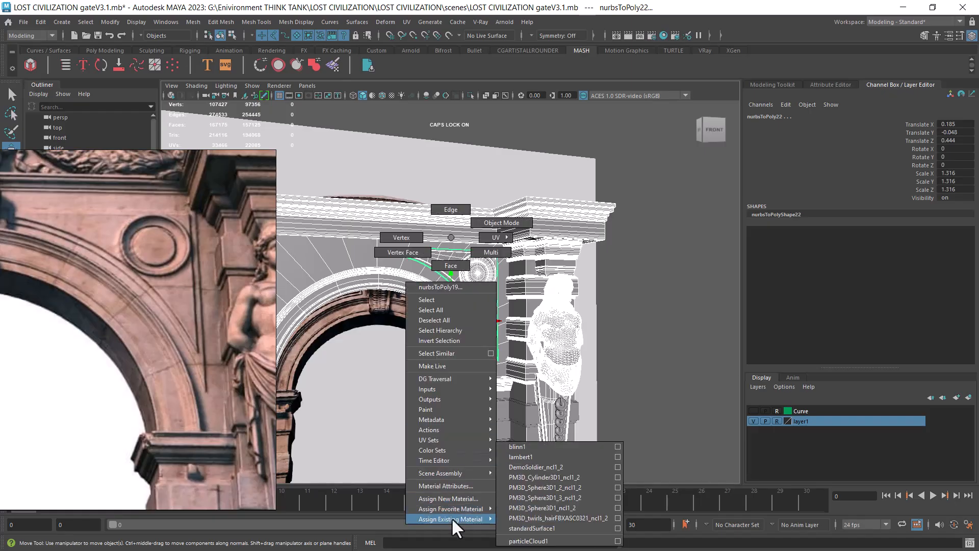
pyautogui.click(525, 446)
pyautogui.click(638, 318)
# Step: Examine the spandrel panels and medallion beside the reference photo, both close up and across the whole arch
pyautogui.moveTo(586, 363)
pyautogui.keyDown('alt'); pyautogui.mouseDown(button='right')
pyautogui.moveTo(595, 332)
pyautogui.moveTo(585, 360)
pyautogui.mouseUp(button='right'); pyautogui.keyUp('alt')
pyautogui.keyDown('alt'); pyautogui.moveTo(585, 360); pyautogui.dragTo(508, 367); pyautogui.keyUp('alt')
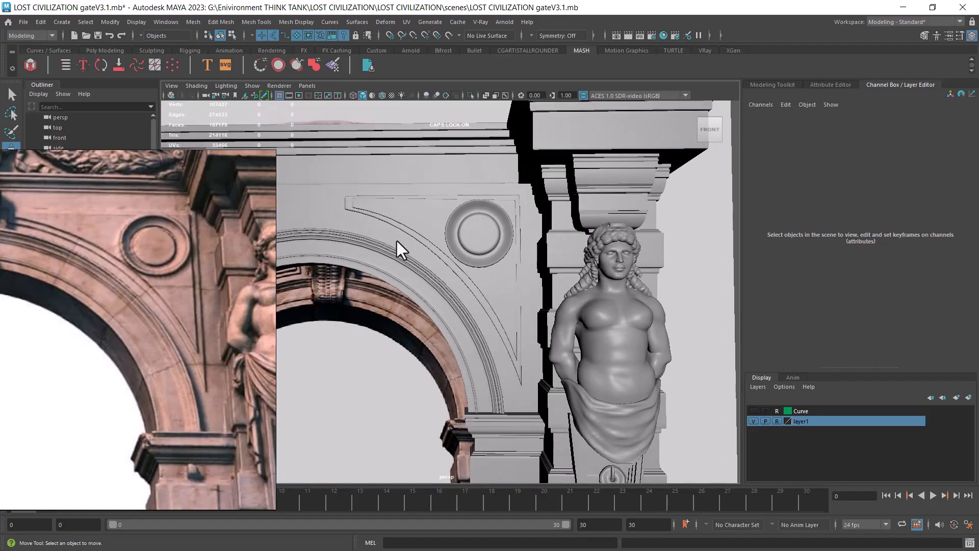
pyautogui.click(349, 210)
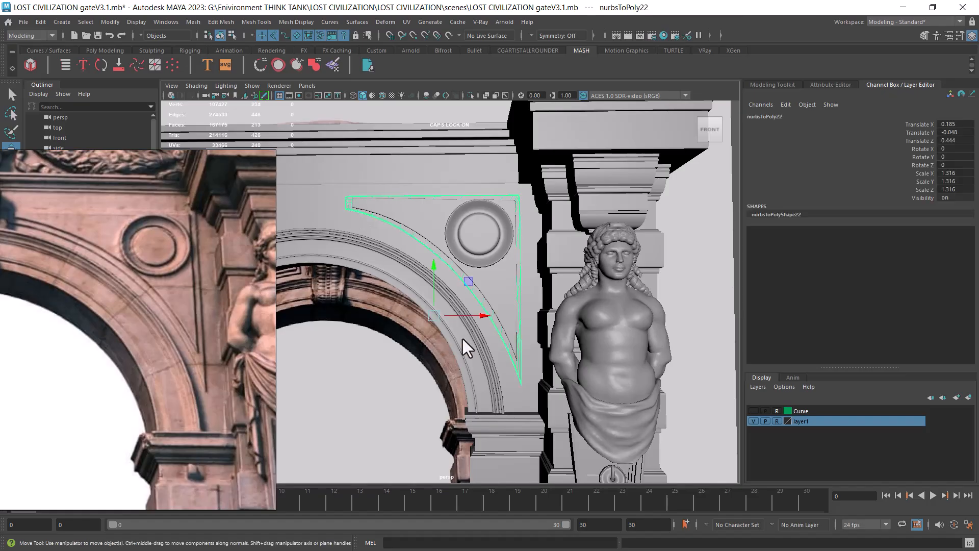
pyautogui.keyDown('alt'); pyautogui.moveTo(464, 339); pyautogui.dragTo(464, 297, button='right'); pyautogui.keyUp('alt')
pyautogui.keyDown('alt'); pyautogui.moveTo(464, 297); pyautogui.dragTo(514, 335); pyautogui.keyUp('alt')
pyautogui.keyDown('alt'); pyautogui.moveTo(559, 371); pyautogui.dragTo(626, 323); pyautogui.keyUp('alt')
pyautogui.click(695, 266)
pyautogui.keyDown('alt'); pyautogui.moveTo(625, 382); pyautogui.dragTo(592, 366, button='right'); pyautogui.keyUp('alt')
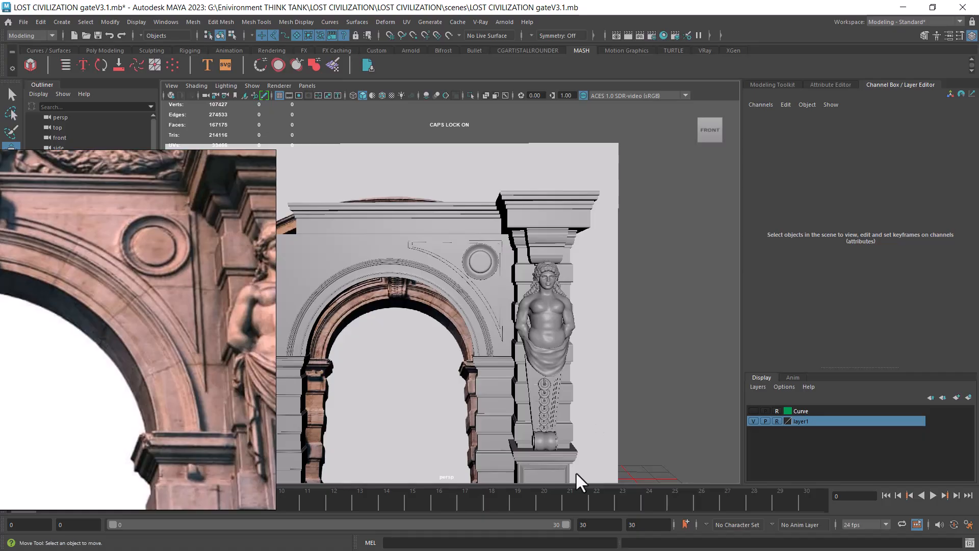
# Step: Open the Windows Start menu
pyautogui.press('super')
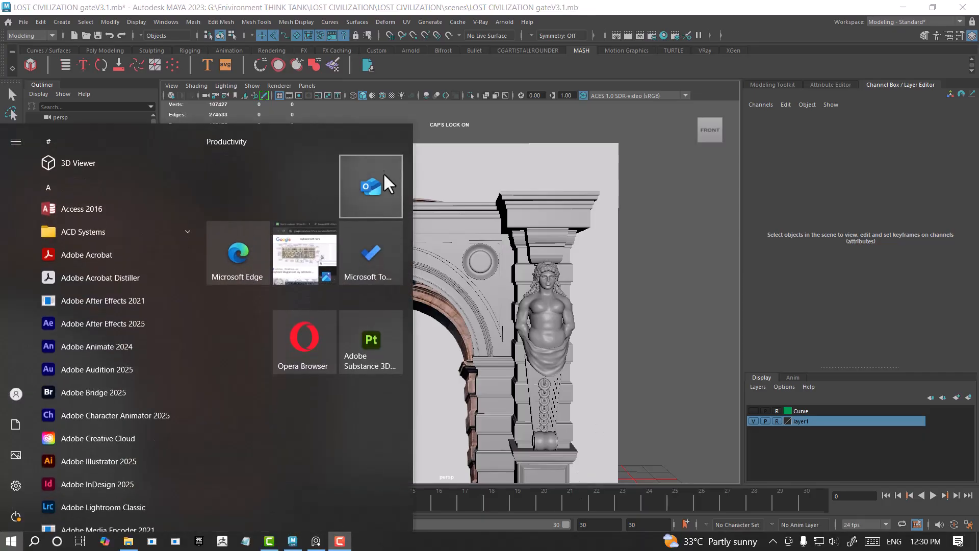